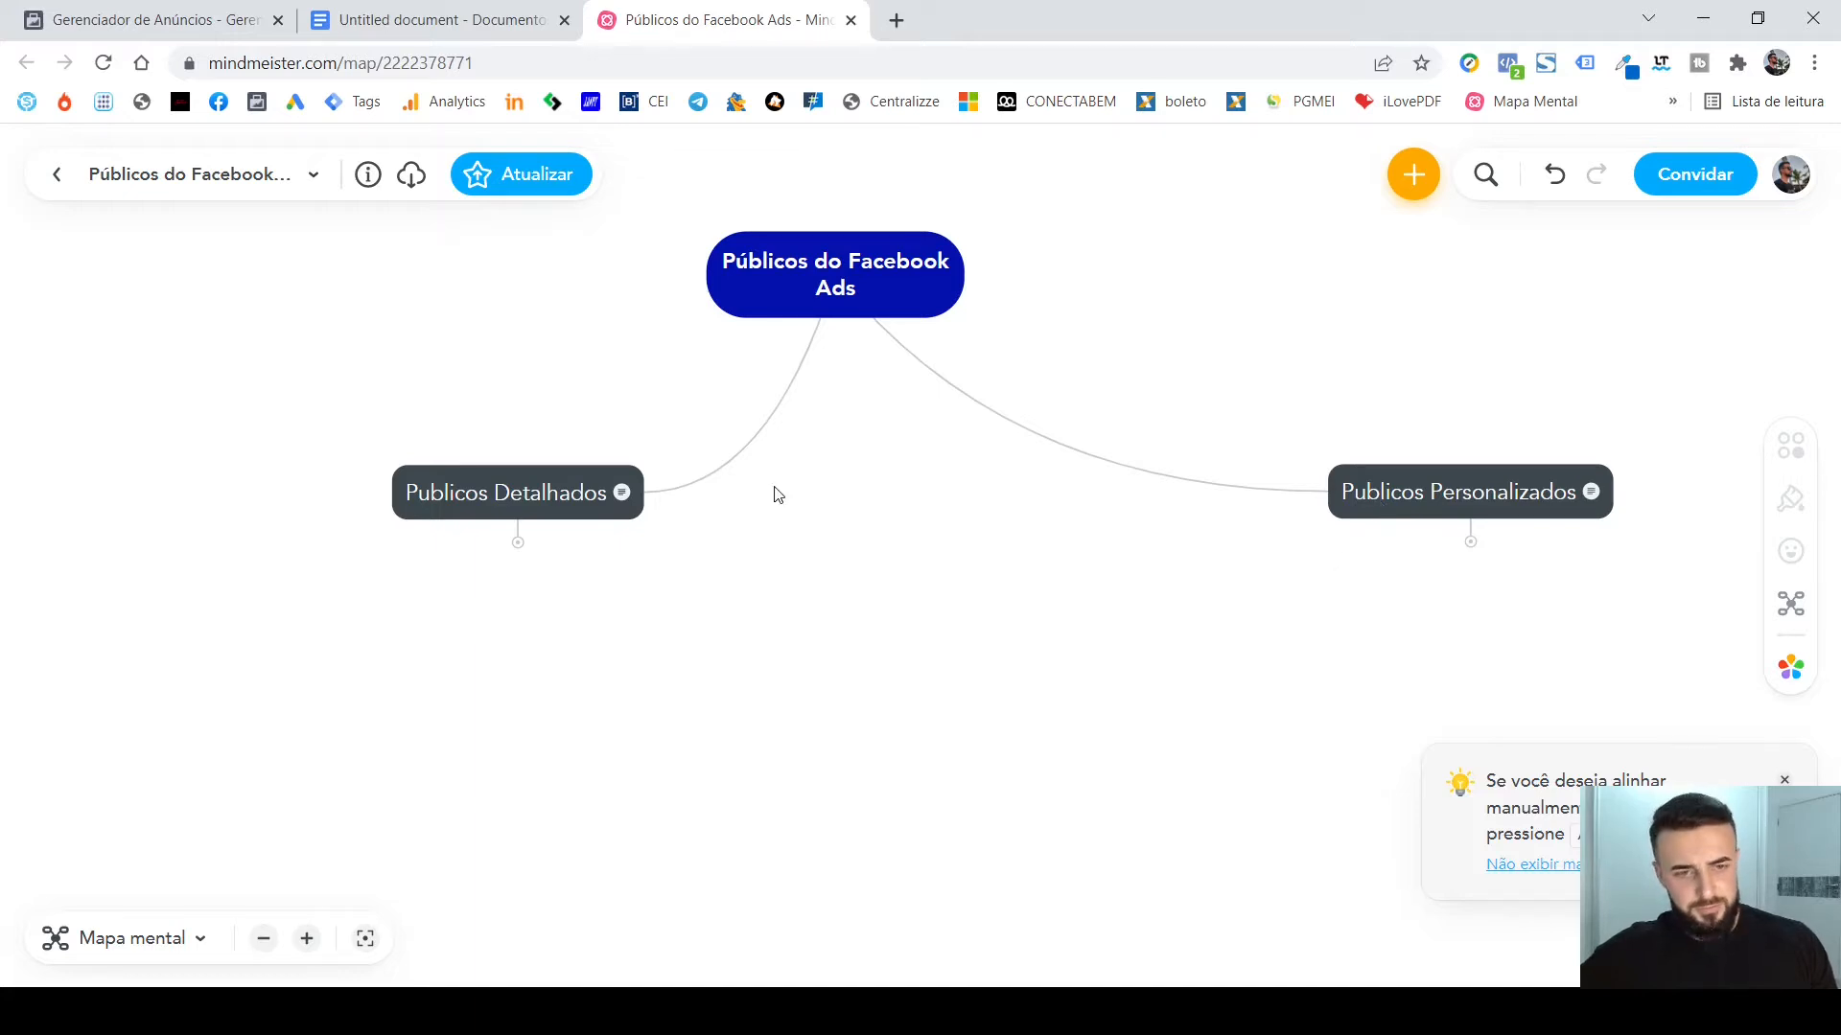
Expand the Publicos Detalhados and Publicos Personalizados branches of the mind map.
click(519, 543)
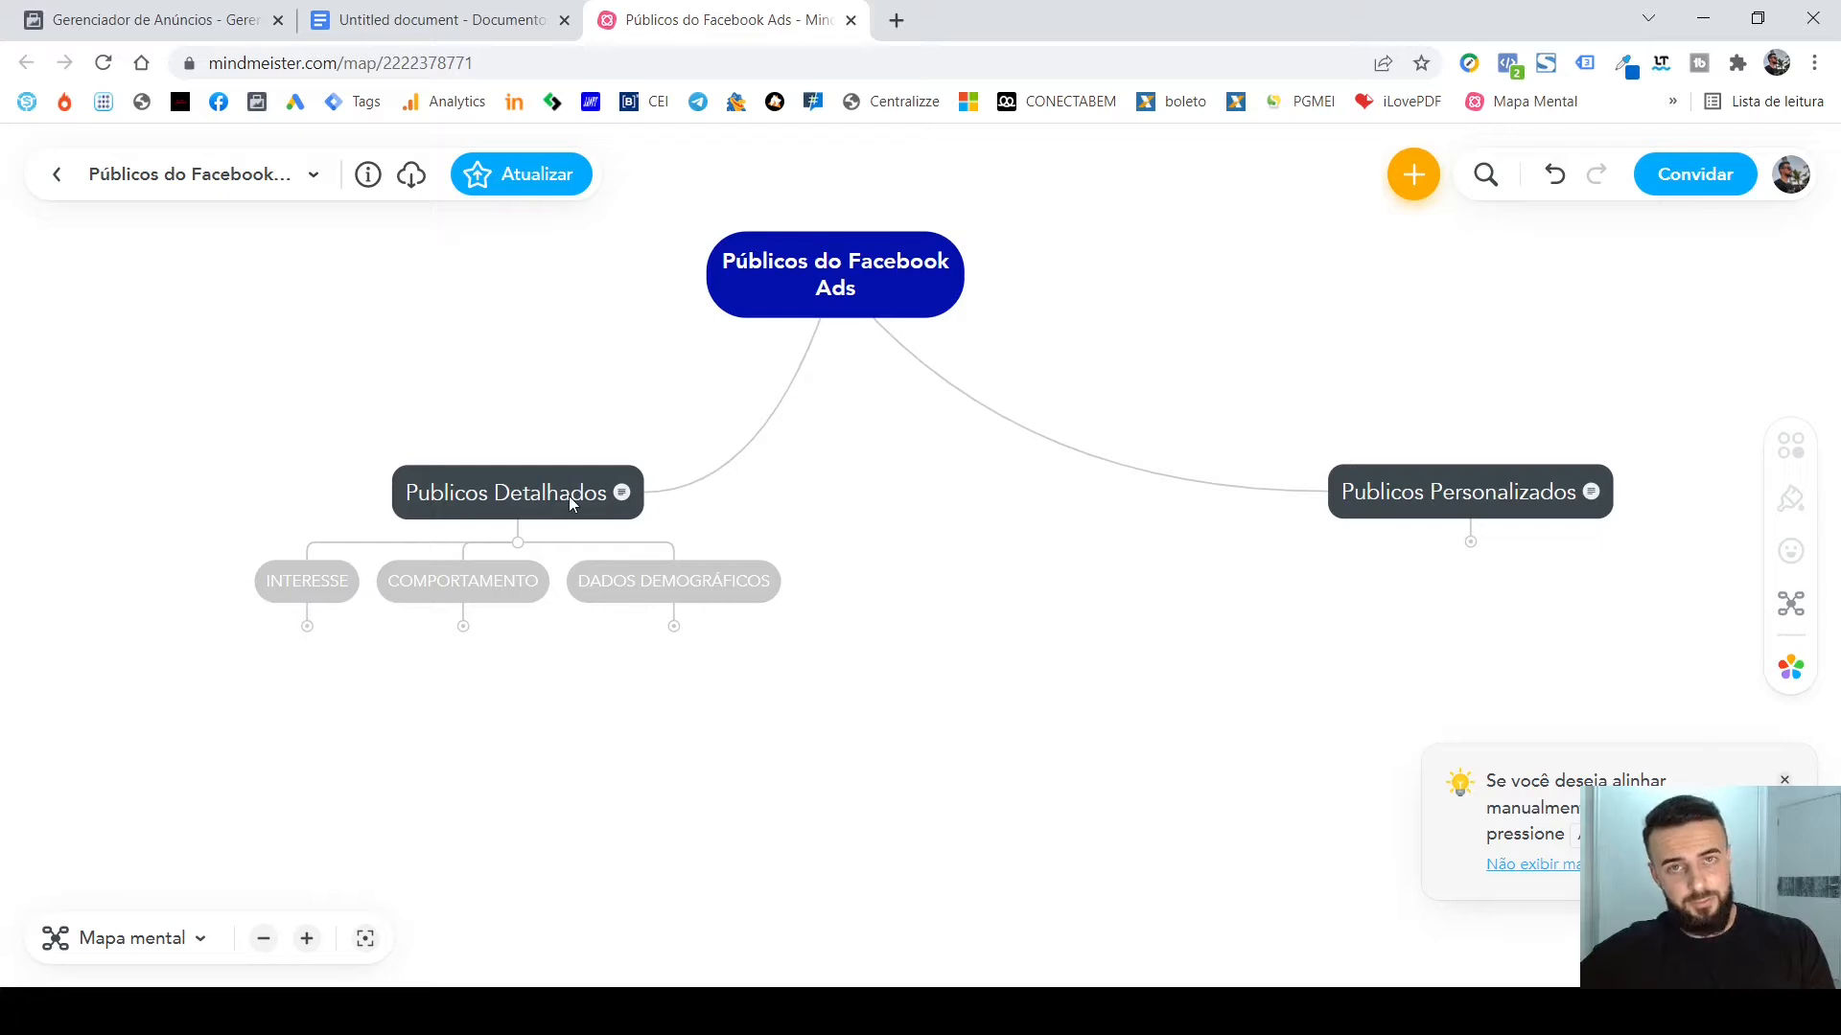
click(1472, 549)
drag(1641, 671, 1135, 641)
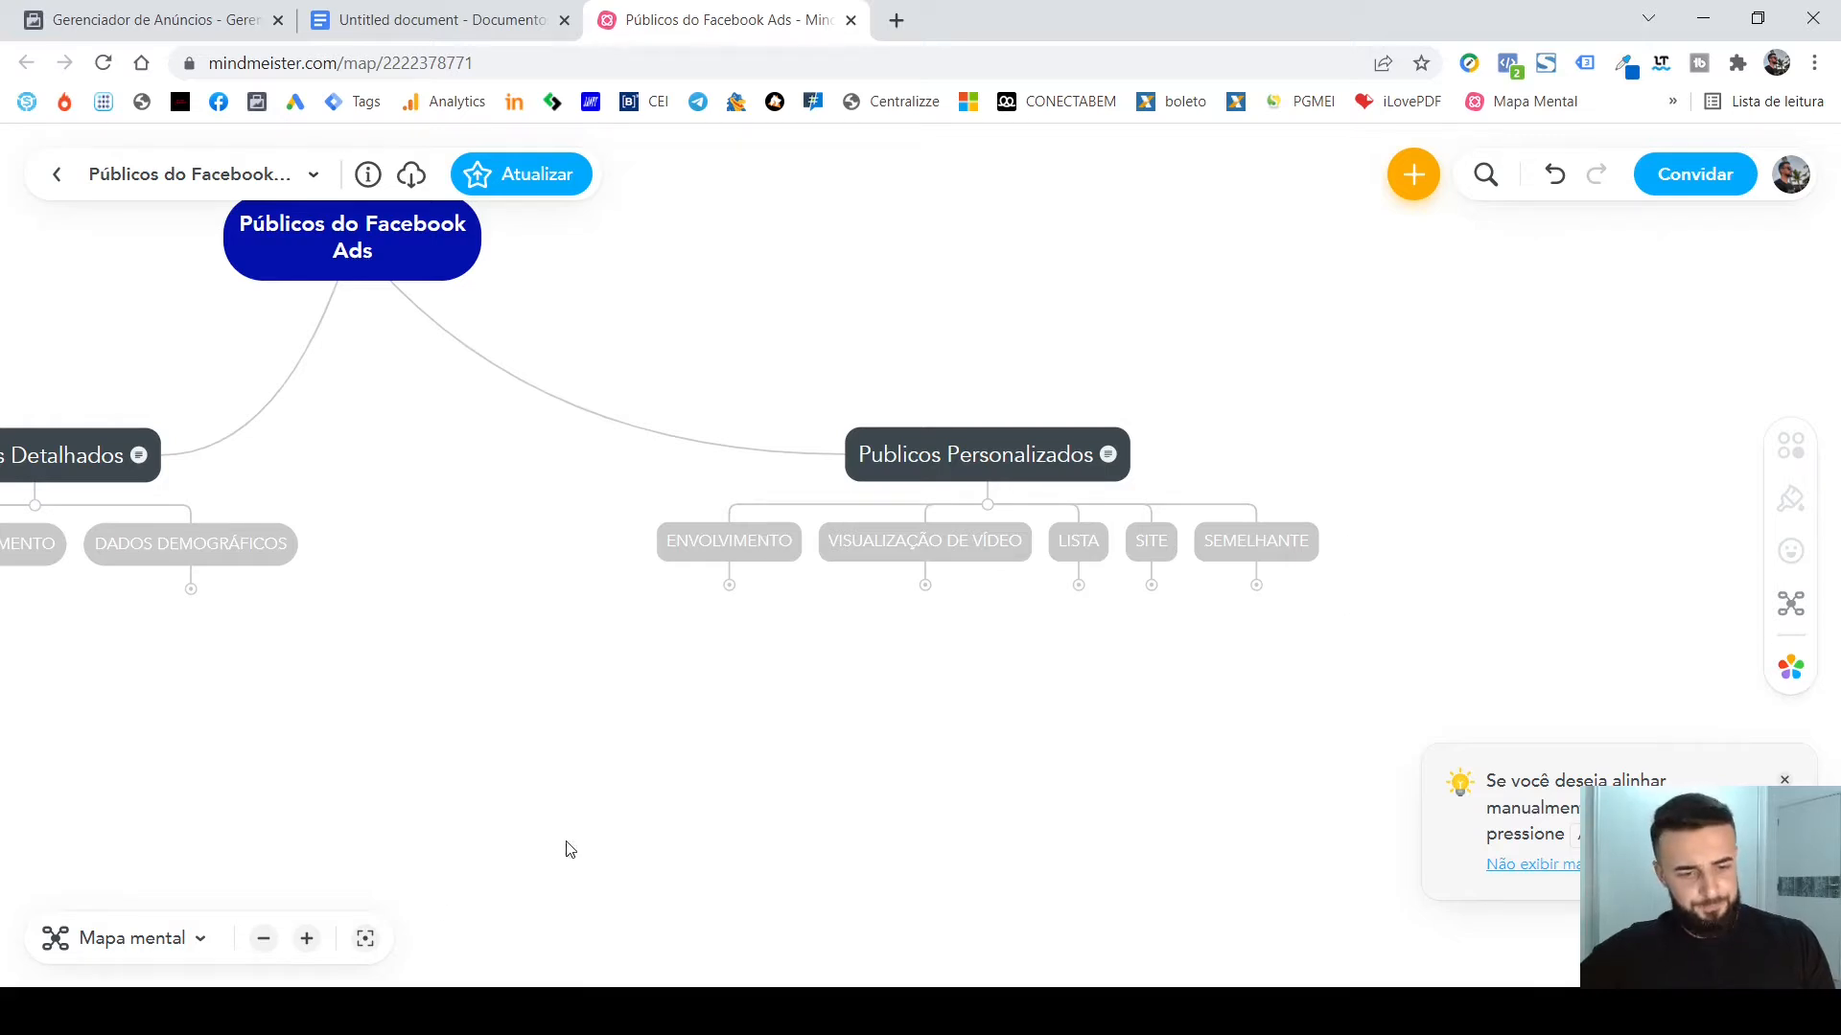
click(307, 939)
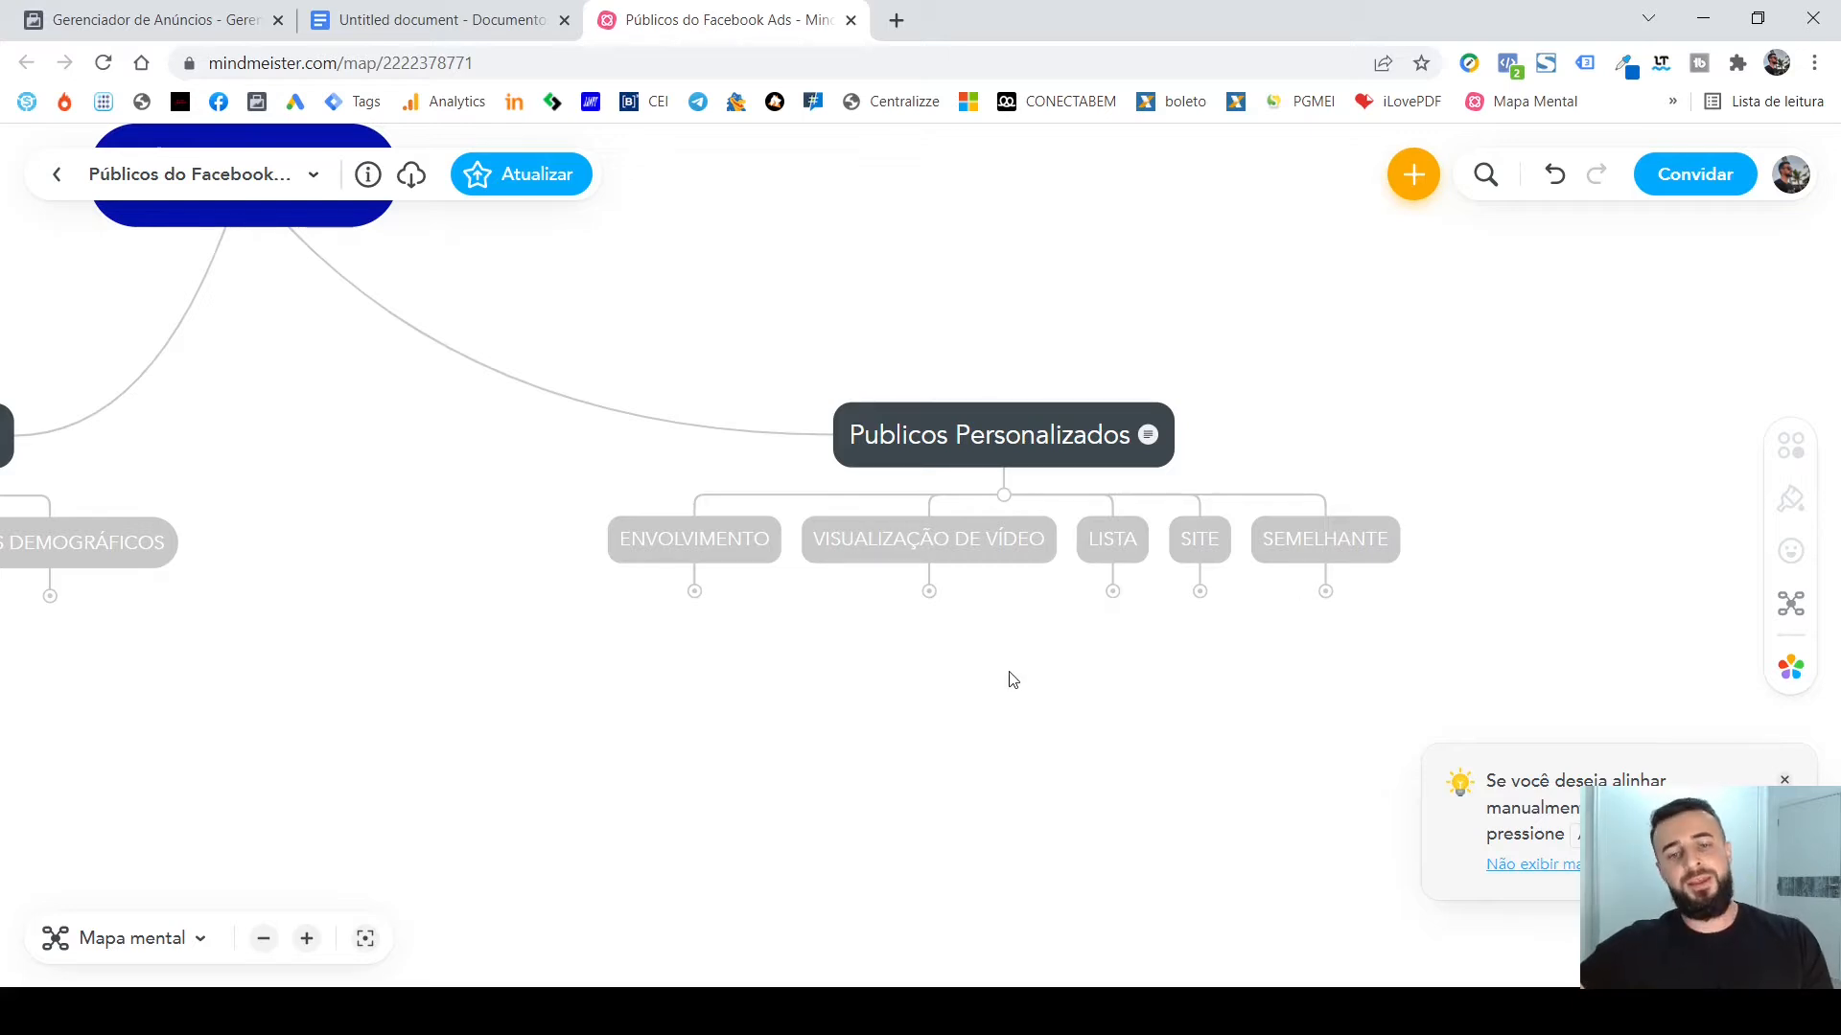
Expand INTERESSE, COMPORTAMENTO and DADOS DEMOGRÁFICOS under Publicos Detalhados, collapsing the description beneath the FRIO node of INTERESSE.
drag(1006, 678, 1262, 678)
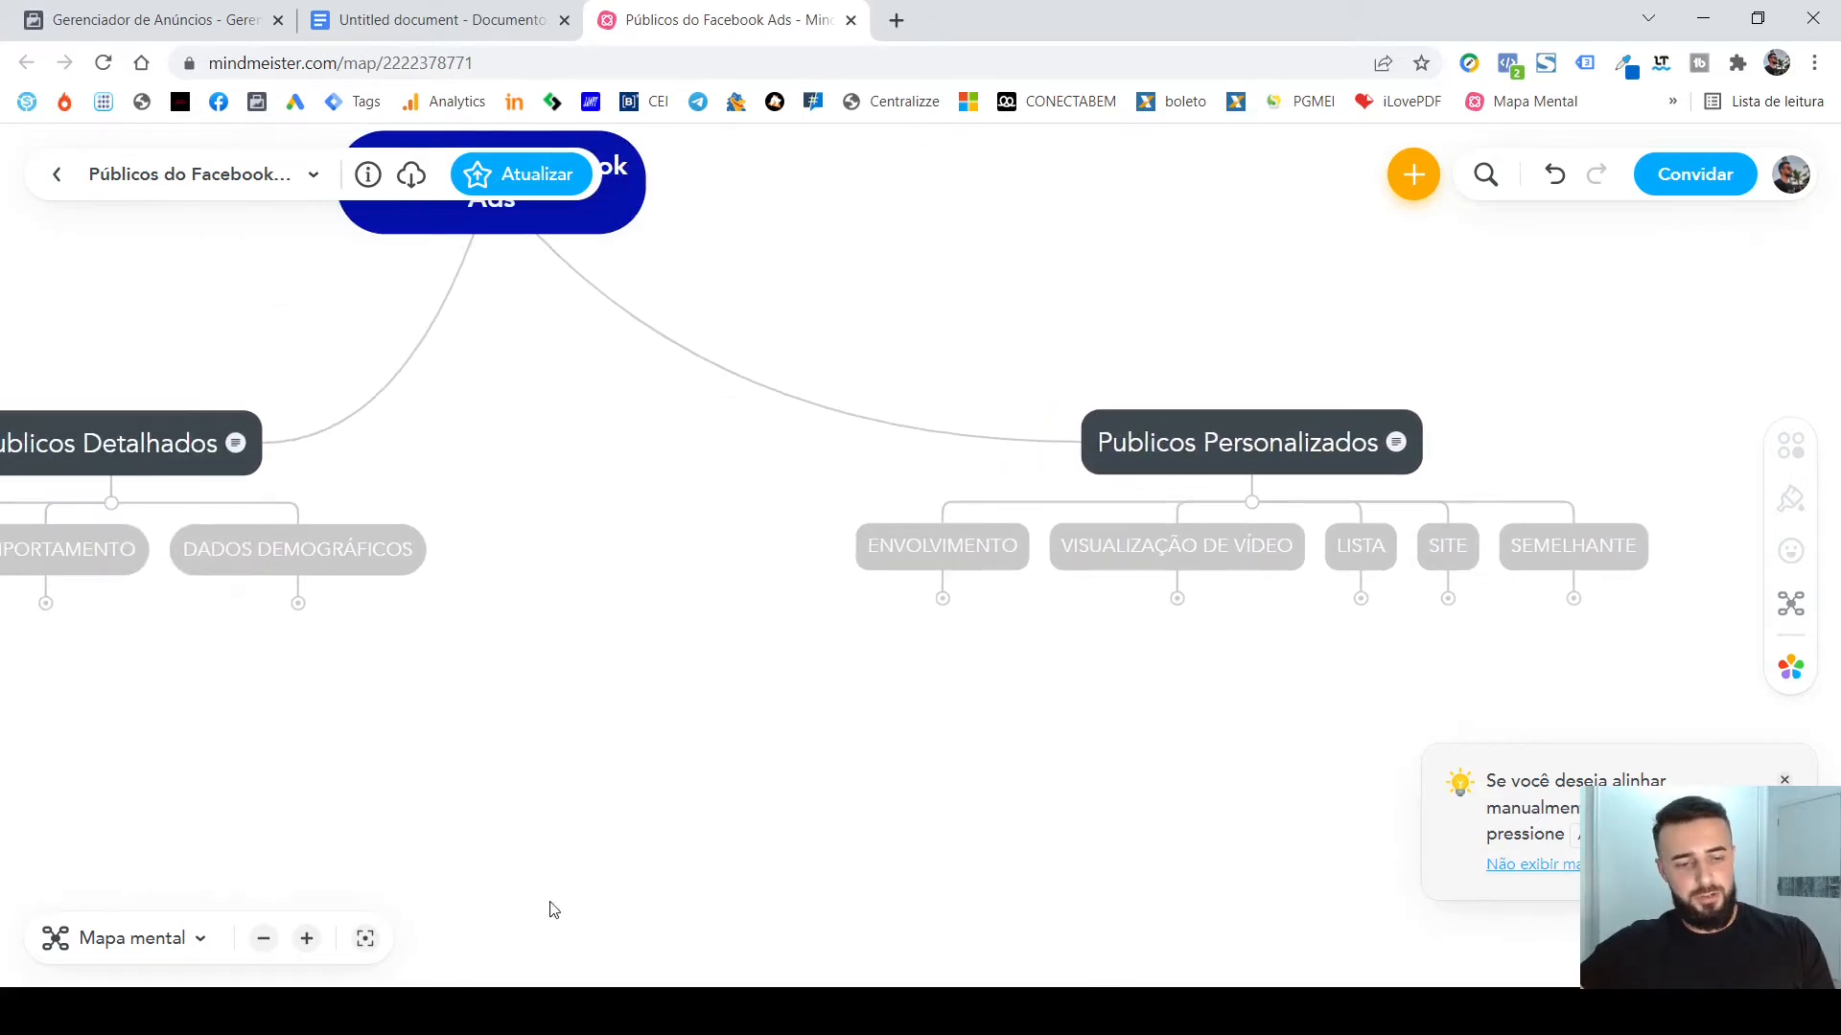
click(264, 941)
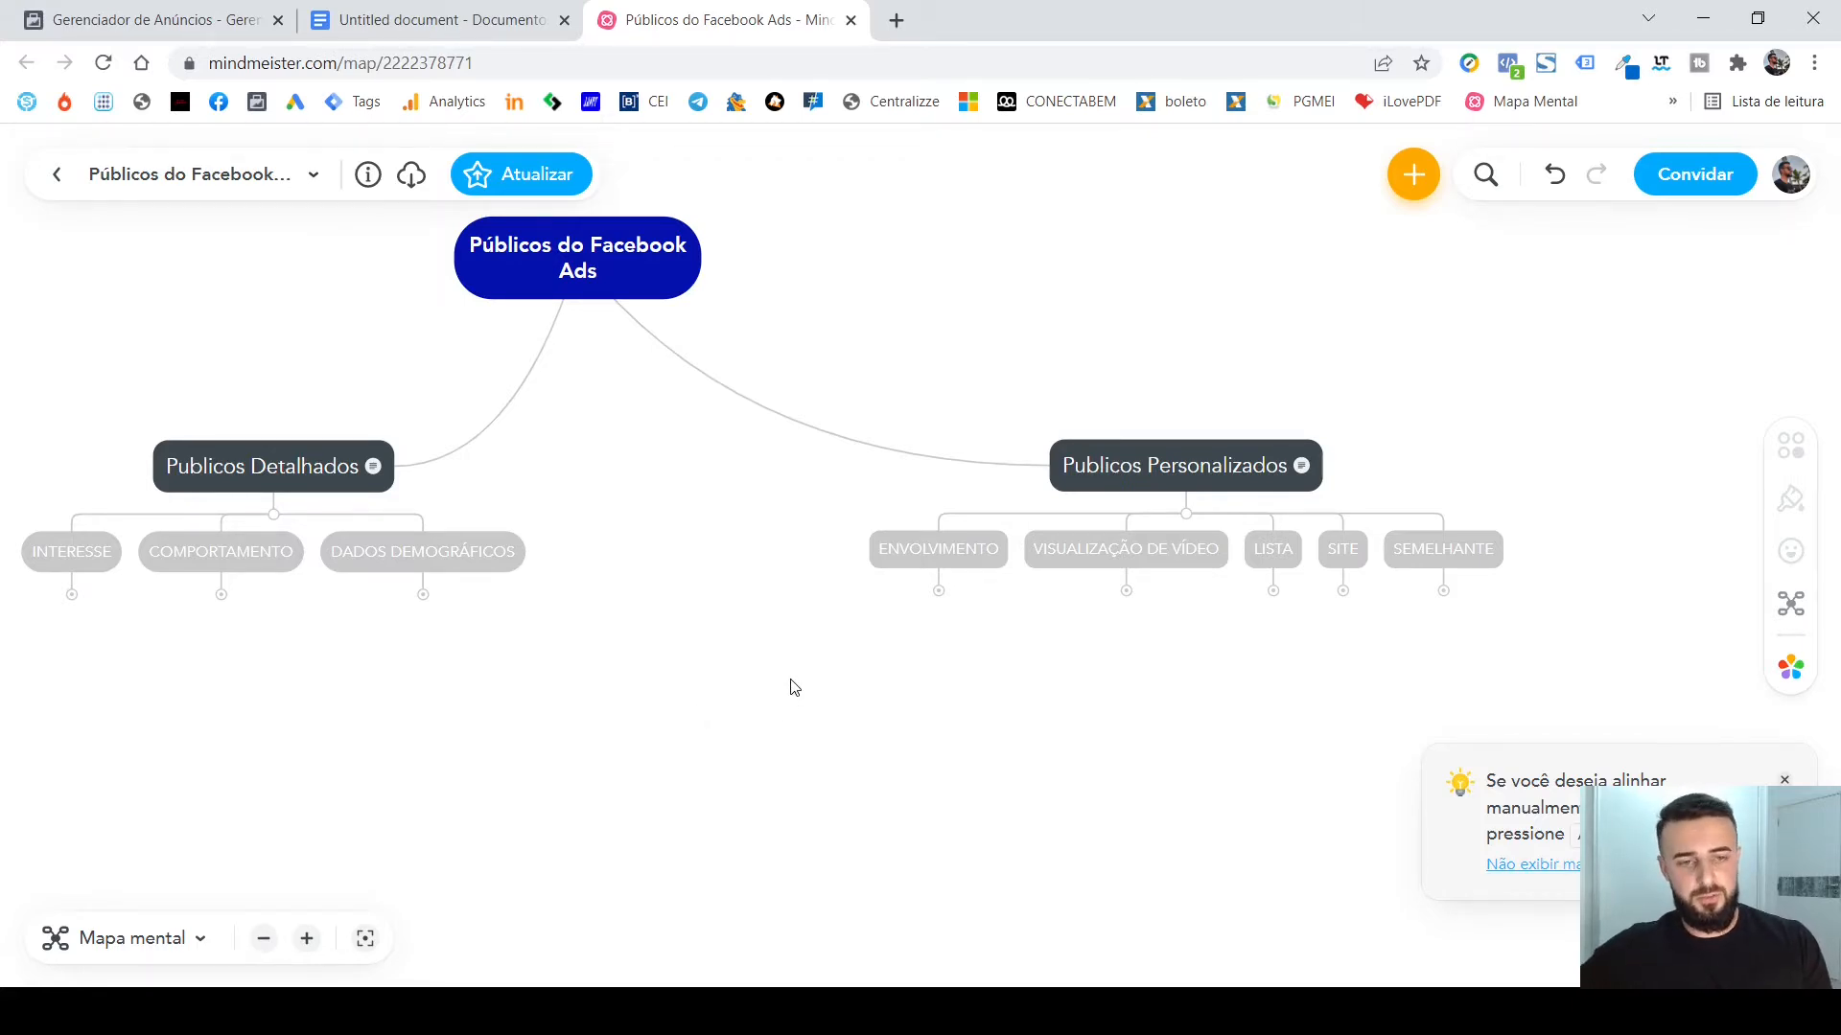
drag(794, 687, 874, 683)
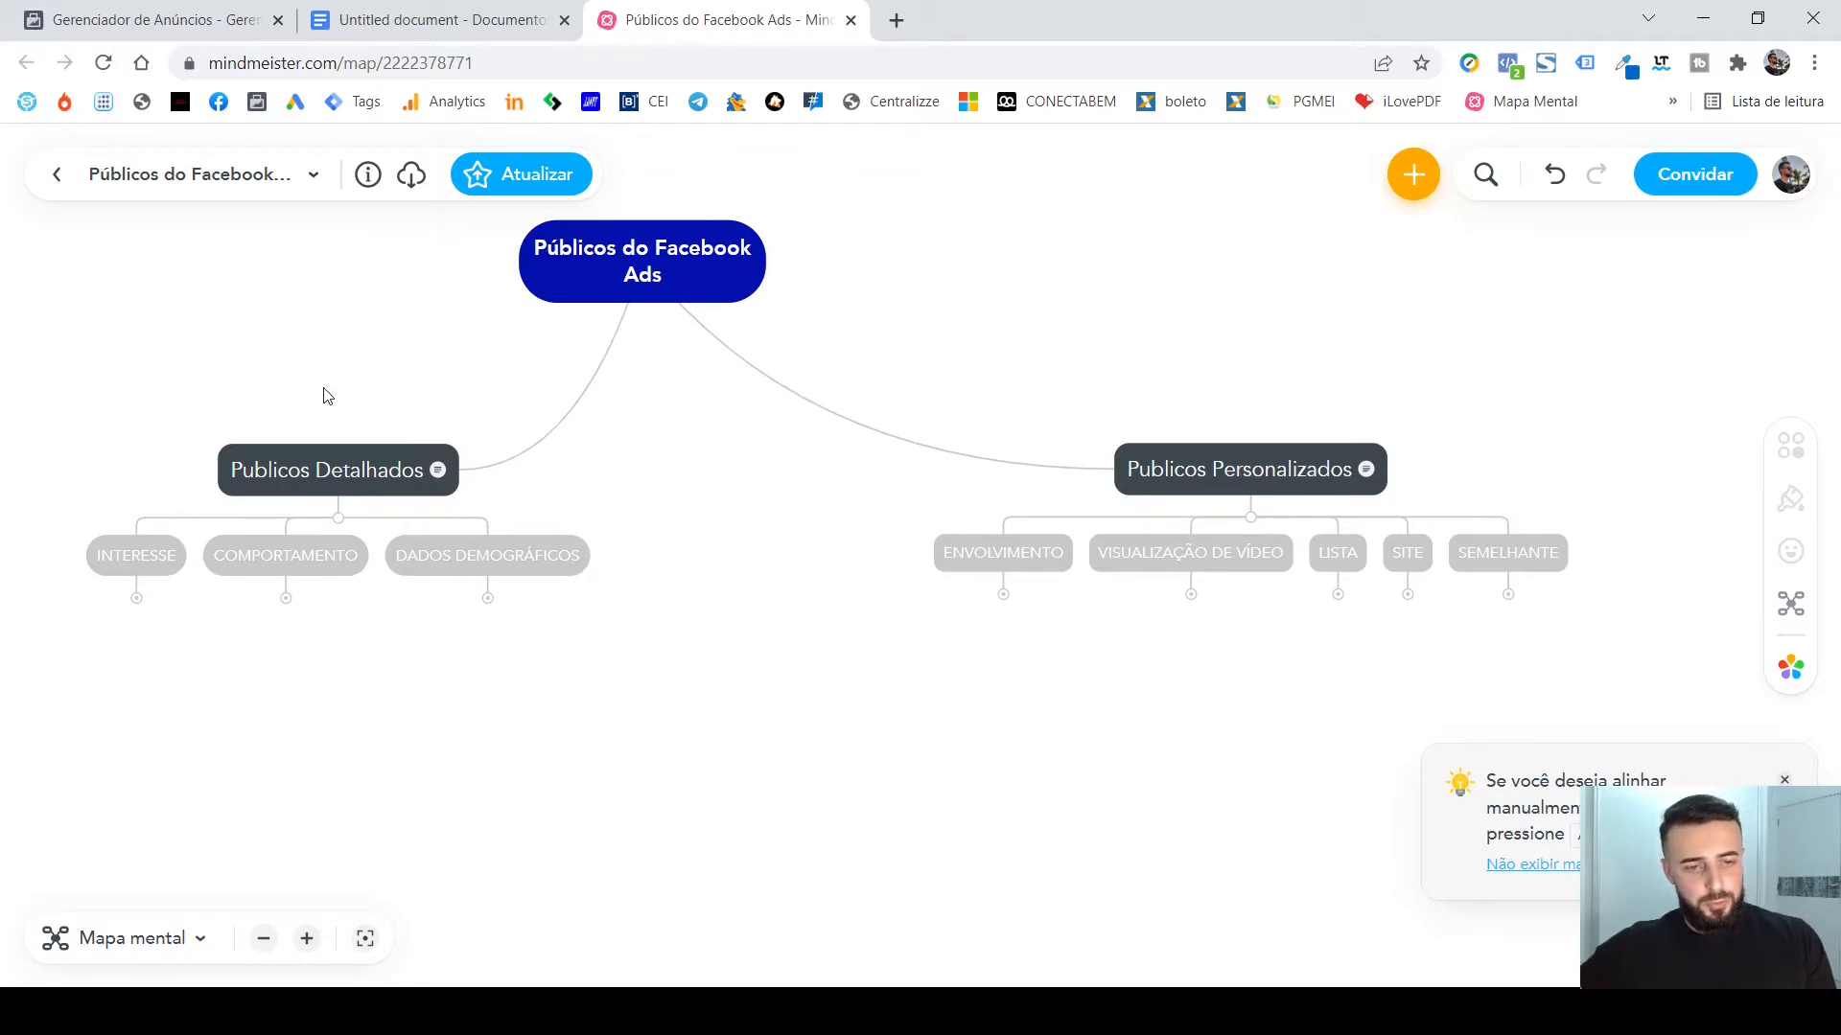
click(136, 599)
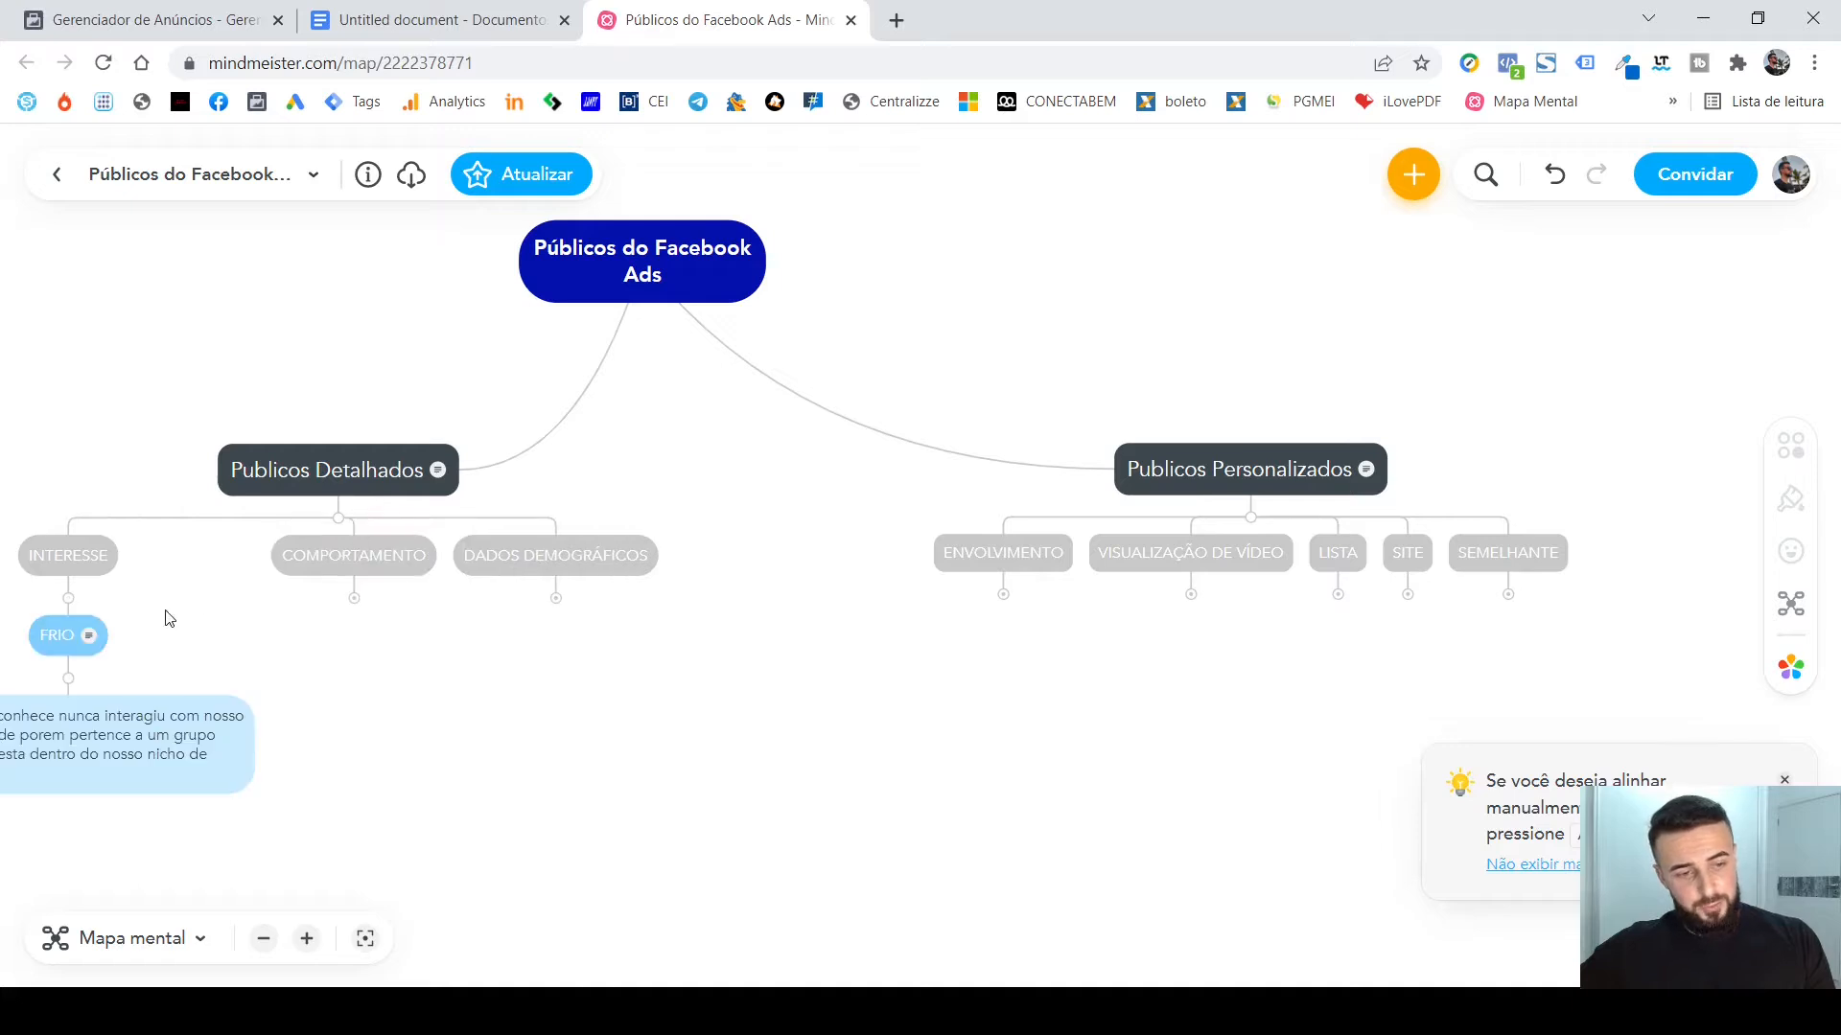
click(68, 678)
click(285, 598)
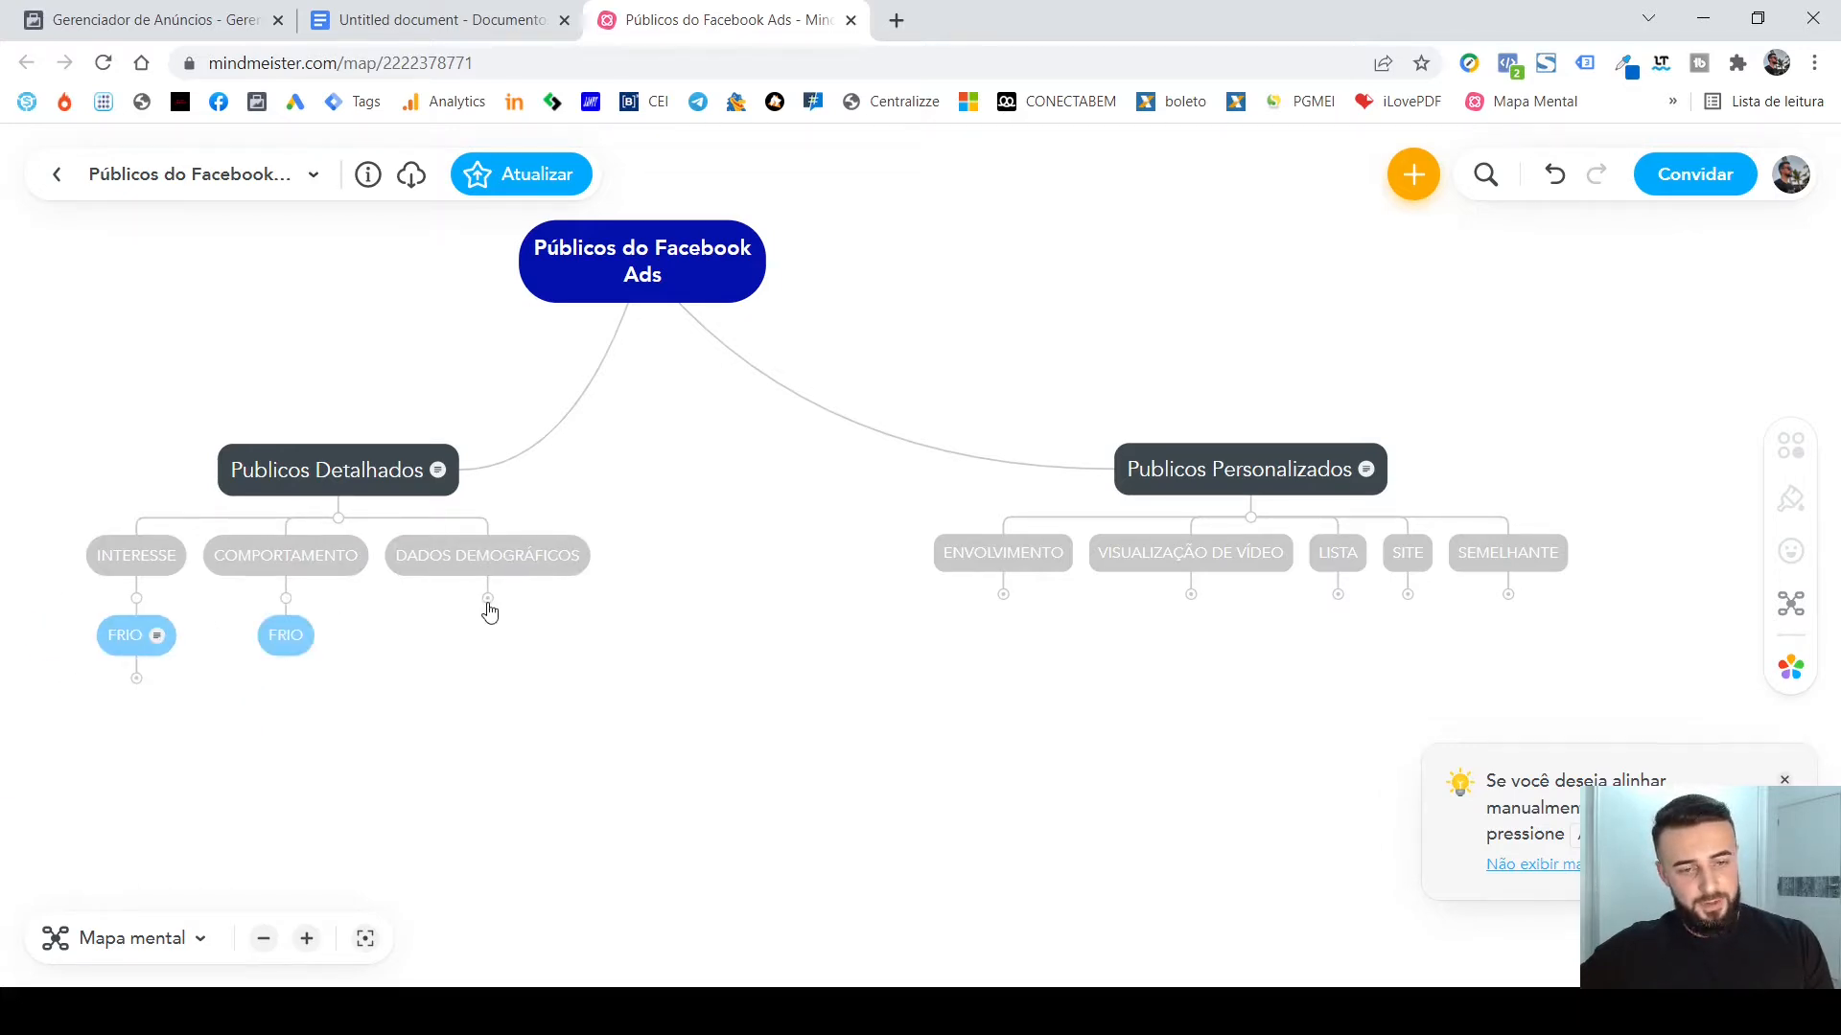
click(488, 598)
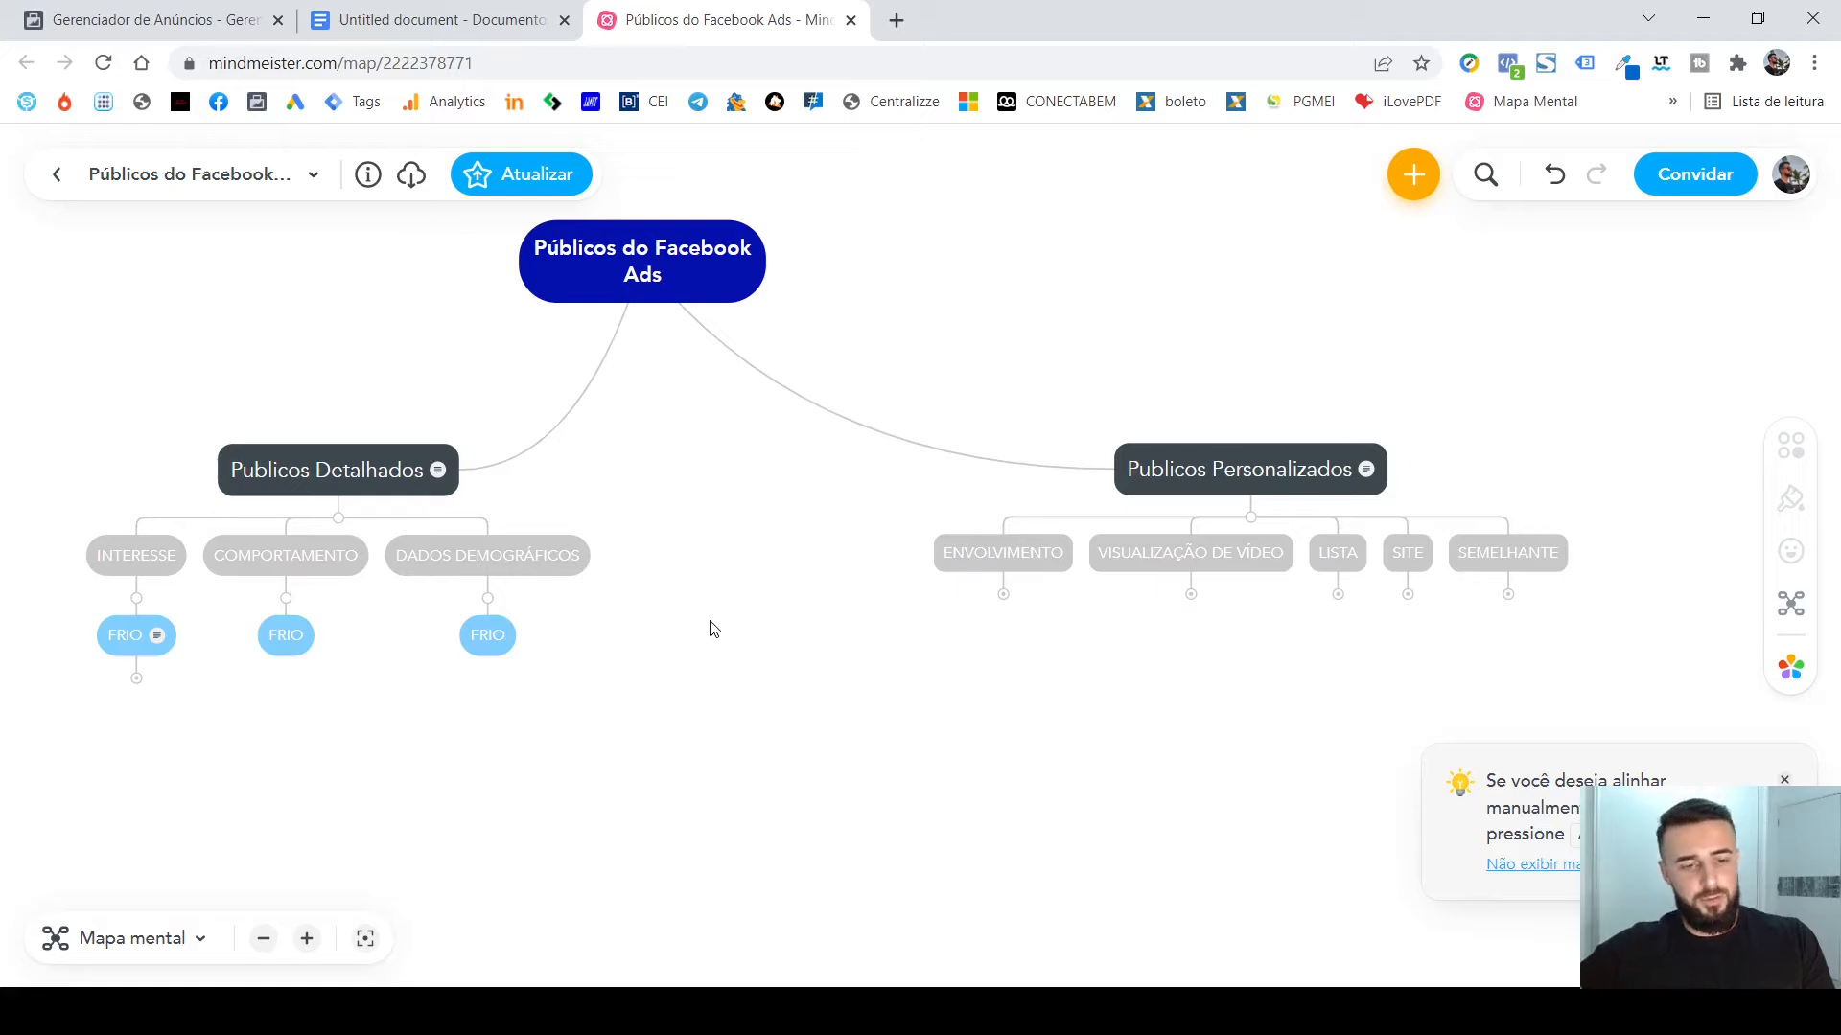
Expand ENVOLVIMENTO, VISUALIZAÇÃO DE VÍDEO, LISTA and SITE under Publicos Personalizados.
click(306, 942)
drag(291, 834, 605, 804)
drag(638, 723, 786, 764)
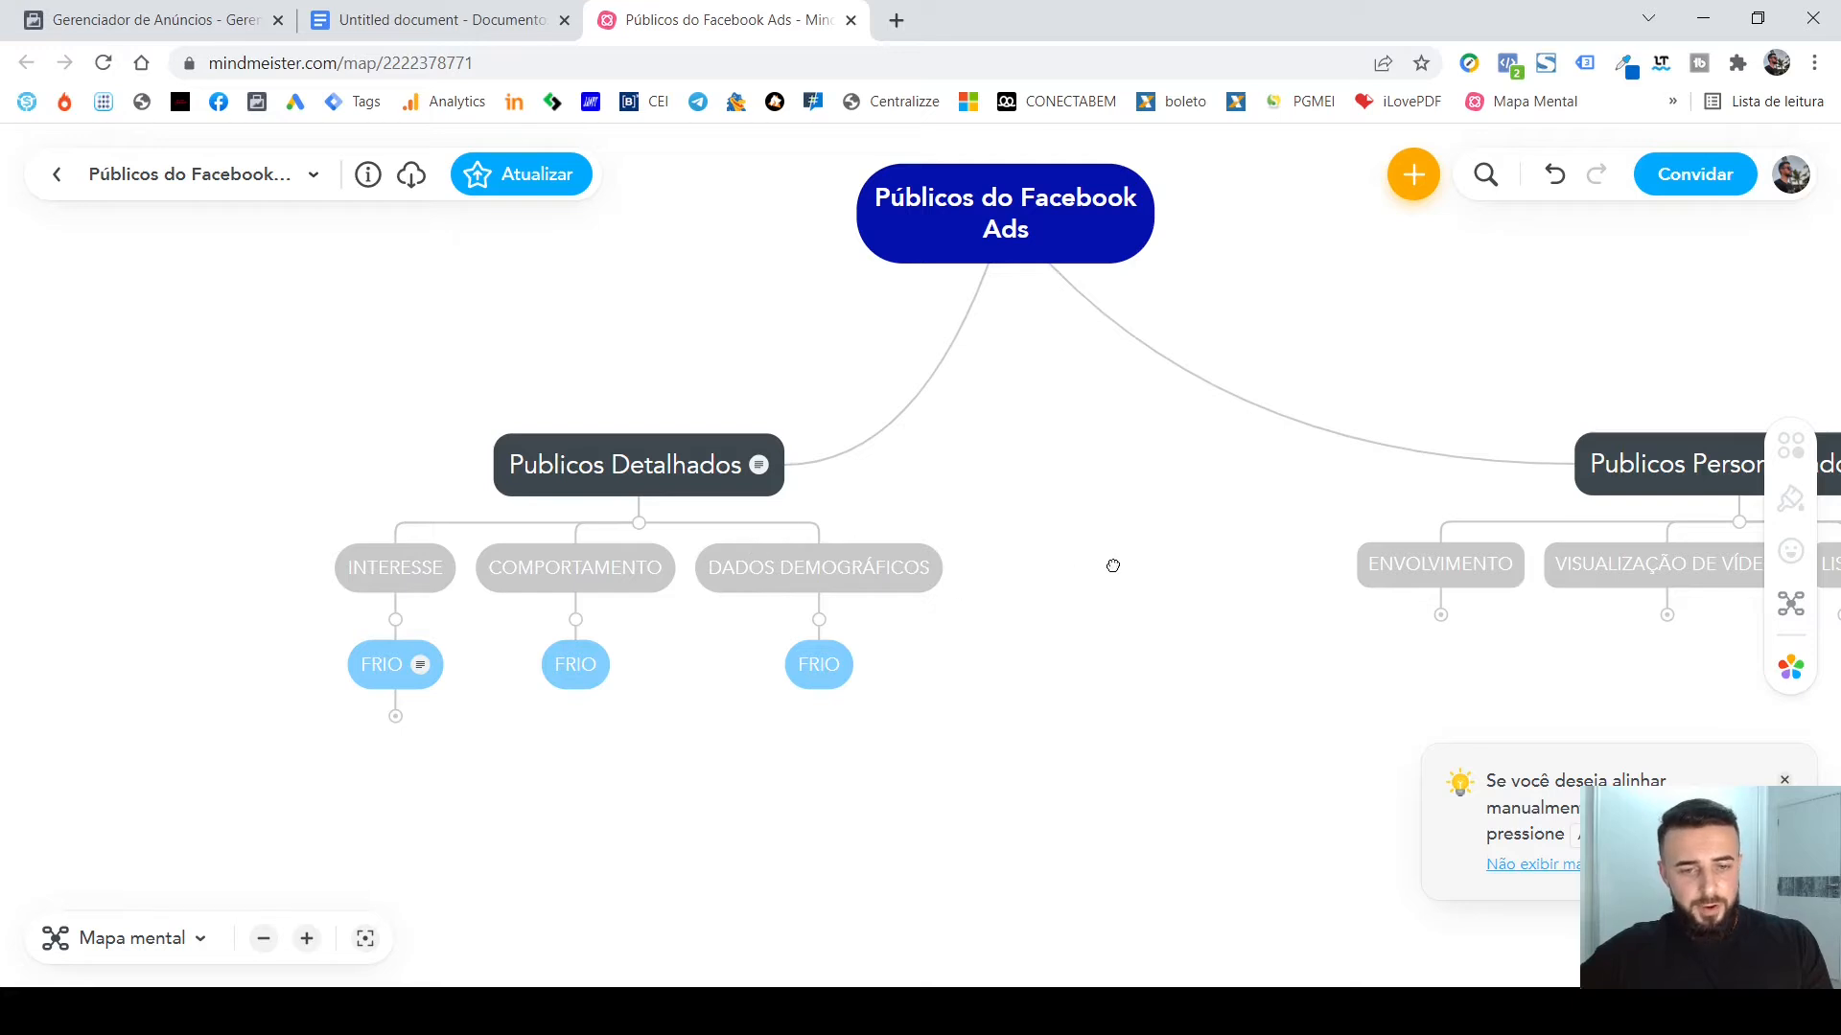
drag(1112, 566, 1023, 561)
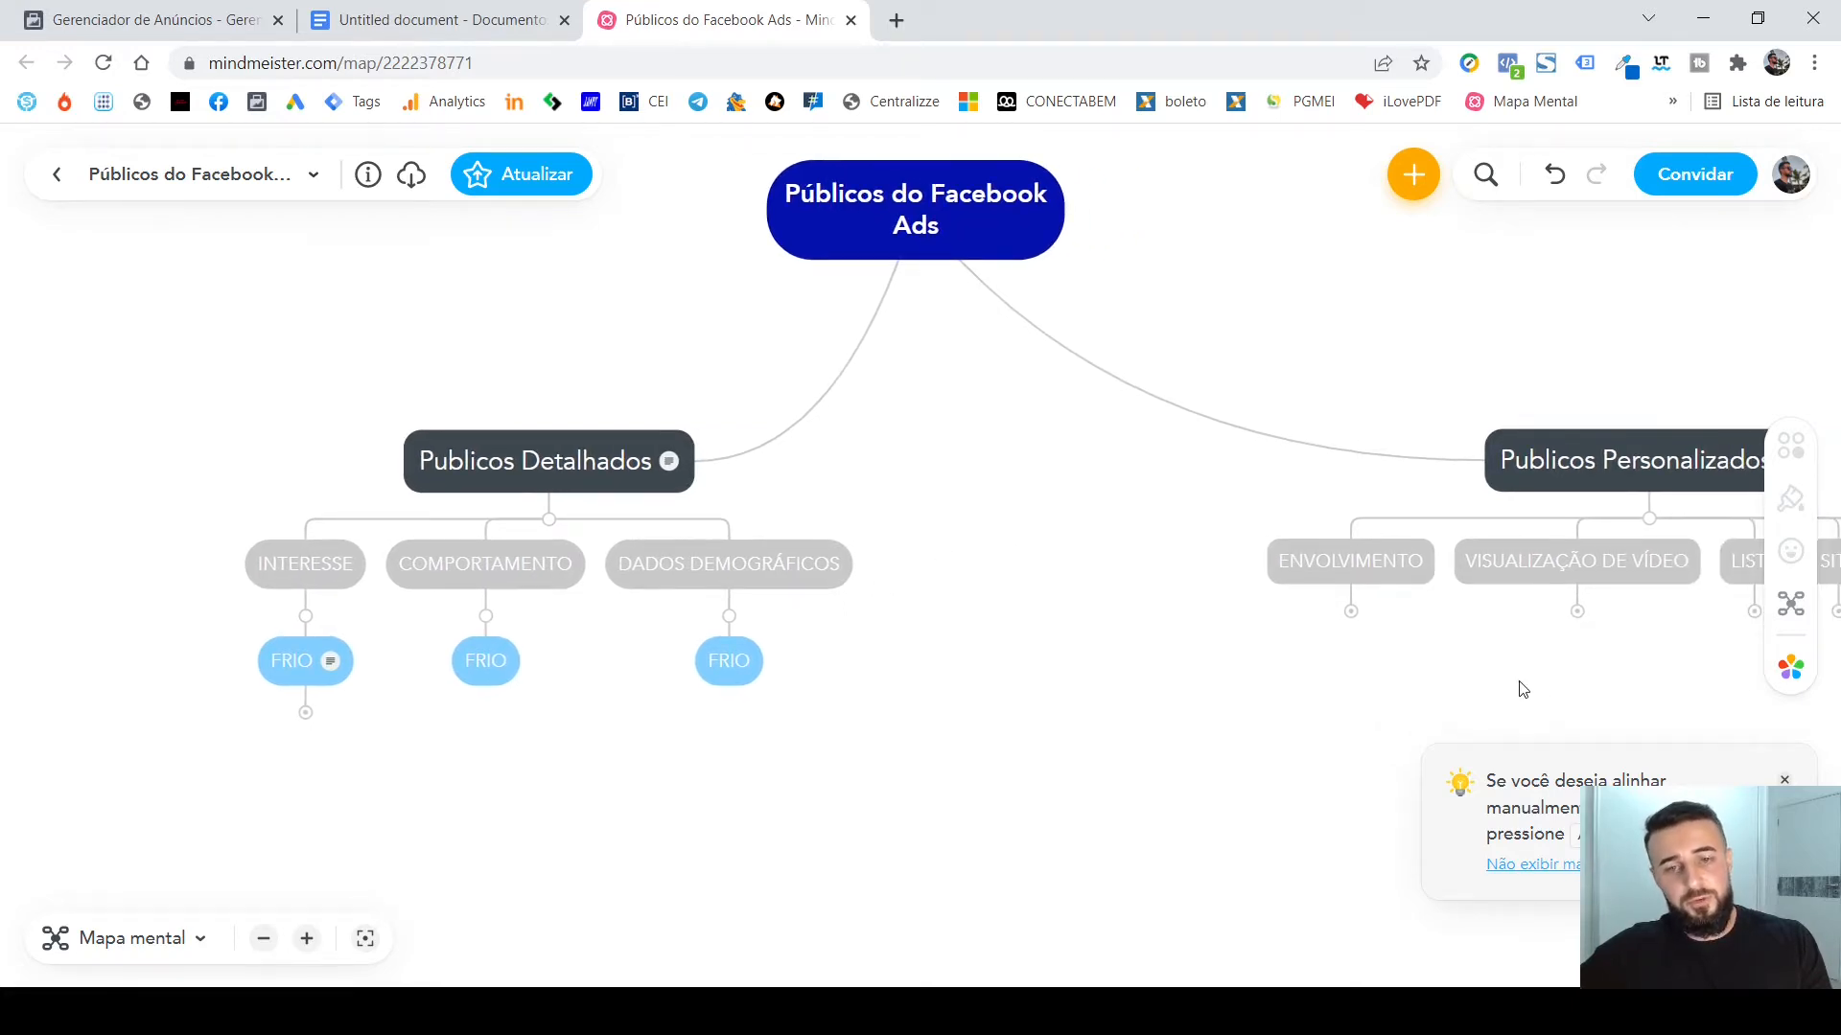
drag(1520, 686, 588, 648)
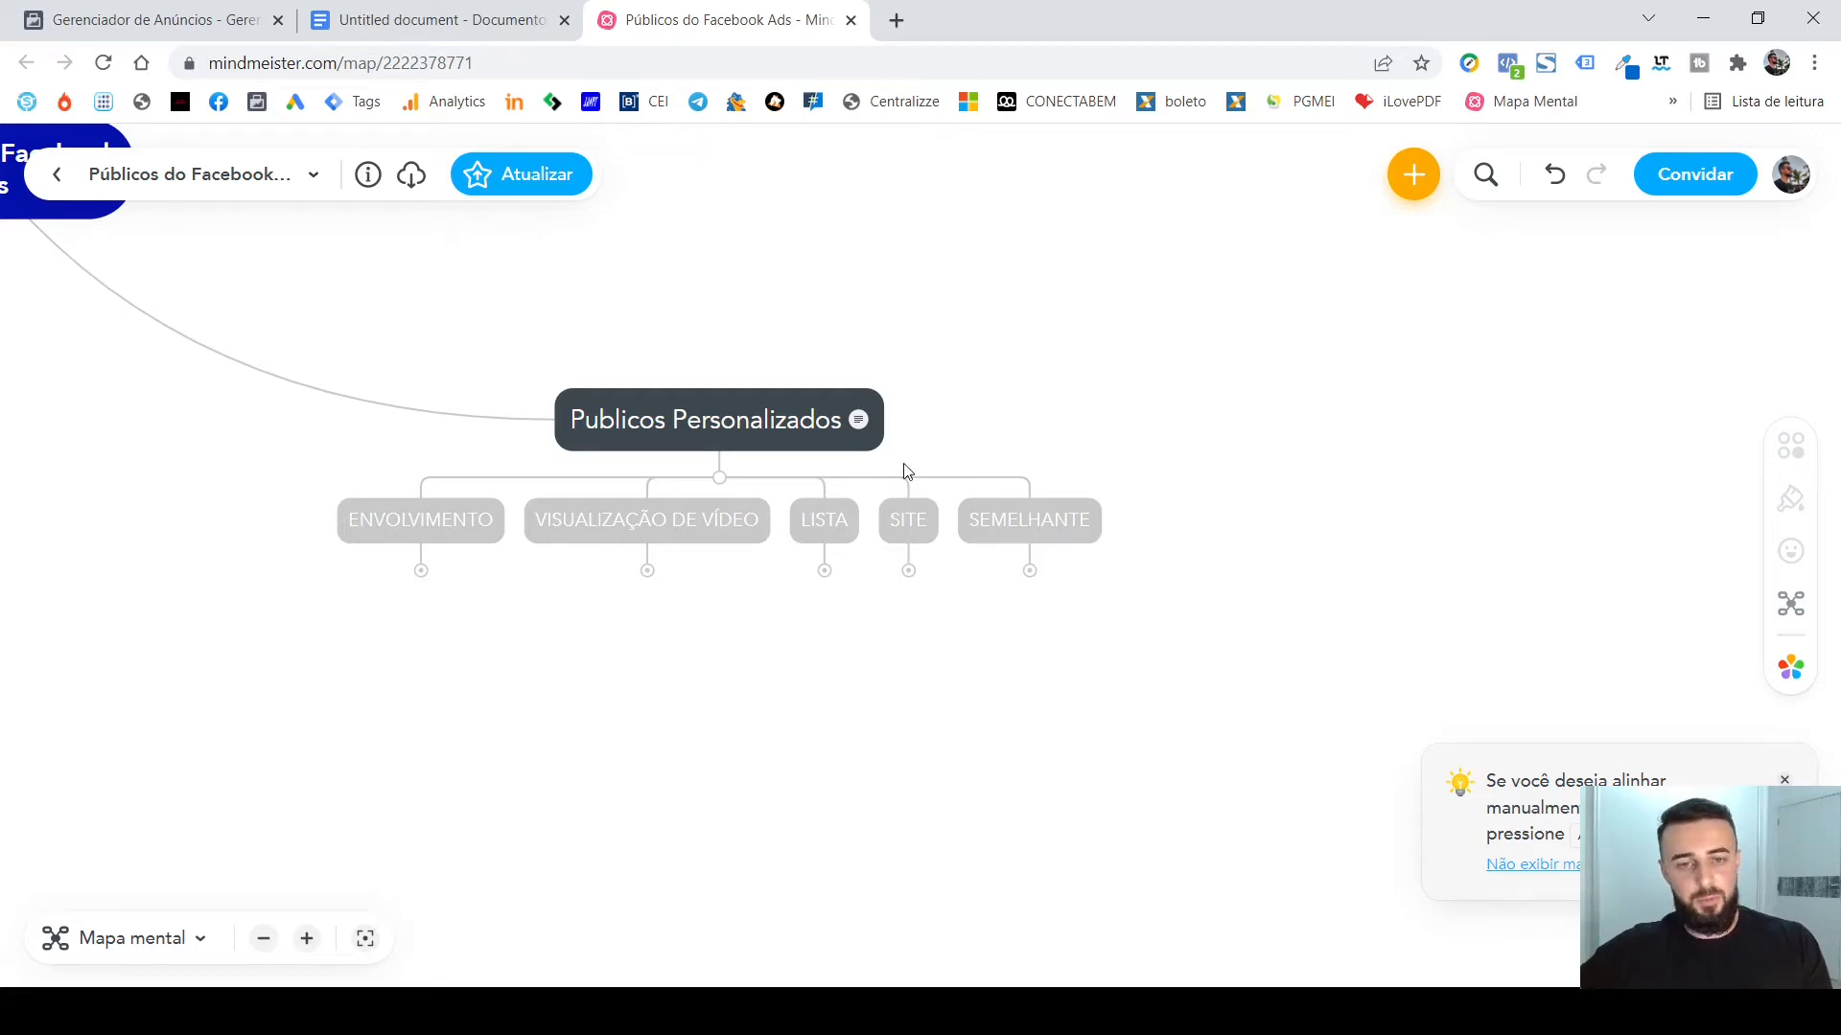
click(422, 572)
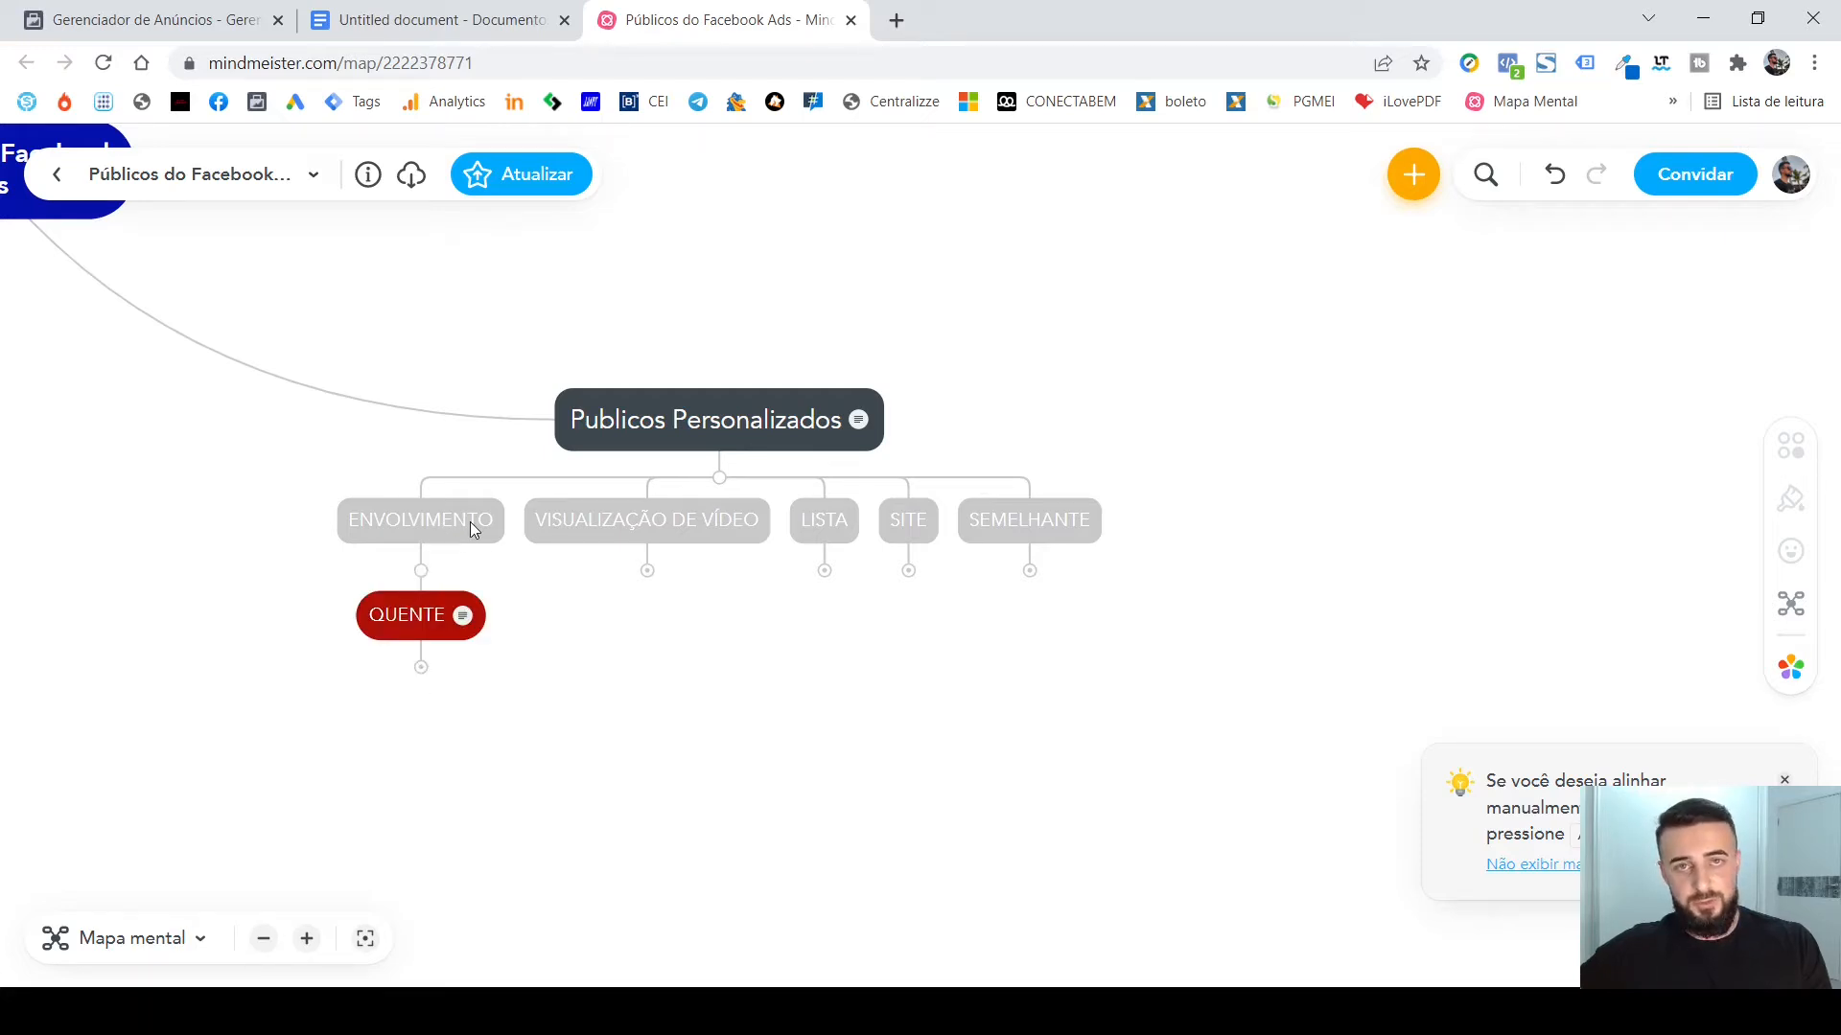
click(649, 574)
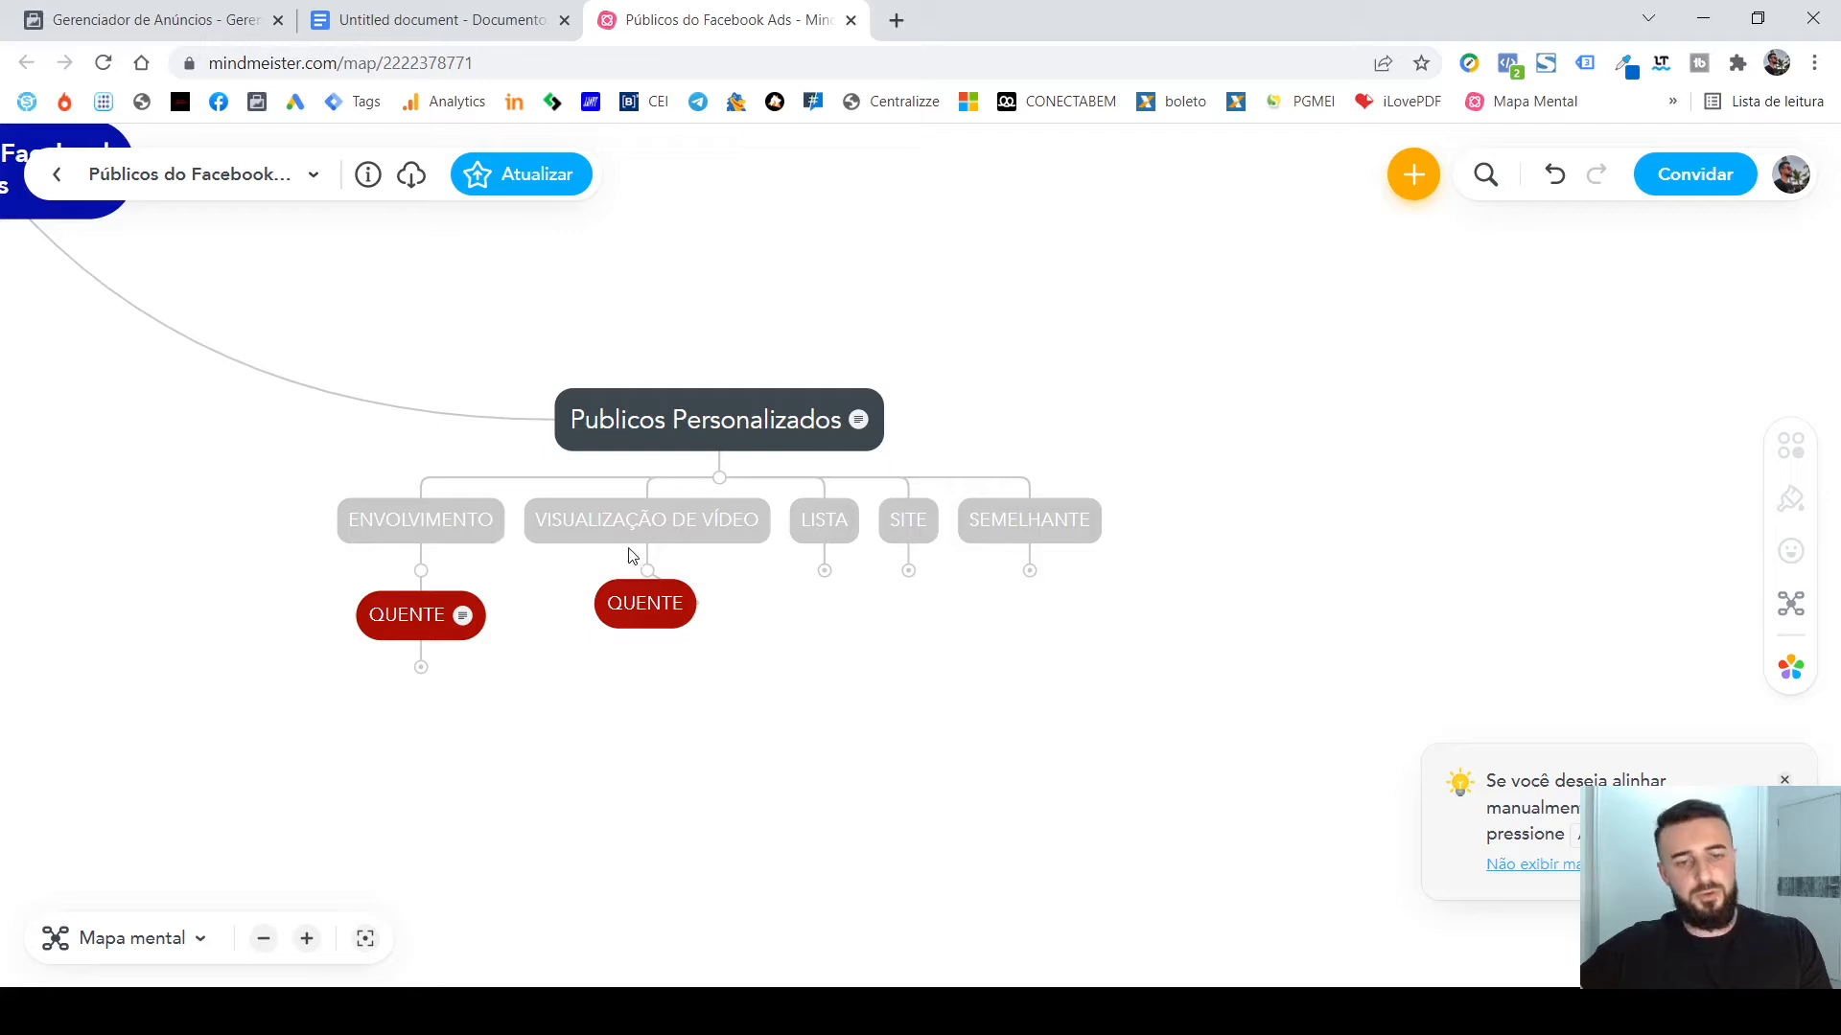
click(824, 574)
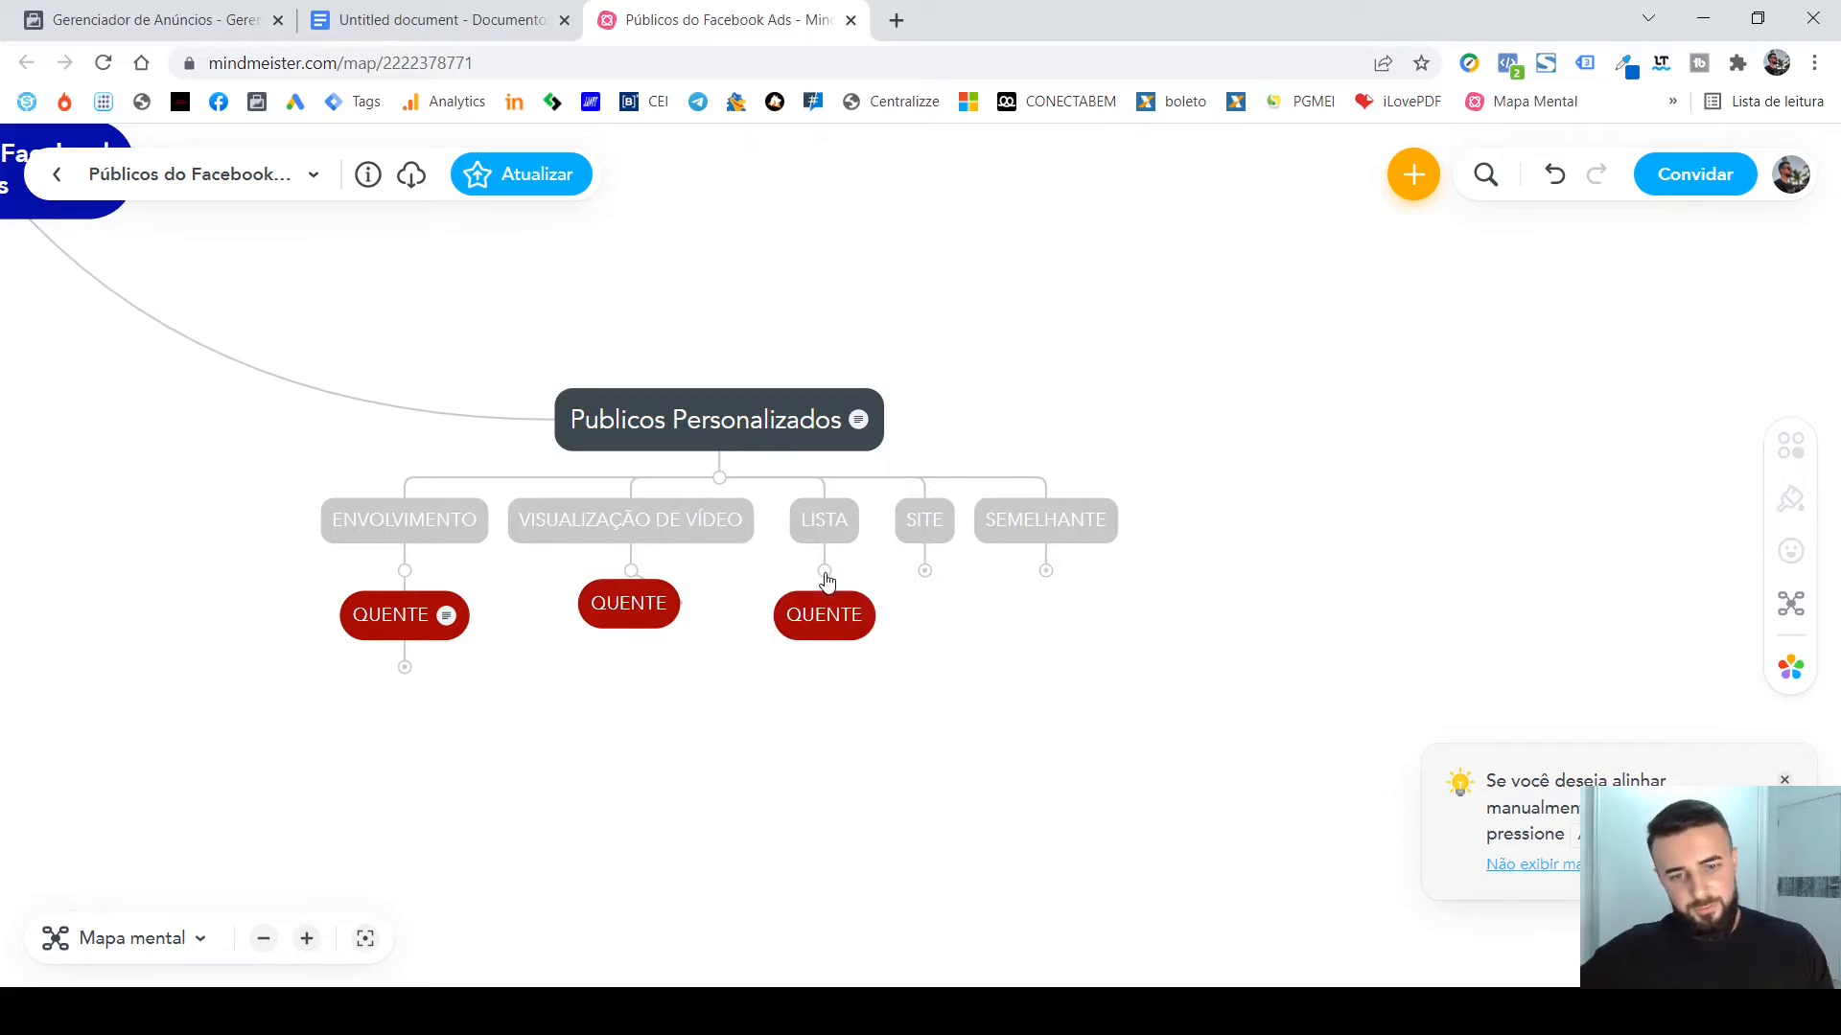
click(925, 572)
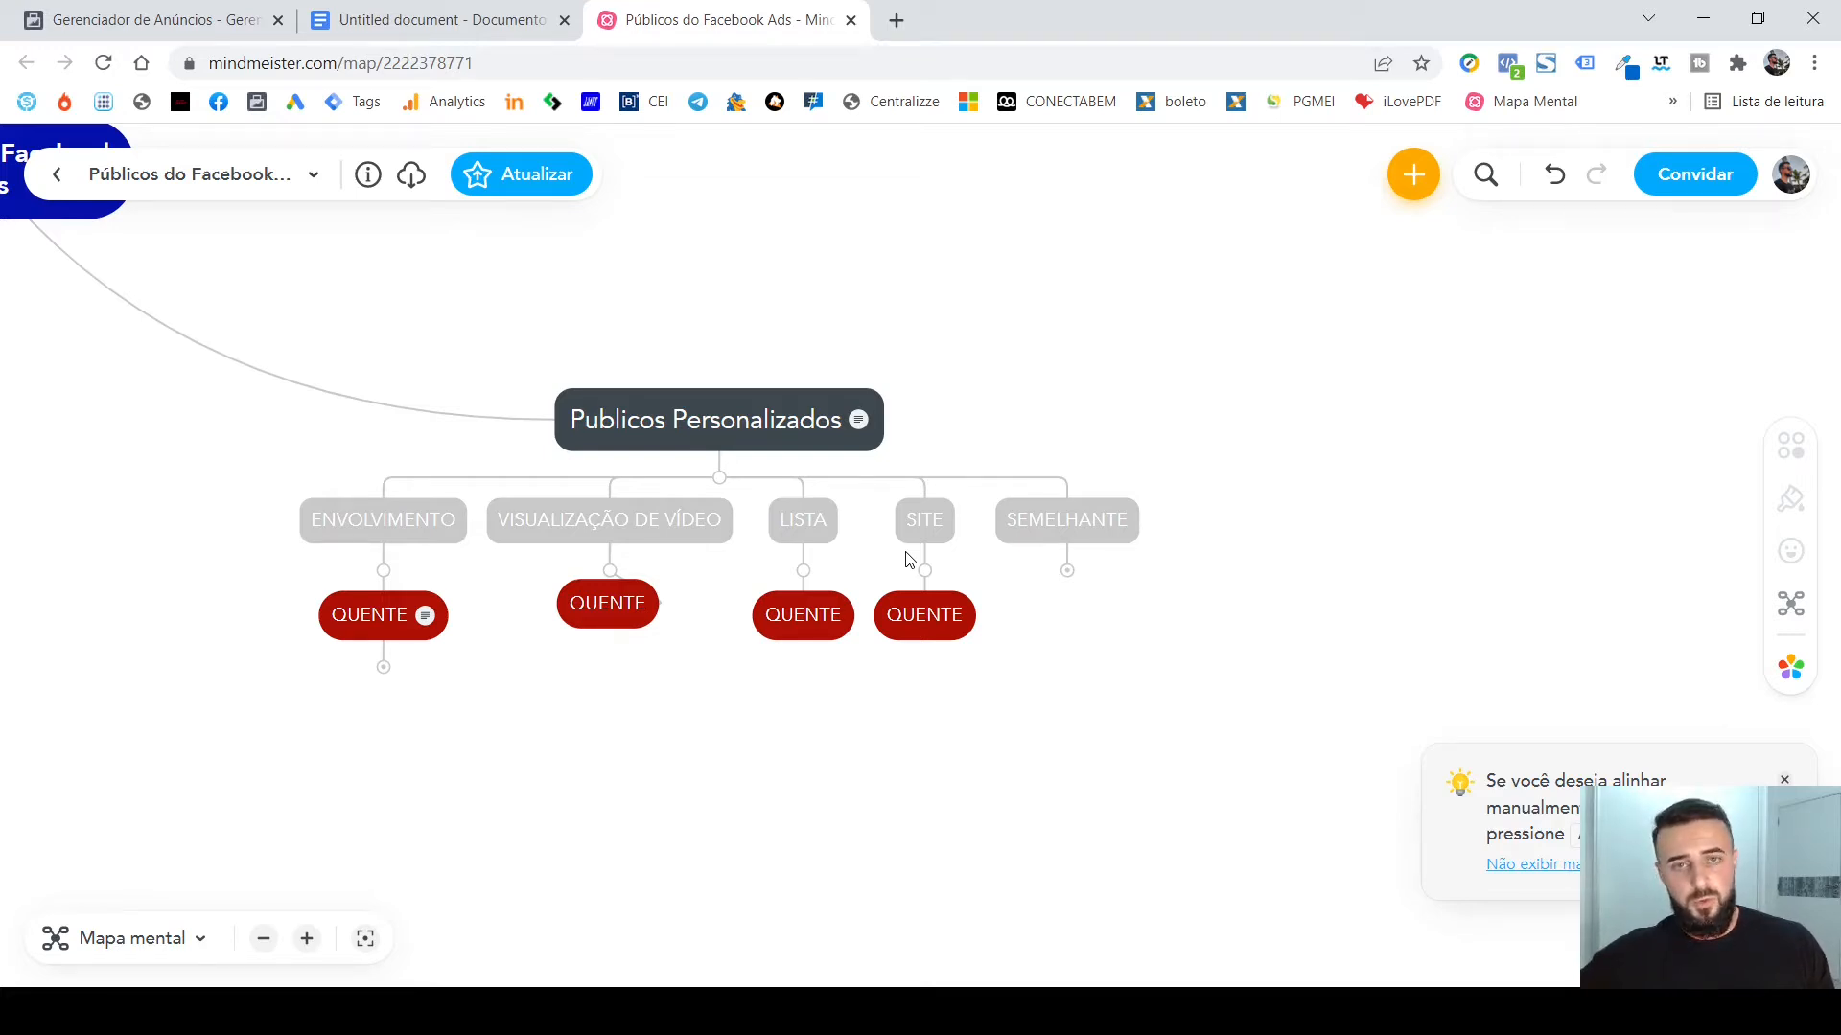
Expand SEMELHANTE under Publicos Personalizados and collapse the description beneath its FRIO node.
click(1068, 573)
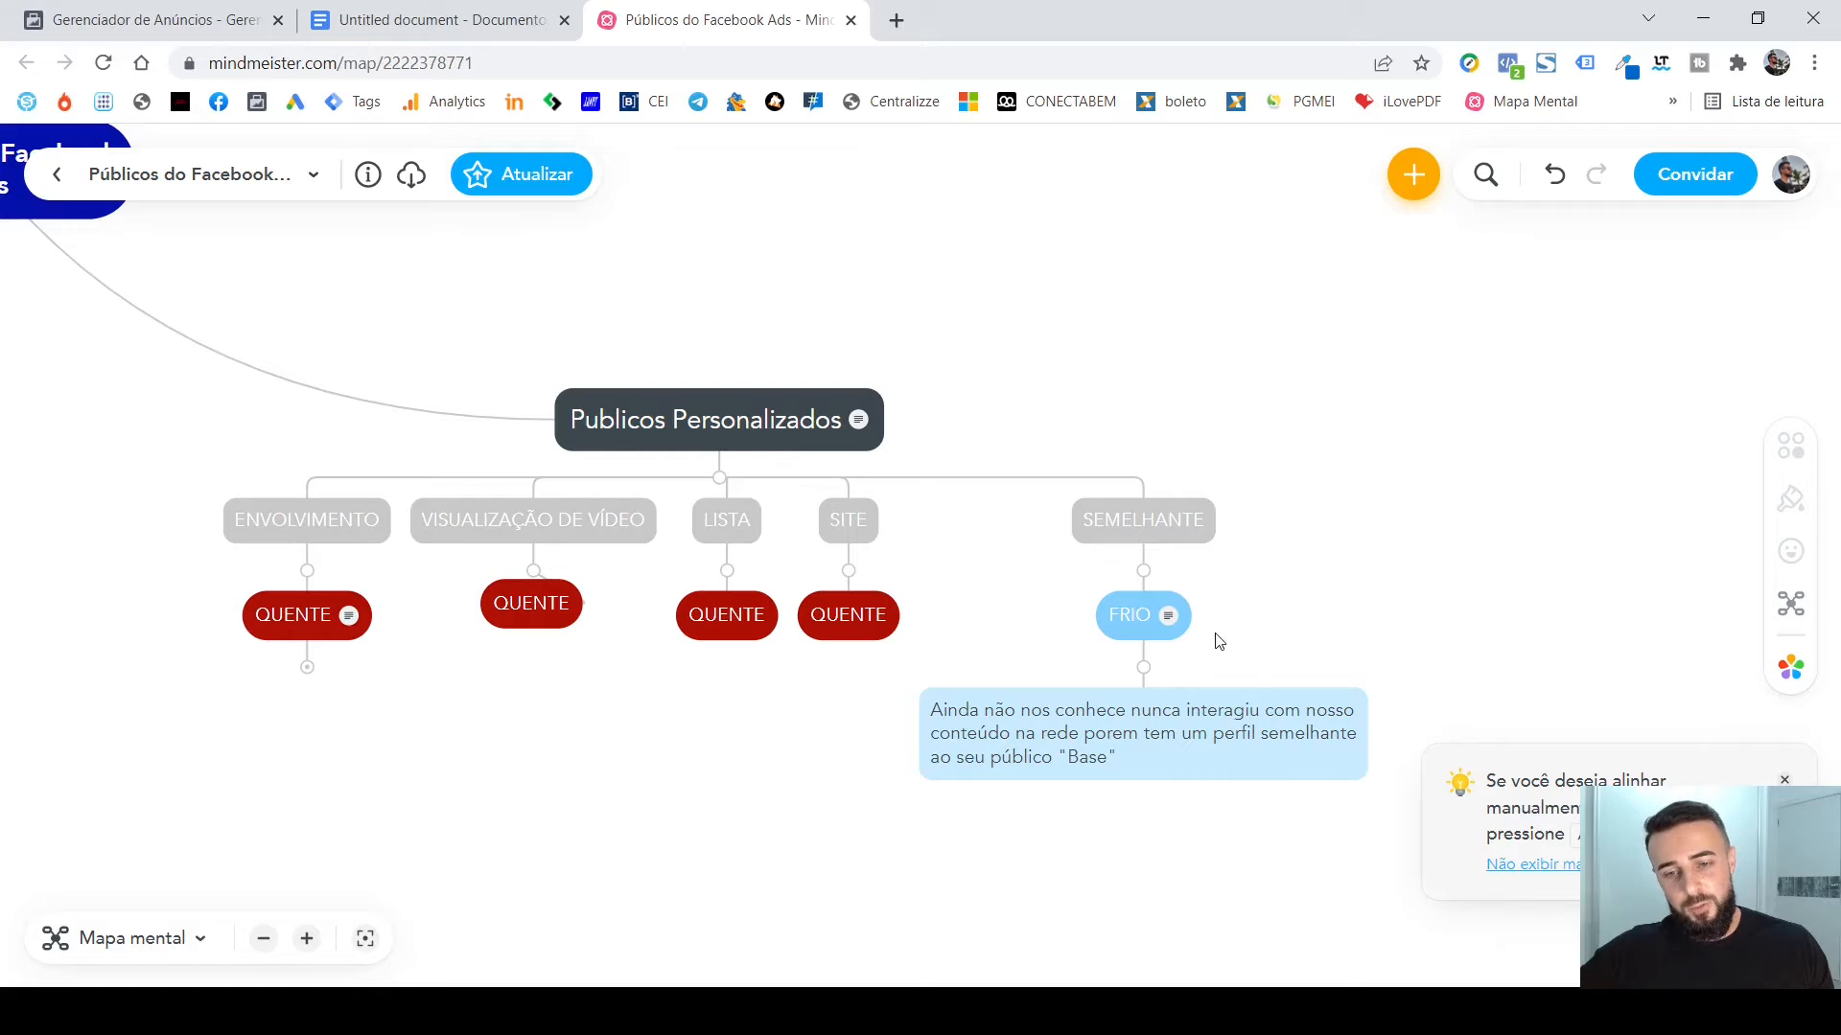
click(1146, 669)
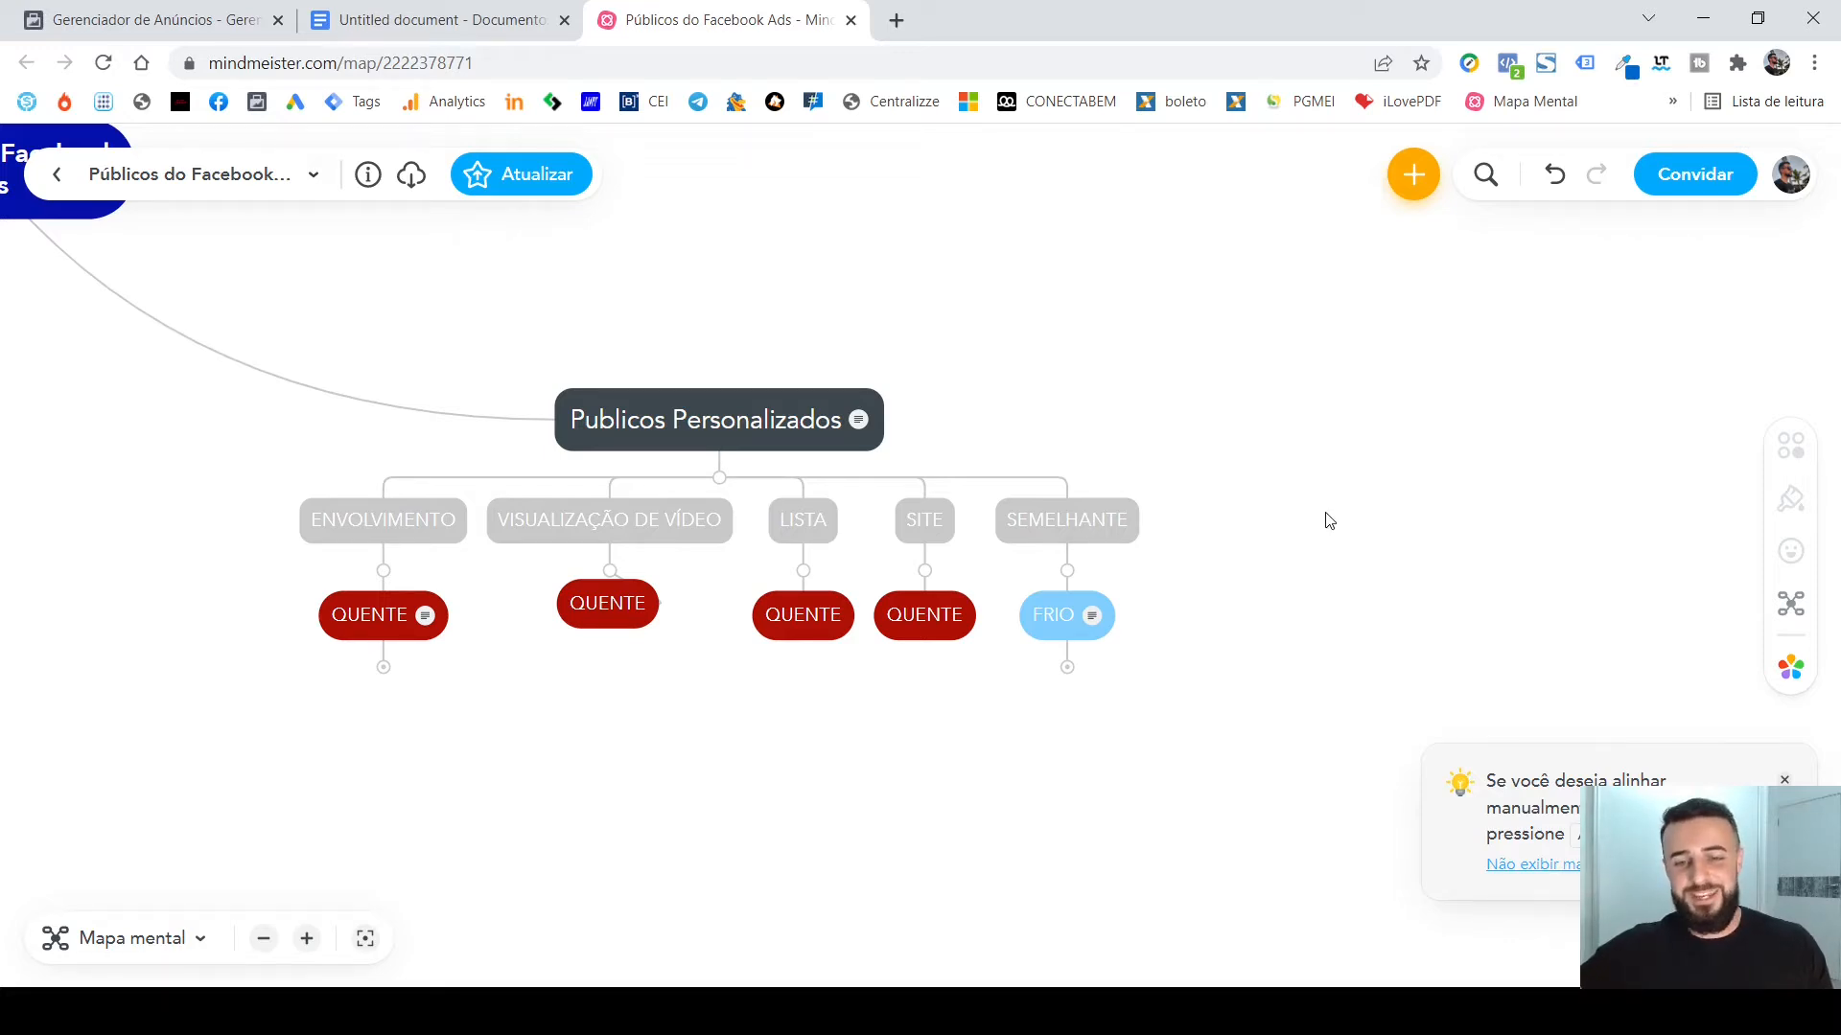
drag(1349, 638, 1433, 542)
drag(682, 595, 906, 714)
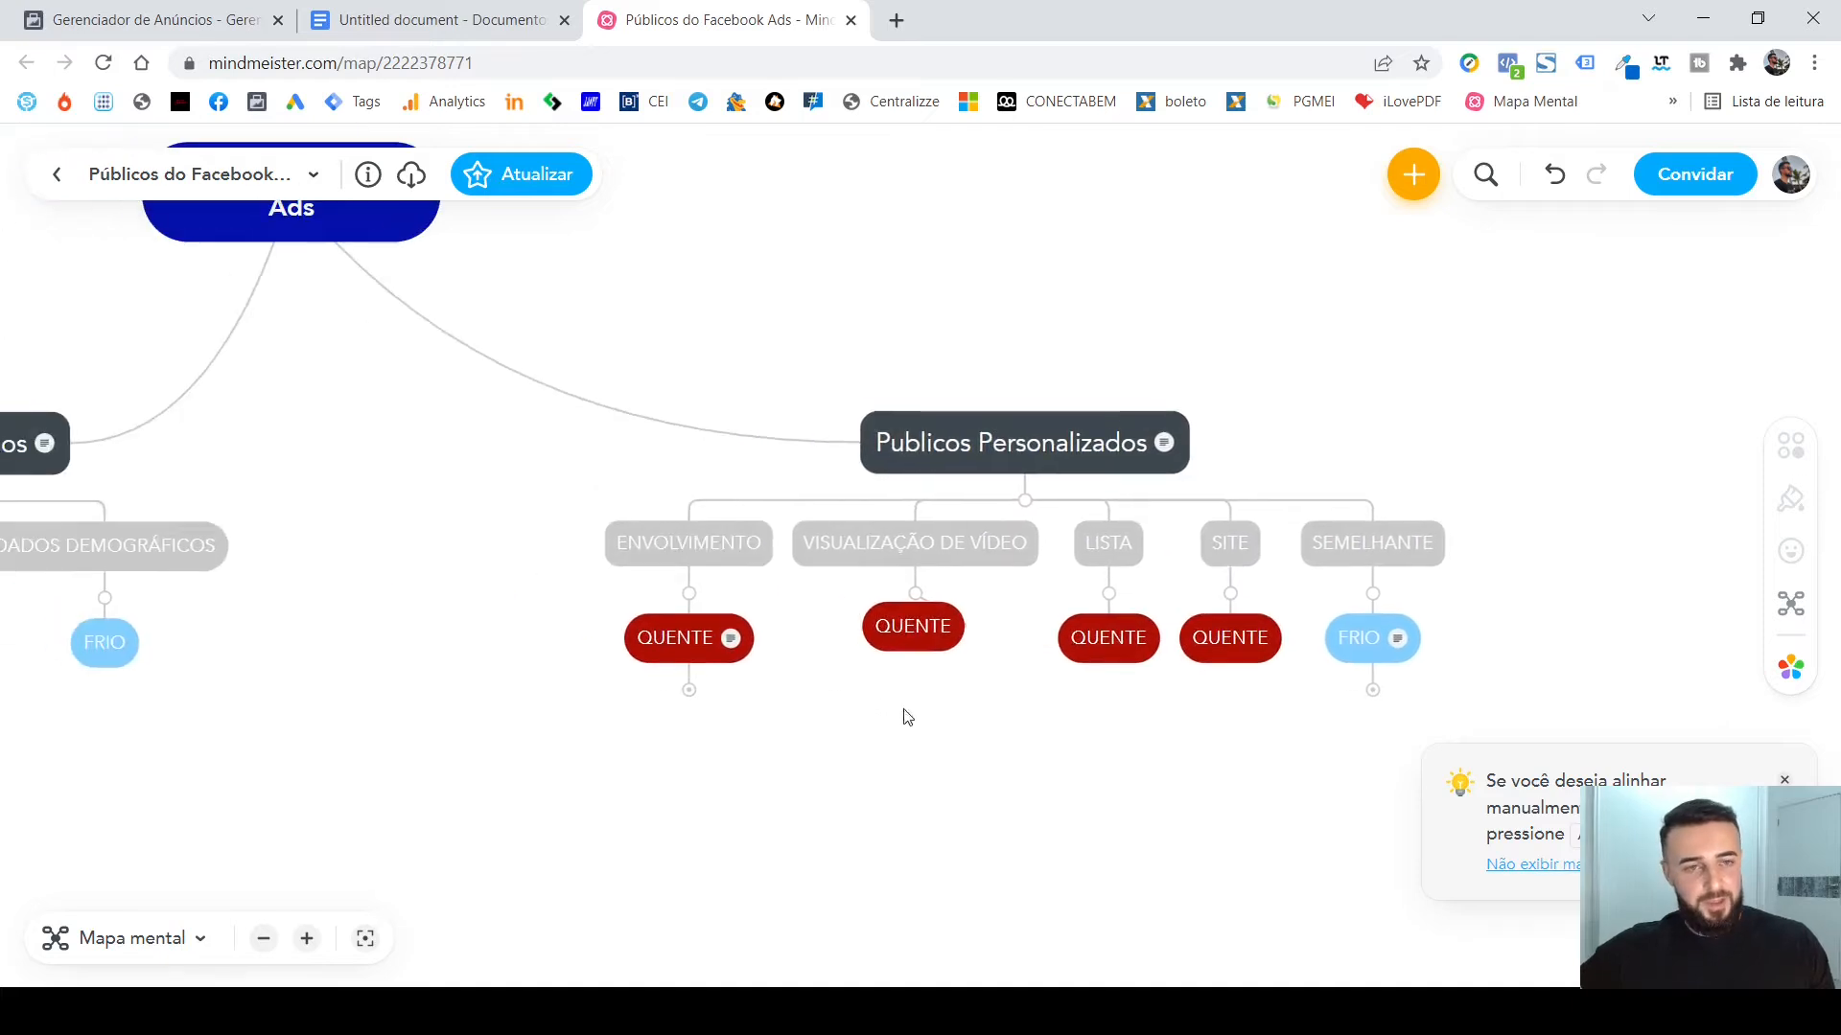
Switch to the Públicos Facebook Ads document in Google Docs and review the Públicos Personalizados and Públicos Detalhados lists.
click(441, 20)
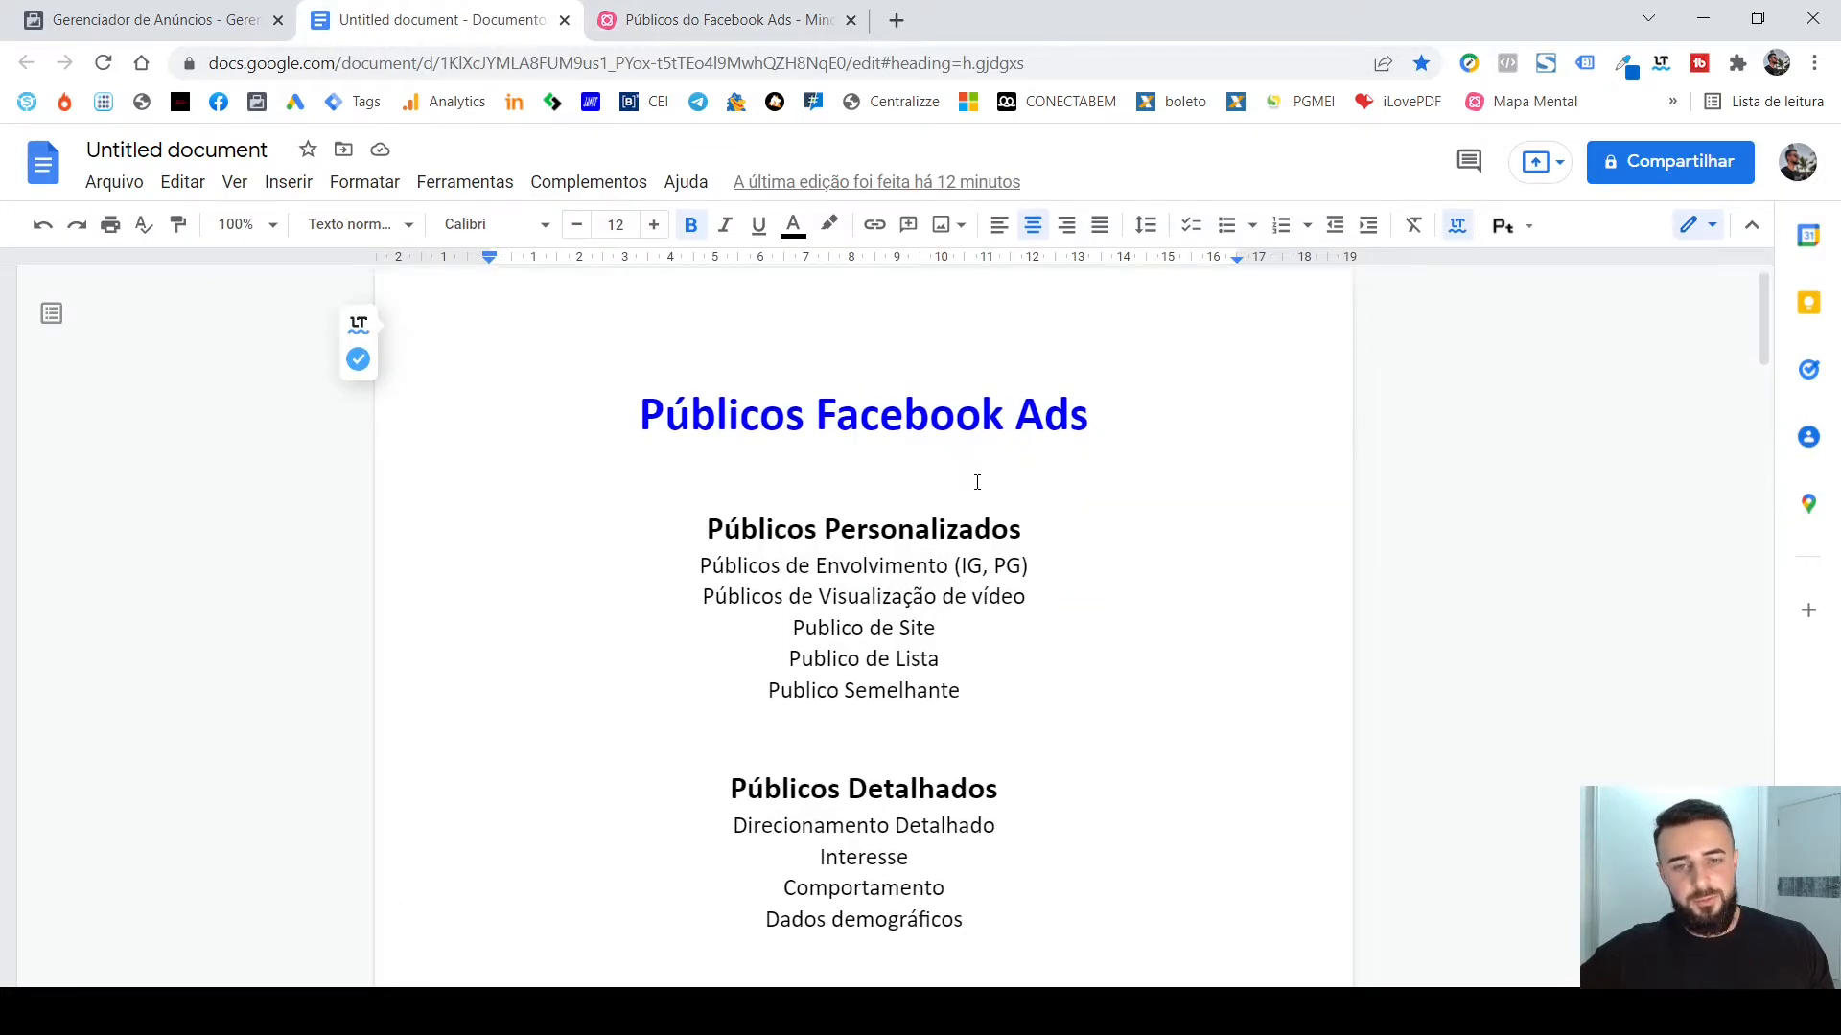
scroll(1003, 505, down, 3)
scroll(1122, 552, up, 3)
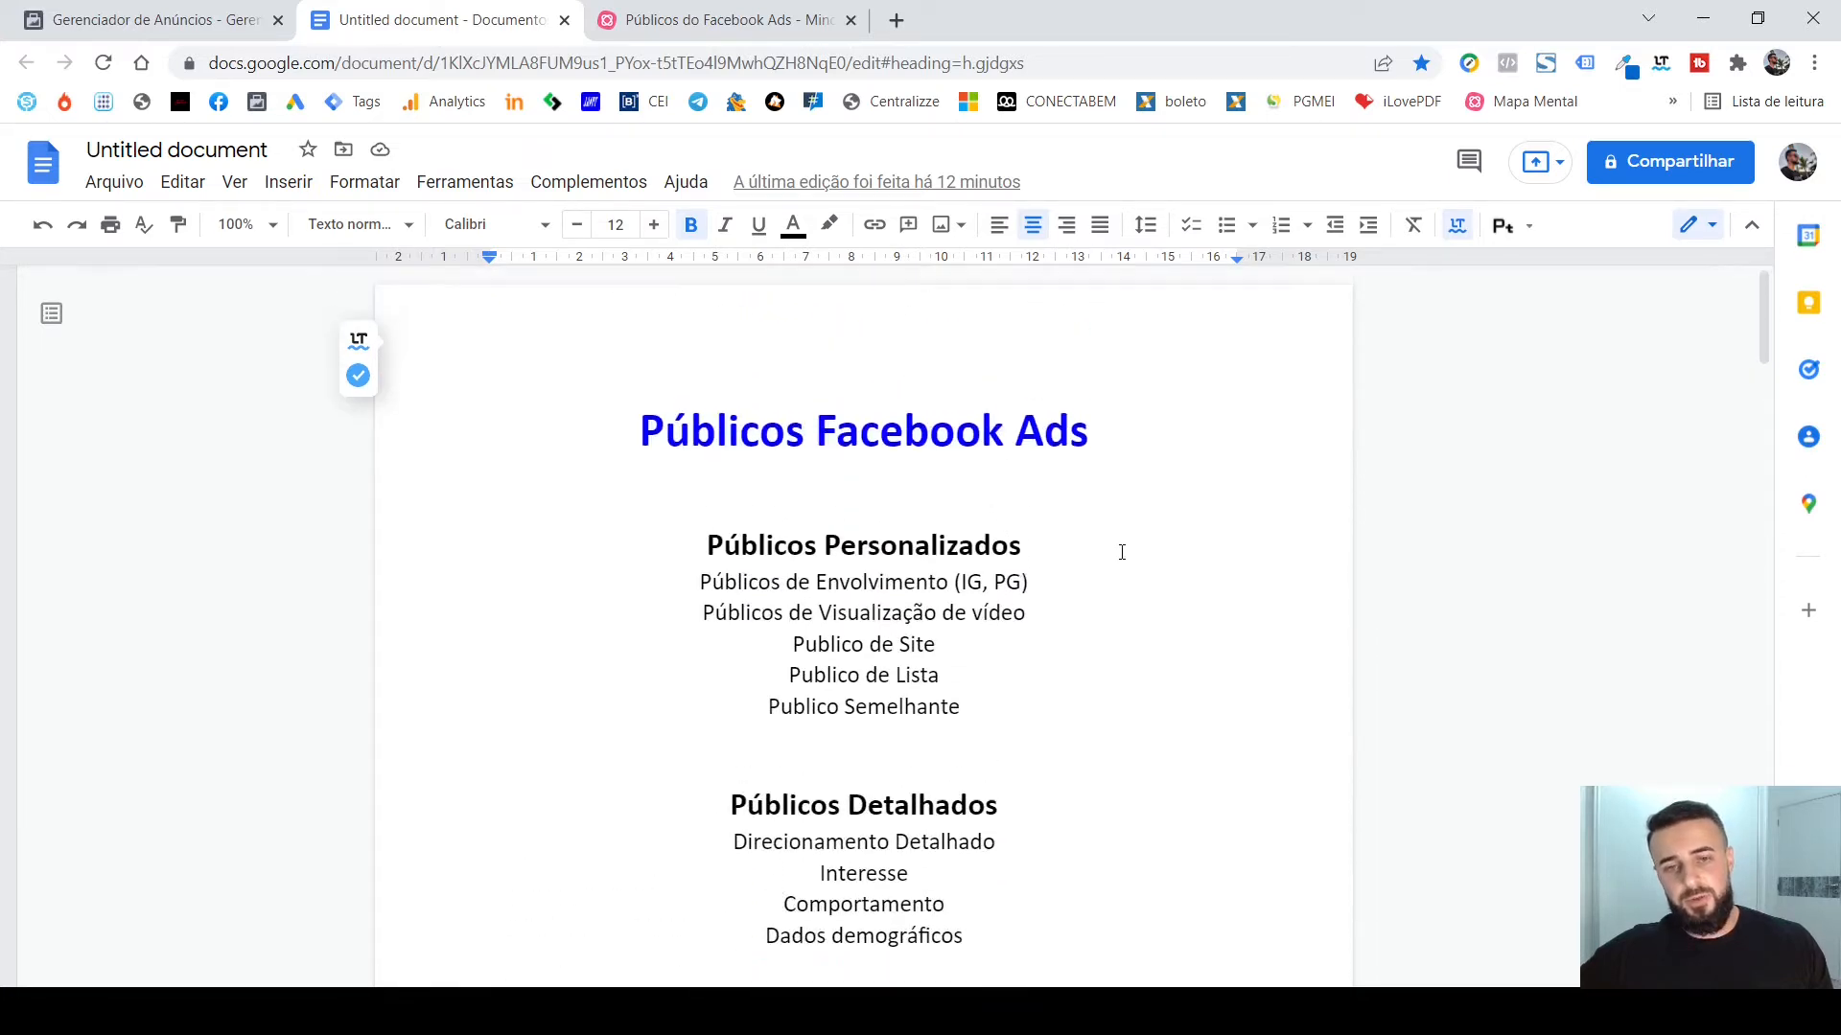
scroll(1132, 609, down, 2)
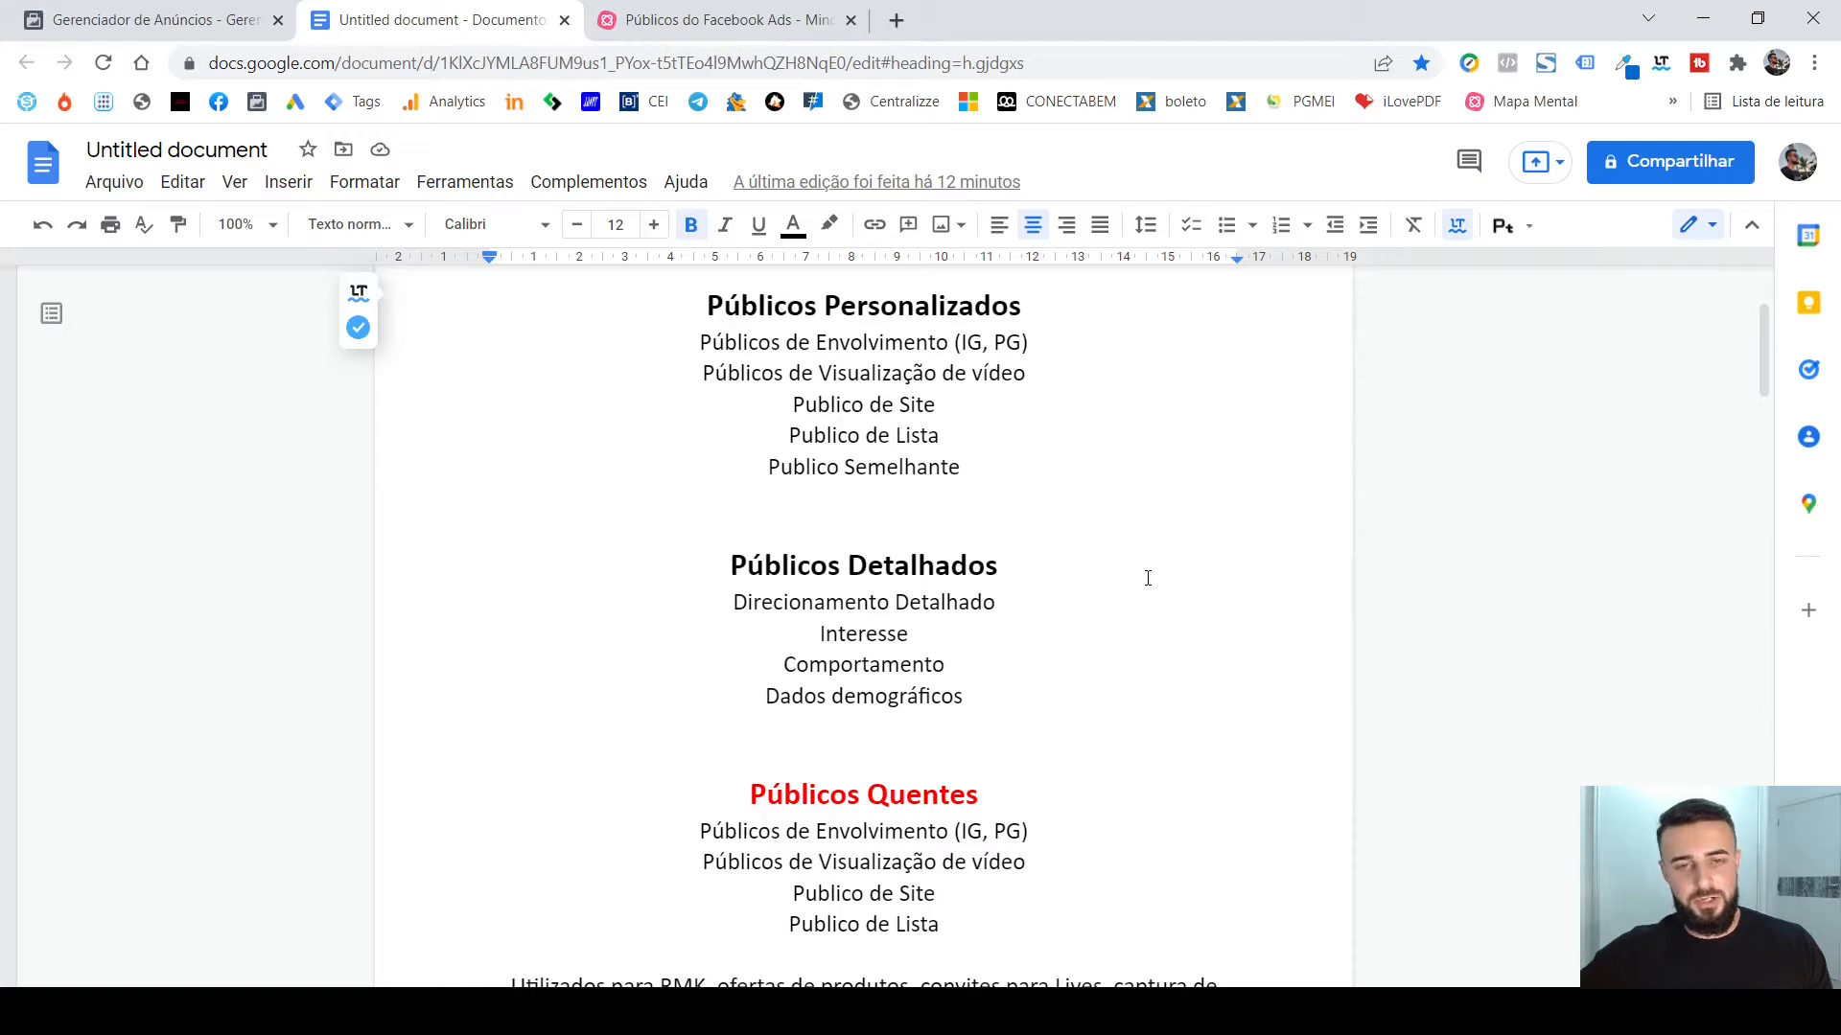
scroll(1148, 576, down, 2)
scroll(1150, 469, up, 3)
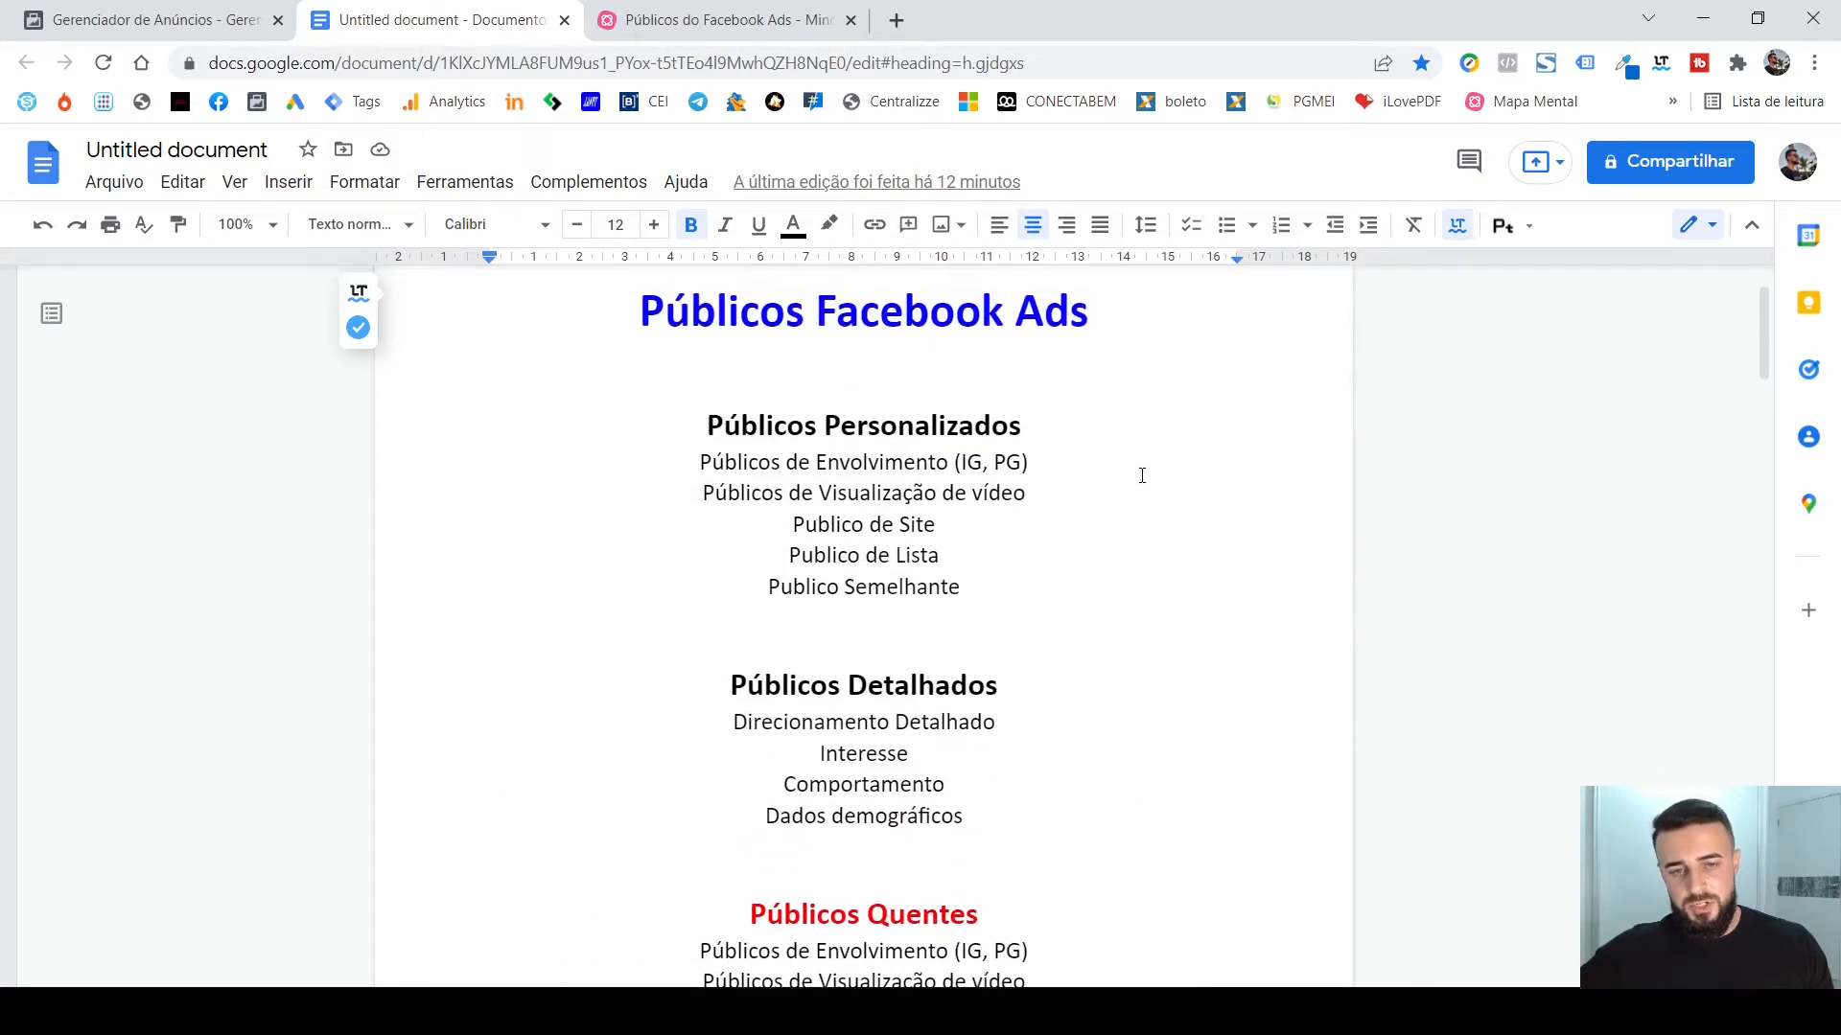
scroll(1142, 475, up, 1)
scroll(1165, 470, down, 1)
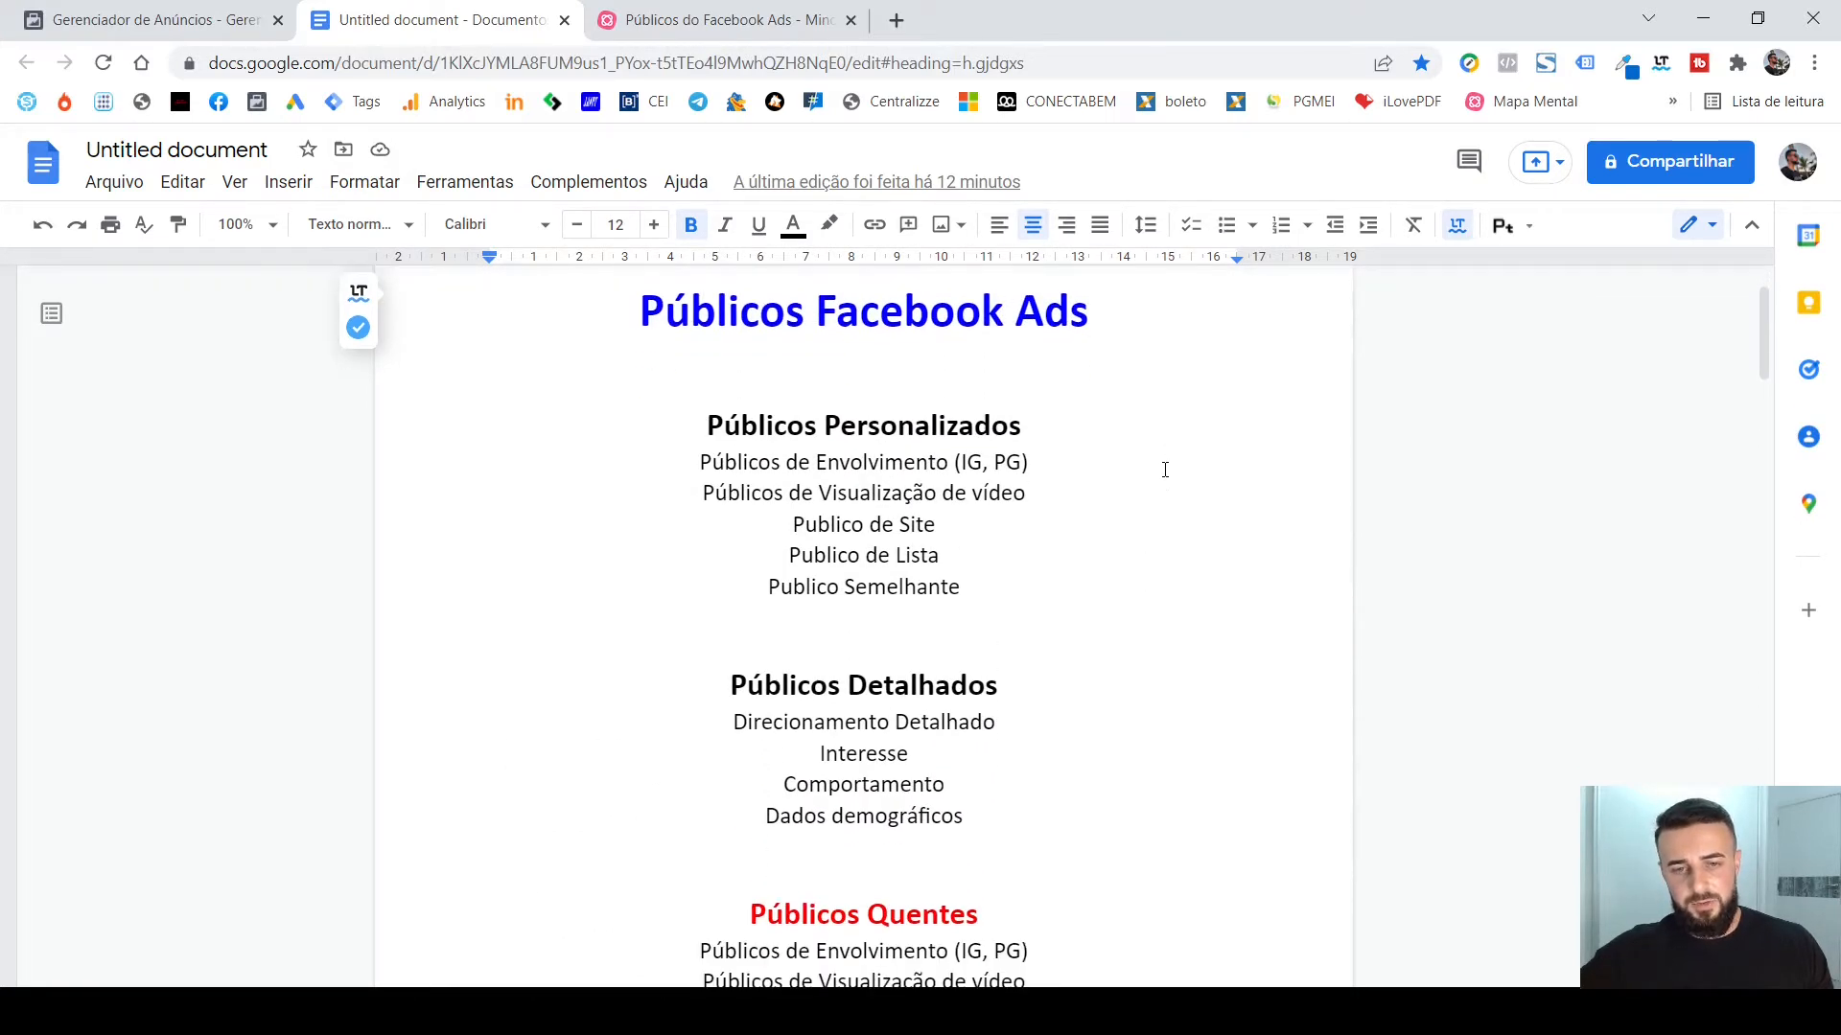
scroll(1152, 460, down, 1)
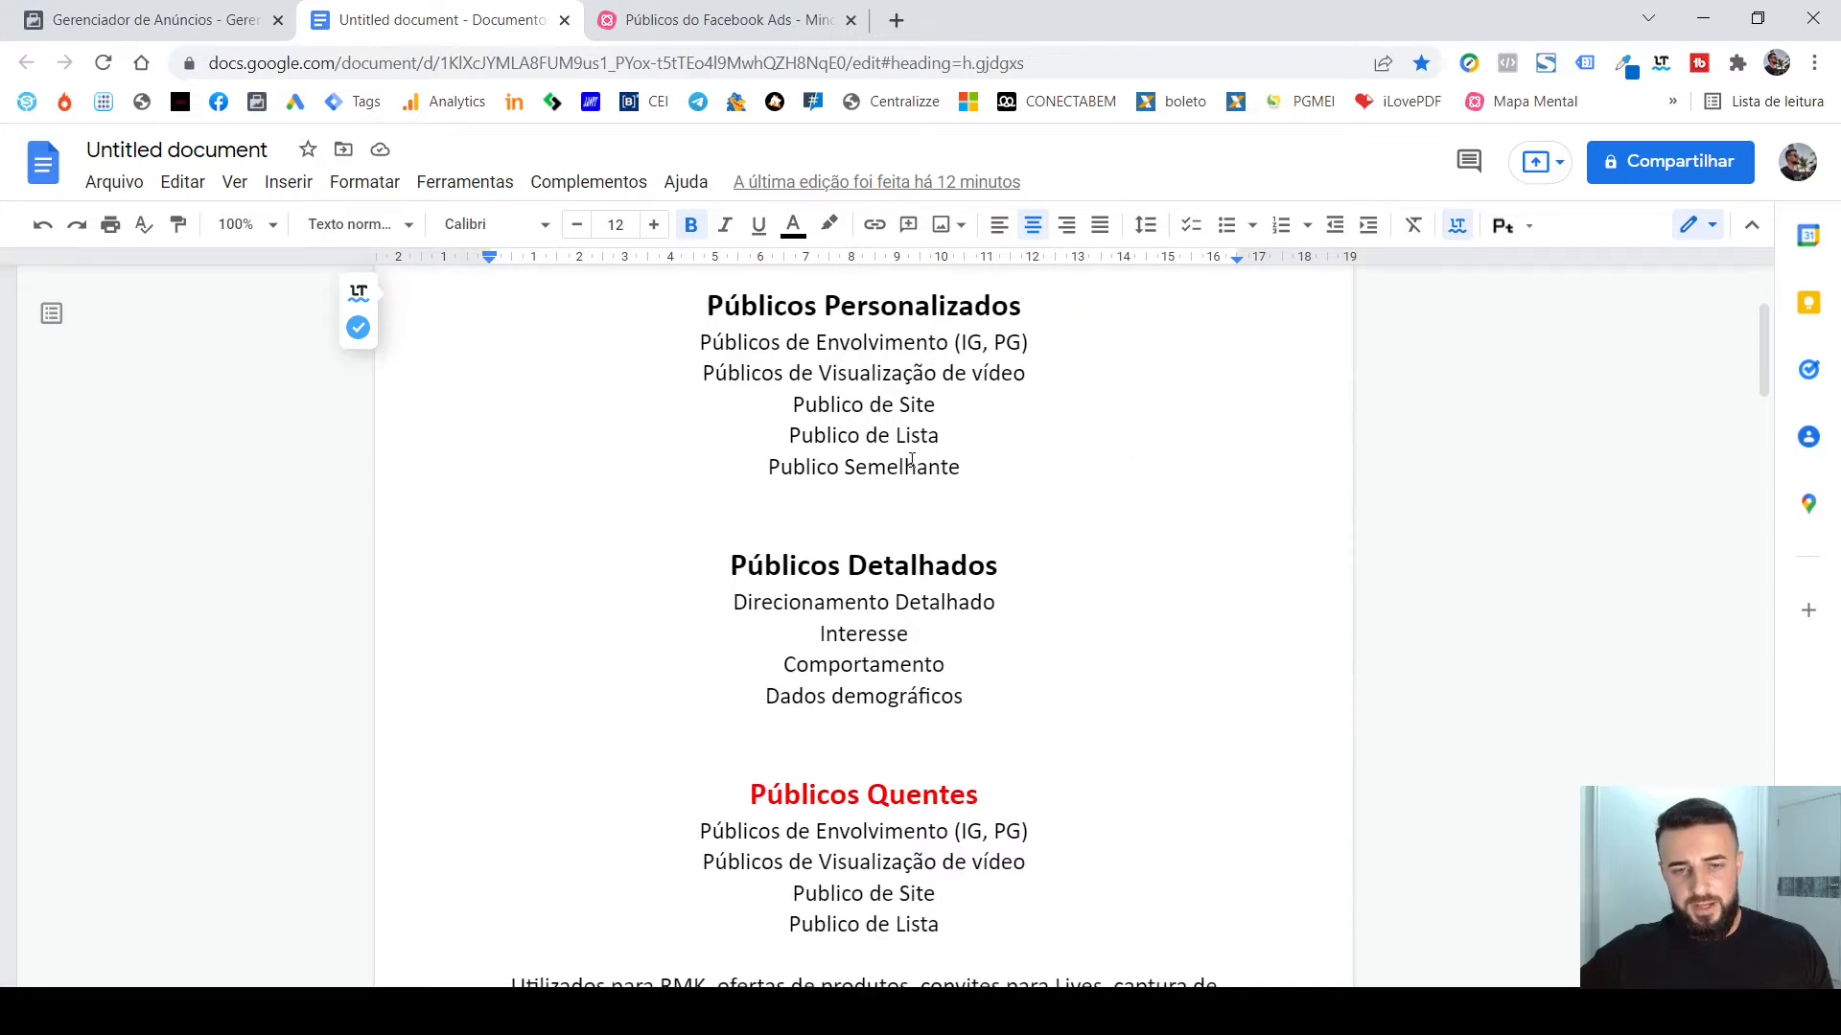
scroll(1121, 415, down, 1)
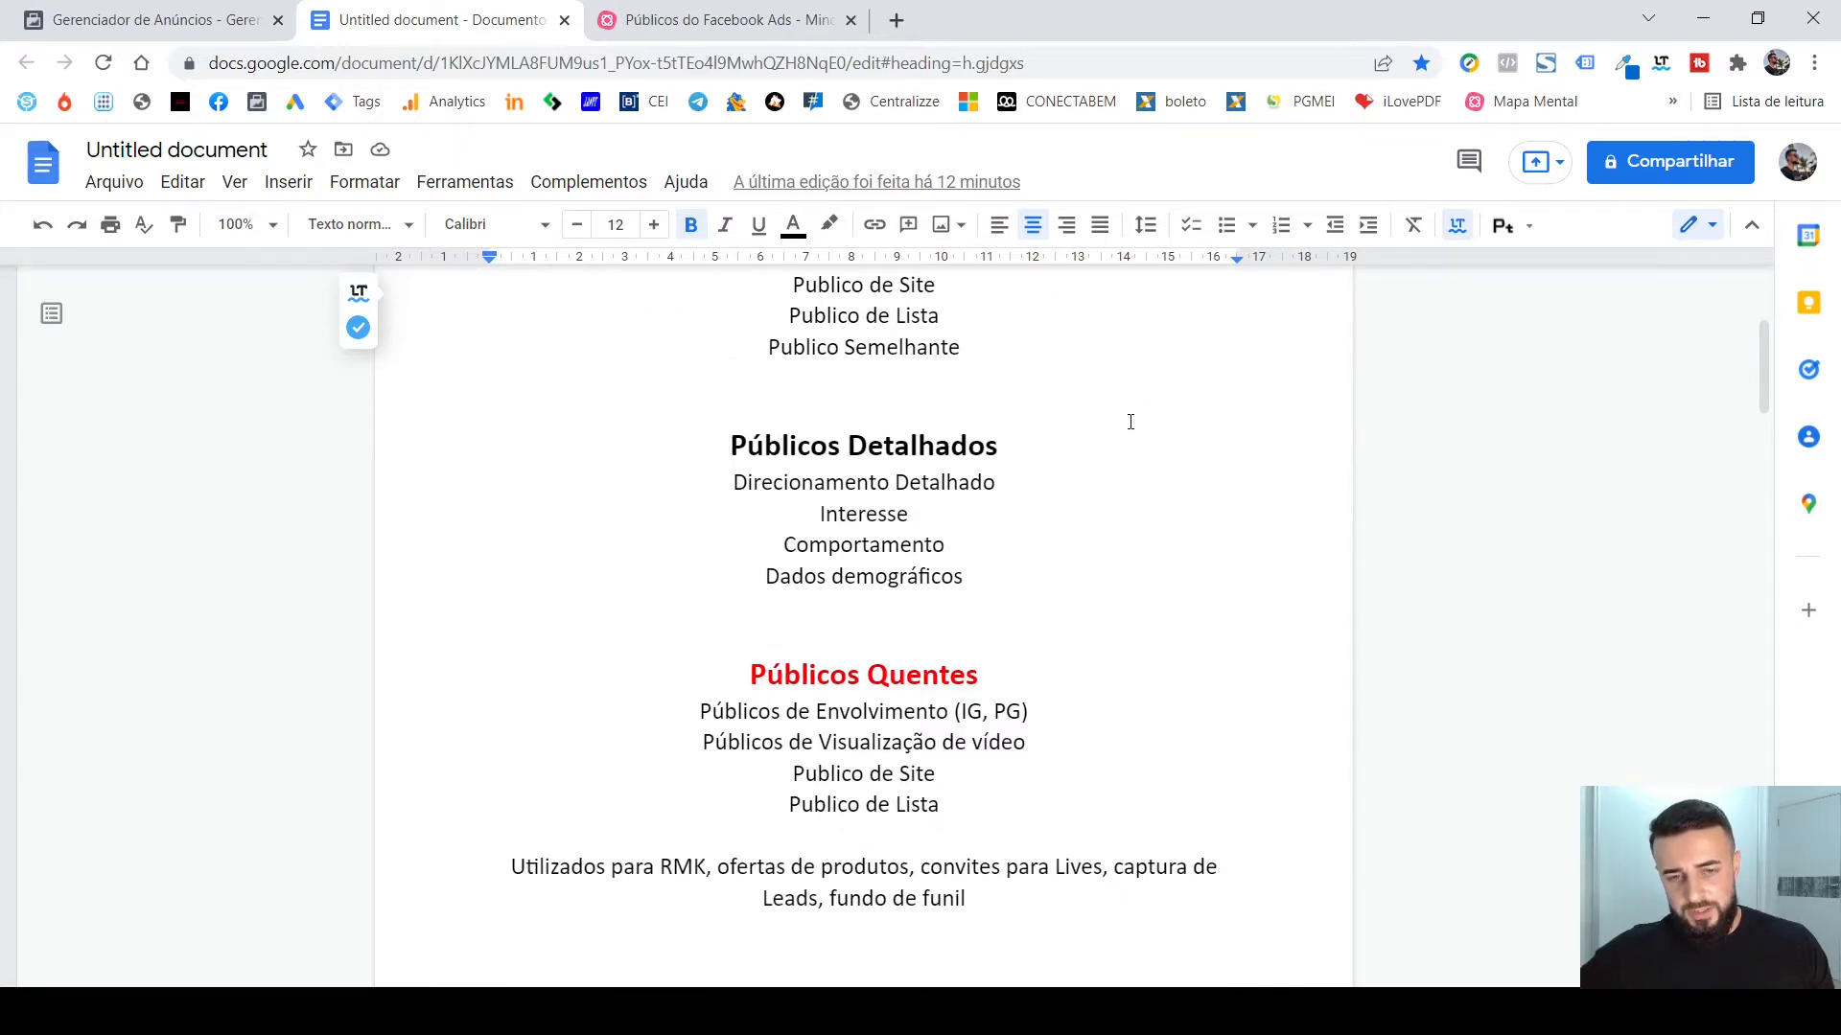
scroll(1170, 432, up, 2)
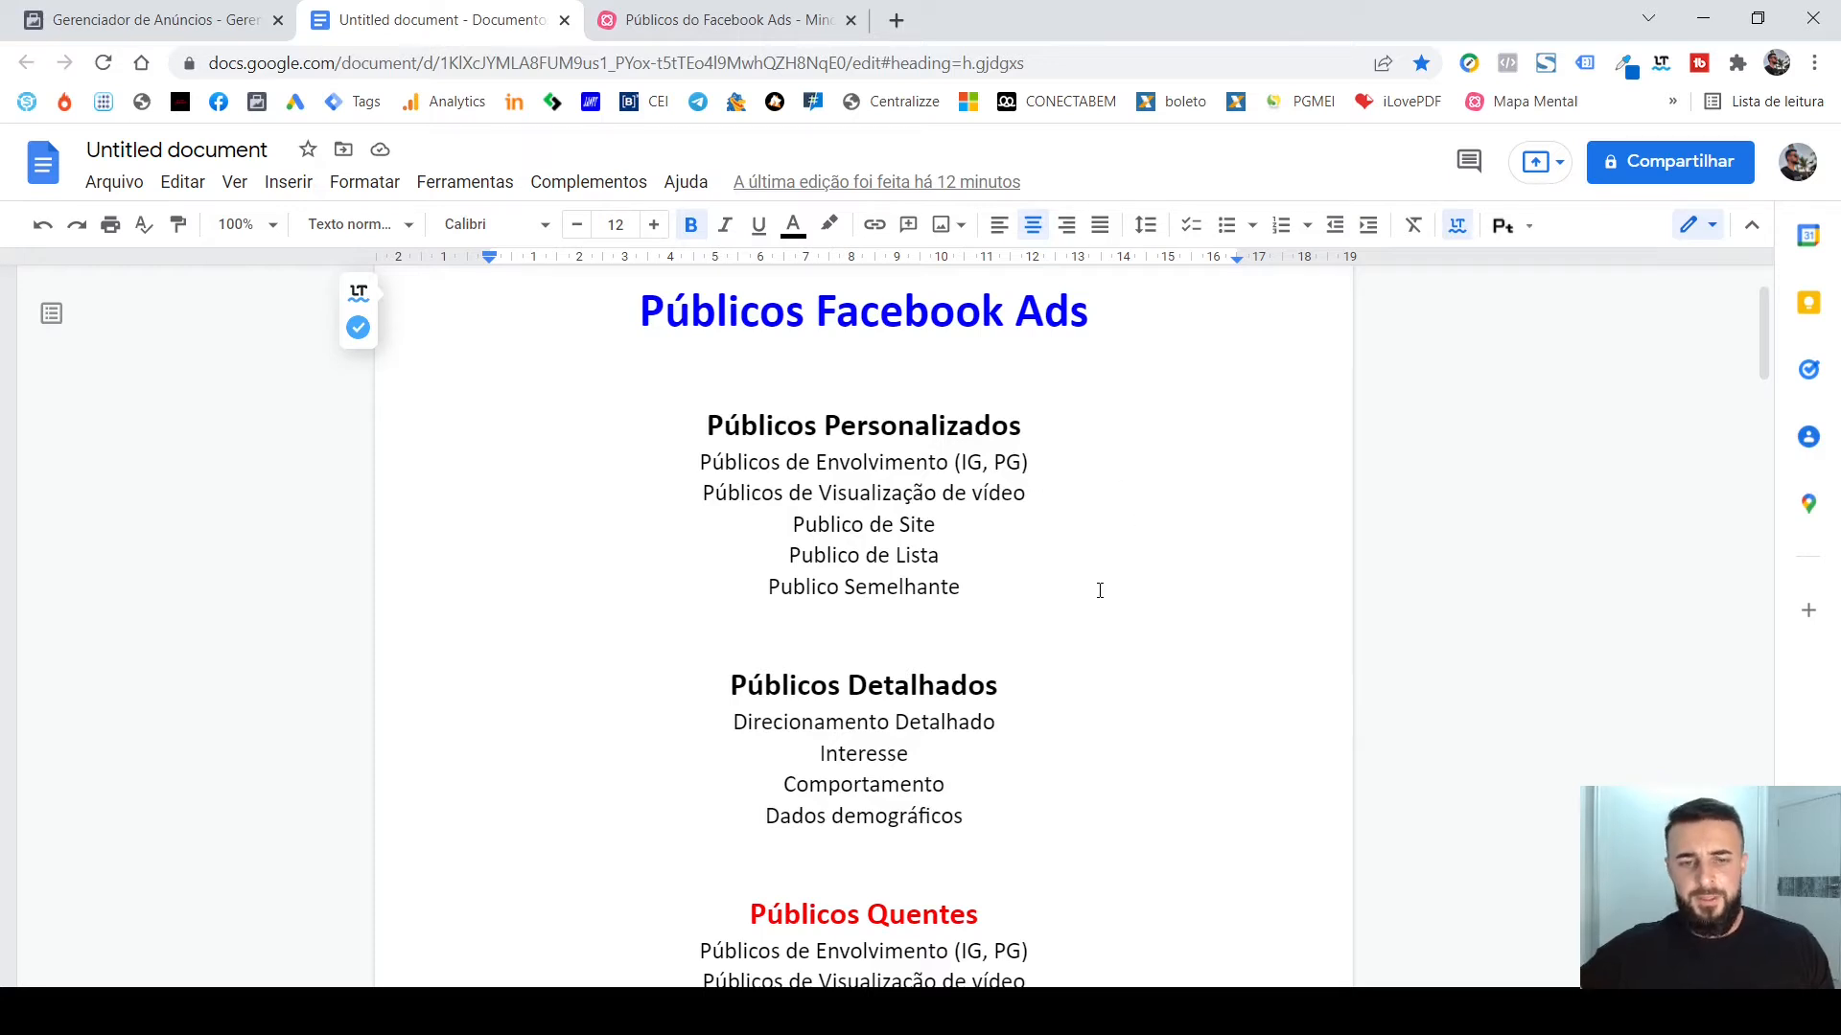
scroll(1121, 525, down, 1)
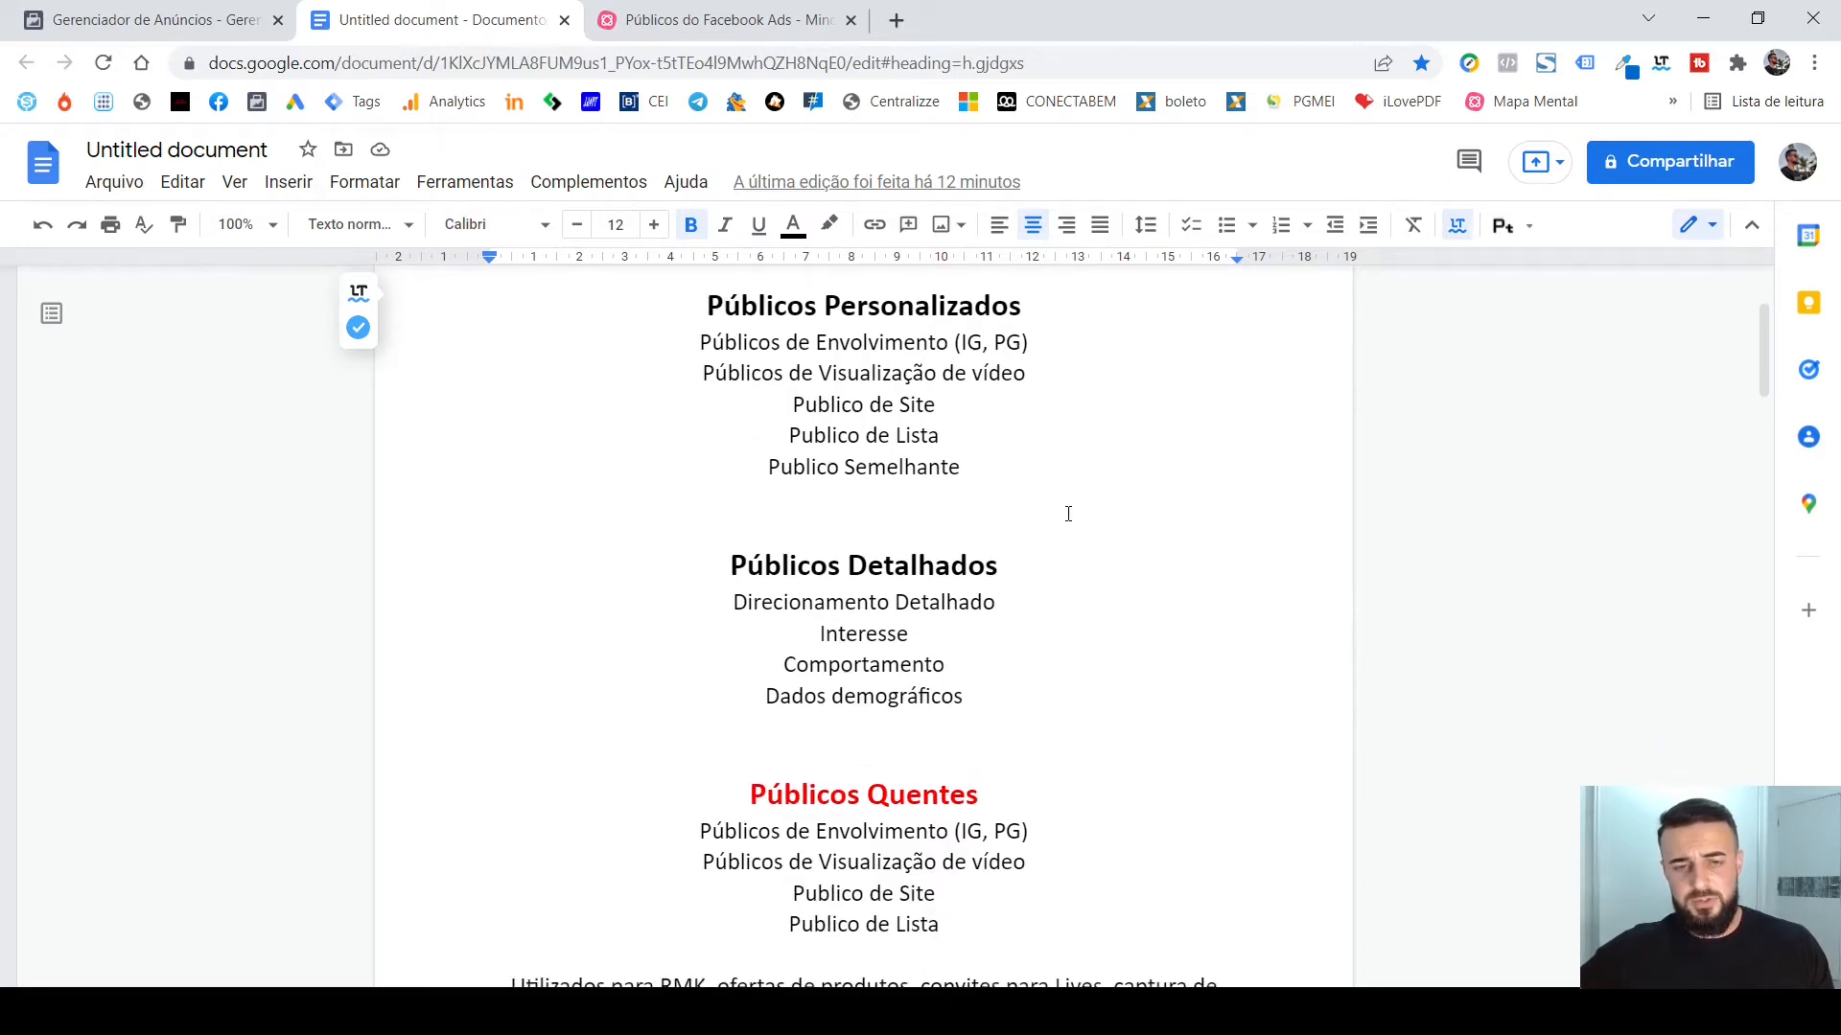
scroll(789, 537, down, 1)
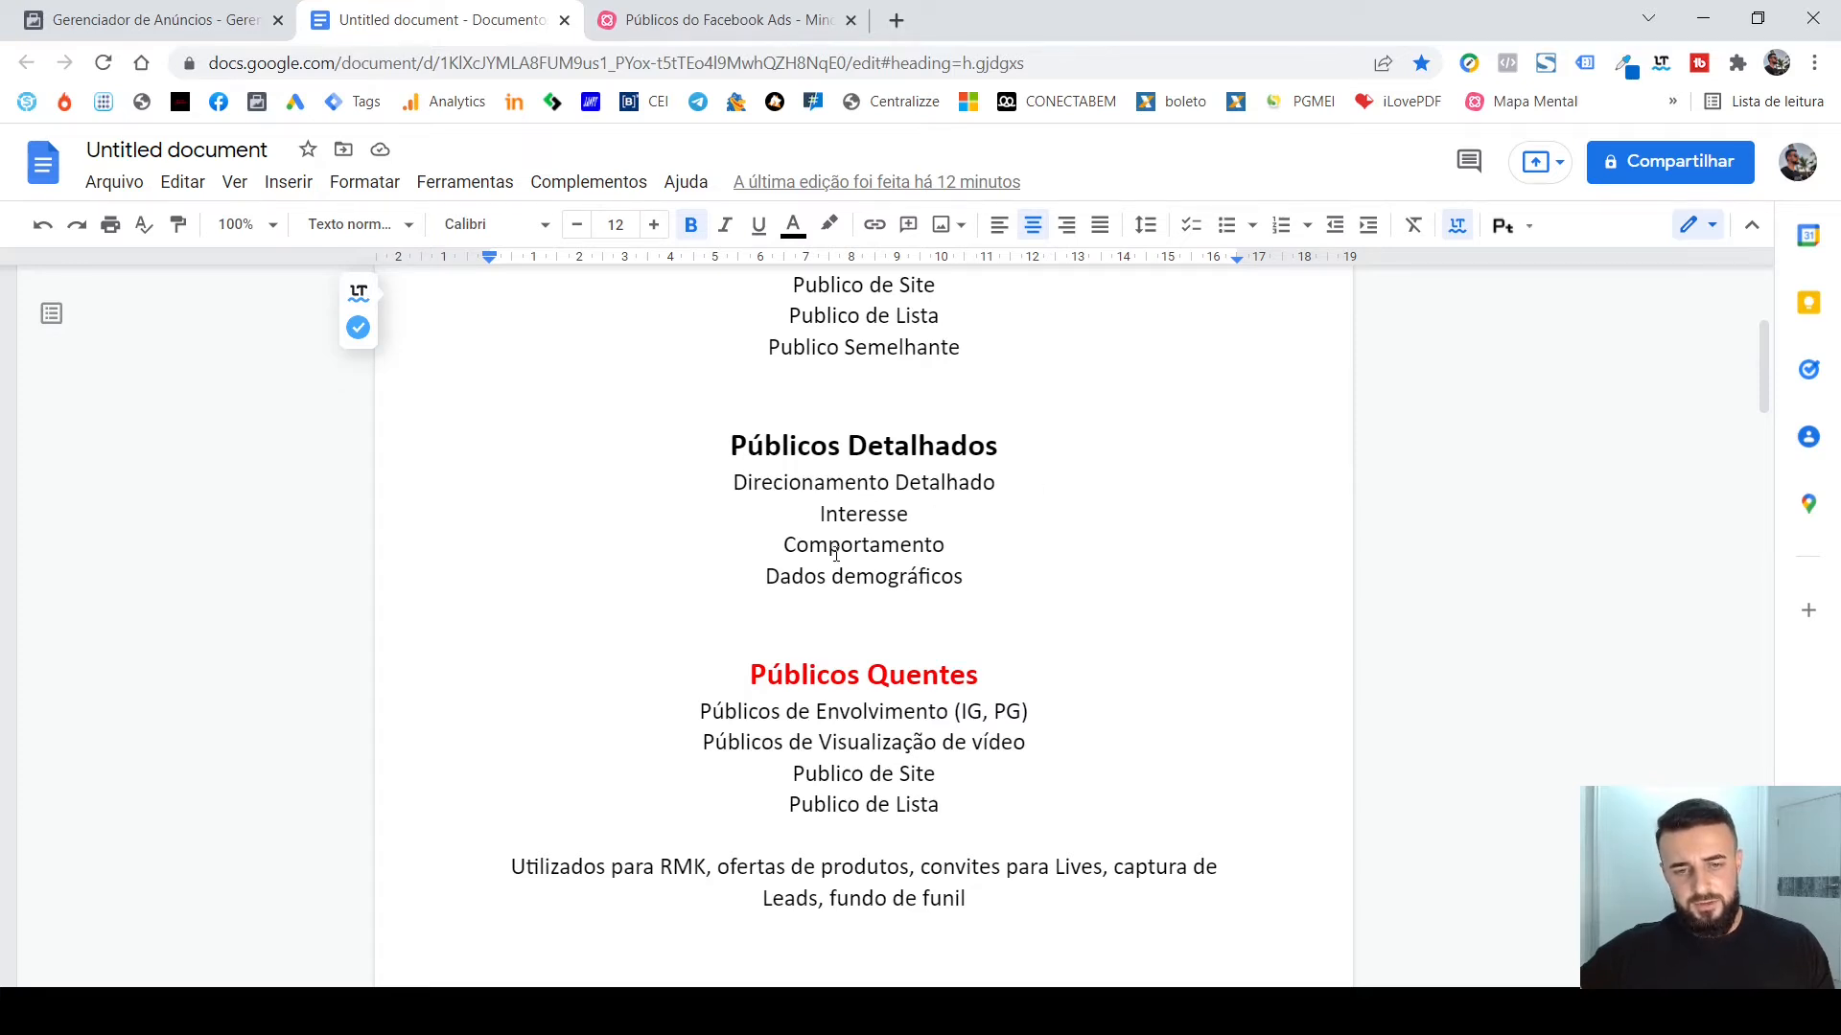
Read the Públicos Quentes and Públicos Frios sections, including what each audience is used for.
scroll(1155, 603, down, 1)
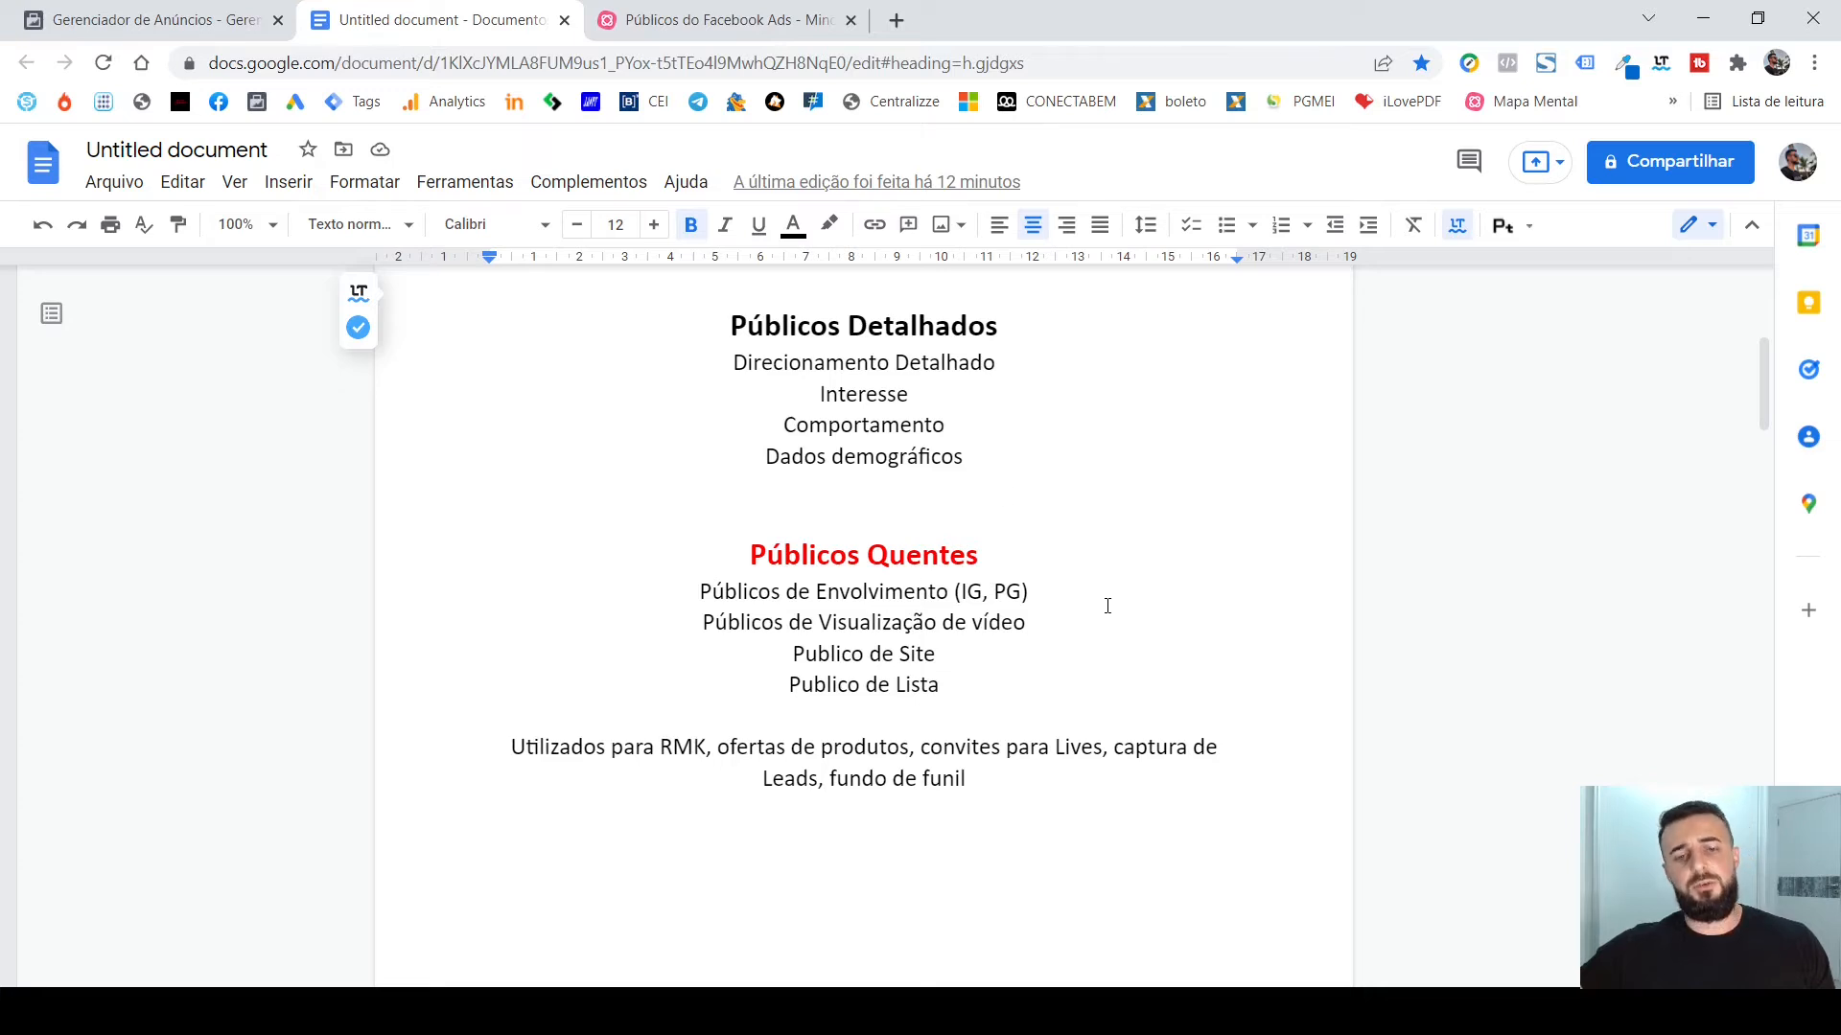
scroll(1108, 606, down, 1)
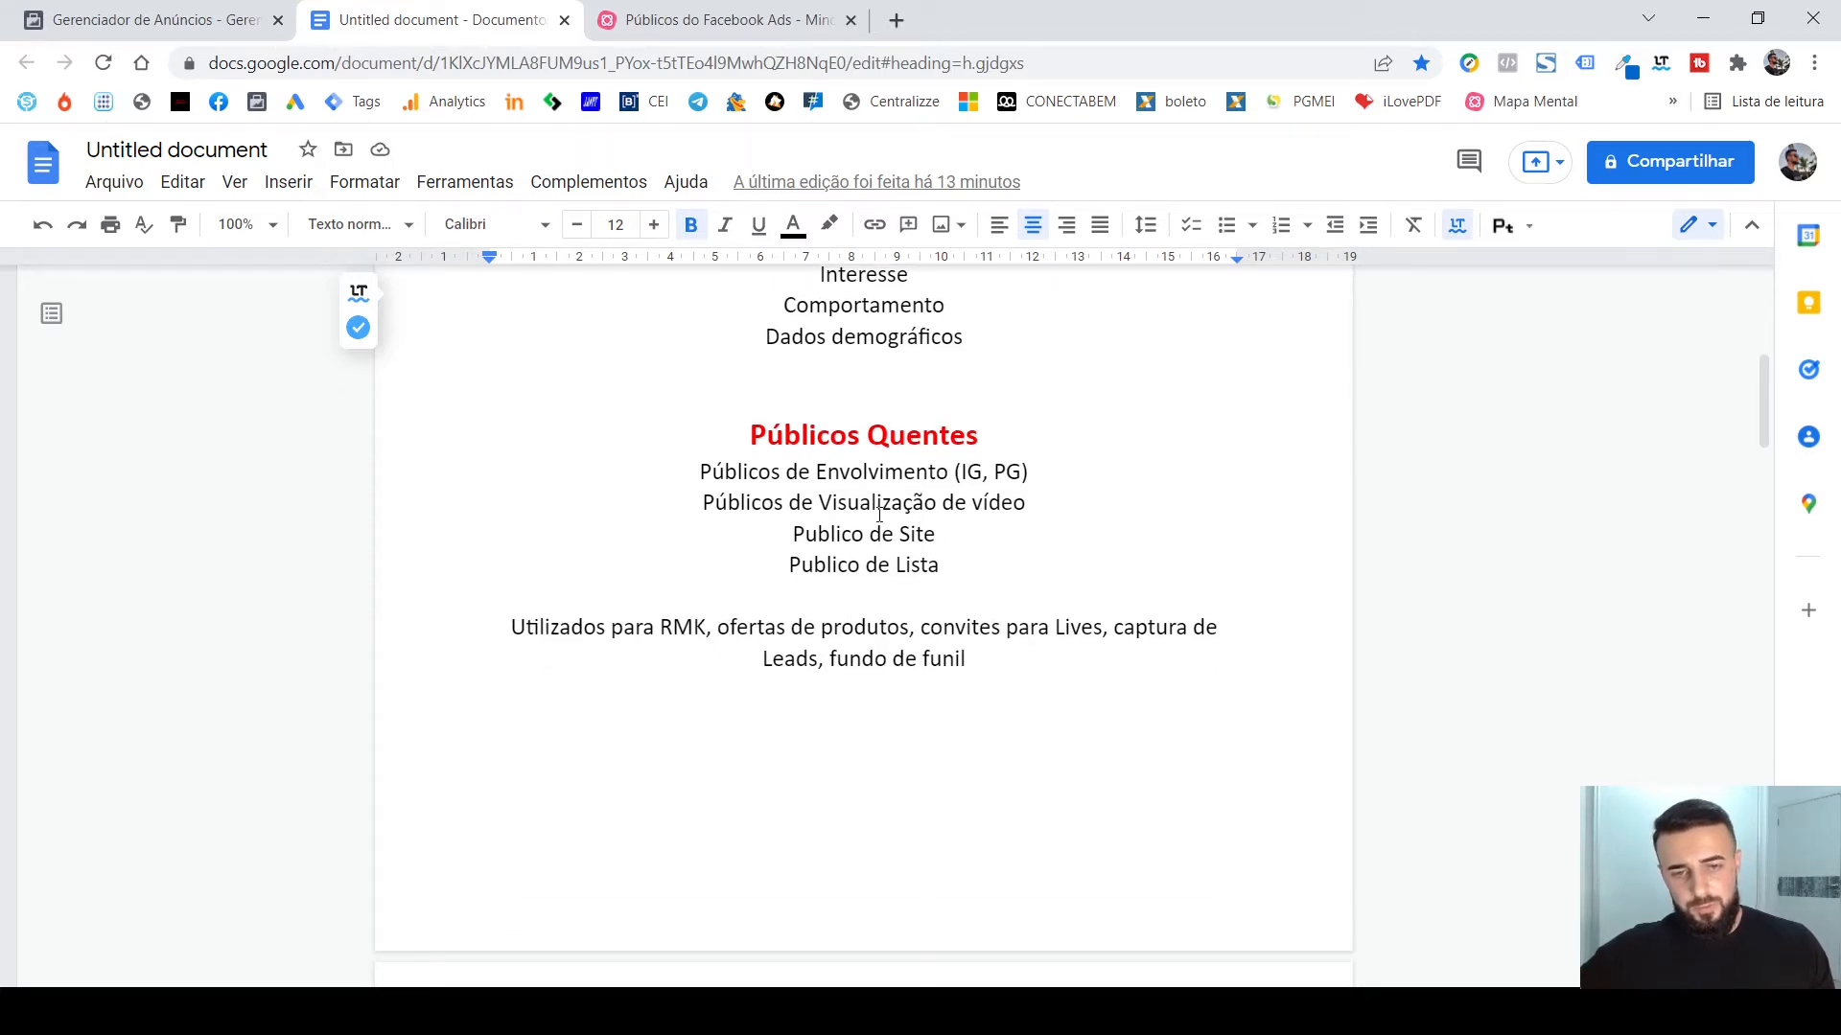
scroll(1163, 568, down, 1)
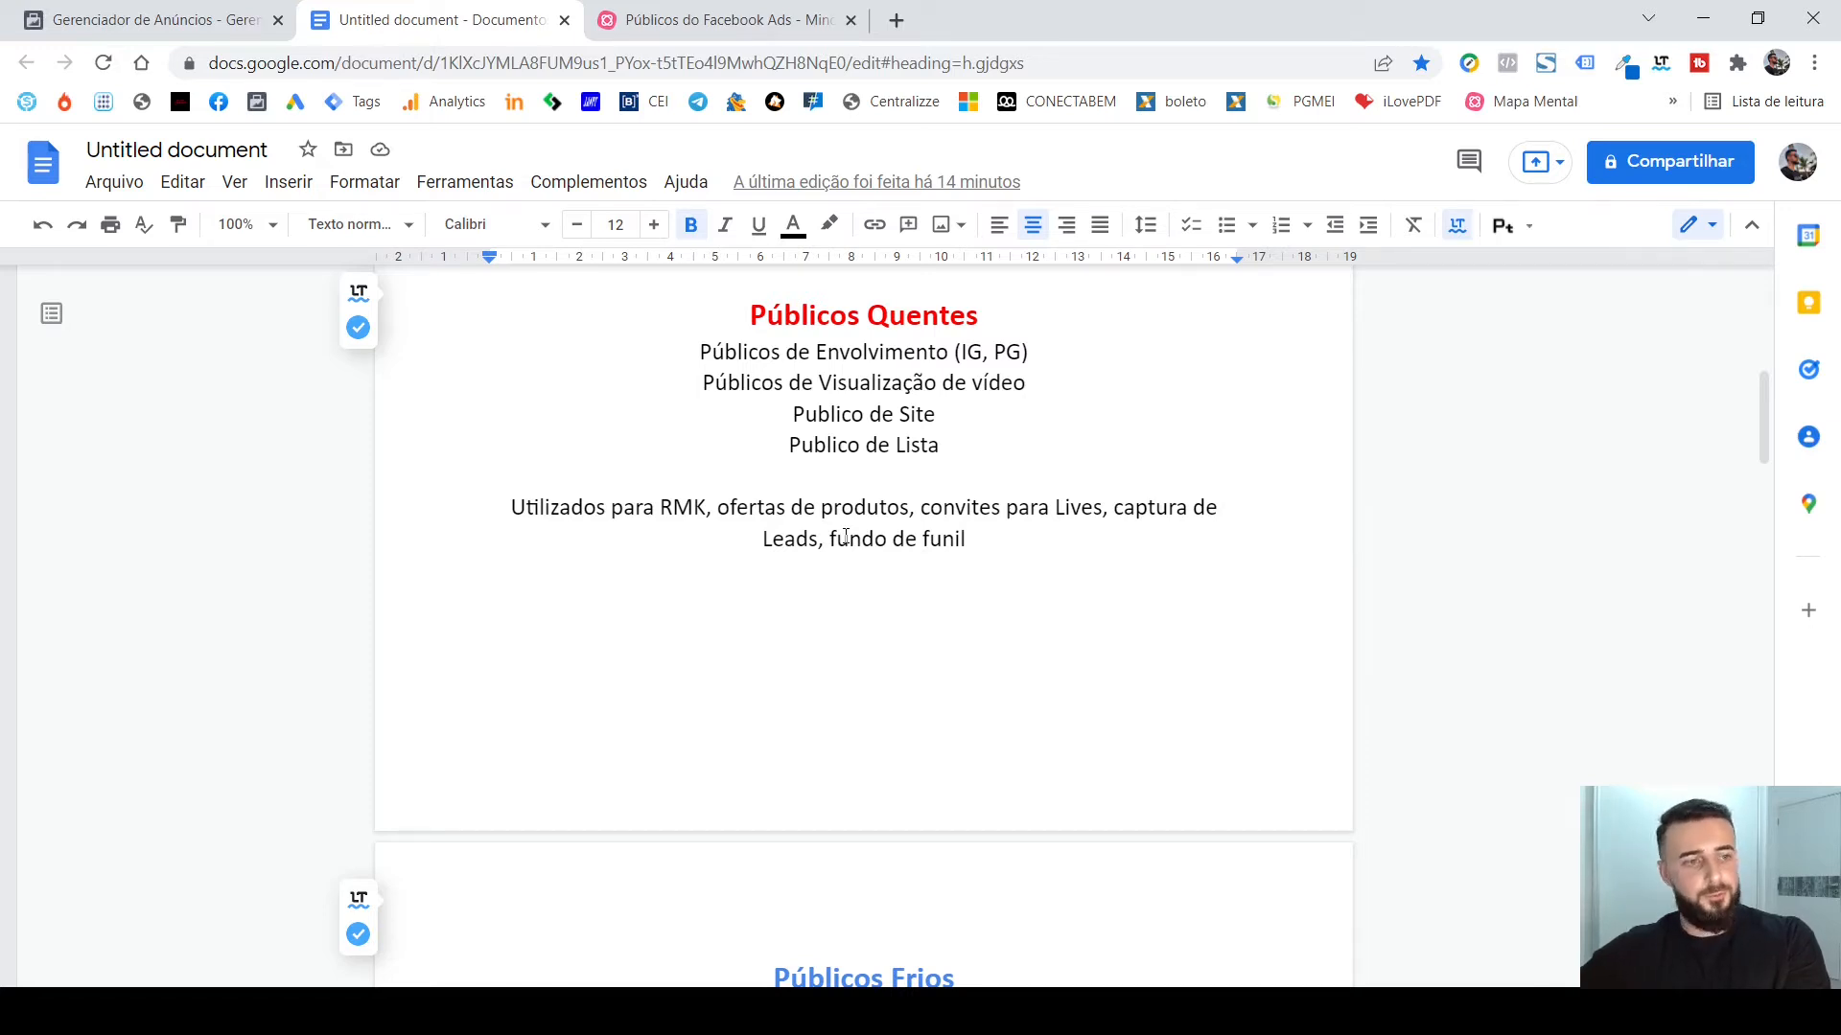
scroll(1048, 547, down, 5)
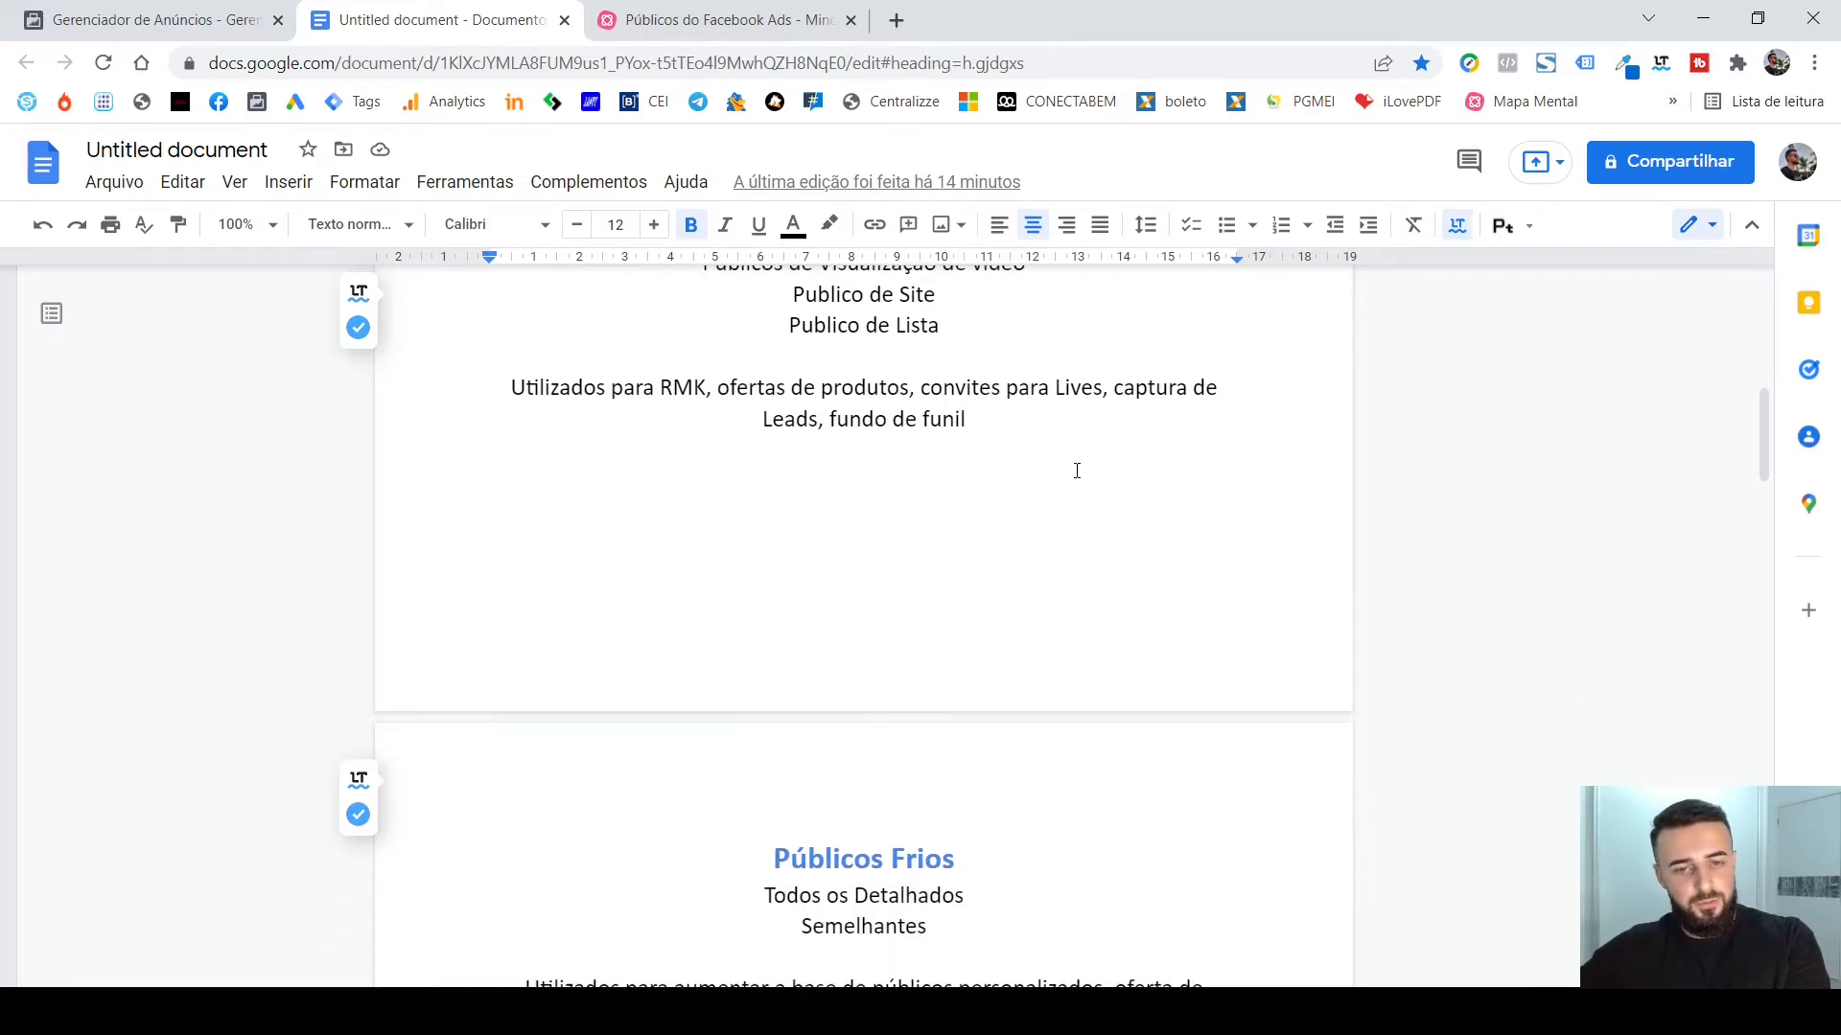
scroll(1094, 473, down, 1)
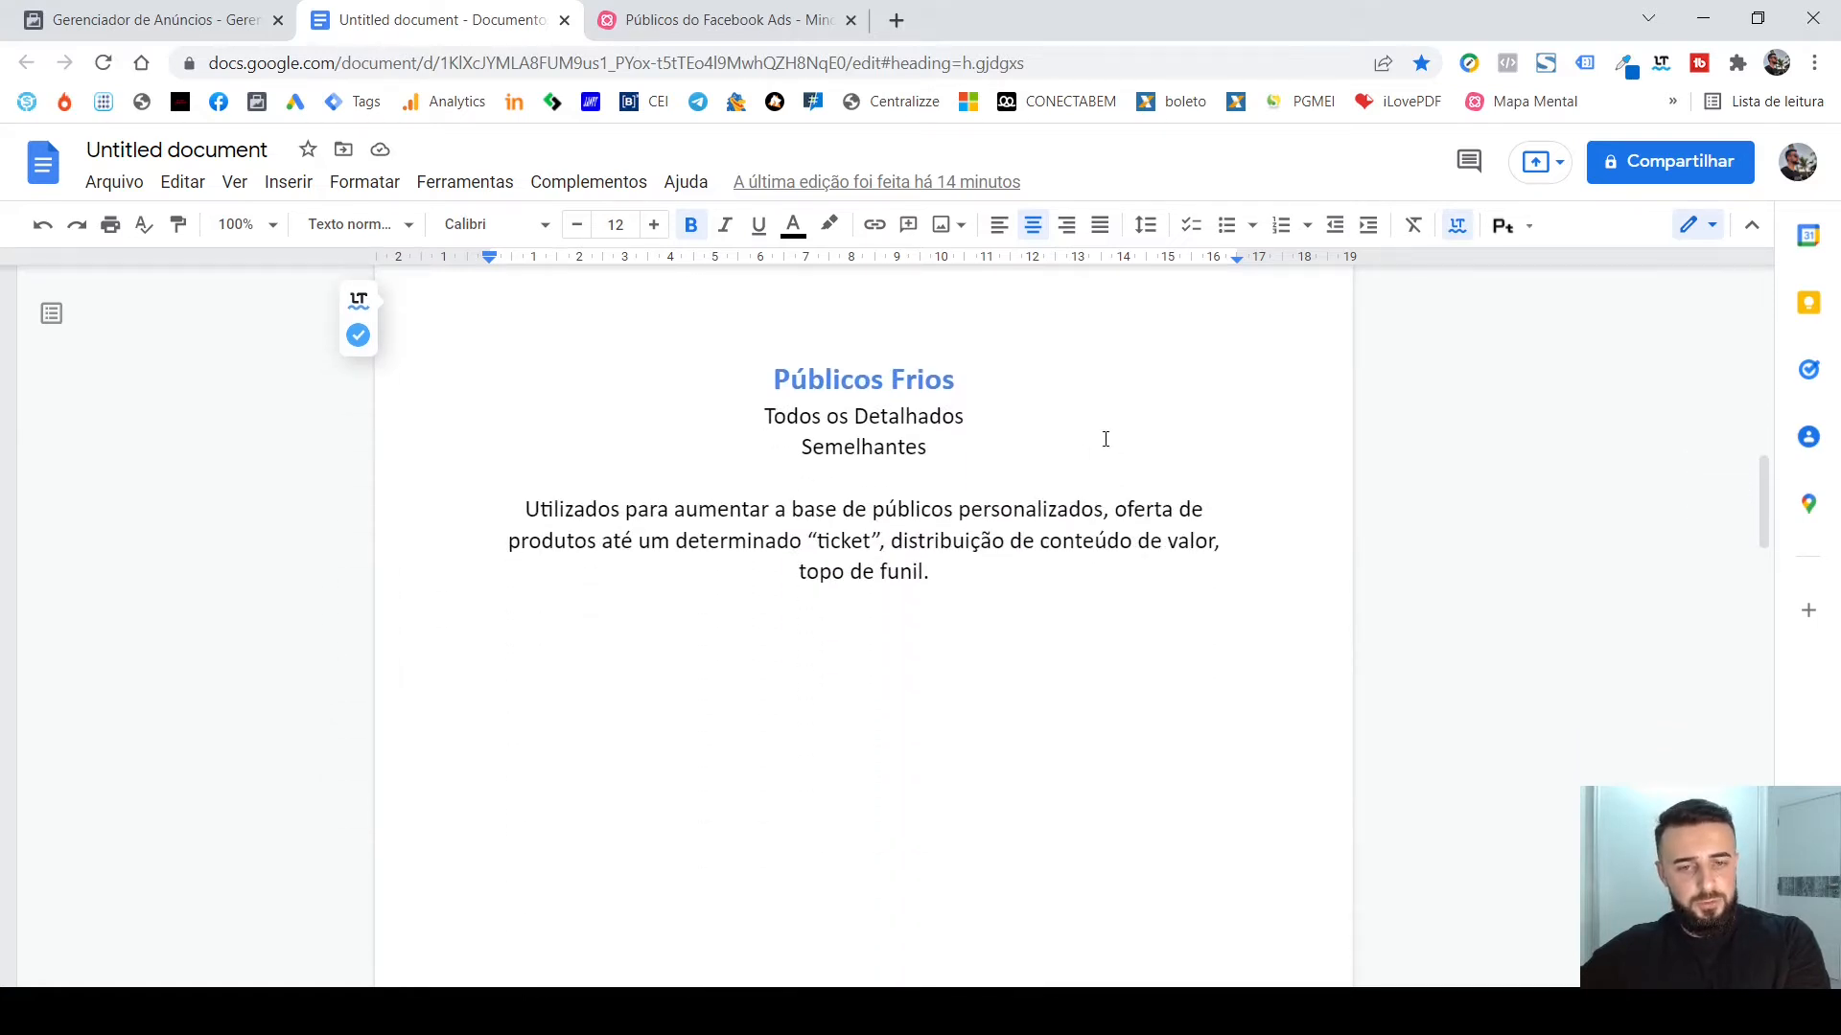
scroll(1011, 465, down, 1)
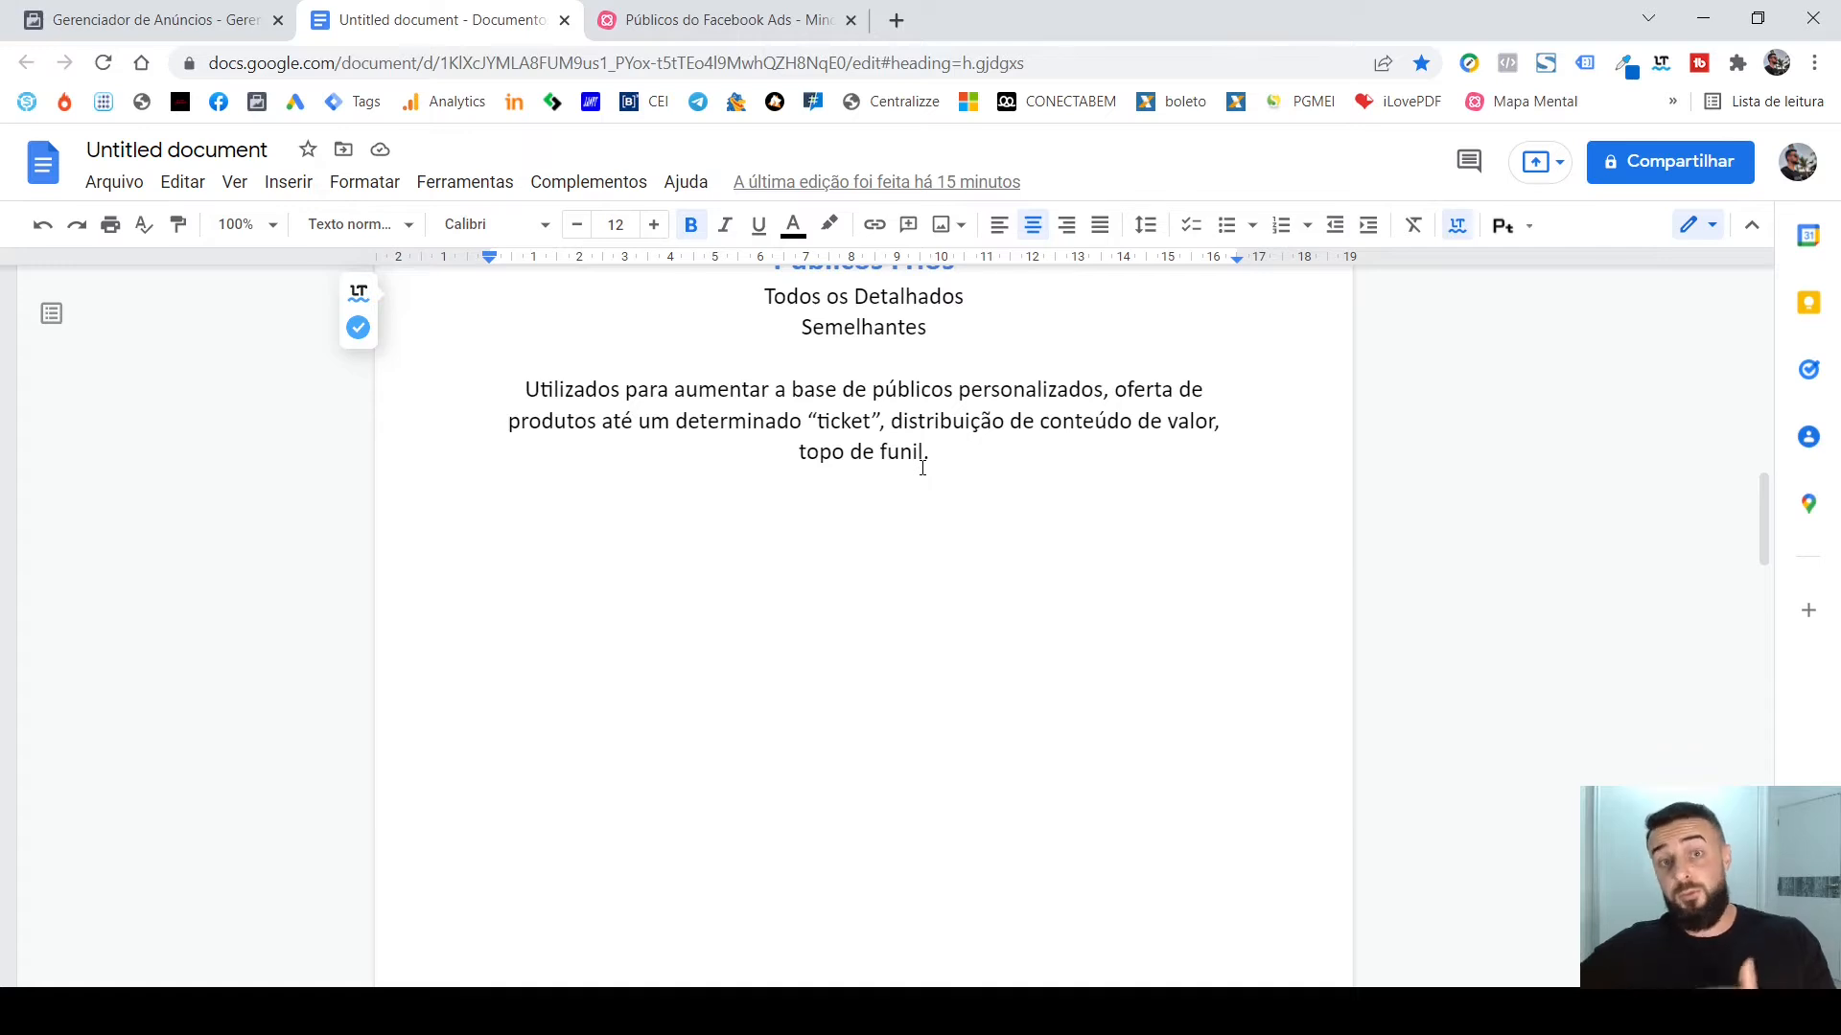
Go back over the Públicos Quentes section and return to the start of the Públicos Facebook Ads document.
scroll(984, 471, down, 2)
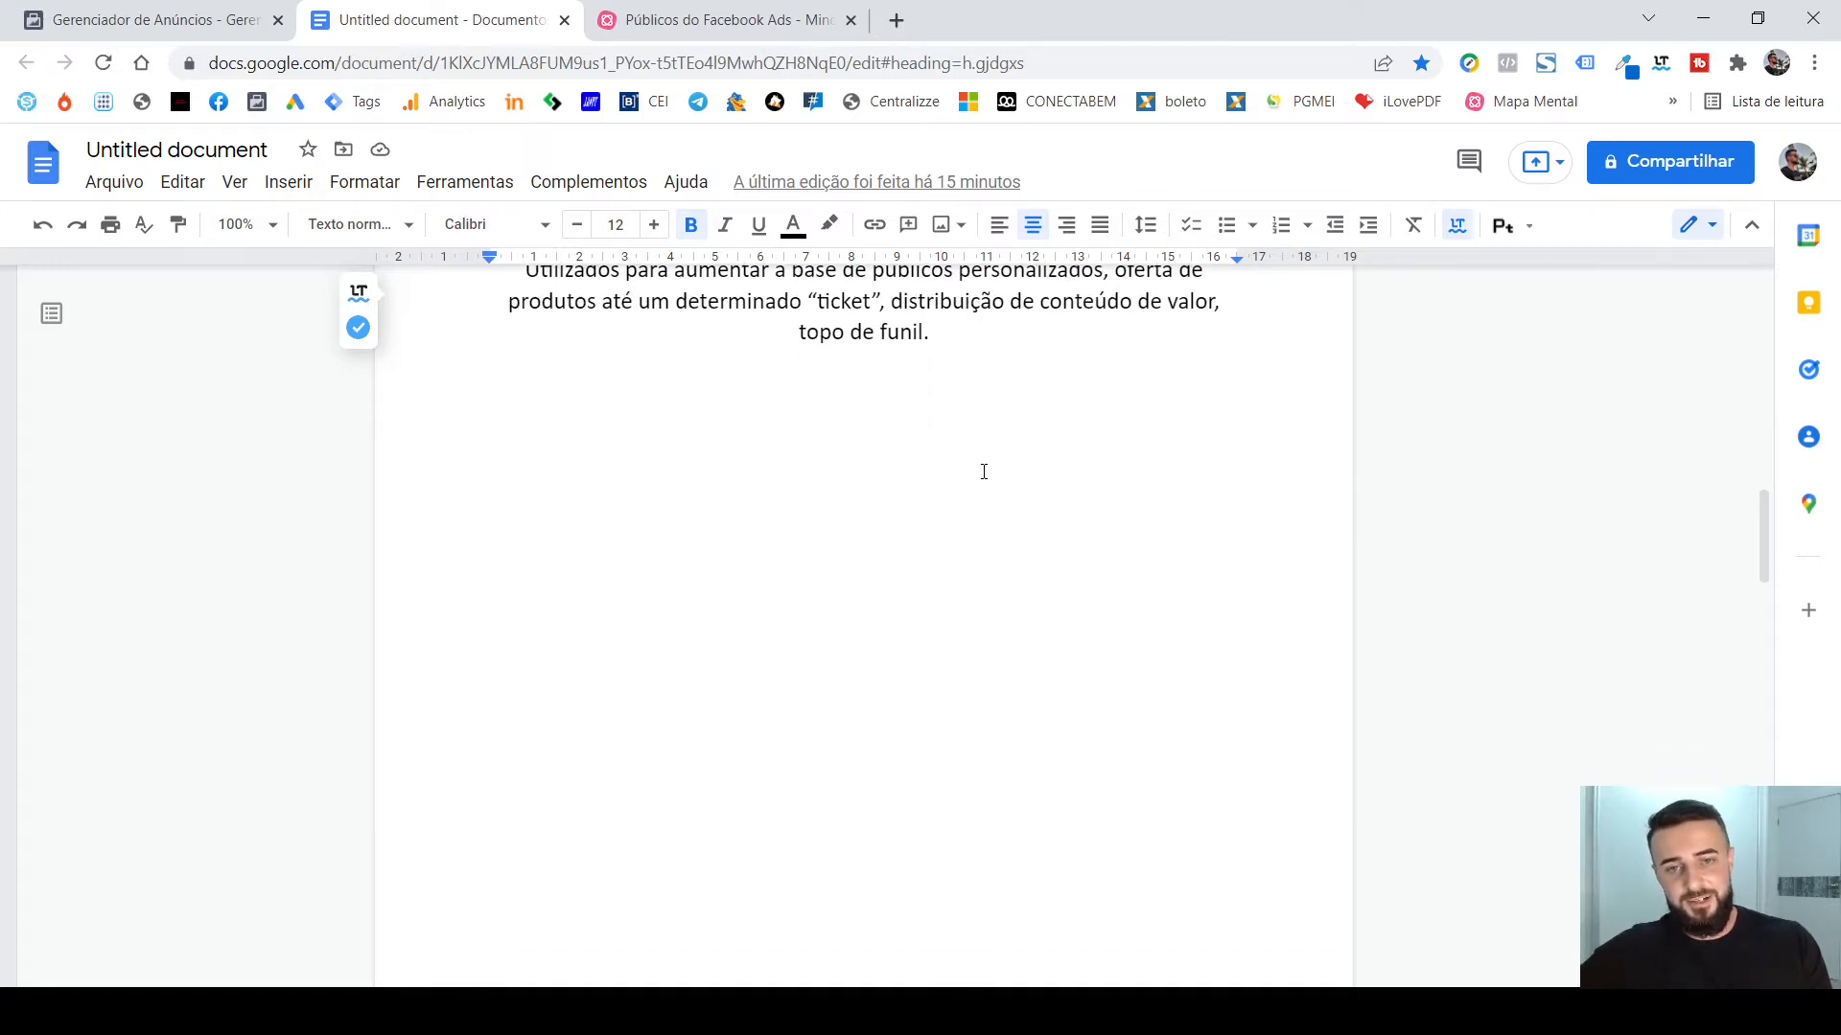
scroll(983, 470, up, 4)
scroll(984, 471, up, 10)
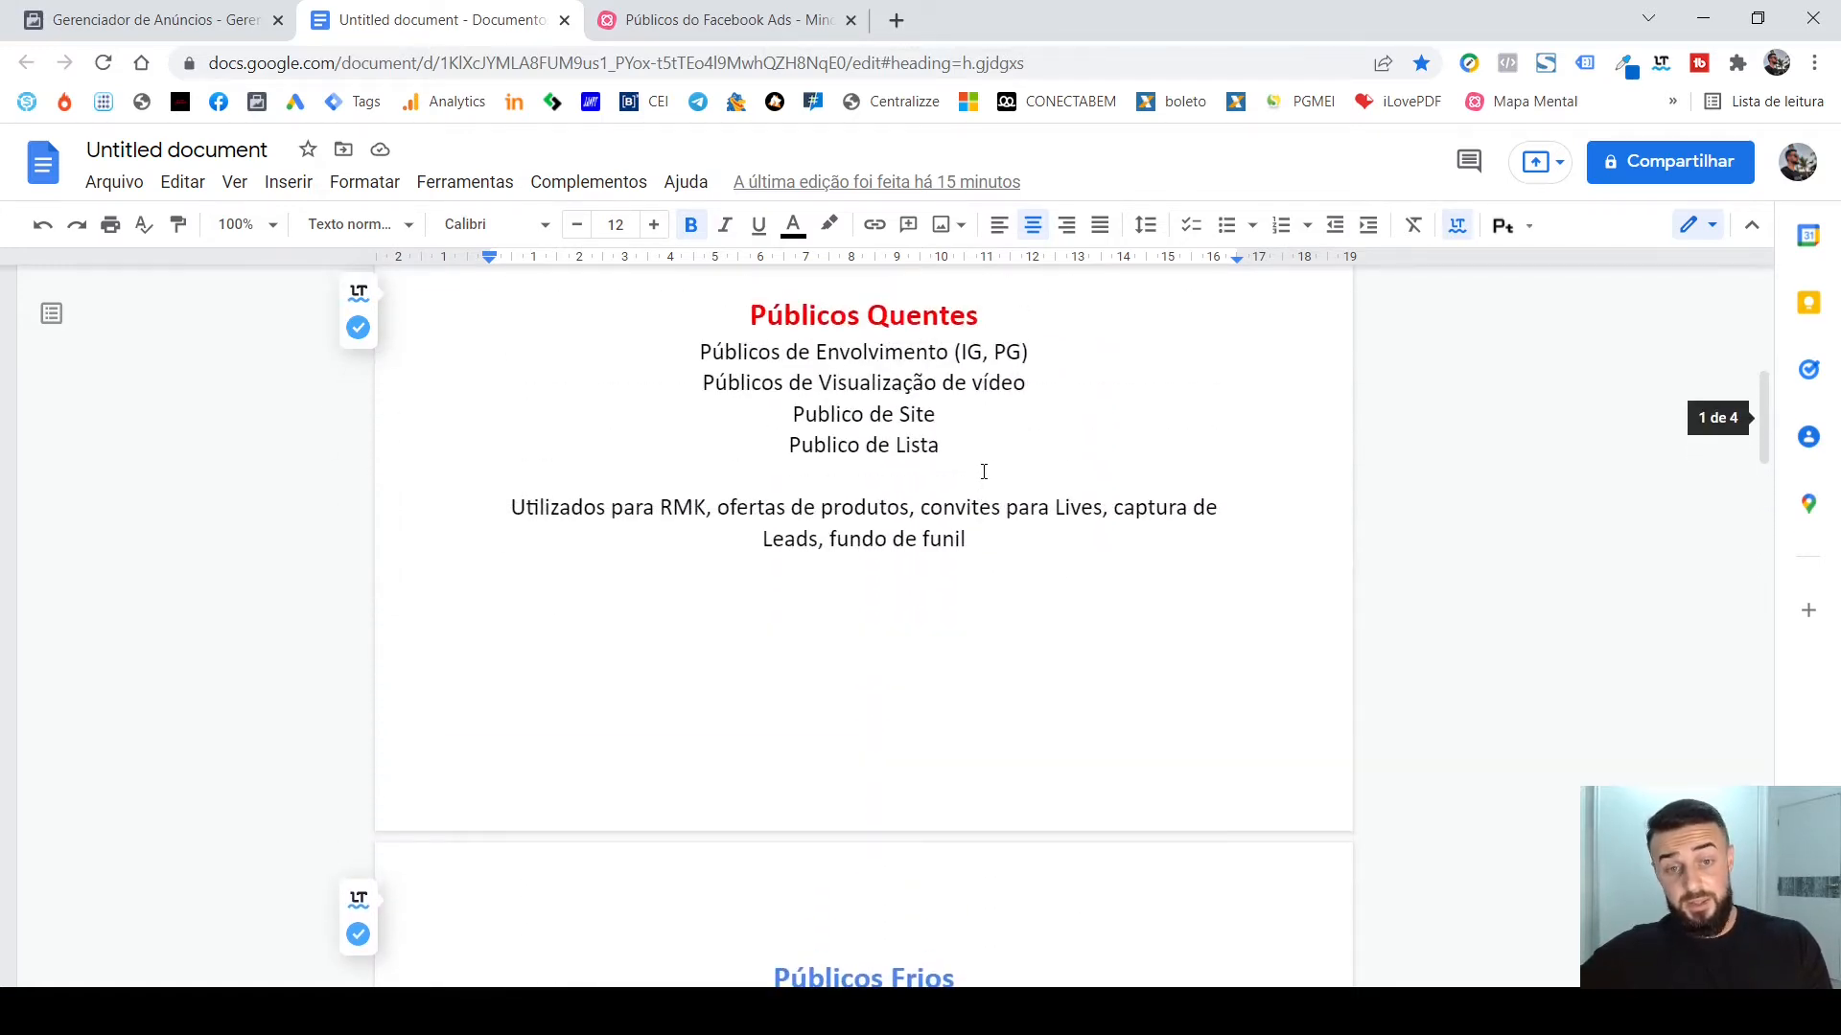
scroll(984, 471, up, 3)
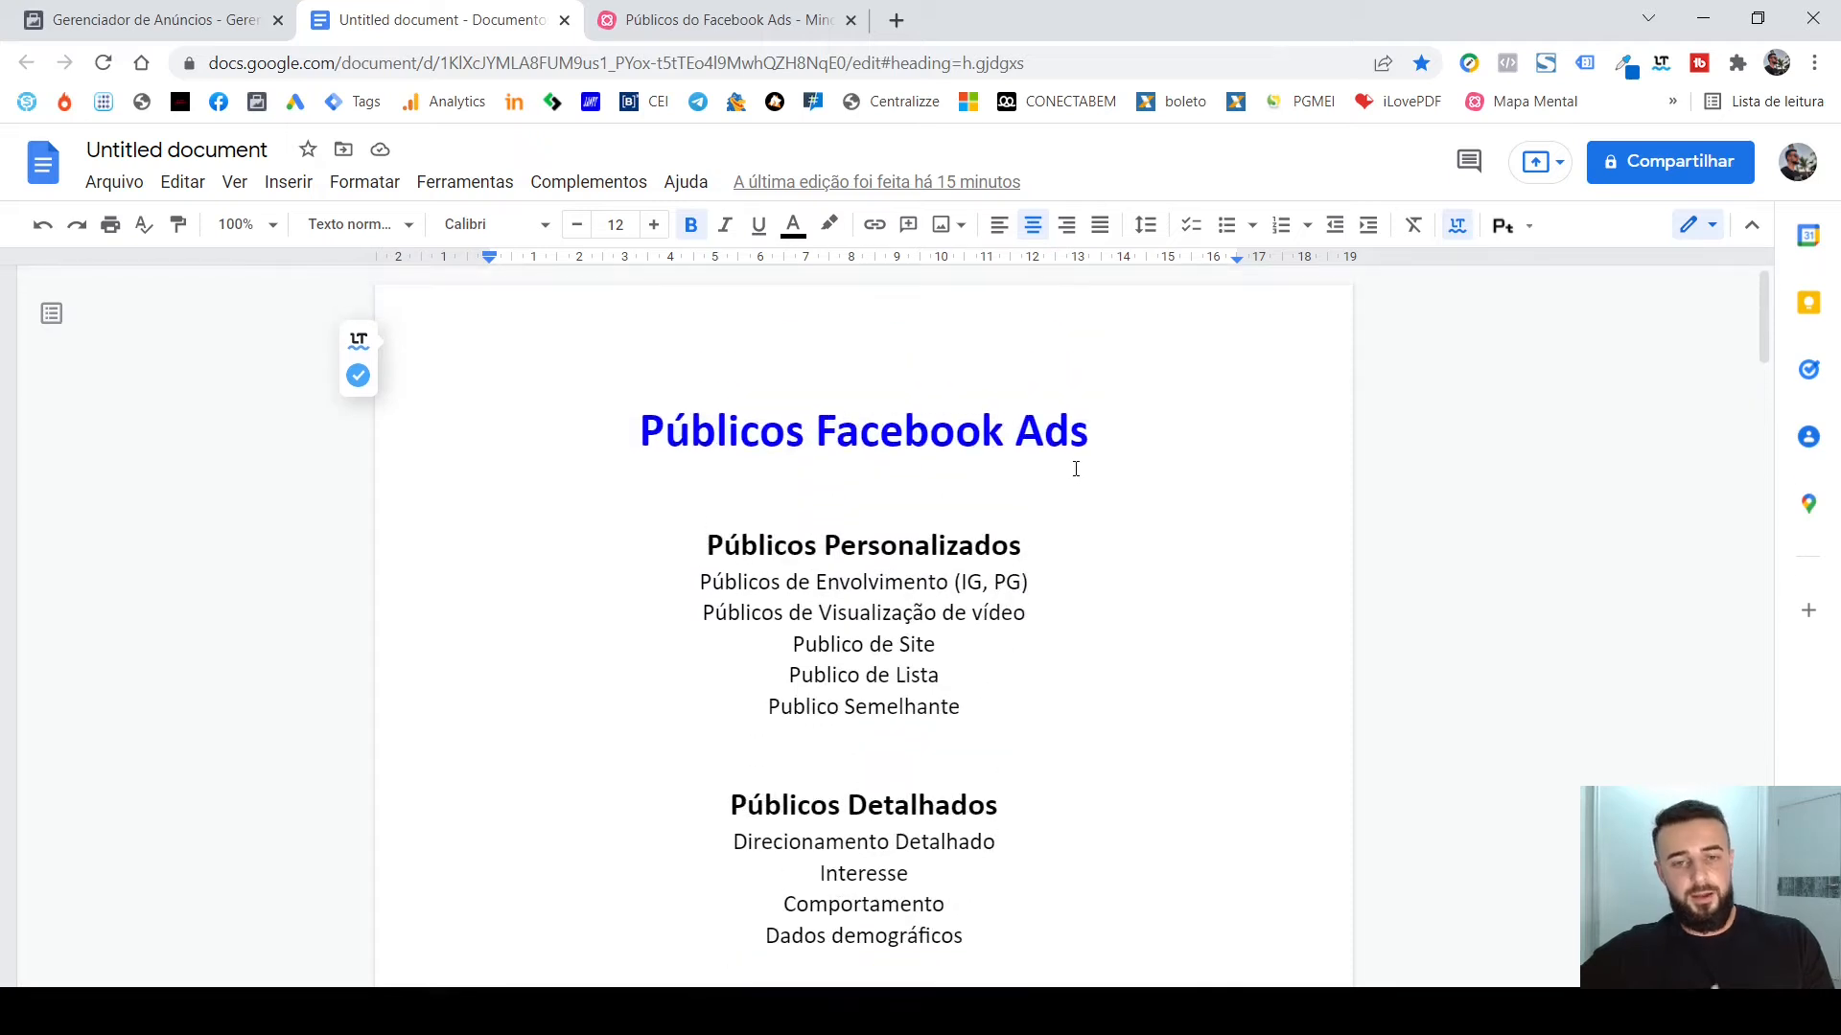
Switch to the Ads Manager ad set and dismiss the "Melhorias na veiculação de anúncios" notice under Públicos Personalizados.
click(217, 21)
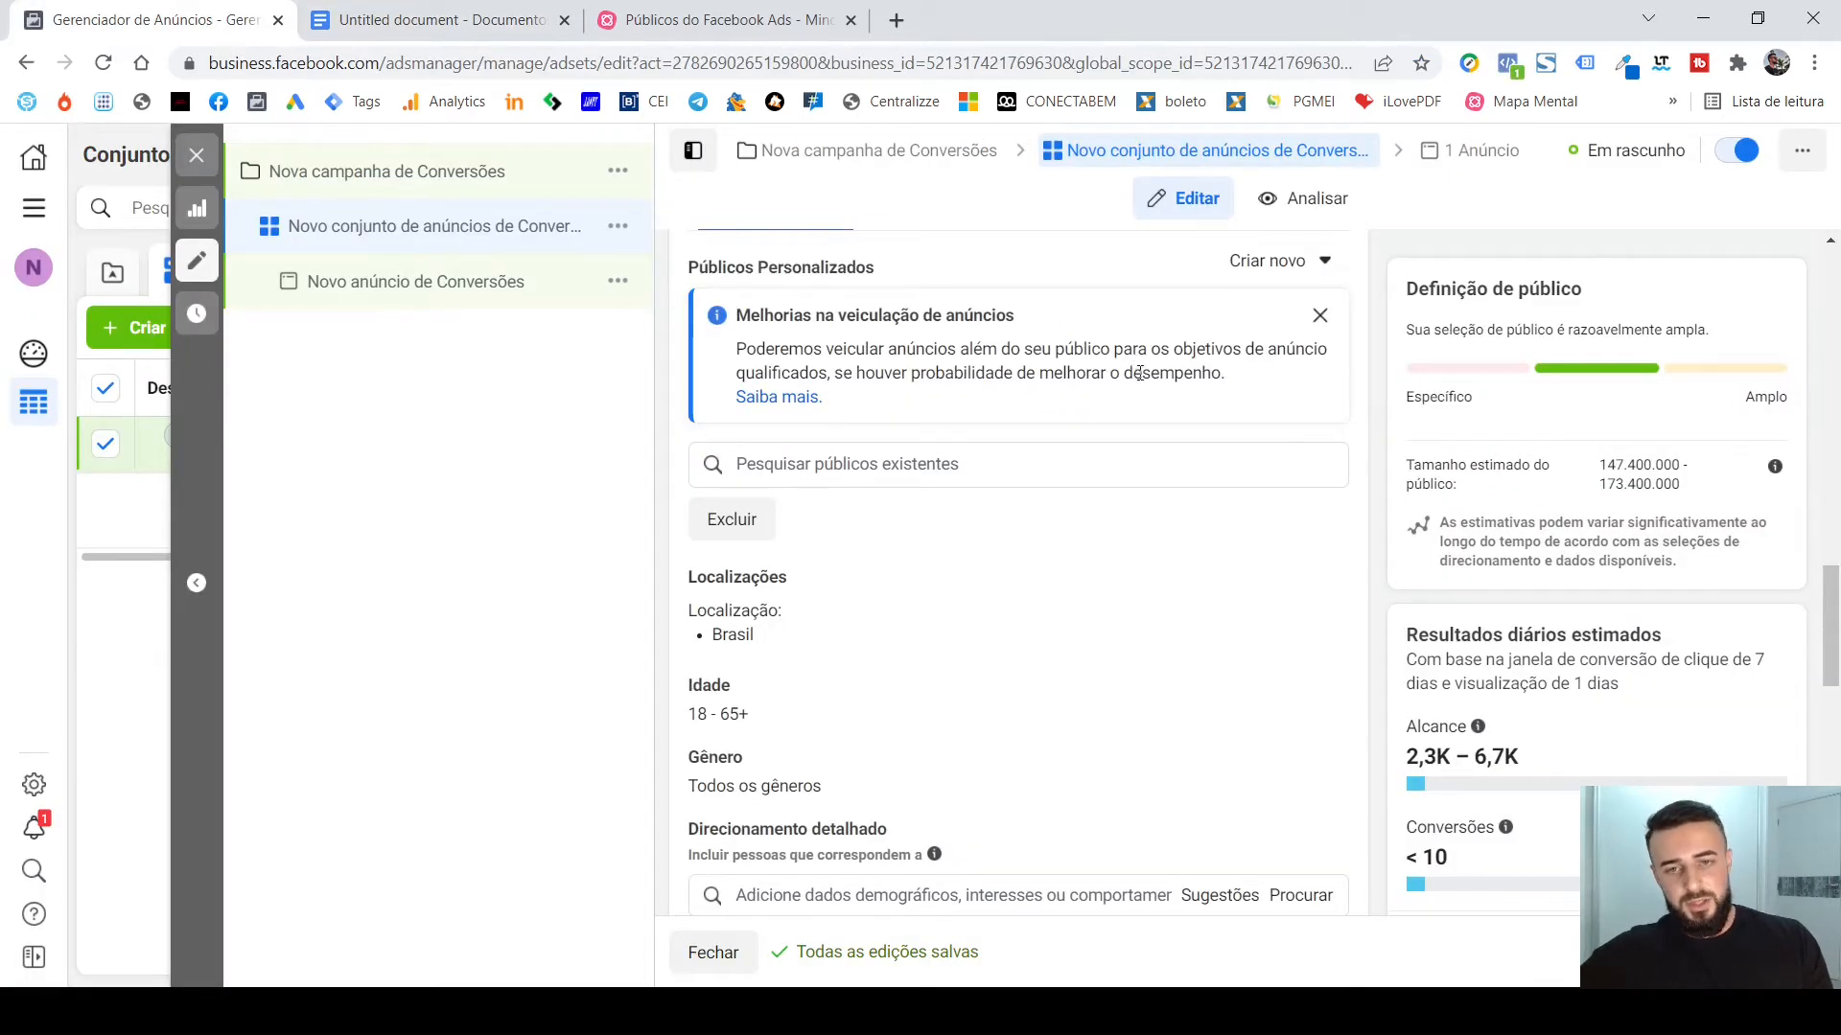
scroll(1361, 391, up, 1)
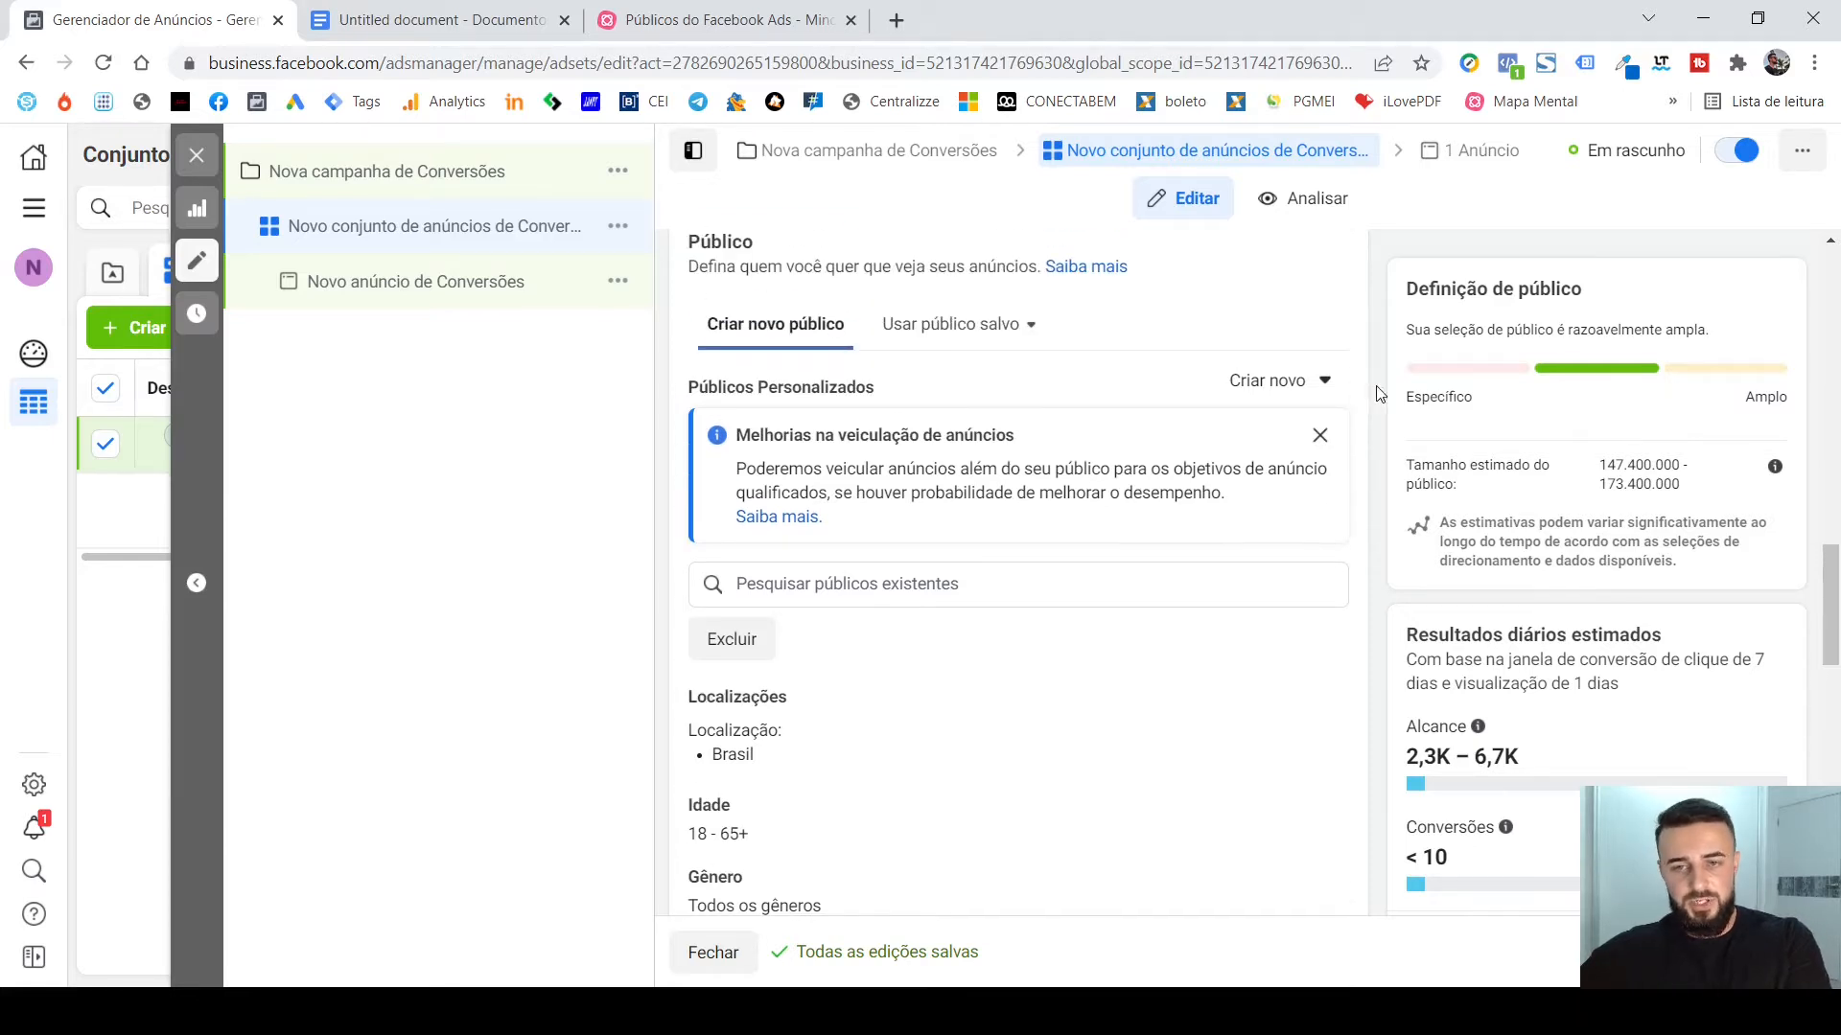
scroll(1368, 412, up, 4)
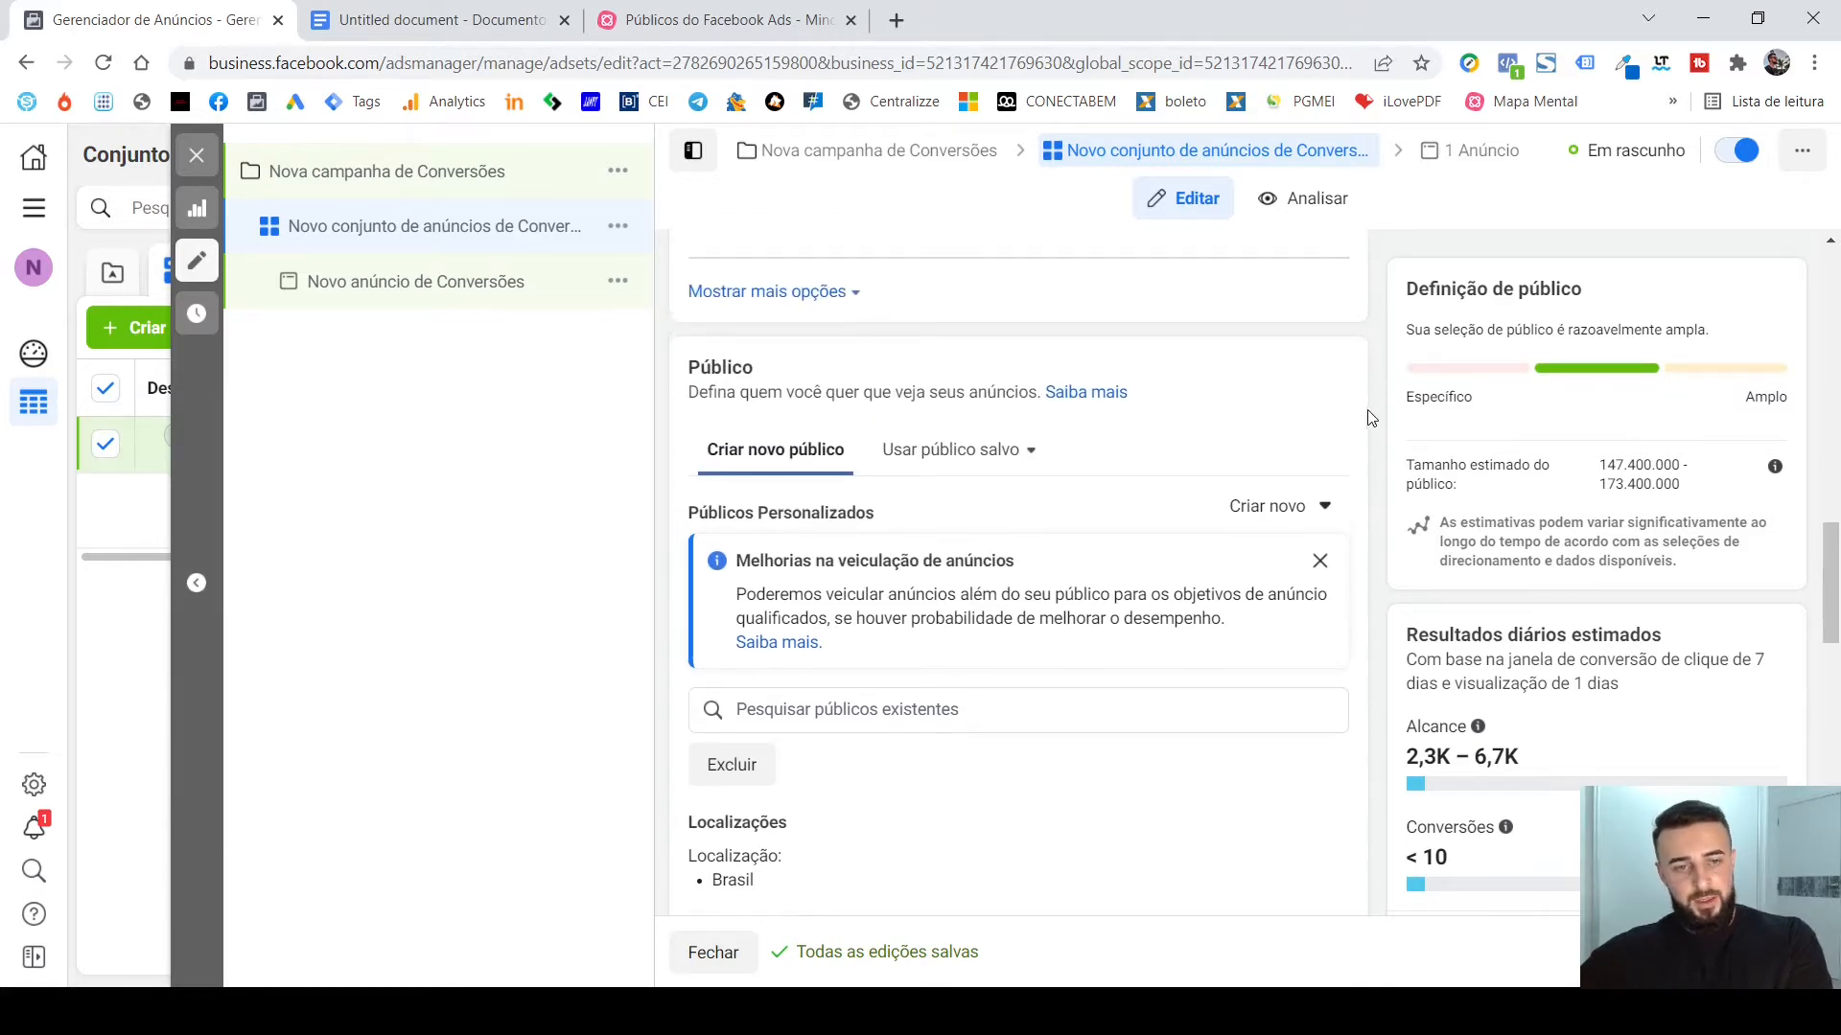
mouse_move(1136, 260)
scroll(1136, 259, up, 2)
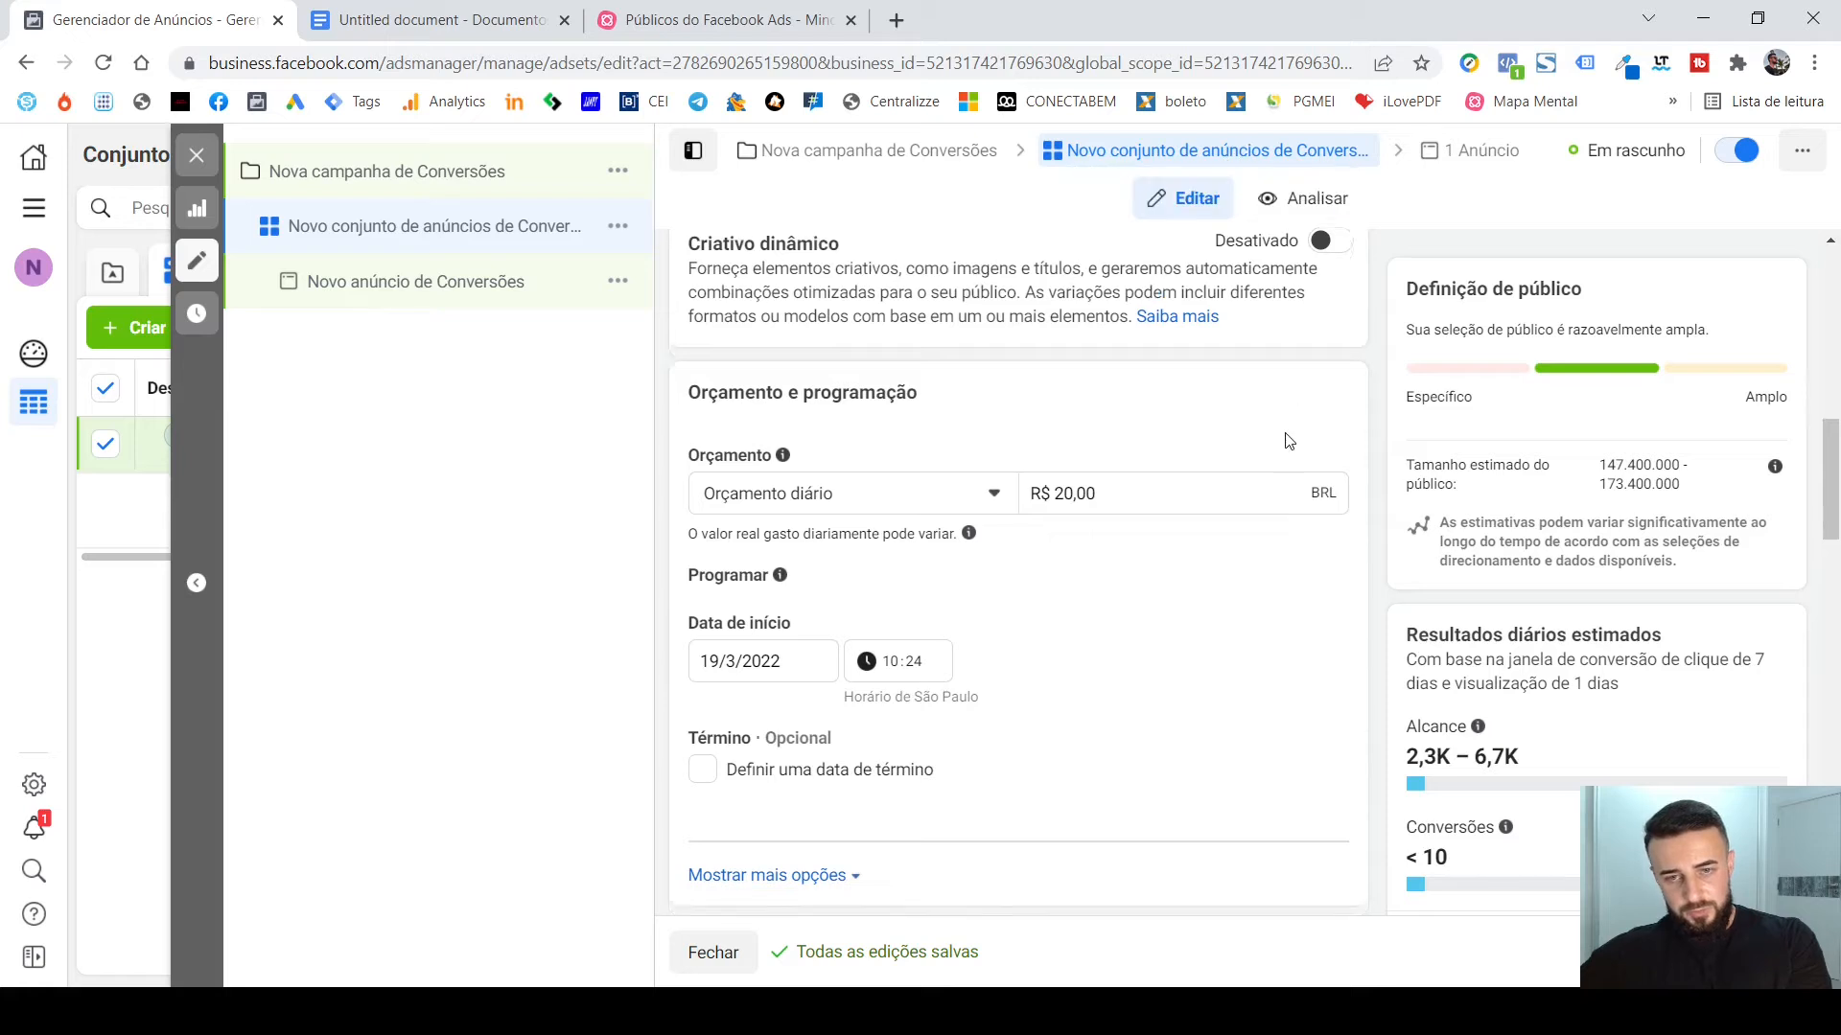
scroll(1340, 440, down, 5)
scroll(1347, 445, down, 3)
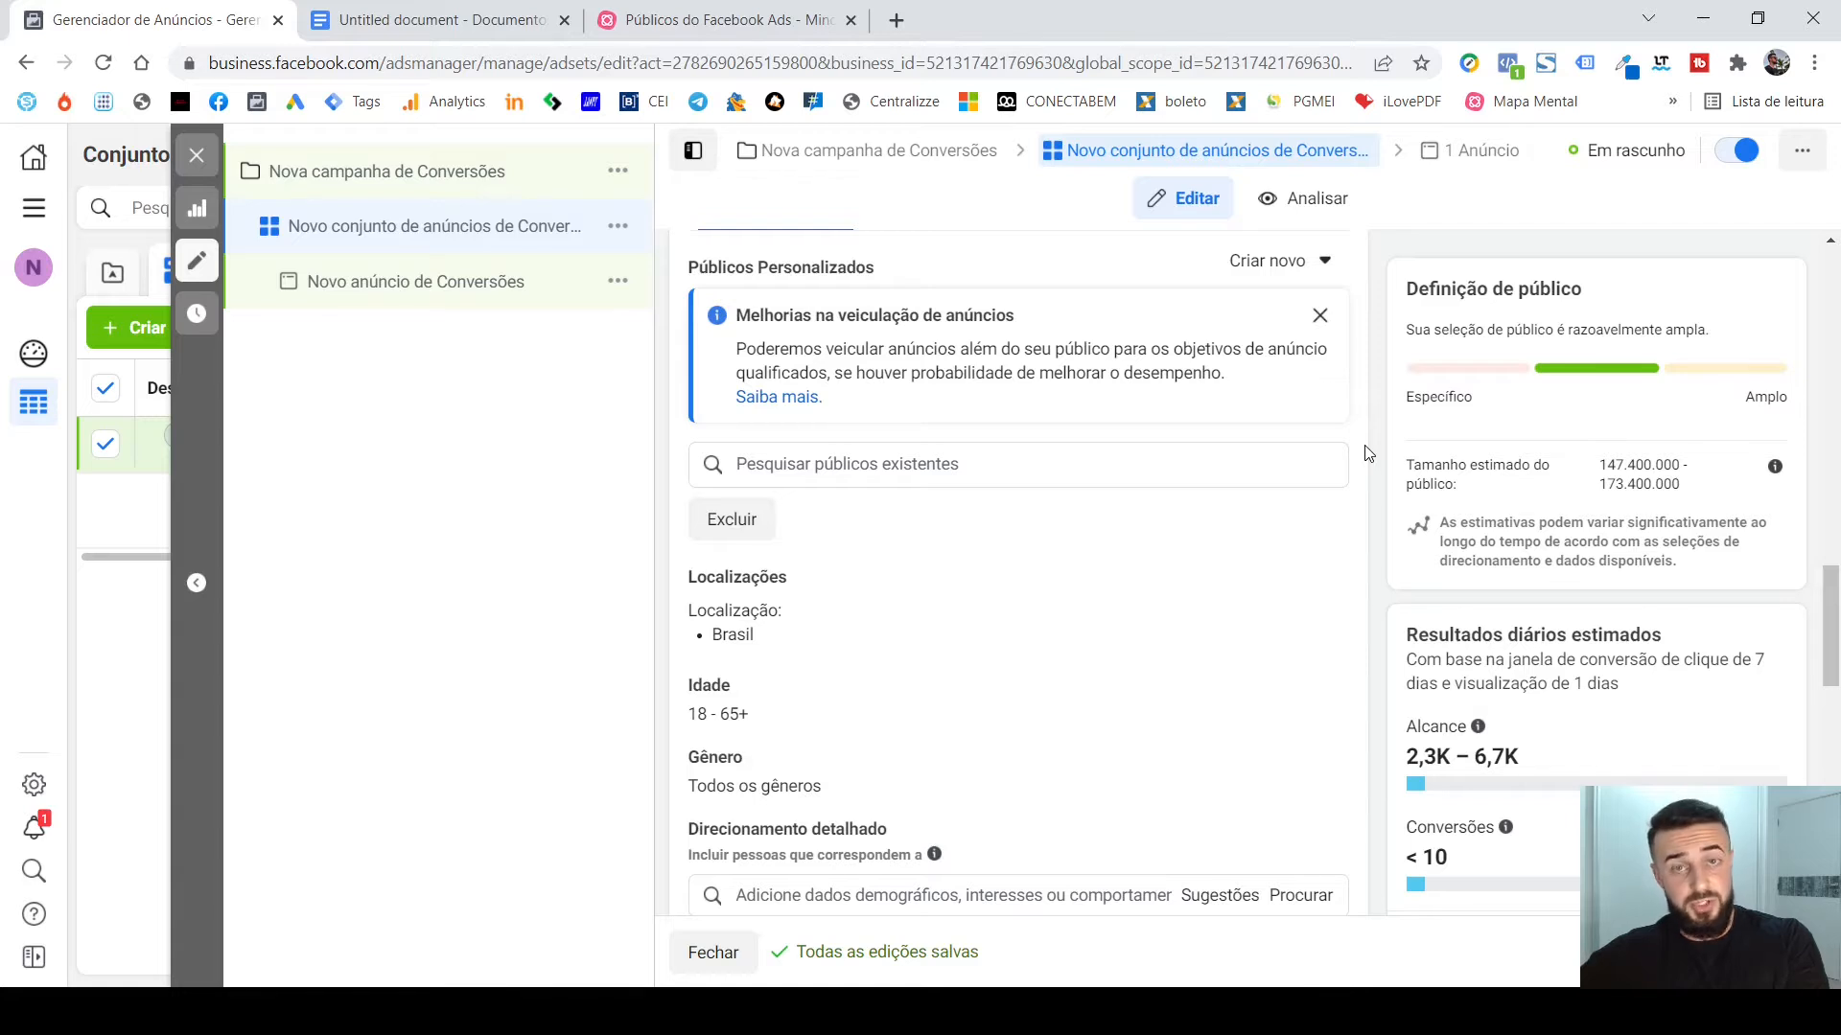
click(1320, 317)
Check the existing audiences for Públicos Personalizados under Público semelhante and Público Personalizado, and close the list.
scroll(1361, 374, up, 1)
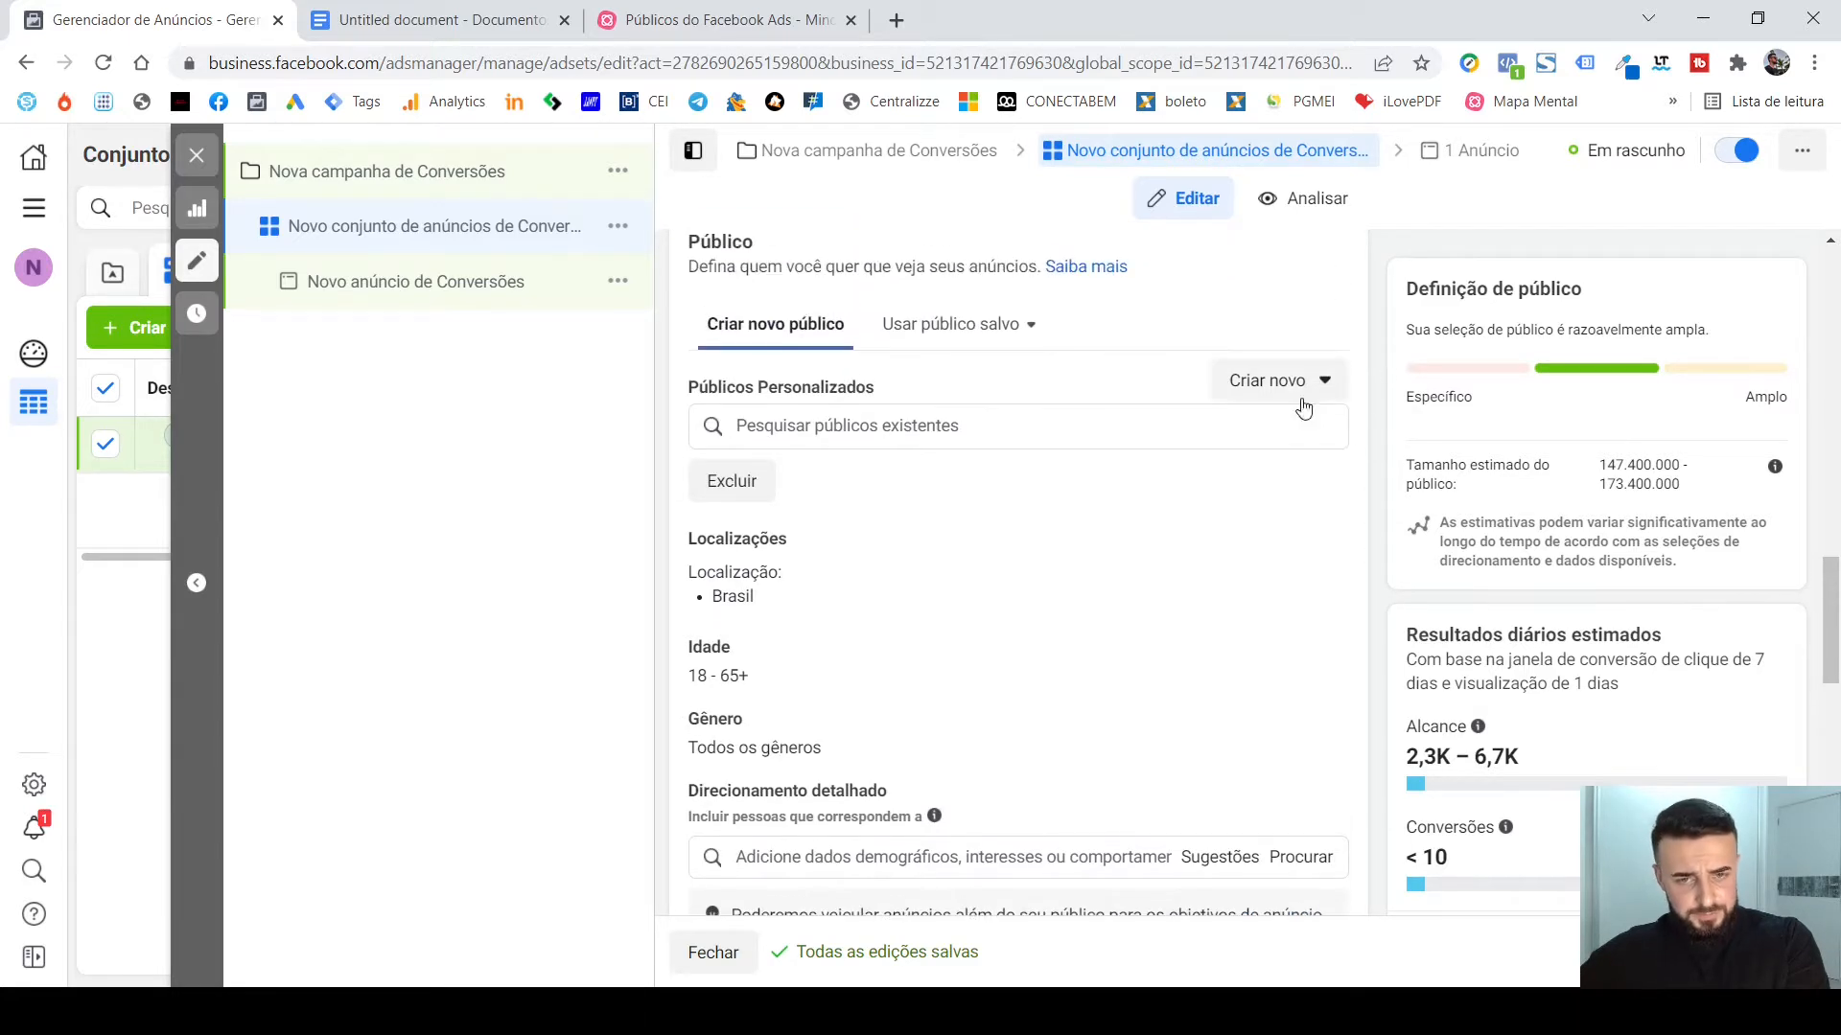
click(983, 436)
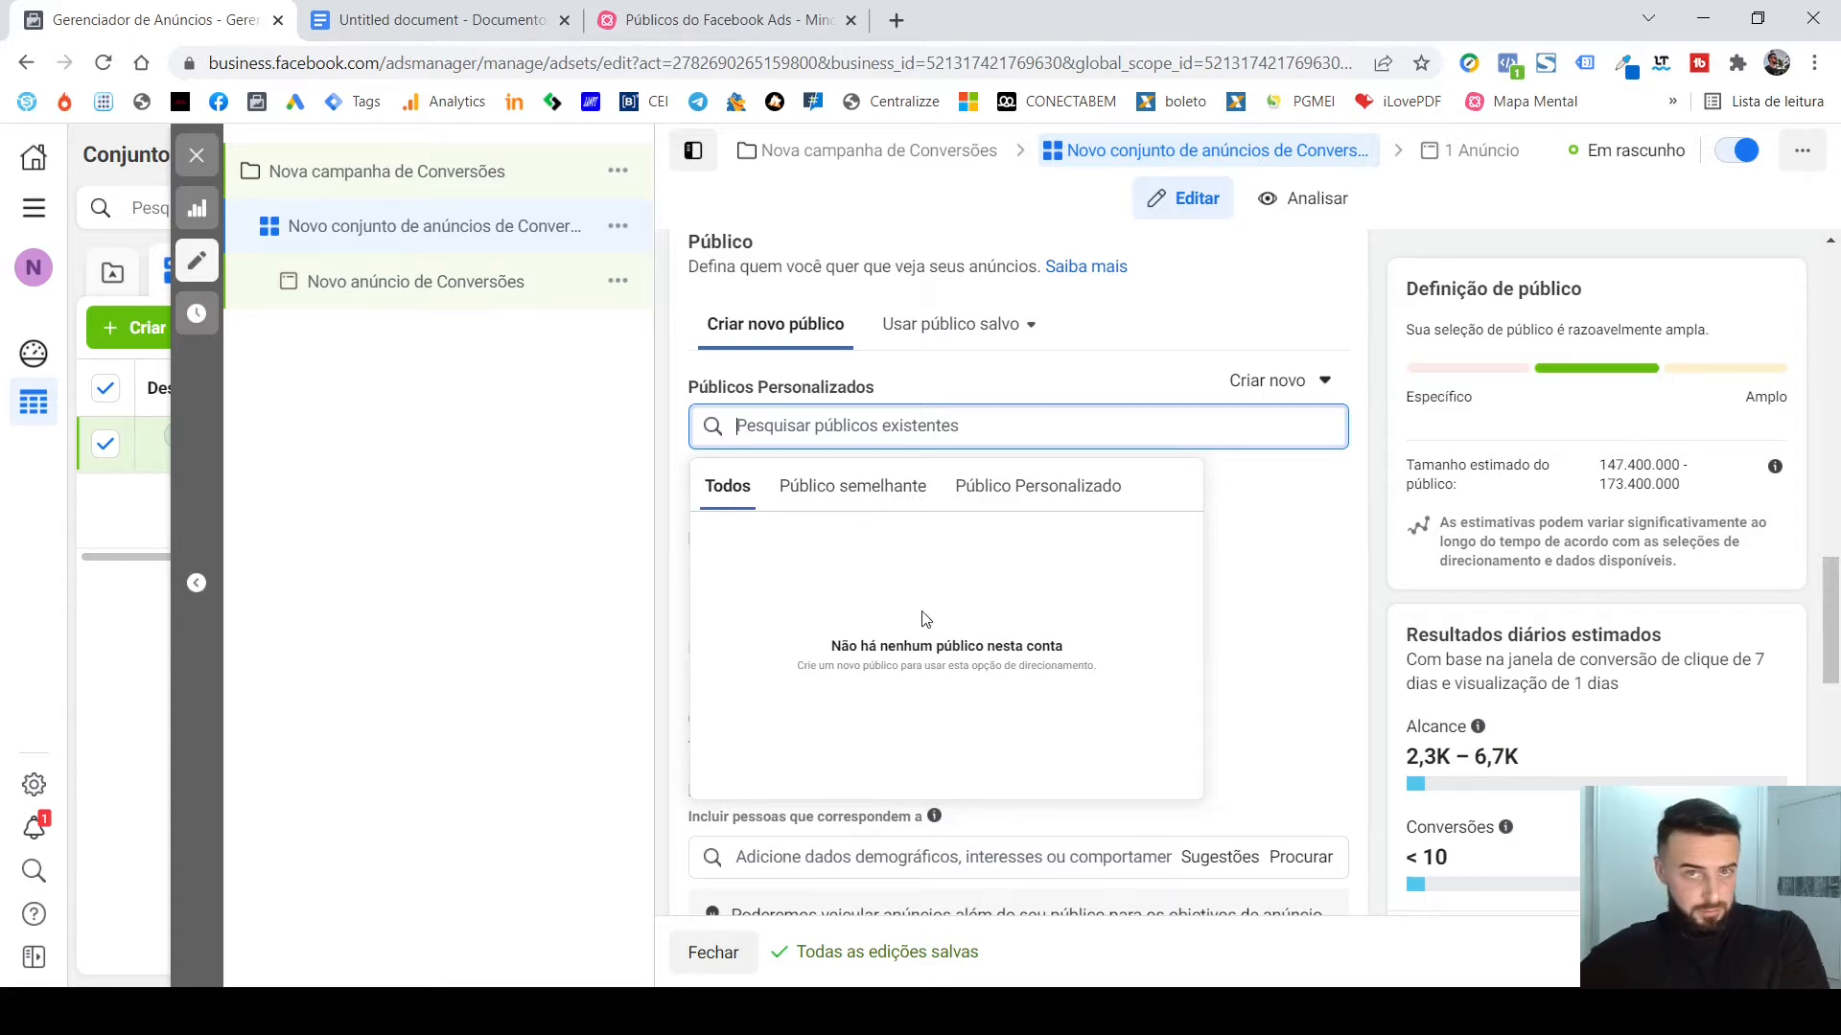
click(891, 495)
click(1072, 494)
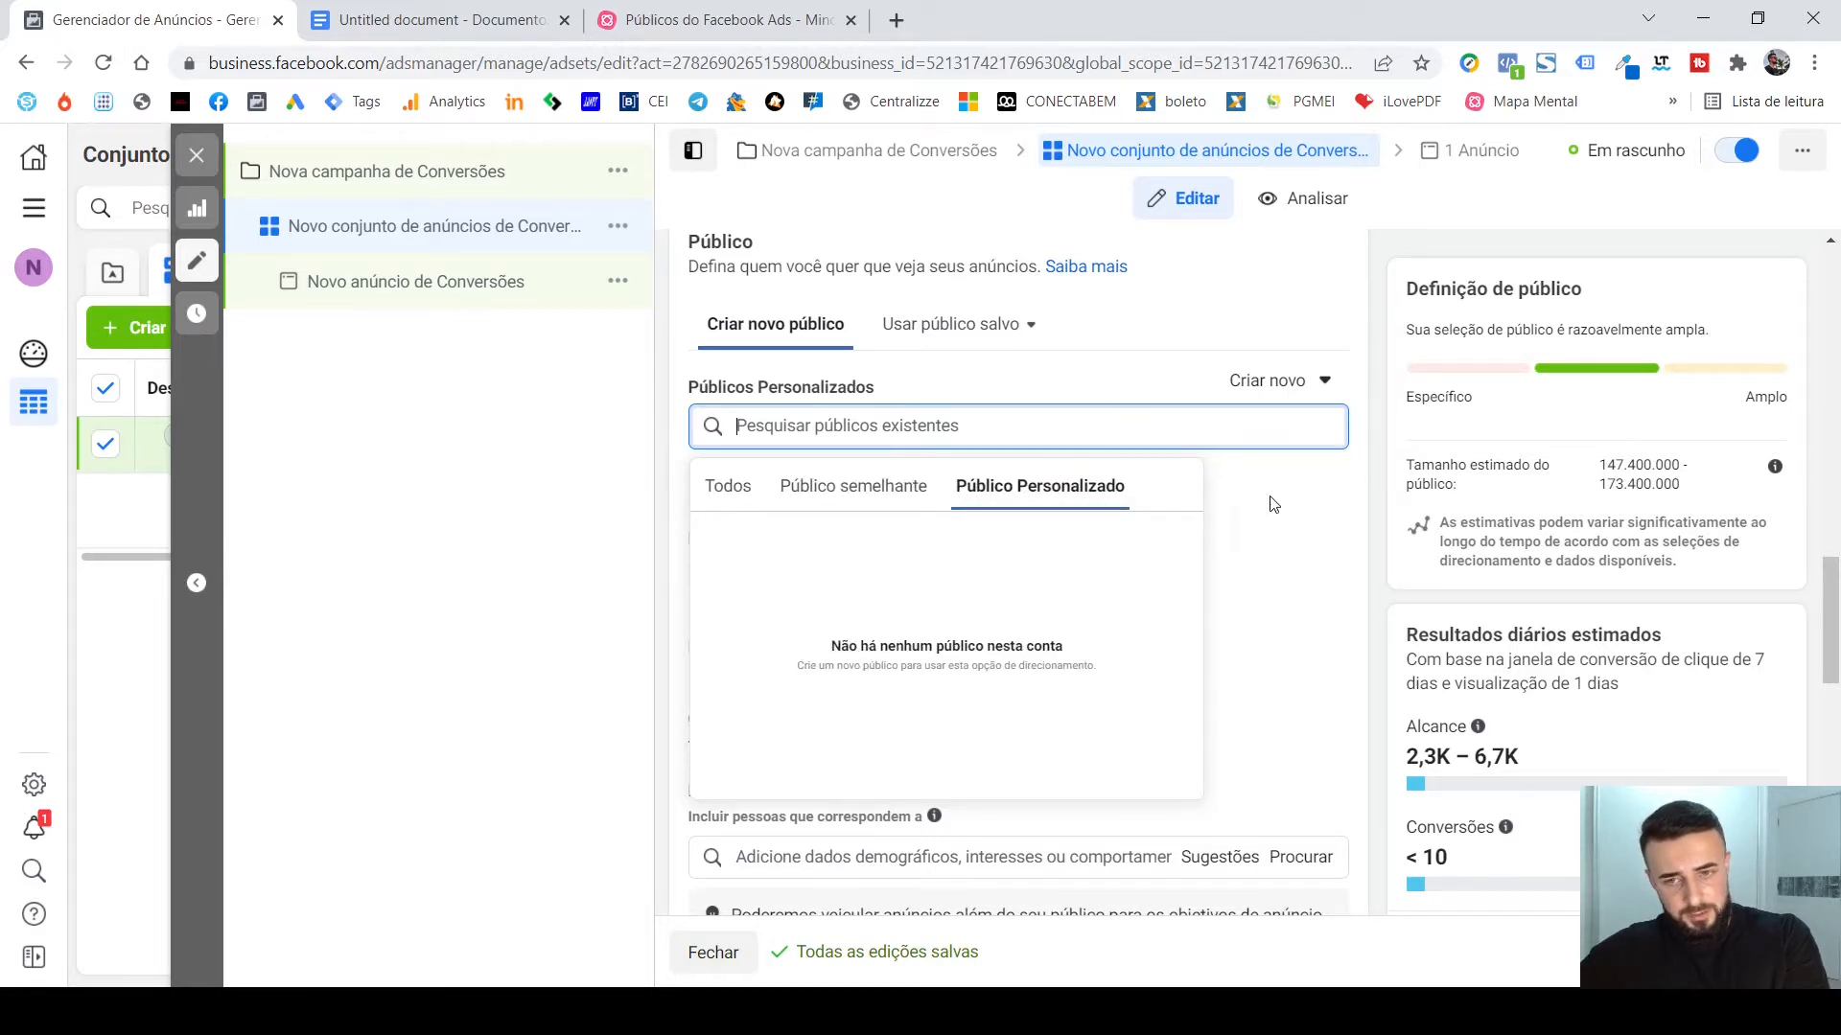
click(1379, 487)
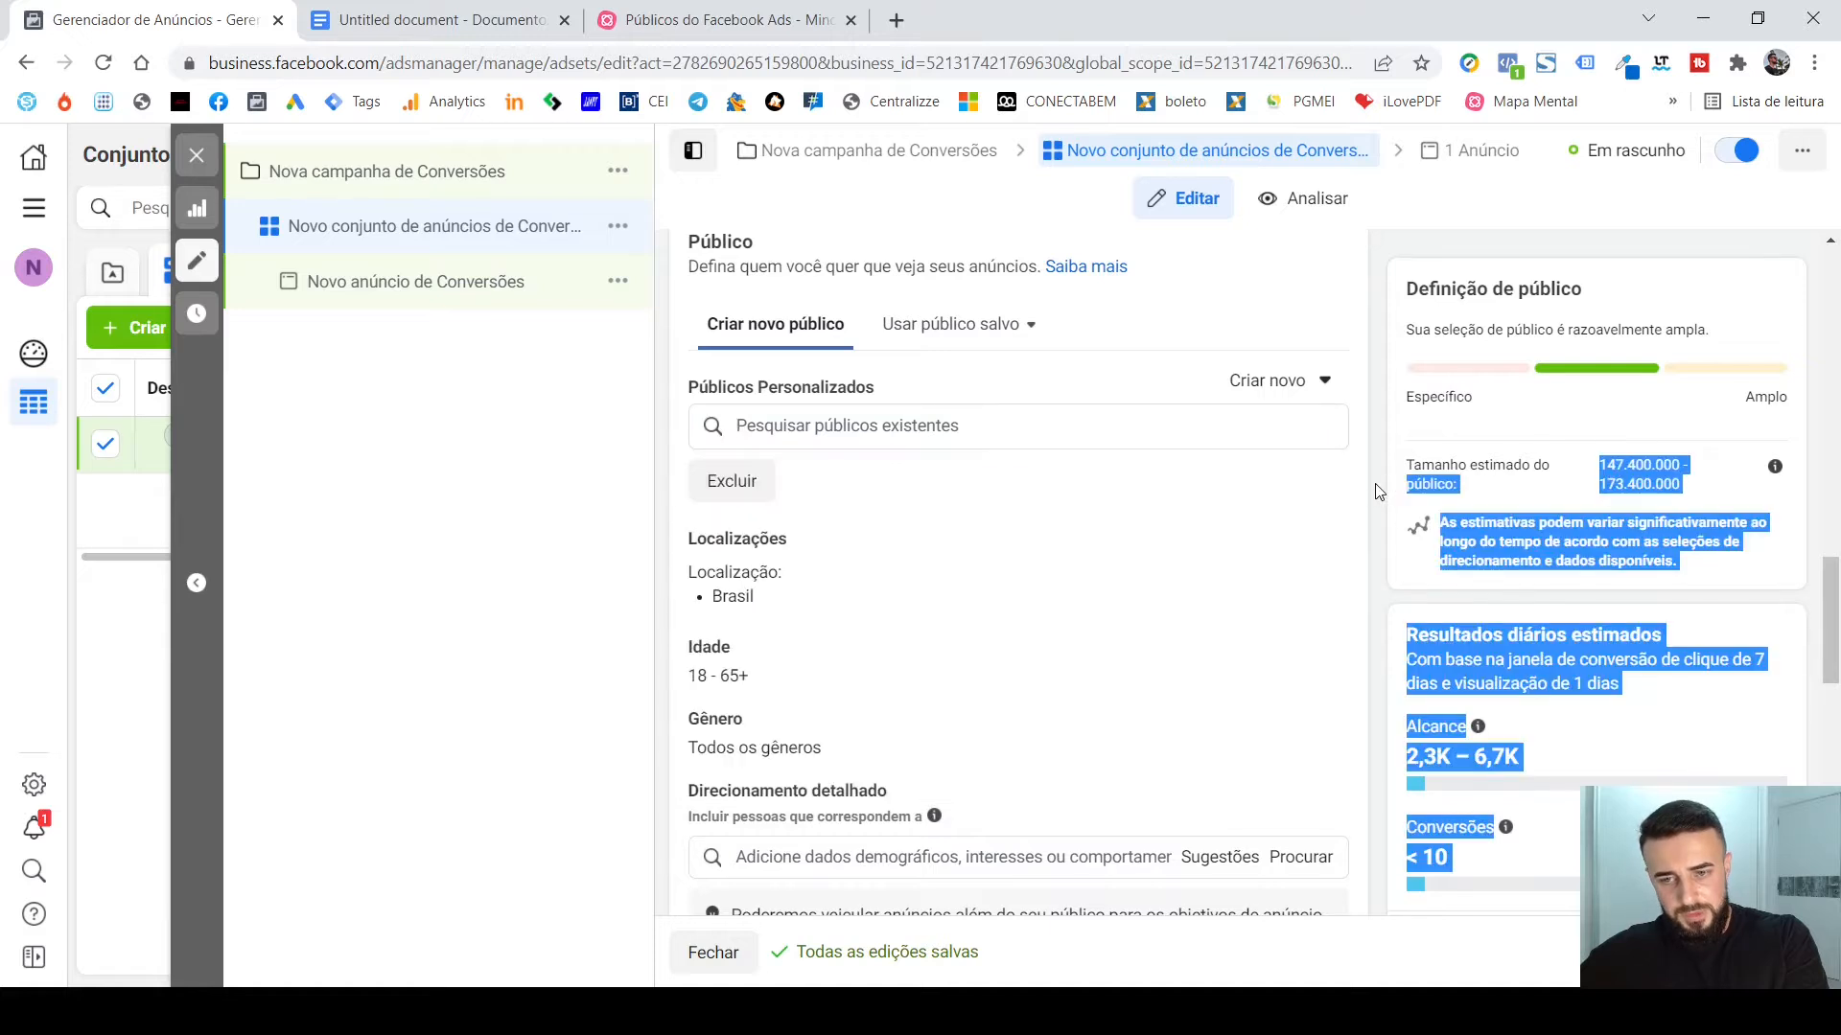
Add the suggested interest Pequena empresa to the ad set's Direcionamento detalhado.
scroll(1359, 487, down, 4)
scroll(1359, 487, down, 1)
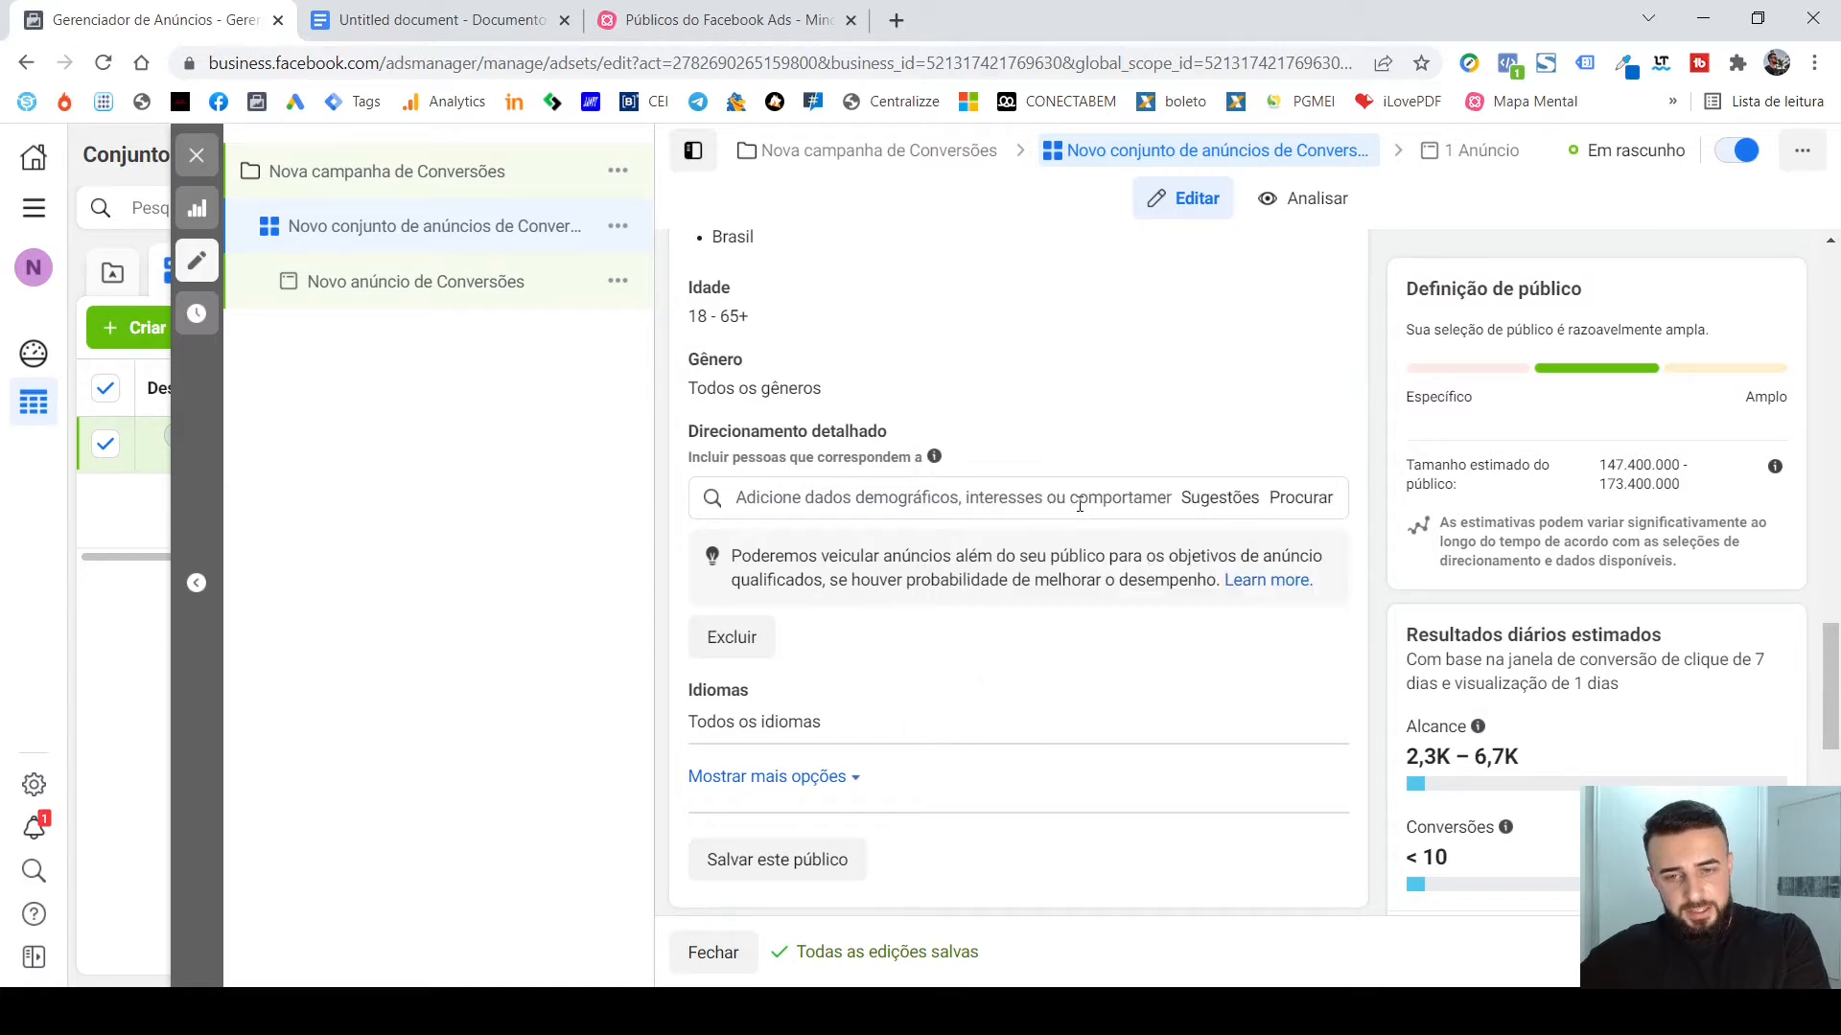
click(1079, 504)
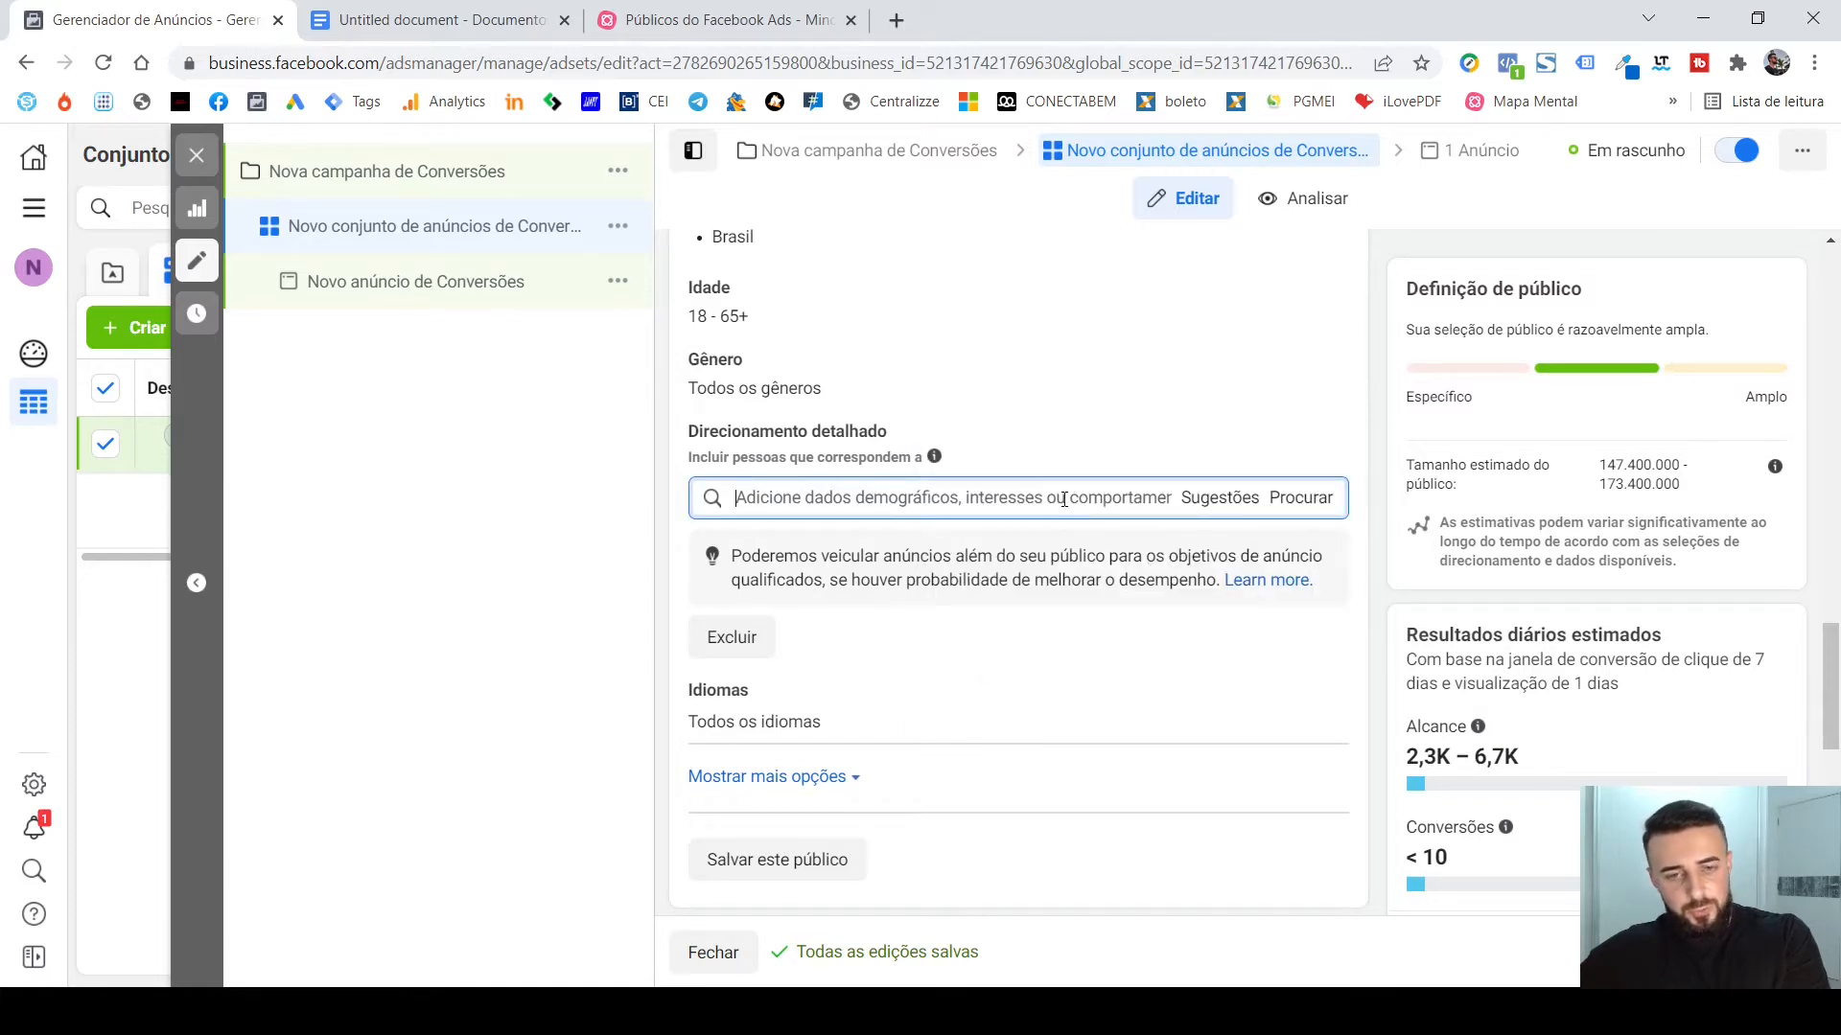
click(1196, 495)
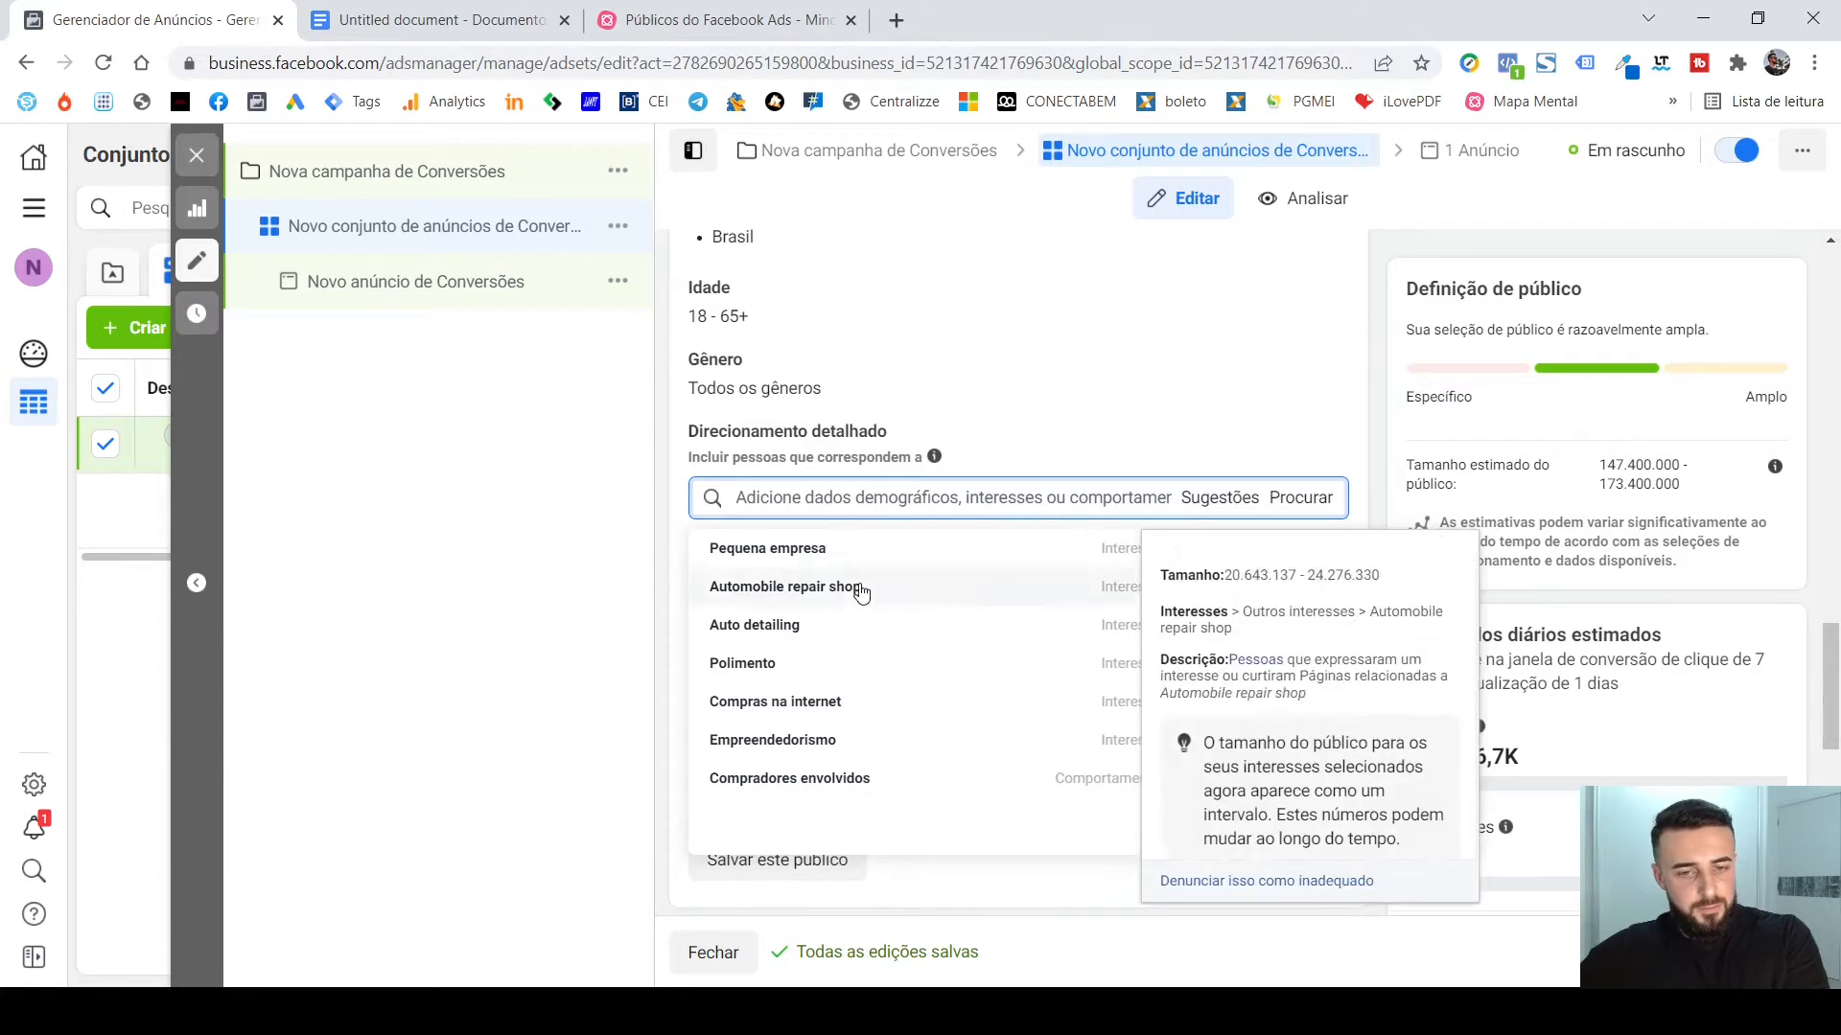
click(1062, 552)
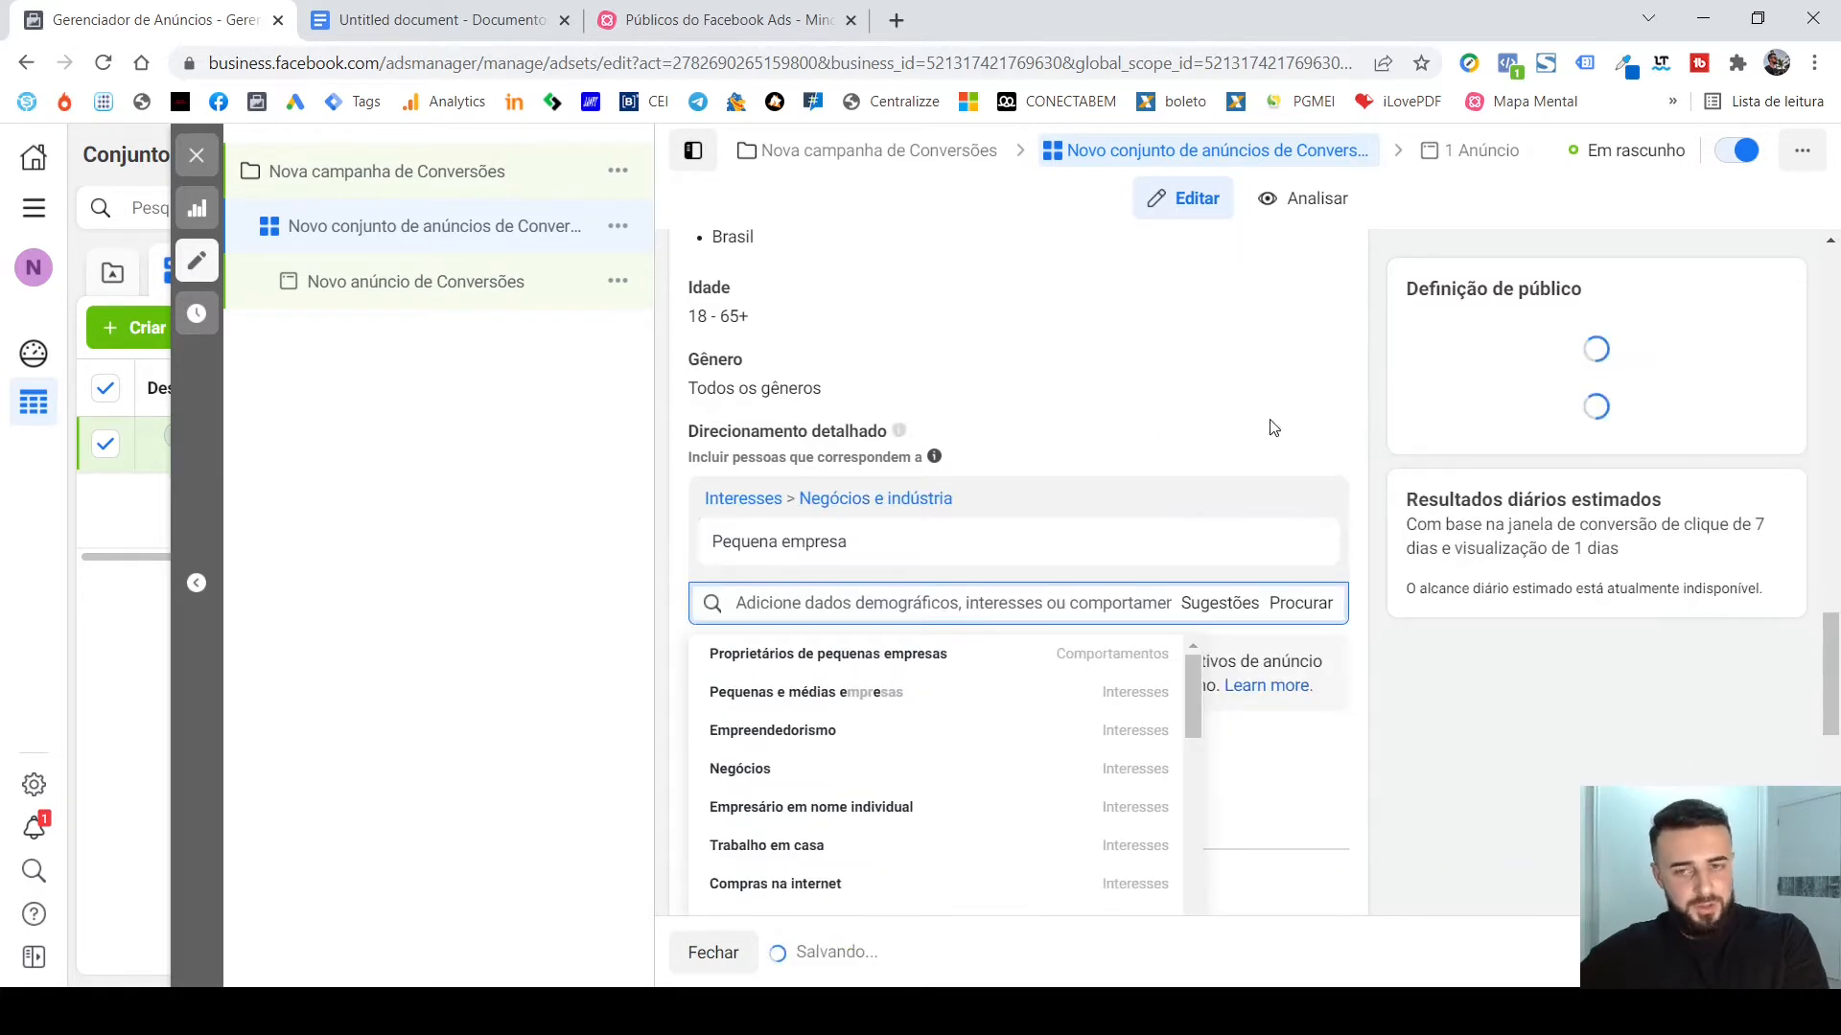
scroll(1298, 362, down, 3)
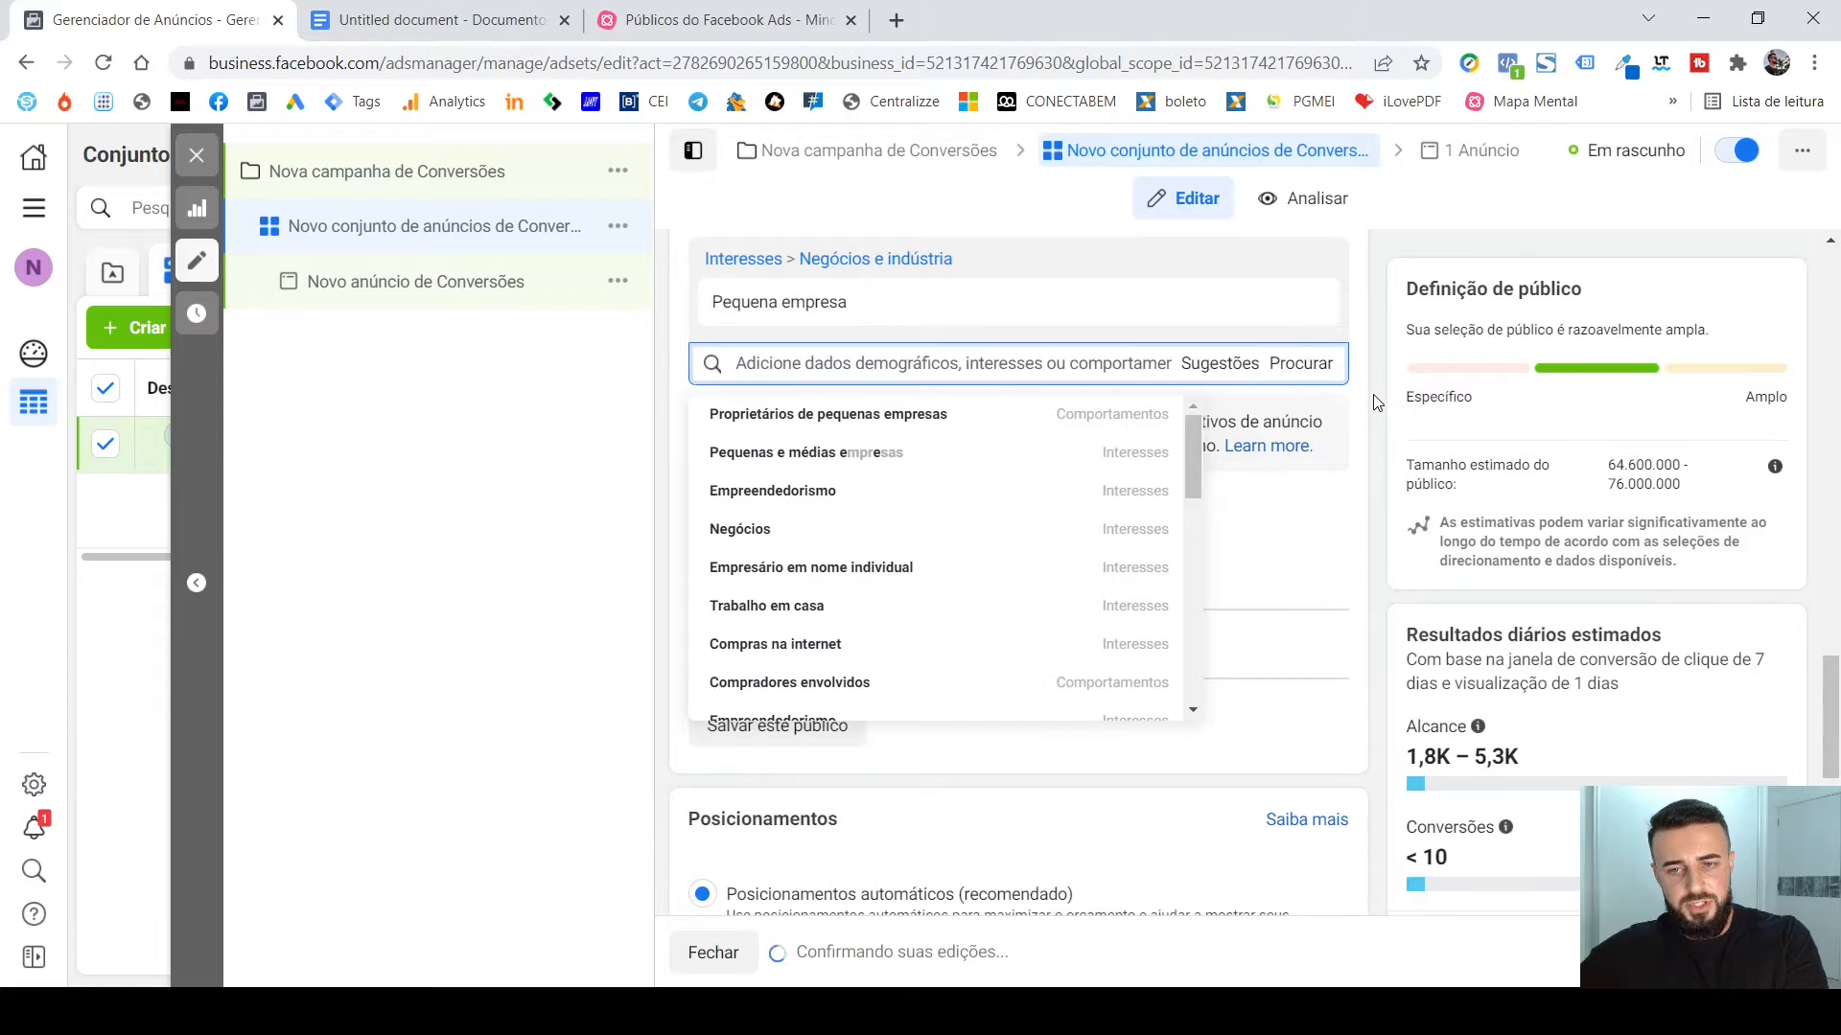
click(1379, 404)
Examine the details of the Pequena empresa interest and browse the related suggestions for Direcionamento detalhado.
mouse_move(892, 316)
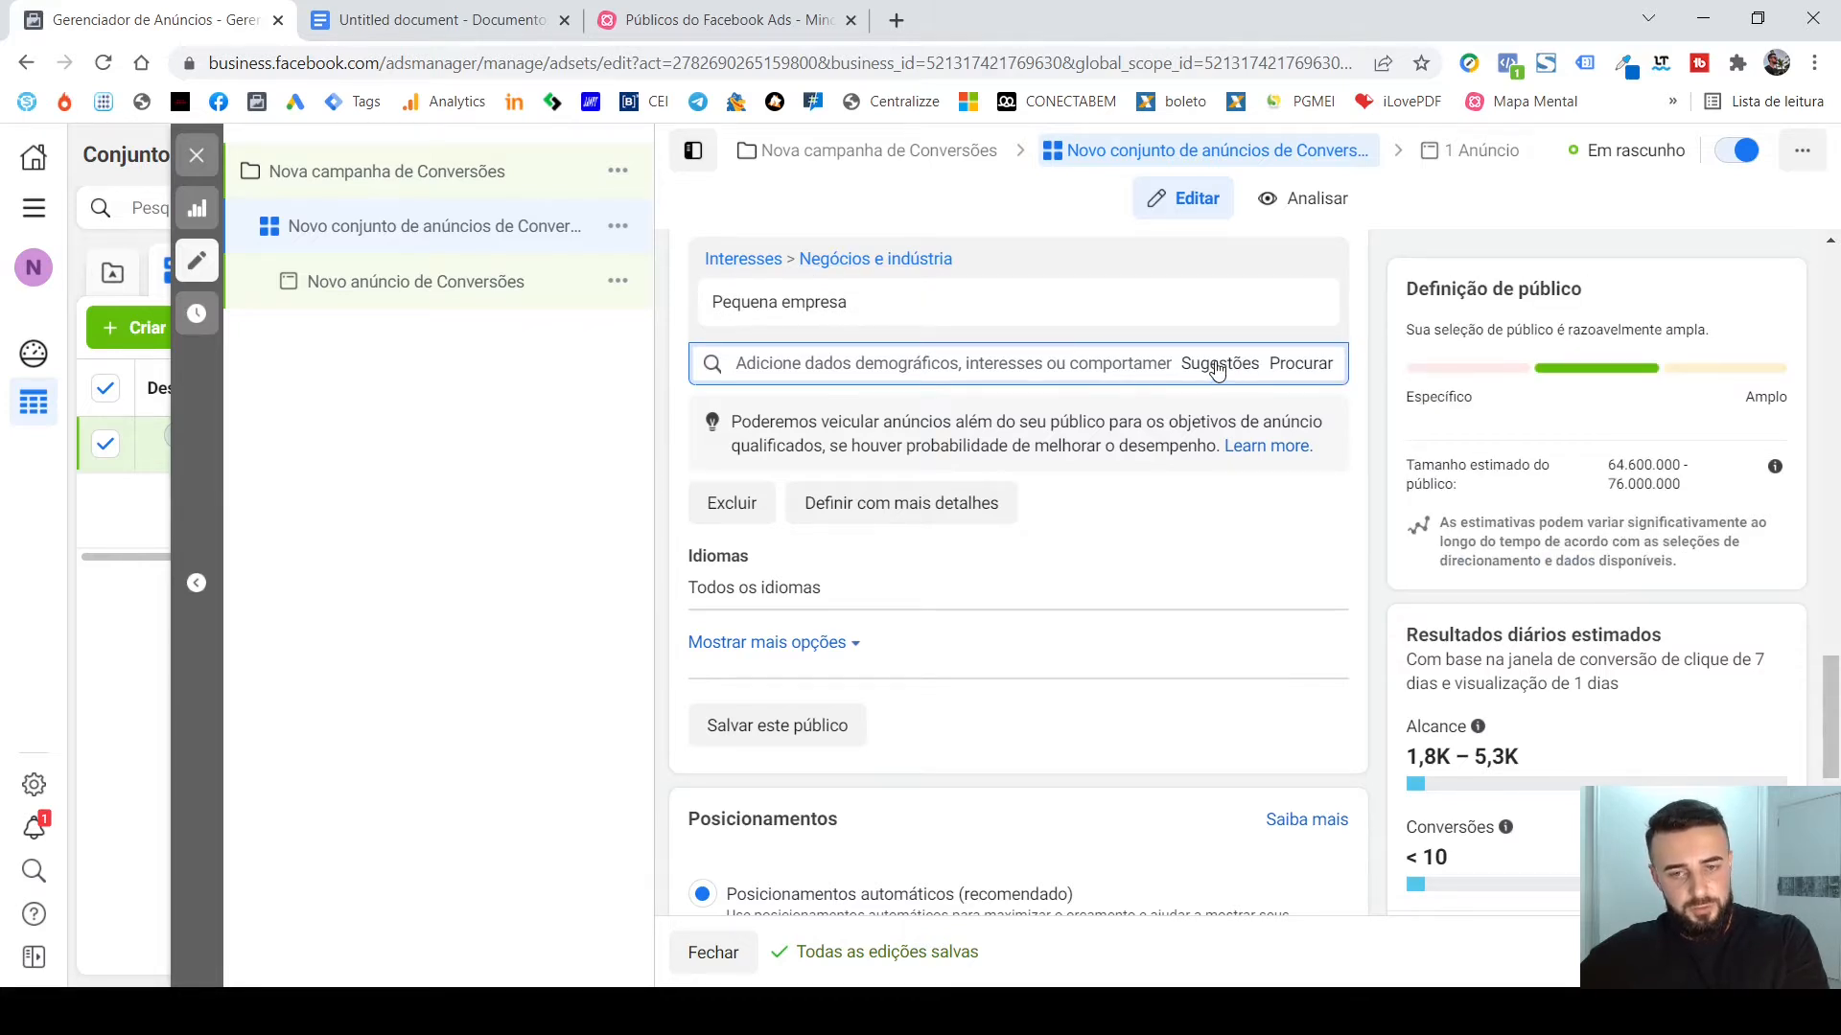
mouse_move(963, 311)
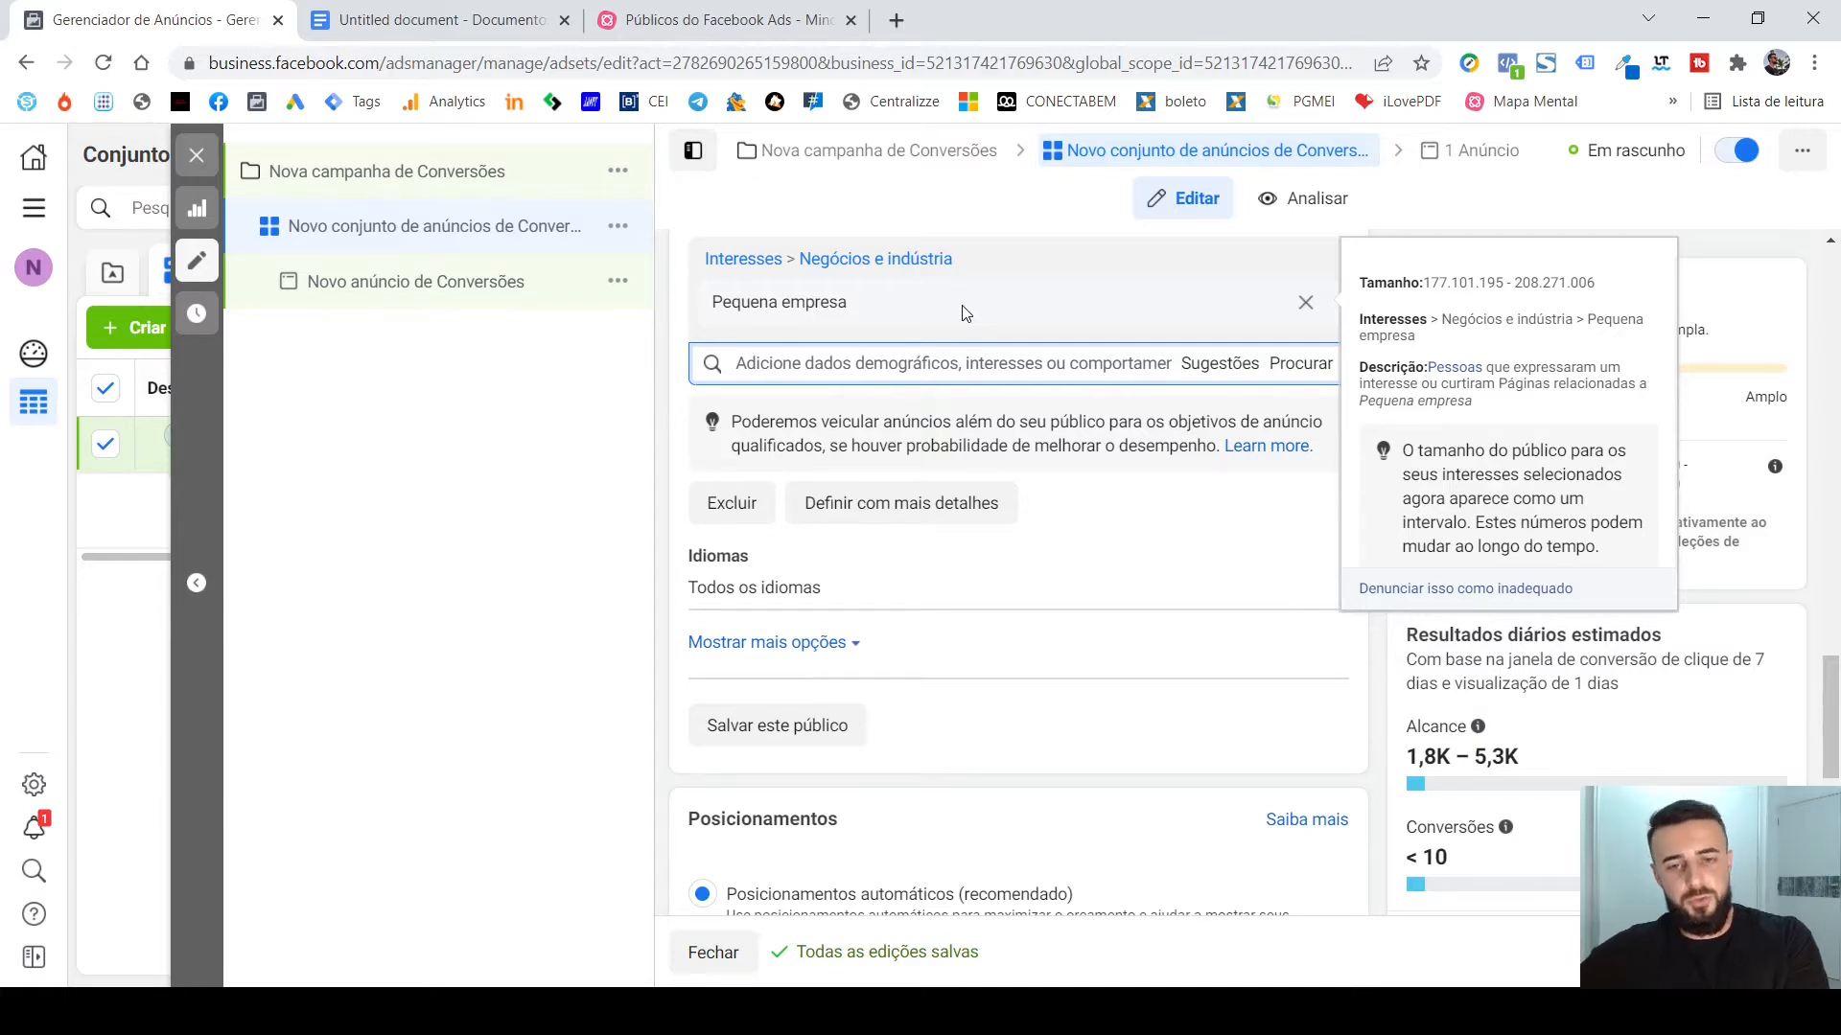
click(1222, 367)
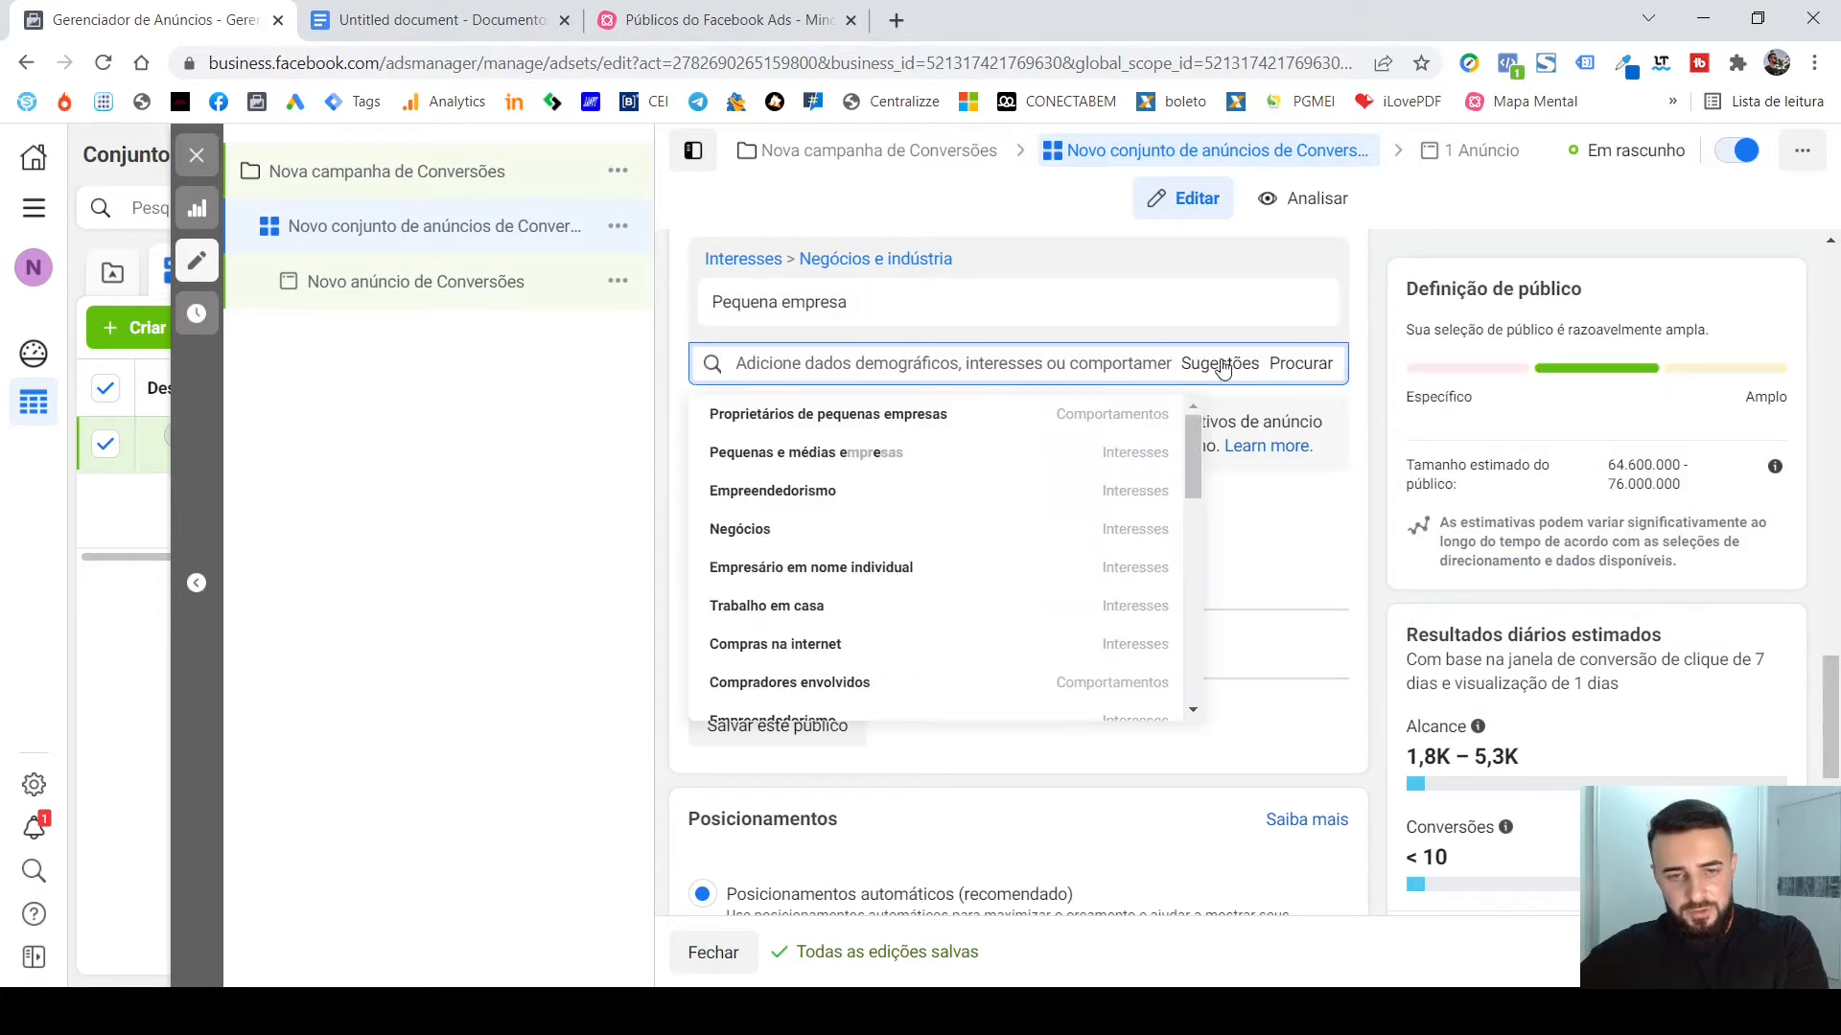
mouse_move(1003, 414)
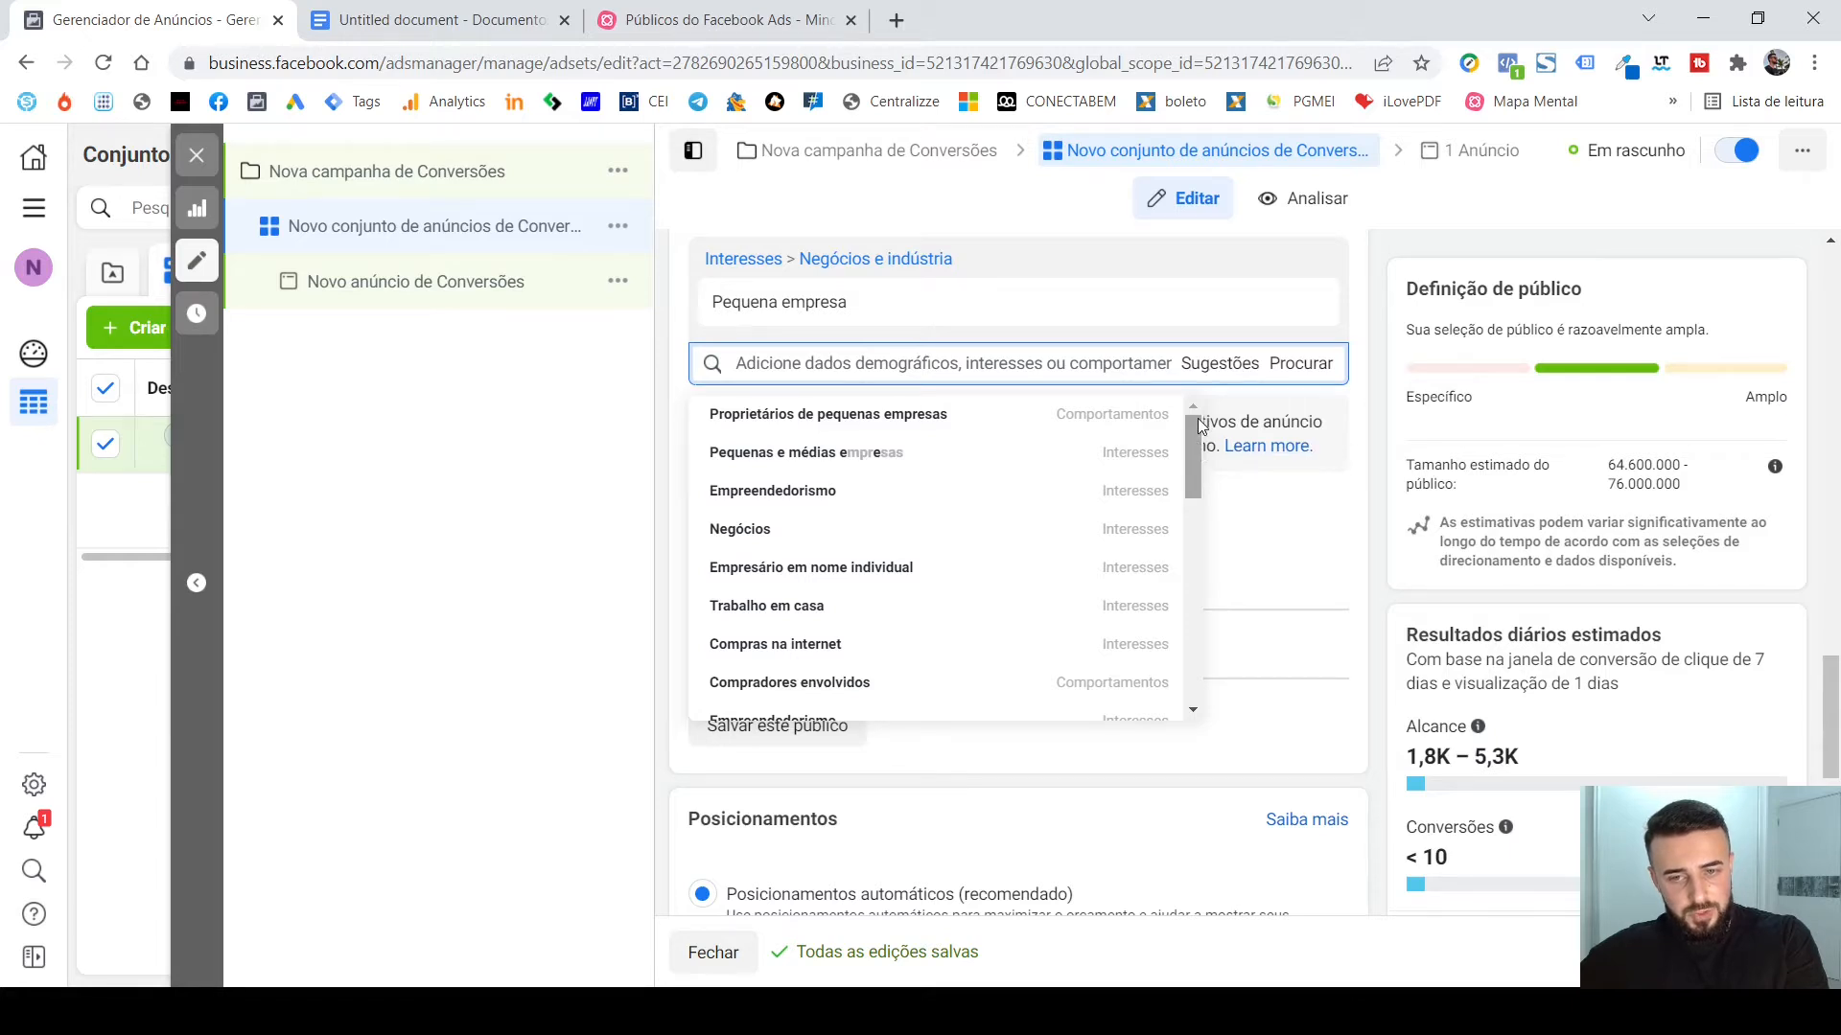
scroll(1199, 428, down, 1)
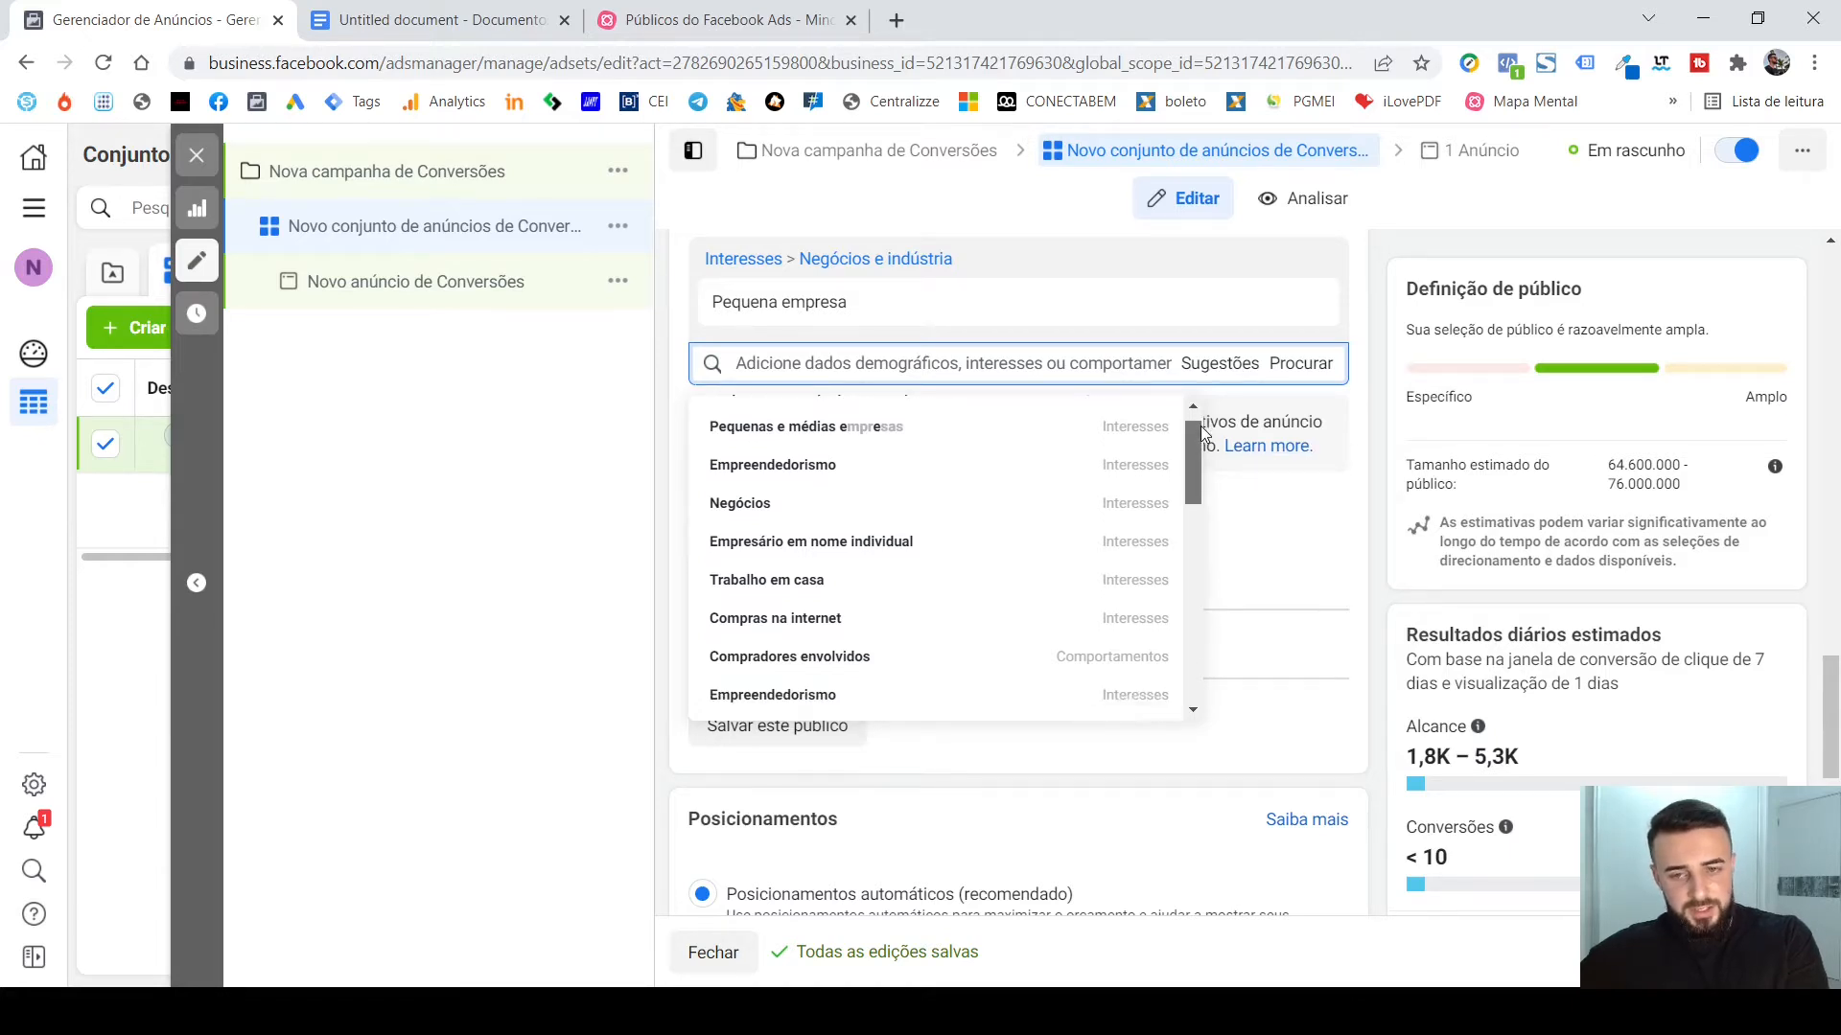
drag(1197, 429, 1193, 499)
mouse_move(1158, 582)
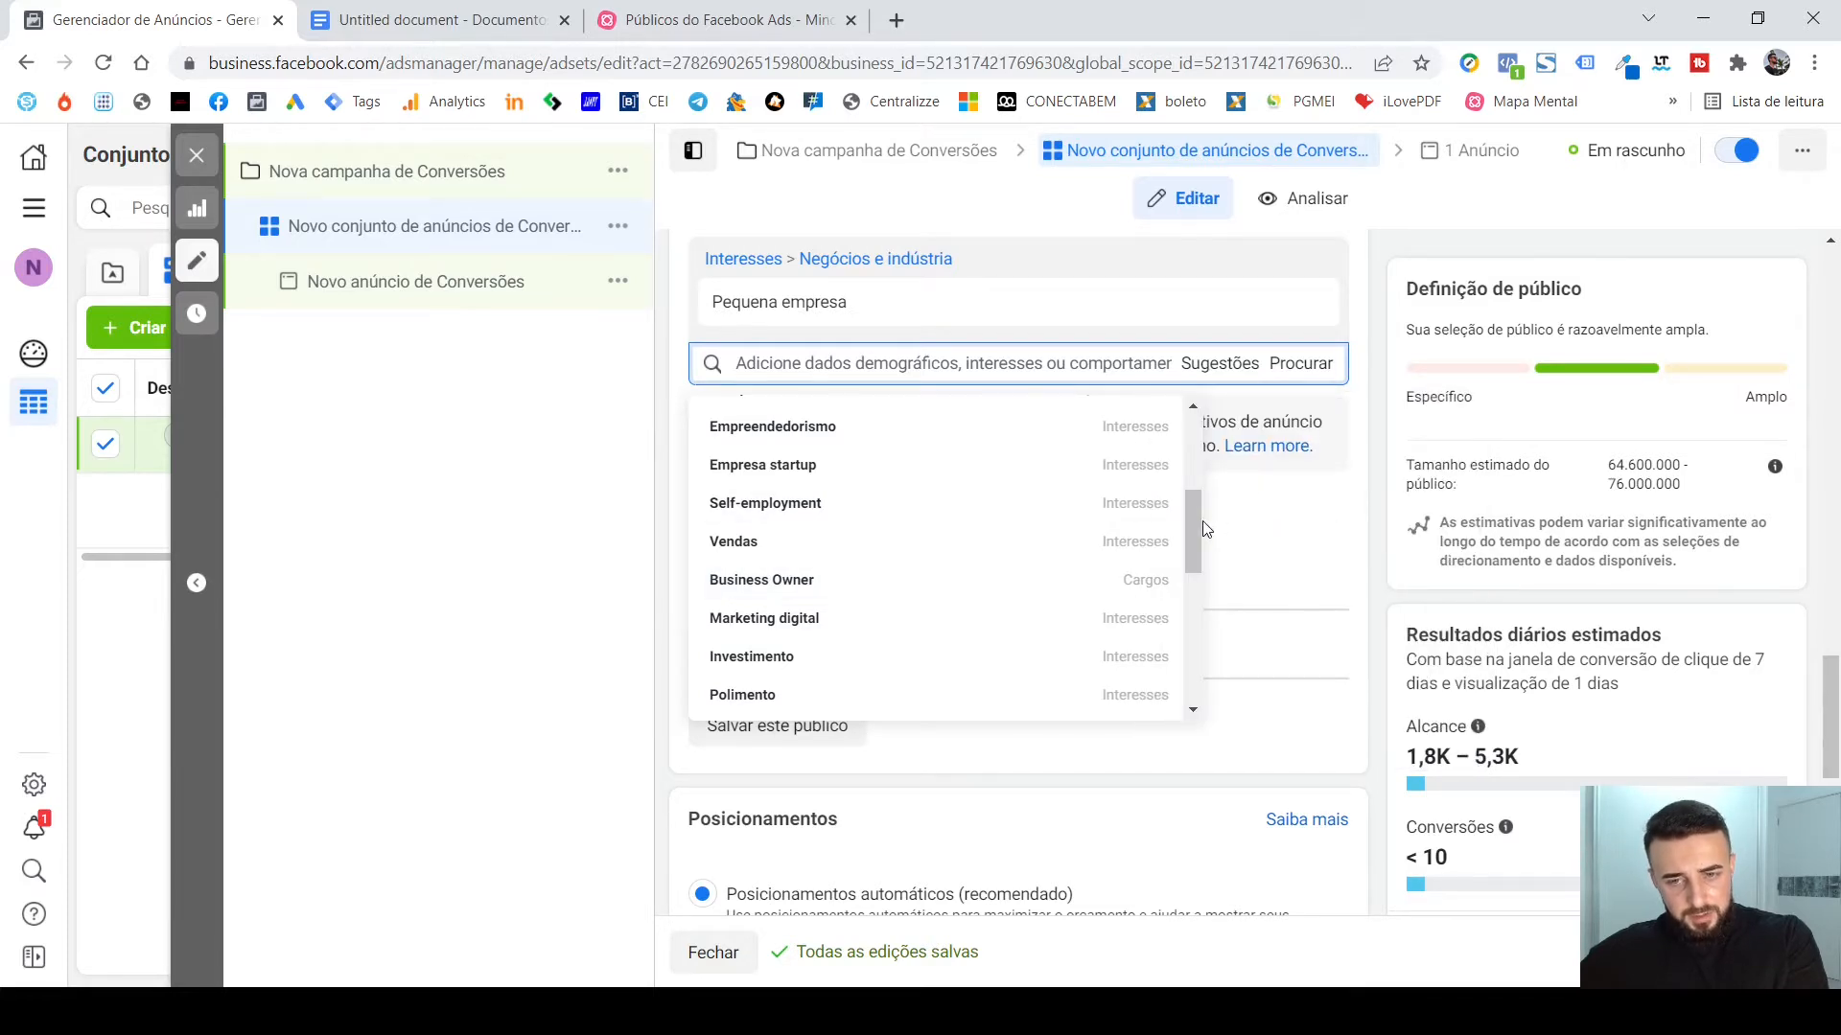
drag(1188, 522, 1181, 491)
scroll(1181, 491, up, 2)
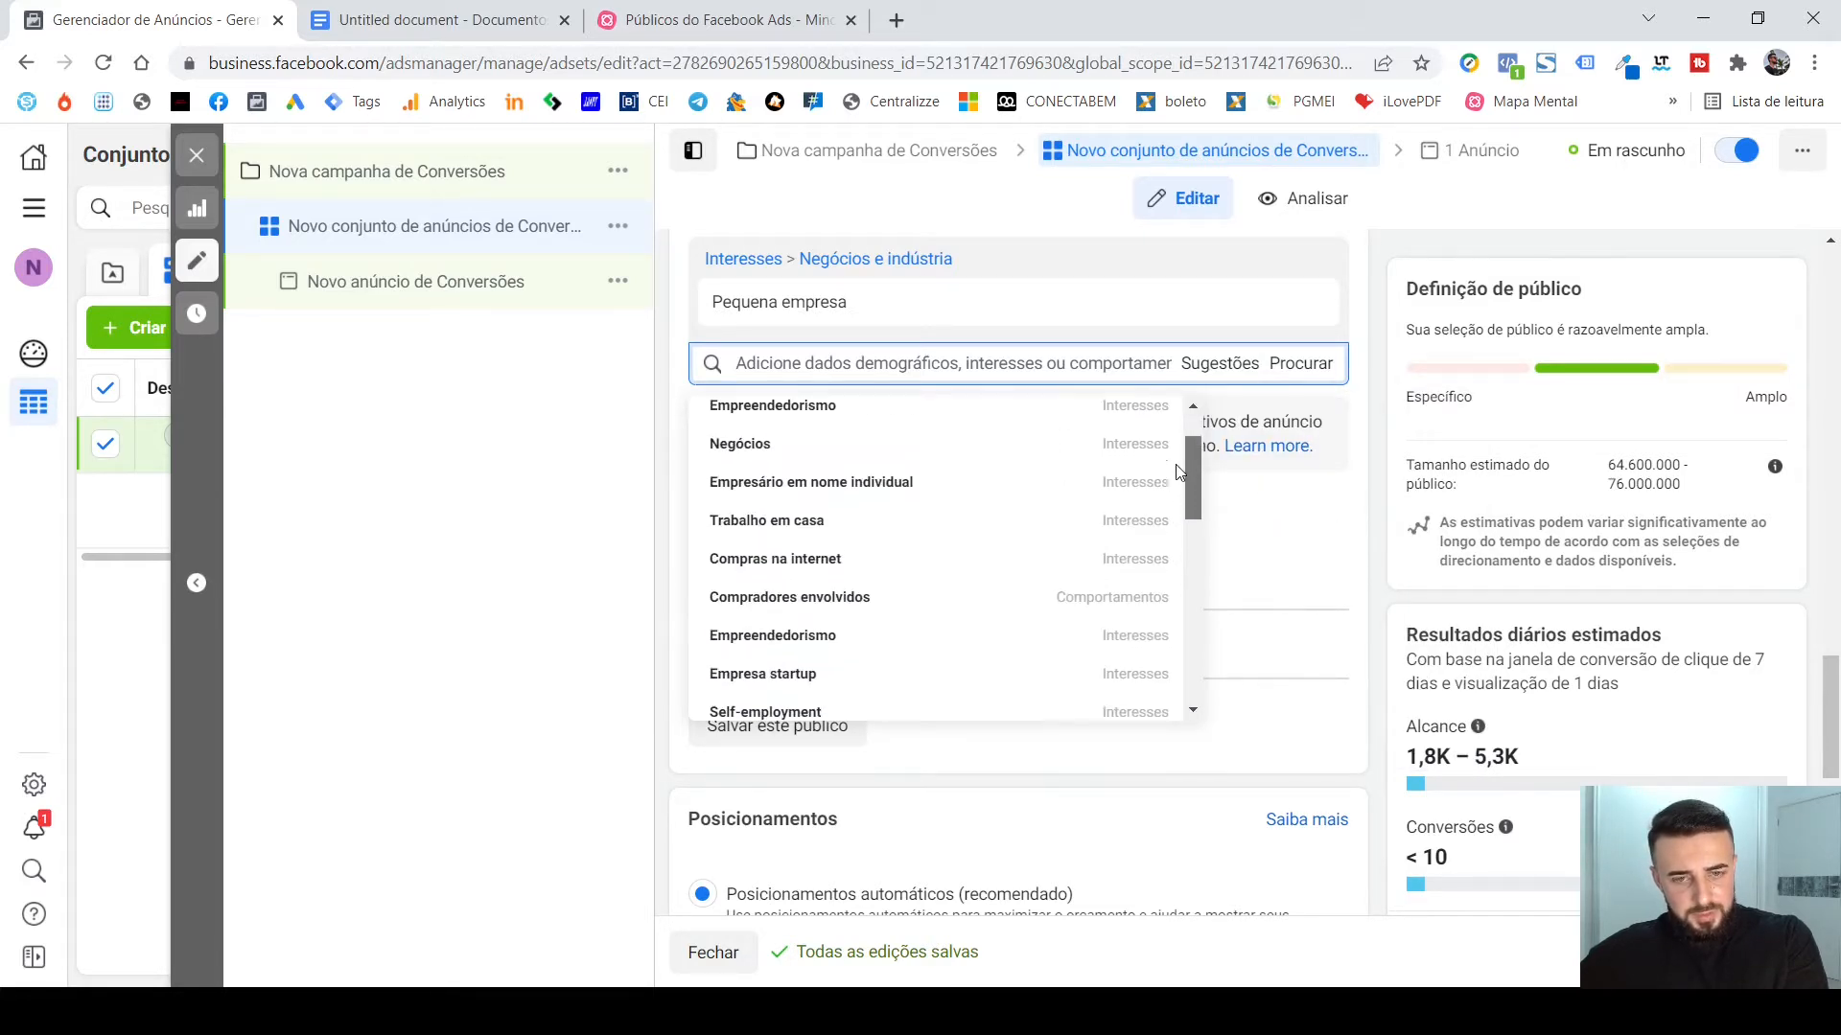
mouse_move(948, 479)
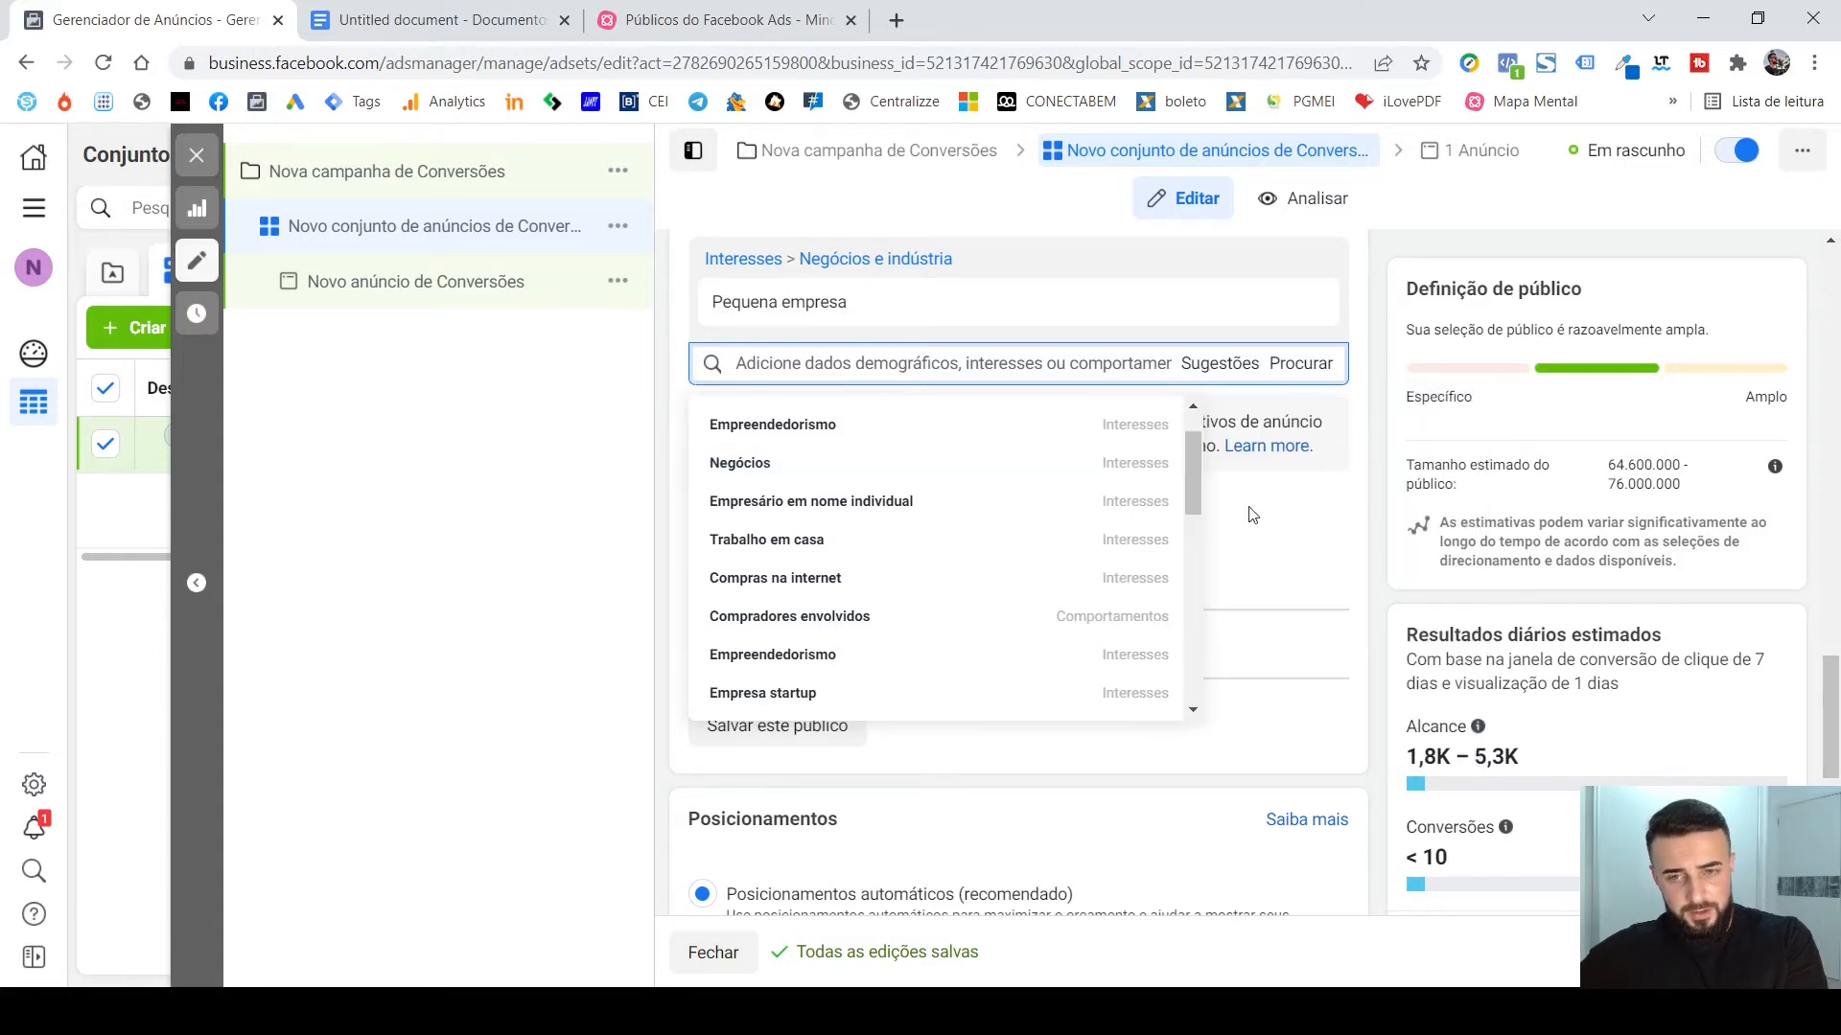
scroll(1199, 475, up, 1)
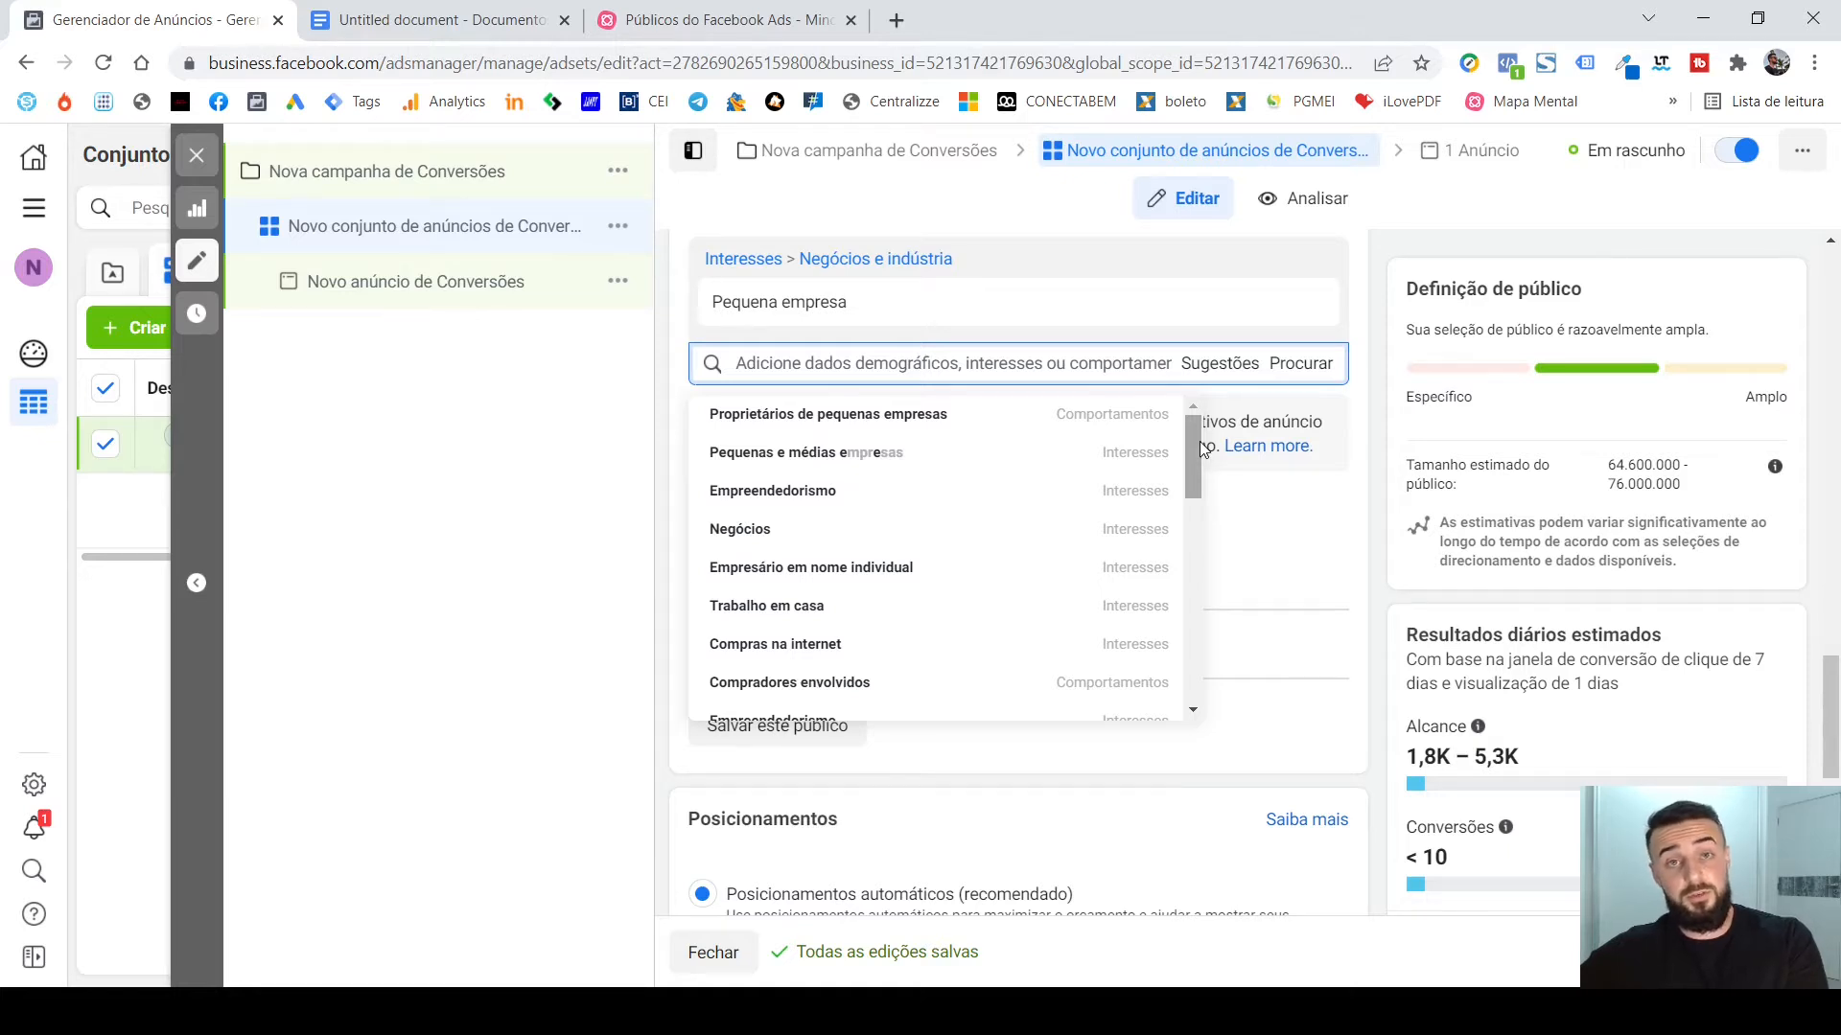
mouse_move(1201, 451)
mouse_down()
mouse_move(1192, 464)
mouse_move(1192, 432)
mouse_up()
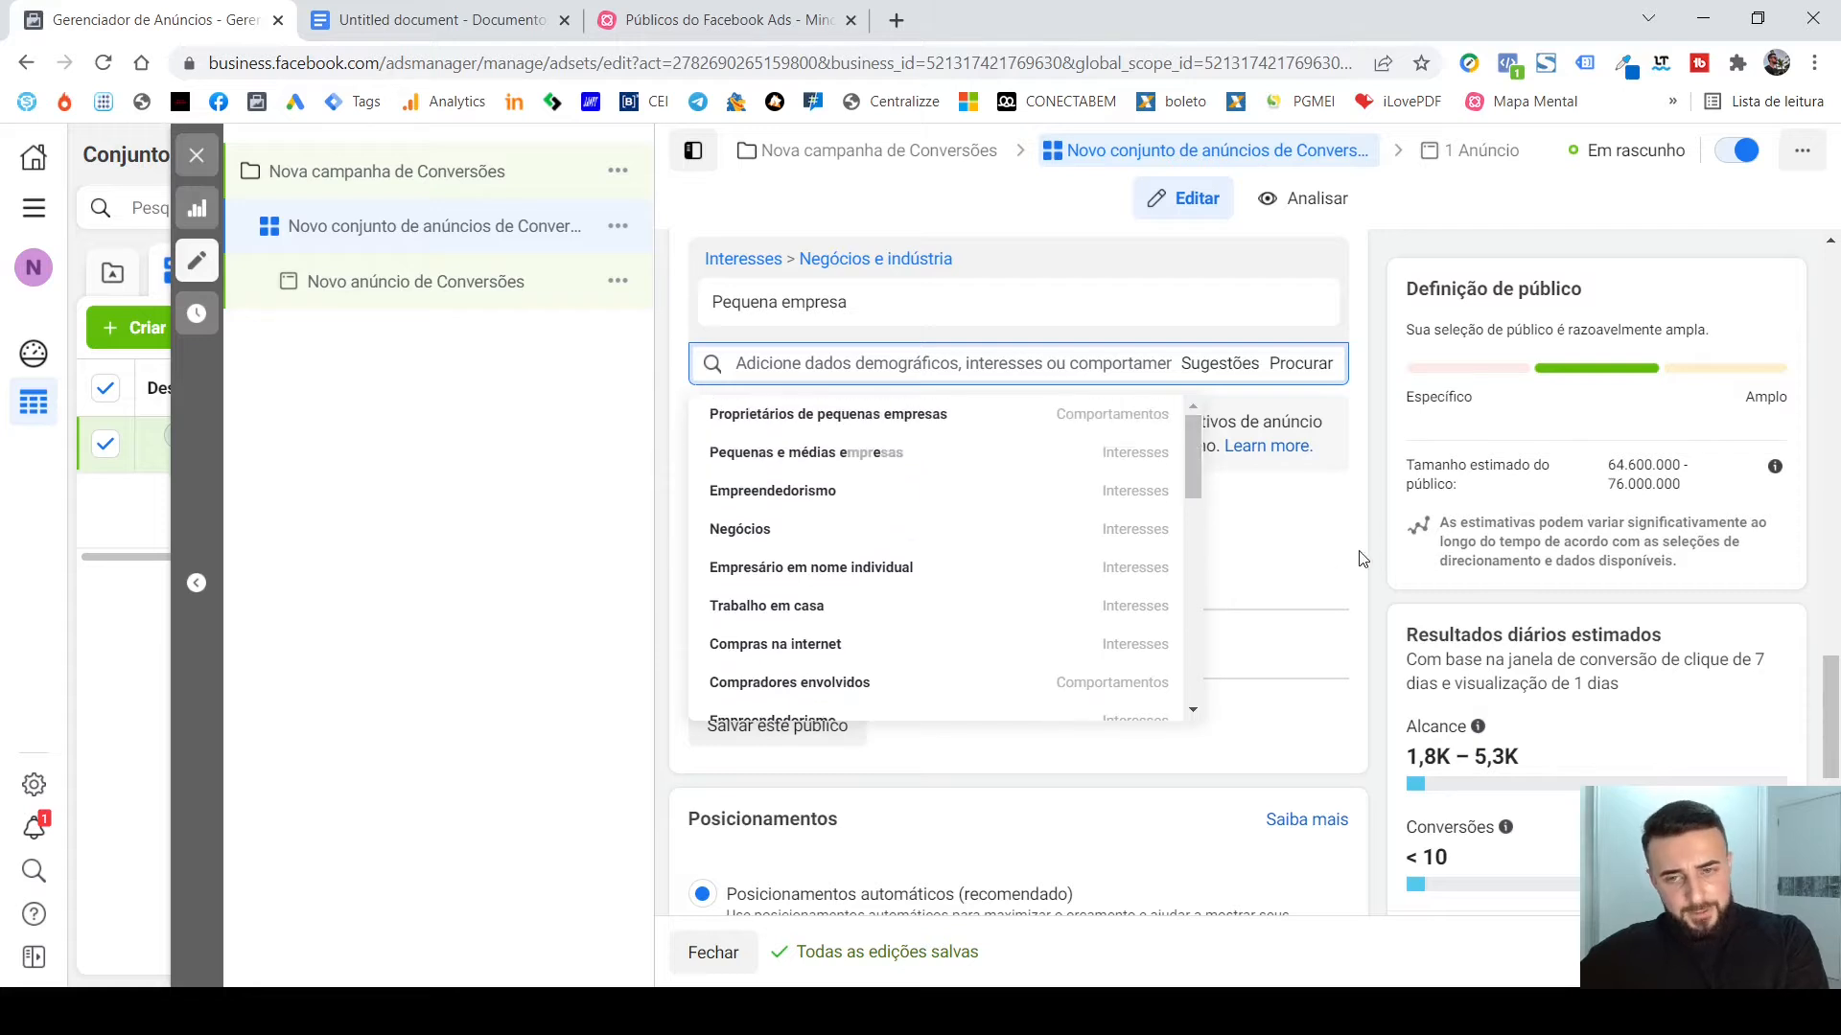
click(1376, 487)
Remove the Pequena empresa interest from the ad set's Direcionamento detalhado.
scroll(1377, 487, up, 8)
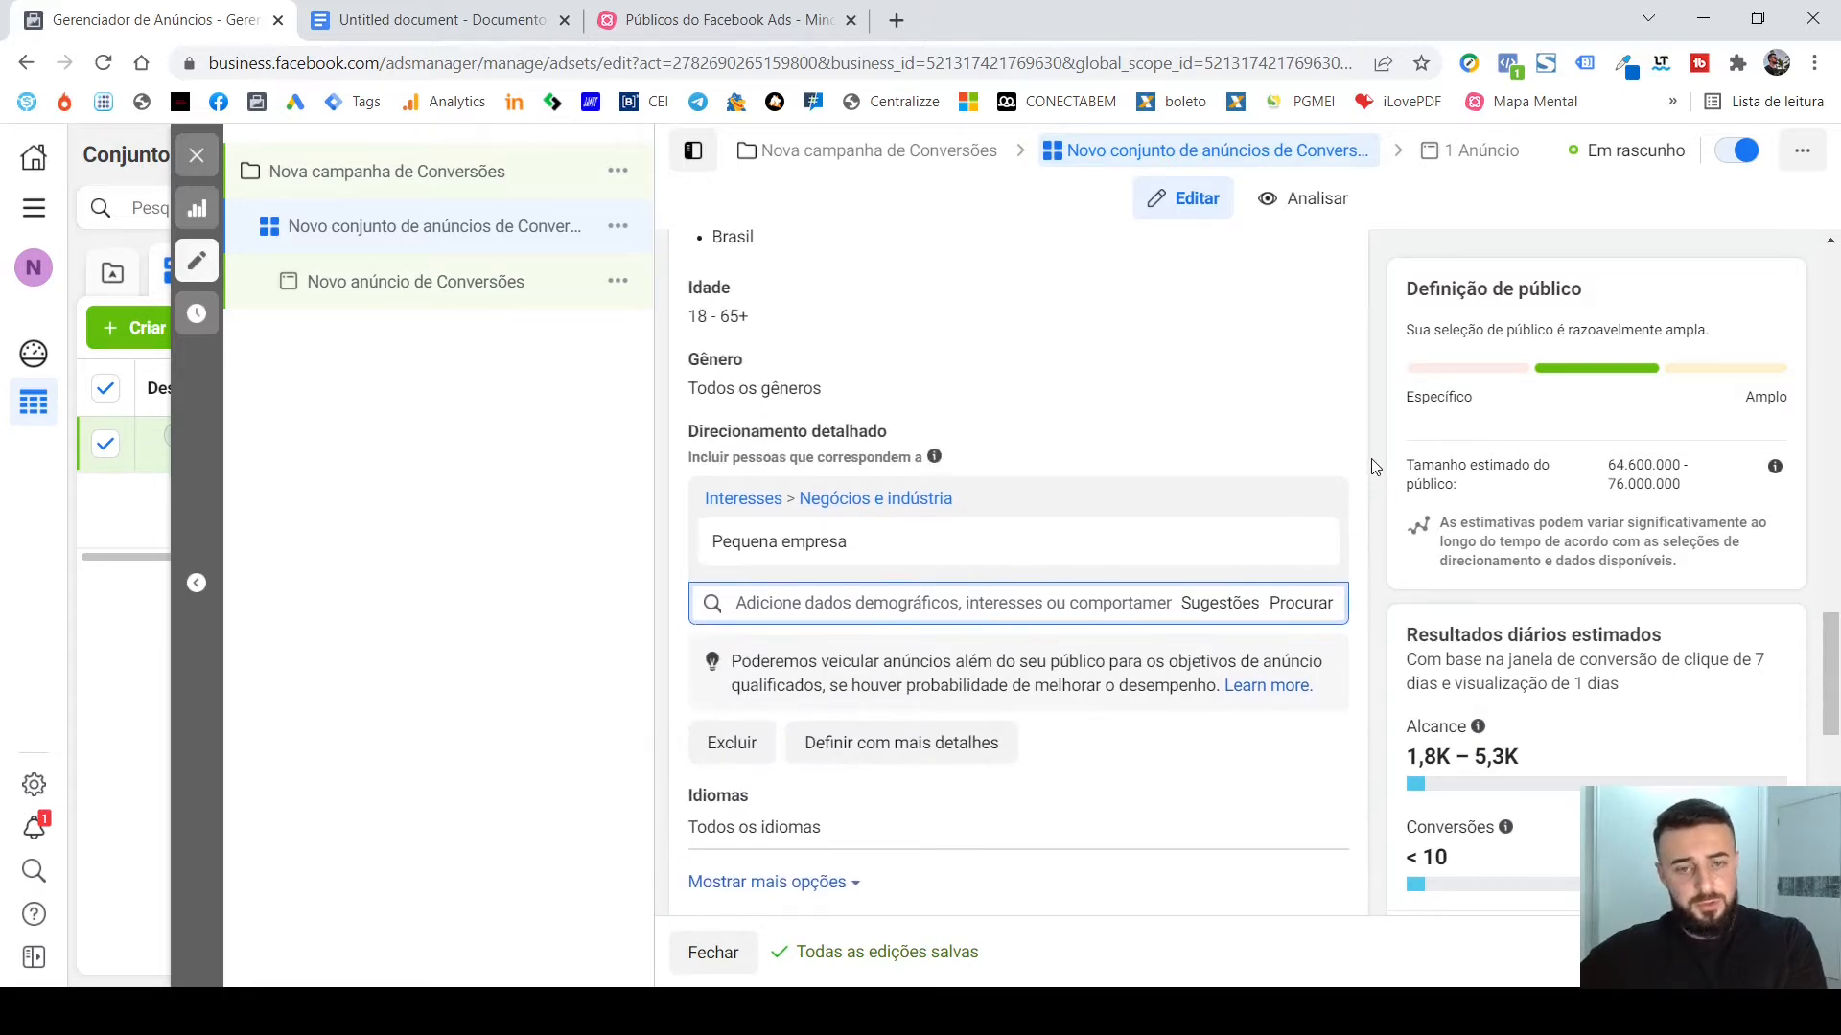
scroll(1377, 466, down, 3)
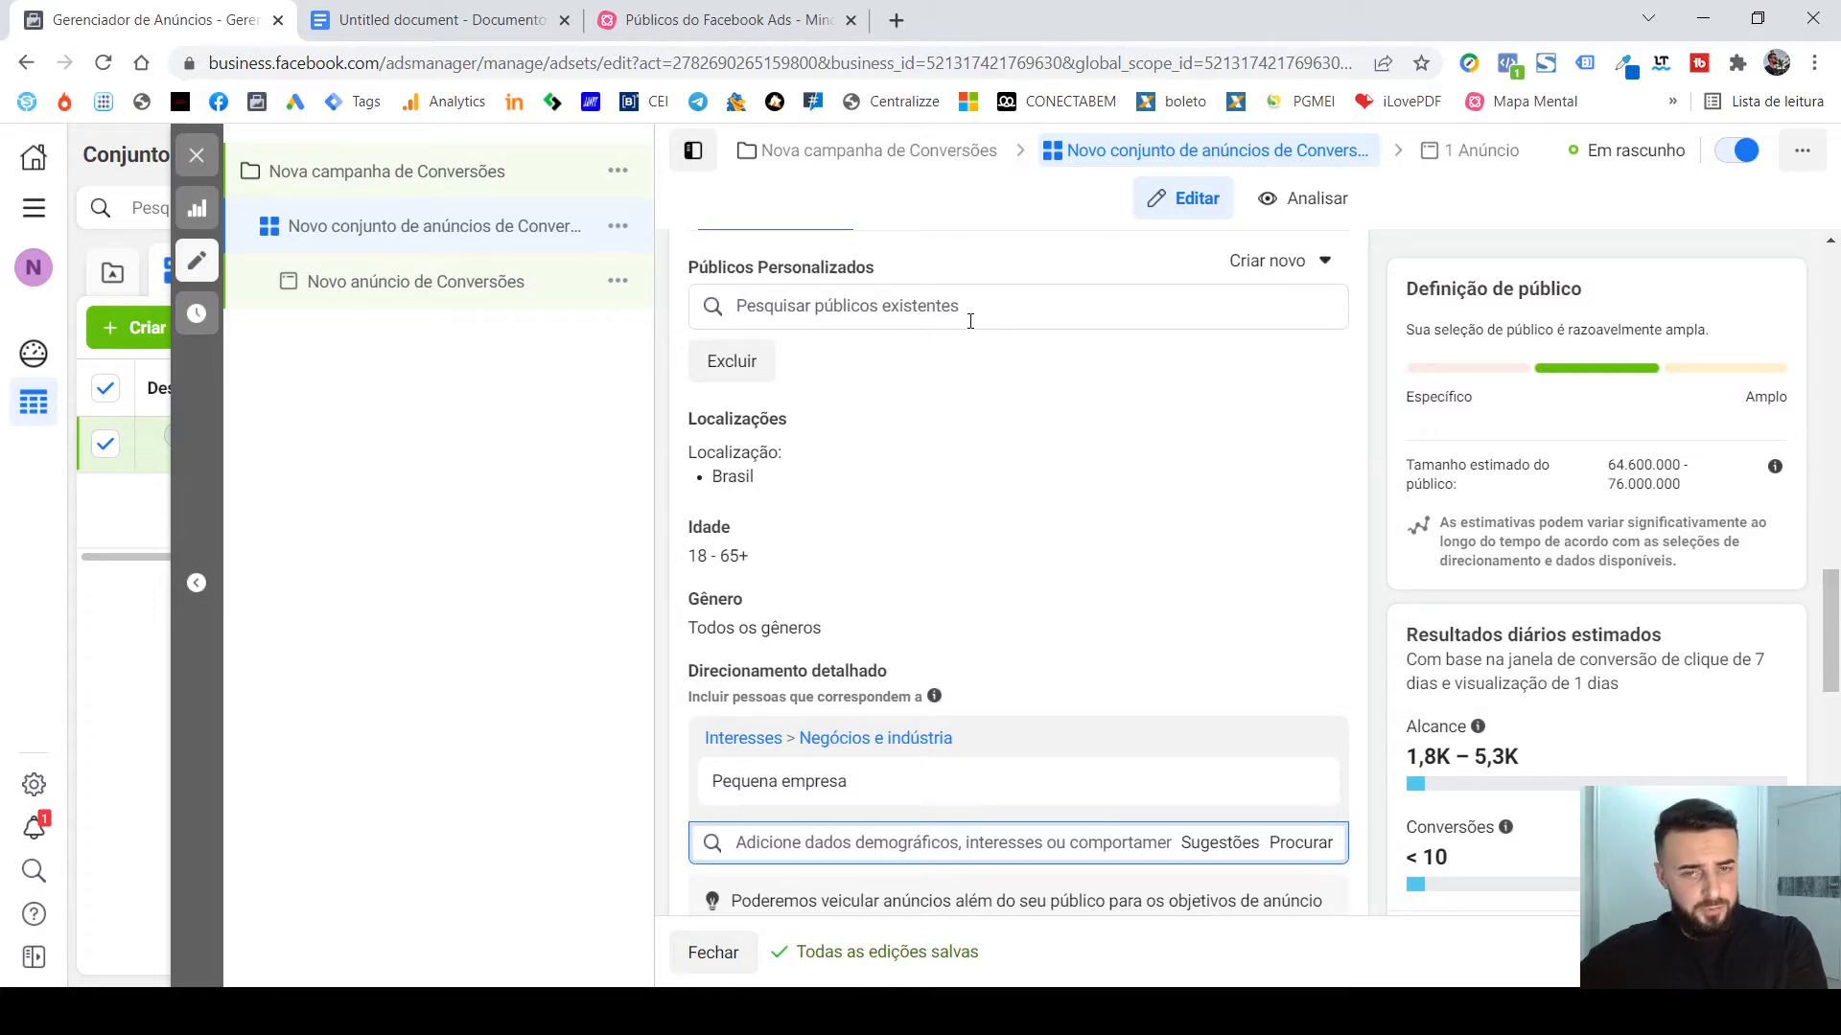
scroll(1064, 575, down, 3)
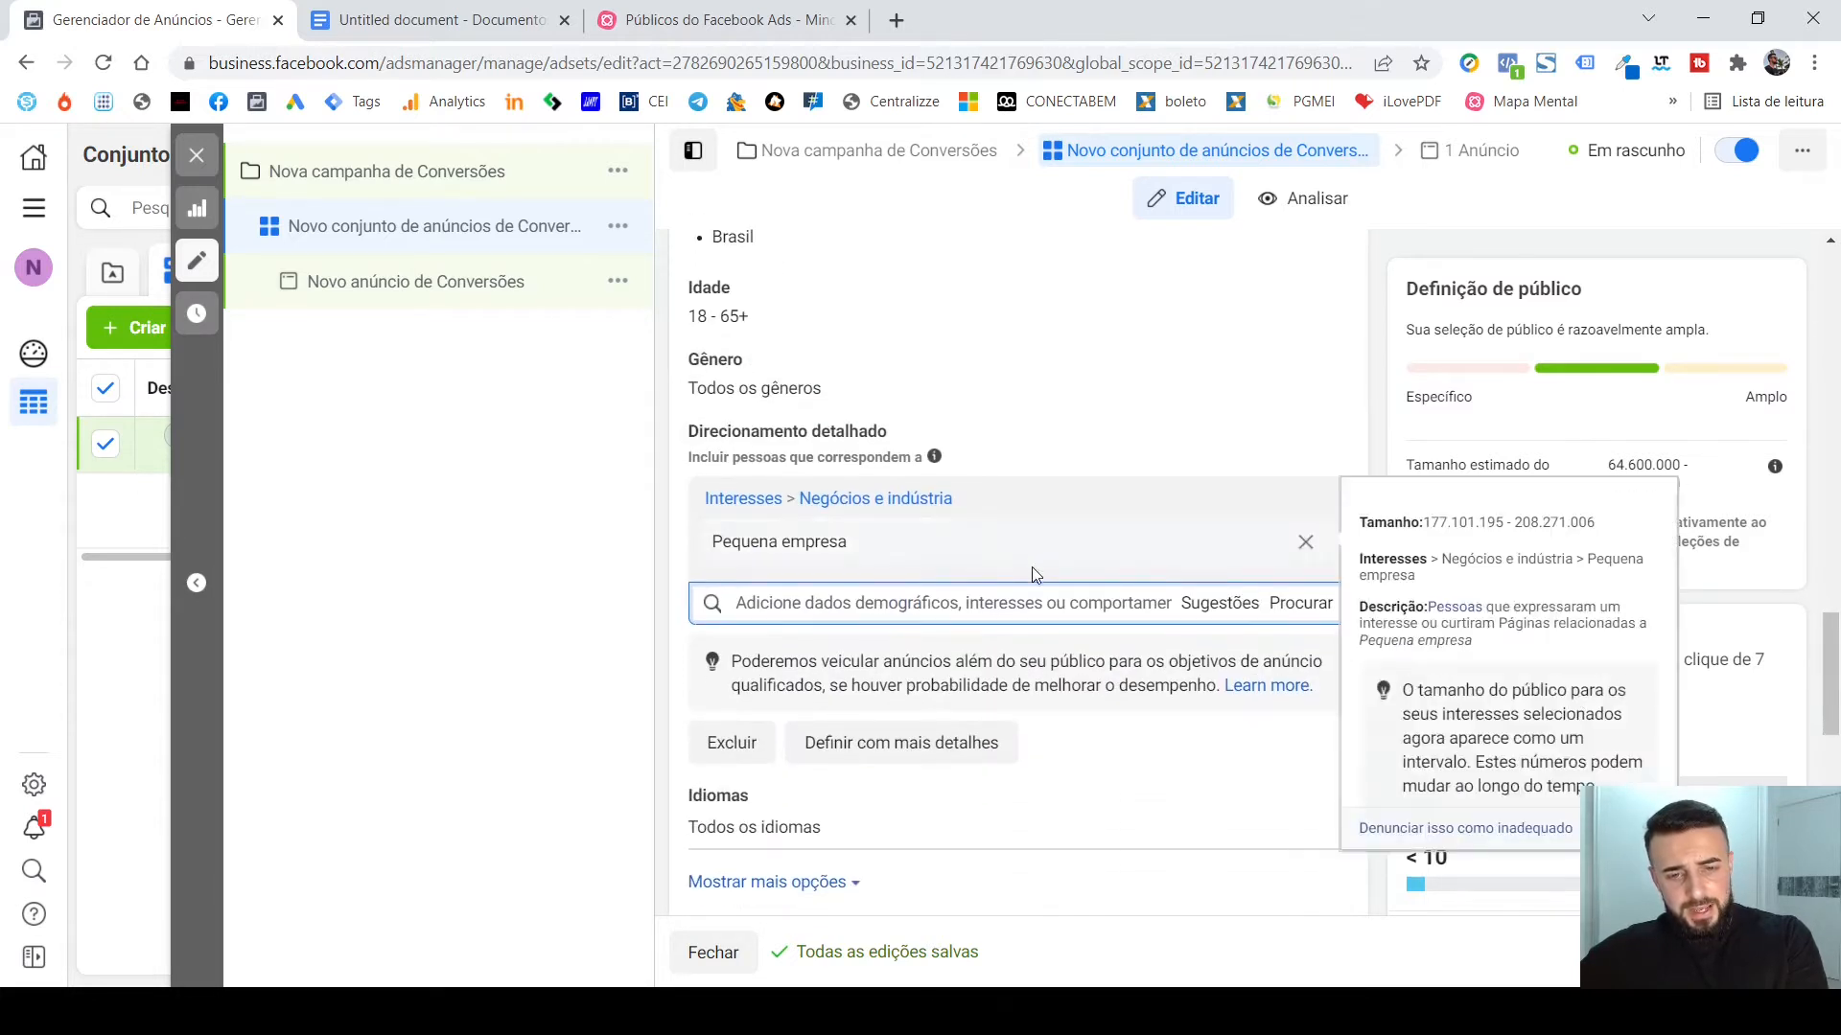
click(1299, 543)
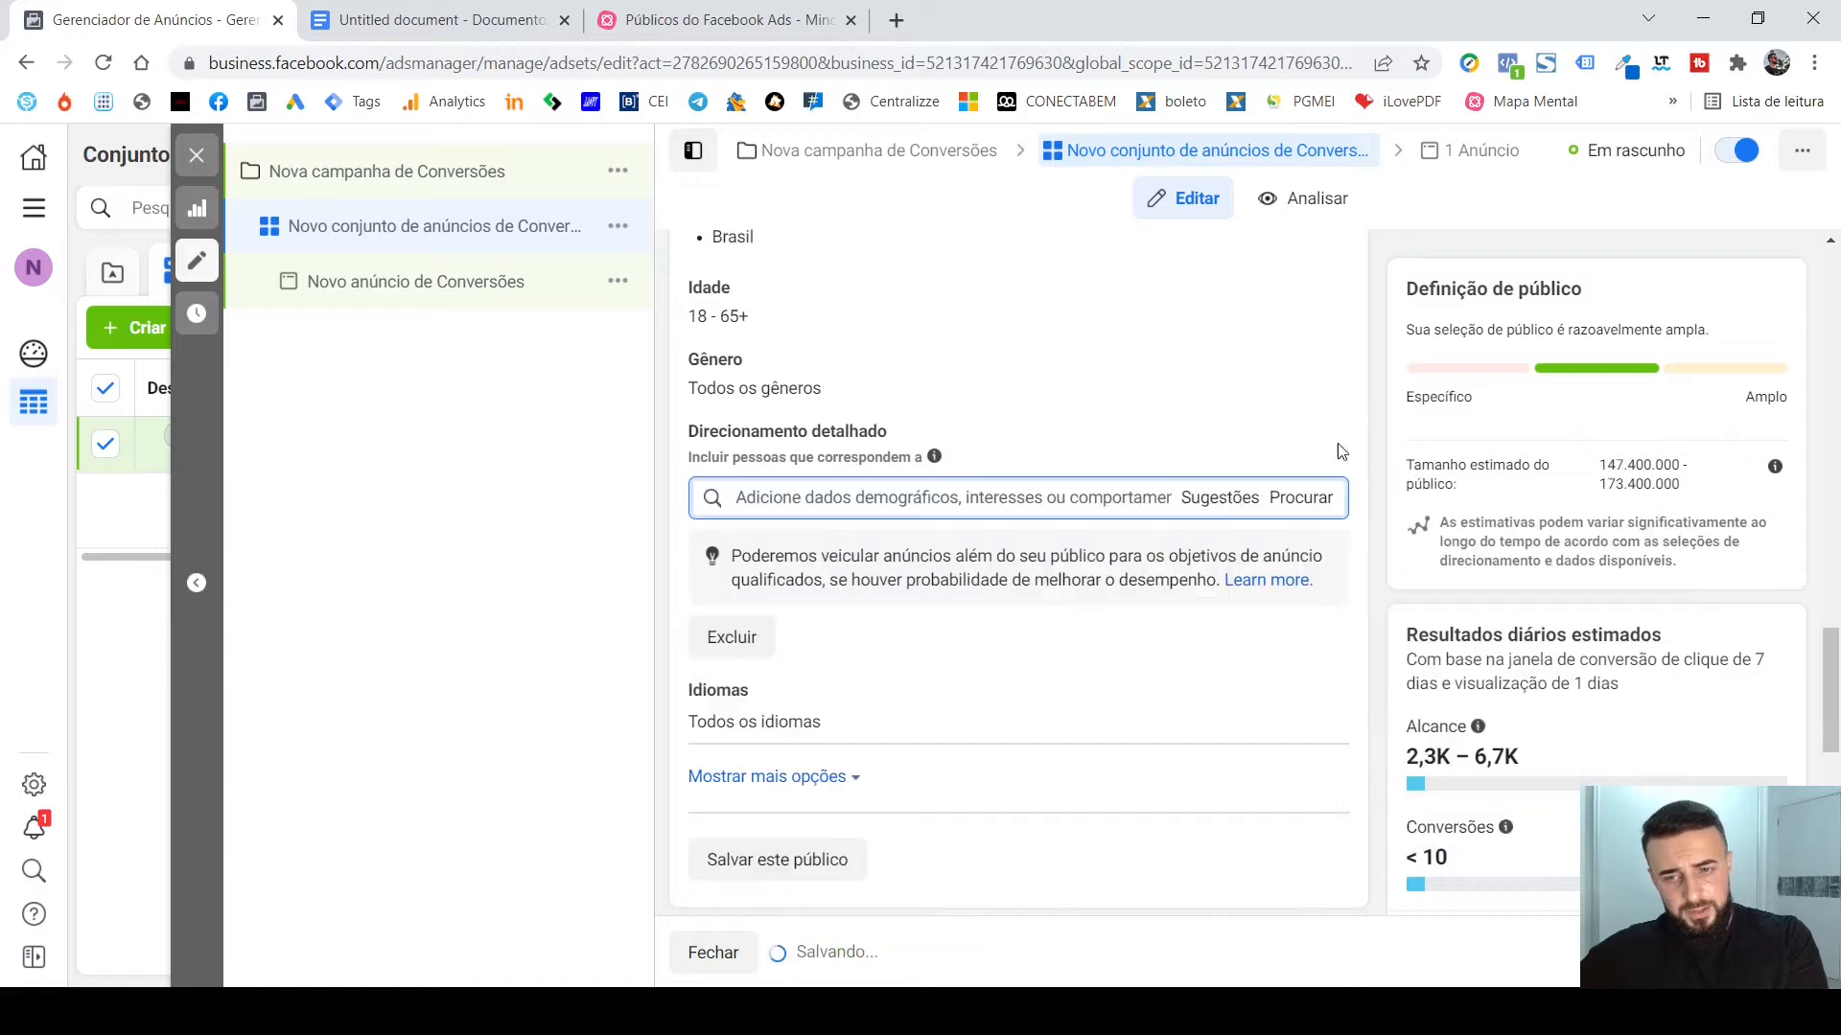
Compare the Públicos Personalizados and Direcionamento detalhado areas of the ad set's audience settings.
scroll(1077, 325, up, 3)
scroll(1274, 460, down, 2)
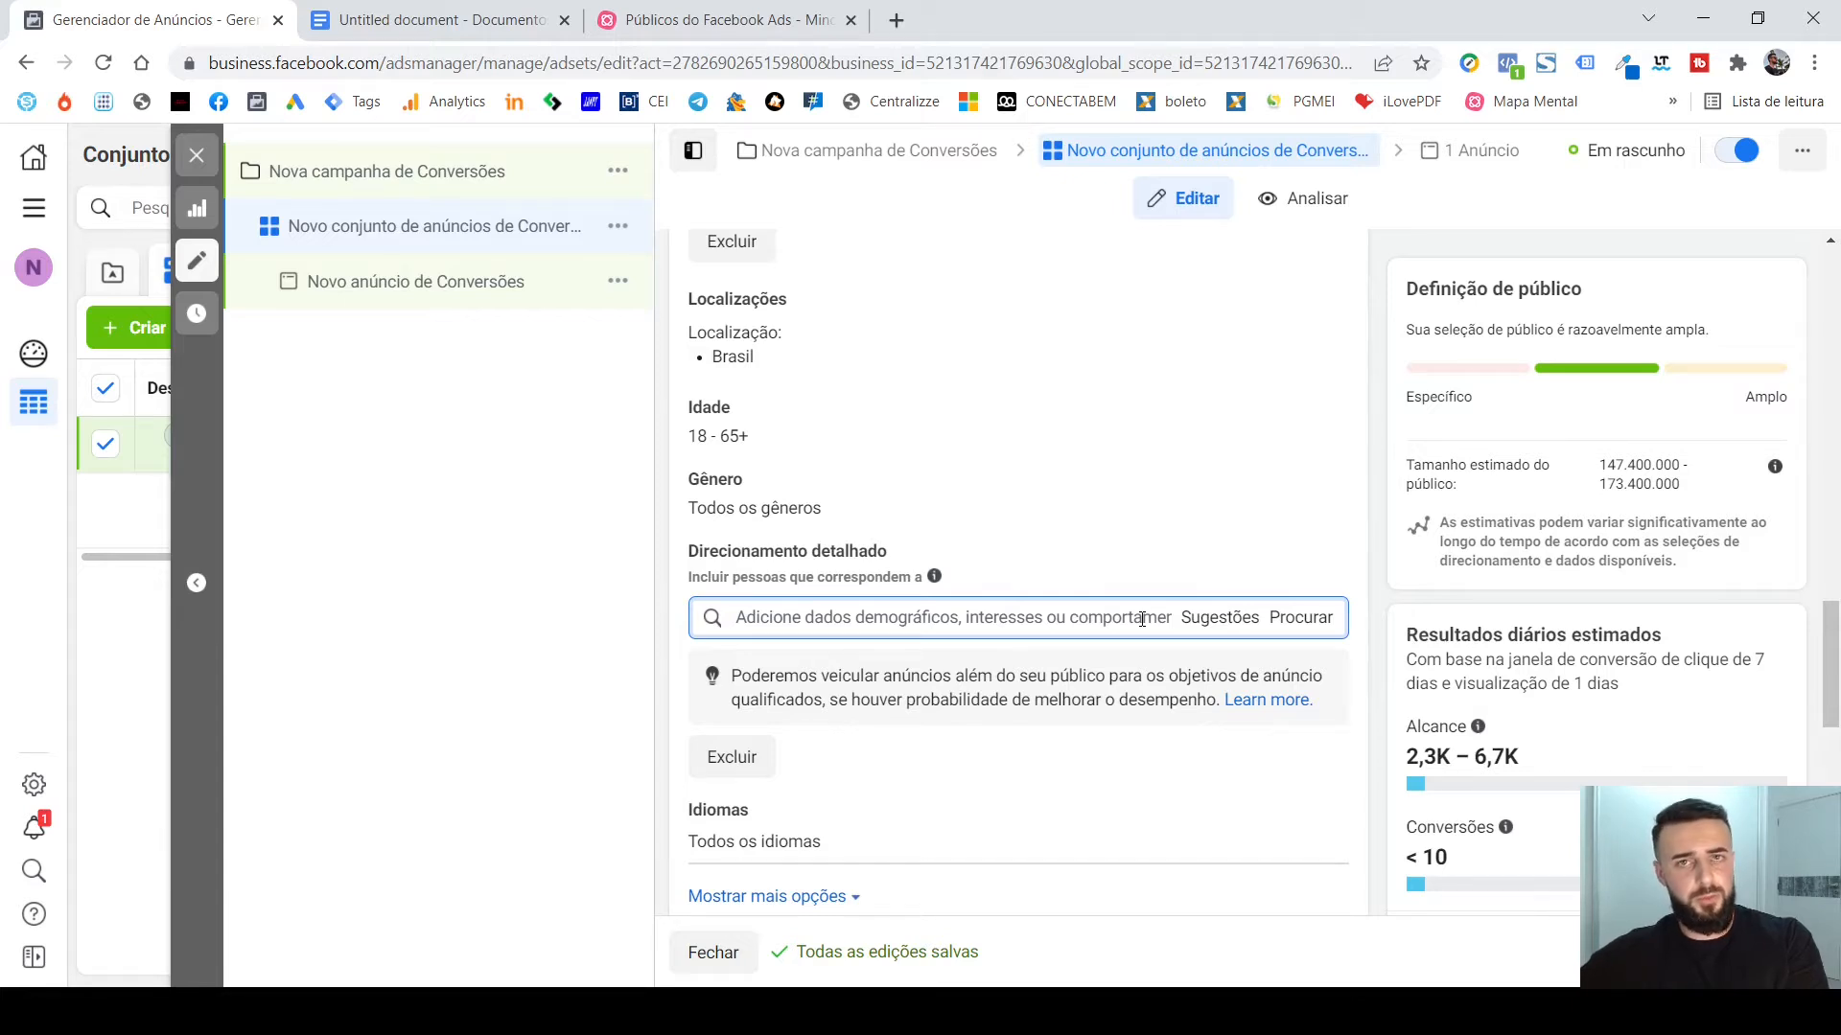
scroll(1147, 547, up, 3)
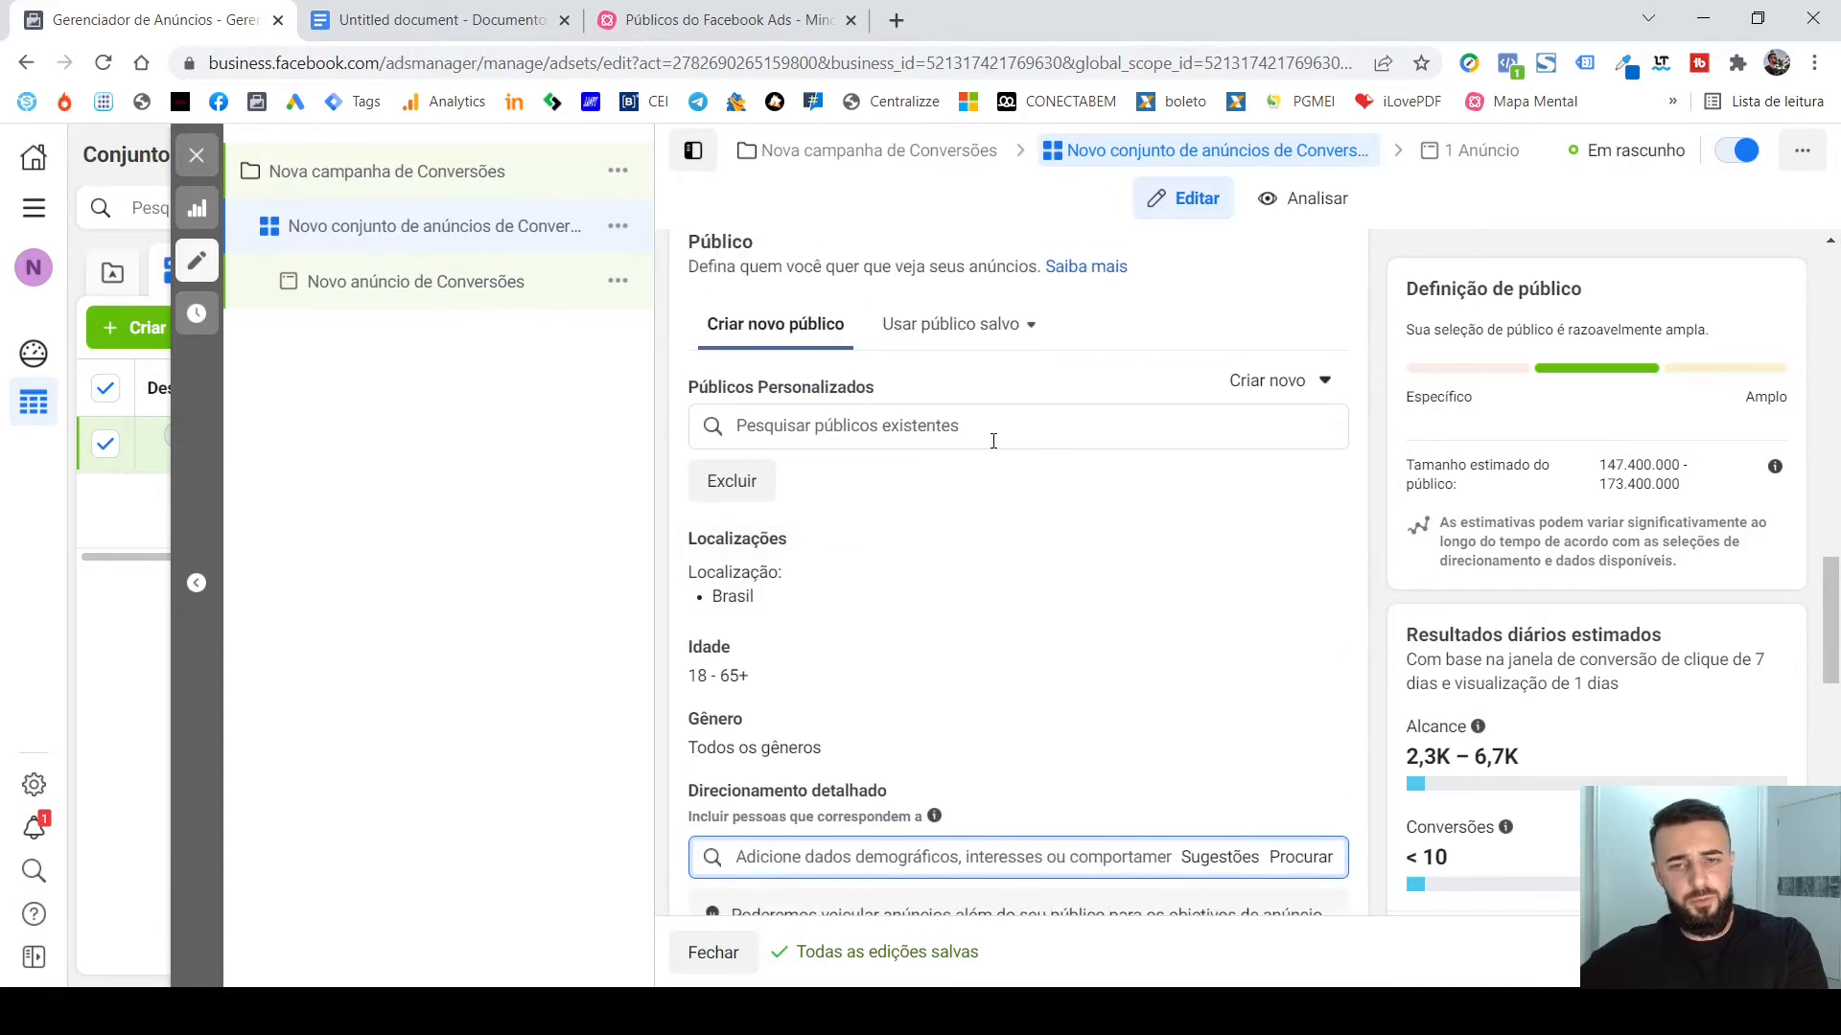
scroll(986, 422, down, 4)
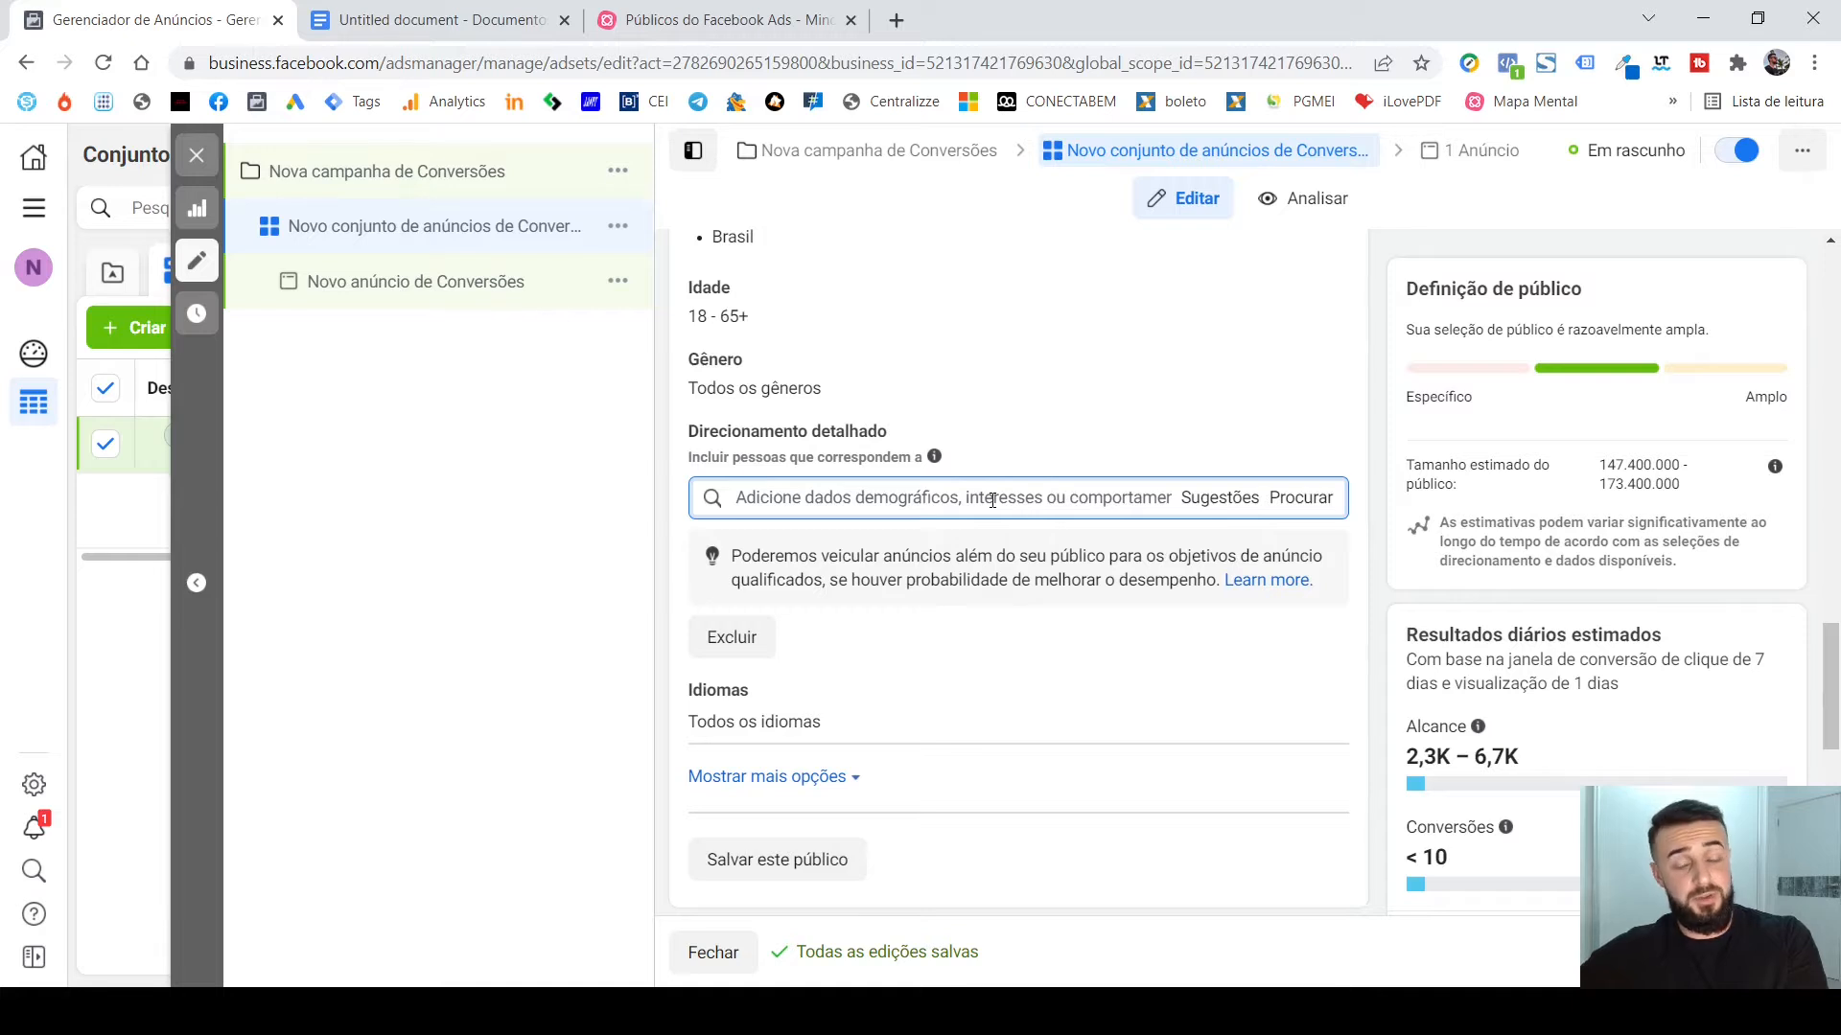
scroll(992, 500, up, 3)
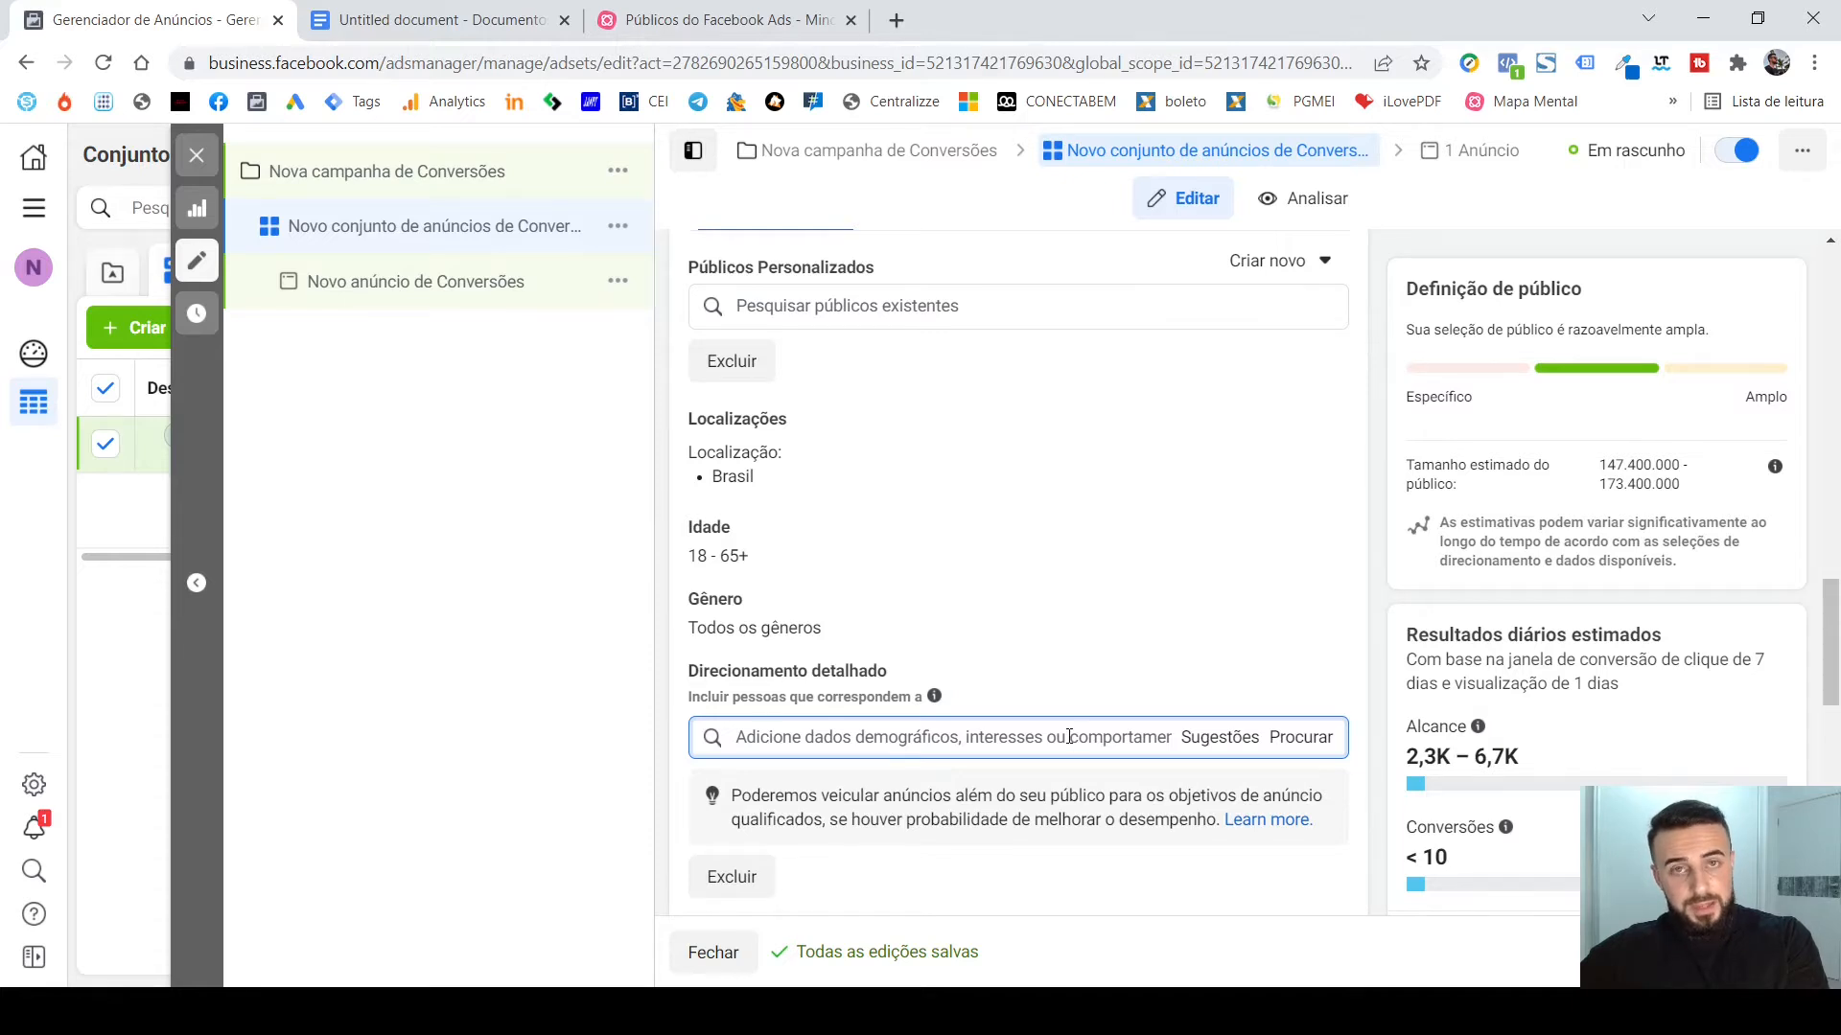
Close the ad set editor and open the Públicos tool from the list of all tools.
scroll(1371, 551, down, 1)
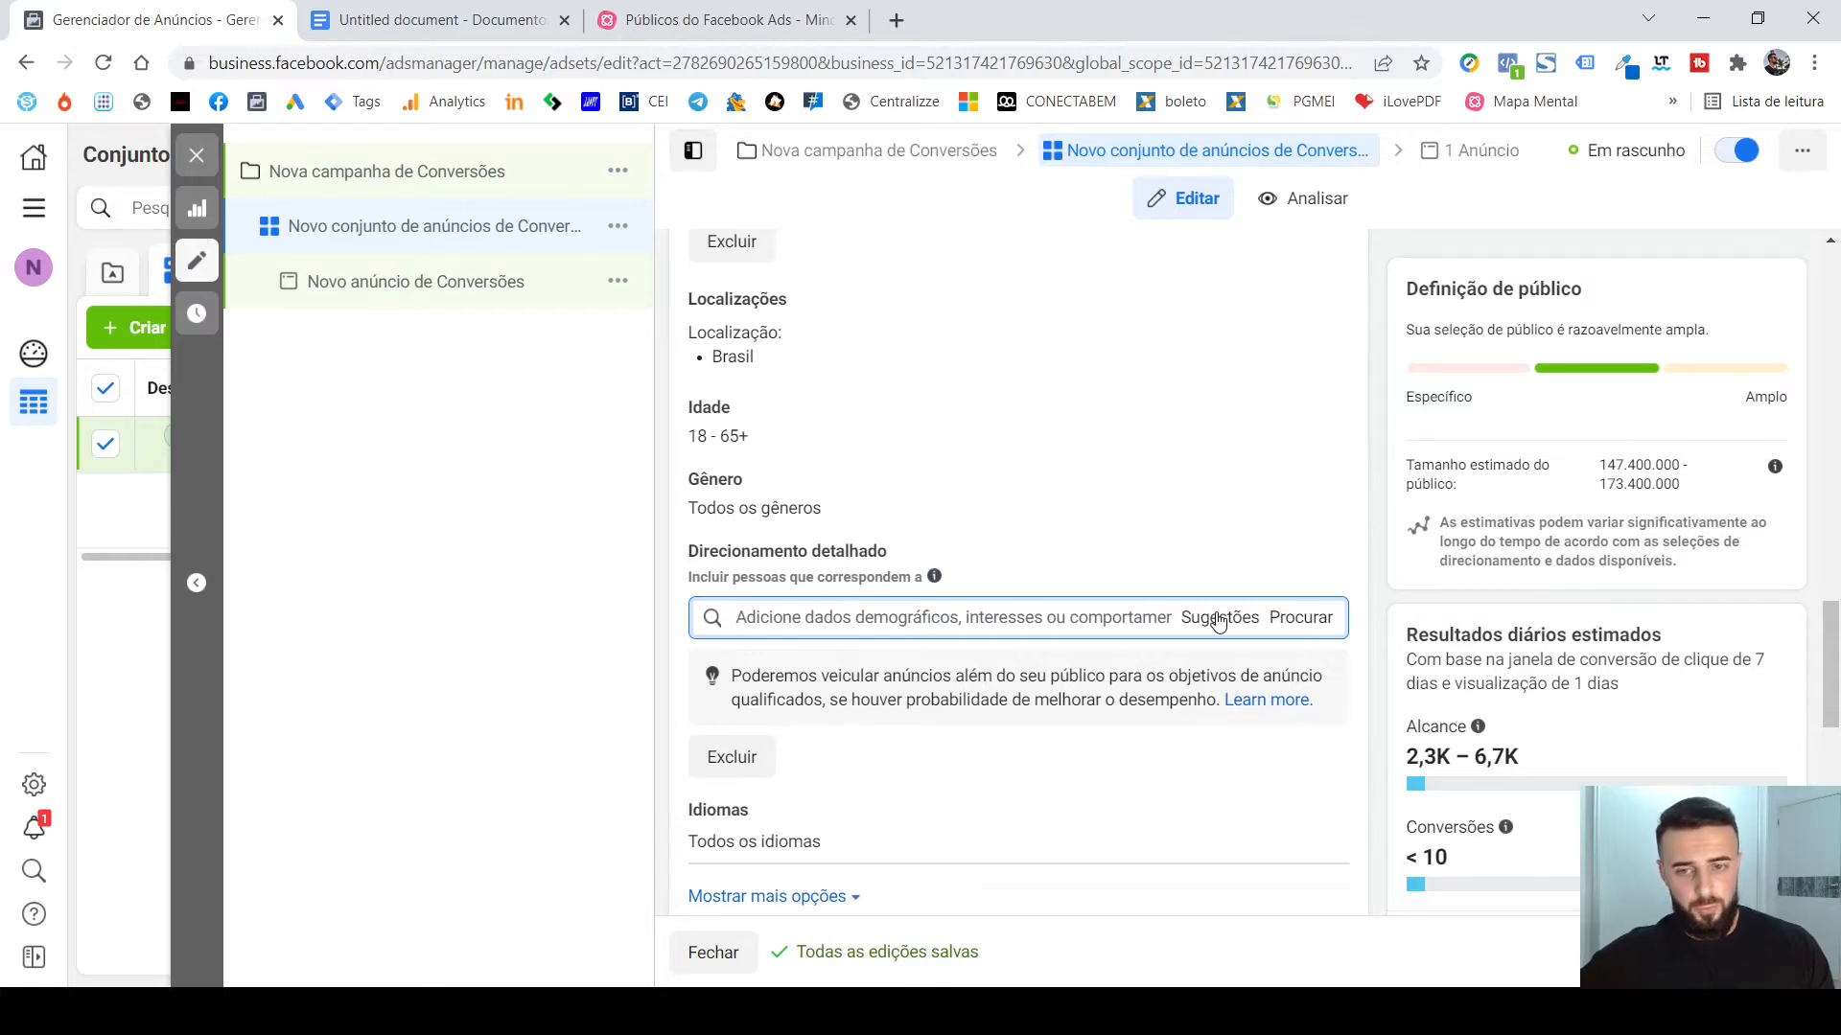
scroll(1307, 534, up, 1)
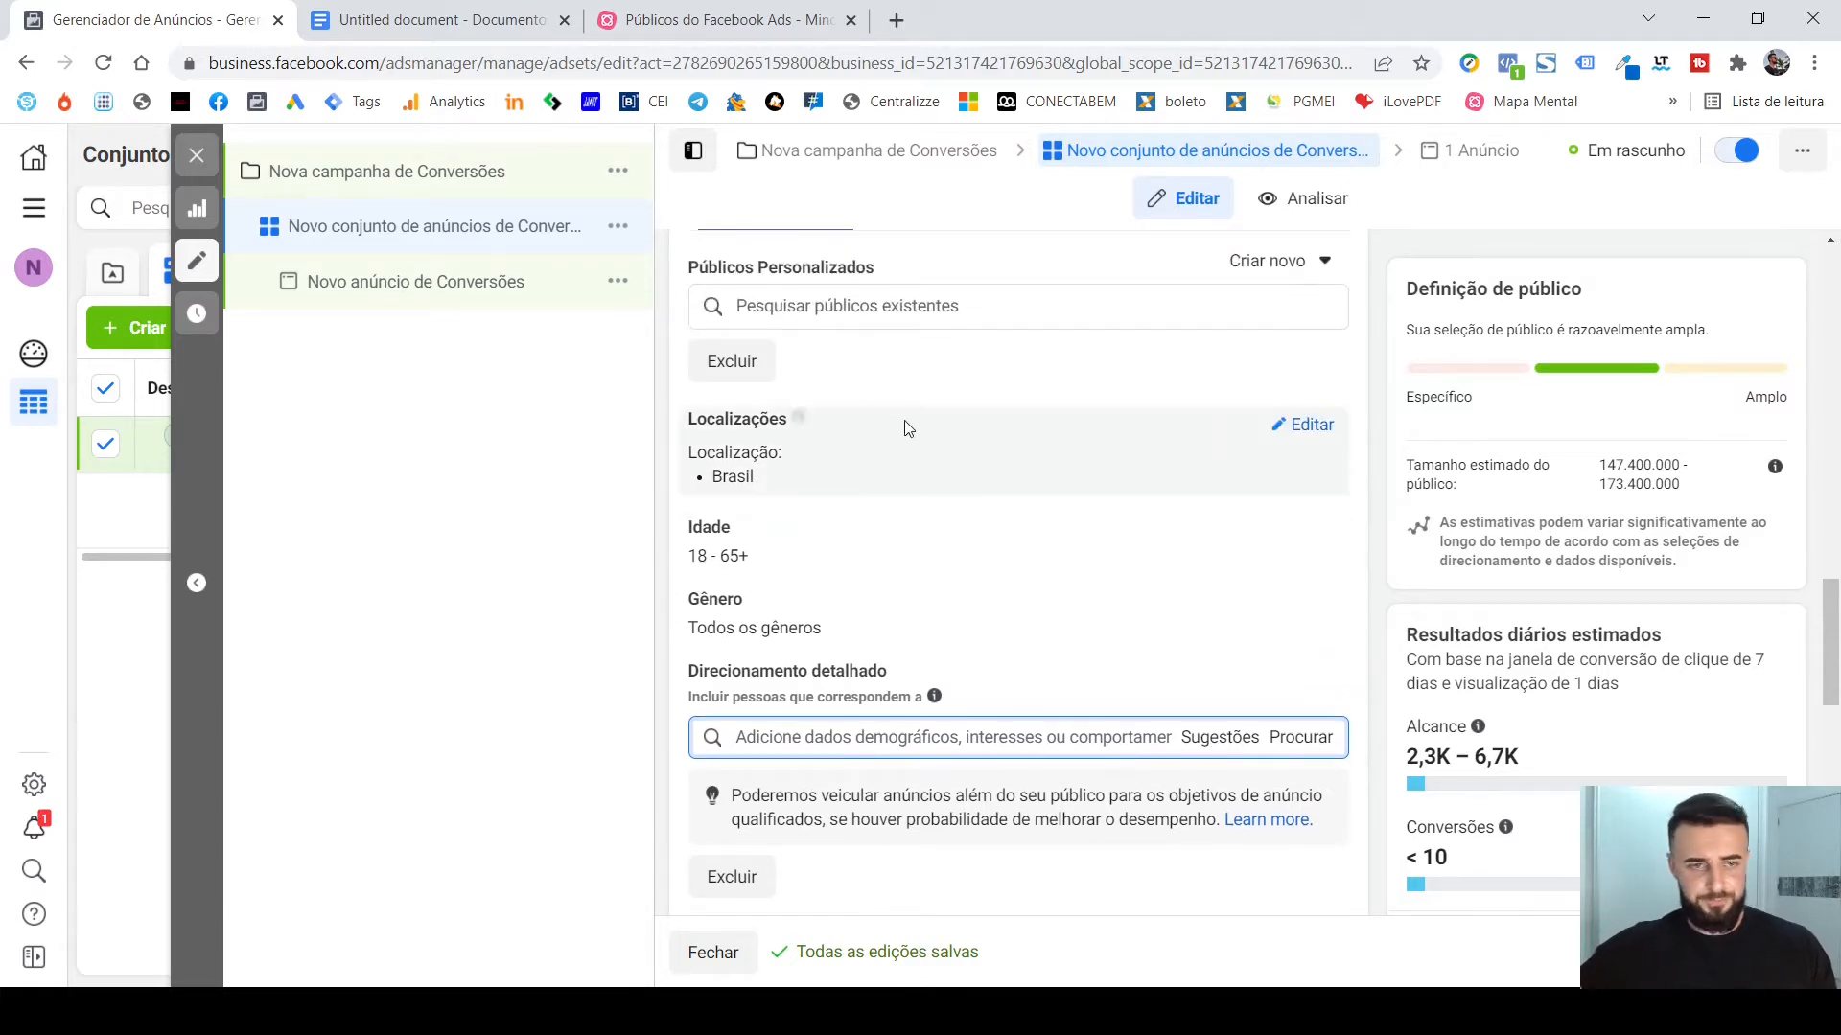
click(188, 163)
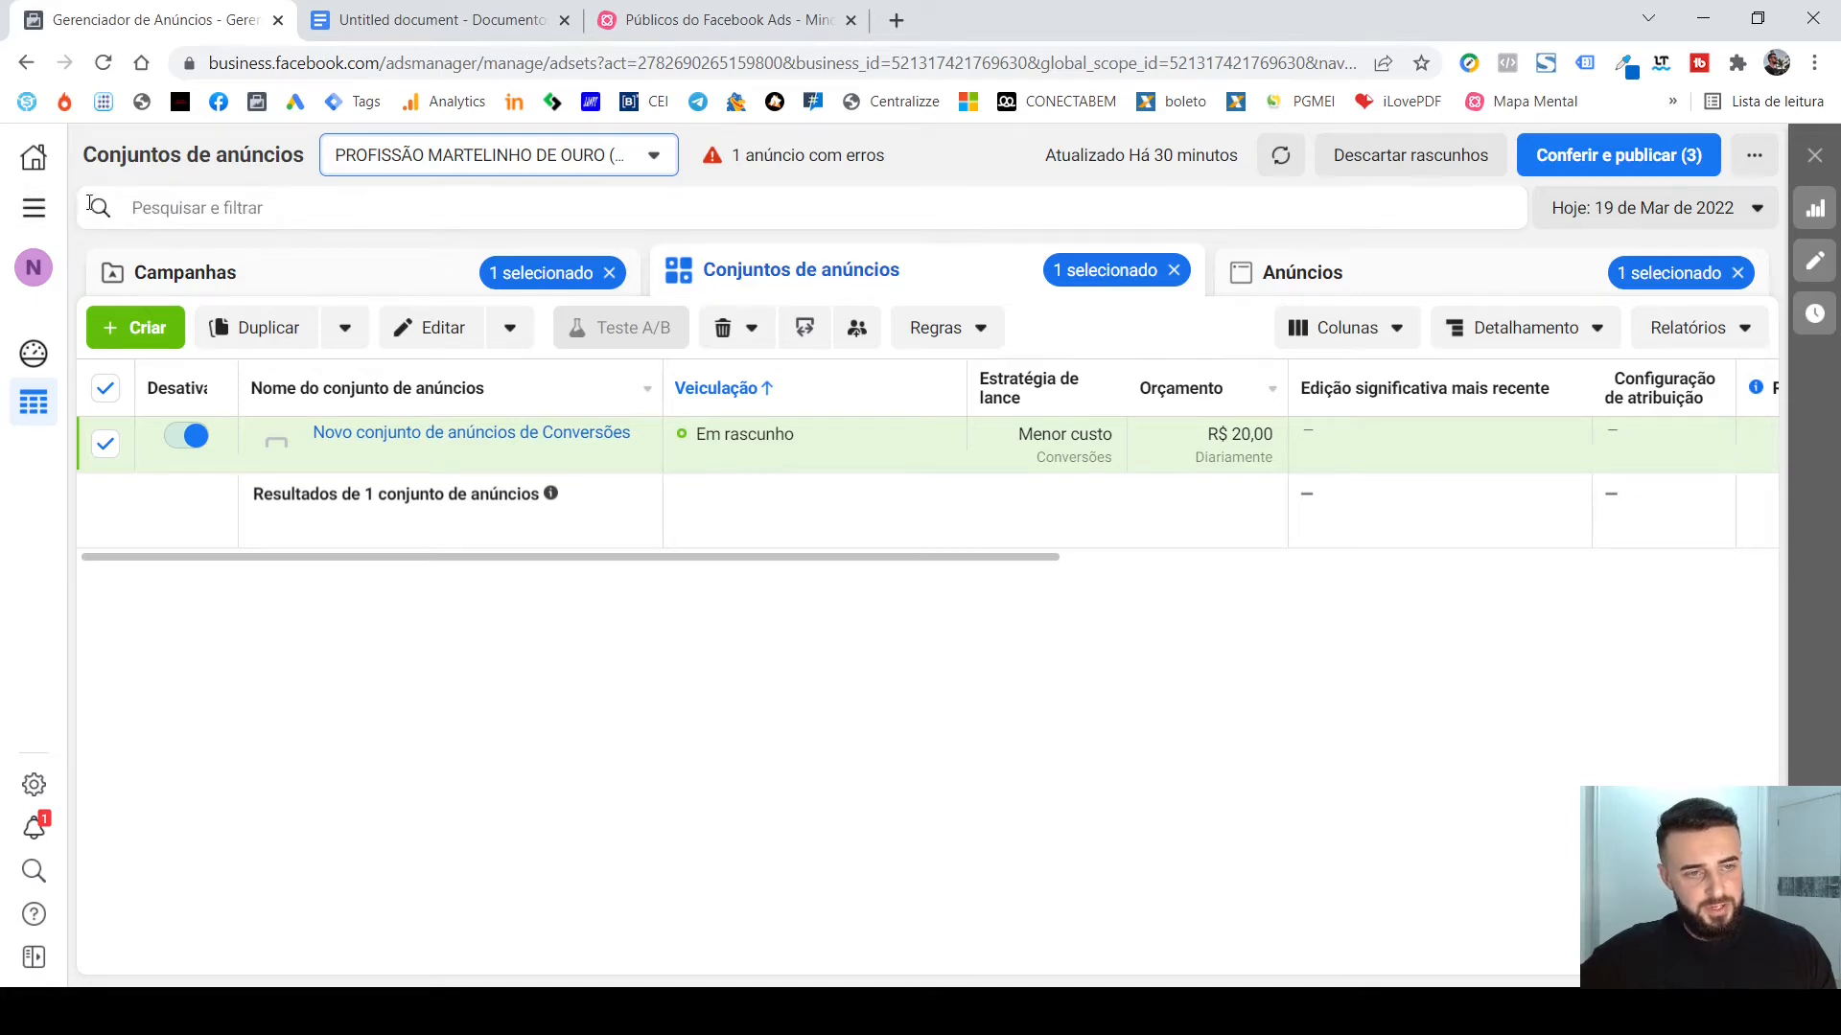
click(33, 208)
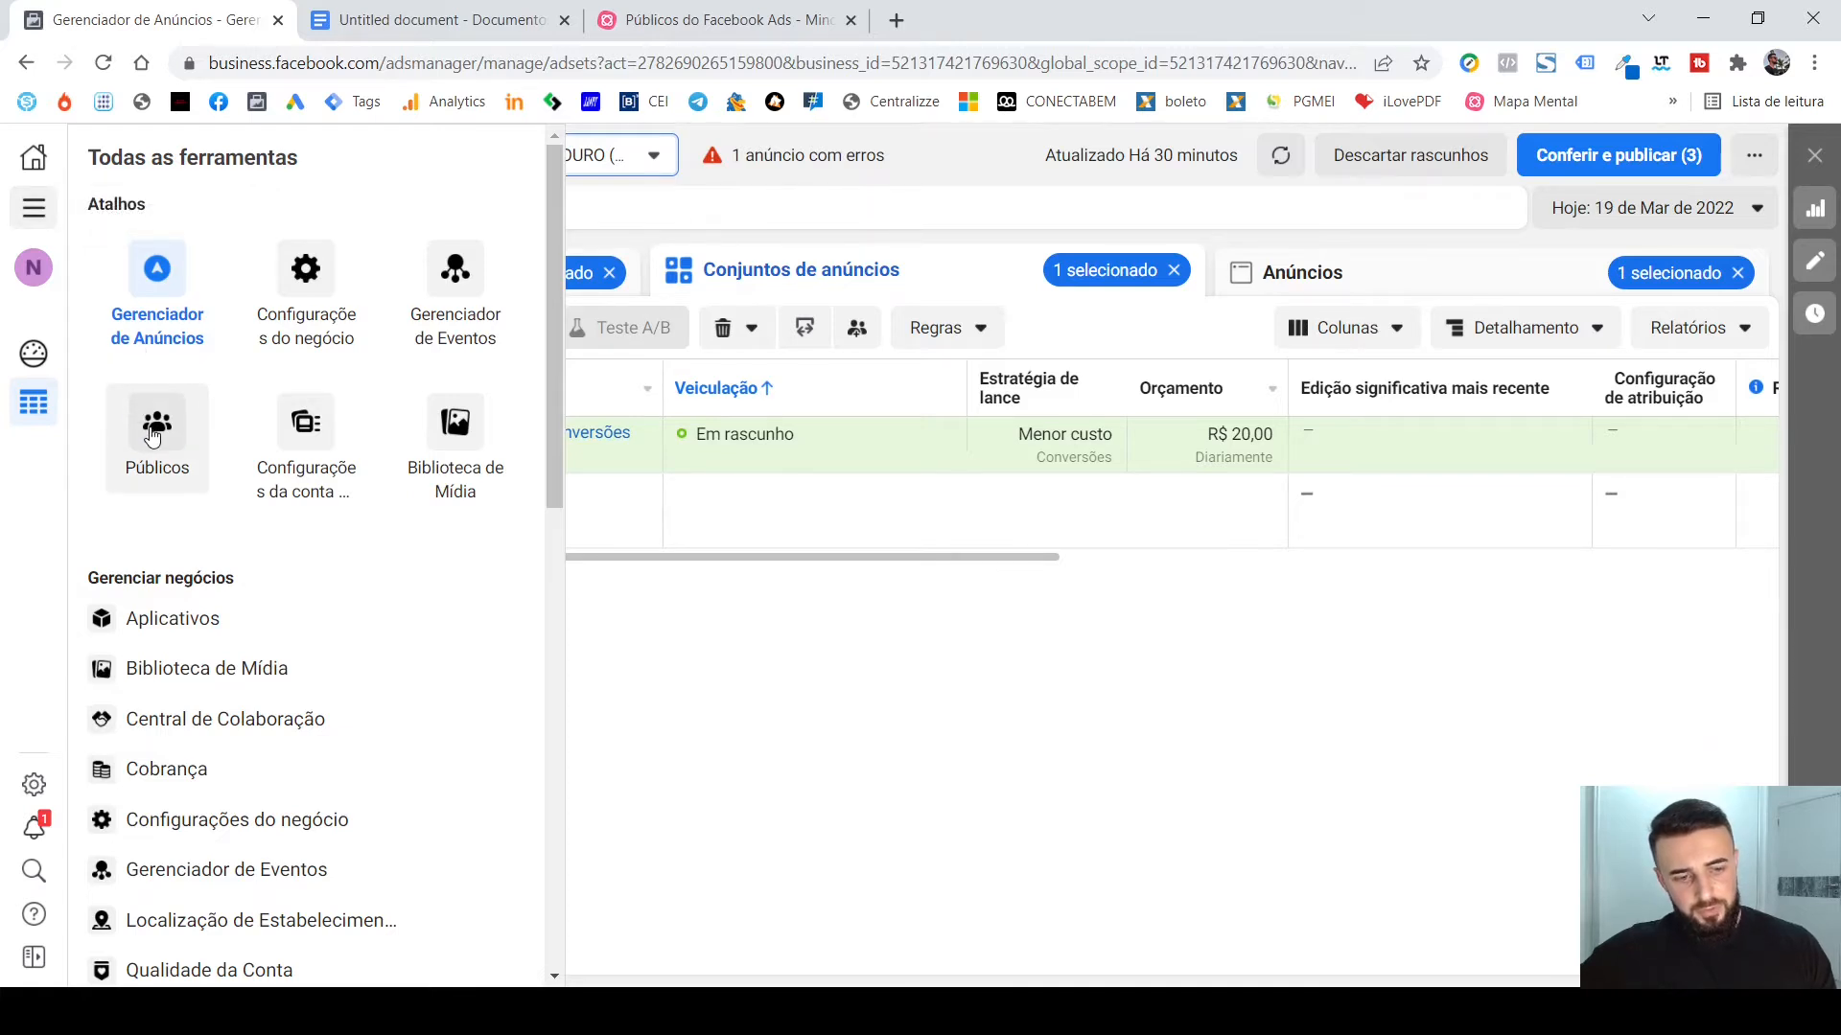
scroll(378, 609, down, 7)
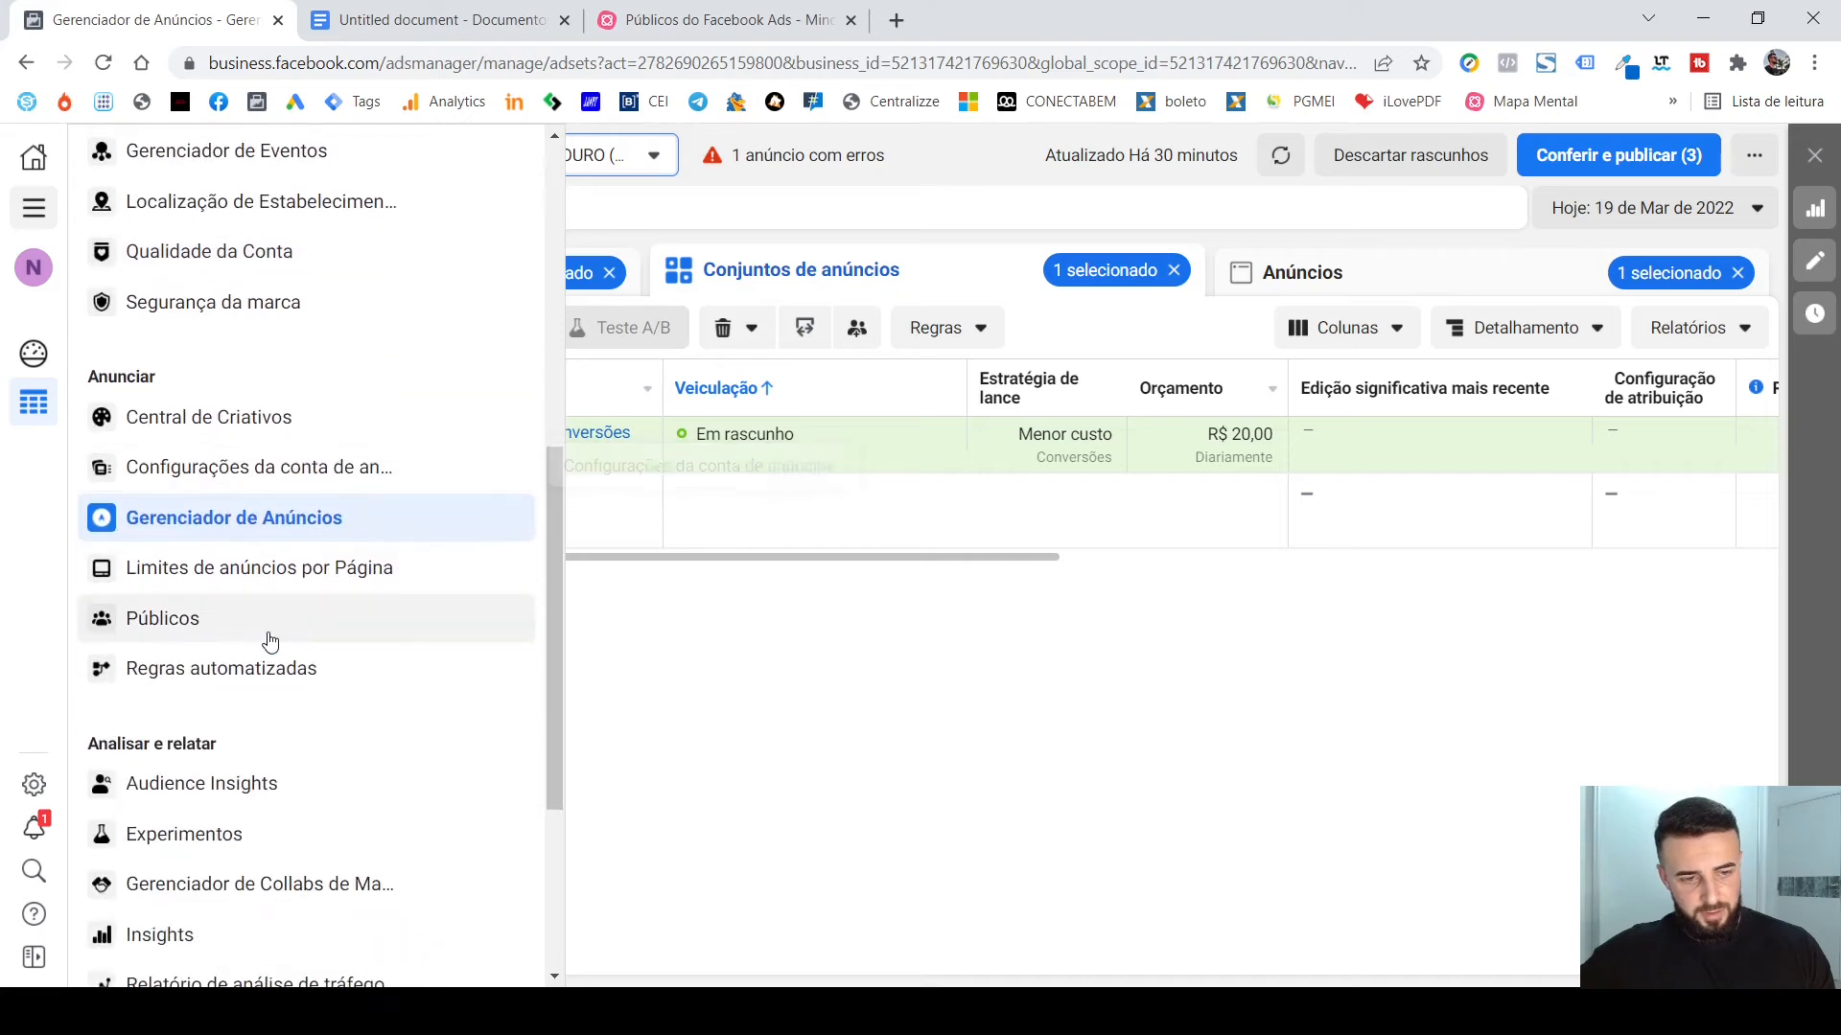
scroll(261, 630, up, 7)
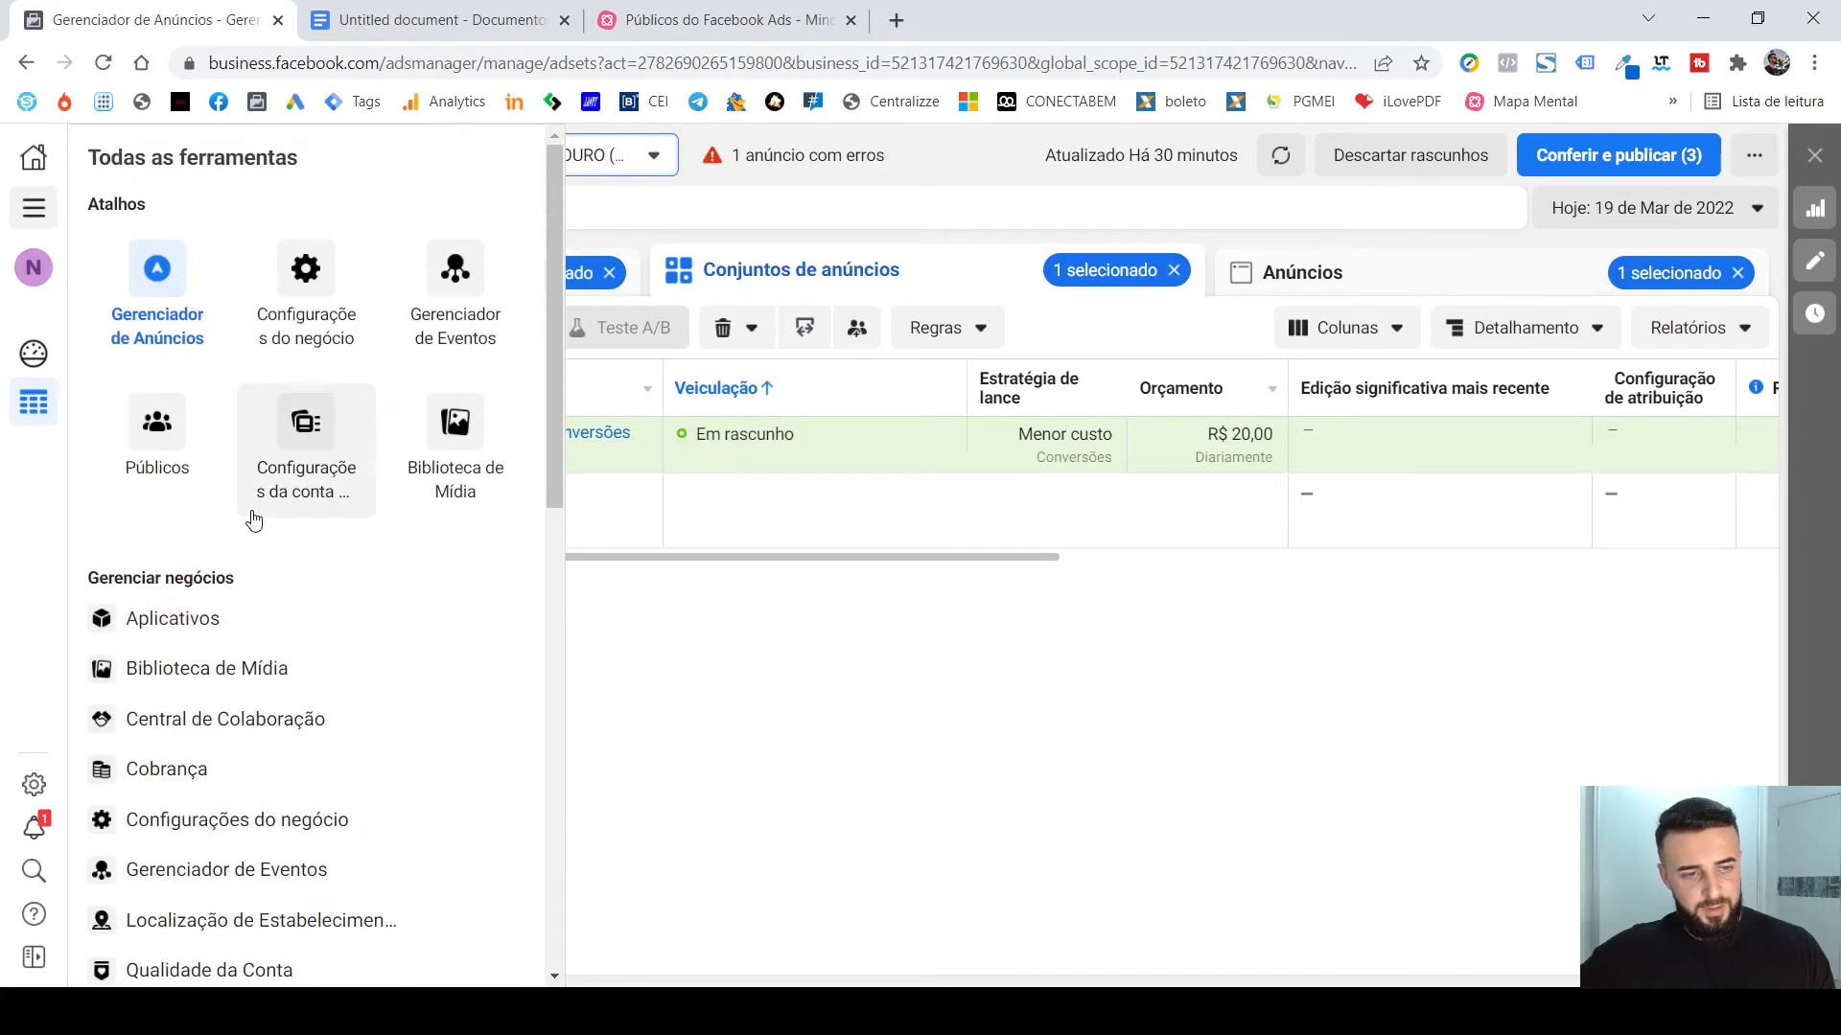
click(153, 417)
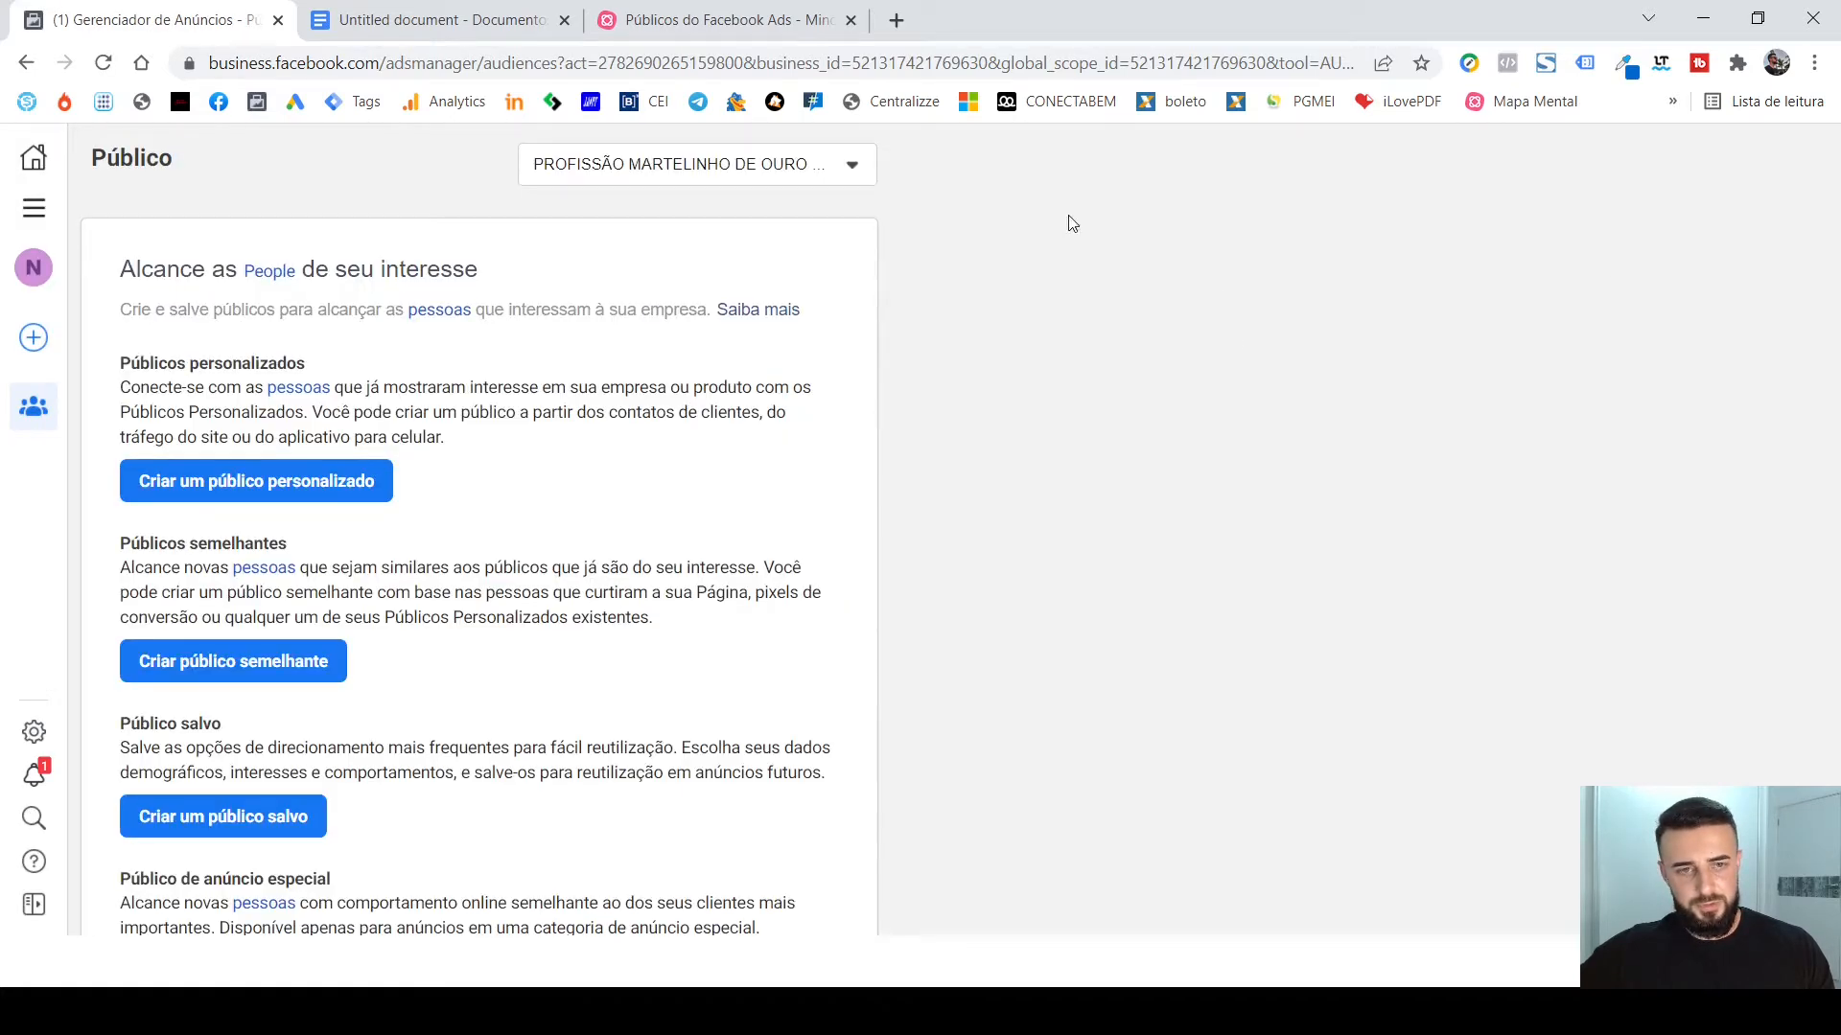
Switch to the presenter's own ad account and start a custom audience with Conta do Instagram as its source.
click(836, 175)
click(754, 326)
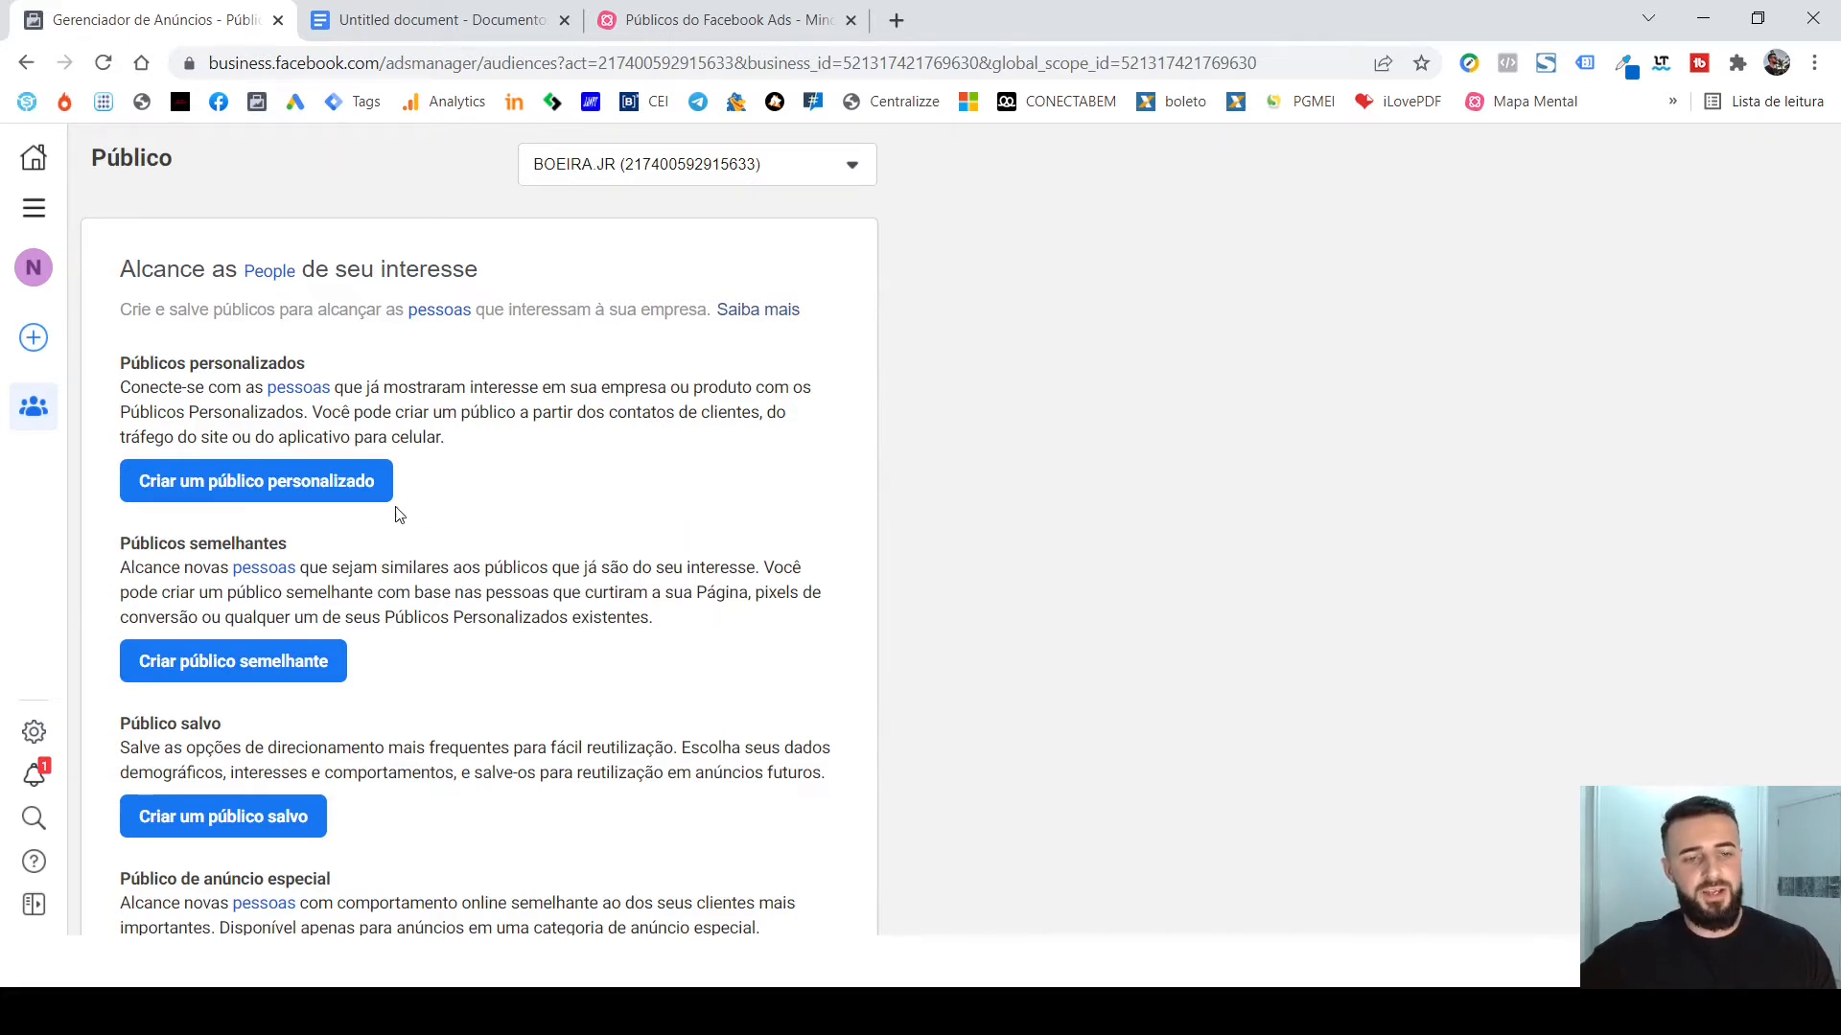
click(353, 492)
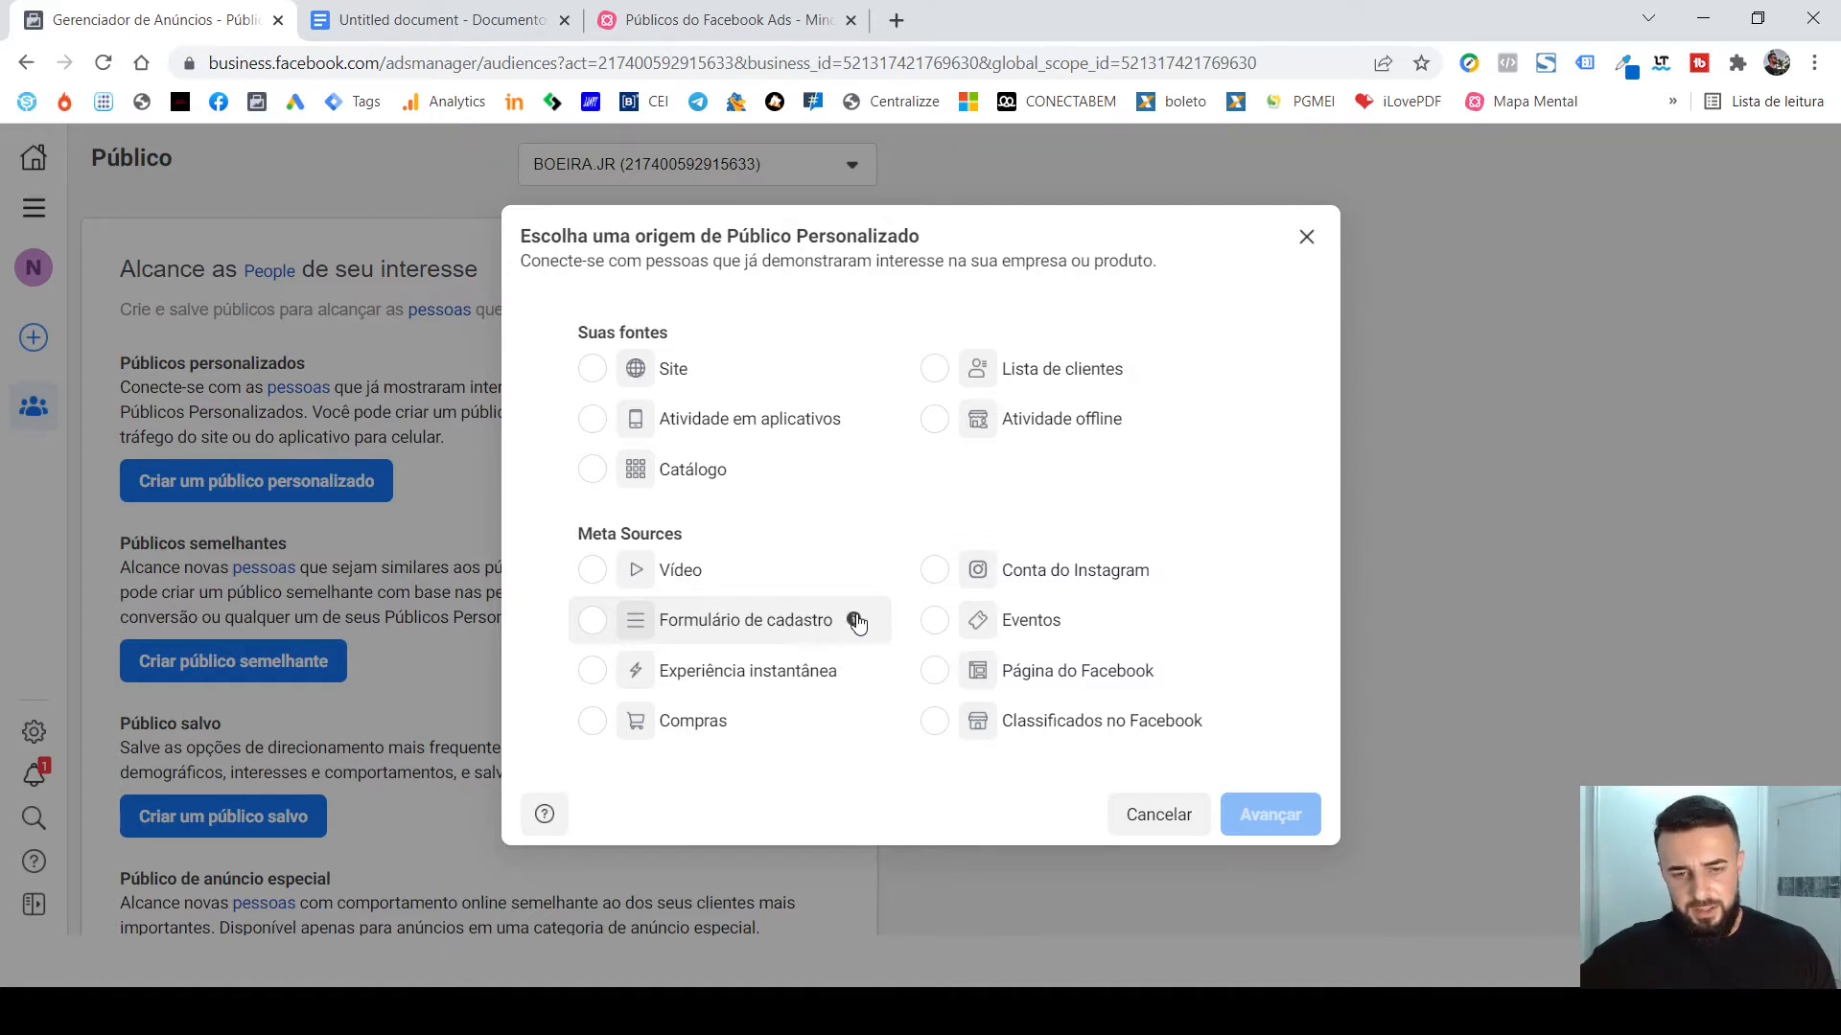
mouse_move(852, 623)
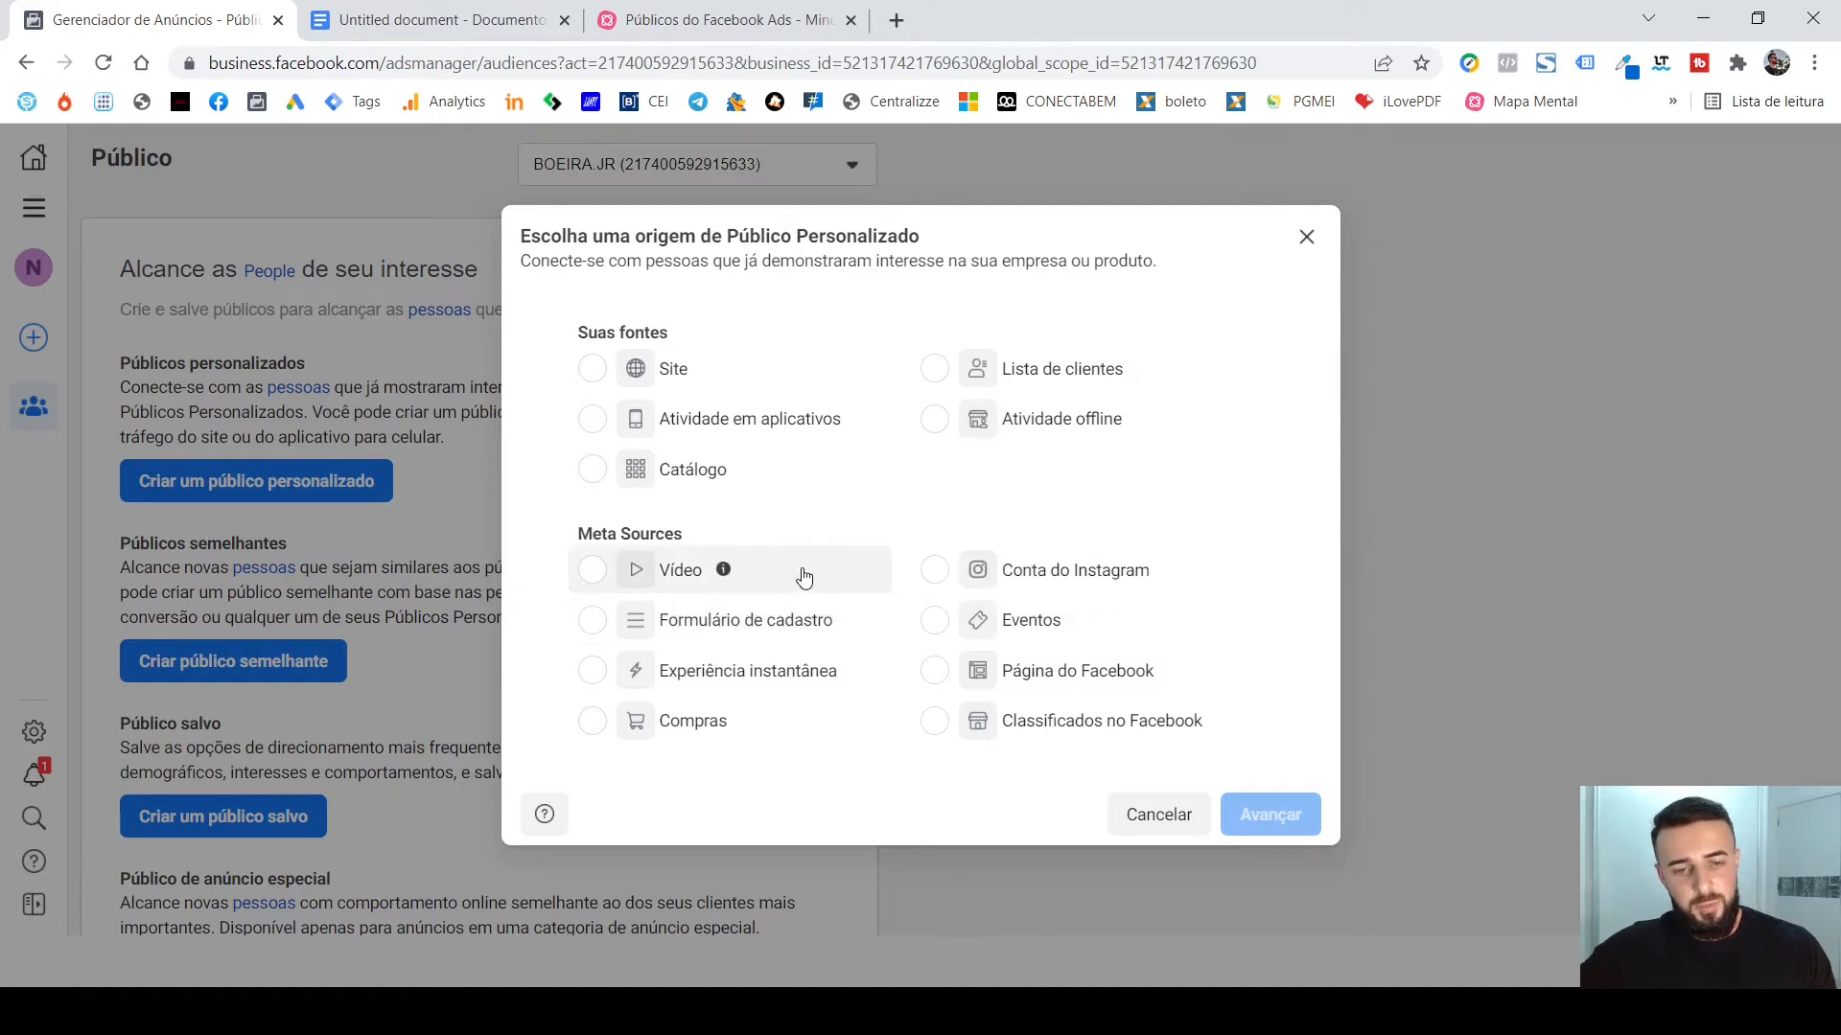
mouse_move(723, 574)
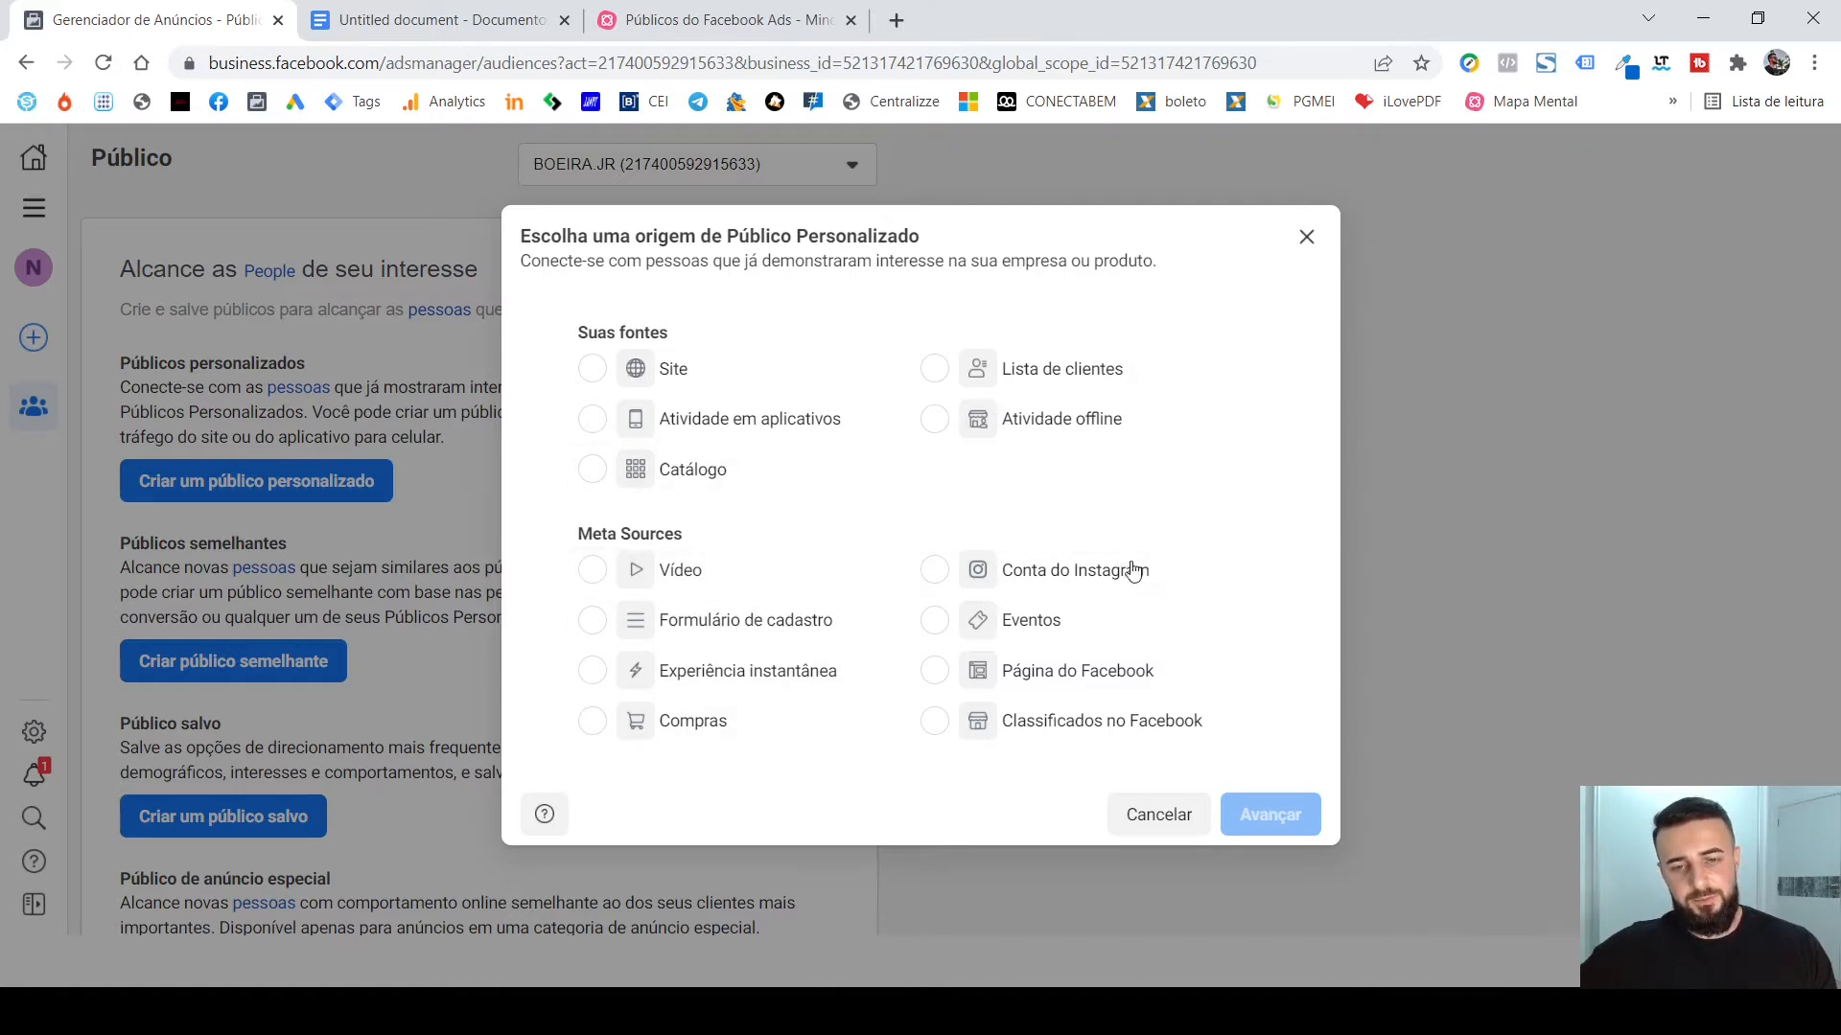
click(1070, 575)
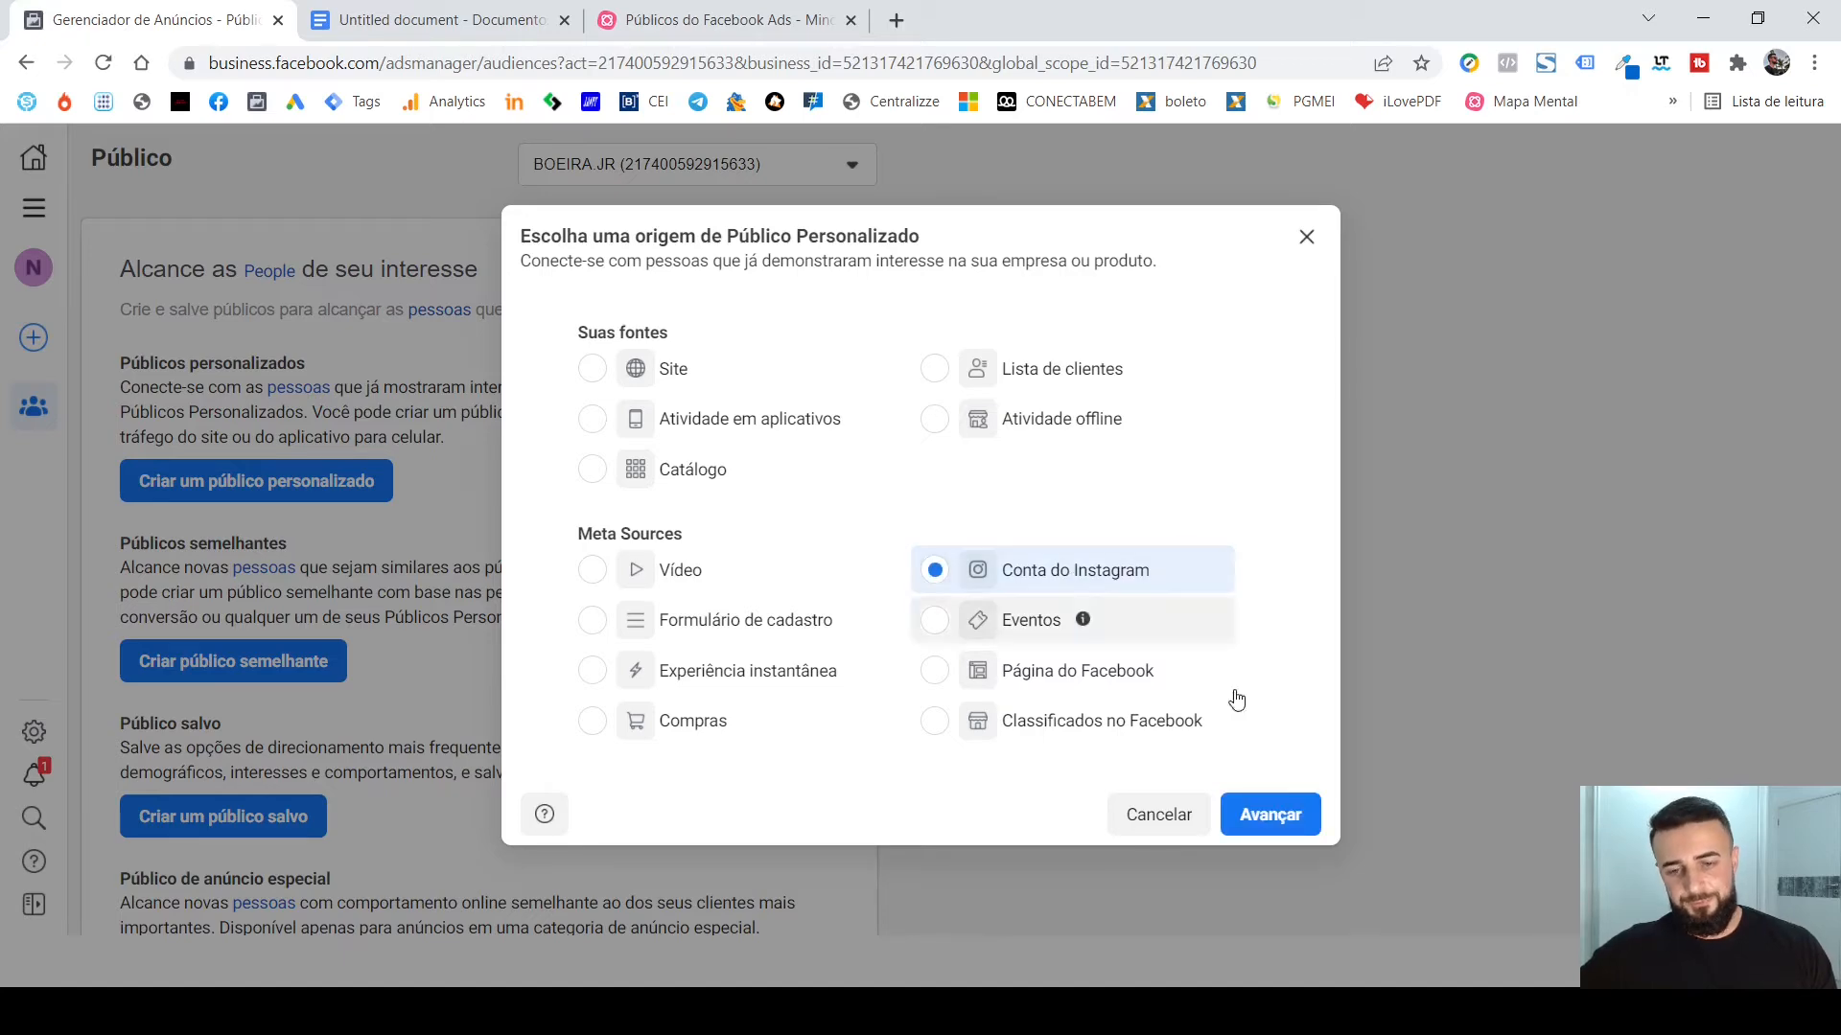
click(1271, 815)
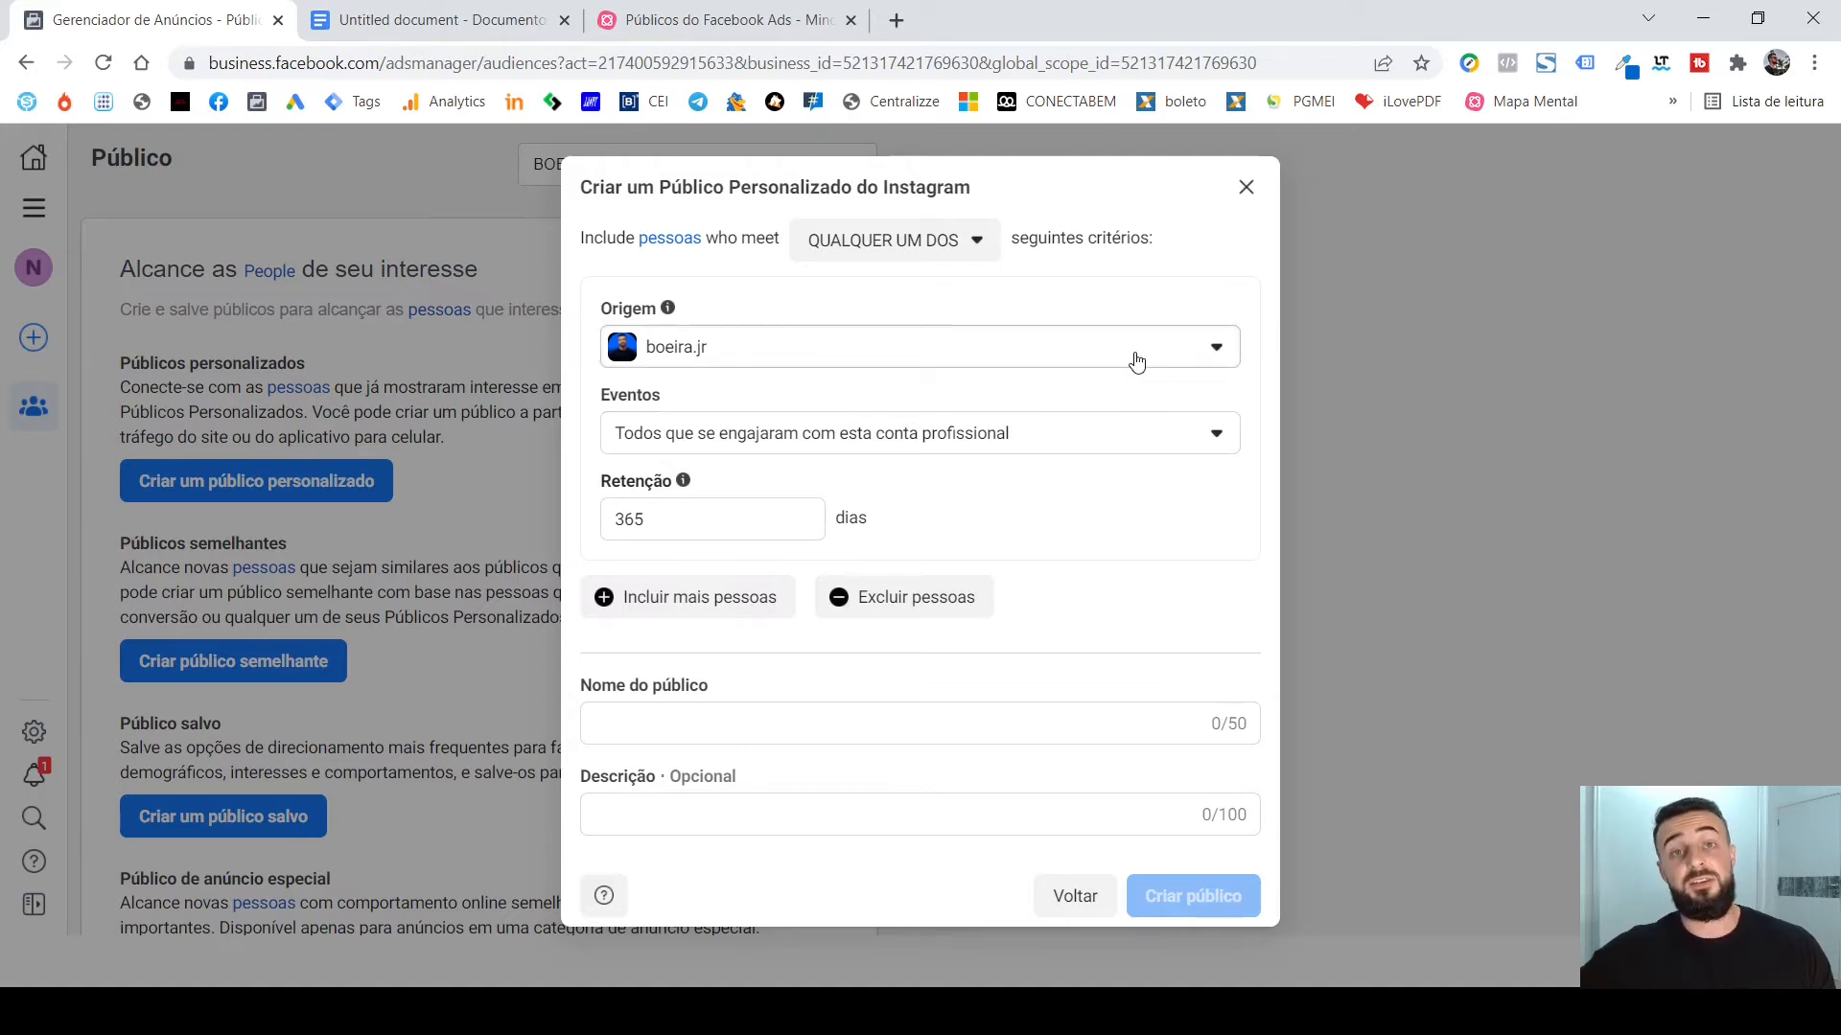
Choose the presenter's own Instagram profile as the Origem of the custom audience.
click(1136, 359)
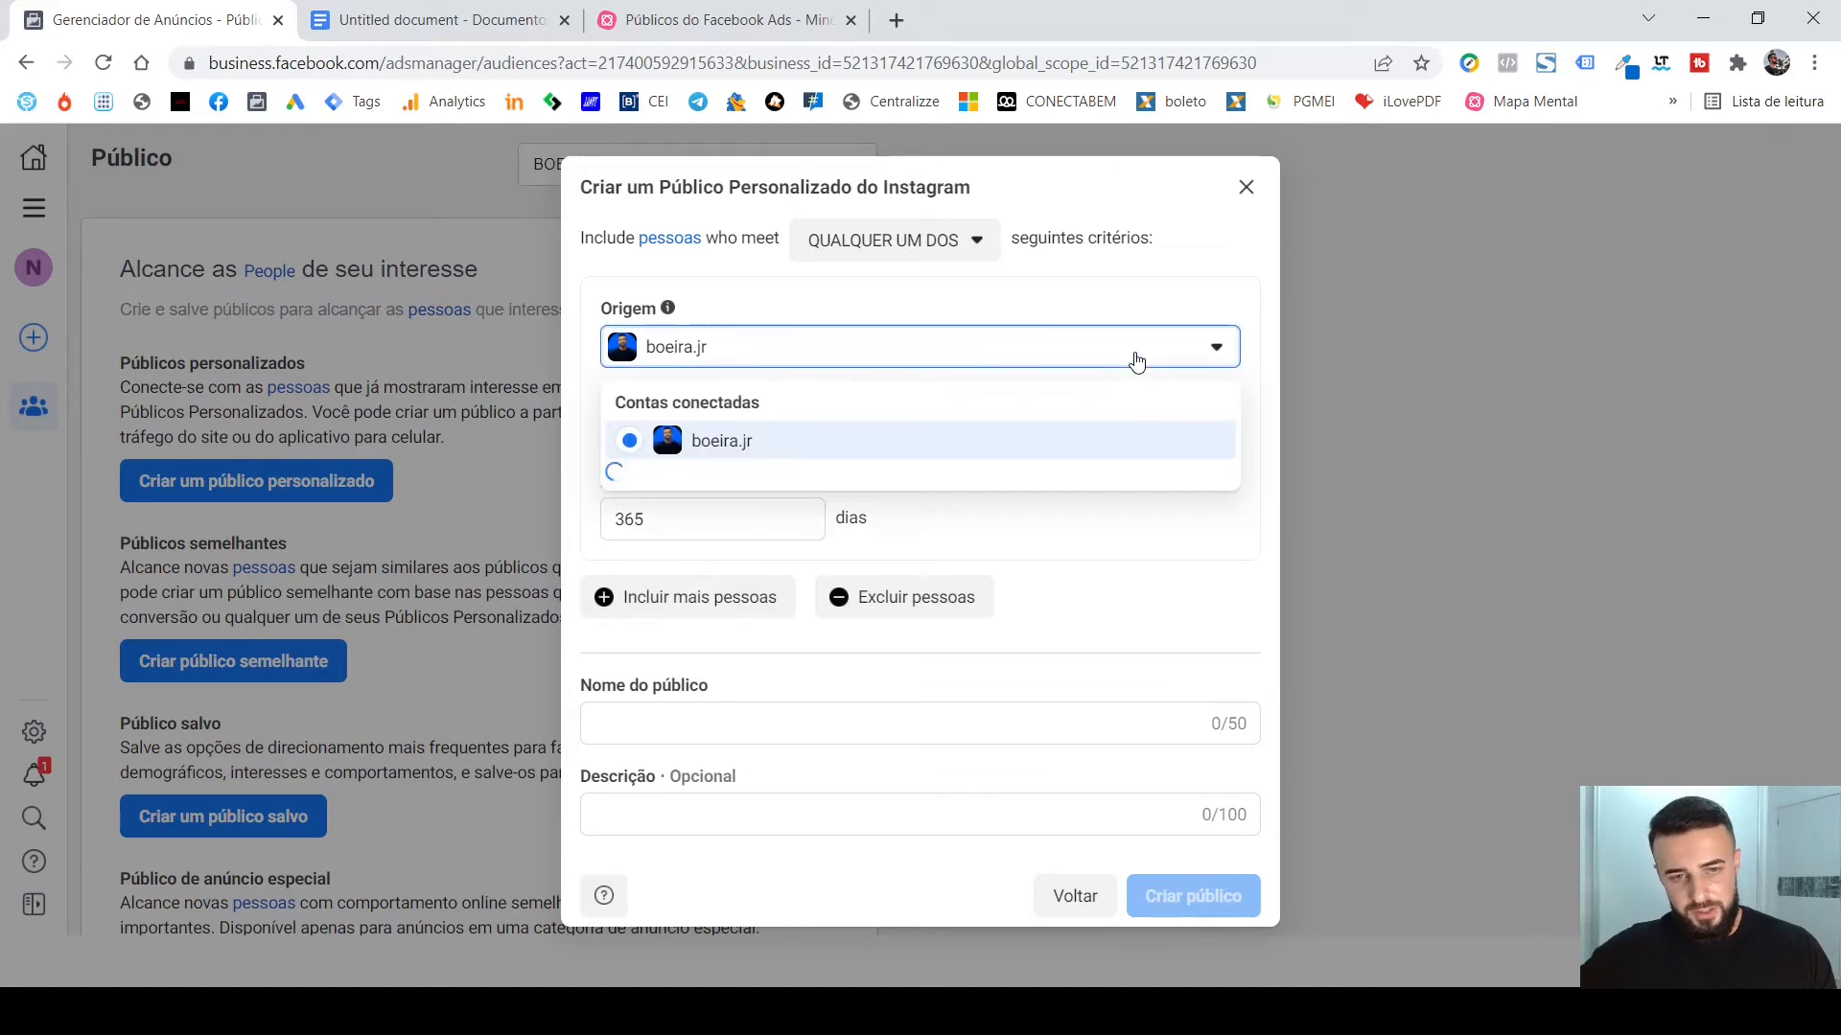
click(1136, 360)
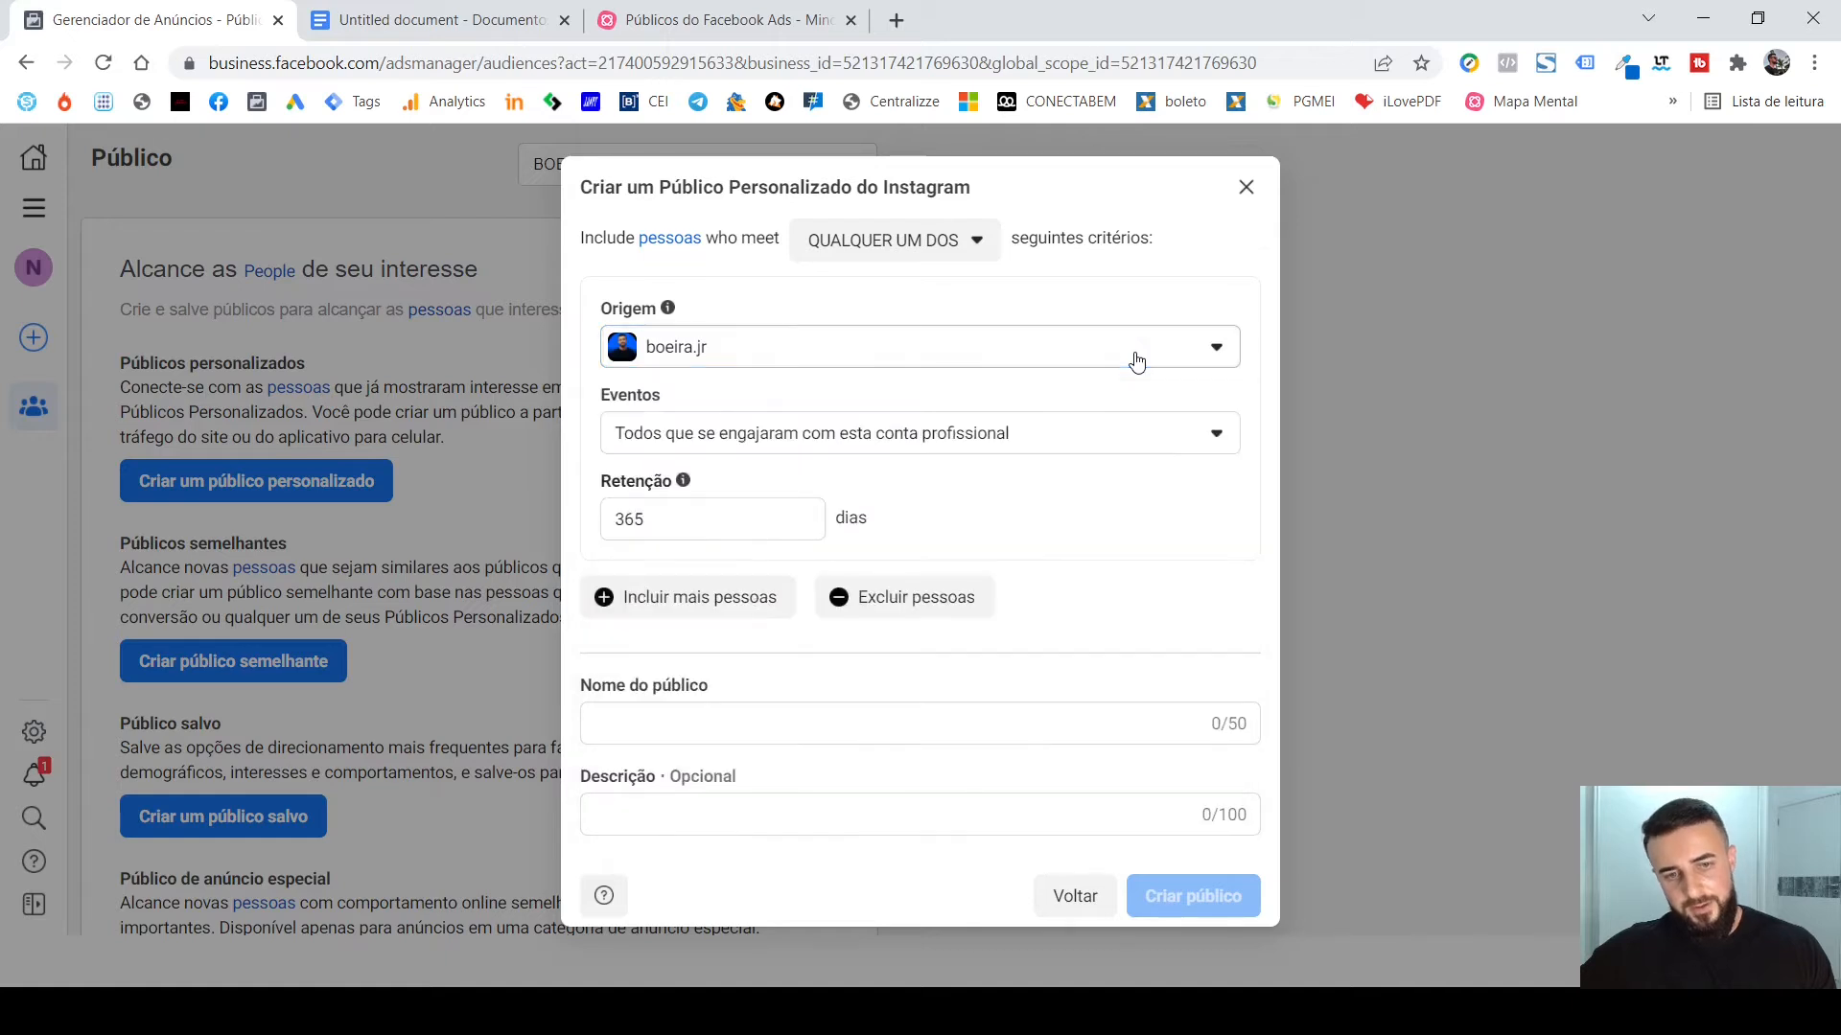
click(1135, 360)
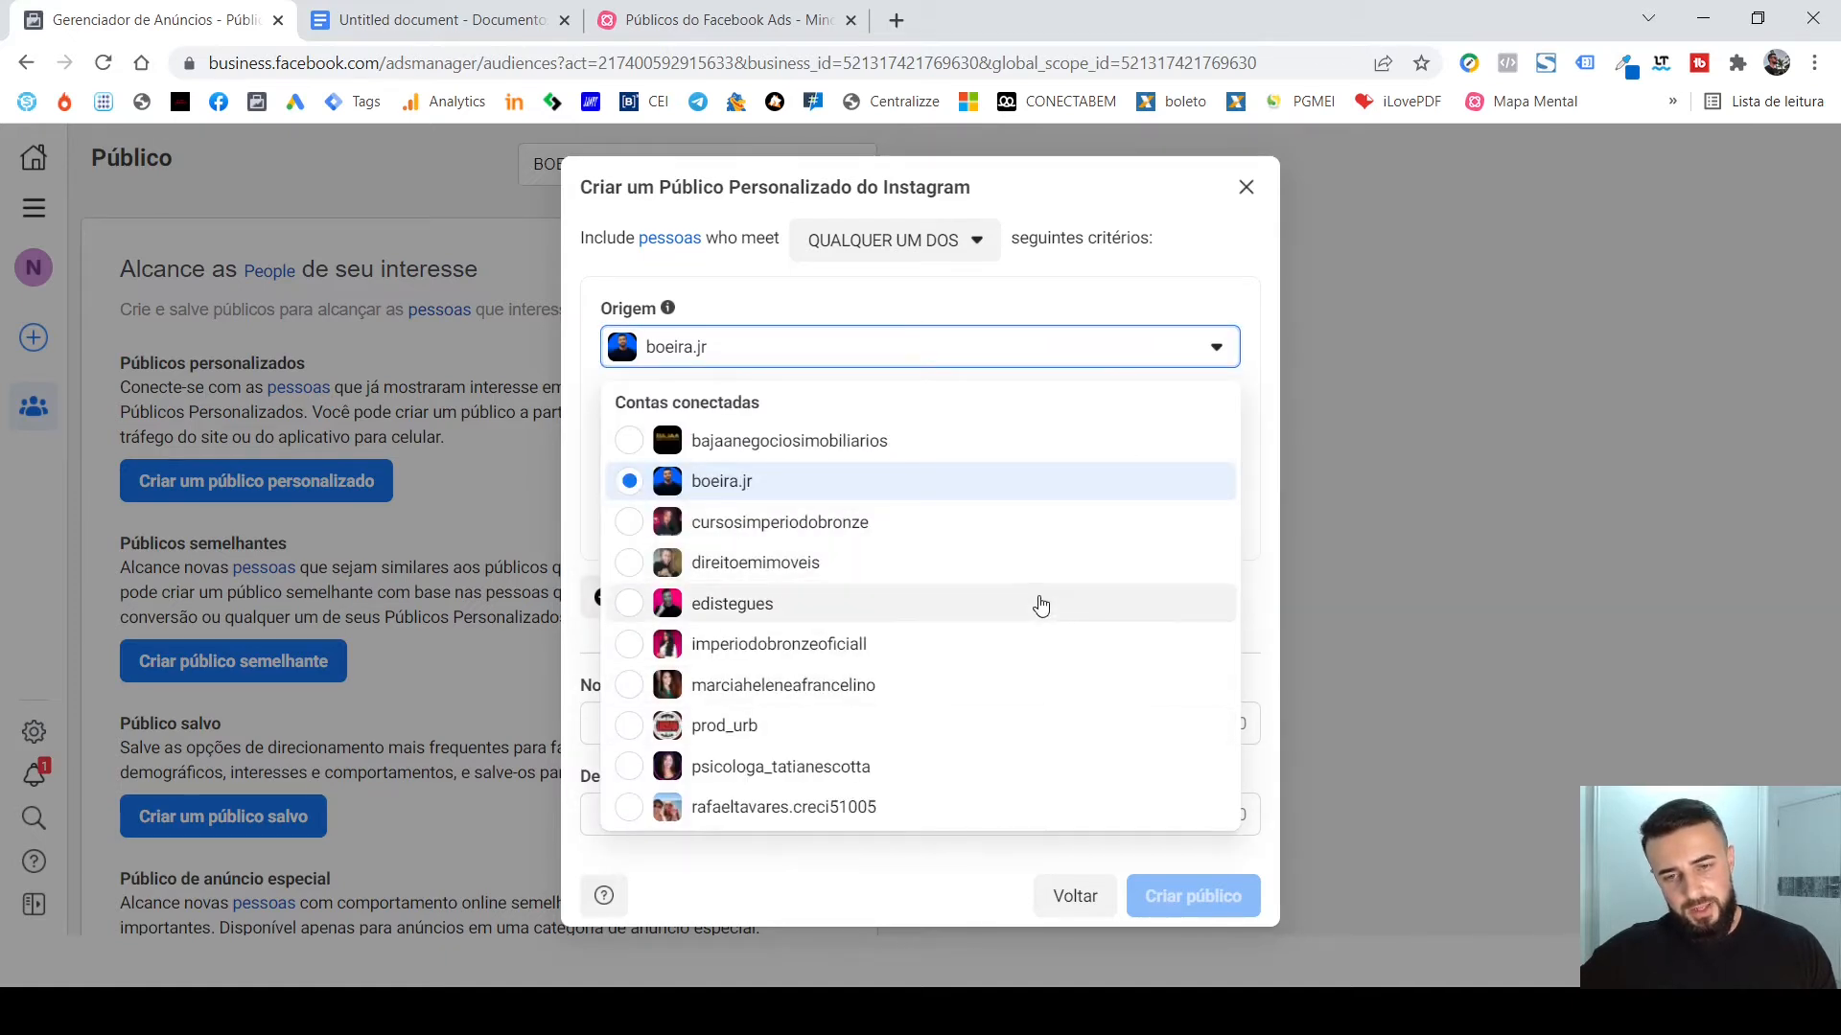
click(912, 489)
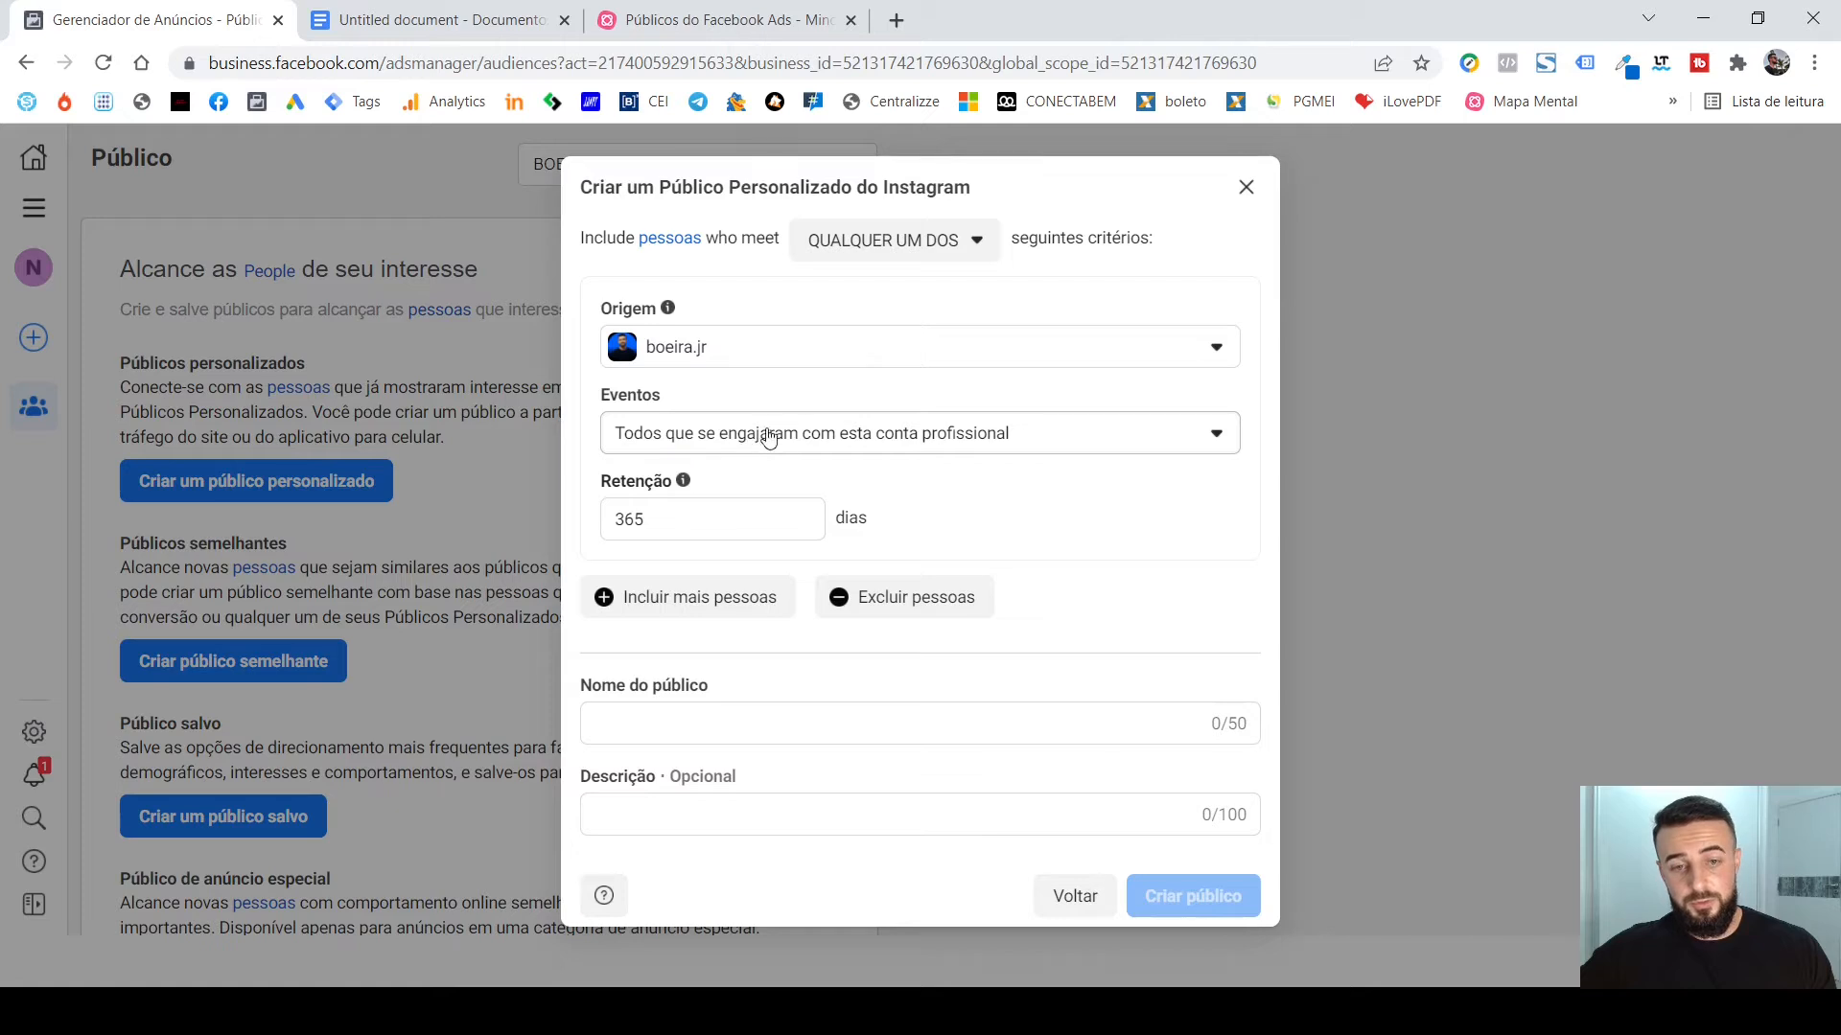
Review the Eventos engagement options and the Retenção setting of the Instagram custom audience.
click(1051, 439)
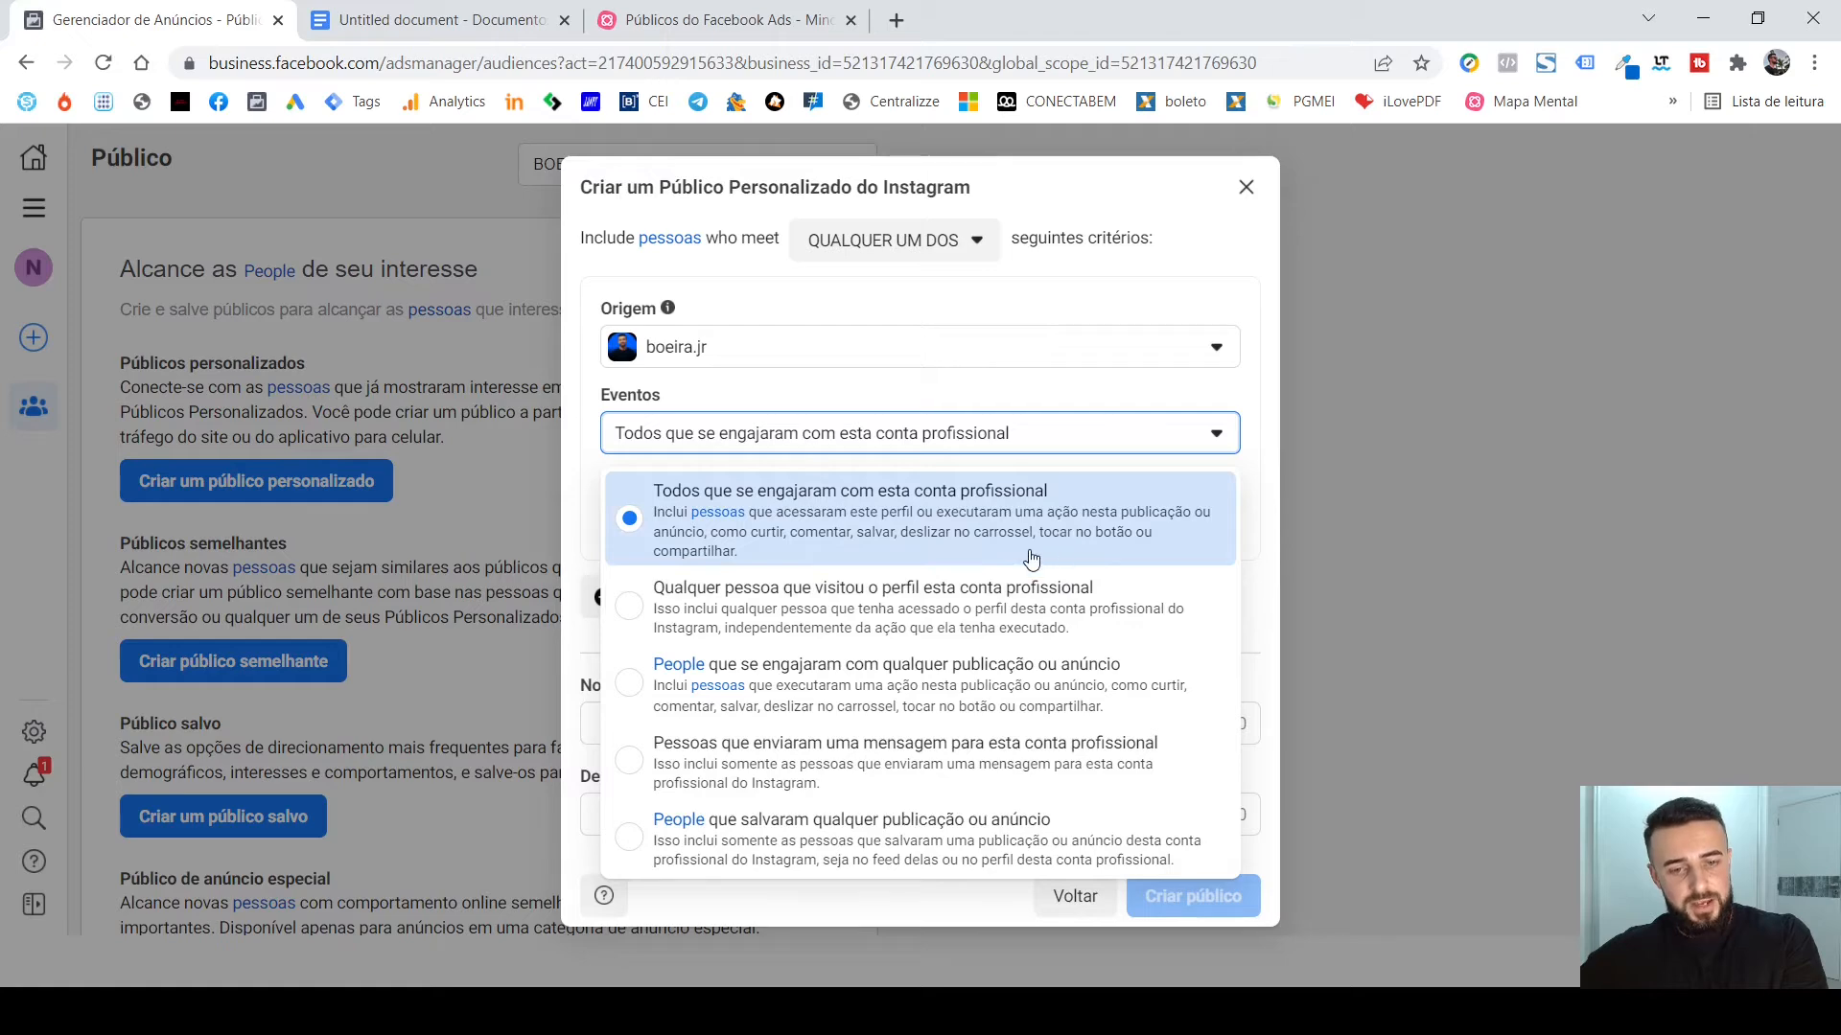
click(1141, 300)
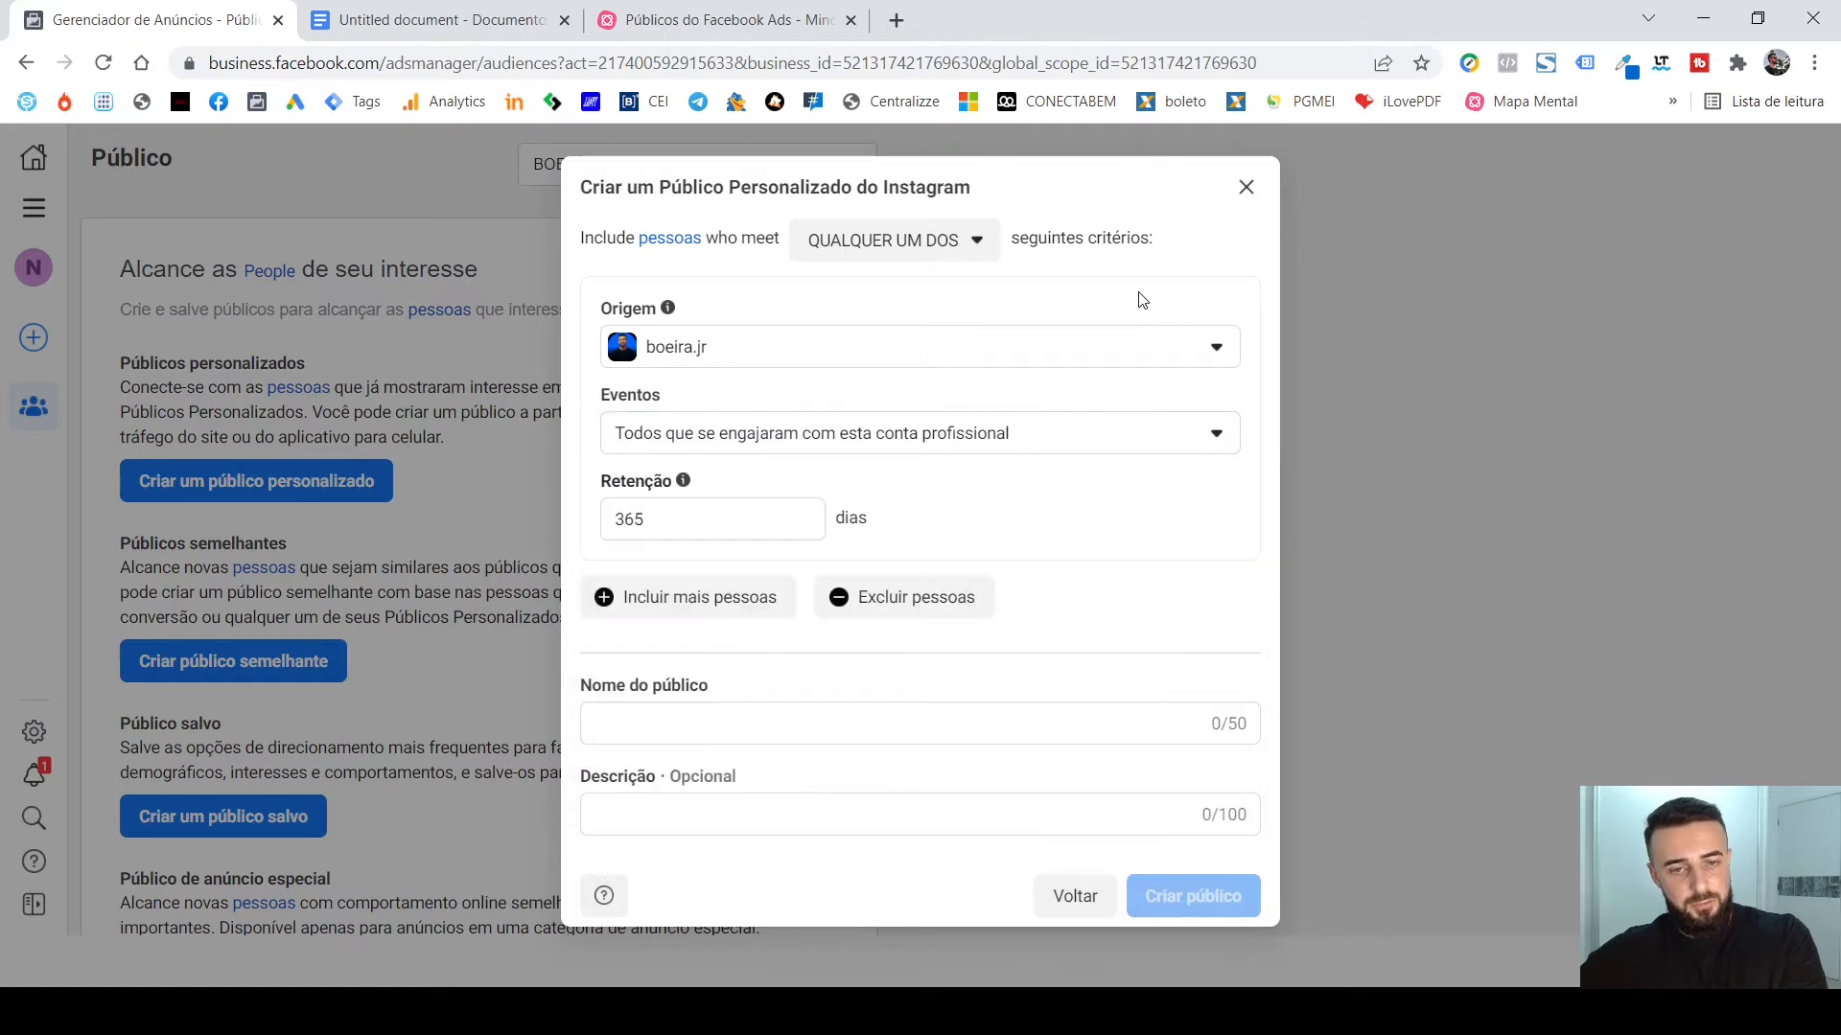
click(1105, 448)
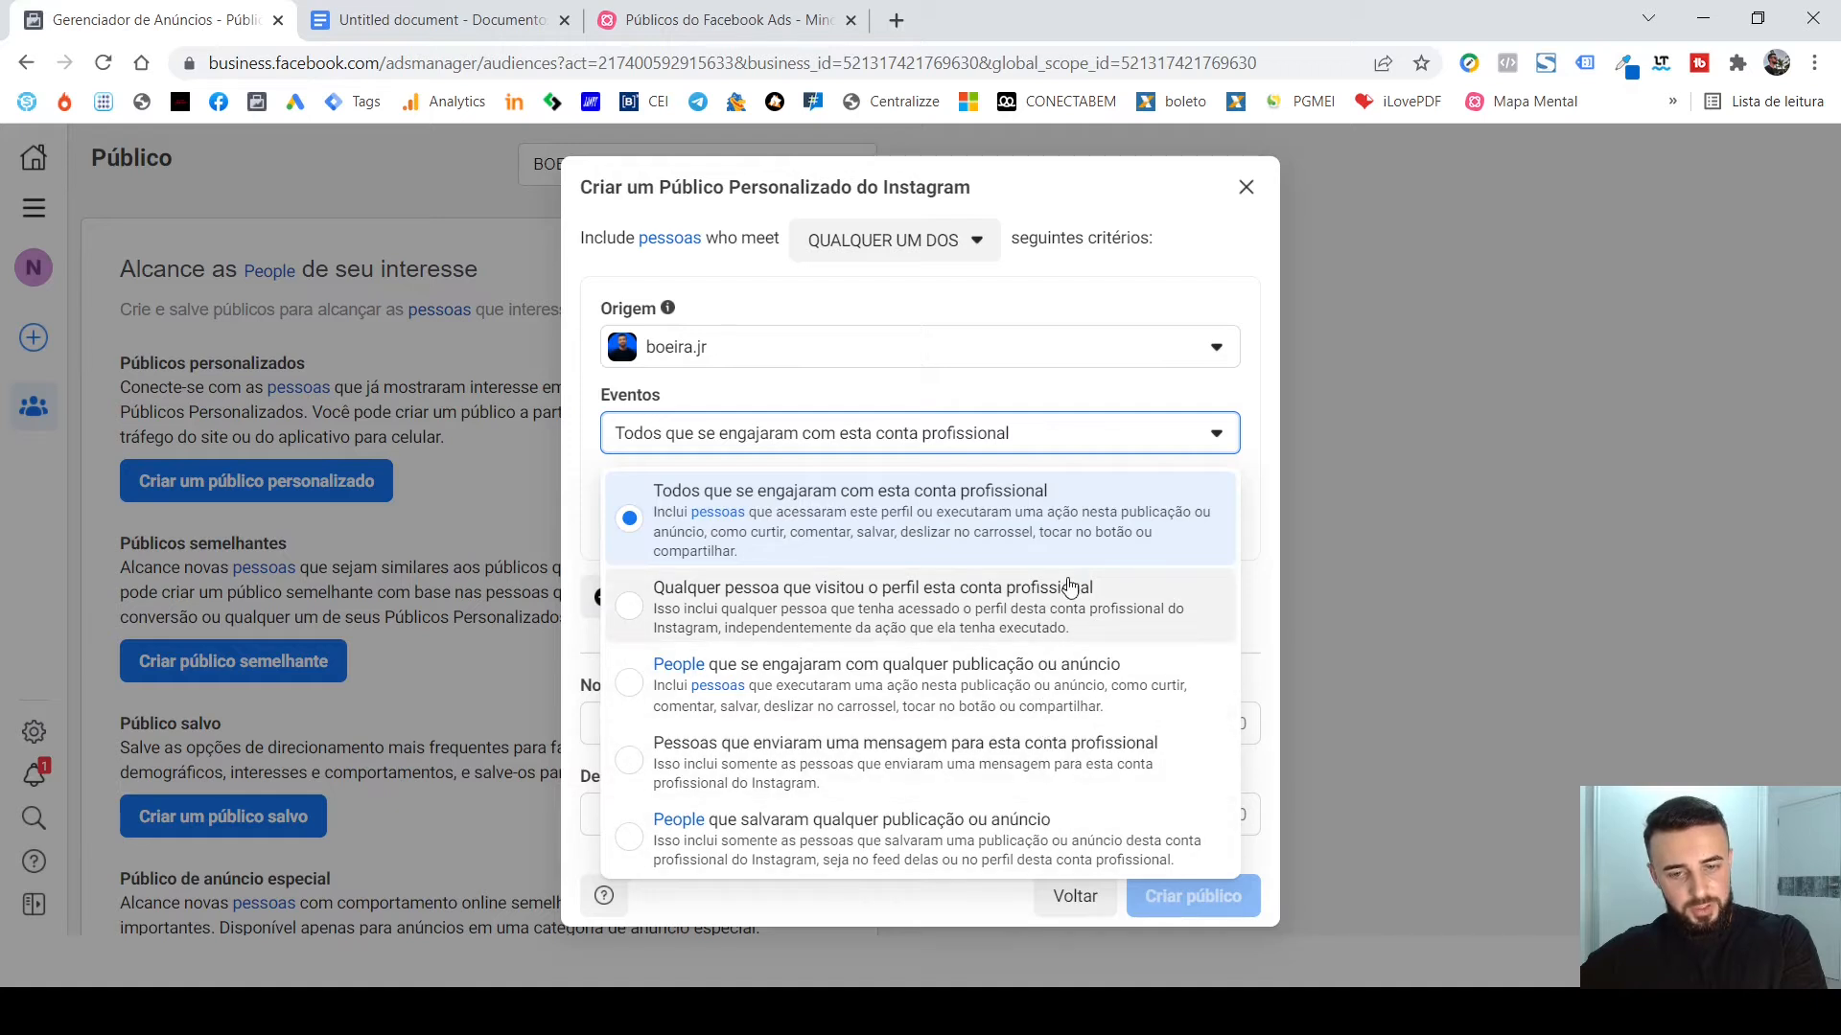
click(1055, 409)
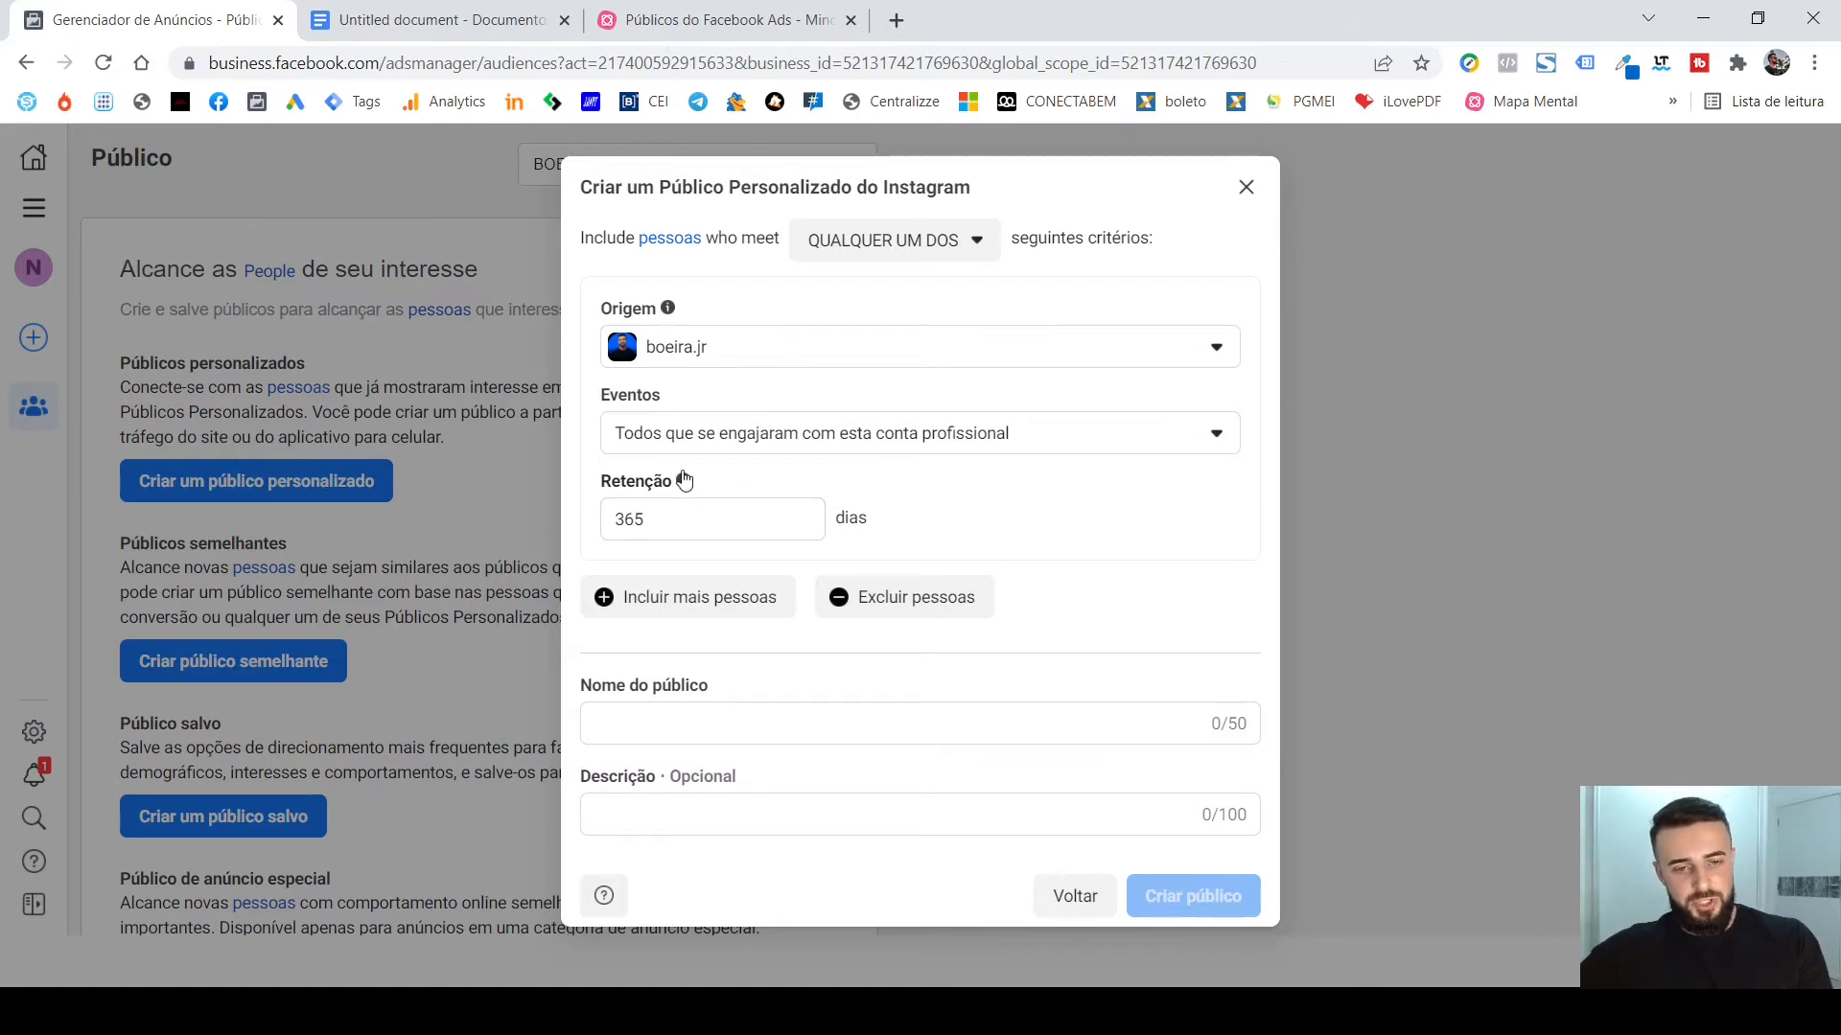
mouse_move(683, 485)
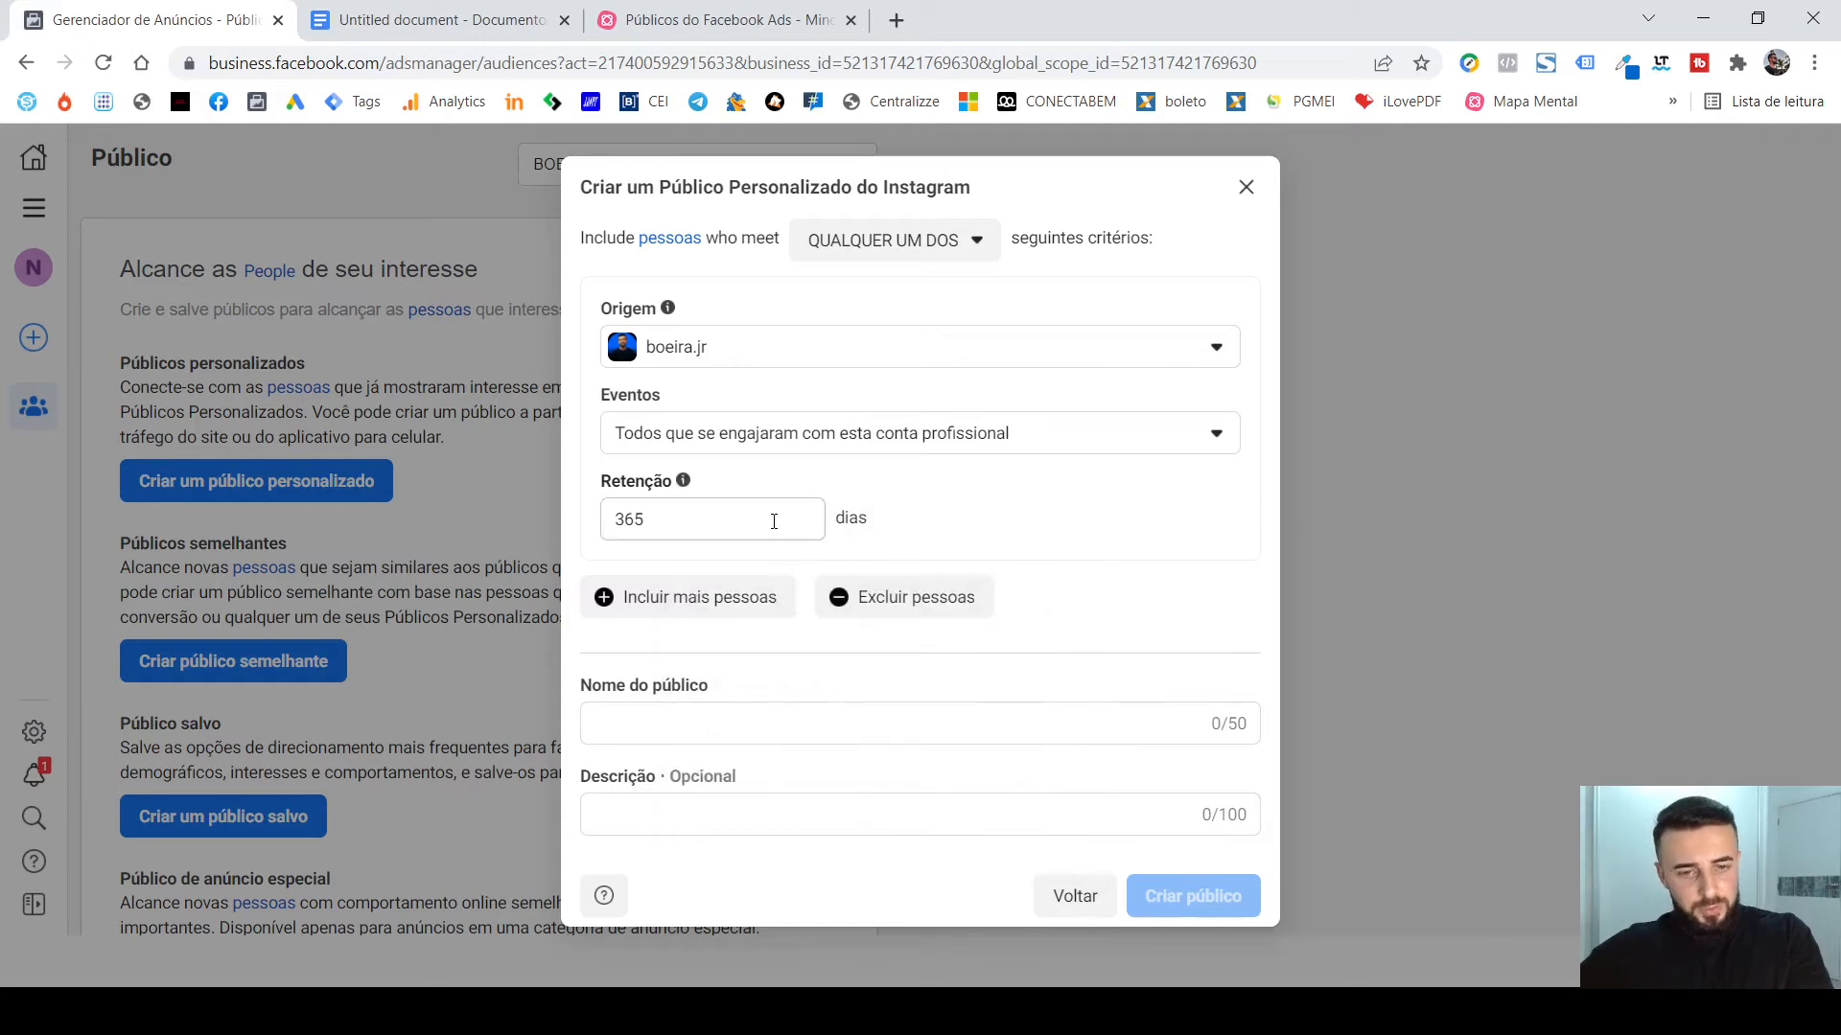
Add a second inclusion group to the Instagram audience's criteria and remove it again.
click(751, 597)
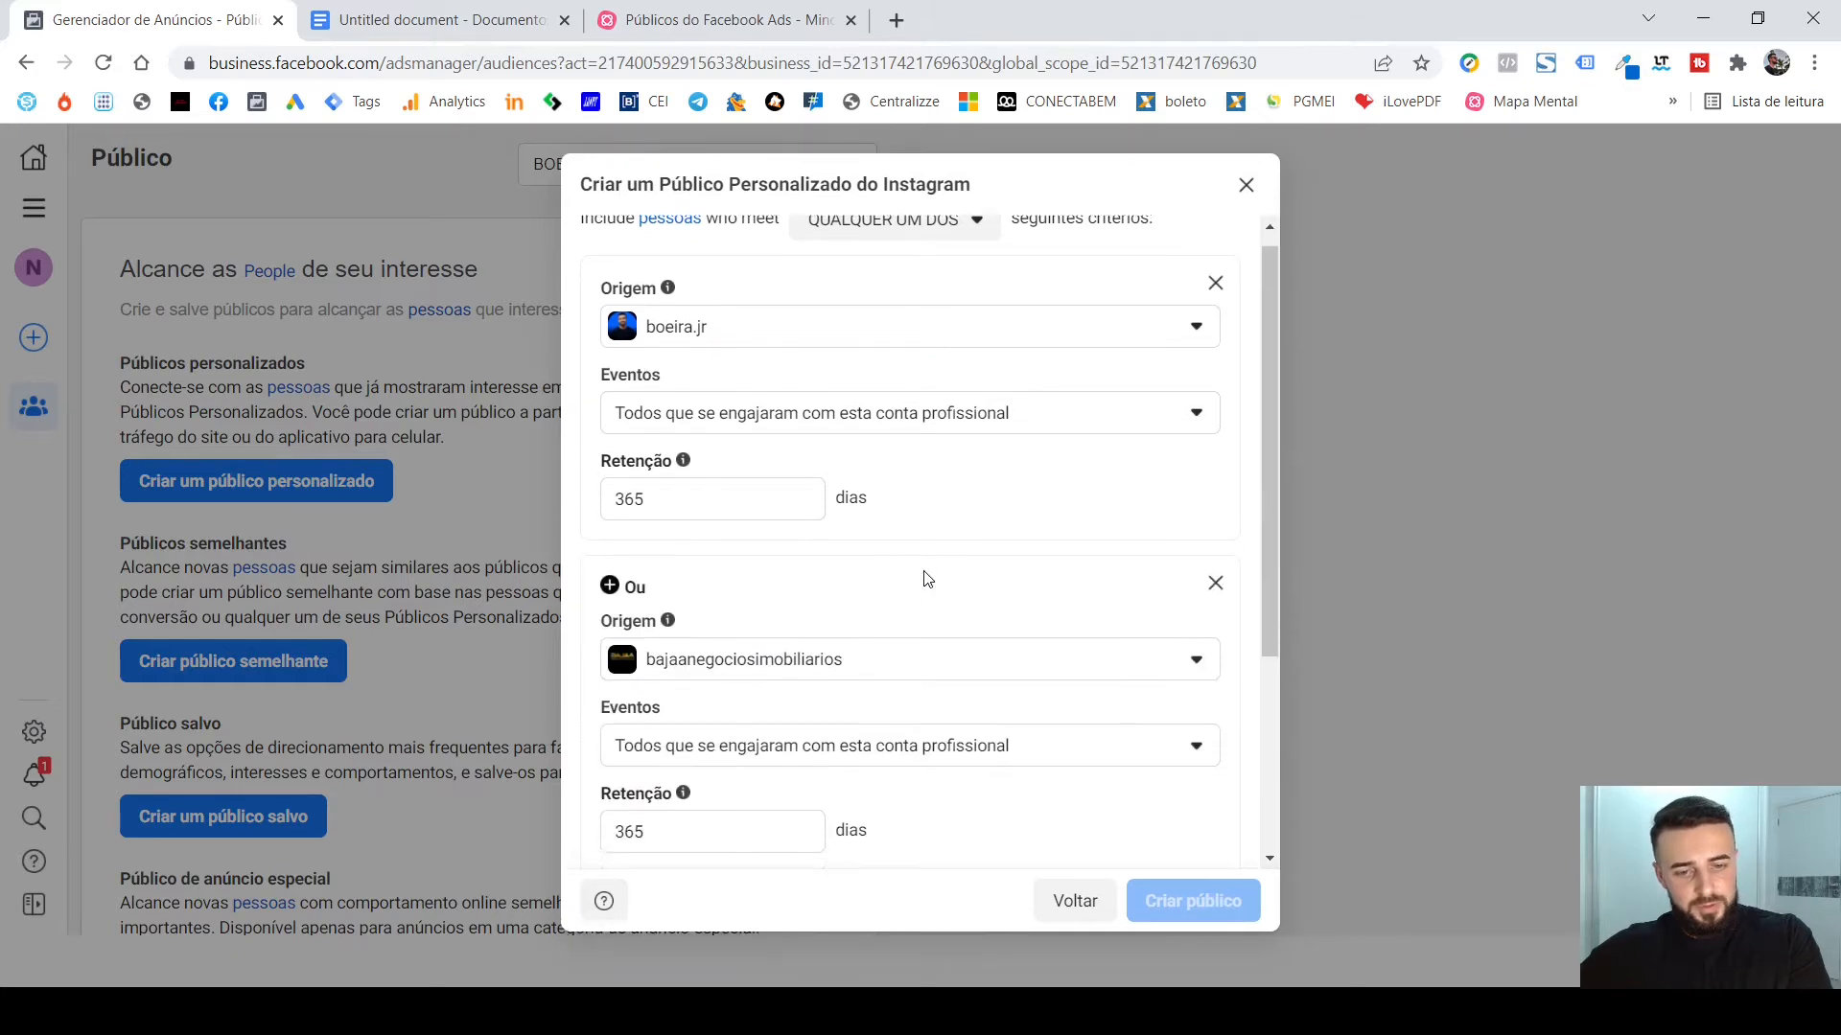
scroll(925, 579, down, 1)
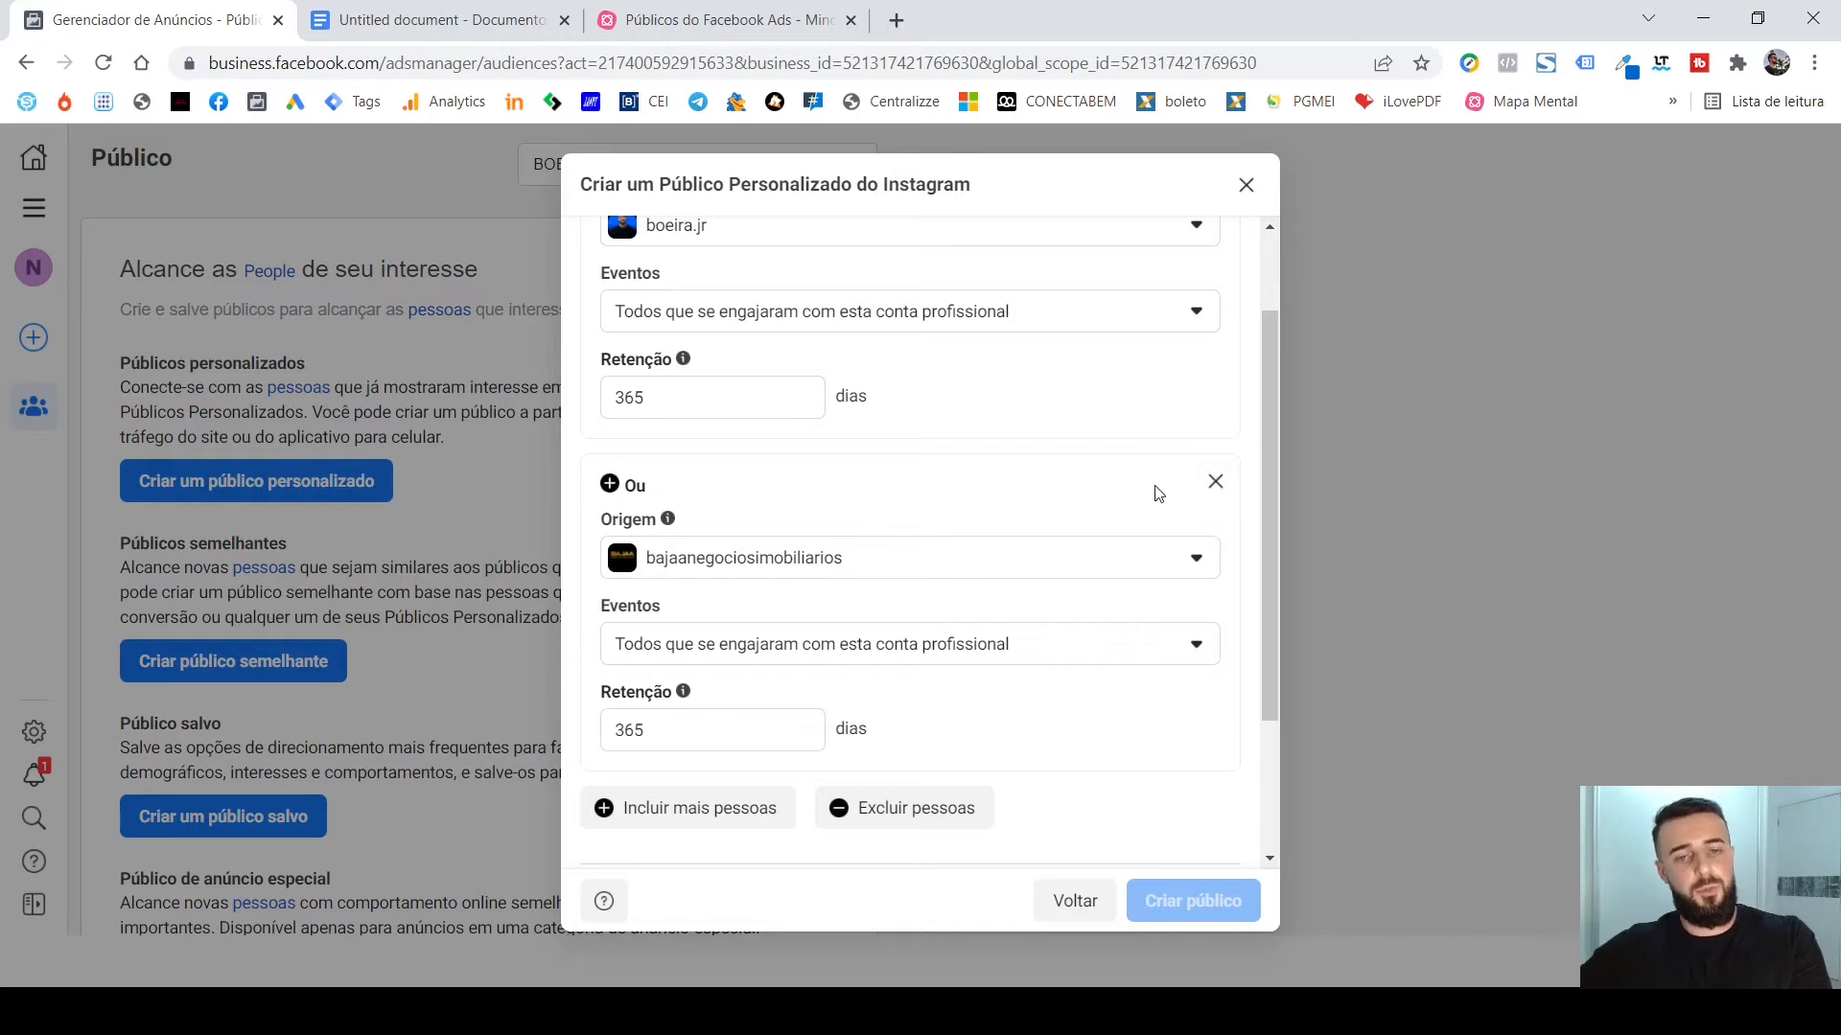
click(1216, 482)
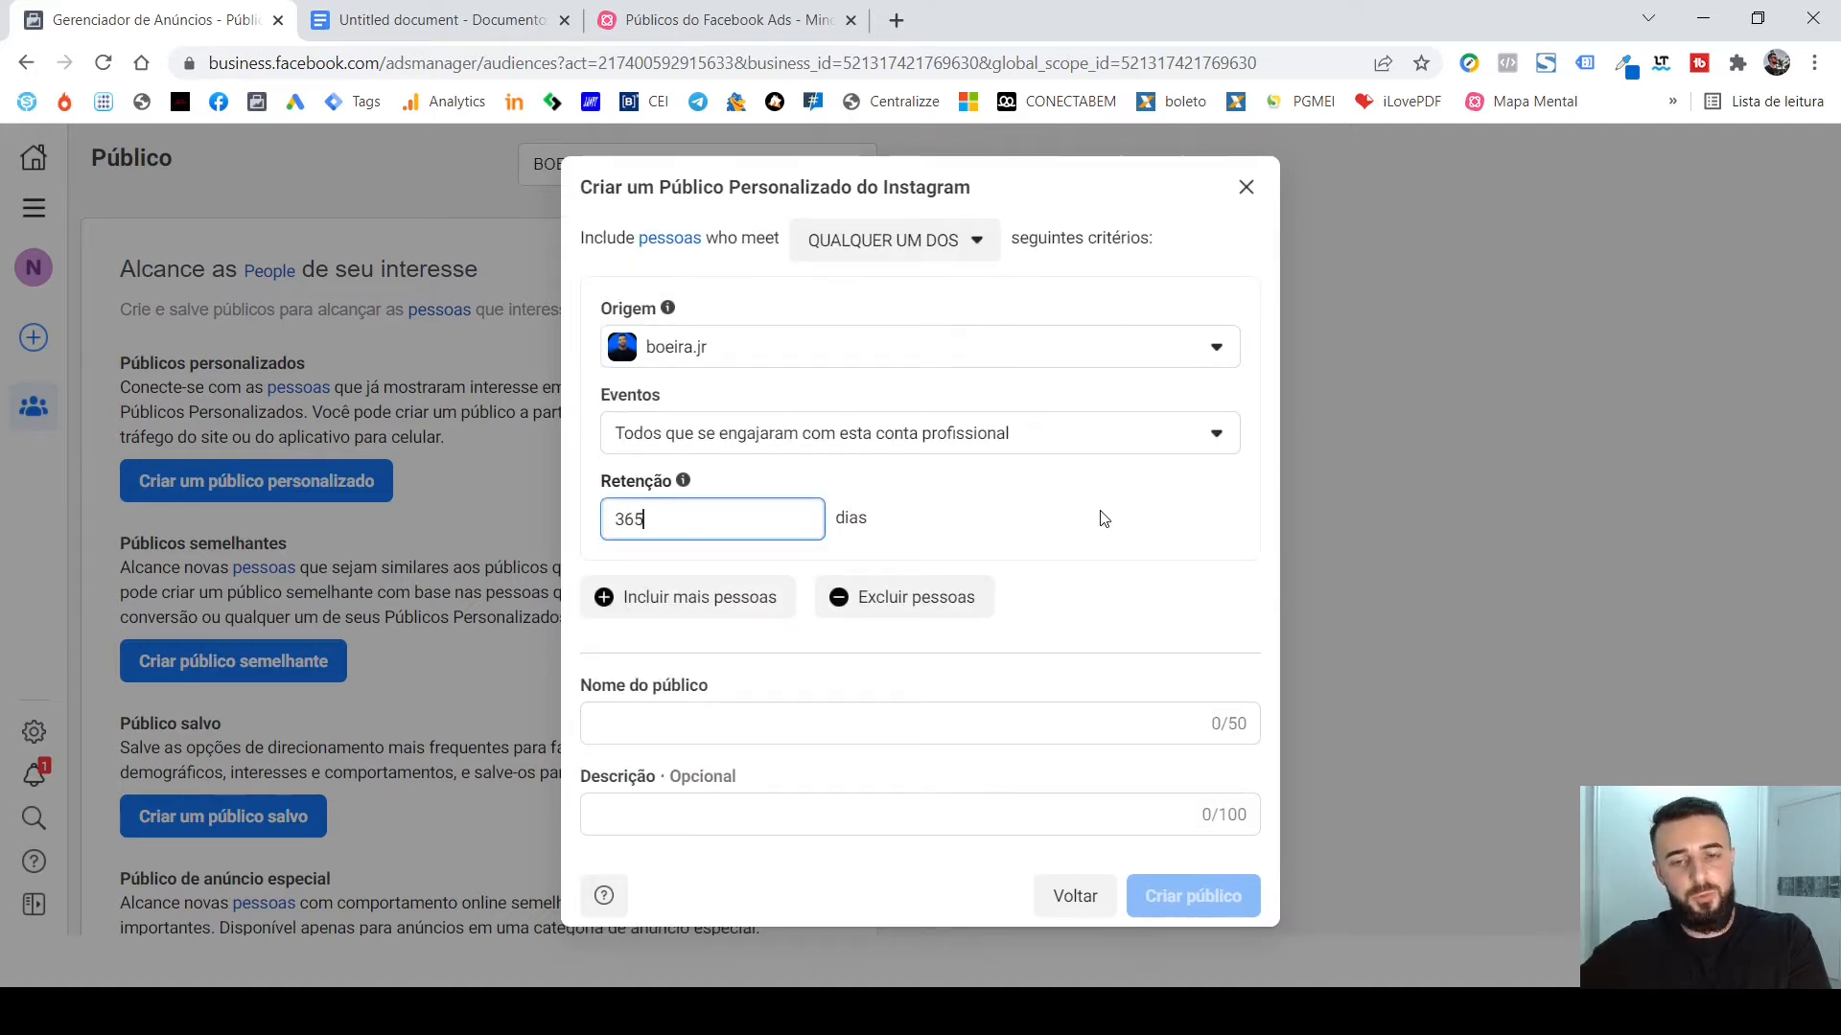
Name the Instagram custom audience "ENV. IG. 365D", leaving the optional description empty.
click(1028, 711)
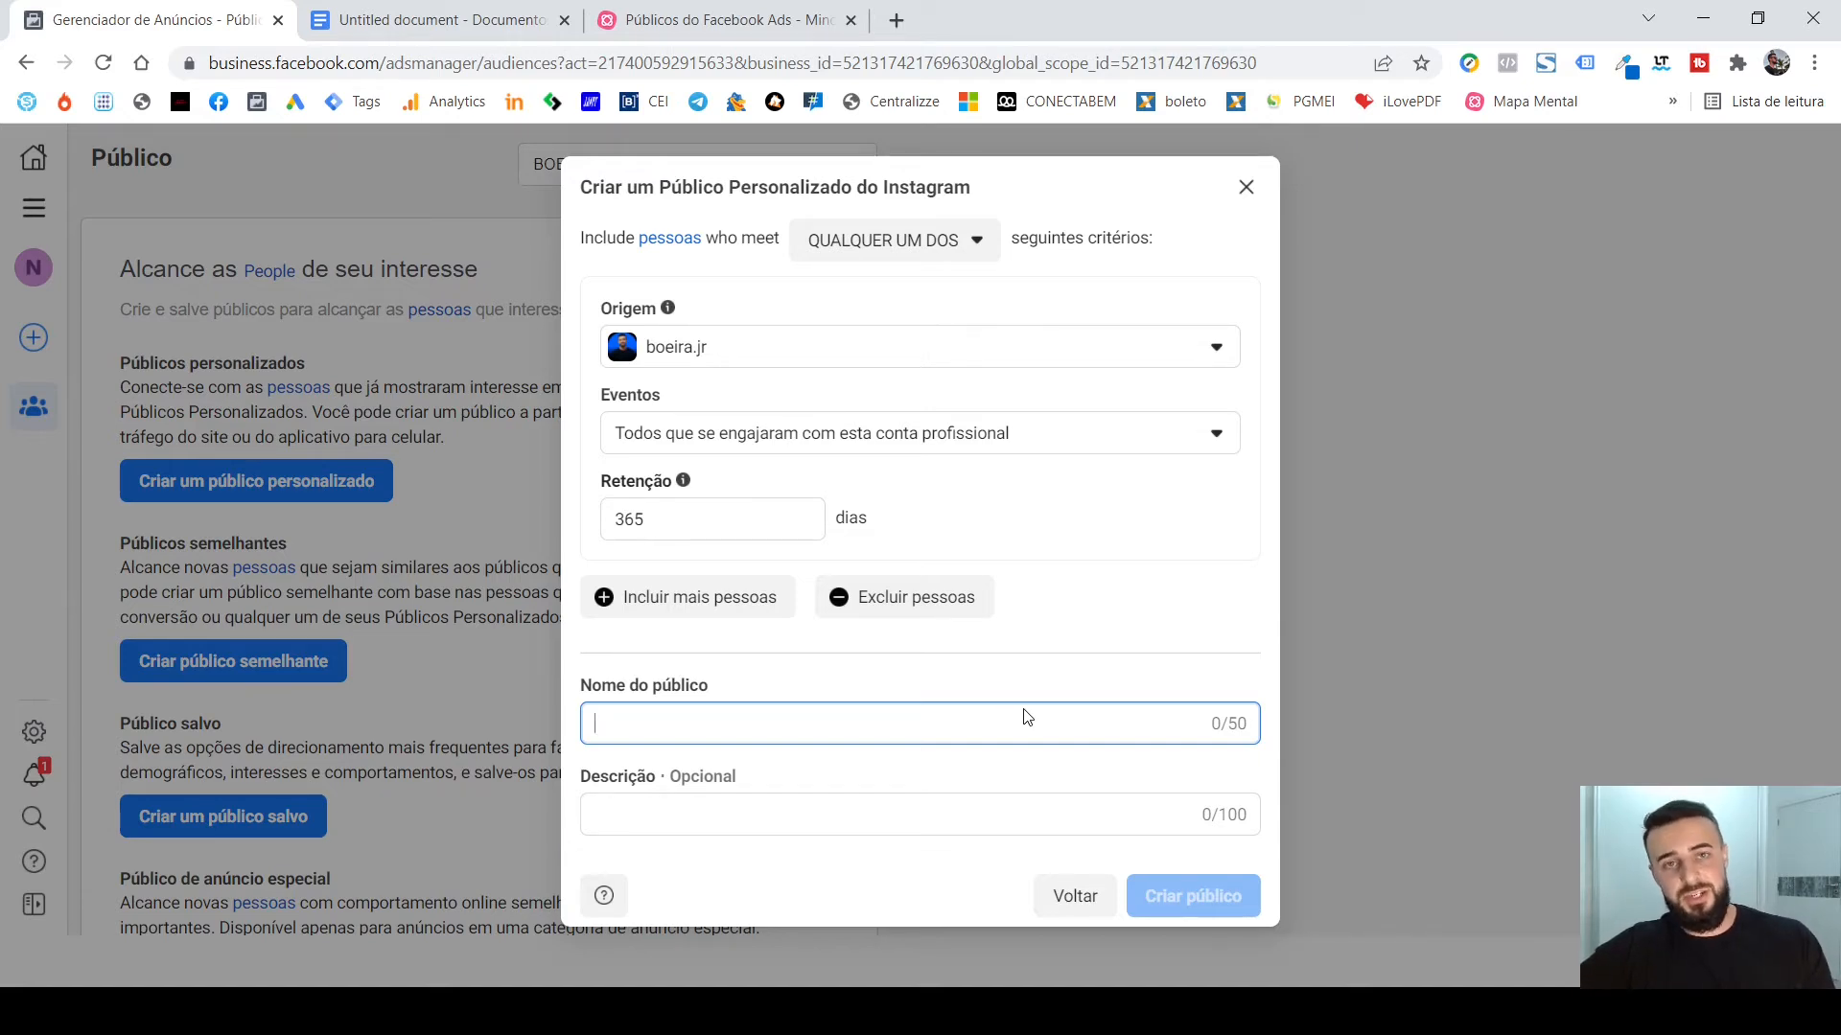
text(E)
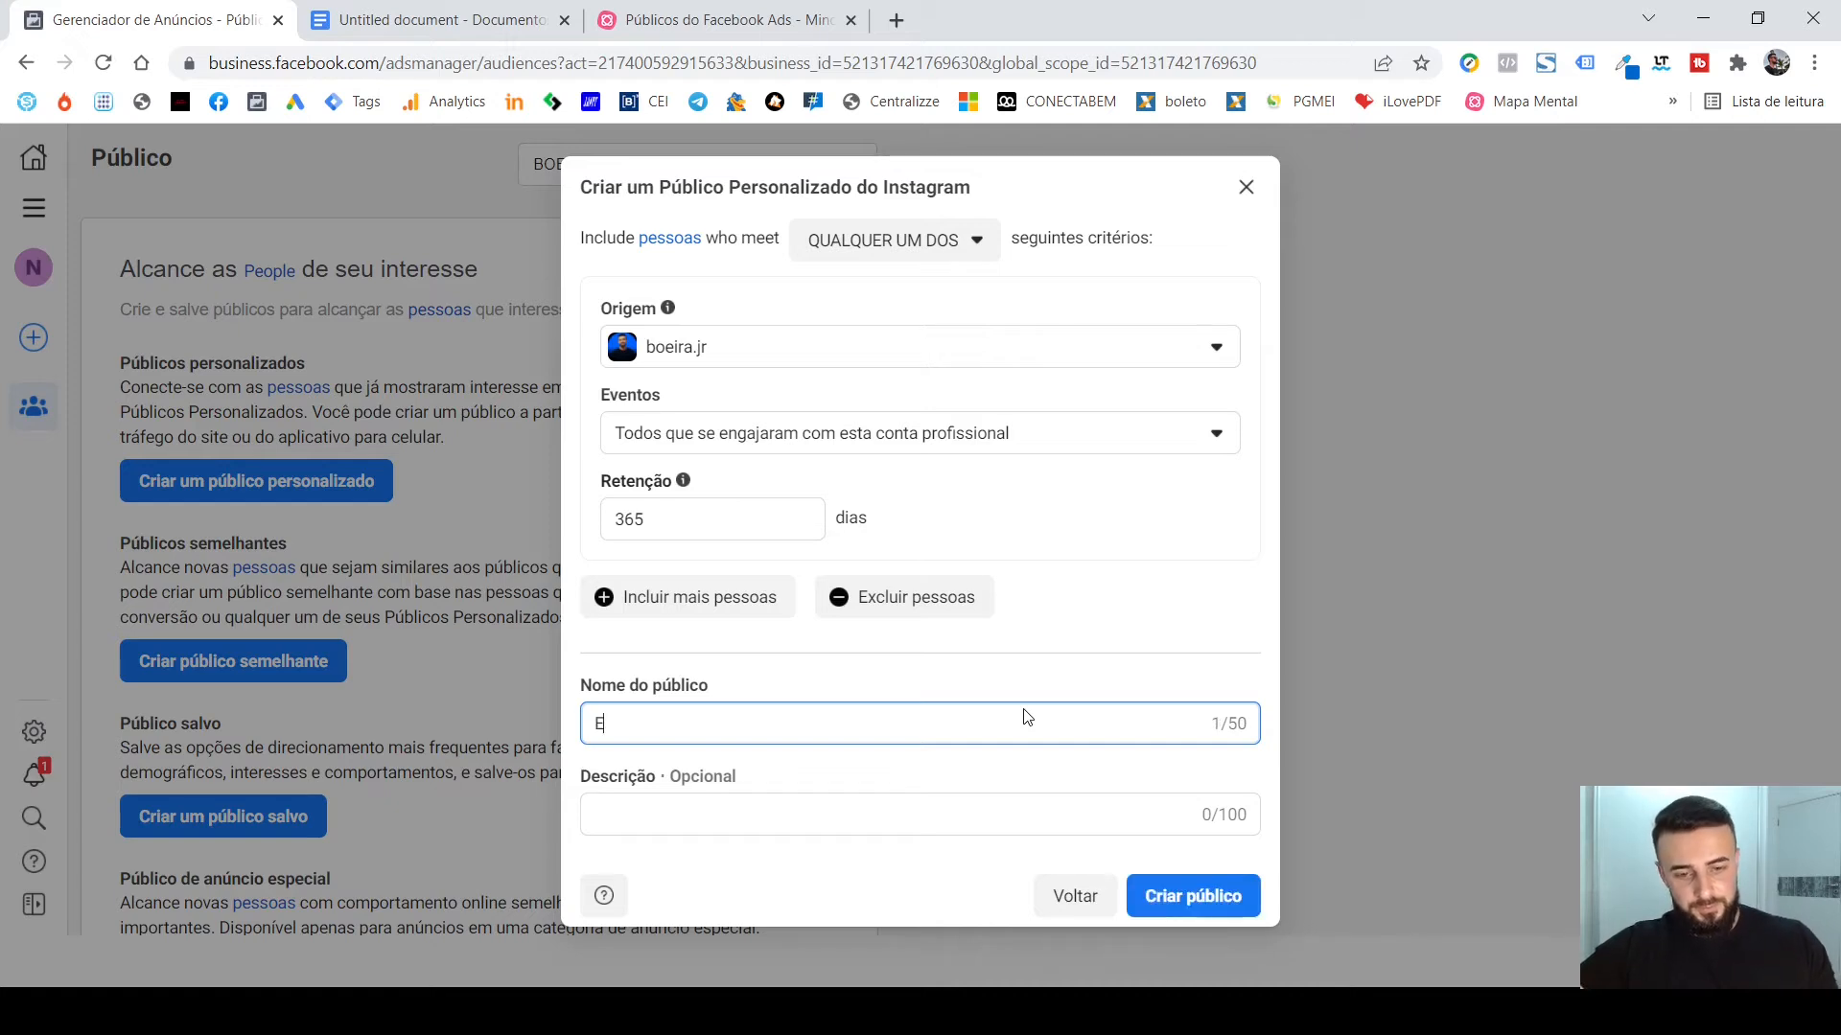
key(BackSpace)
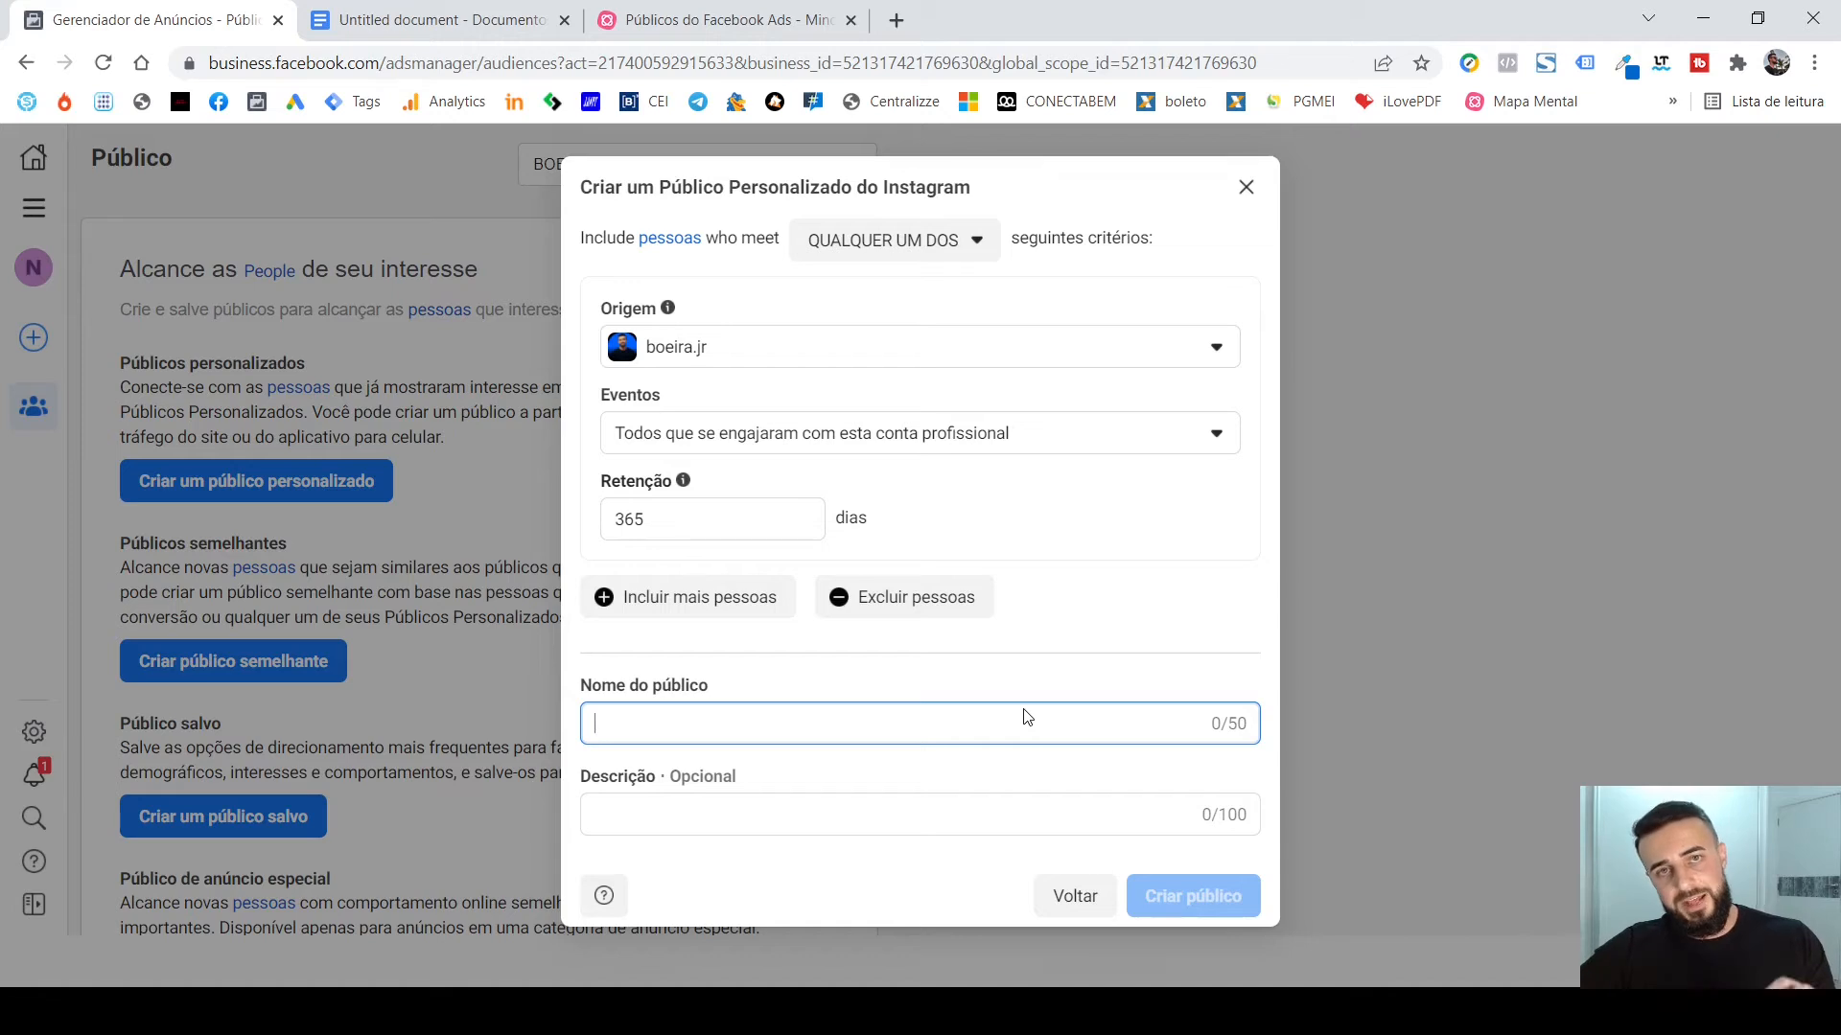
text(EN)
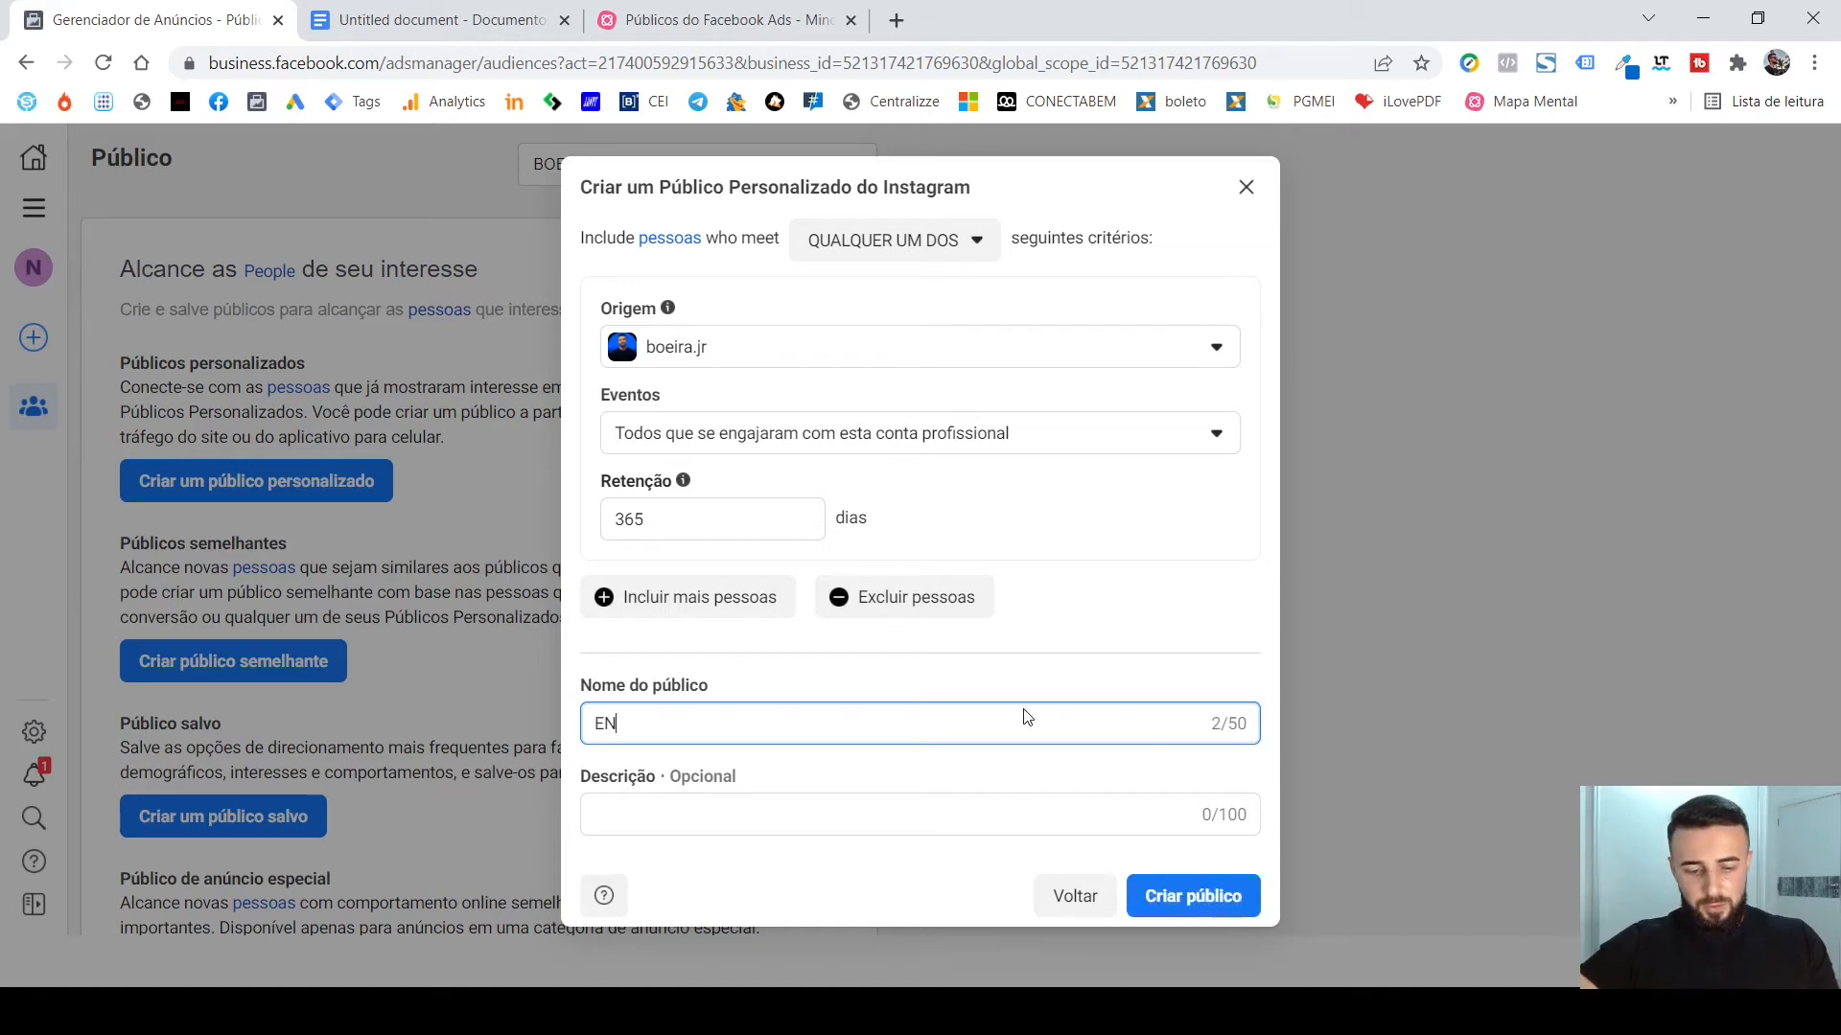
text(V.)
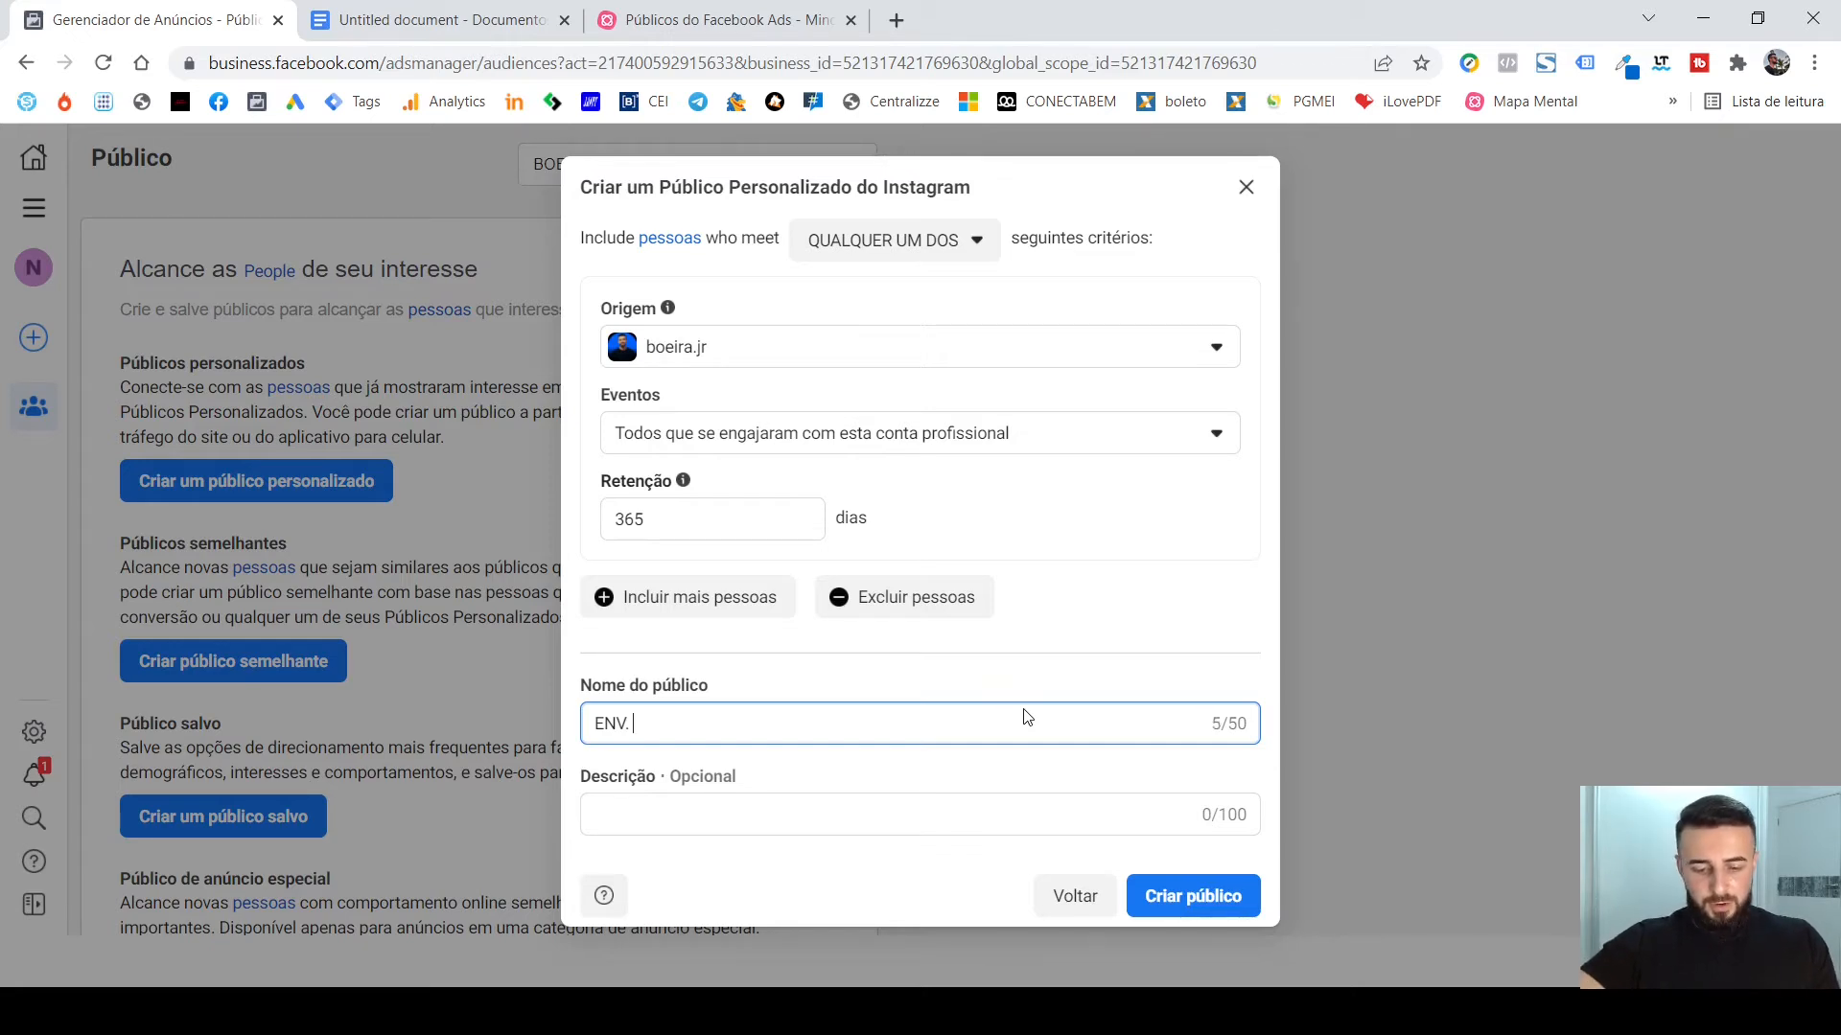
text(IG)
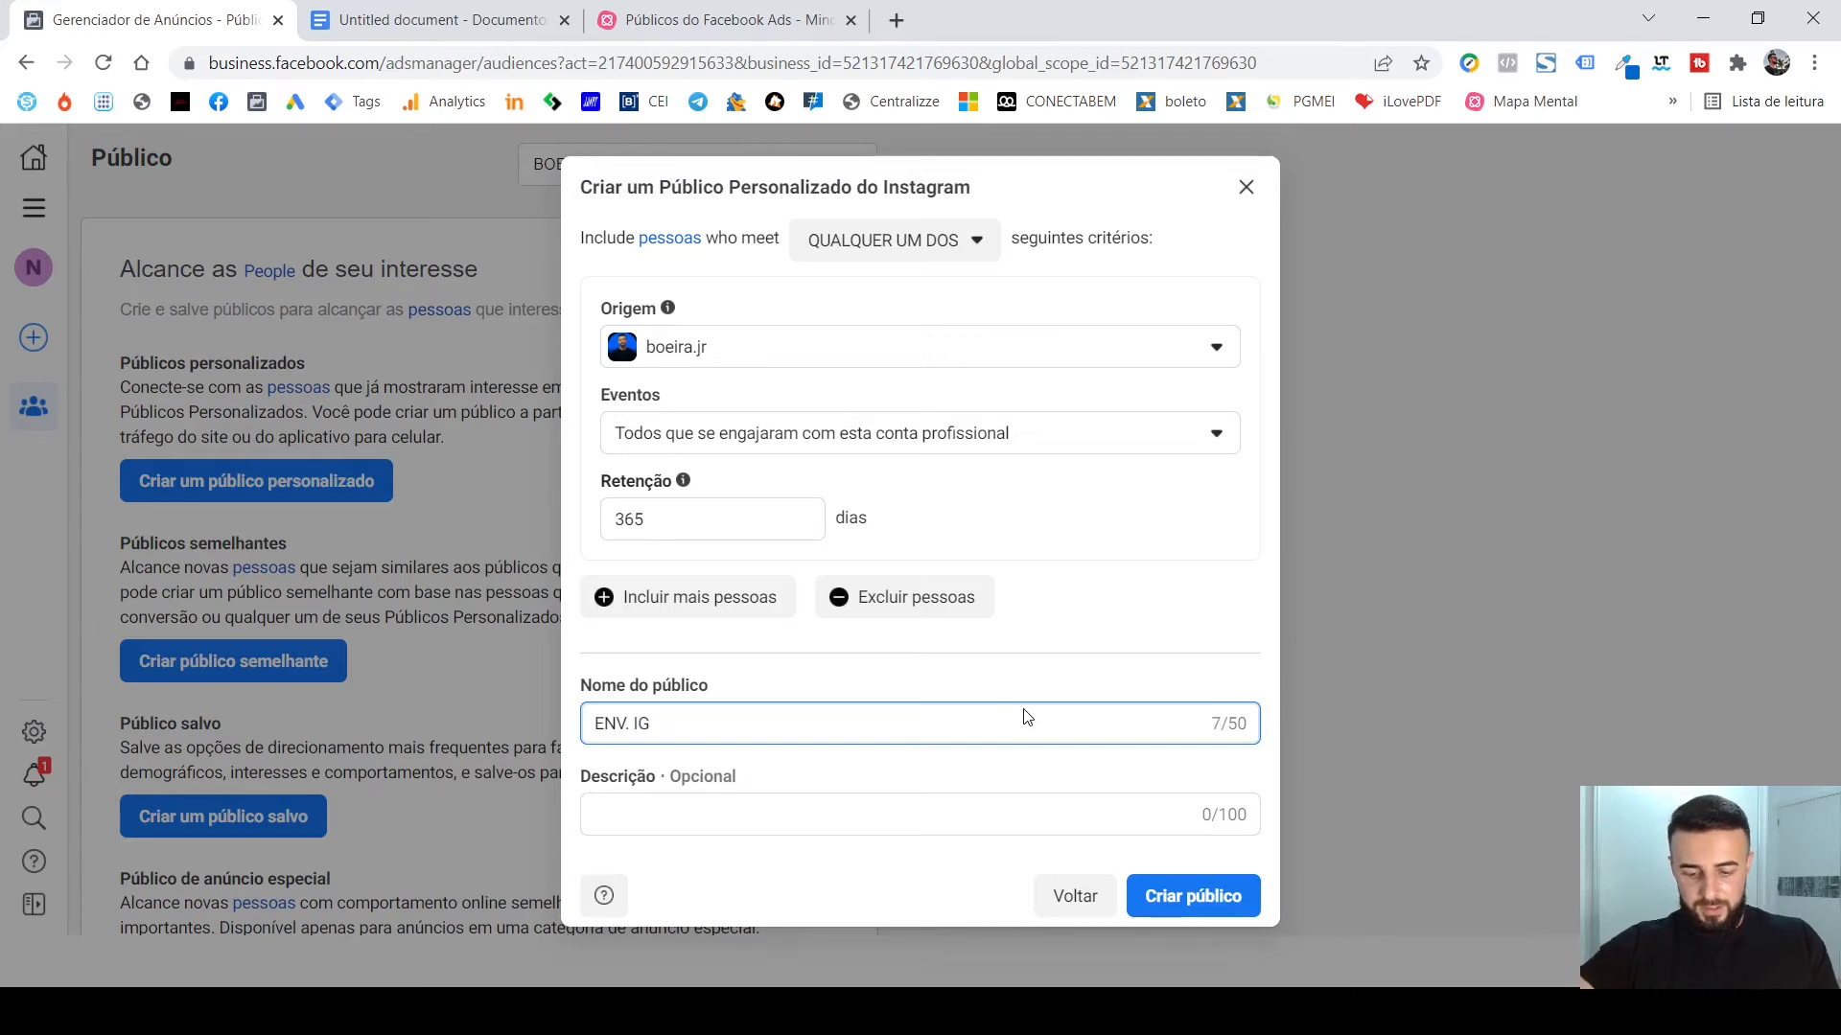
text(.)
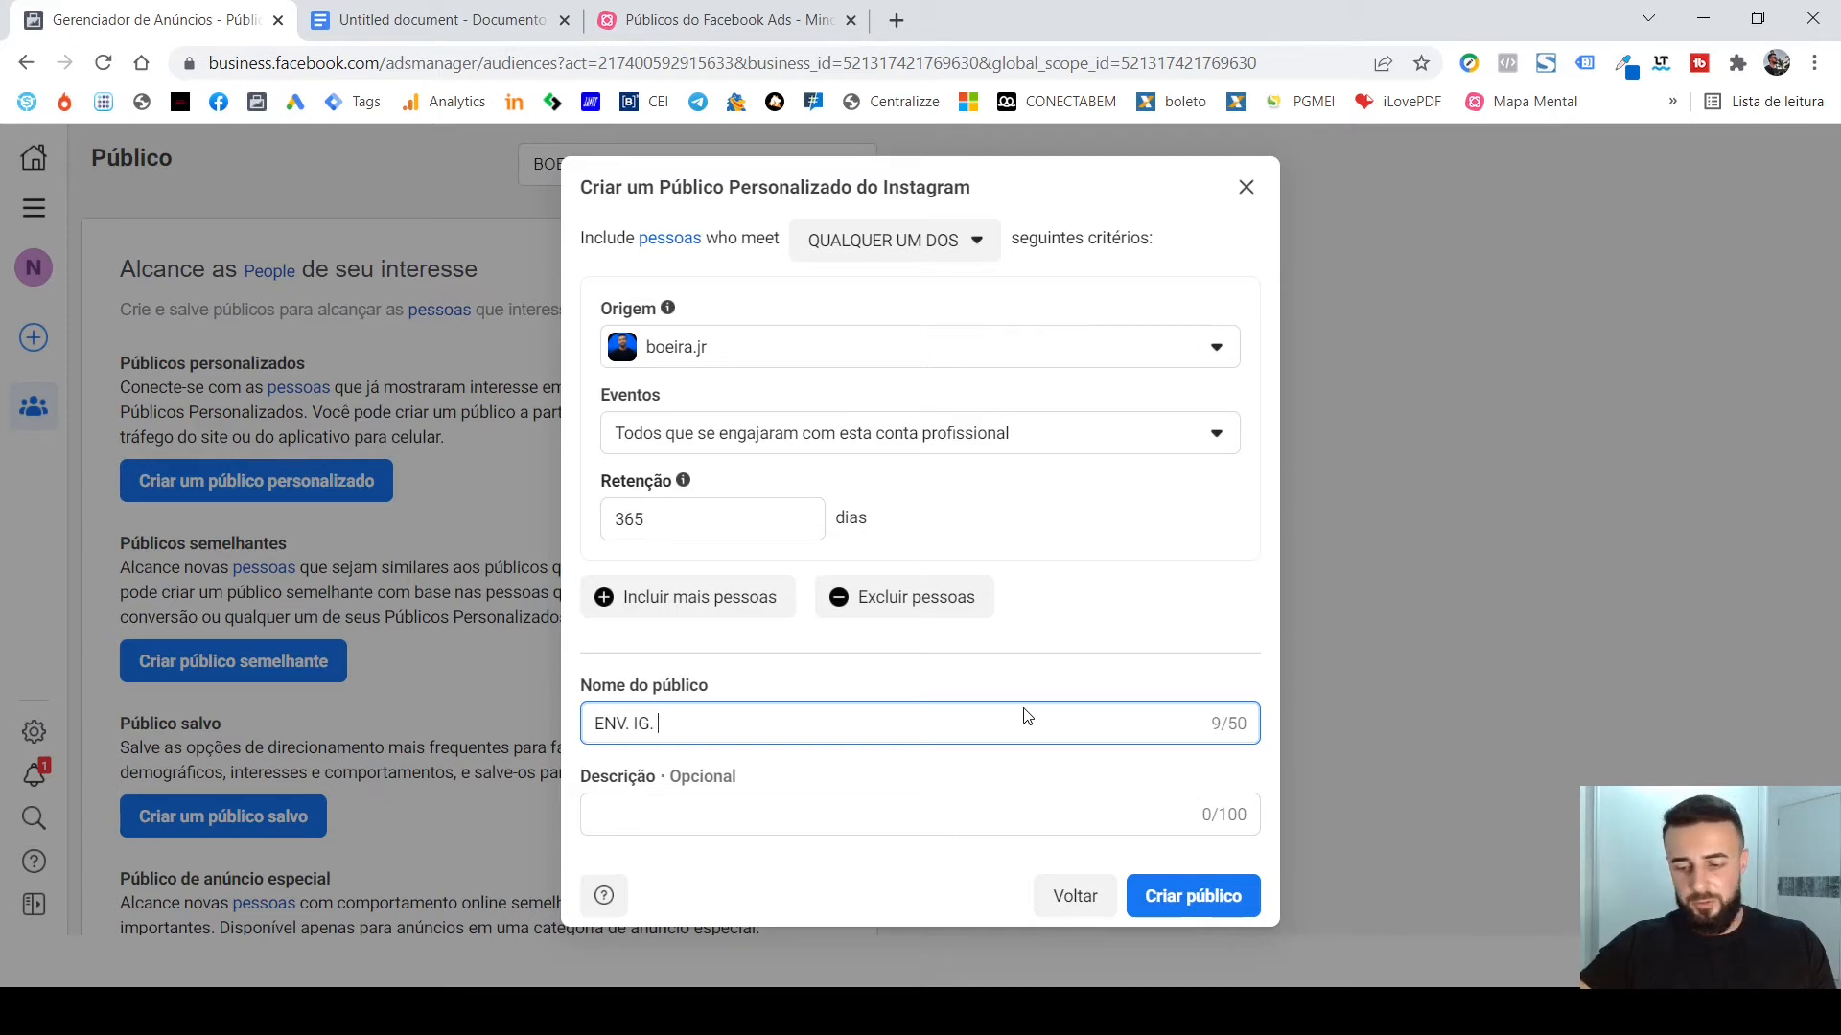
text(365D)
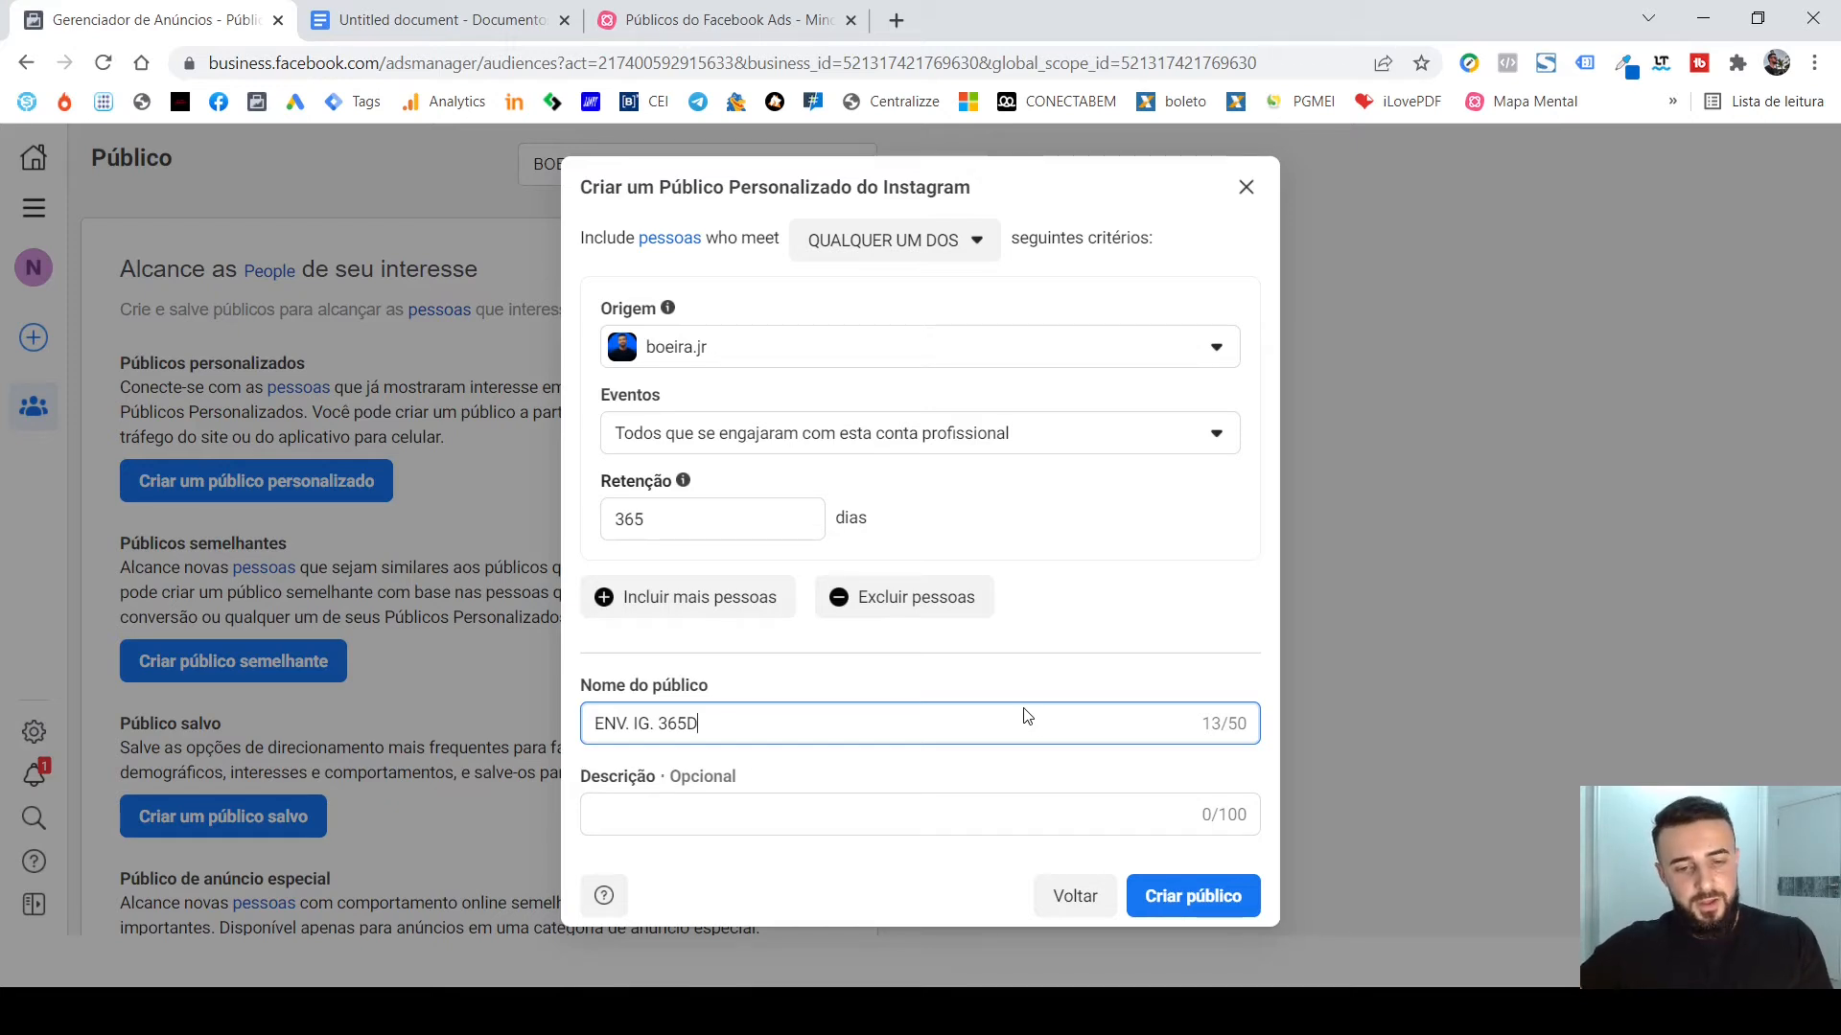
click(768, 820)
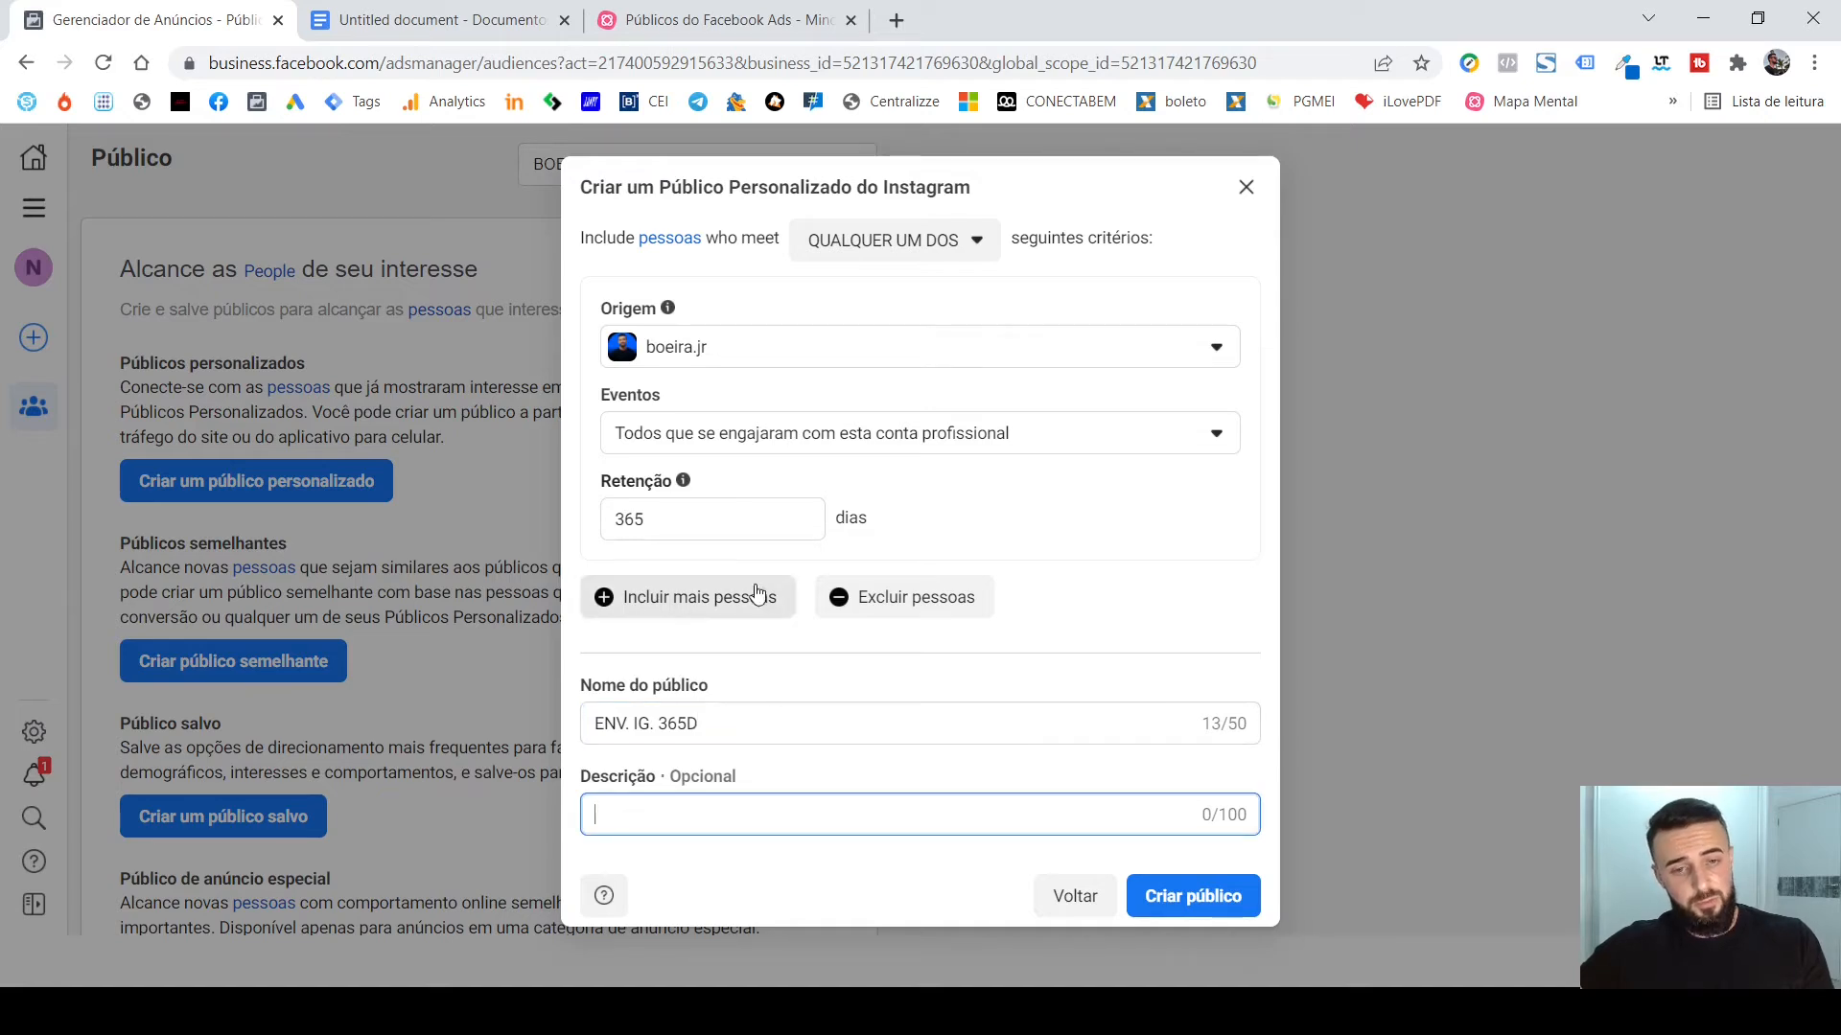
Review the Eventos engagement options once more and create the "ENV. IG. 365D" audience with all profile engagers selected.
click(1029, 437)
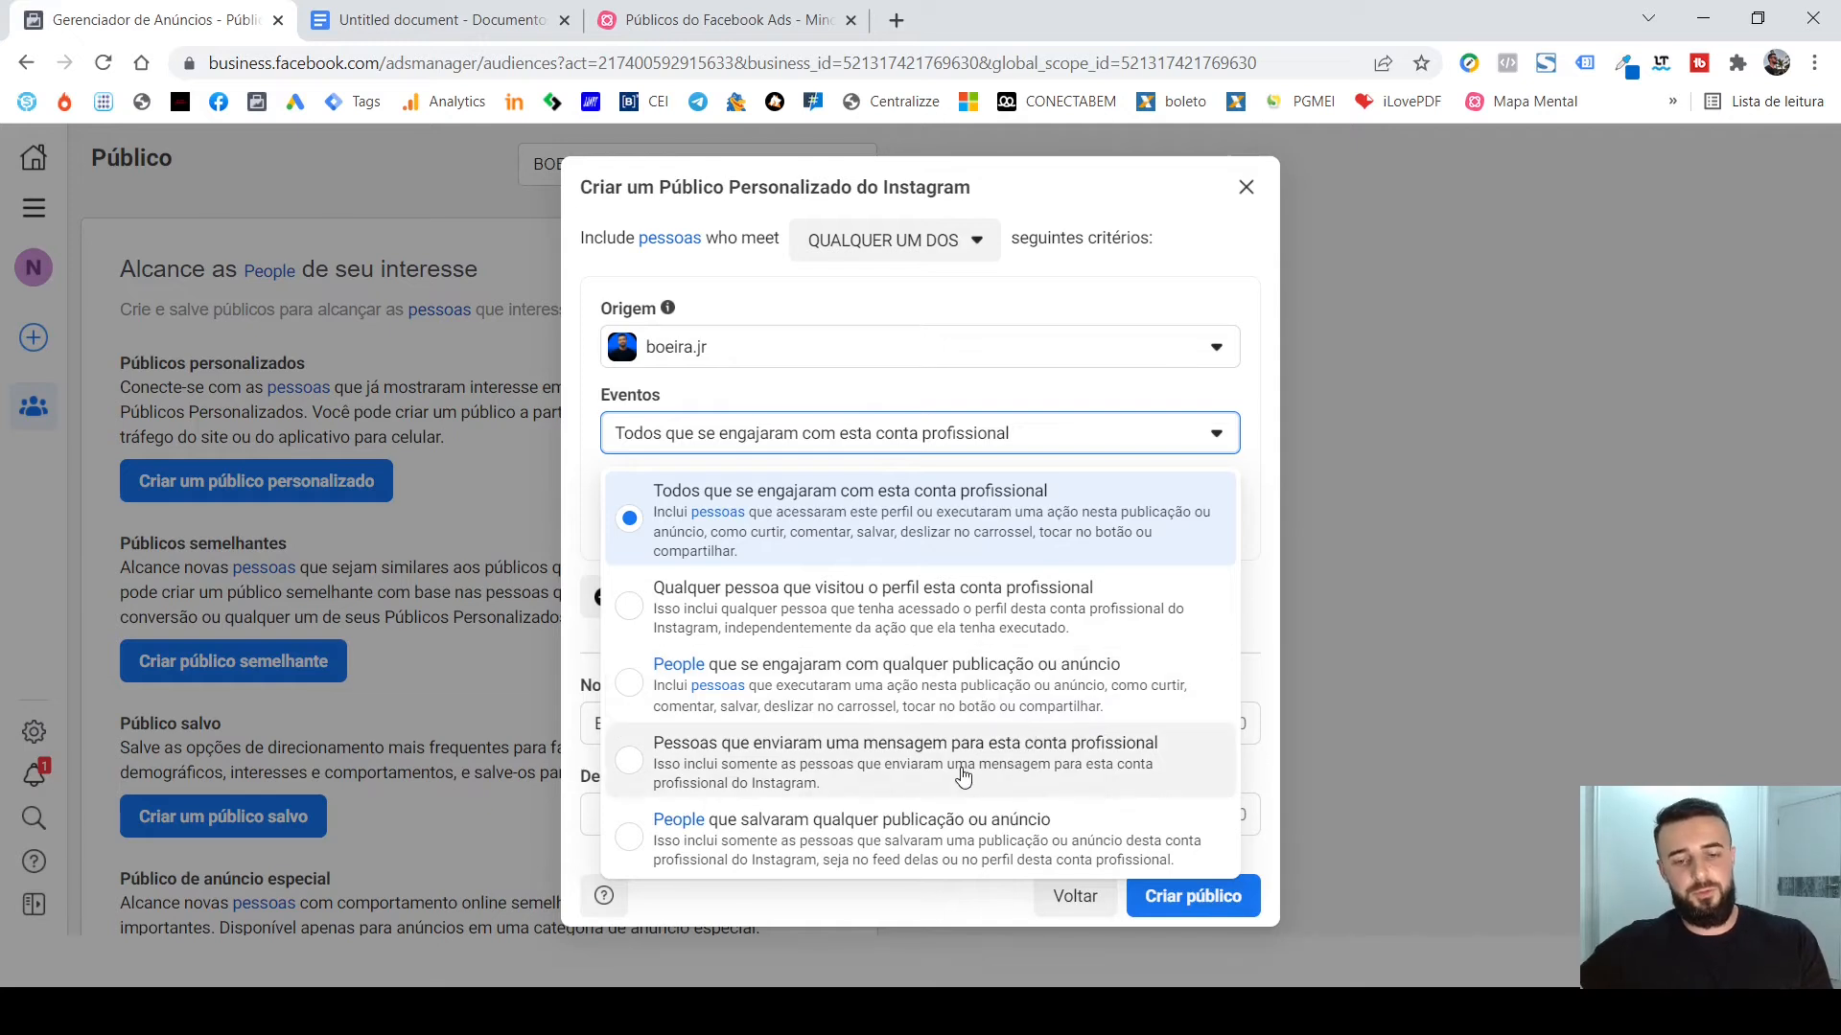
click(1068, 304)
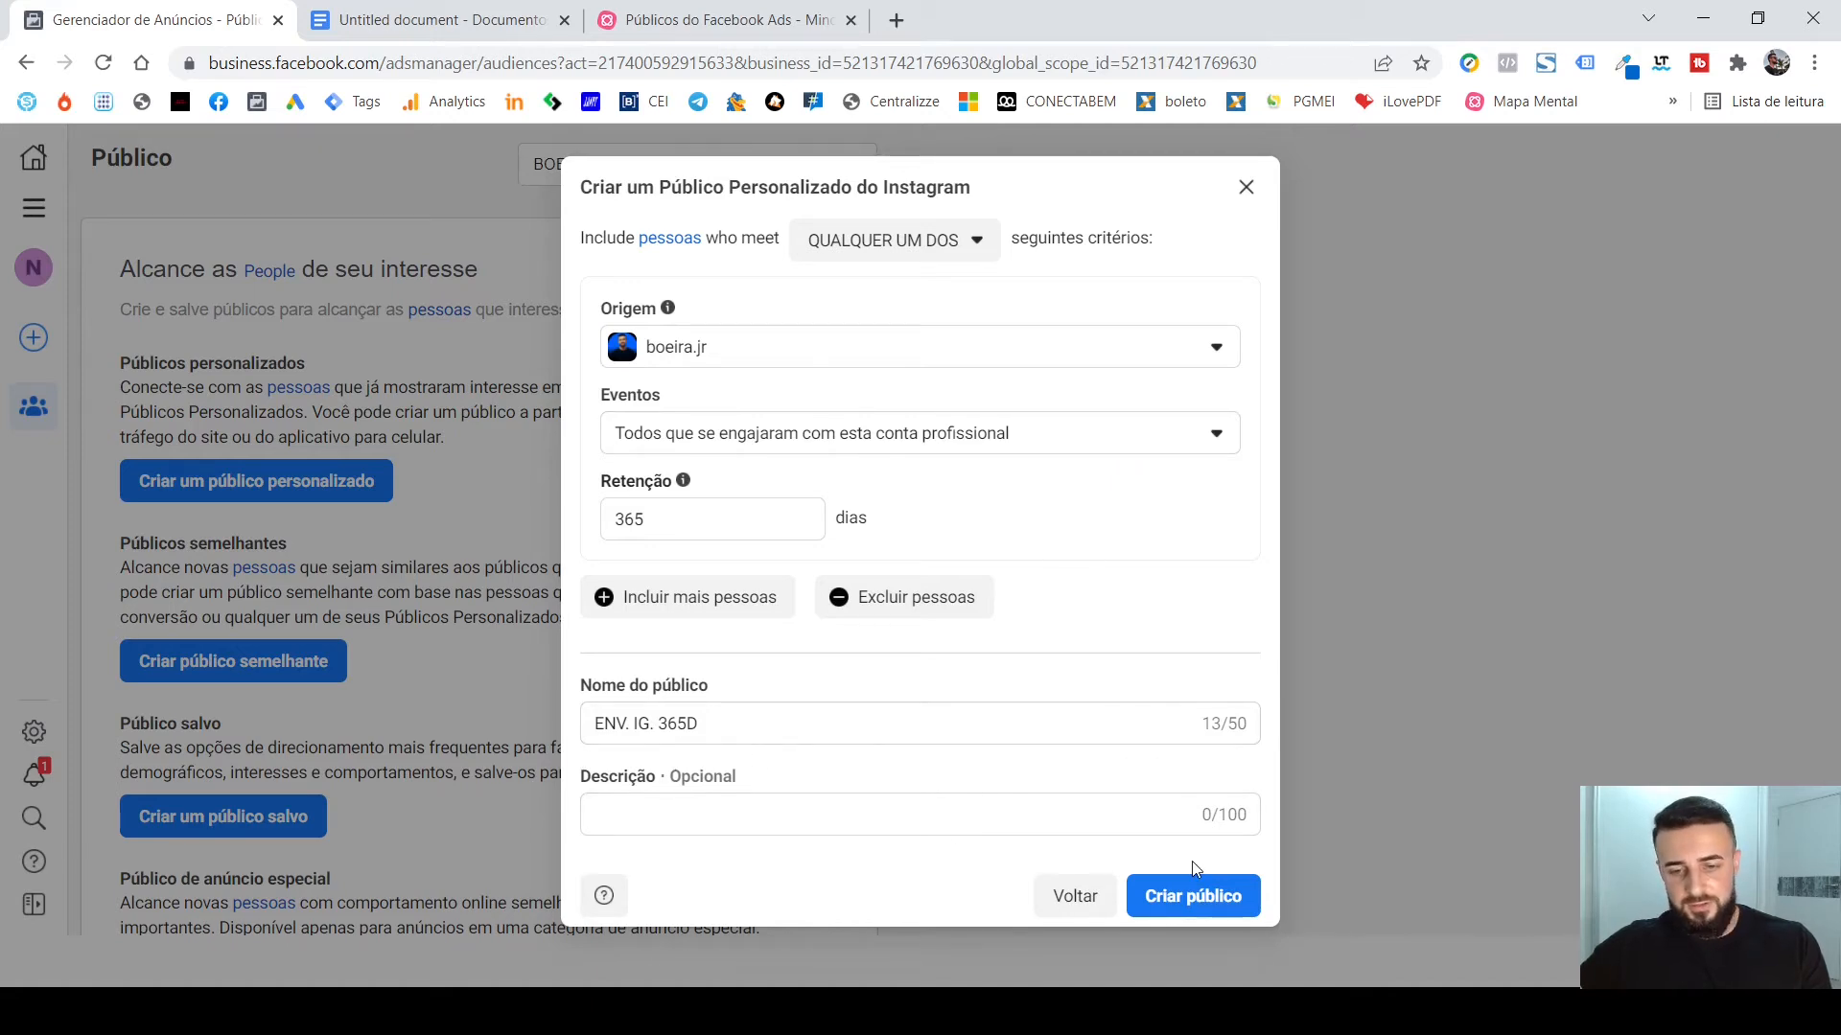
click(1188, 901)
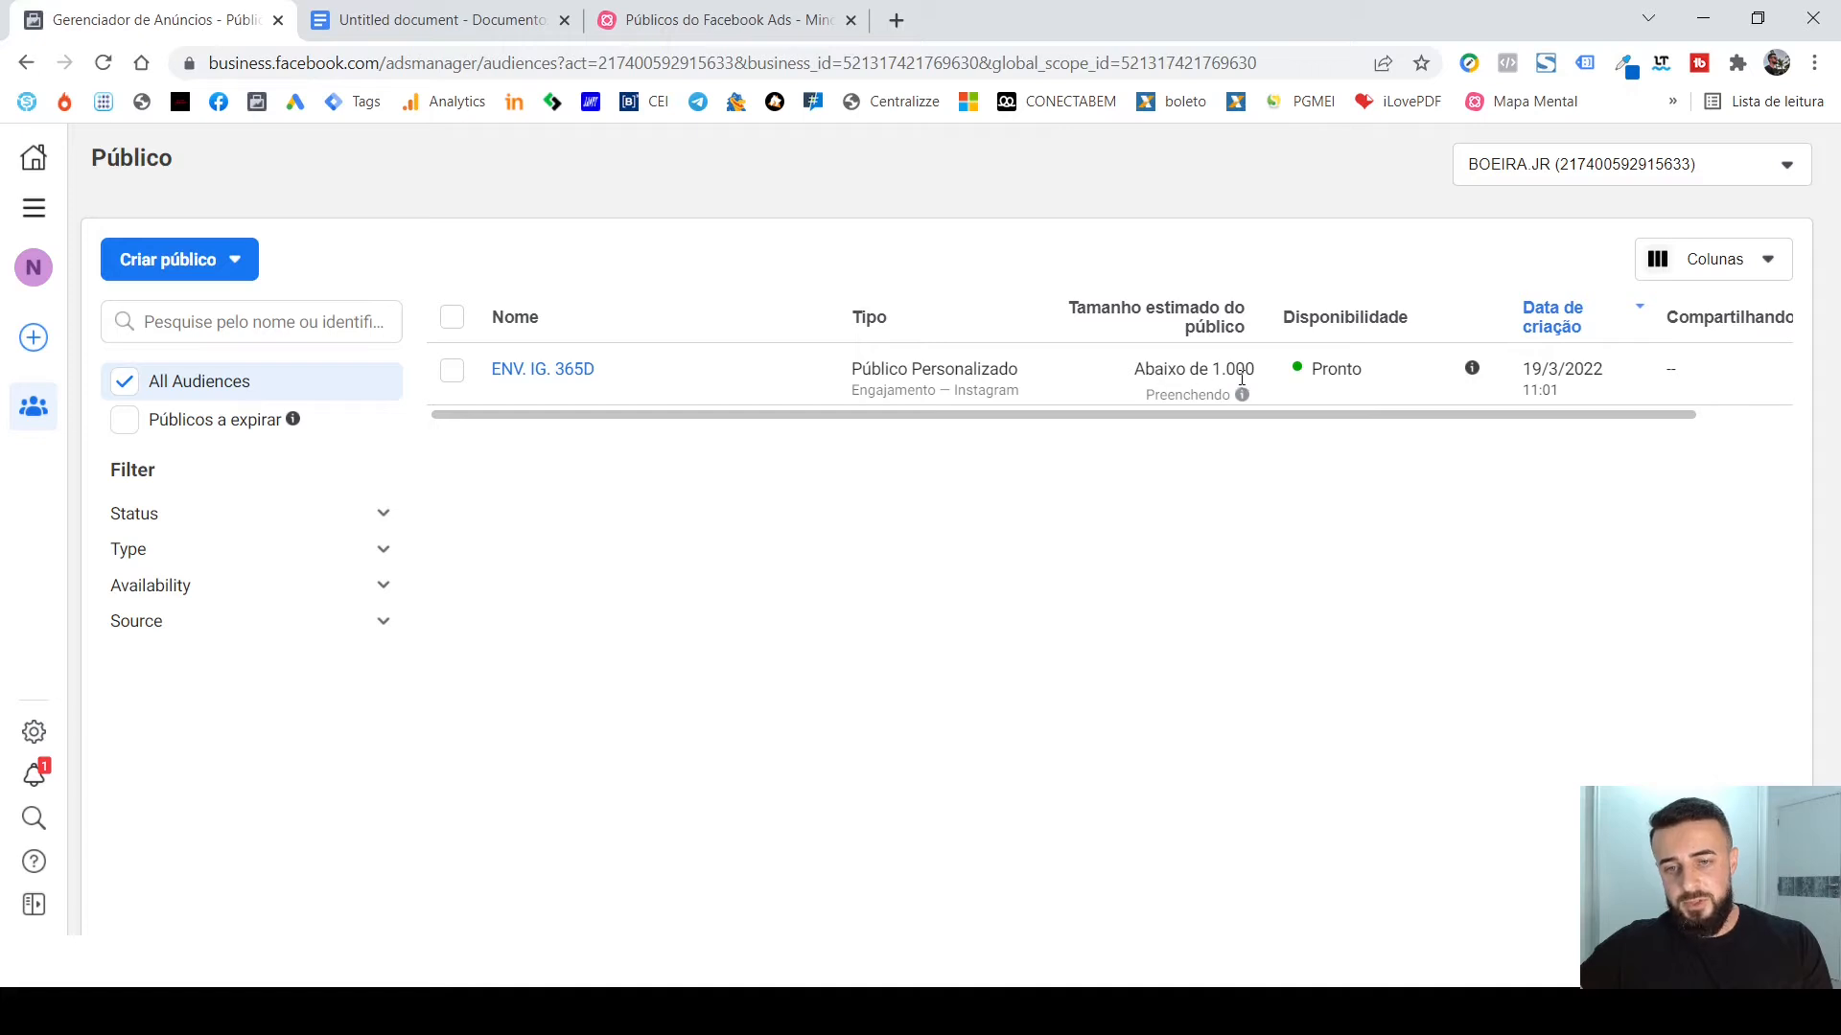
mouse_move(1243, 404)
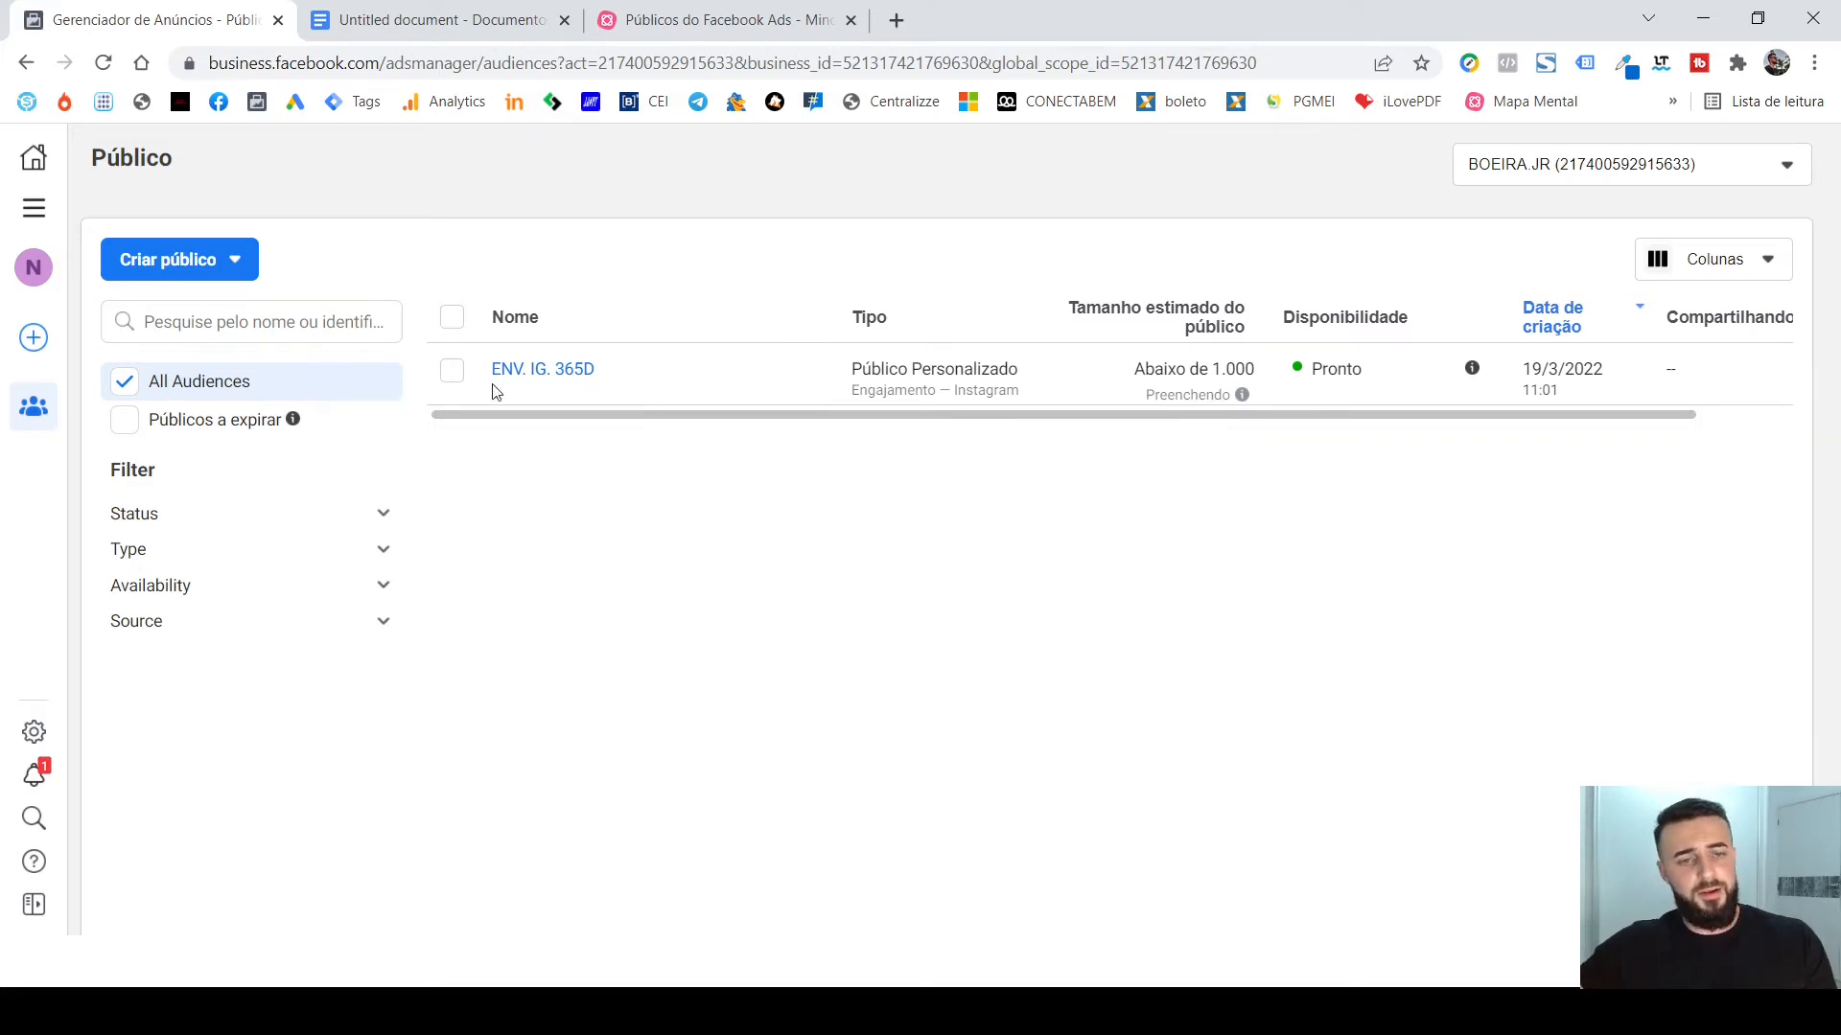
Start a second Instagram custom audience from the audience list with the presenter's own profile as Origem.
click(230, 273)
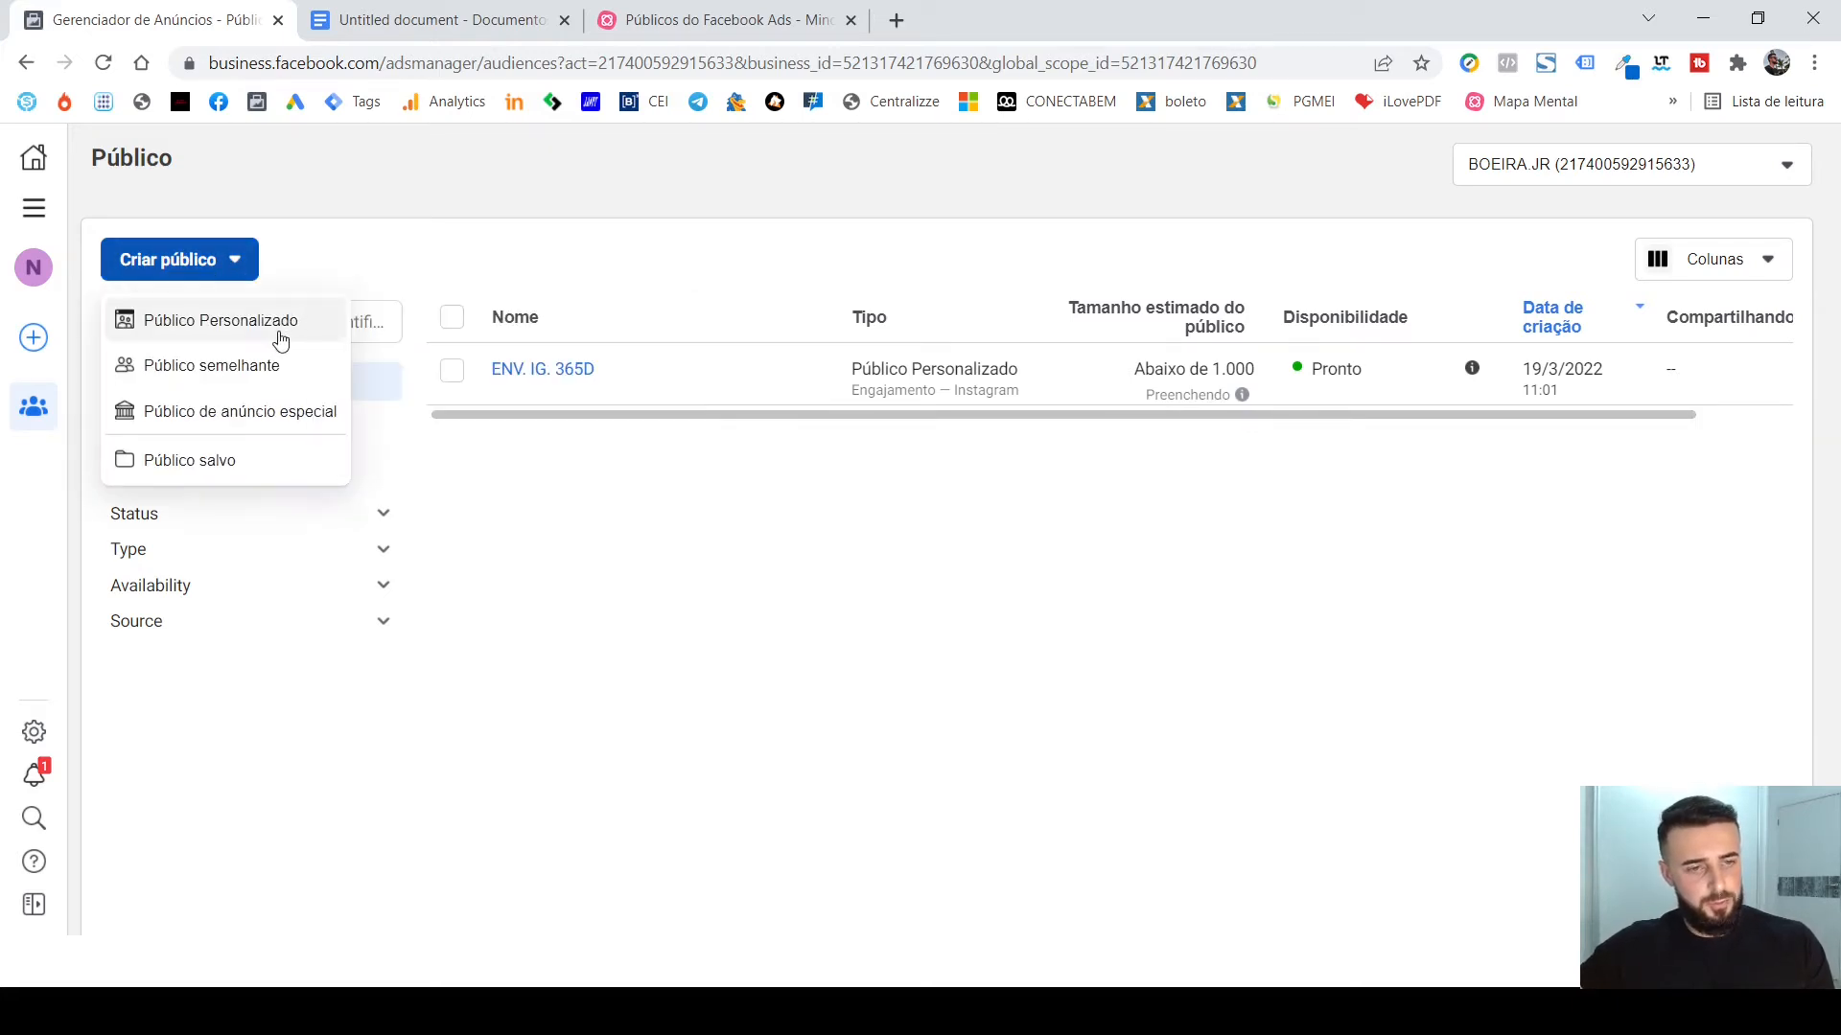
click(535, 267)
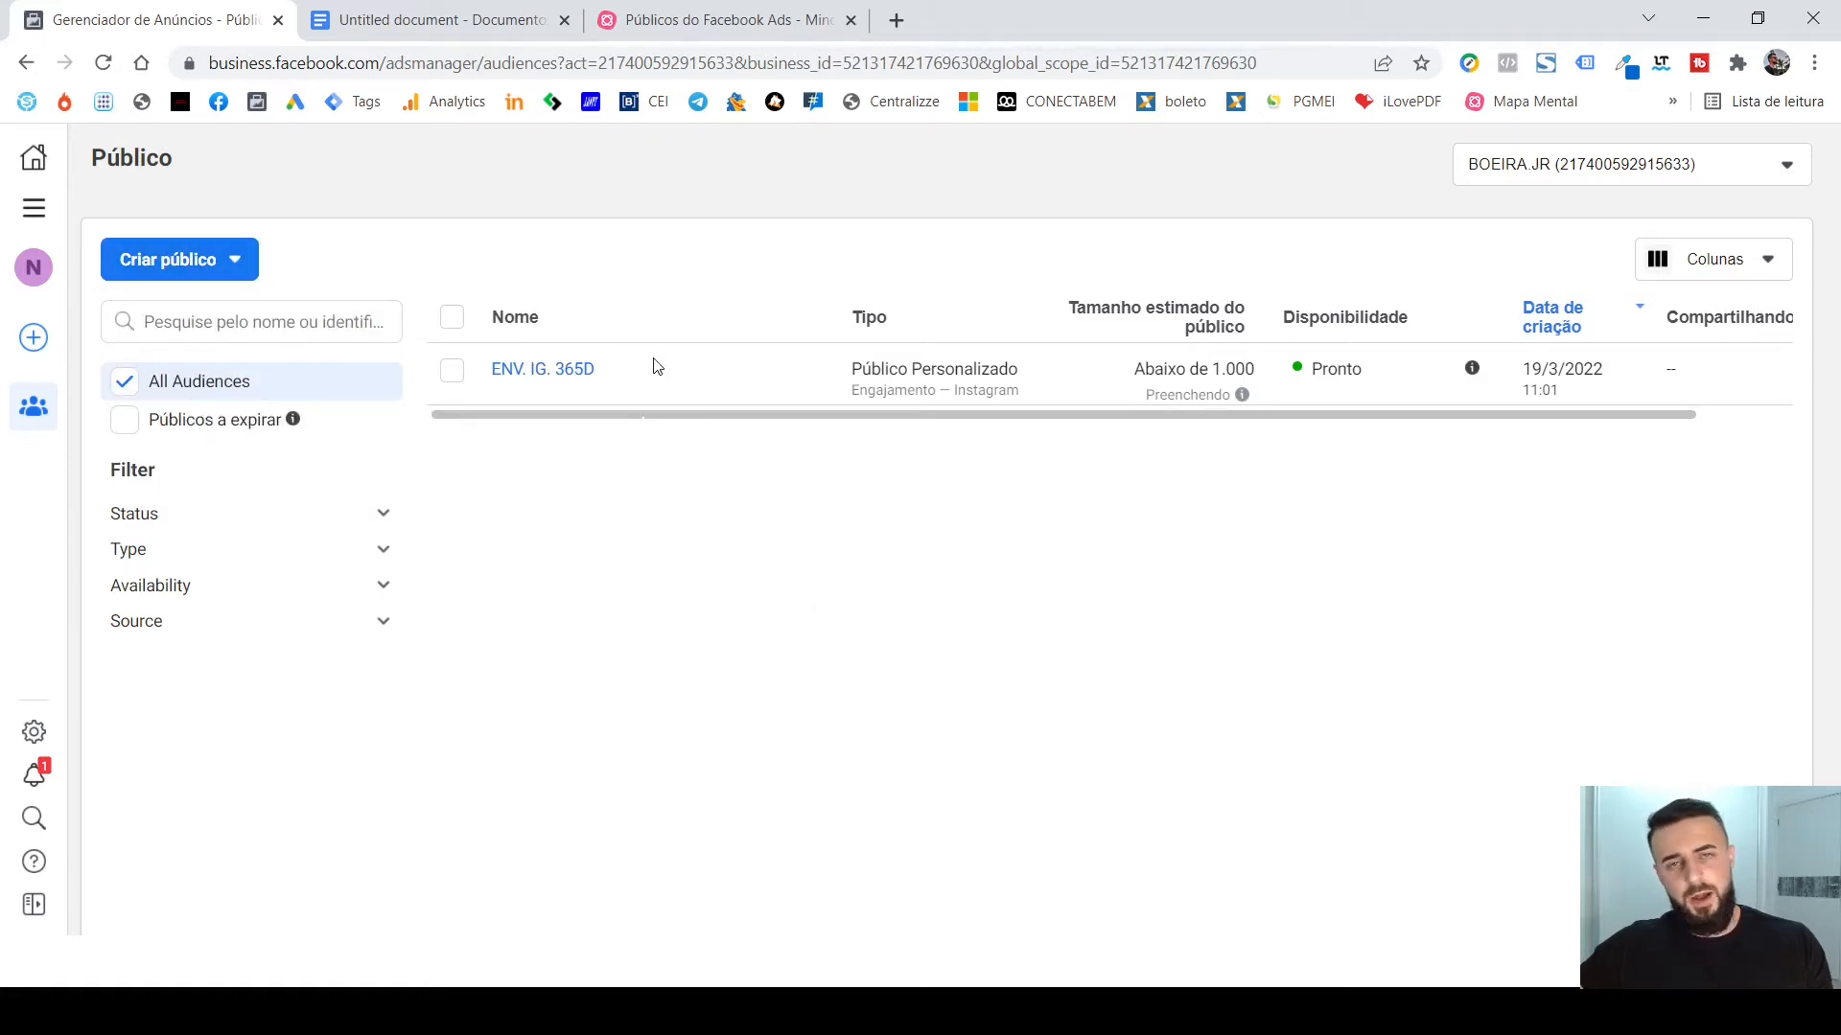
click(240, 270)
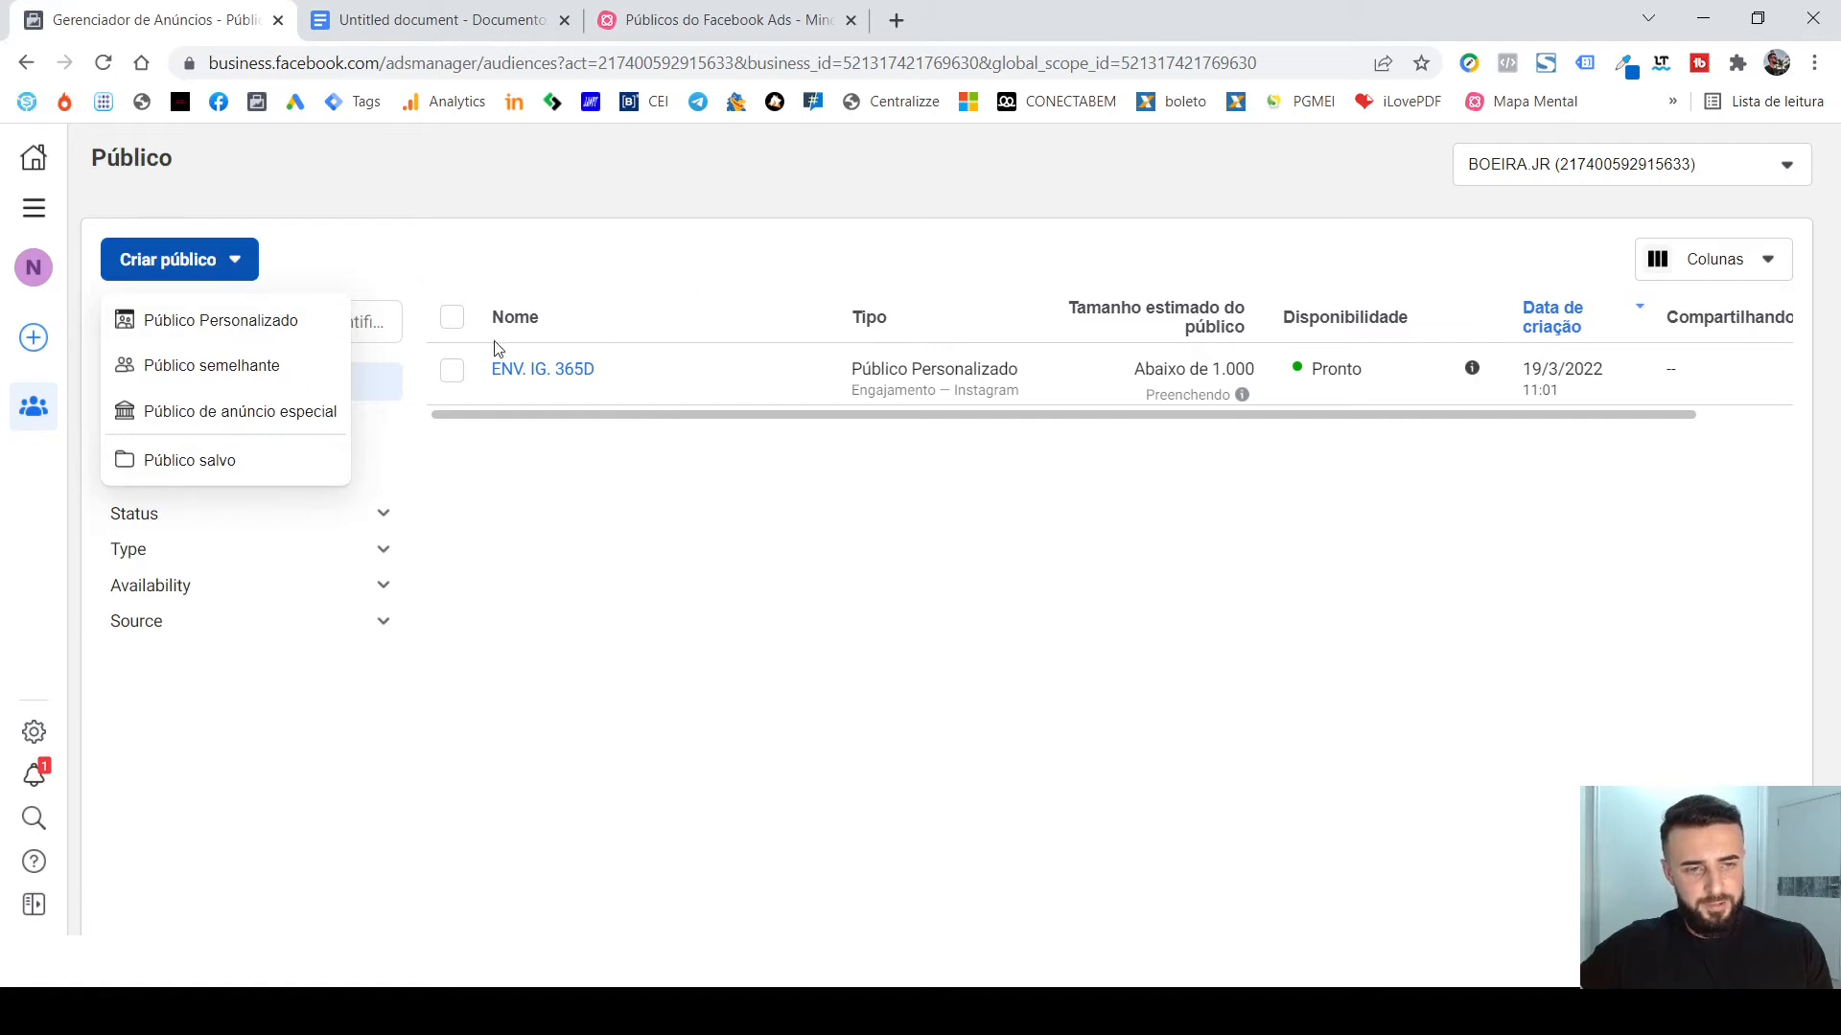
click(217, 327)
click(928, 352)
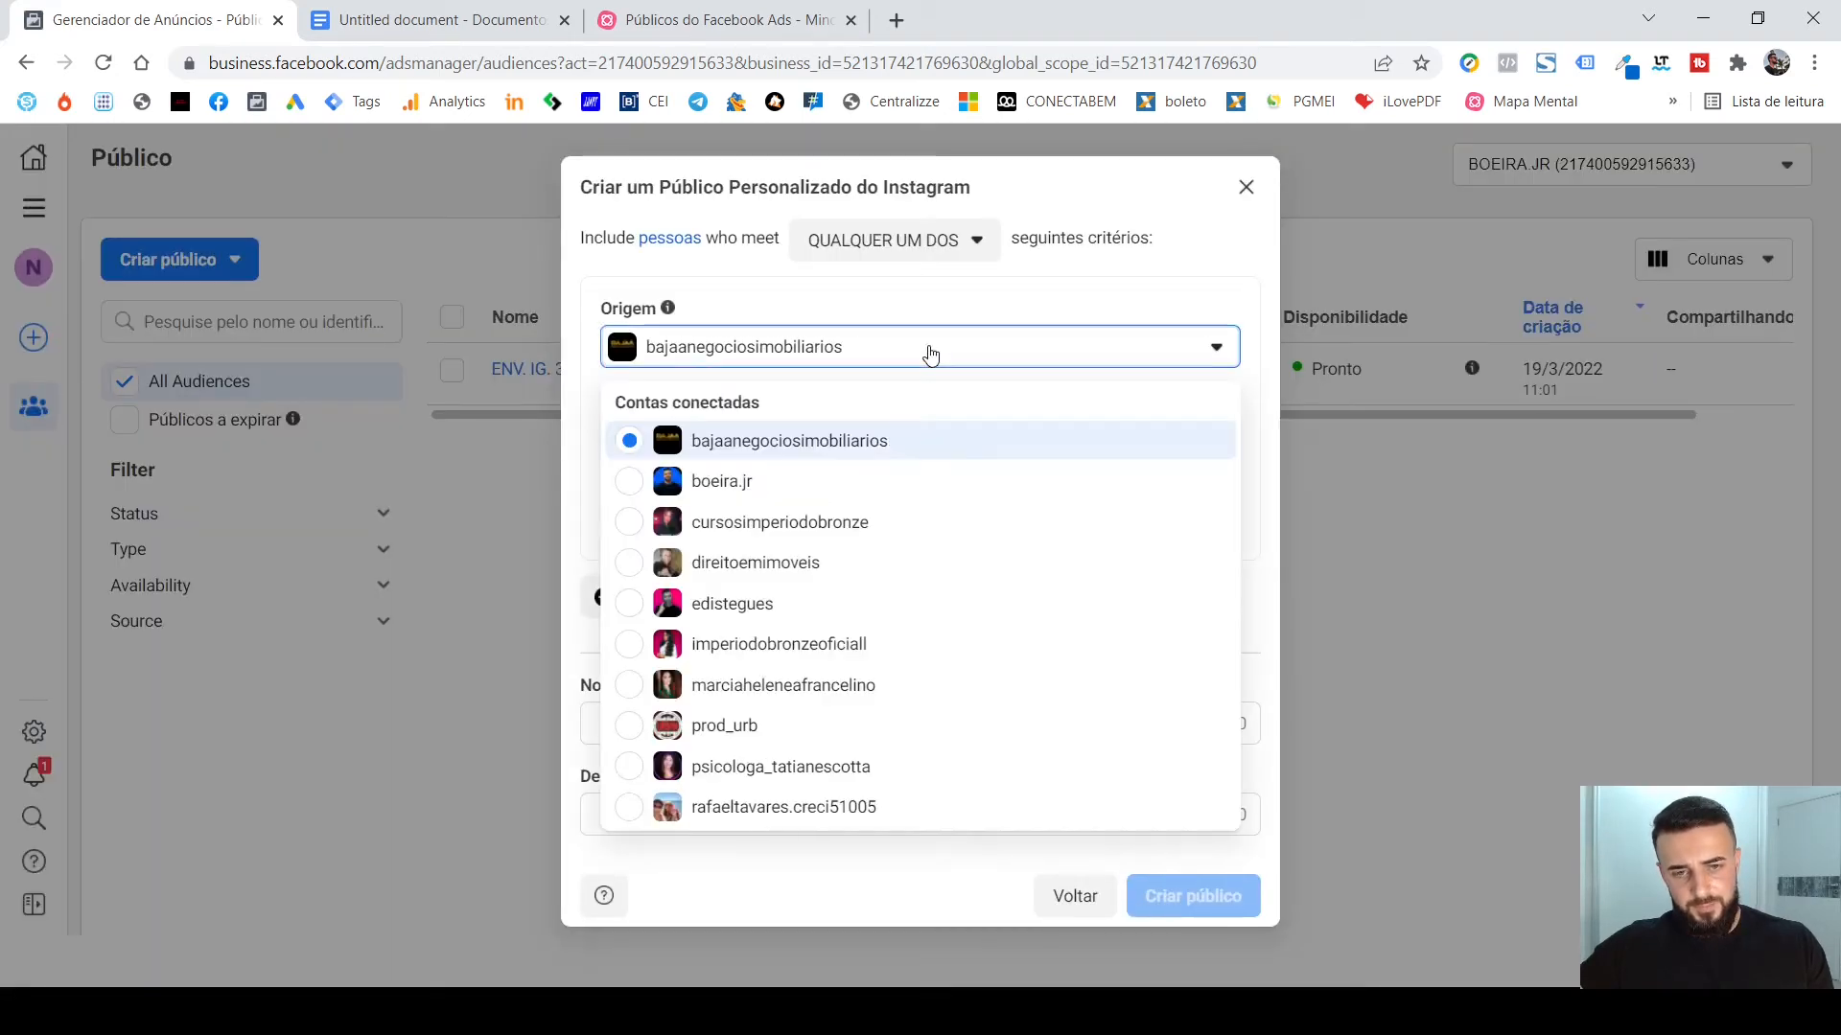
click(872, 487)
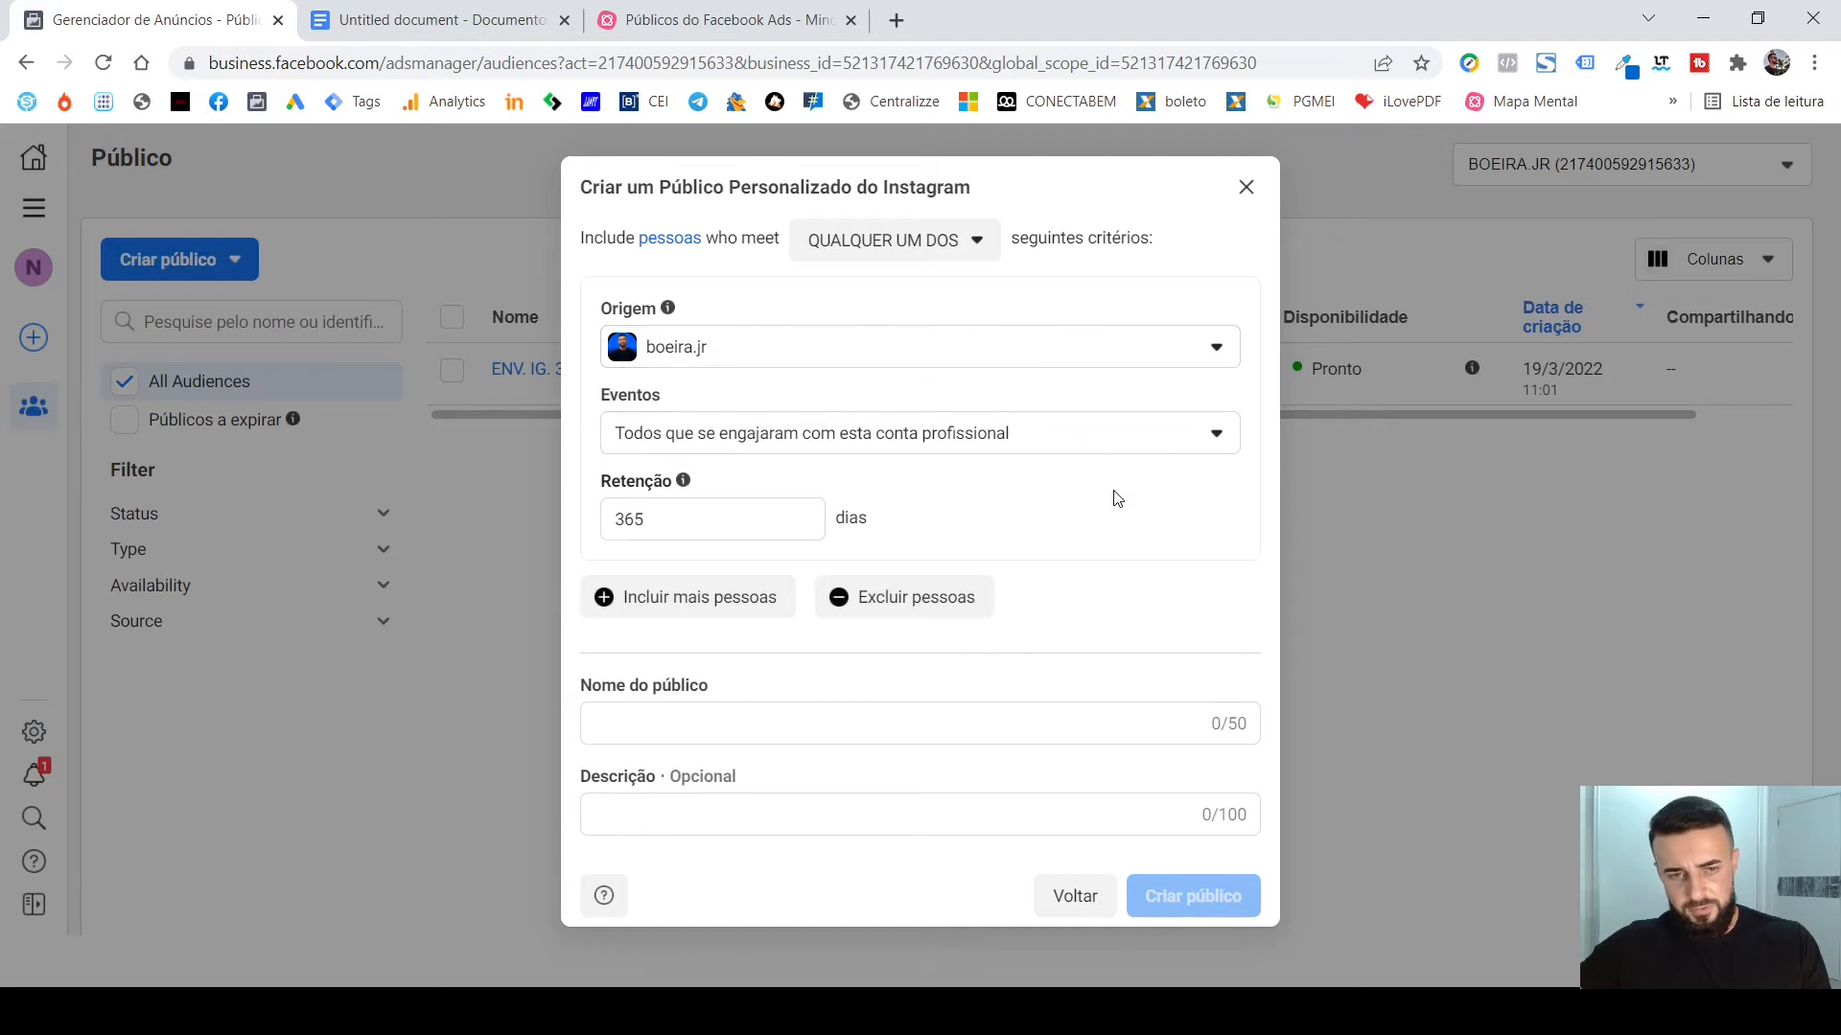
Set the Retenção of the new Instagram audience to 180 days.
click(713, 516)
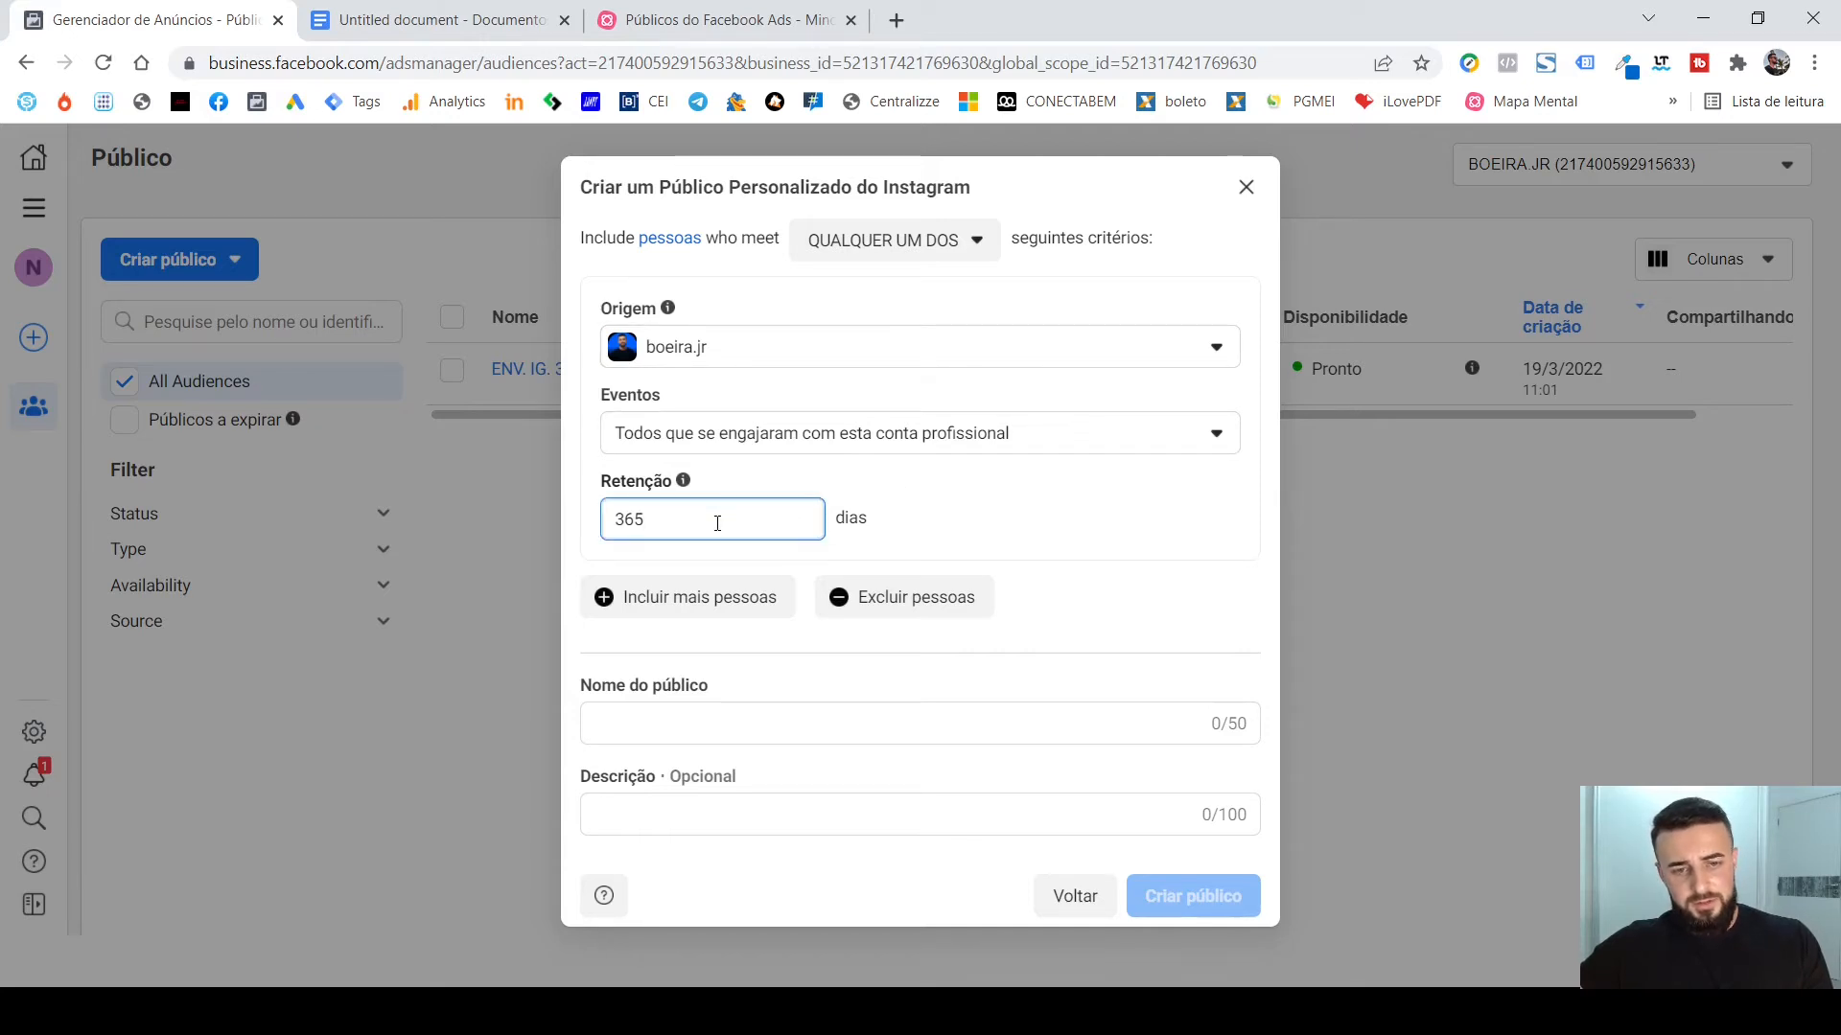
double_click(717, 522)
text(180)
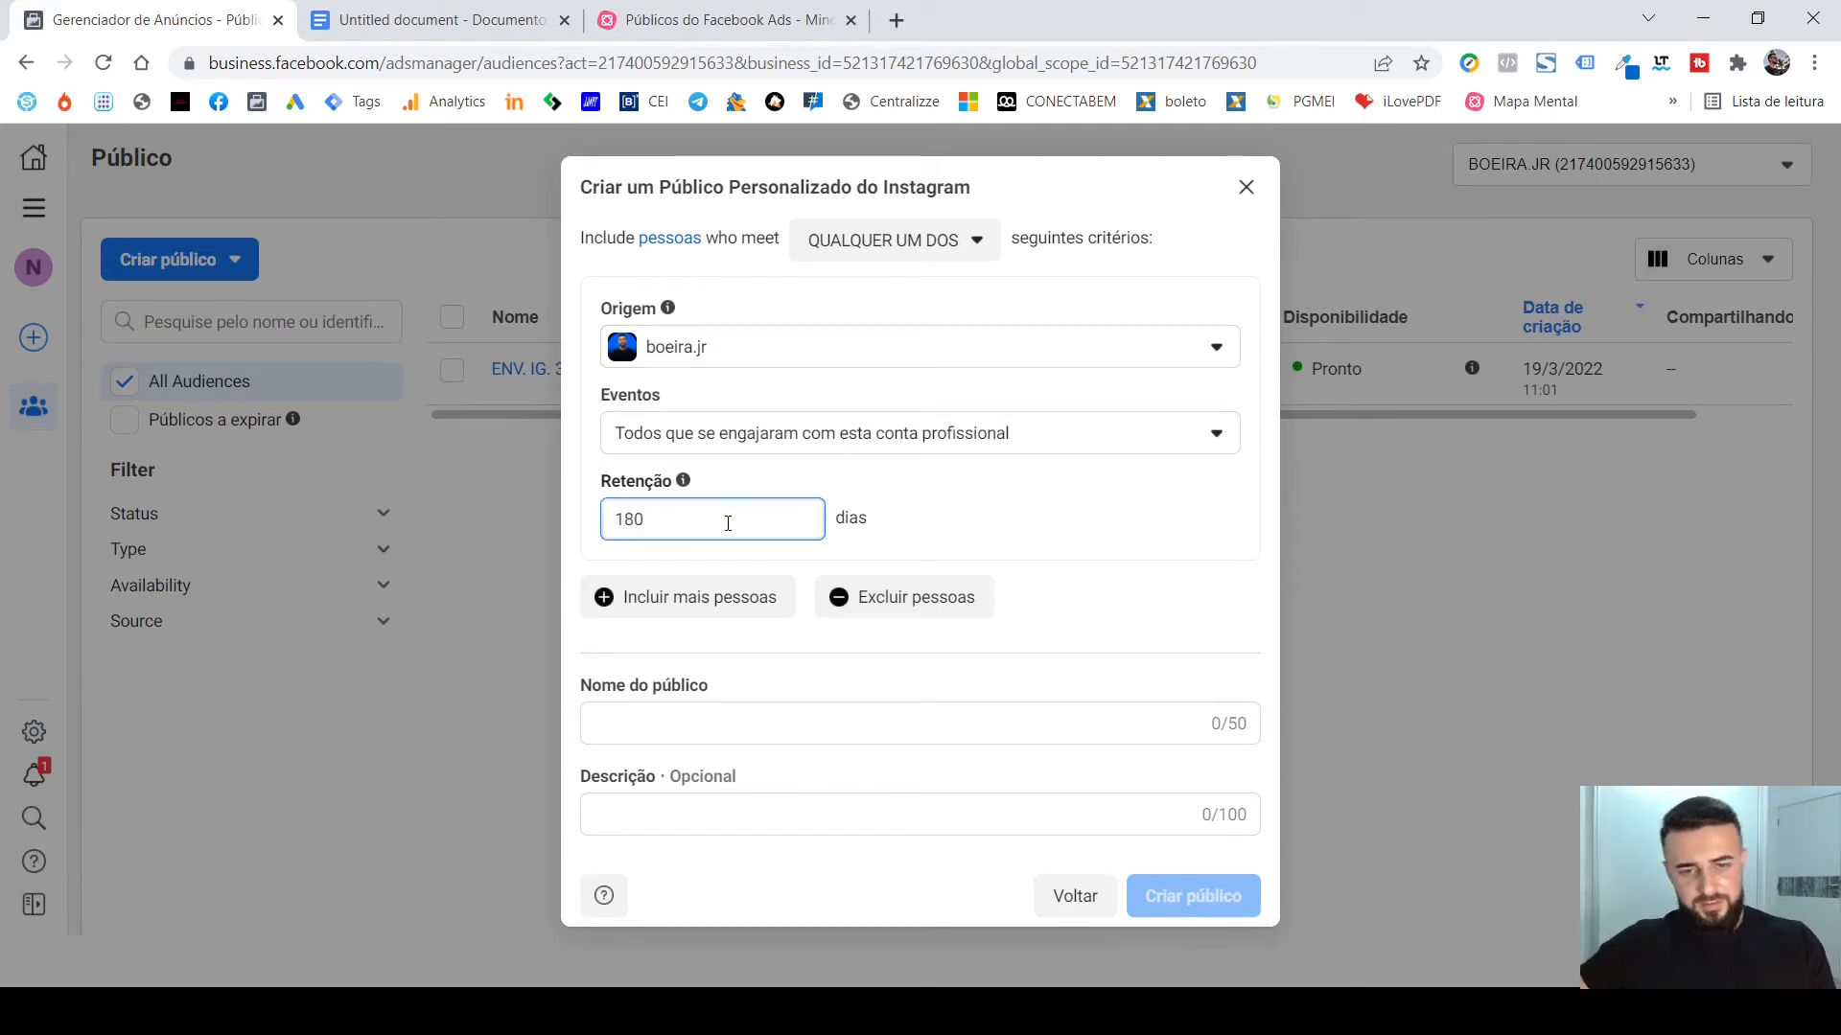
Name the 180-day audience "ENV. IG. 180D" and create it.
click(822, 725)
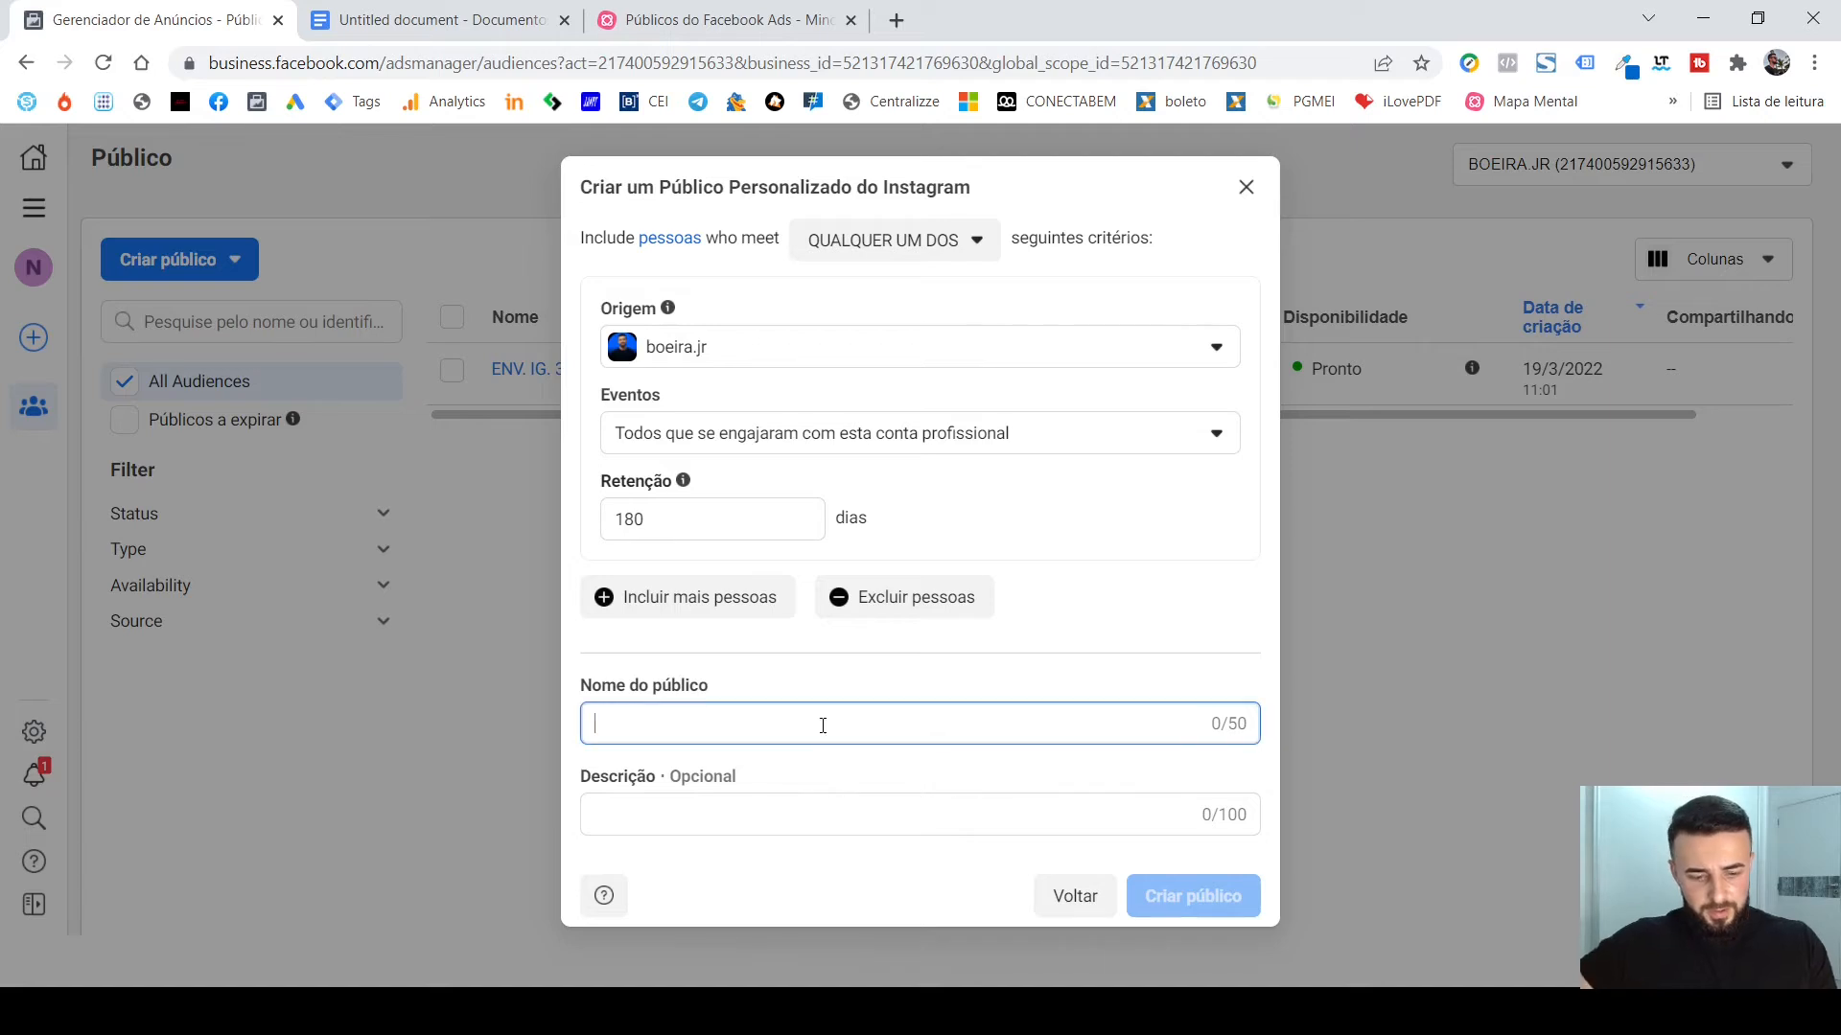
text(ENV. )
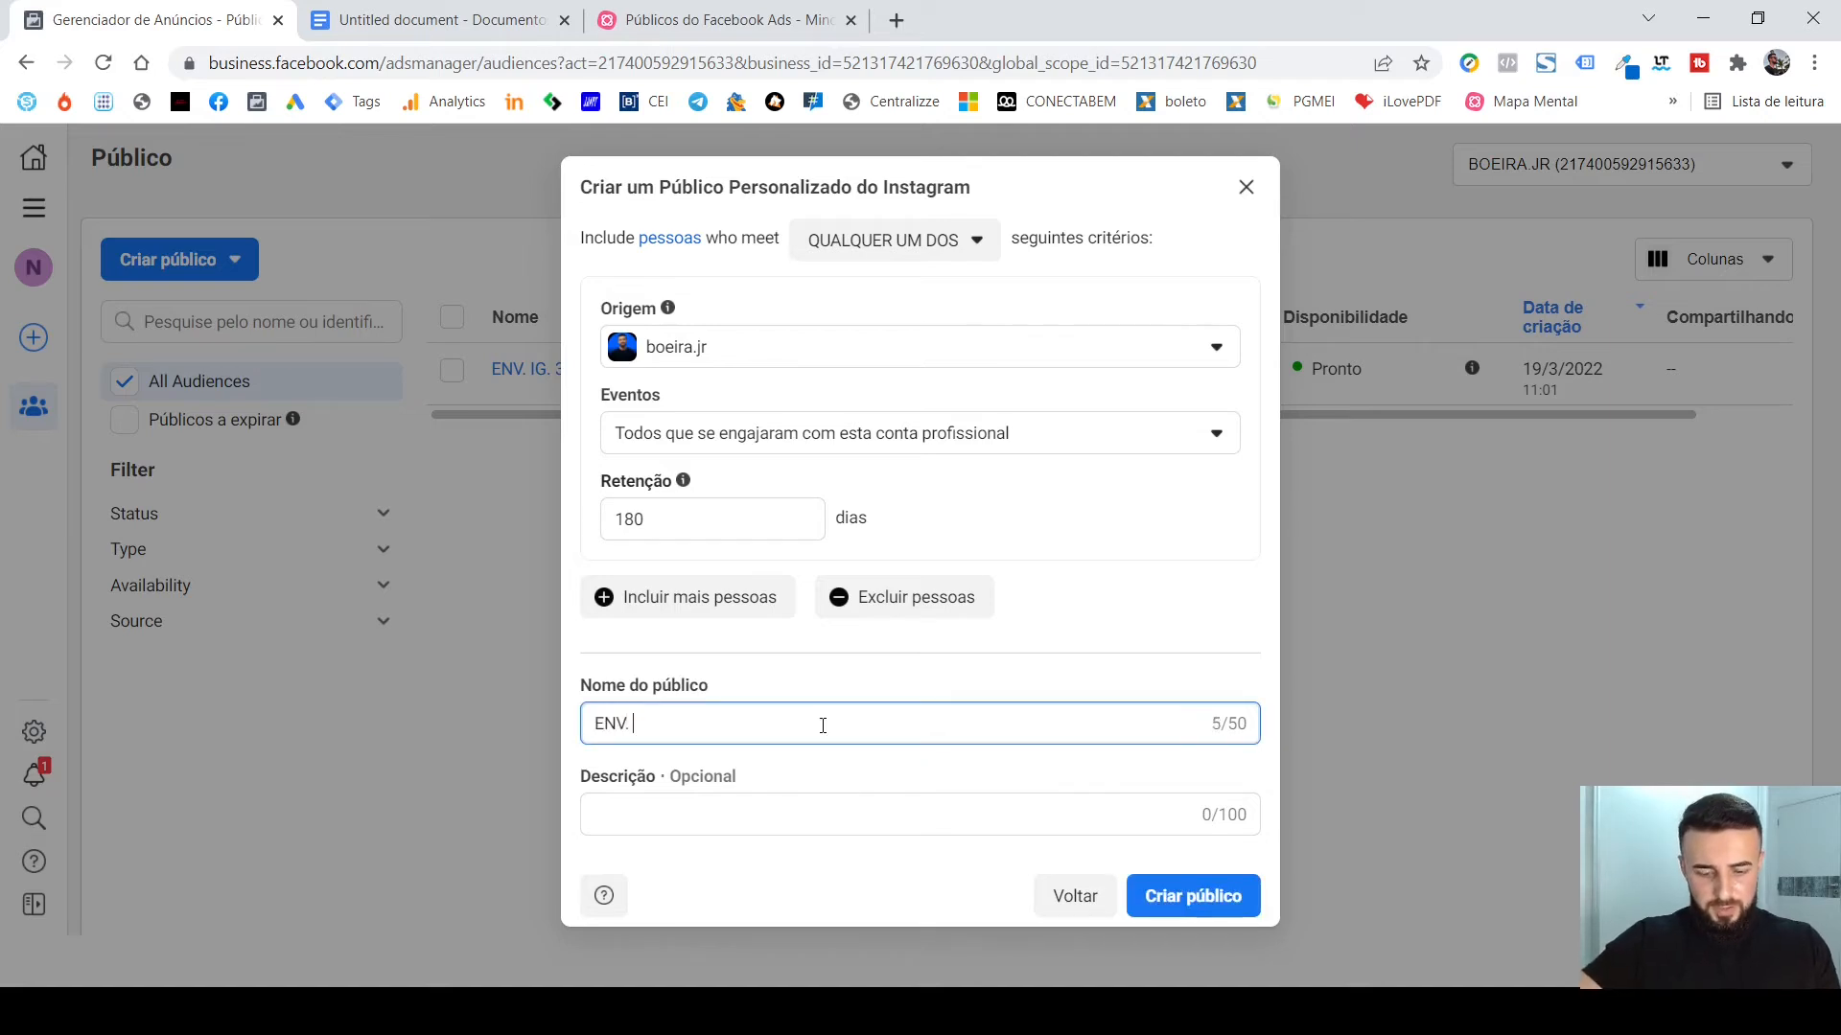
text(IG. )
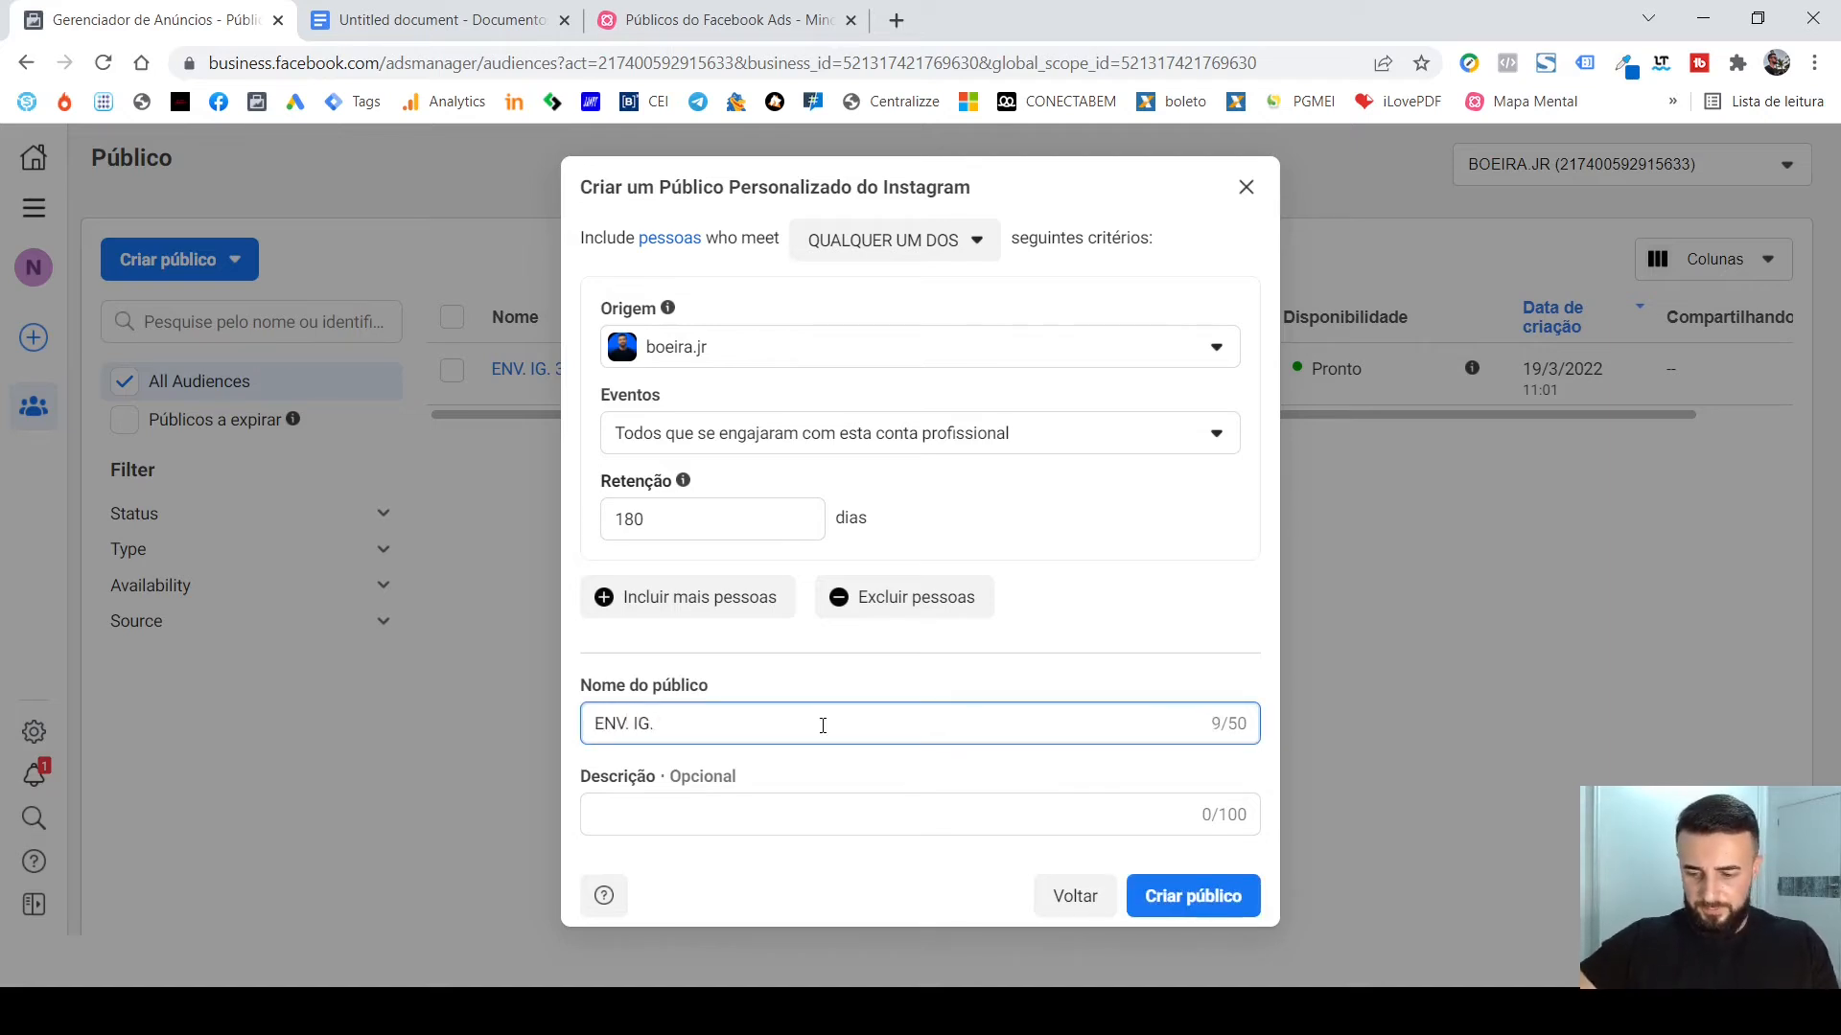
text(180D)
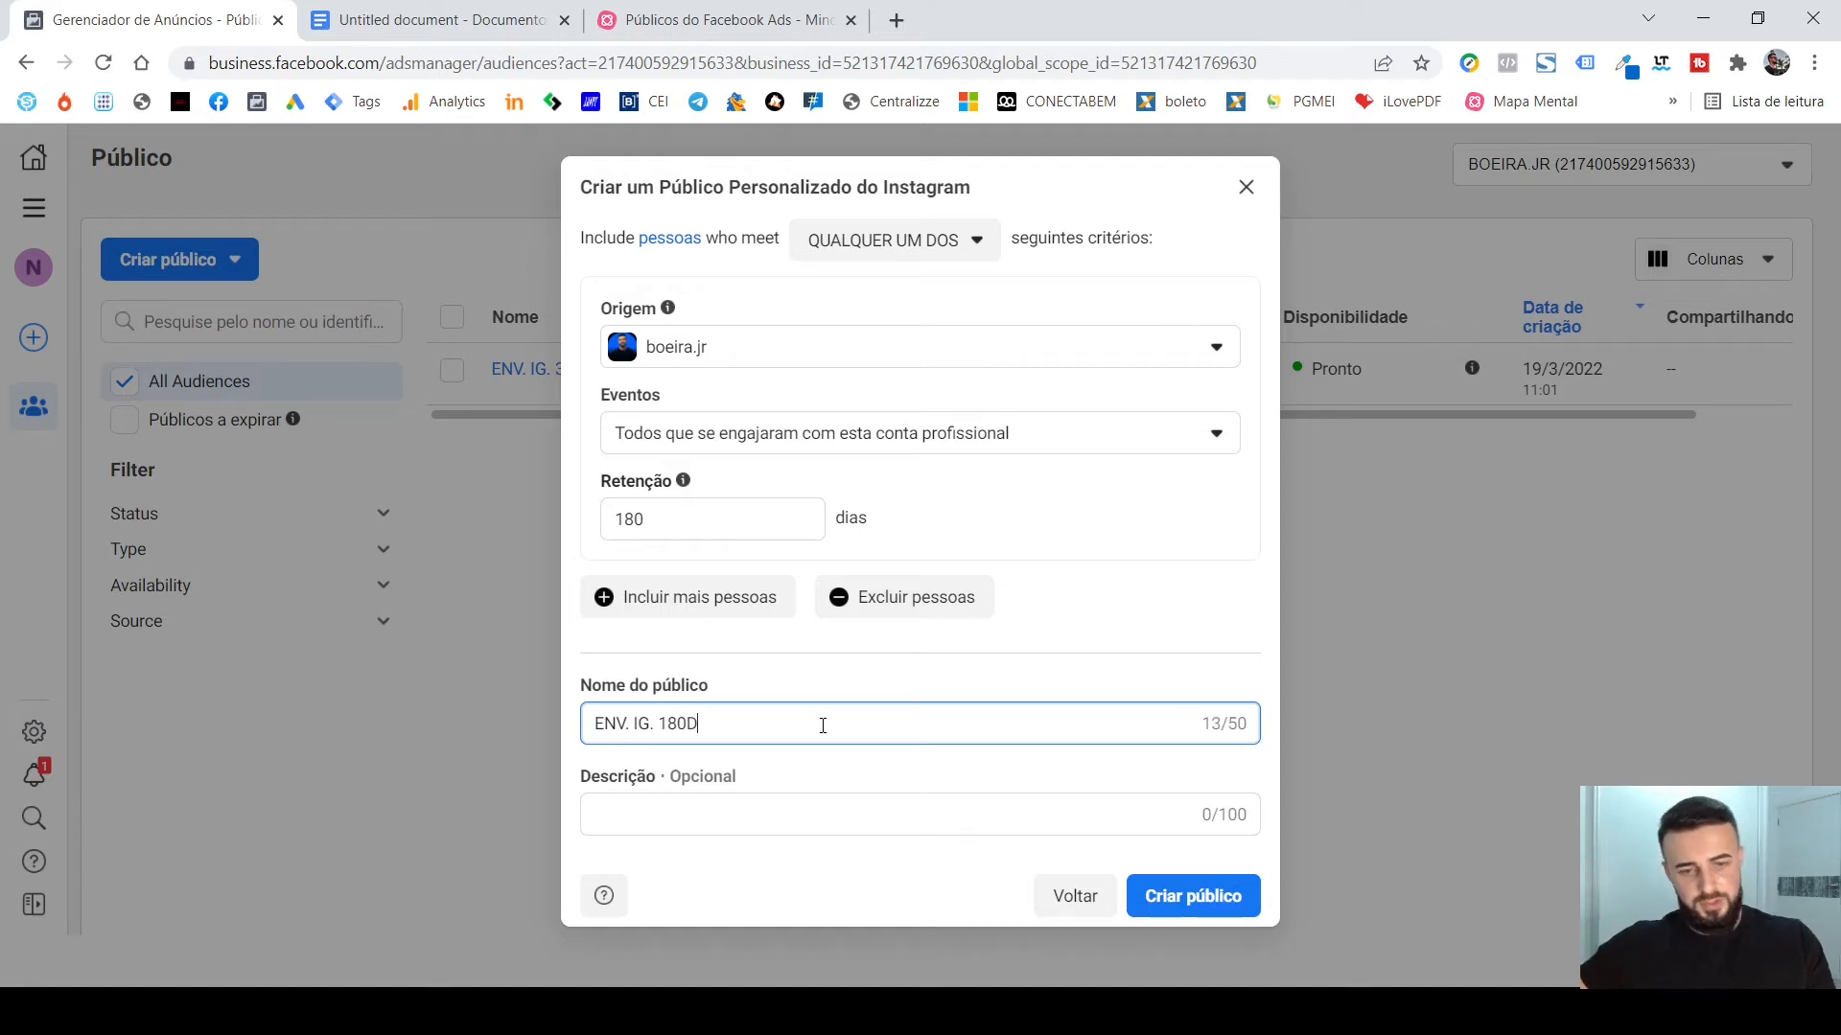
click(1199, 906)
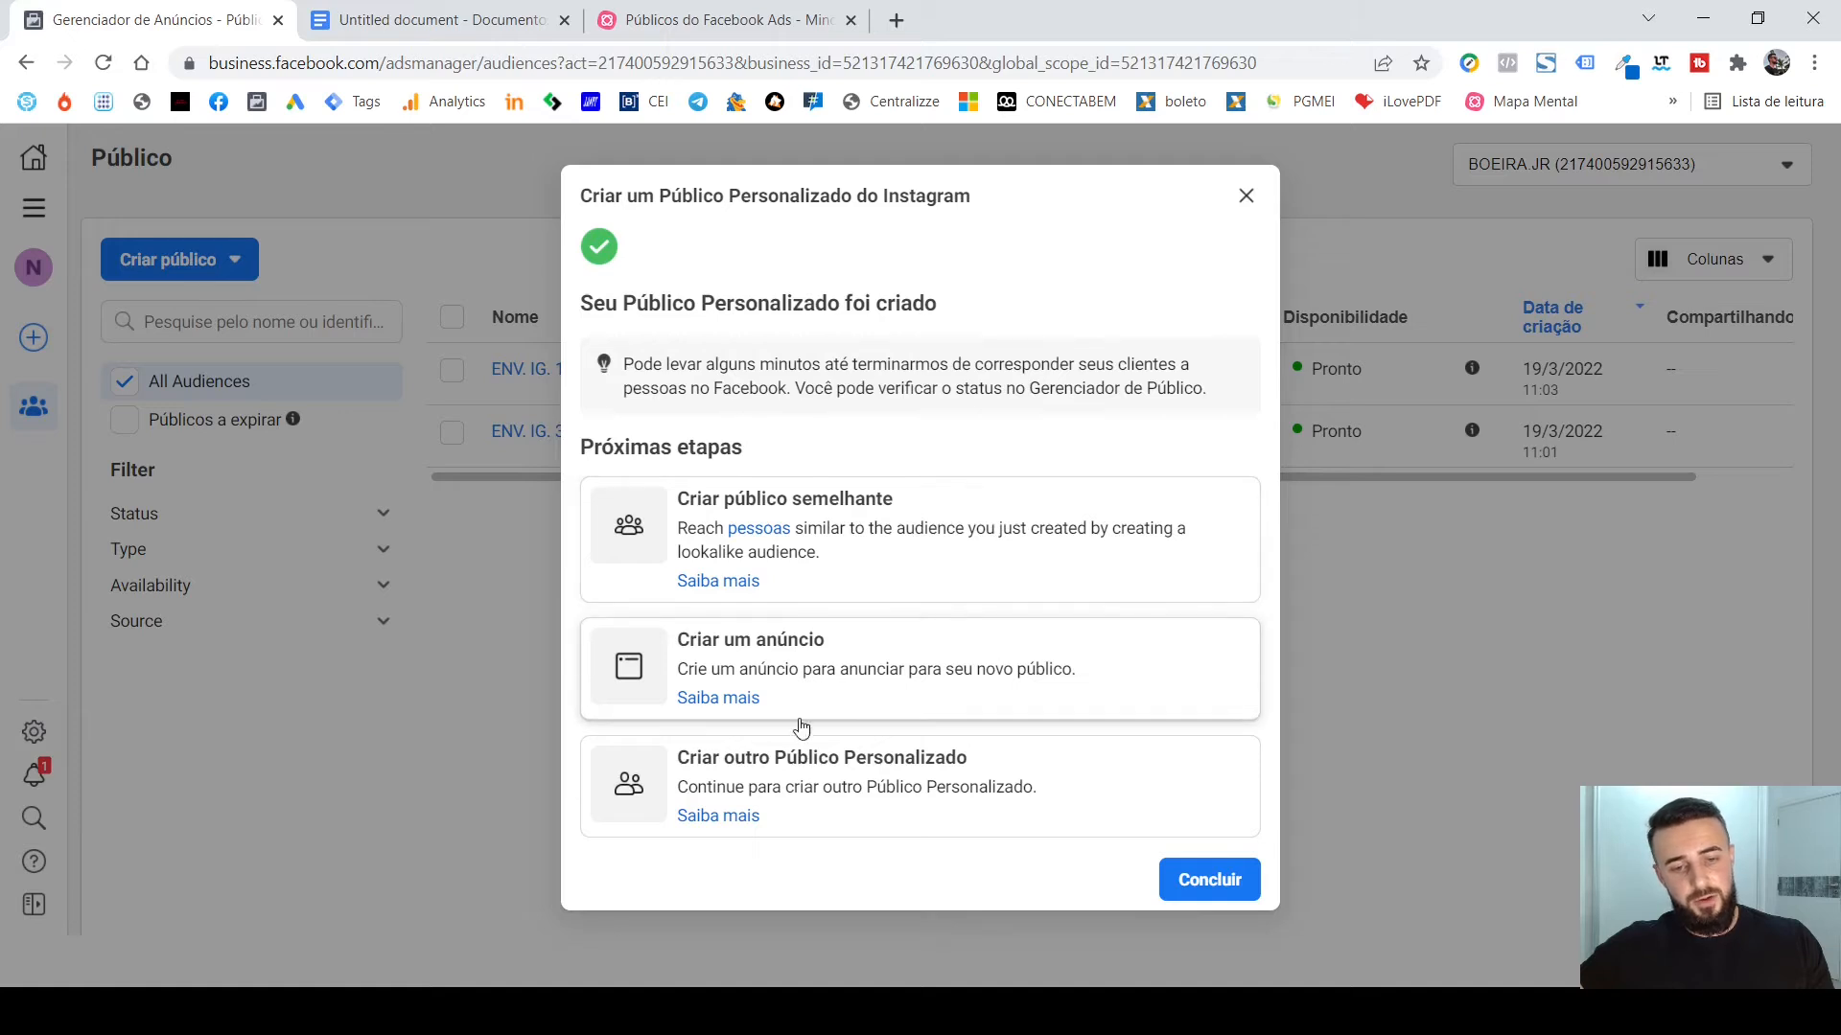
Start another custom audience based on Conta do Instagram, with the presenter's own profile as Origem.
click(1029, 790)
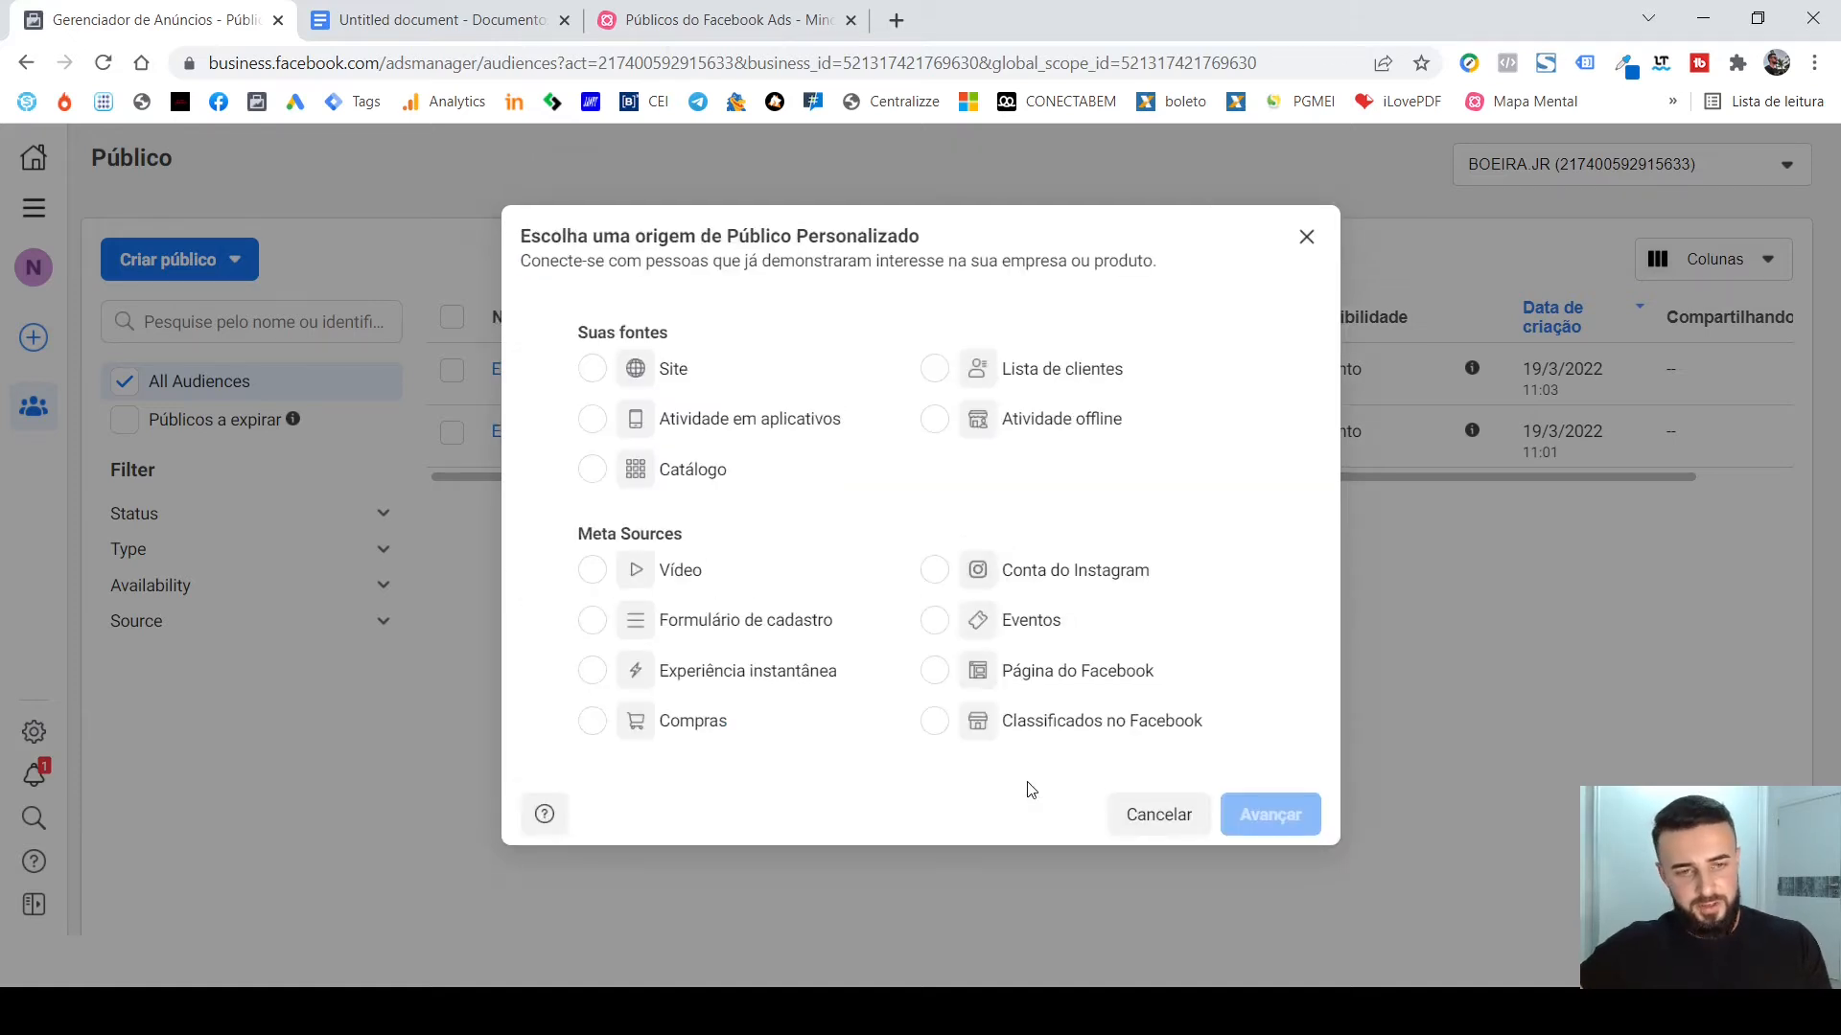
click(936, 569)
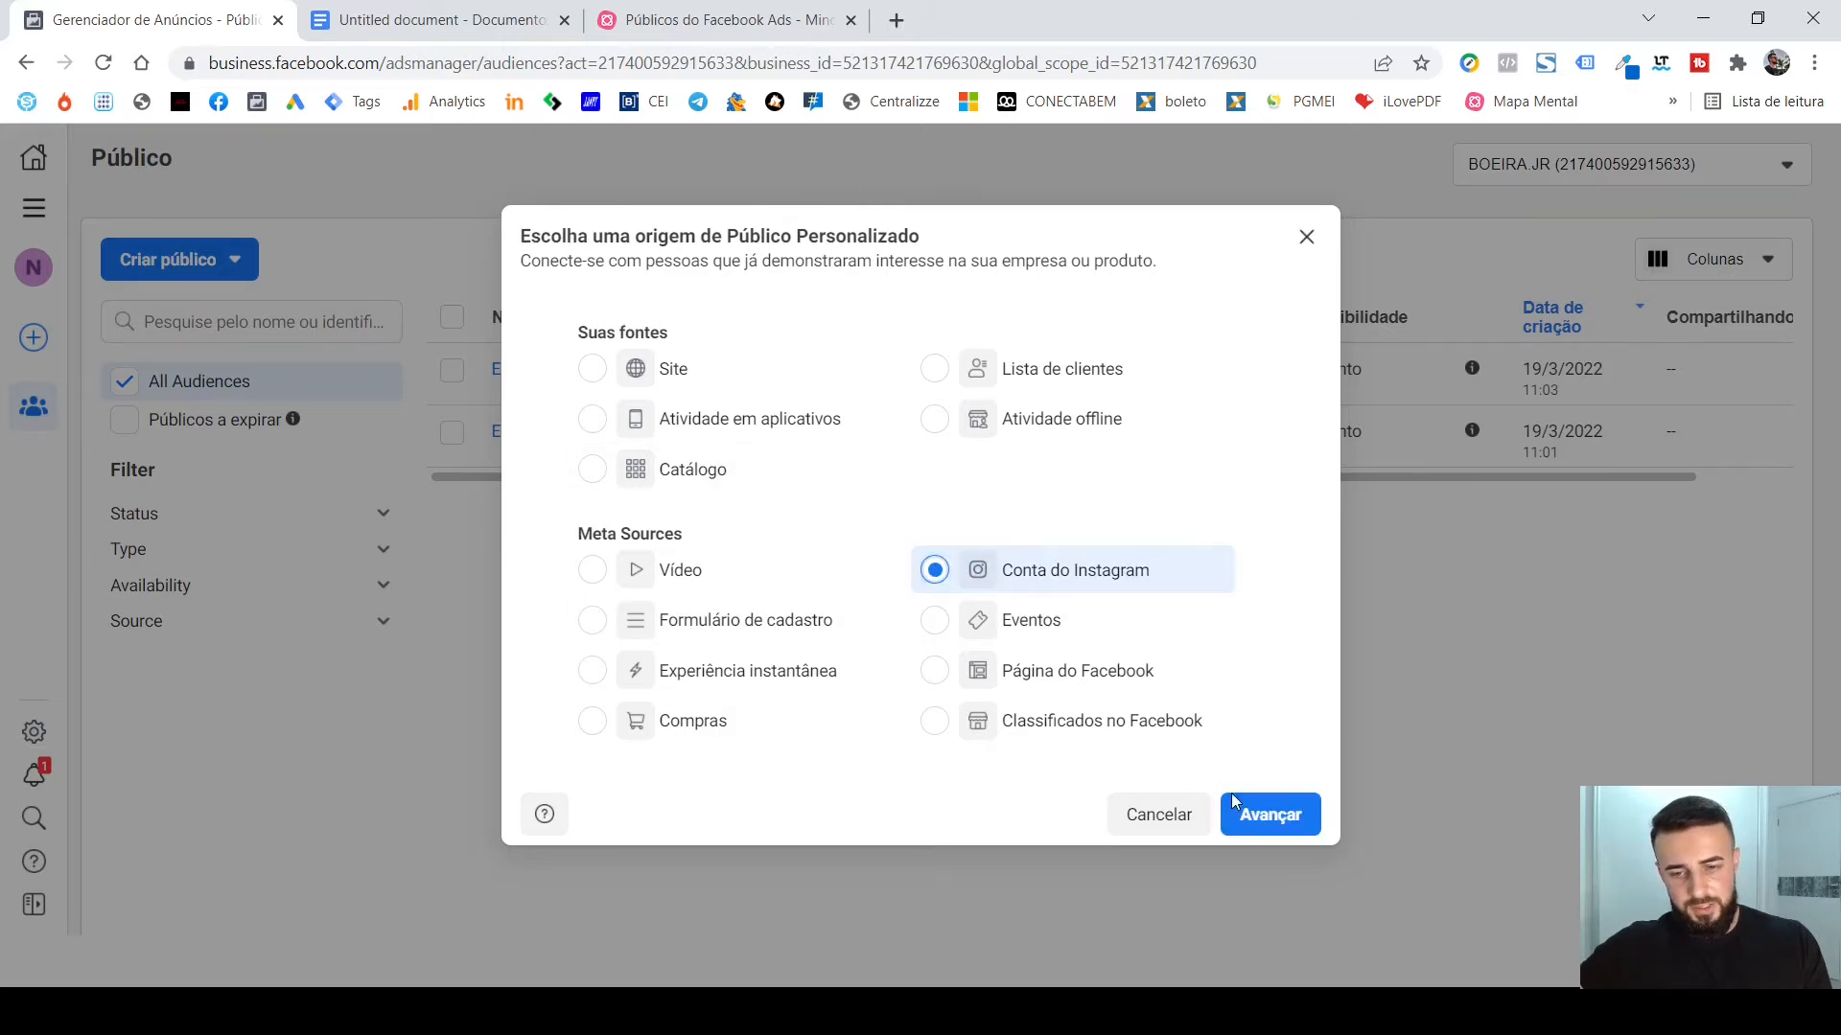
key(Return)
click(874, 364)
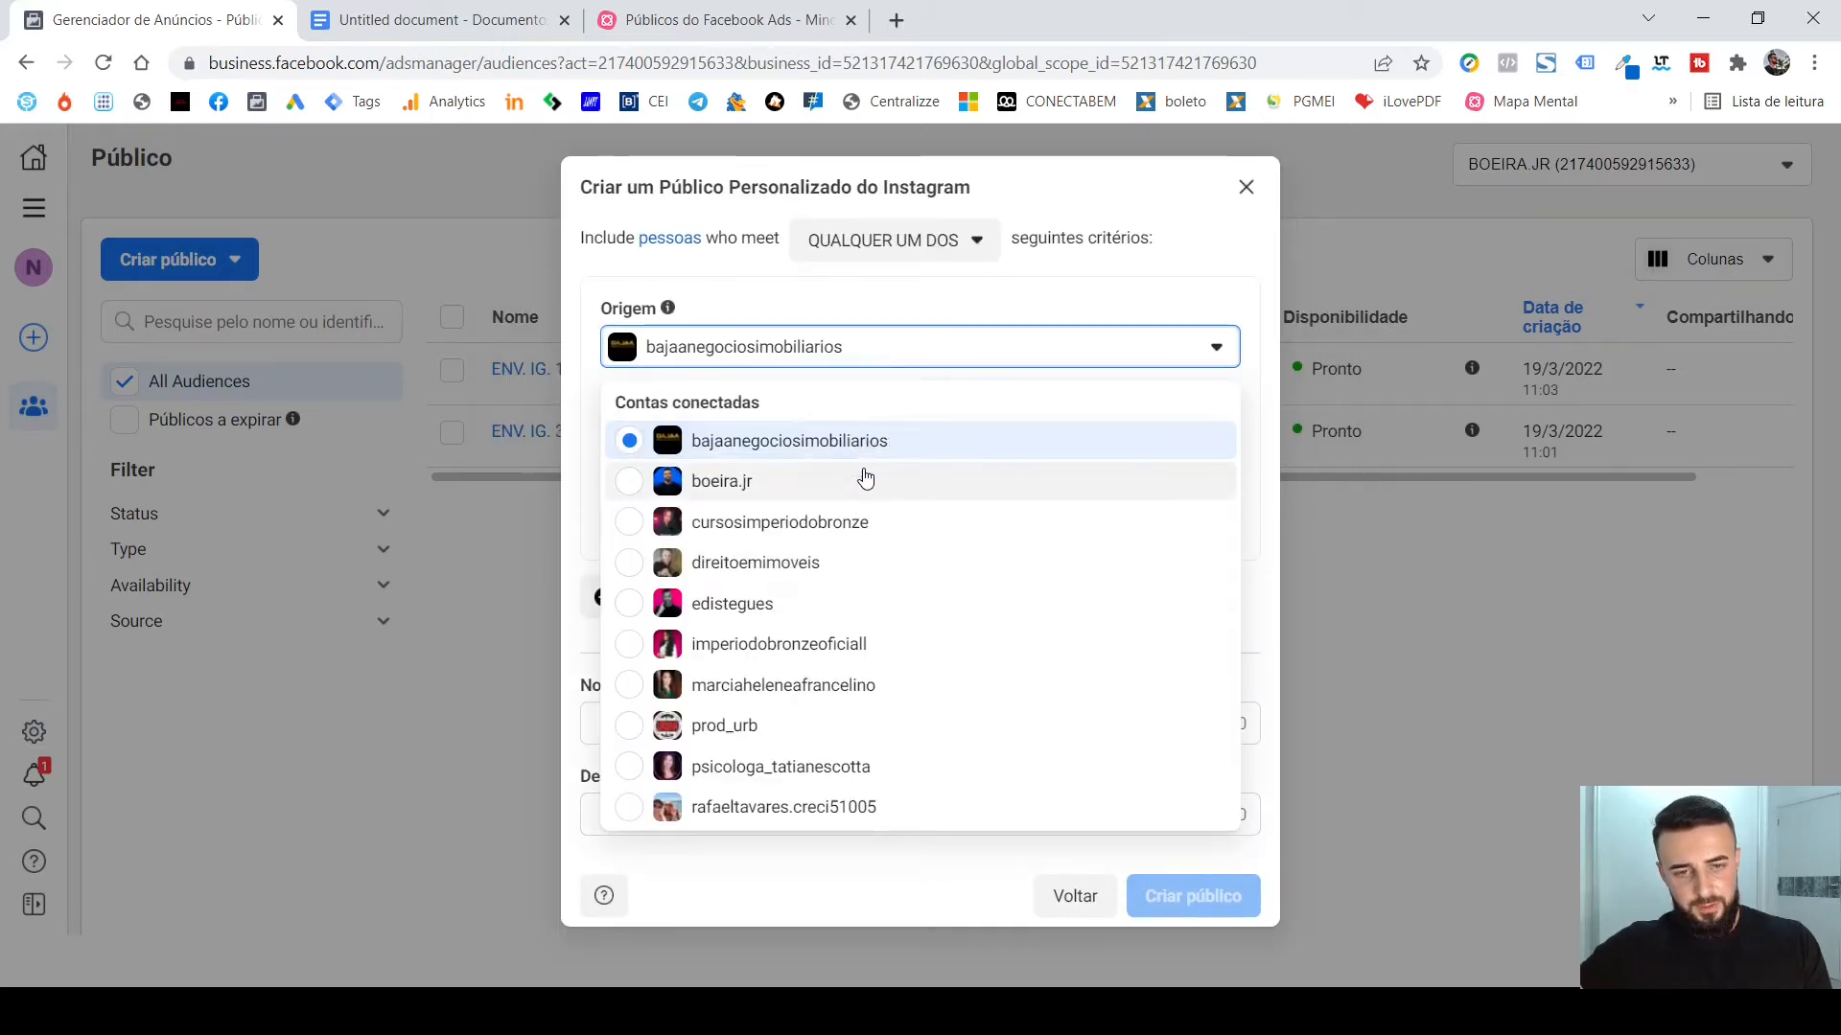
click(863, 480)
Set the Retenção of this Instagram audience to 90 days.
double_click(805, 523)
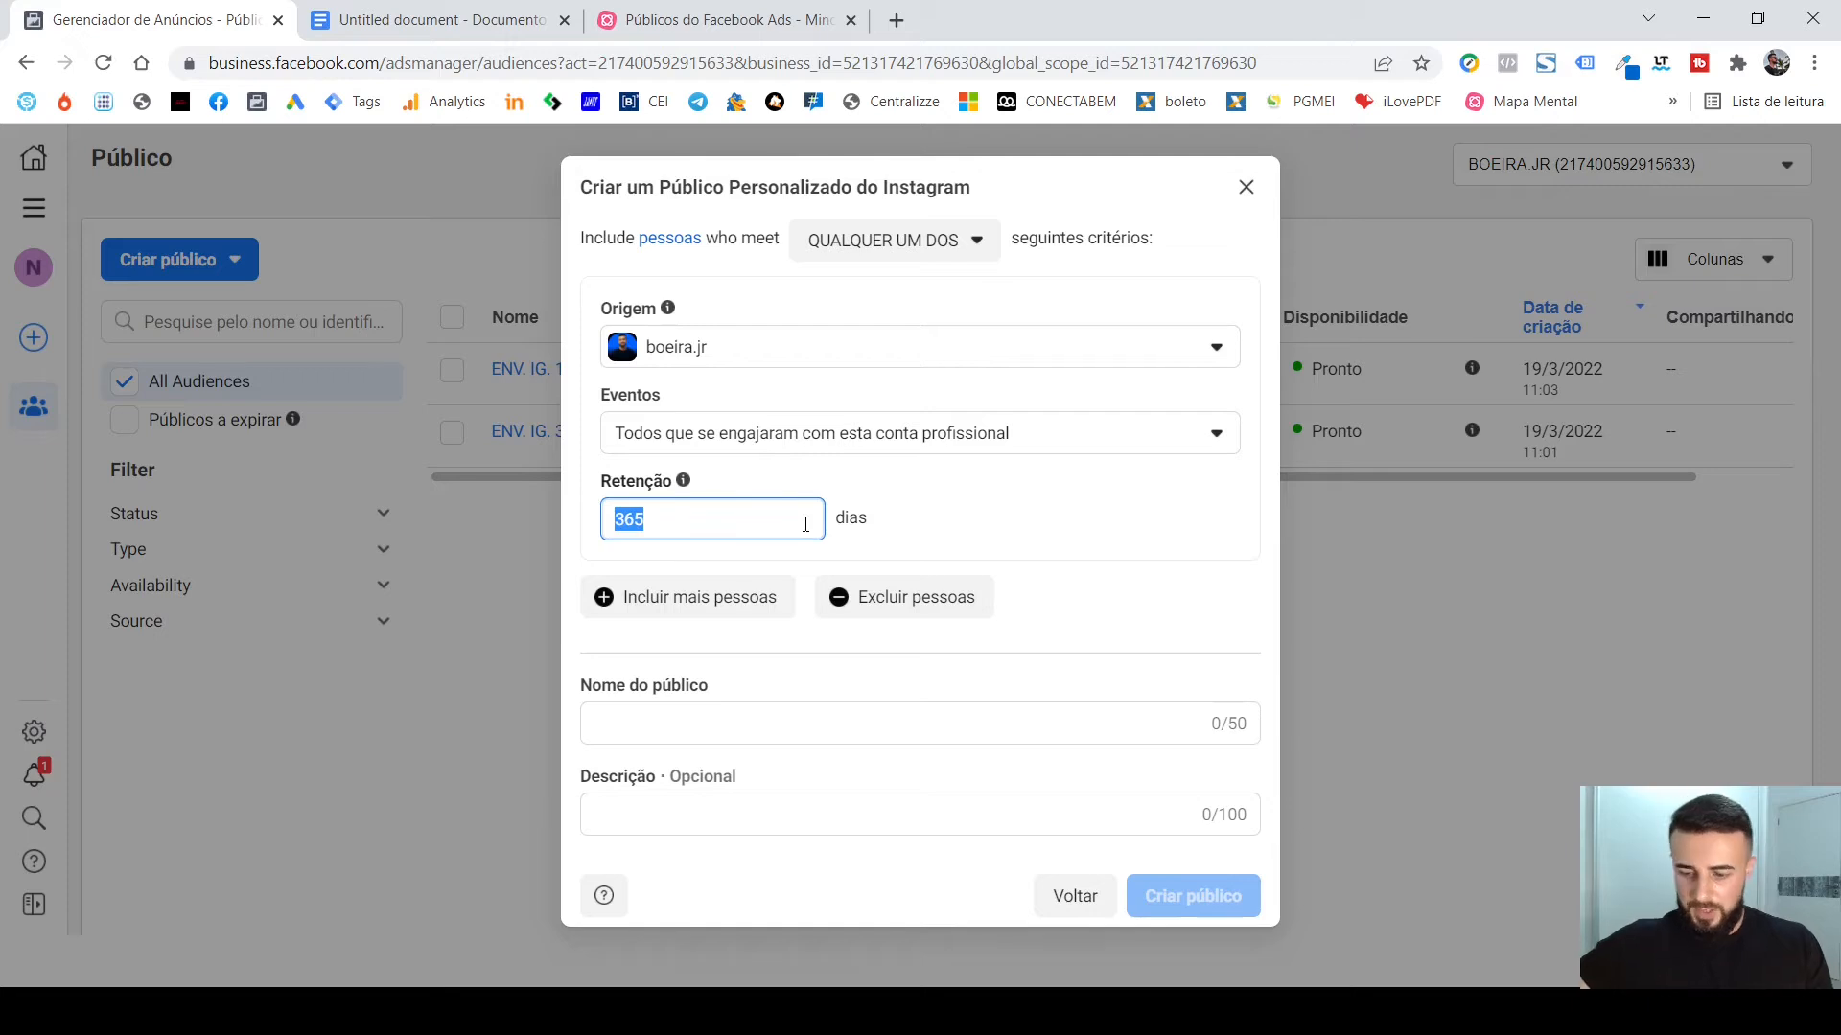
text(90)
click(897, 504)
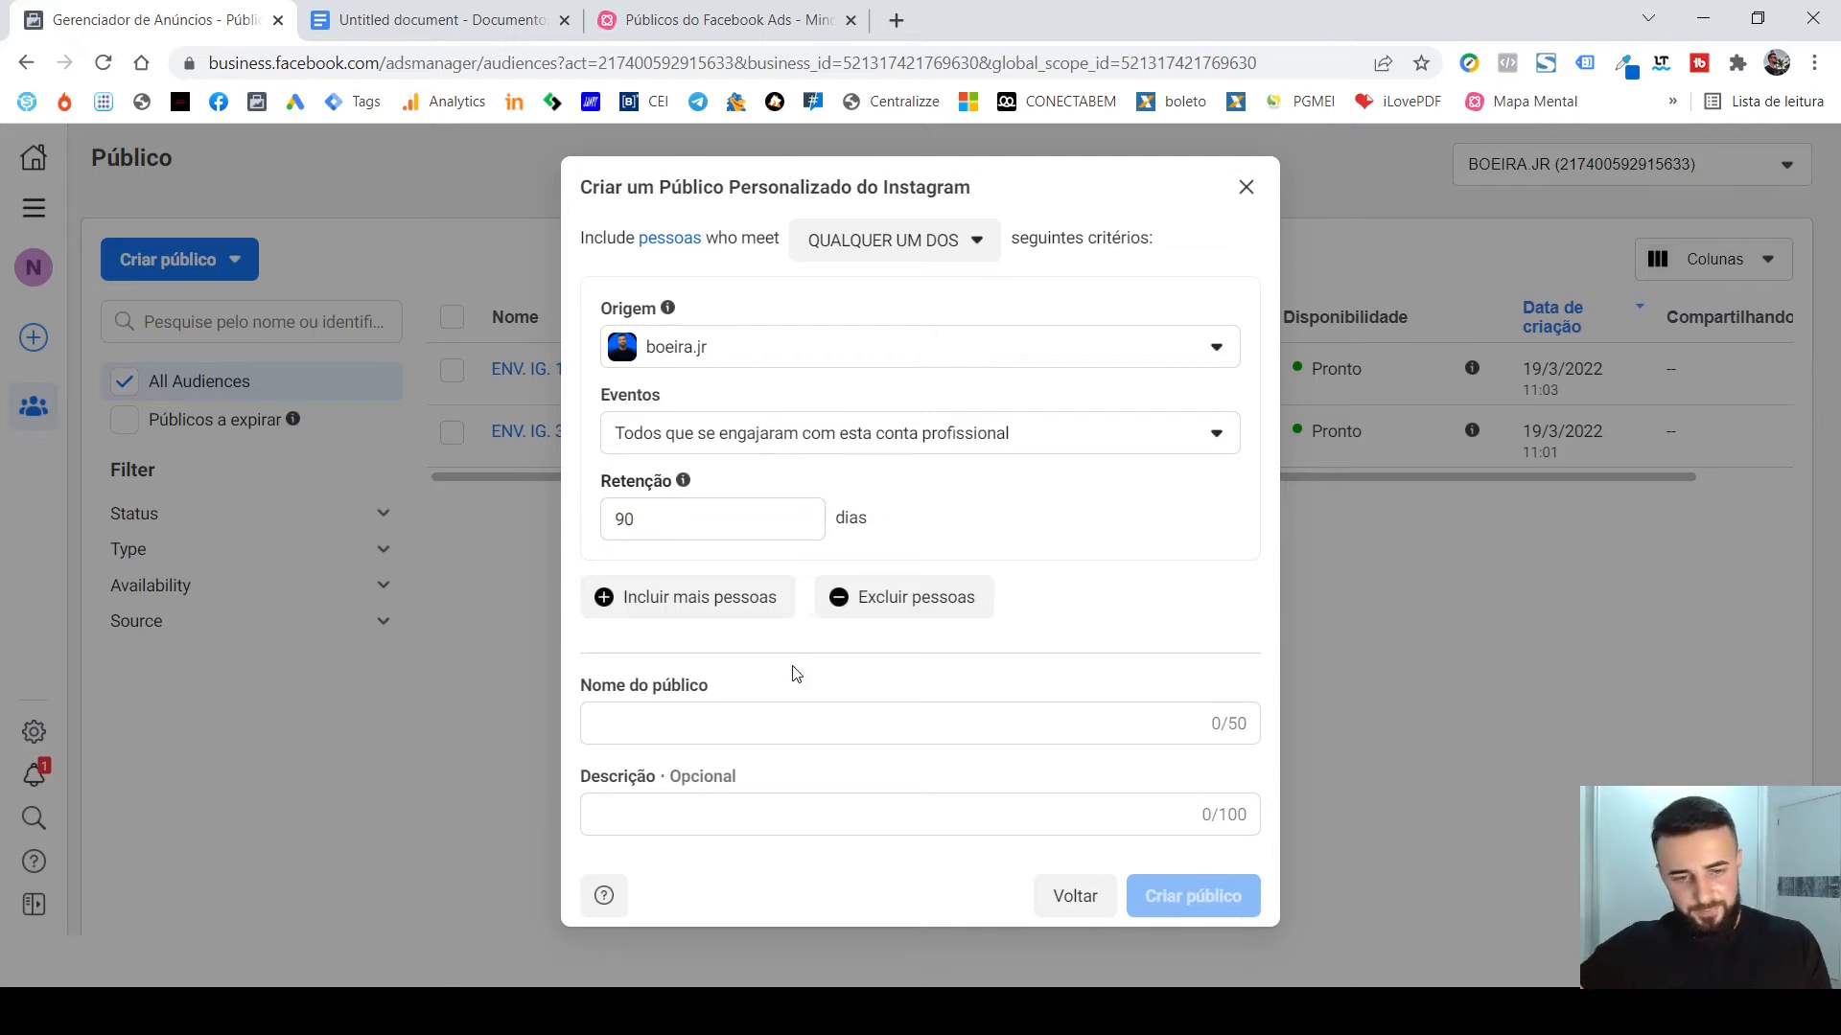
Name the 90-day audience "ENV. IG. 90" and create it.
click(753, 729)
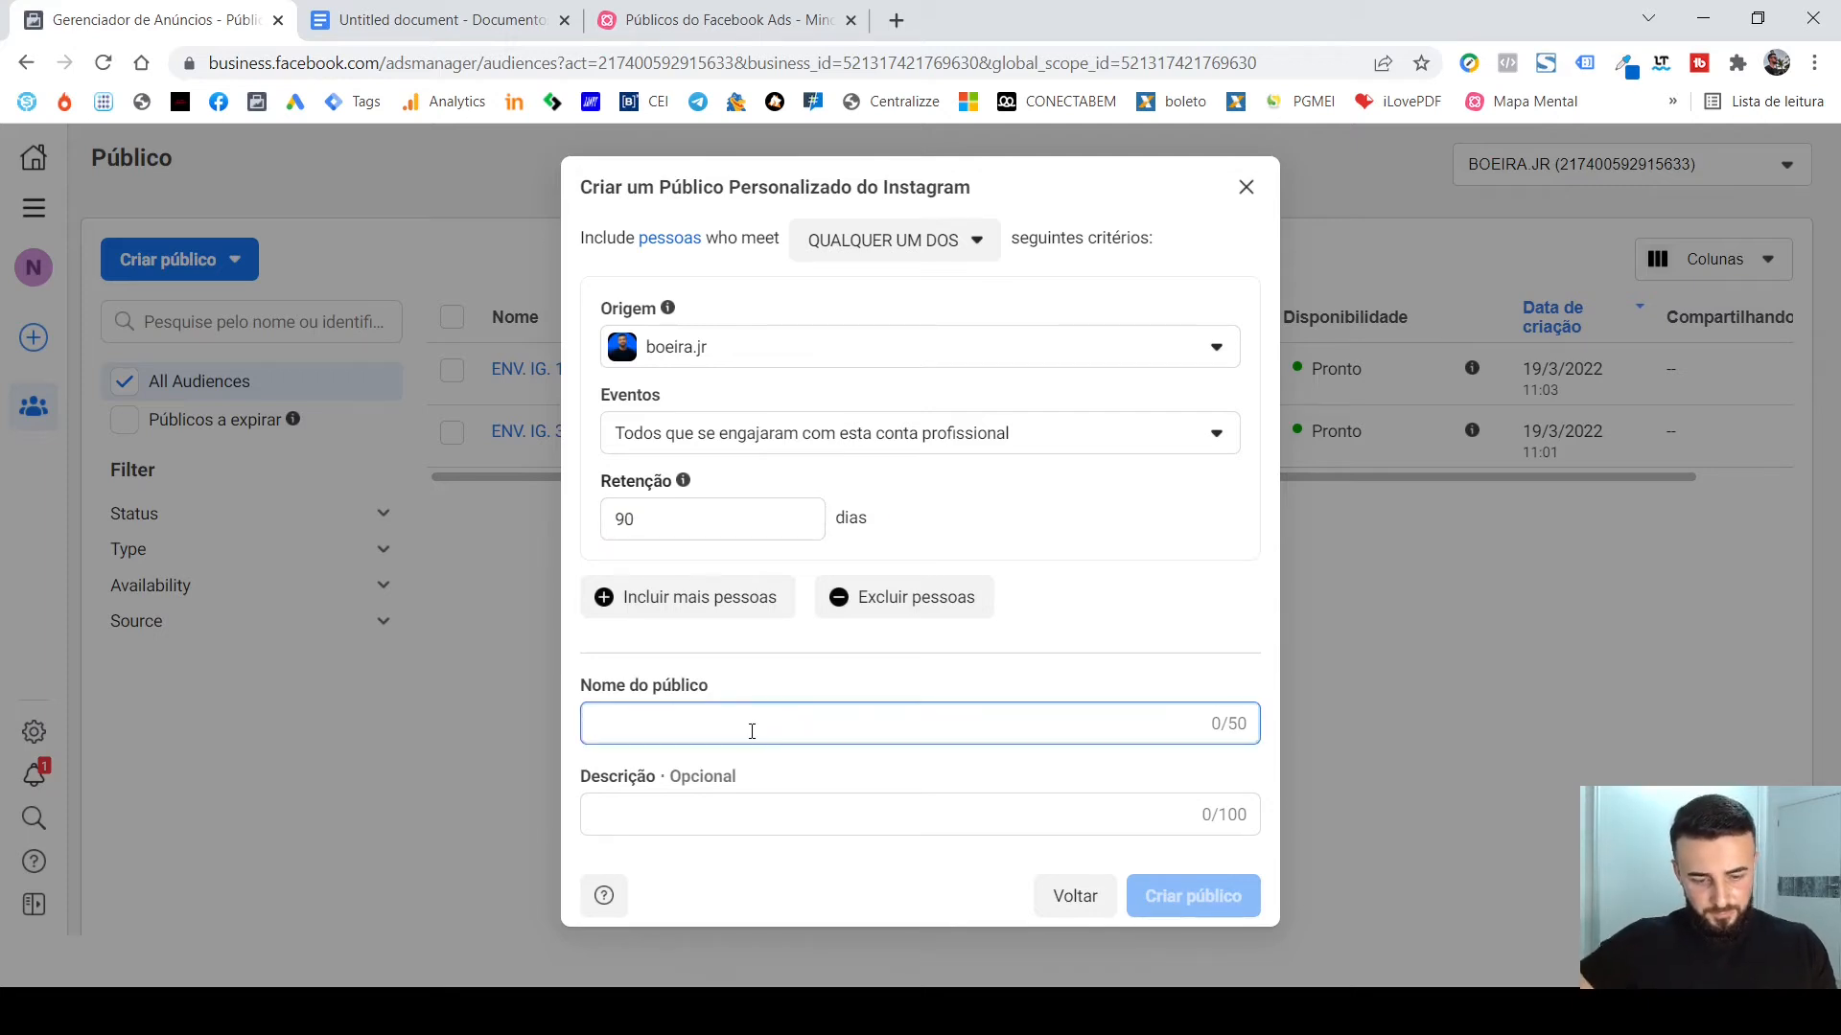
text(ENV.IG )
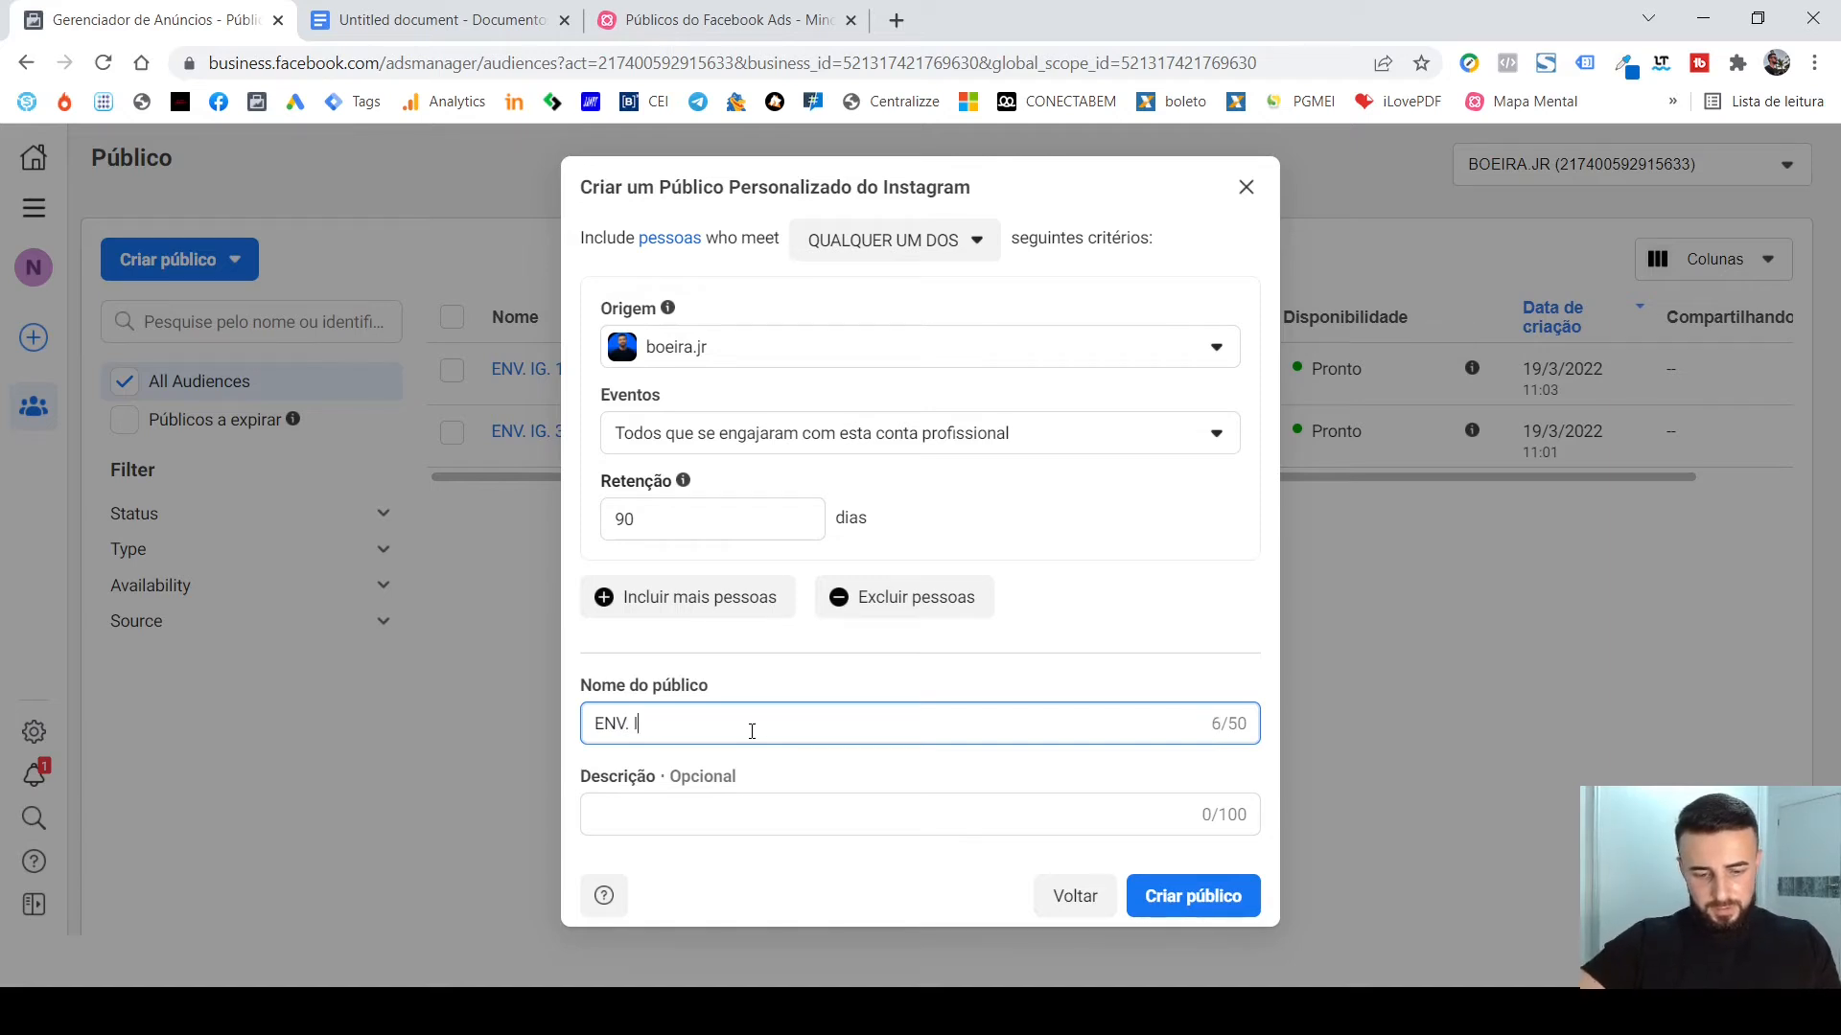
text(G)
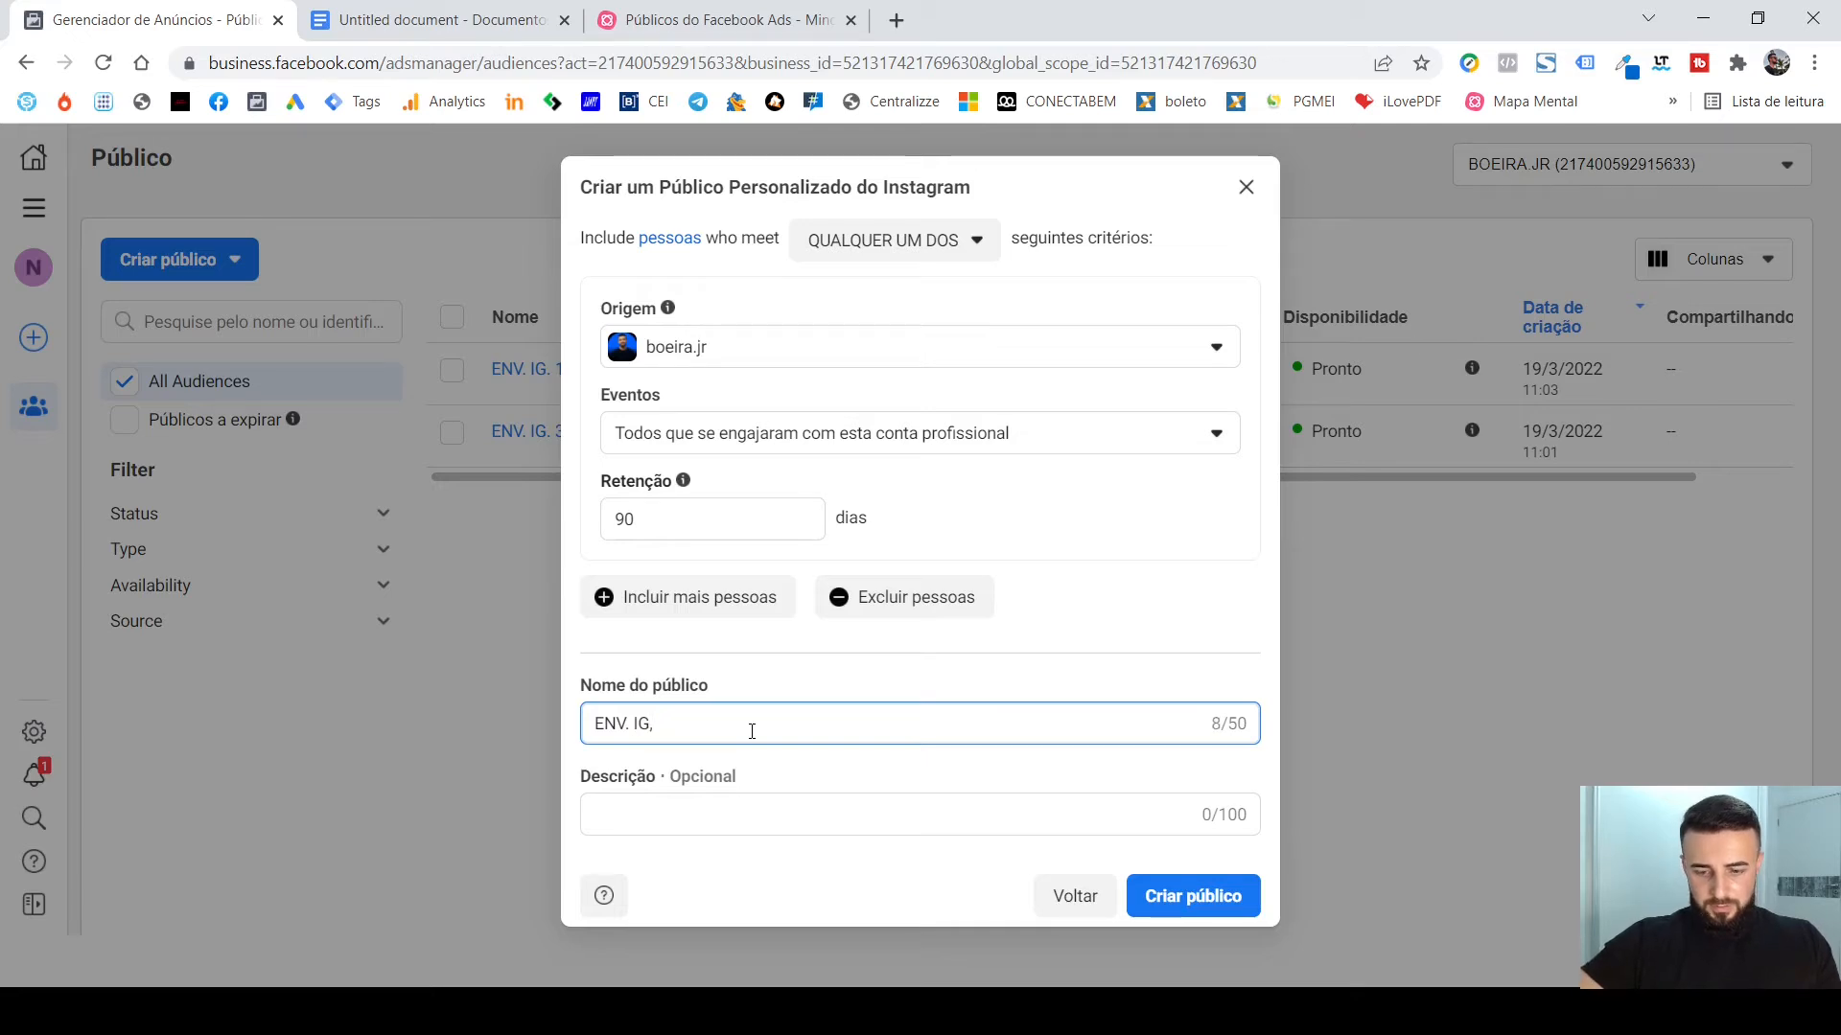
text(. )
text(90D)
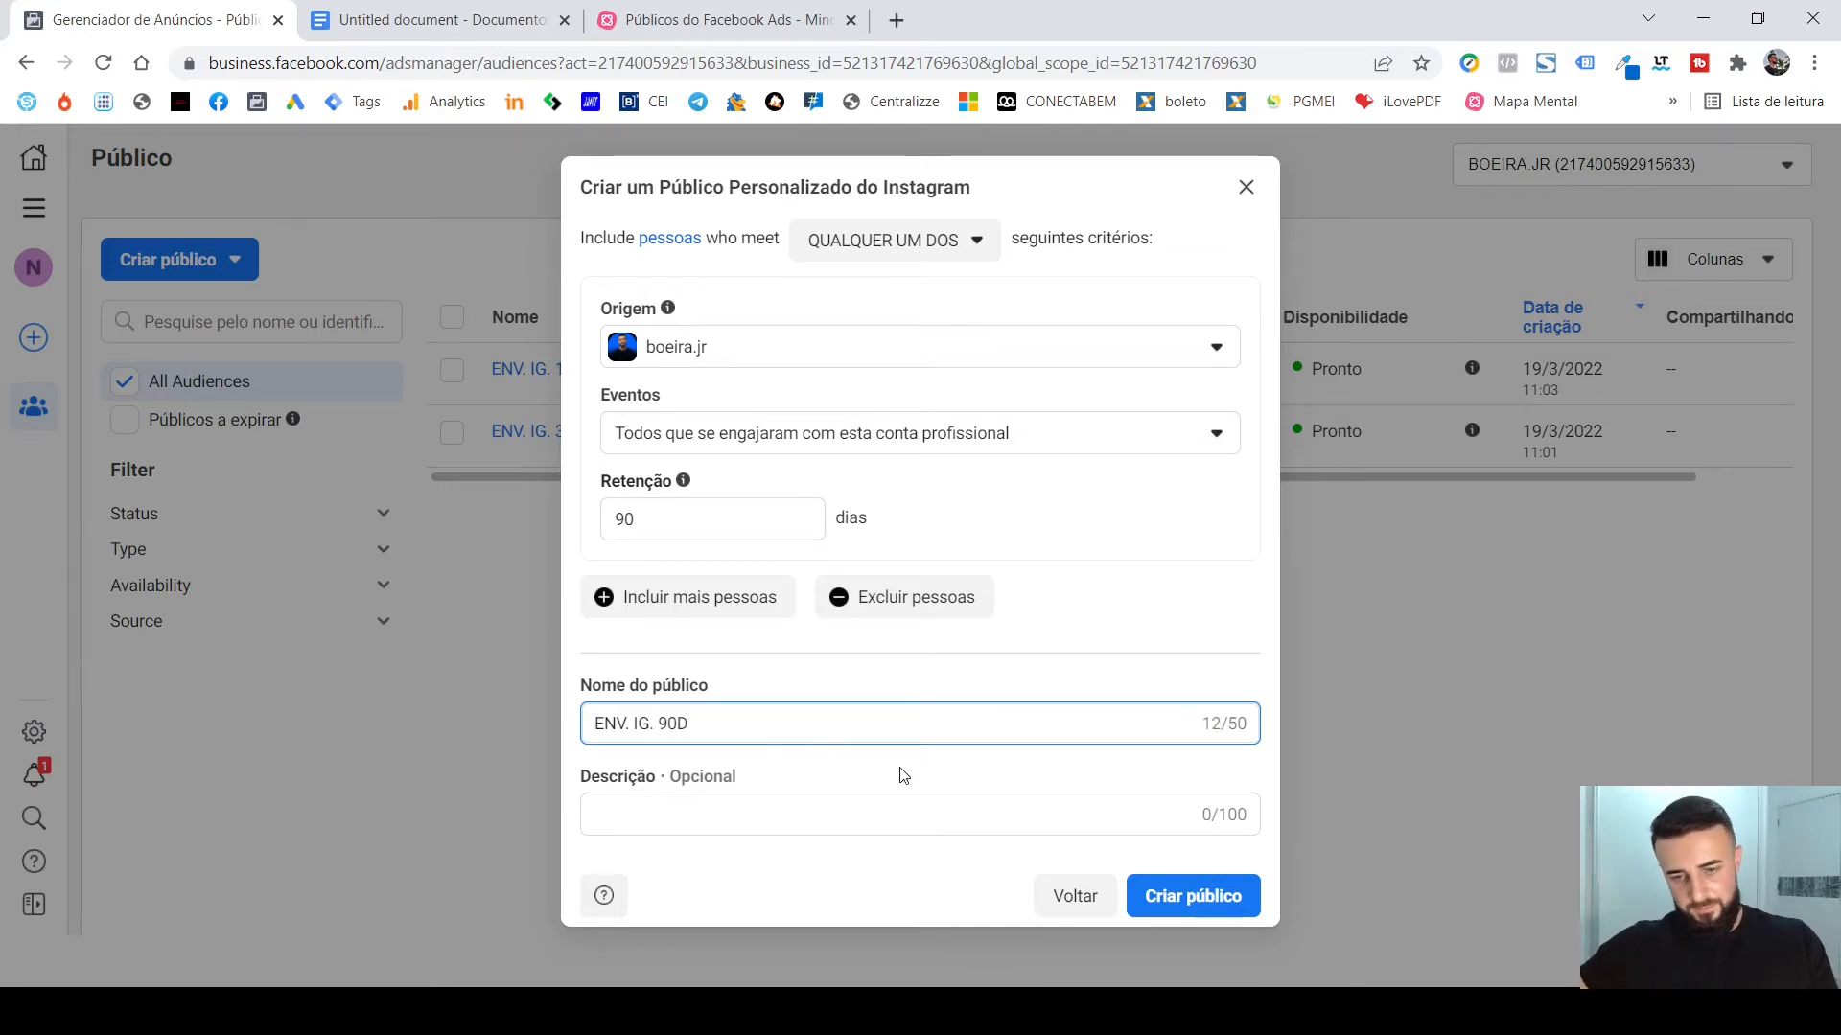
click(1216, 893)
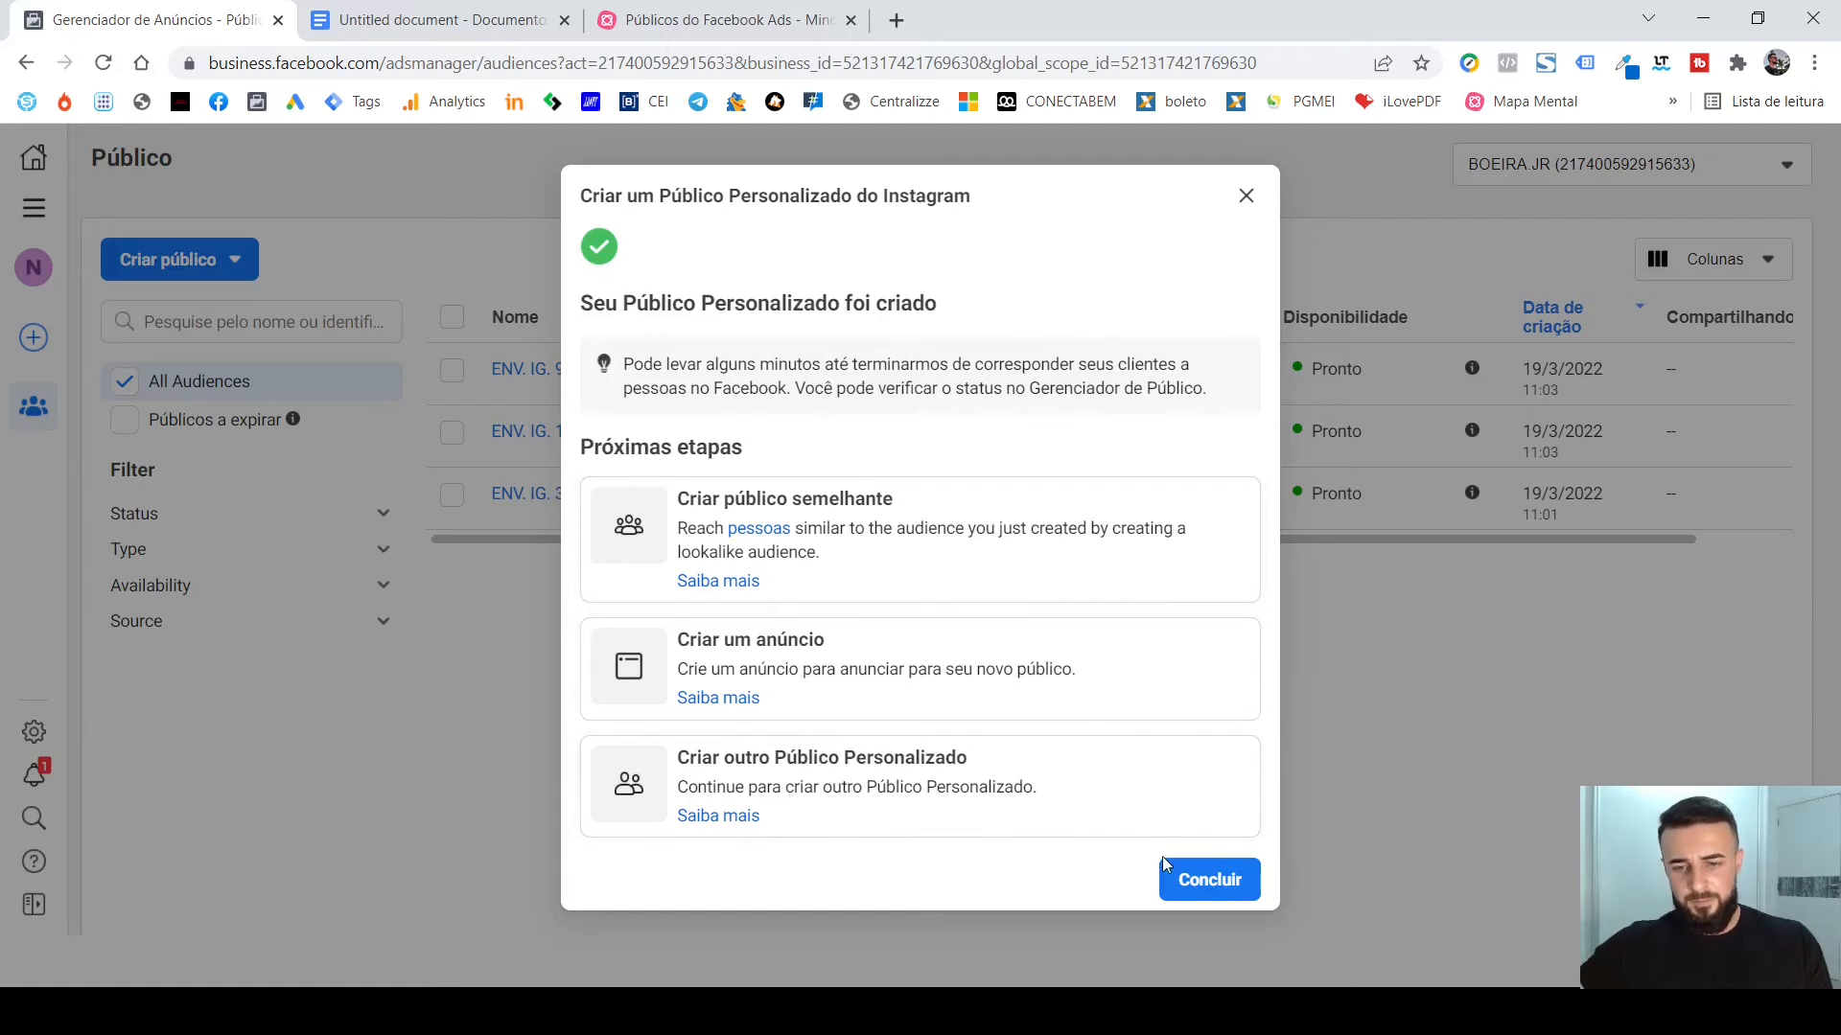
Start one more custom audience with Conta do Instagram as the source and the presenter's own profile as Origem.
click(1125, 802)
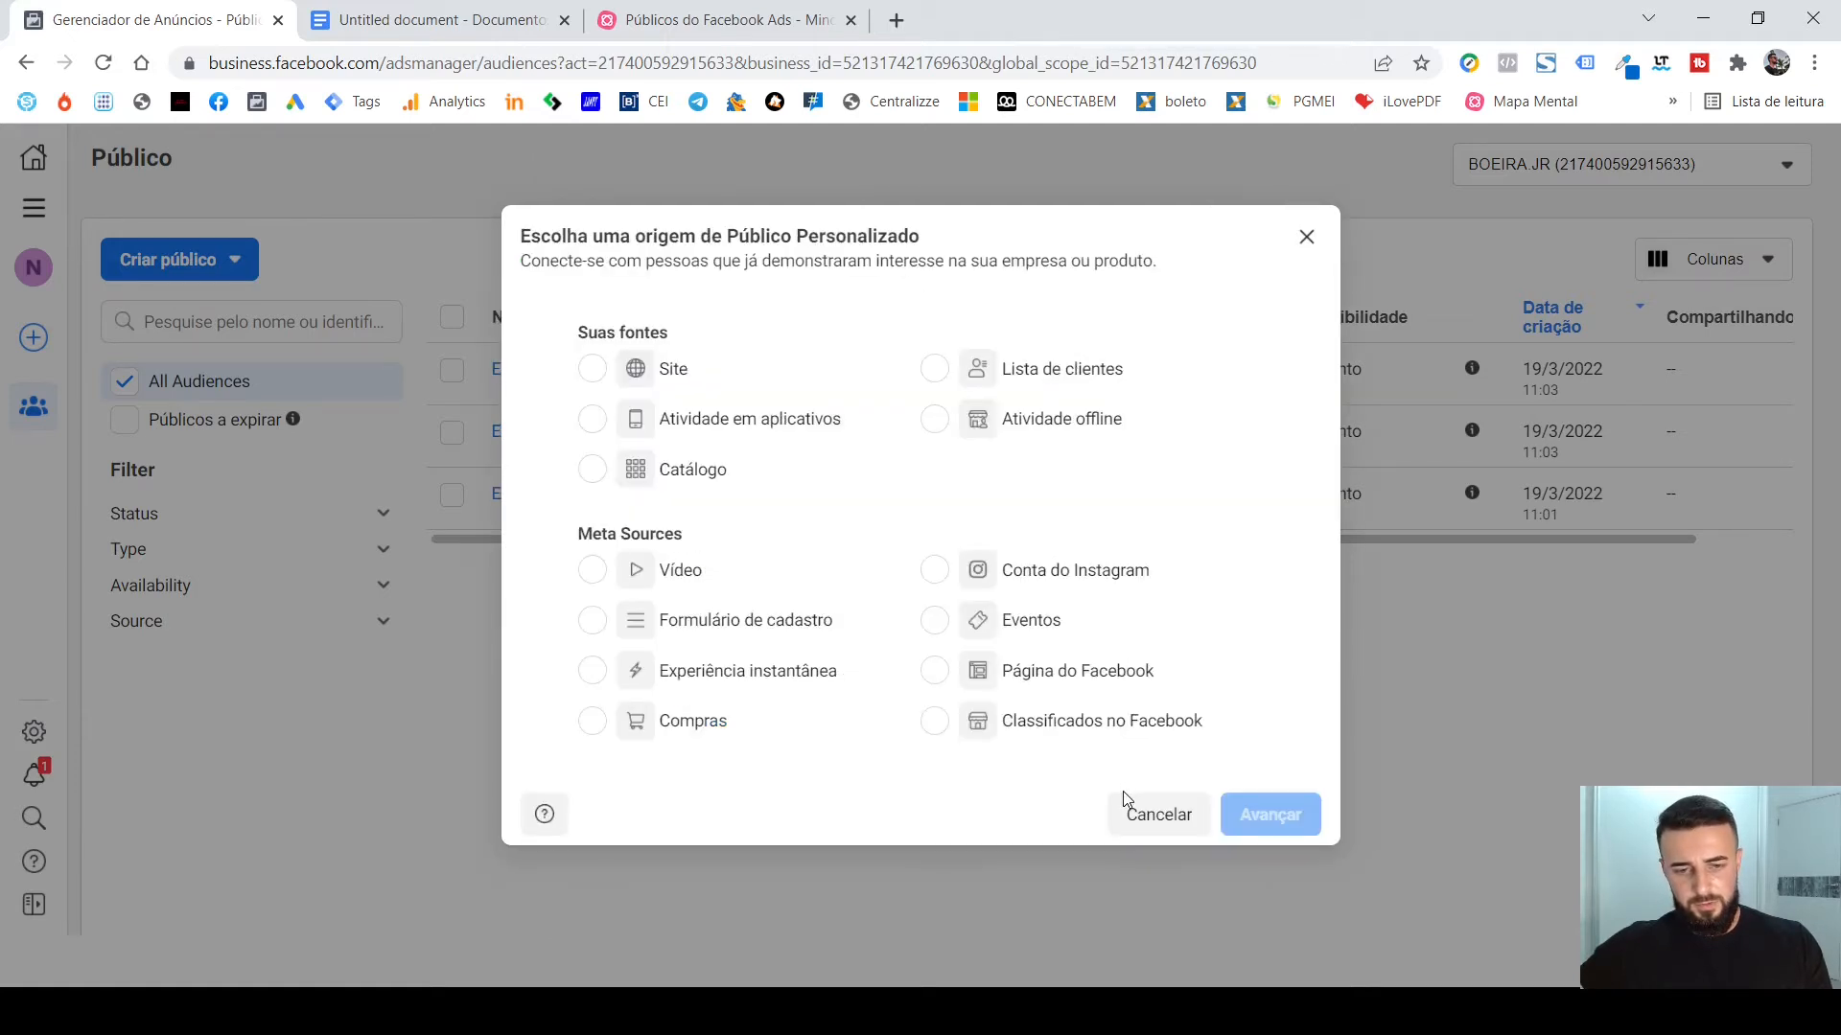
click(1011, 570)
click(1269, 814)
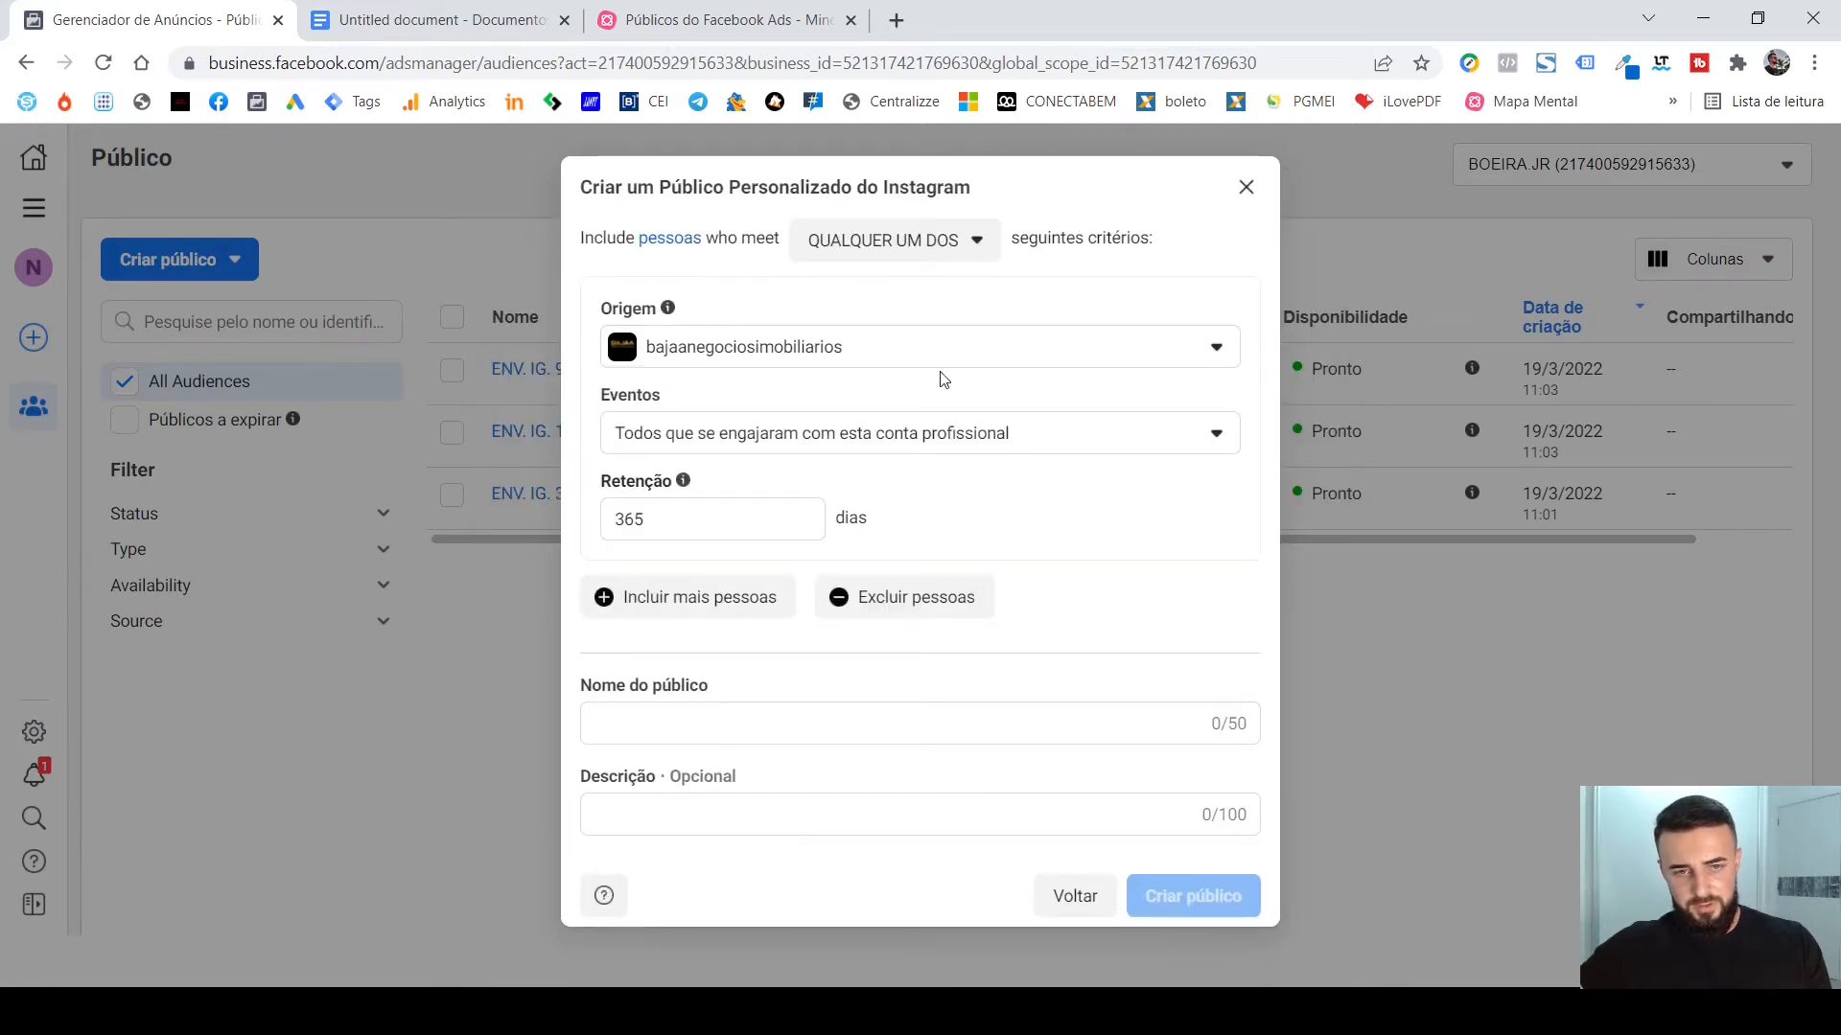
click(906, 350)
click(899, 496)
Set the Retenção of the current Instagram audience to 60 days.
click(801, 519)
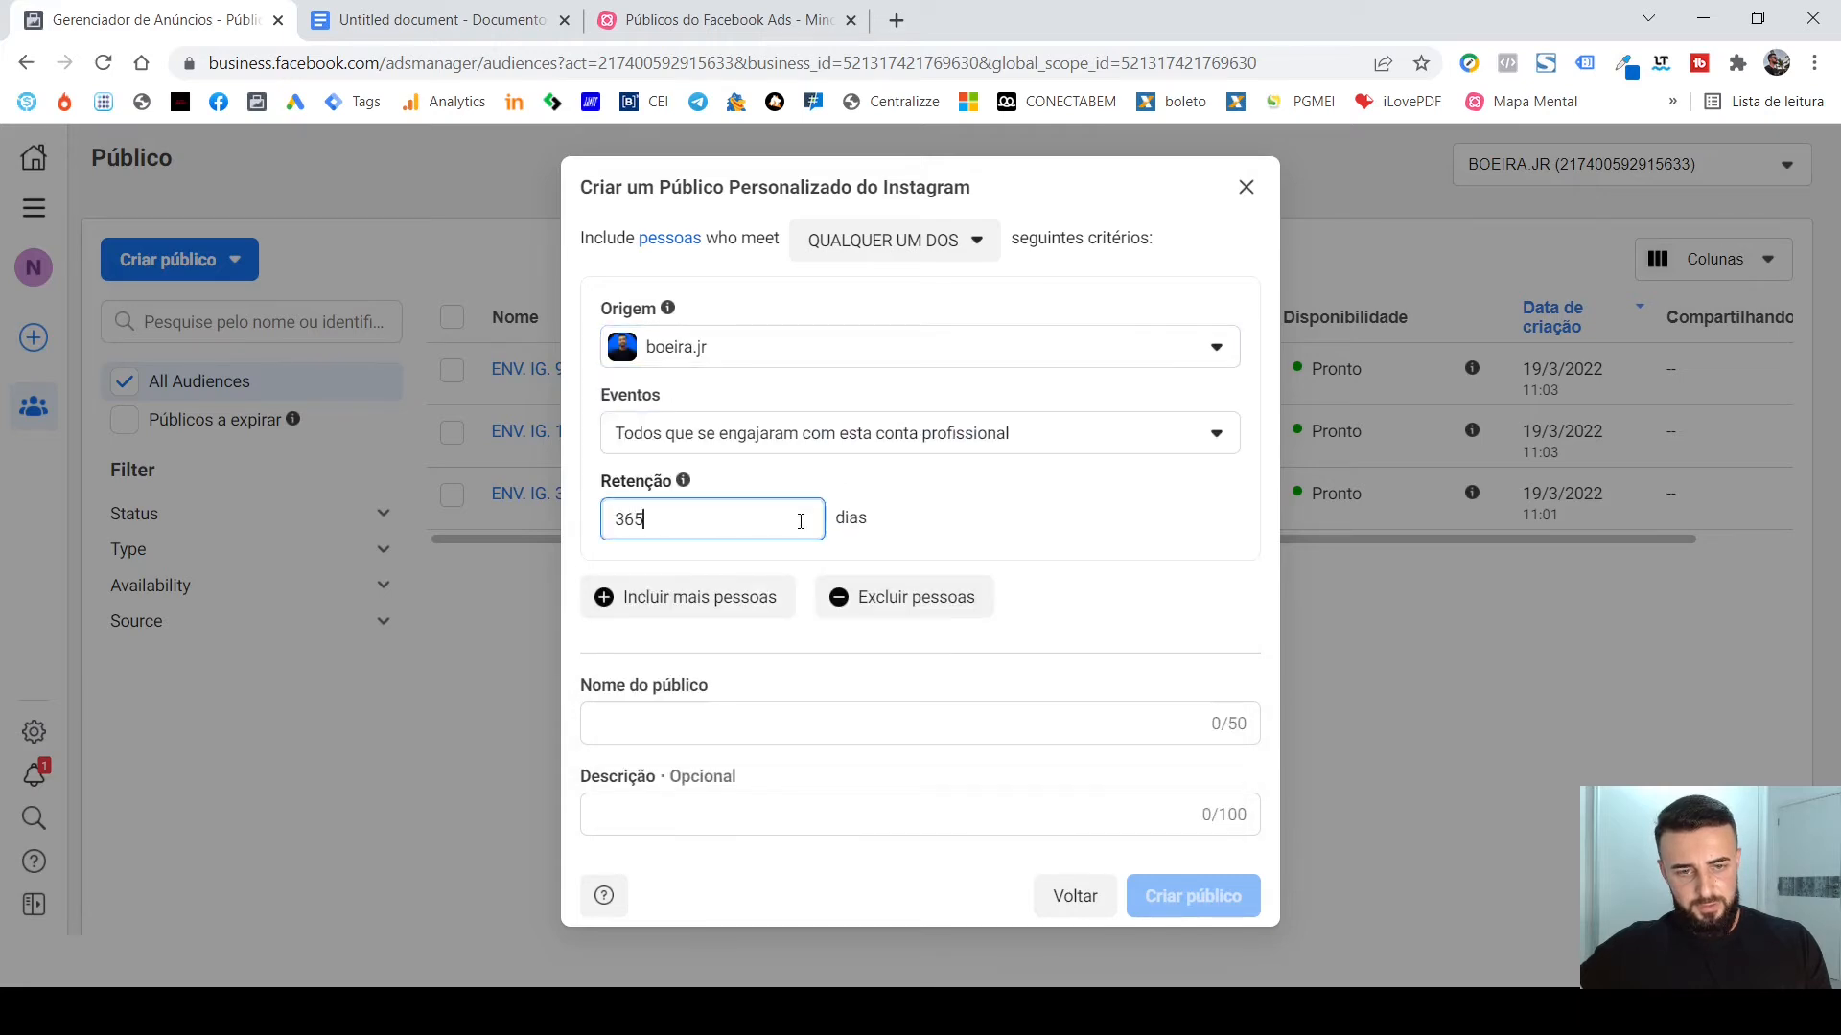
key(ctrl+a)
text(60)
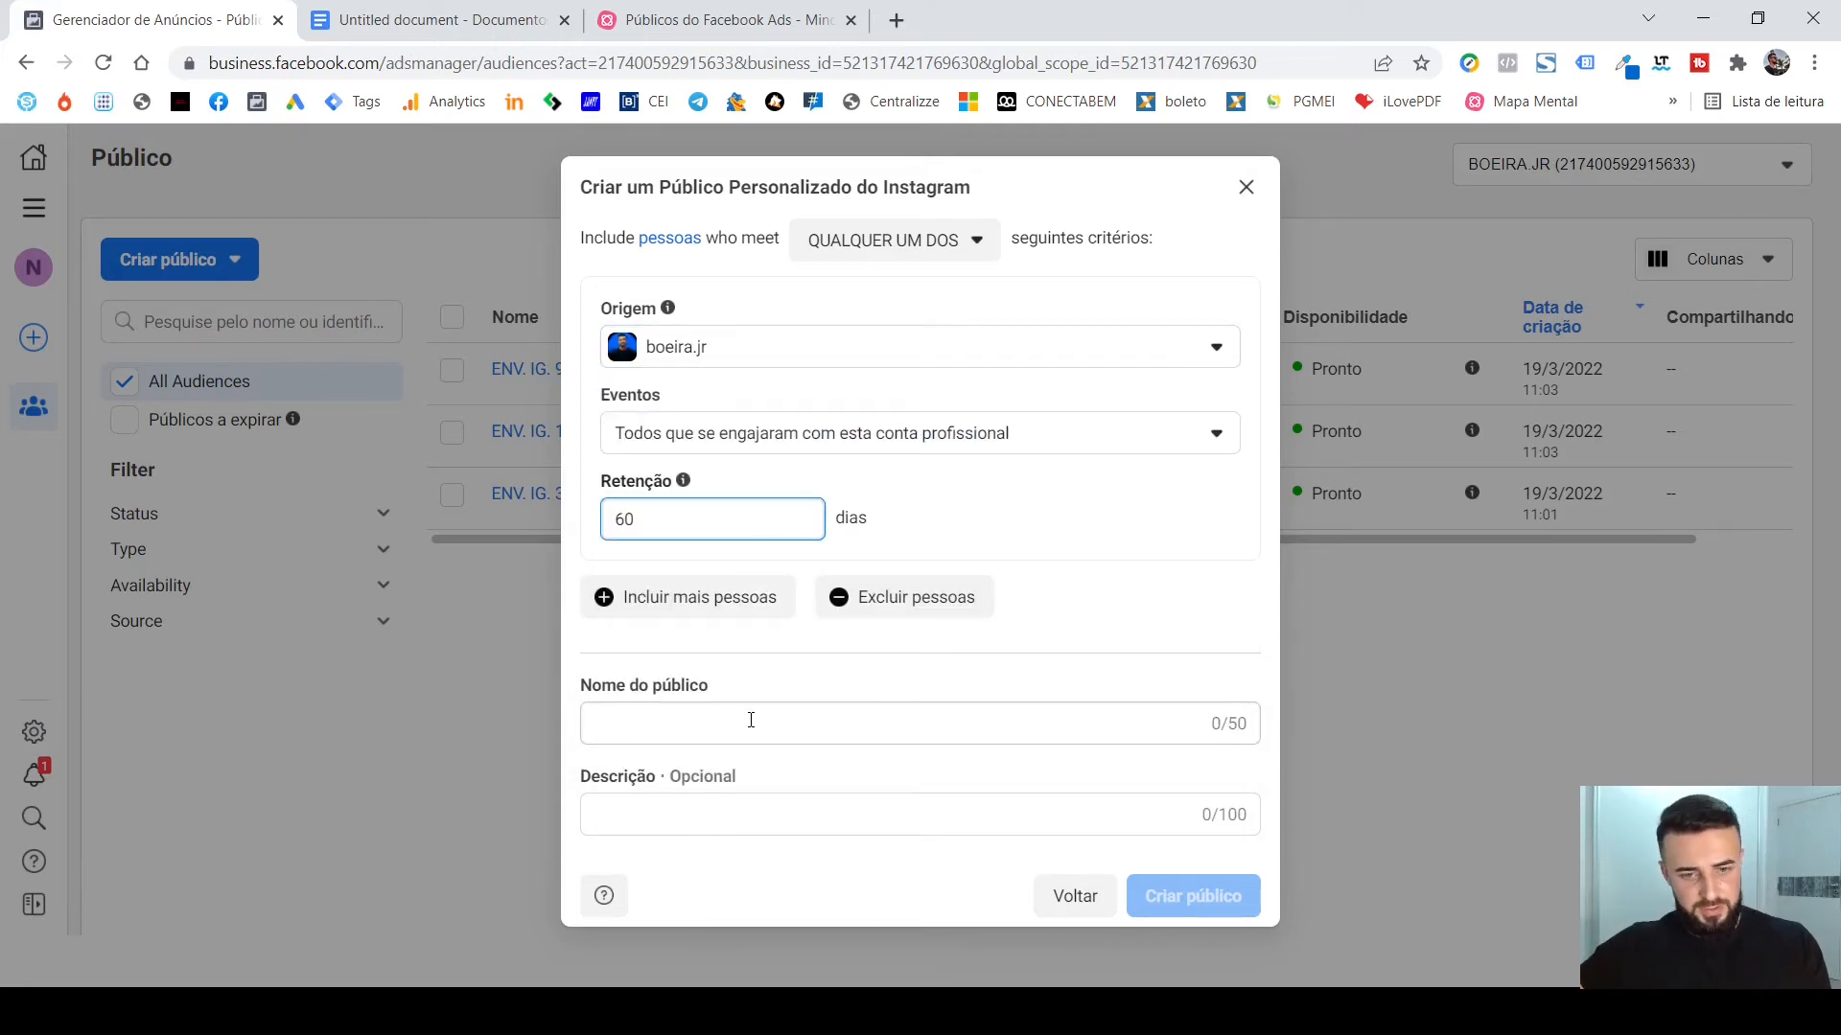
Name the 60-day audience "ENV. IG. 60D" and create it.
click(746, 720)
text(ENV. I)
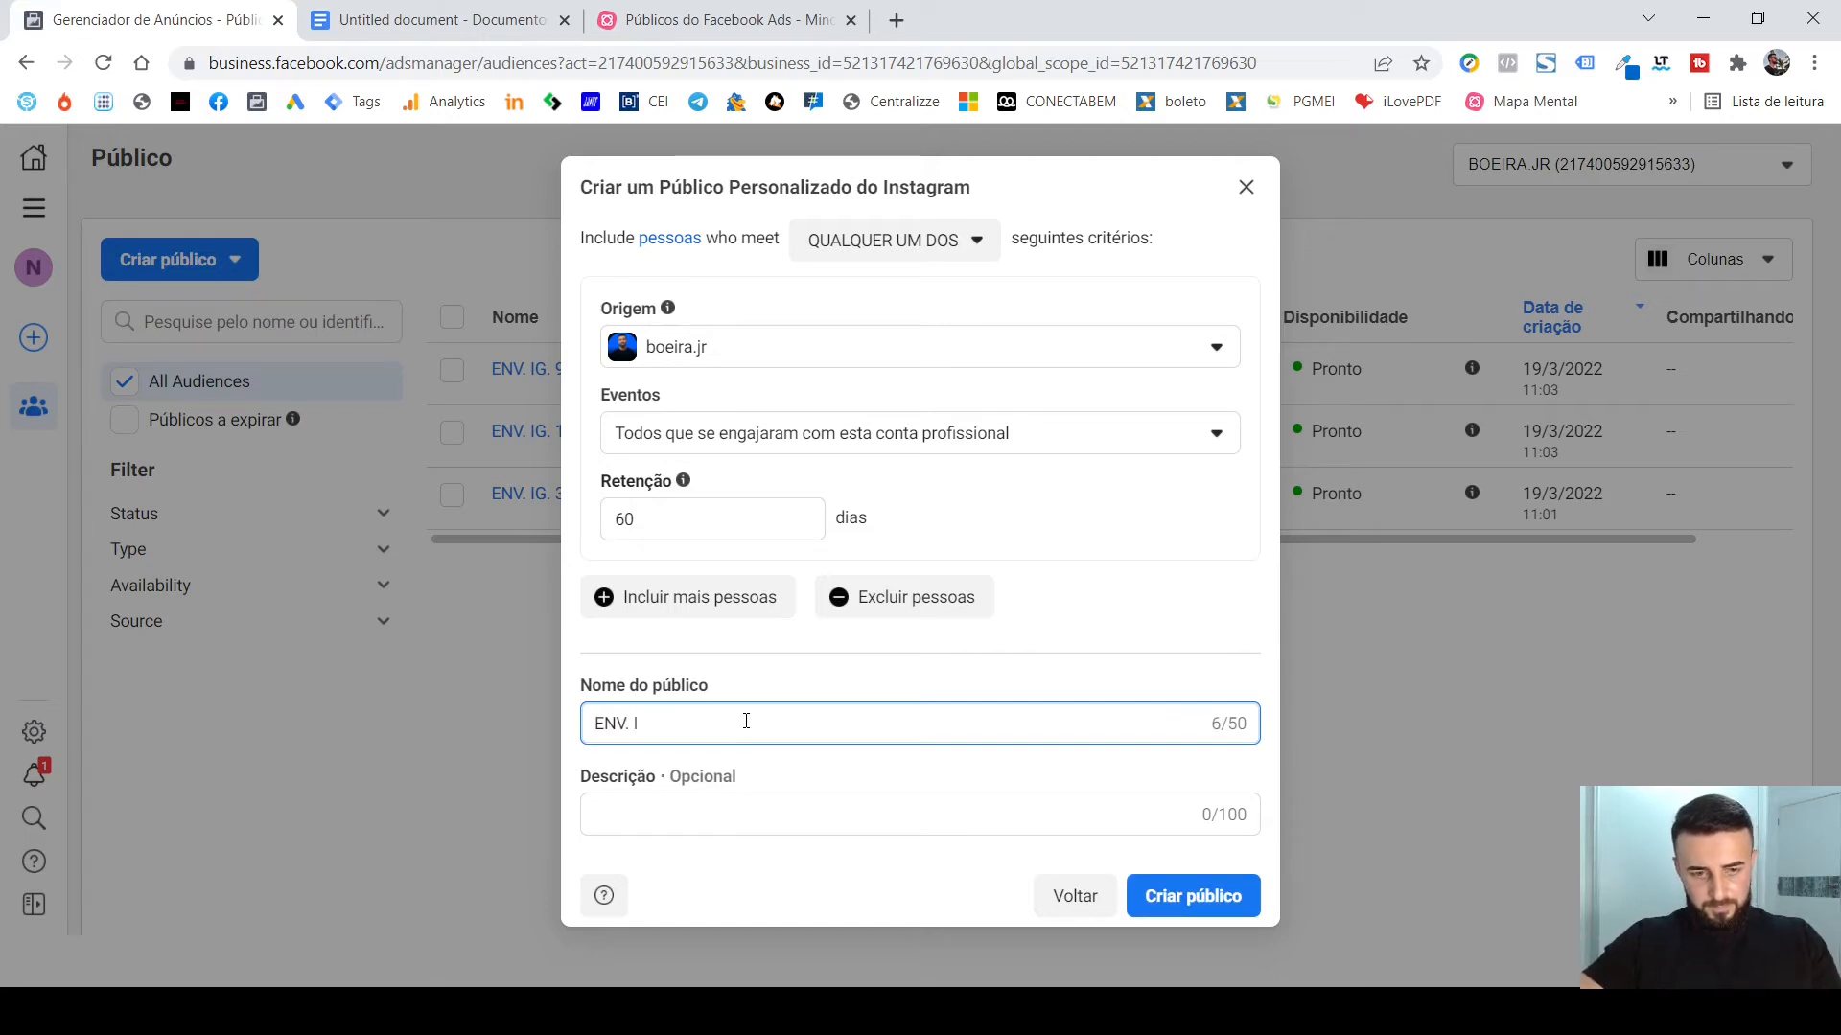
text(G )
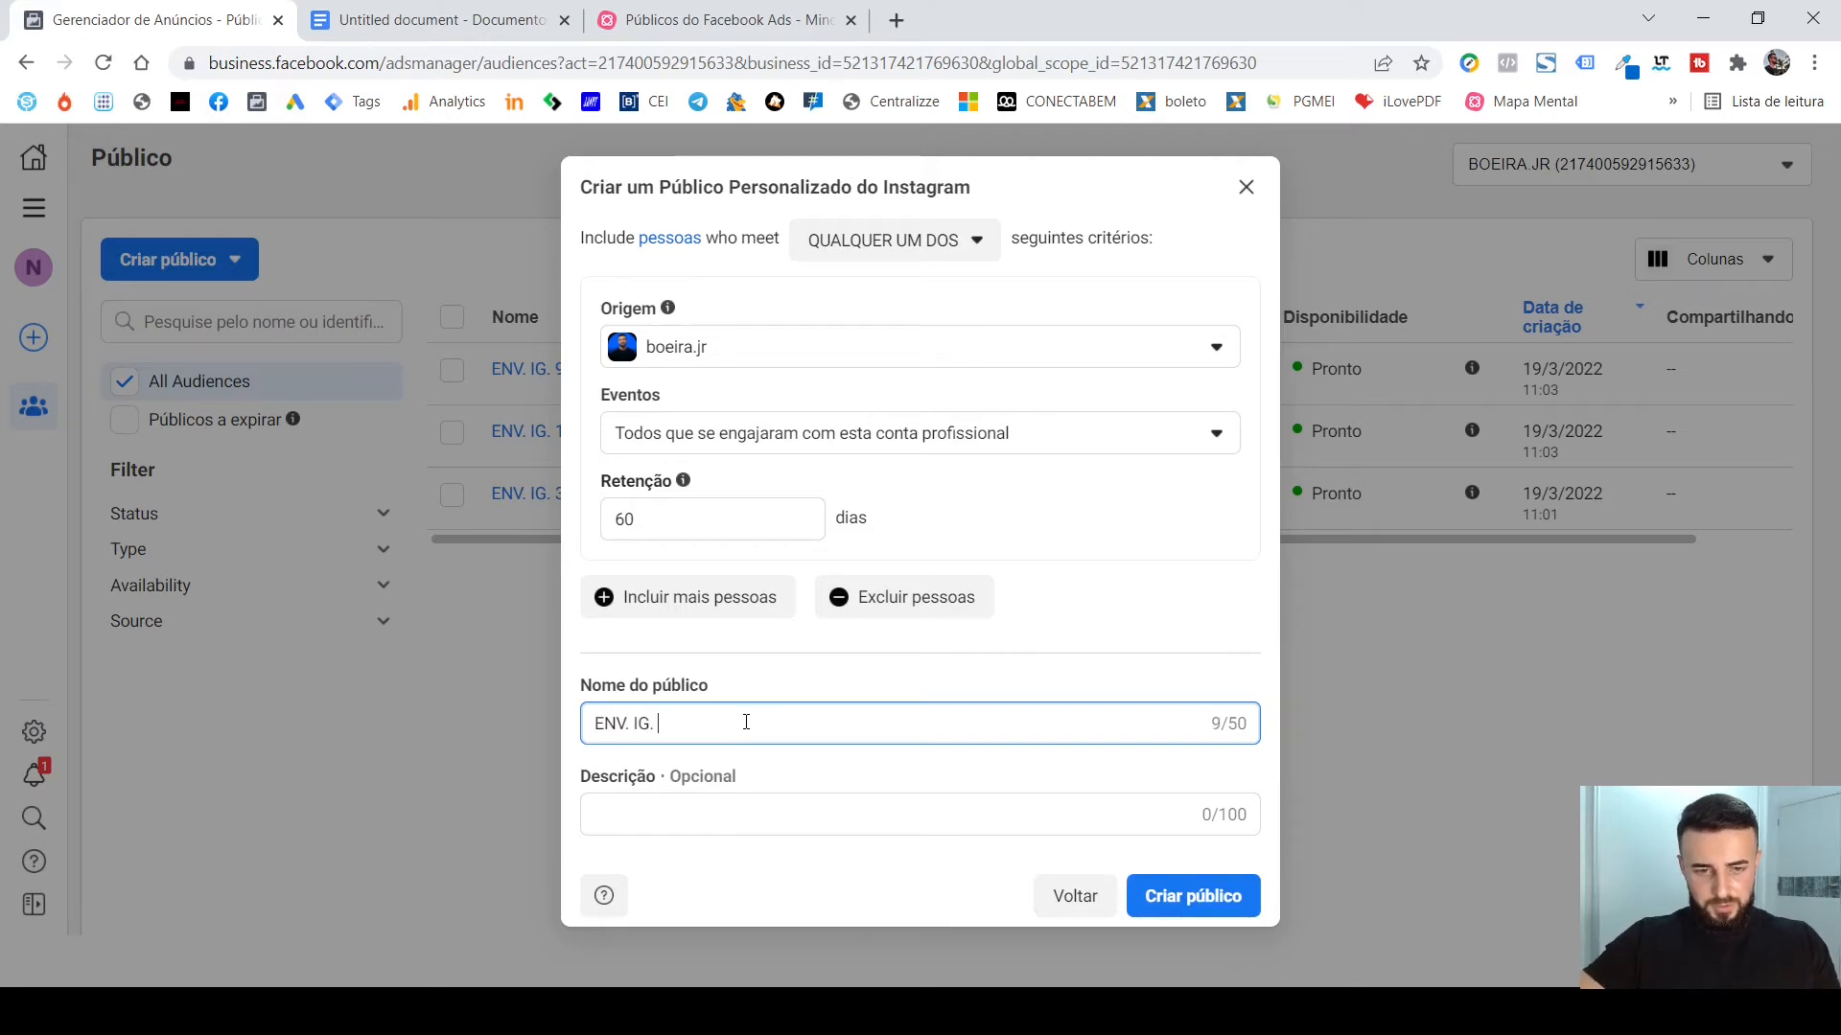
text( 60D)
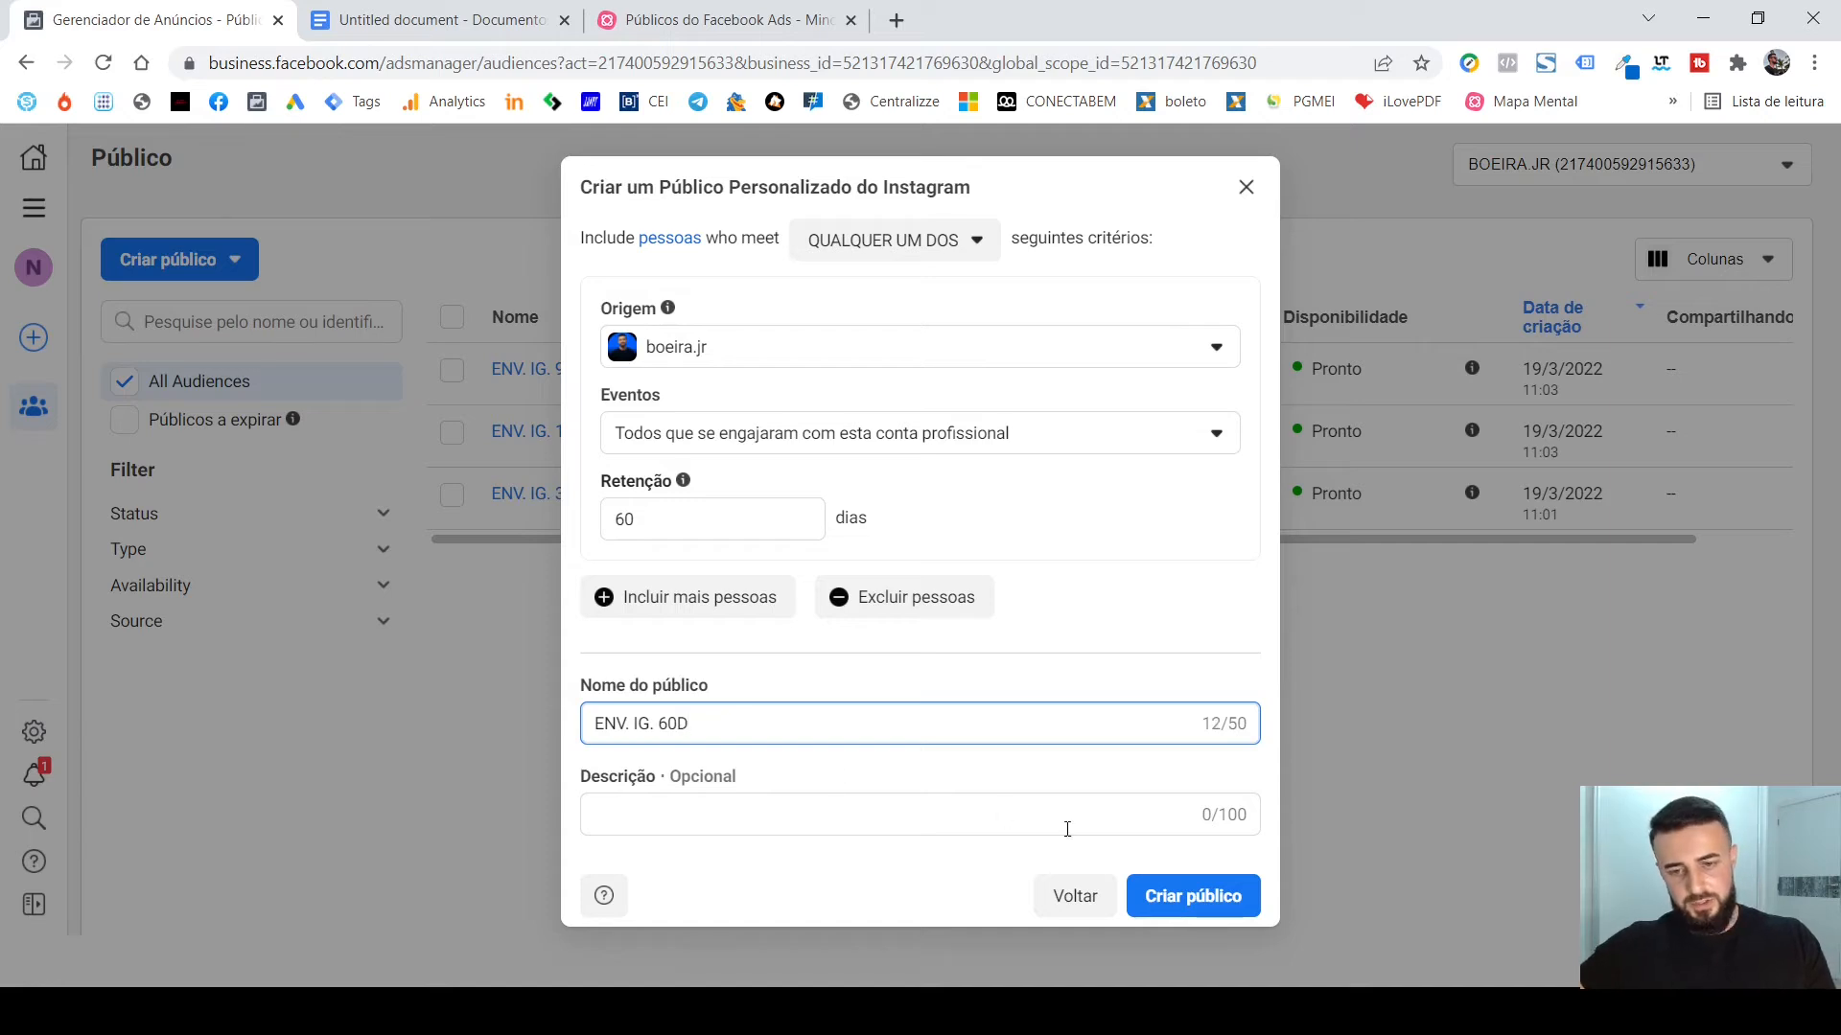
click(1193, 911)
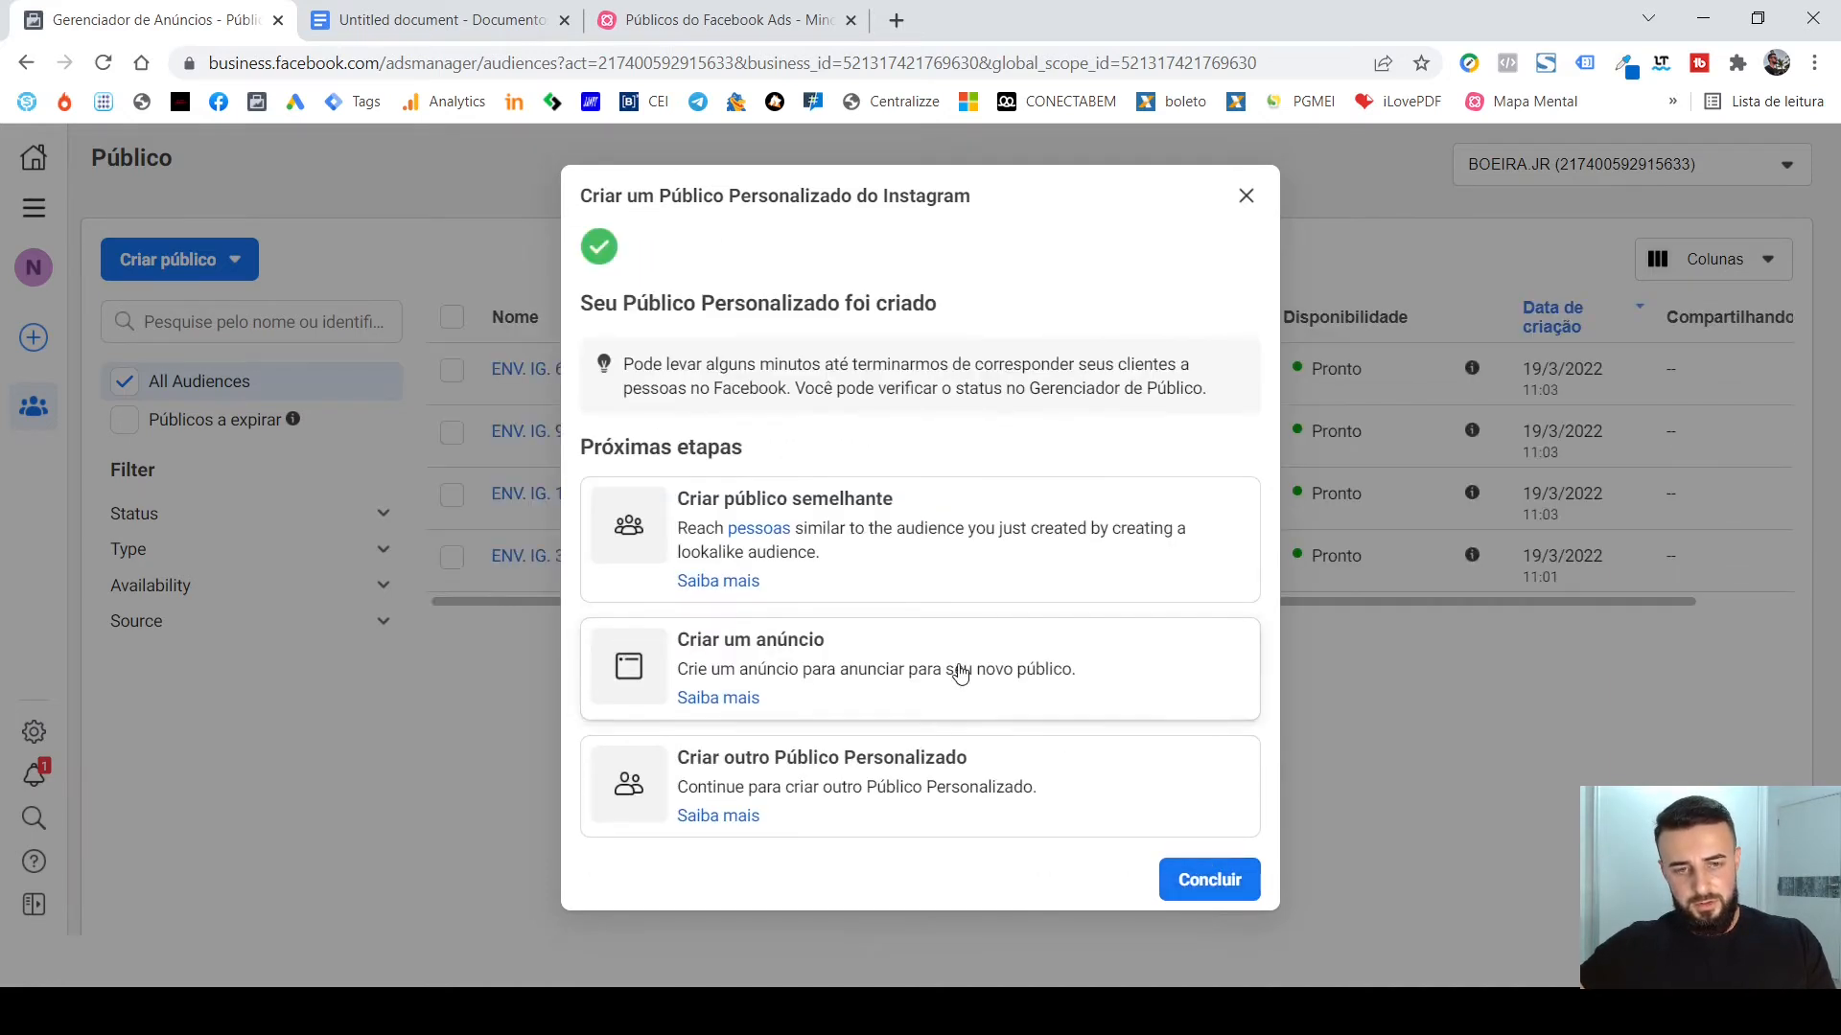
Start another custom audience from Conta do Instagram with the presenter's own profile as Origem and a Retenção of 30 days.
click(912, 792)
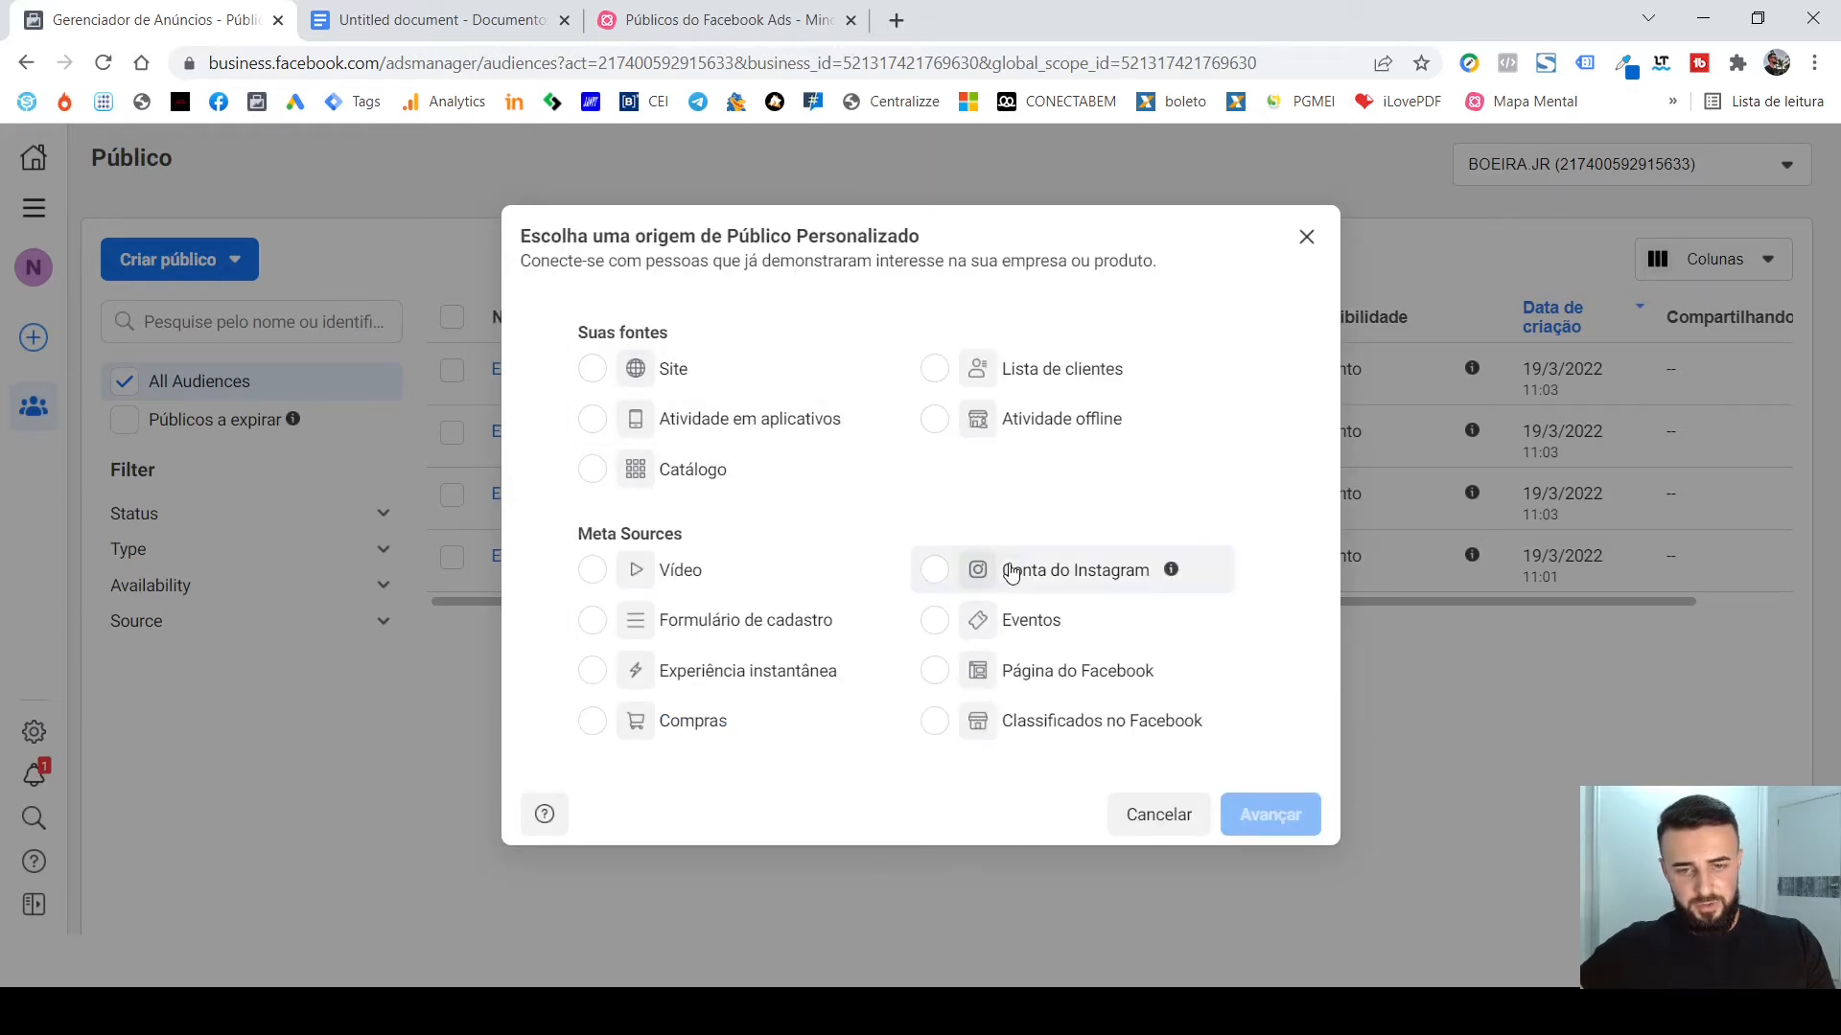
click(1155, 572)
click(1276, 811)
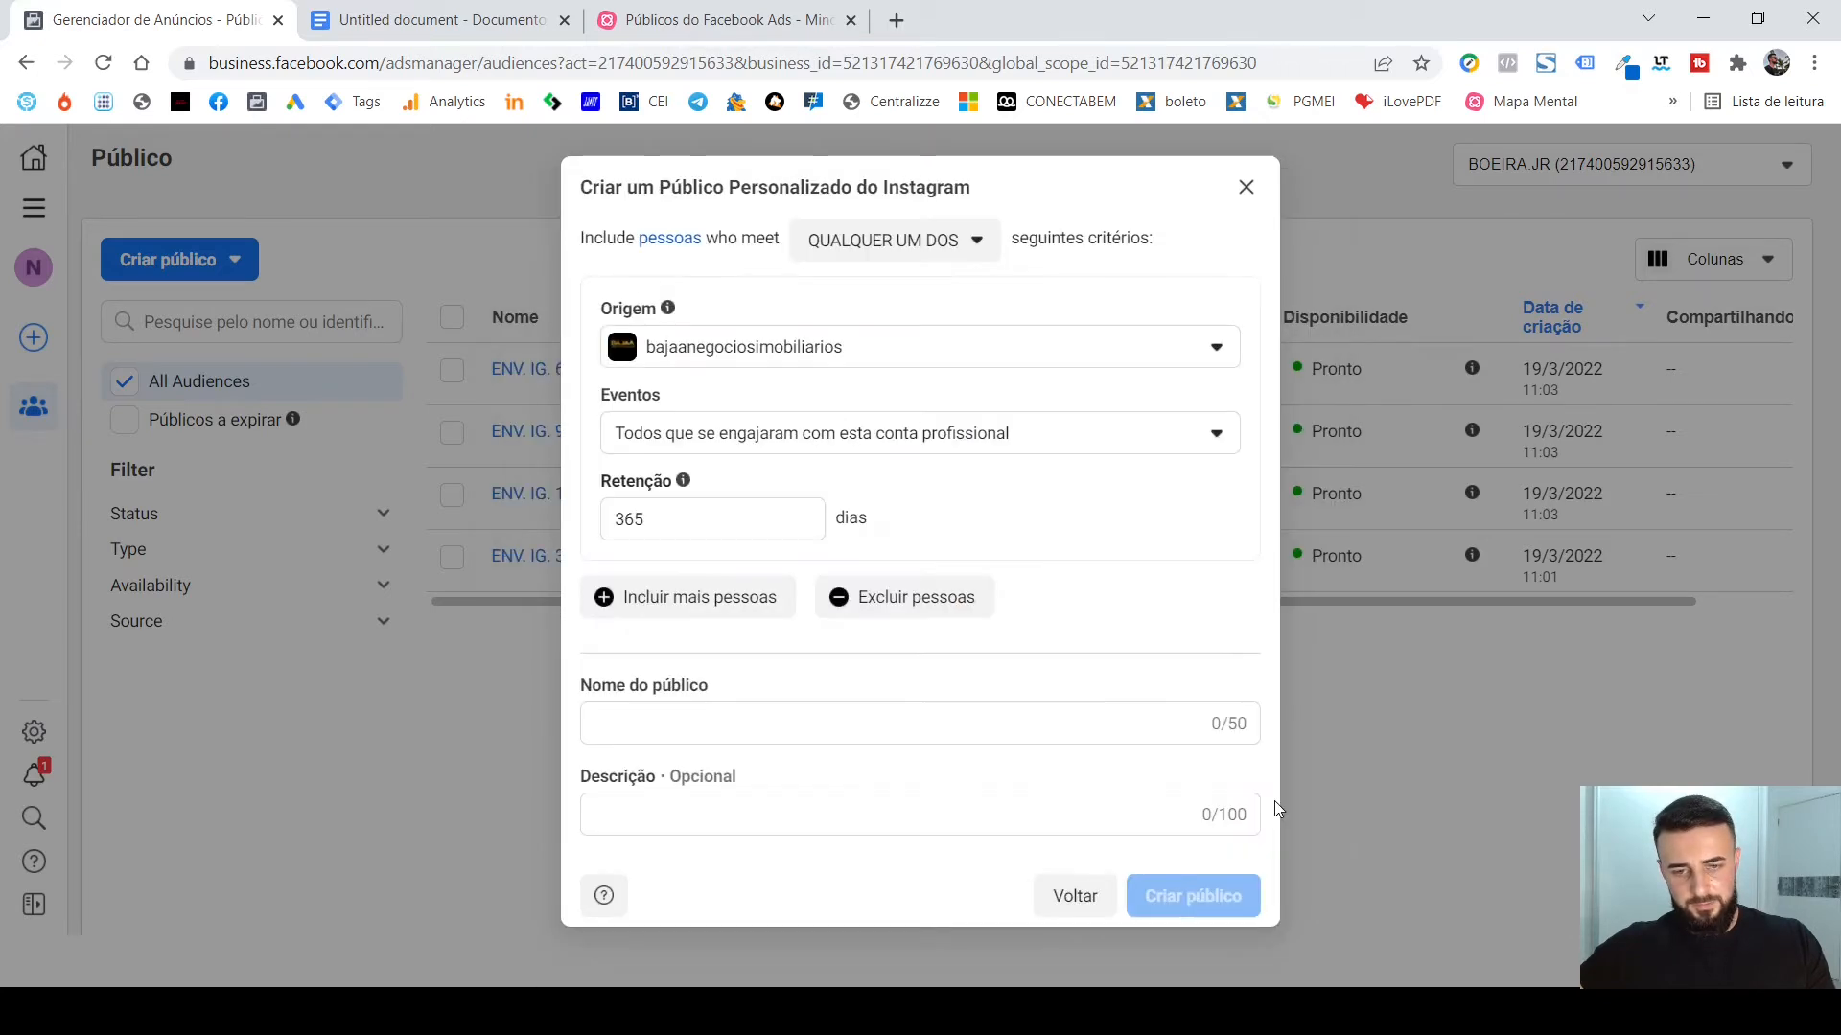
click(935, 365)
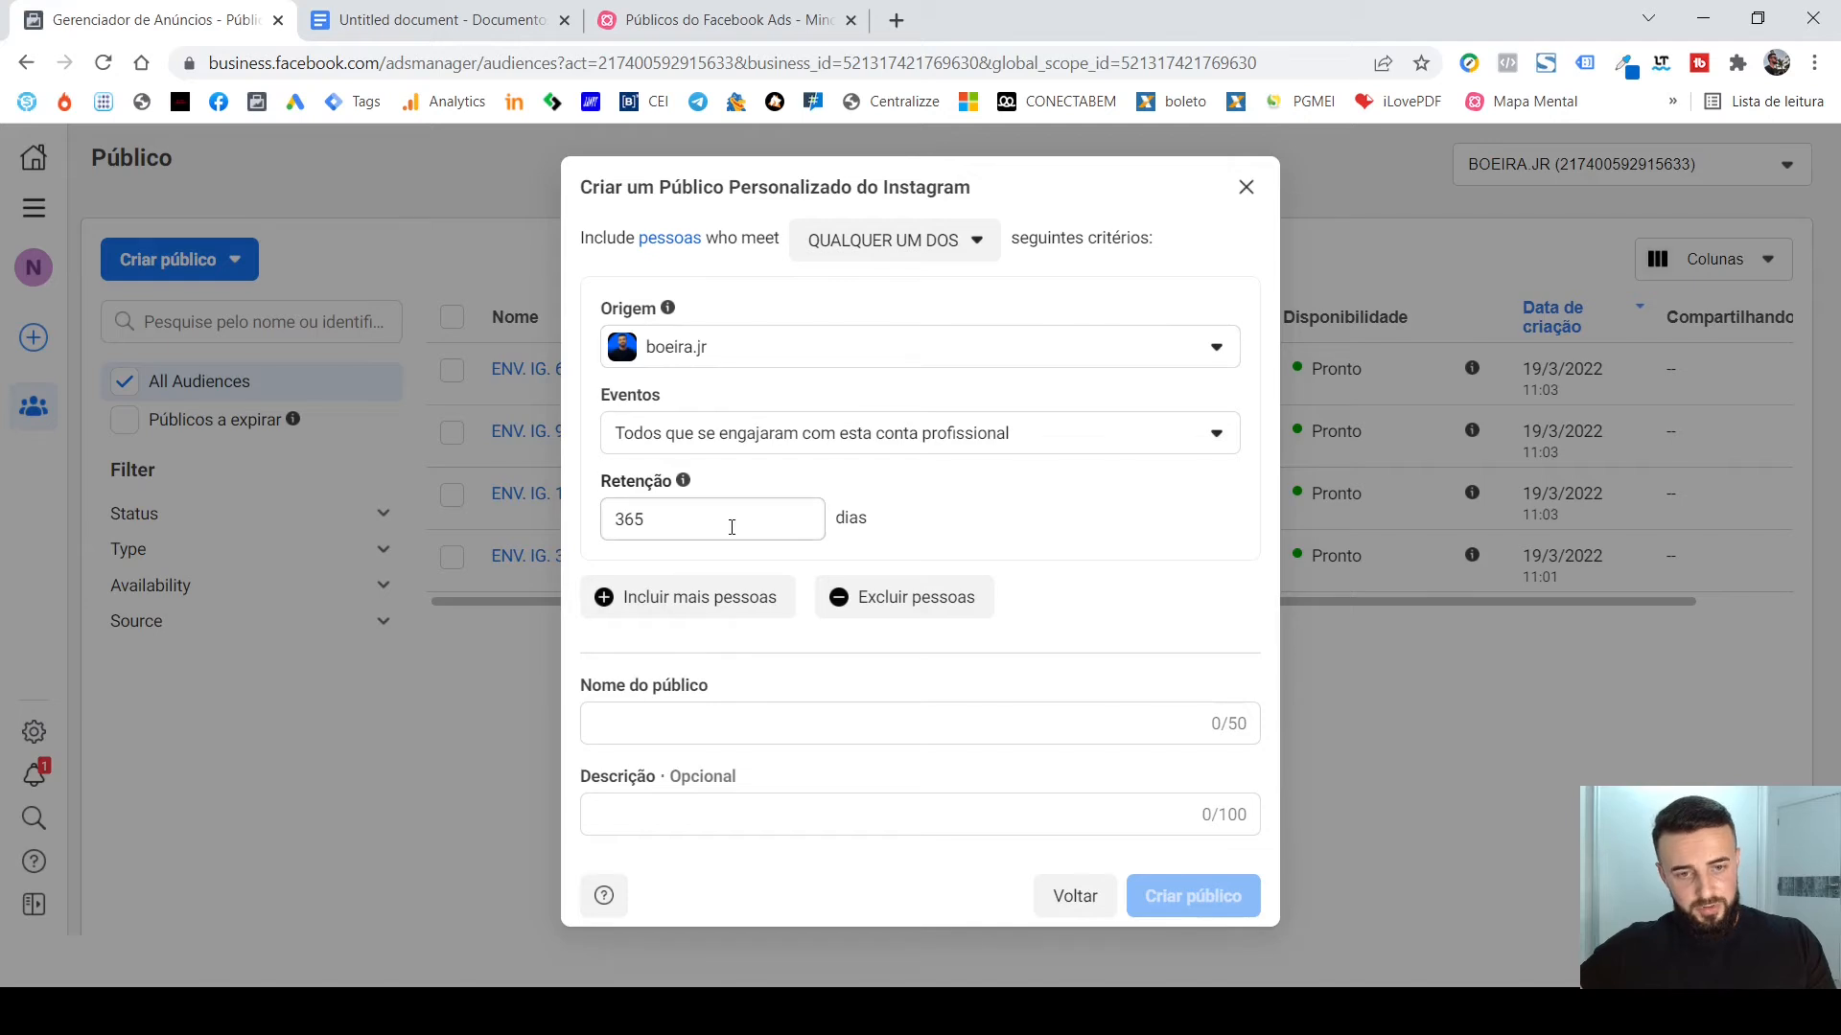
double_click(732, 526)
text(30)
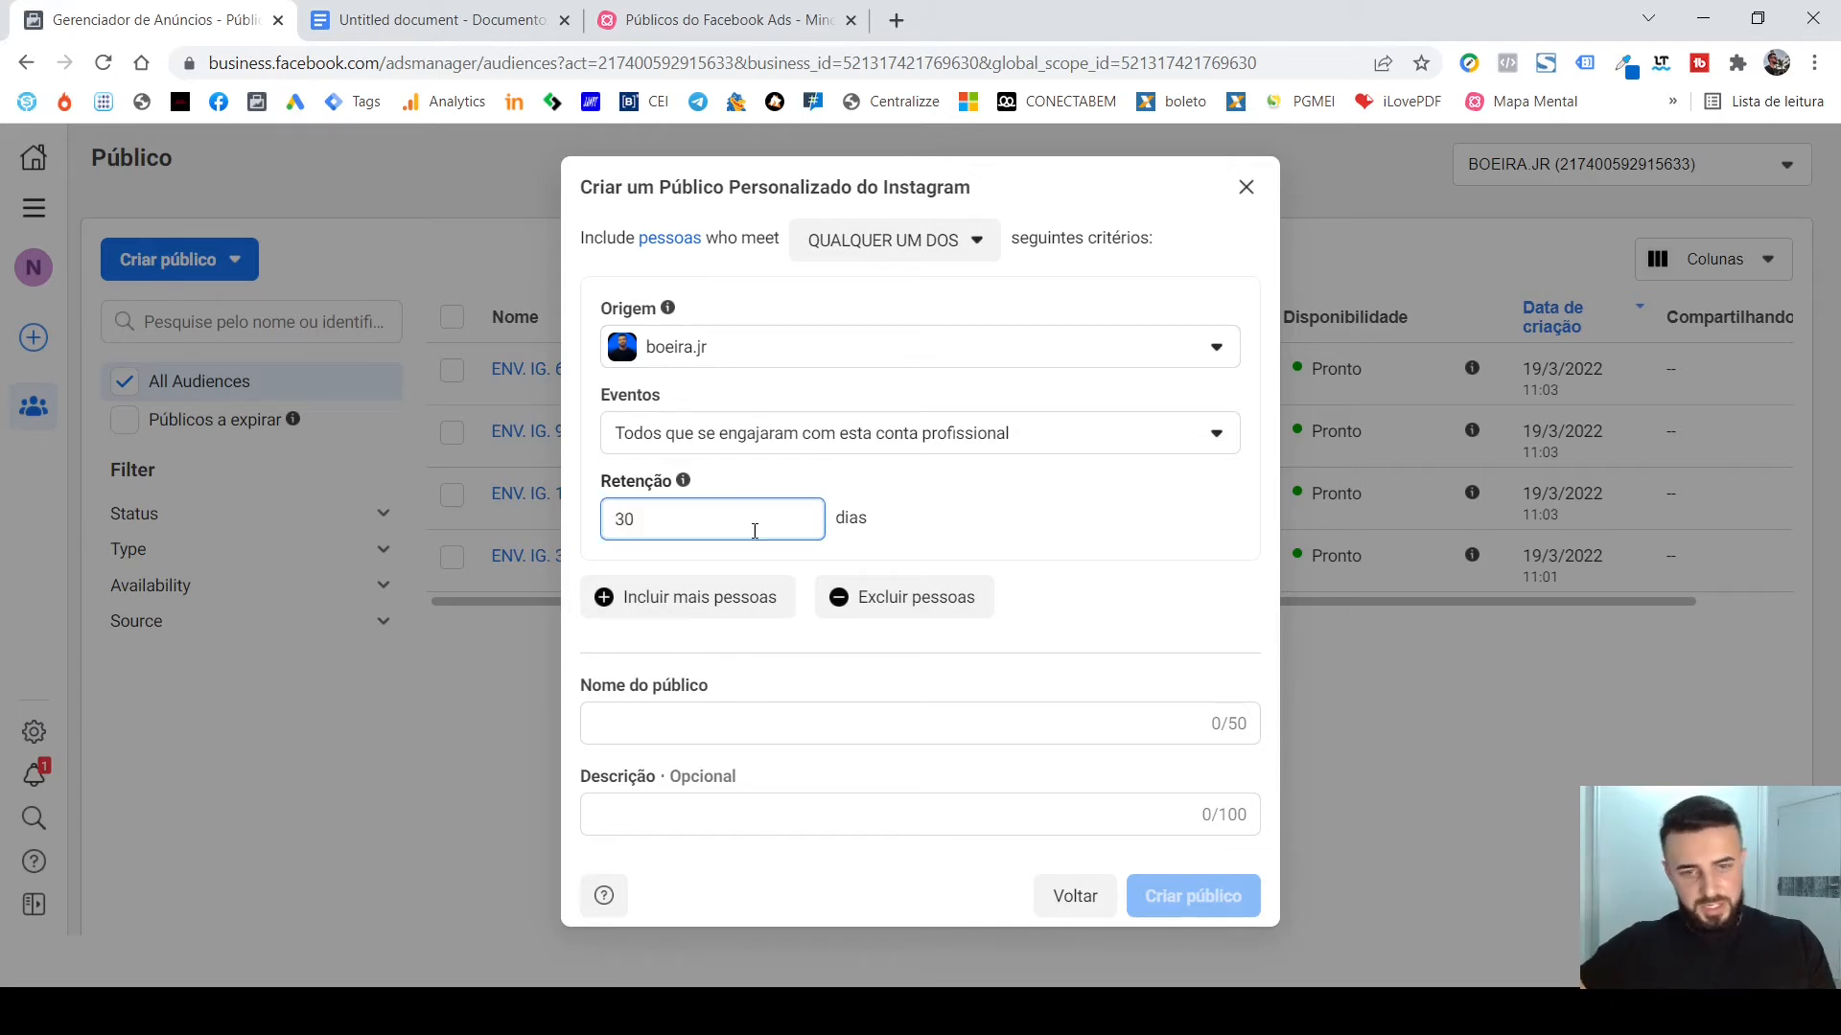
Name the 30-day audience "ENV. IG. 30D" and create it.
click(703, 726)
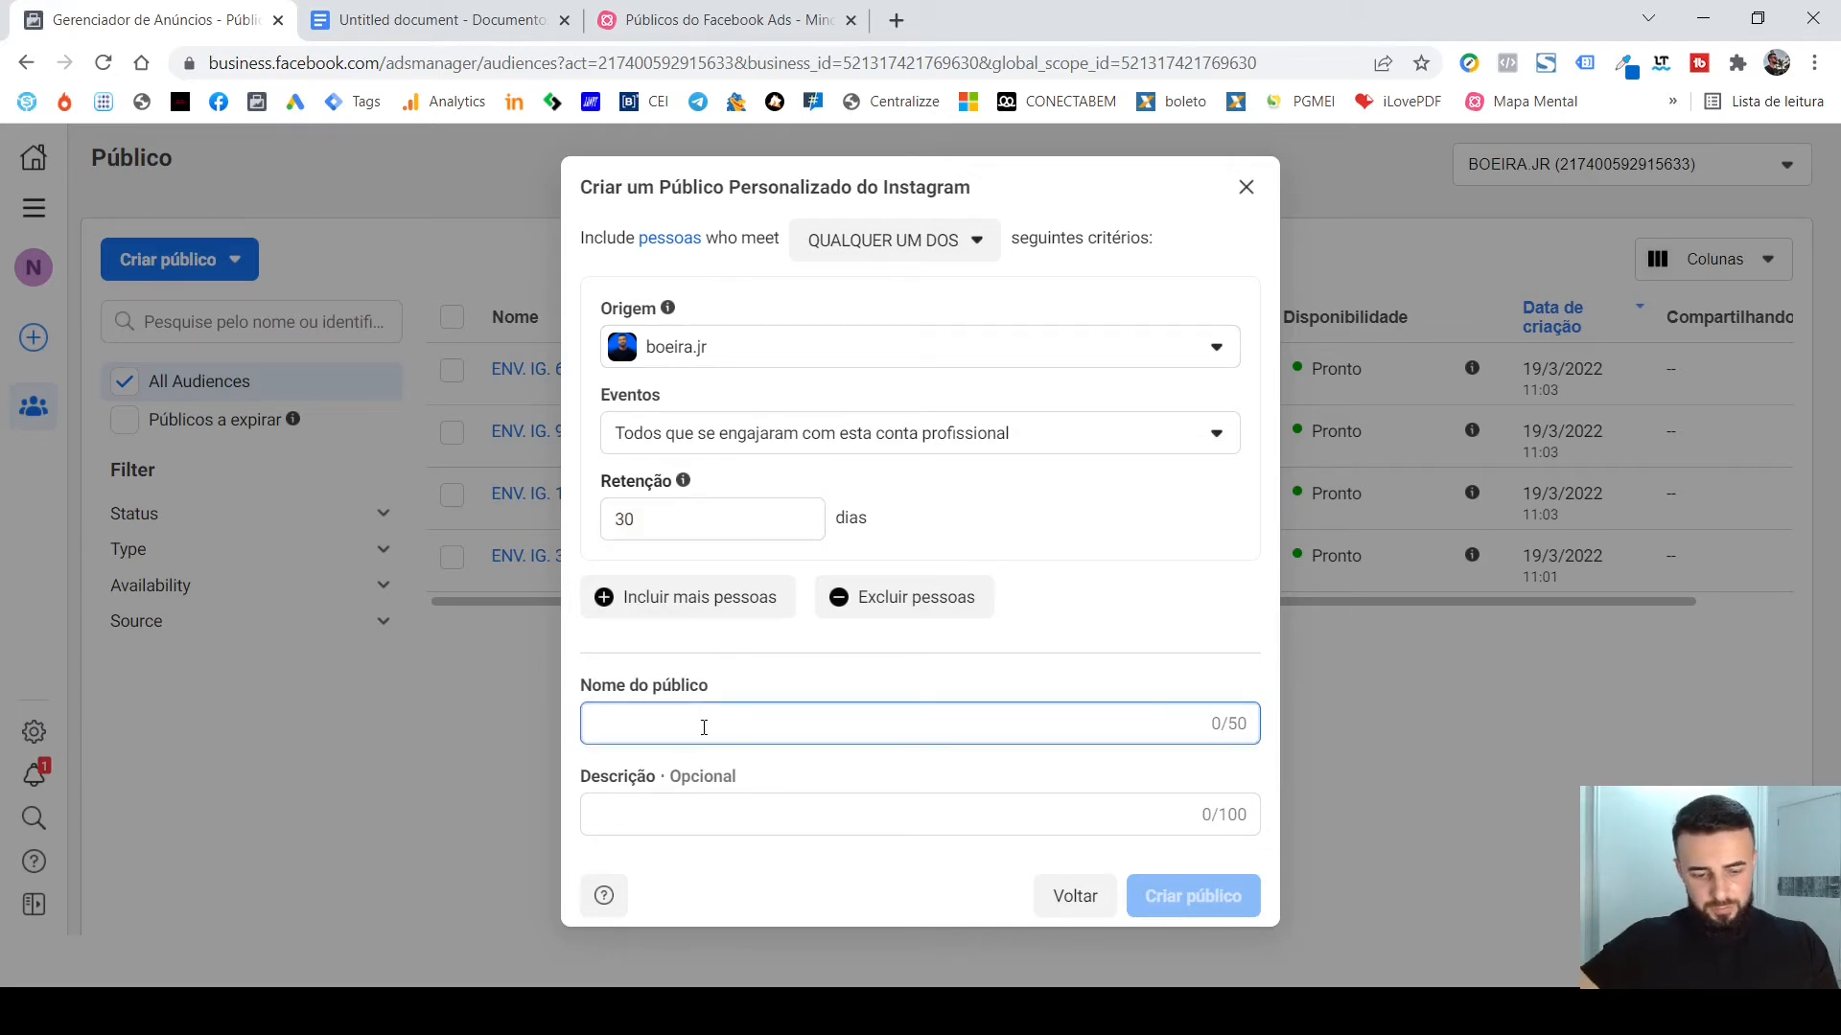
text(ENV. I)
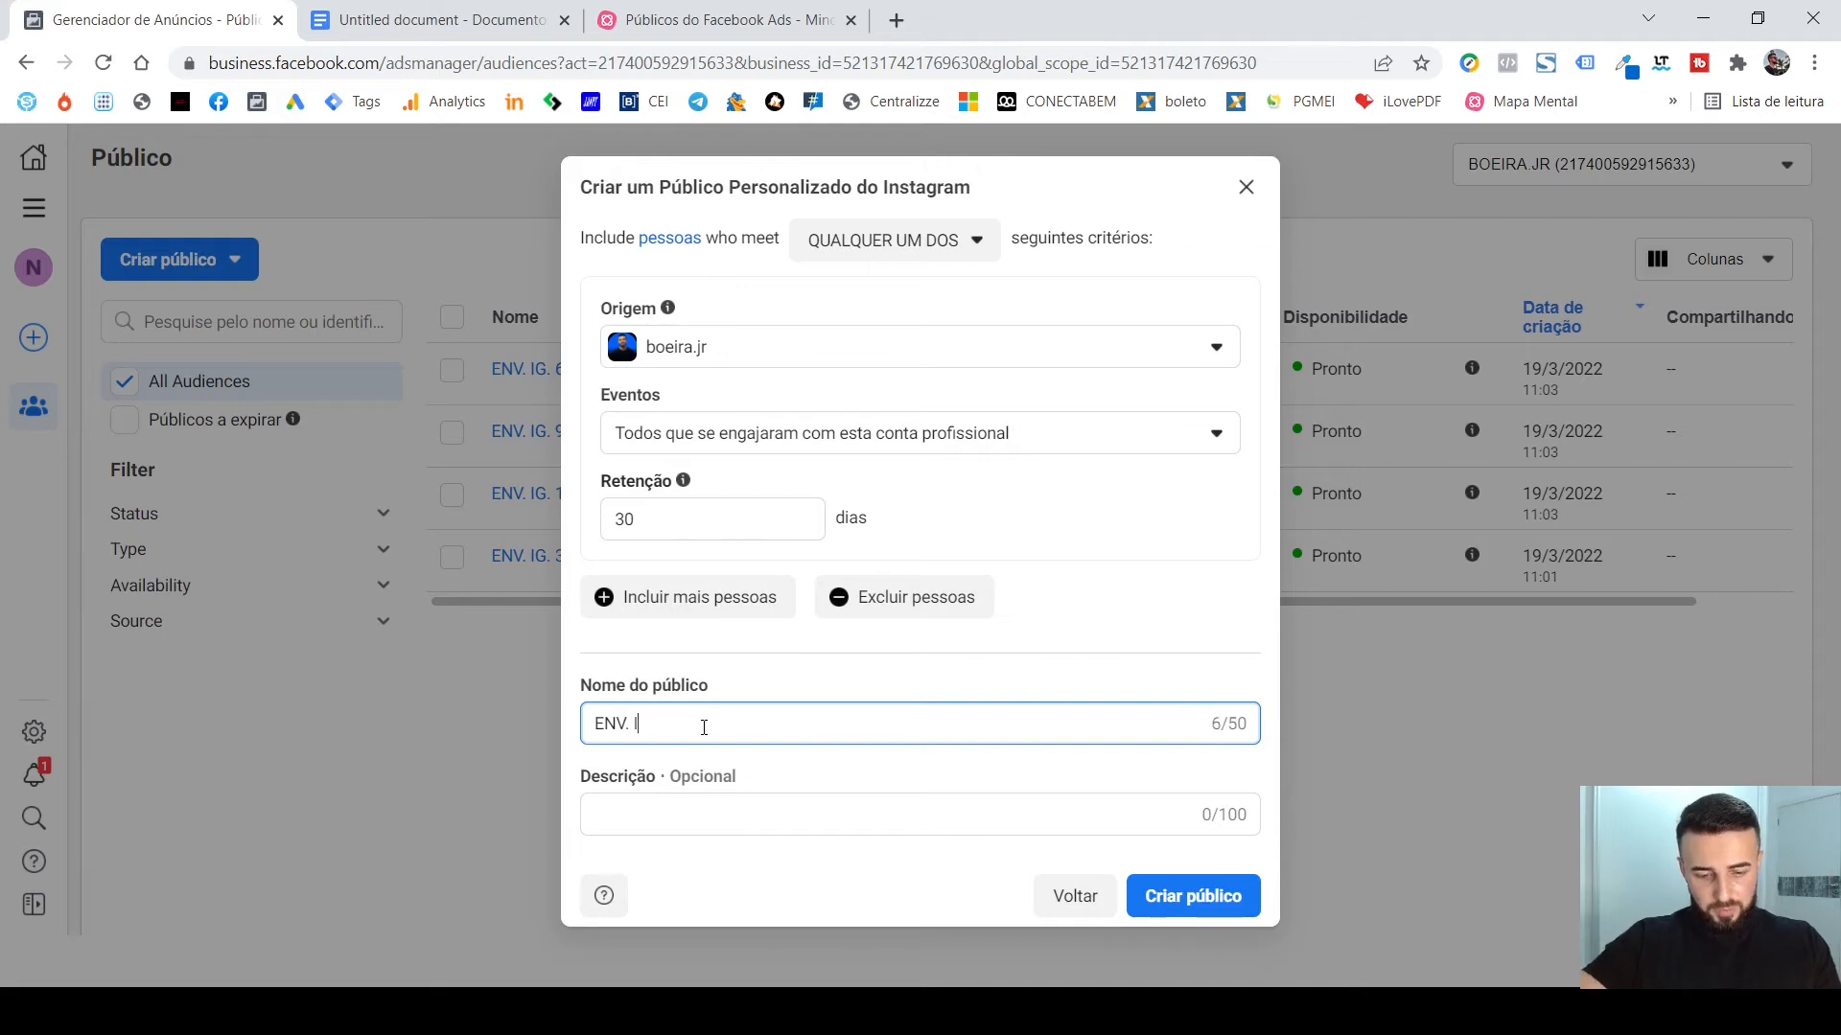
text(G. 30D)
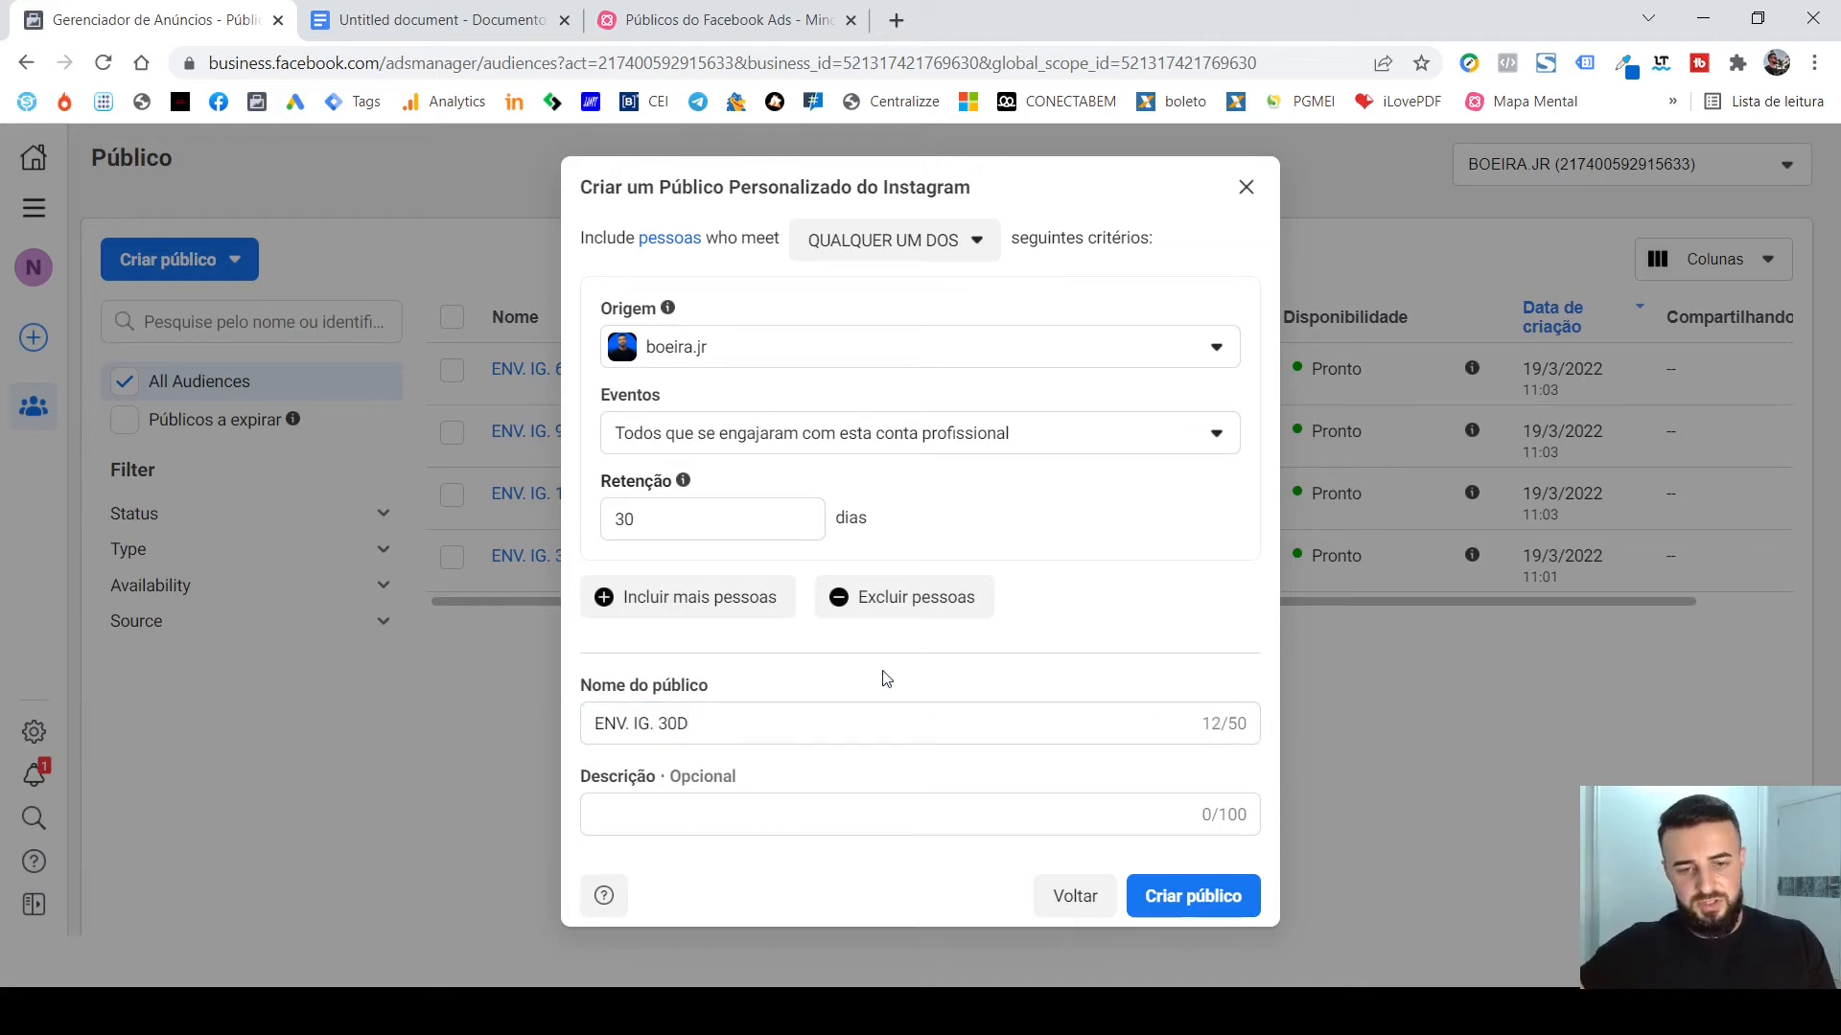
click(880, 679)
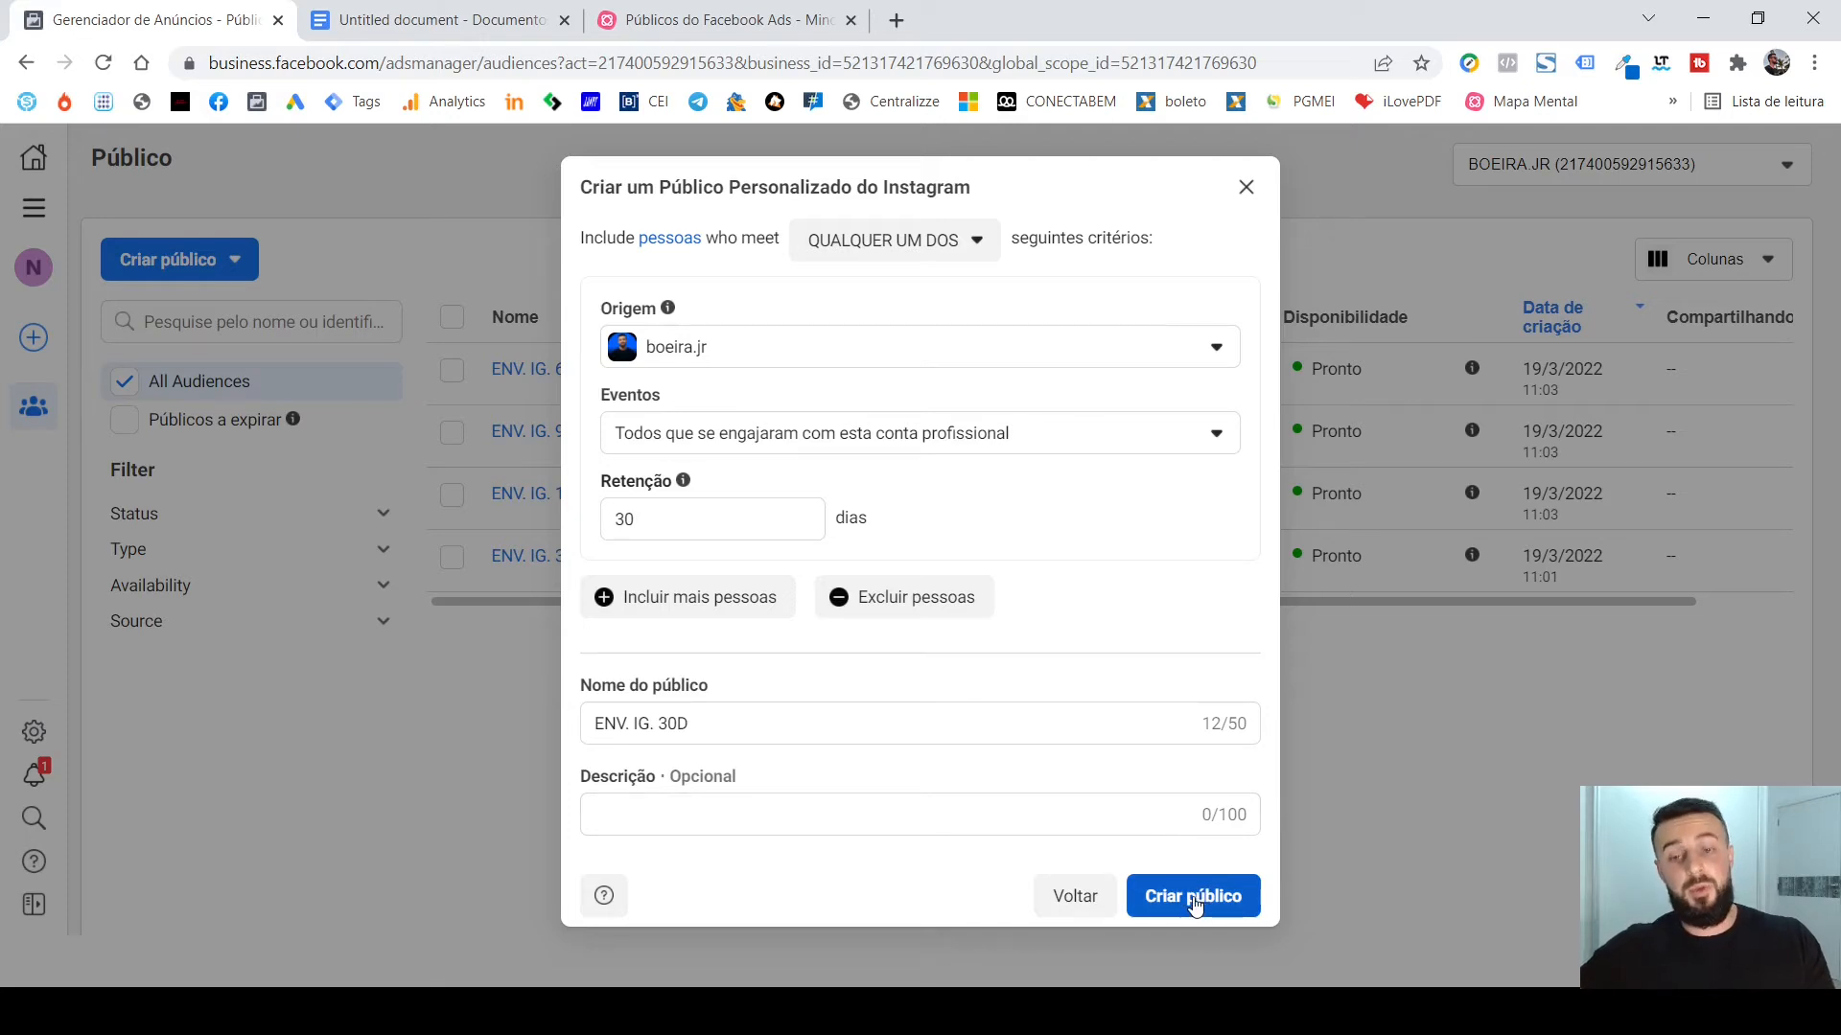
click(1193, 898)
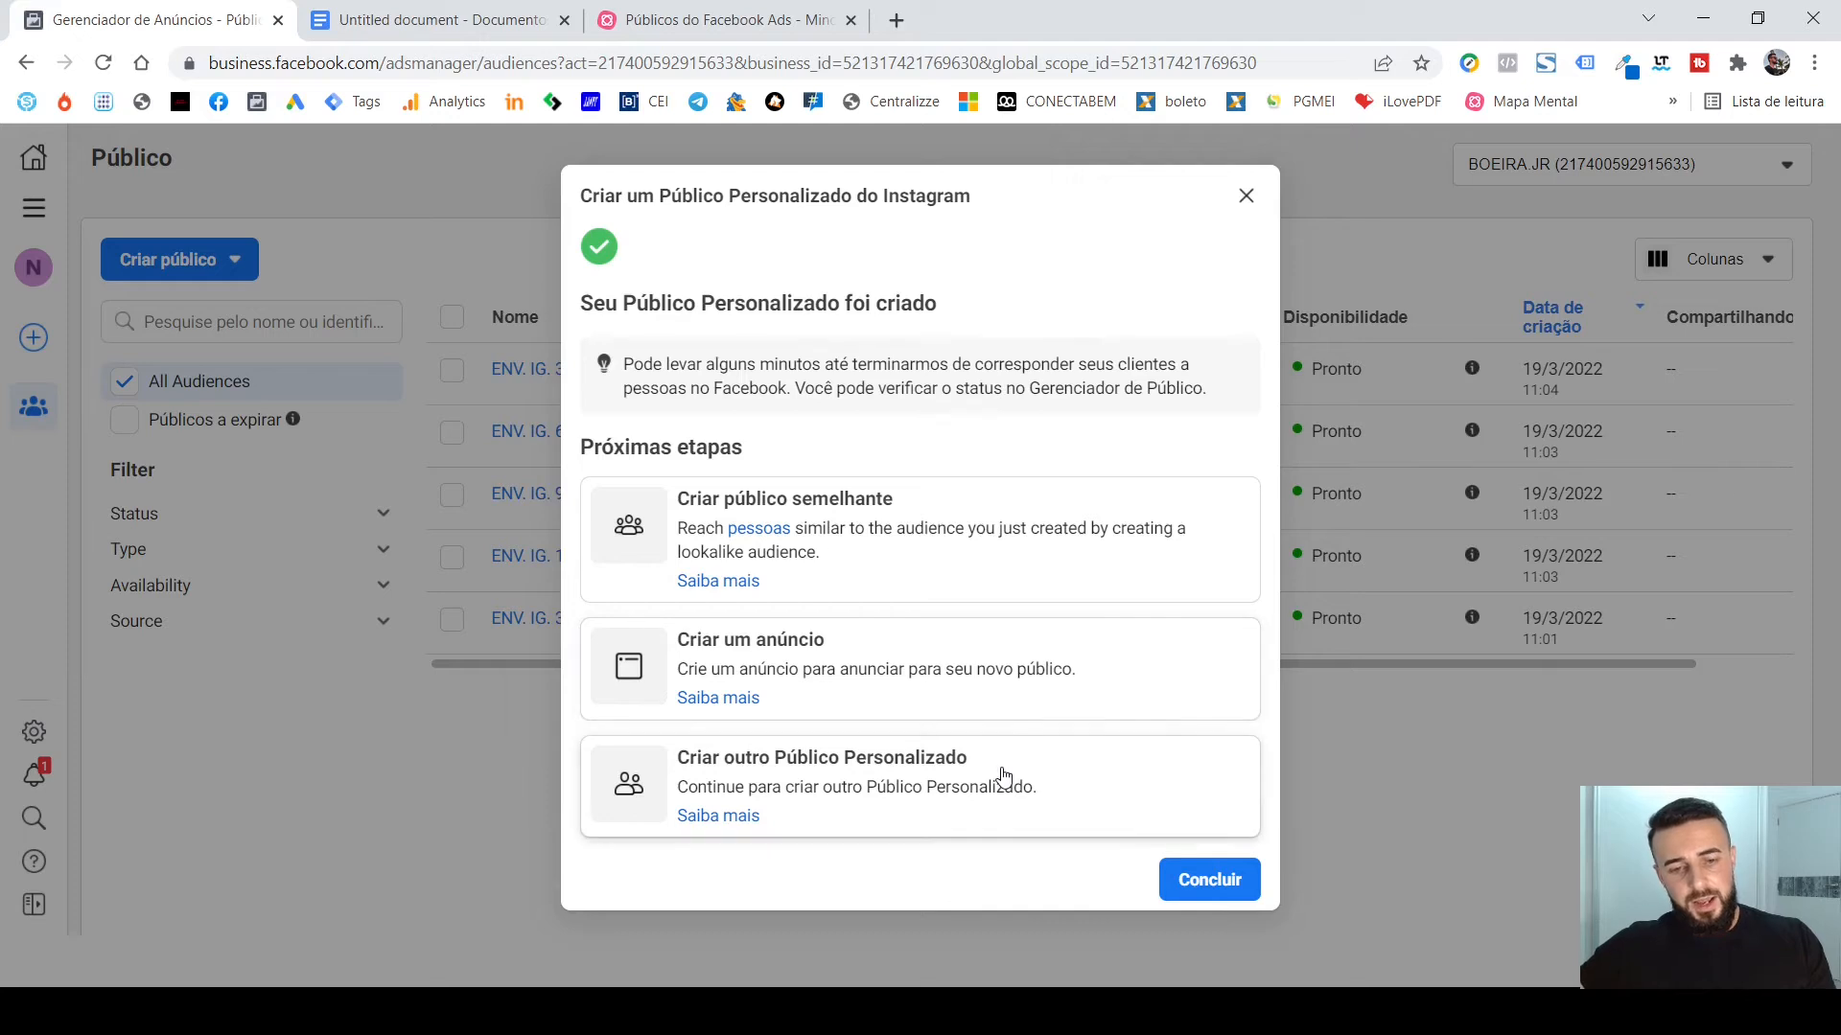
Start another custom audience from Conta do Instagram with the presenter's own profile as Origem and a Retenção of 14 days.
click(1005, 782)
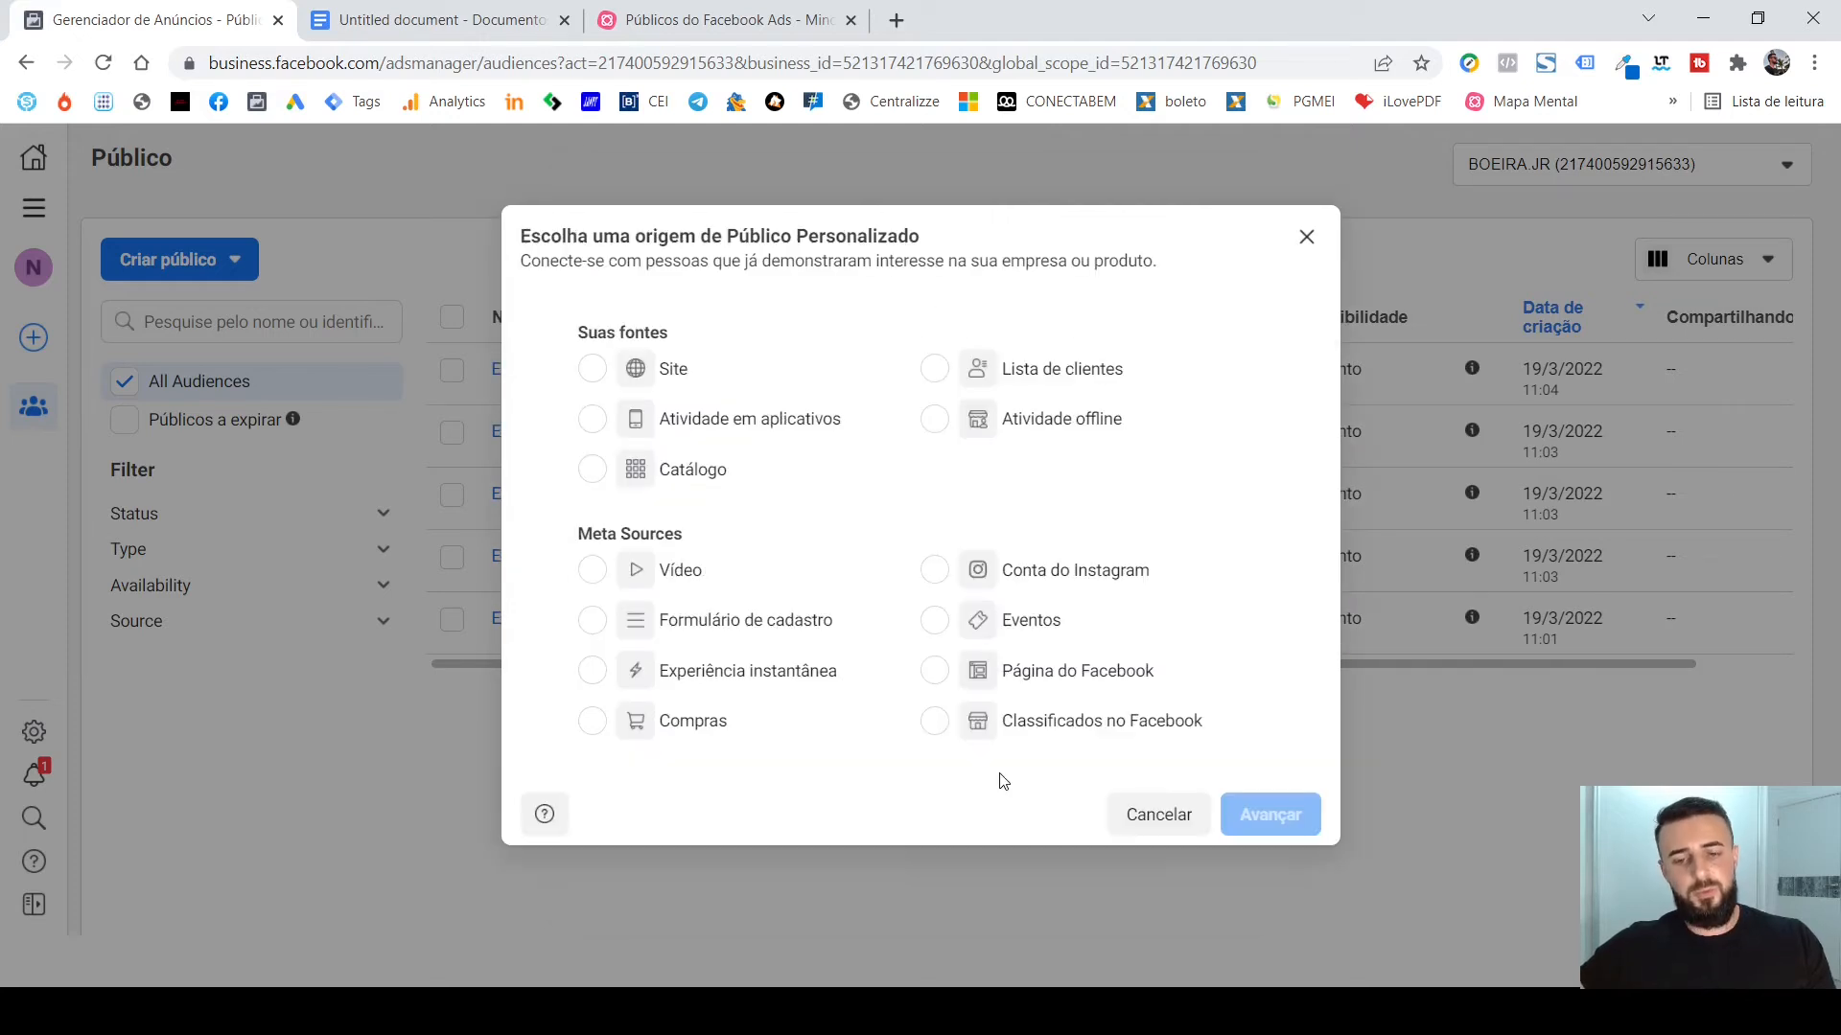
click(1008, 585)
click(1279, 815)
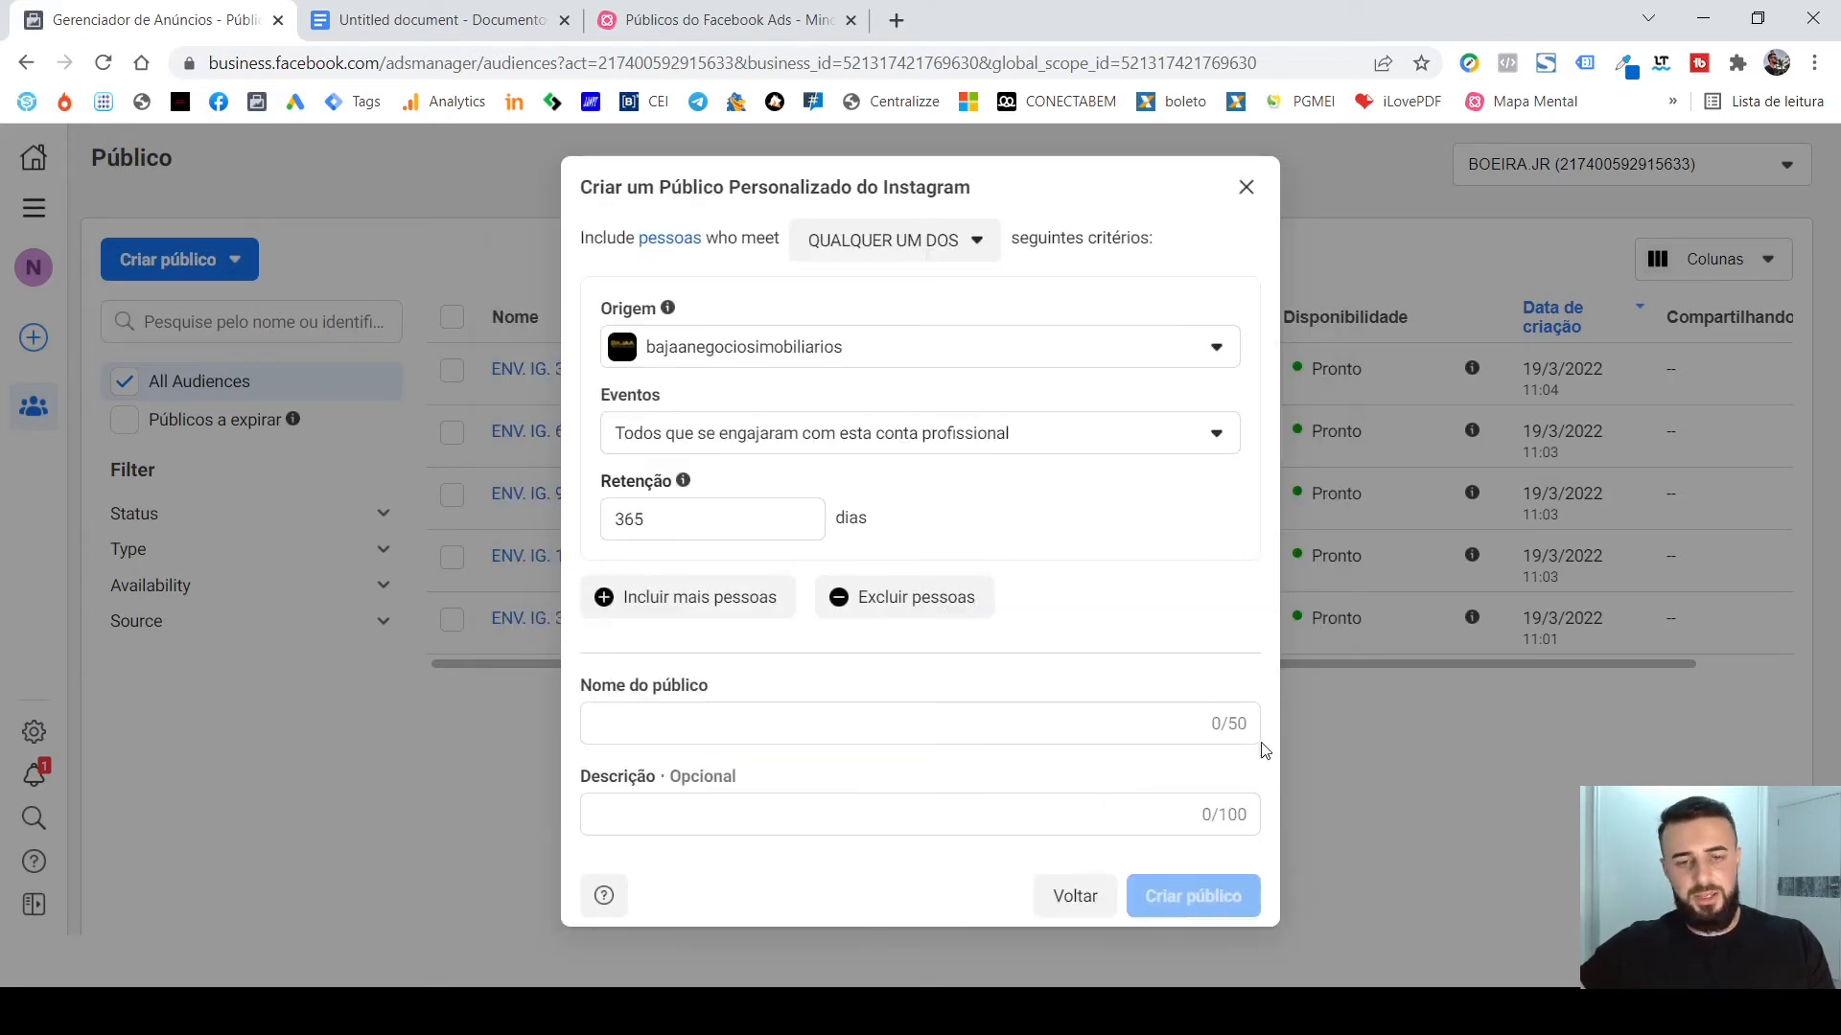
click(1024, 348)
click(988, 494)
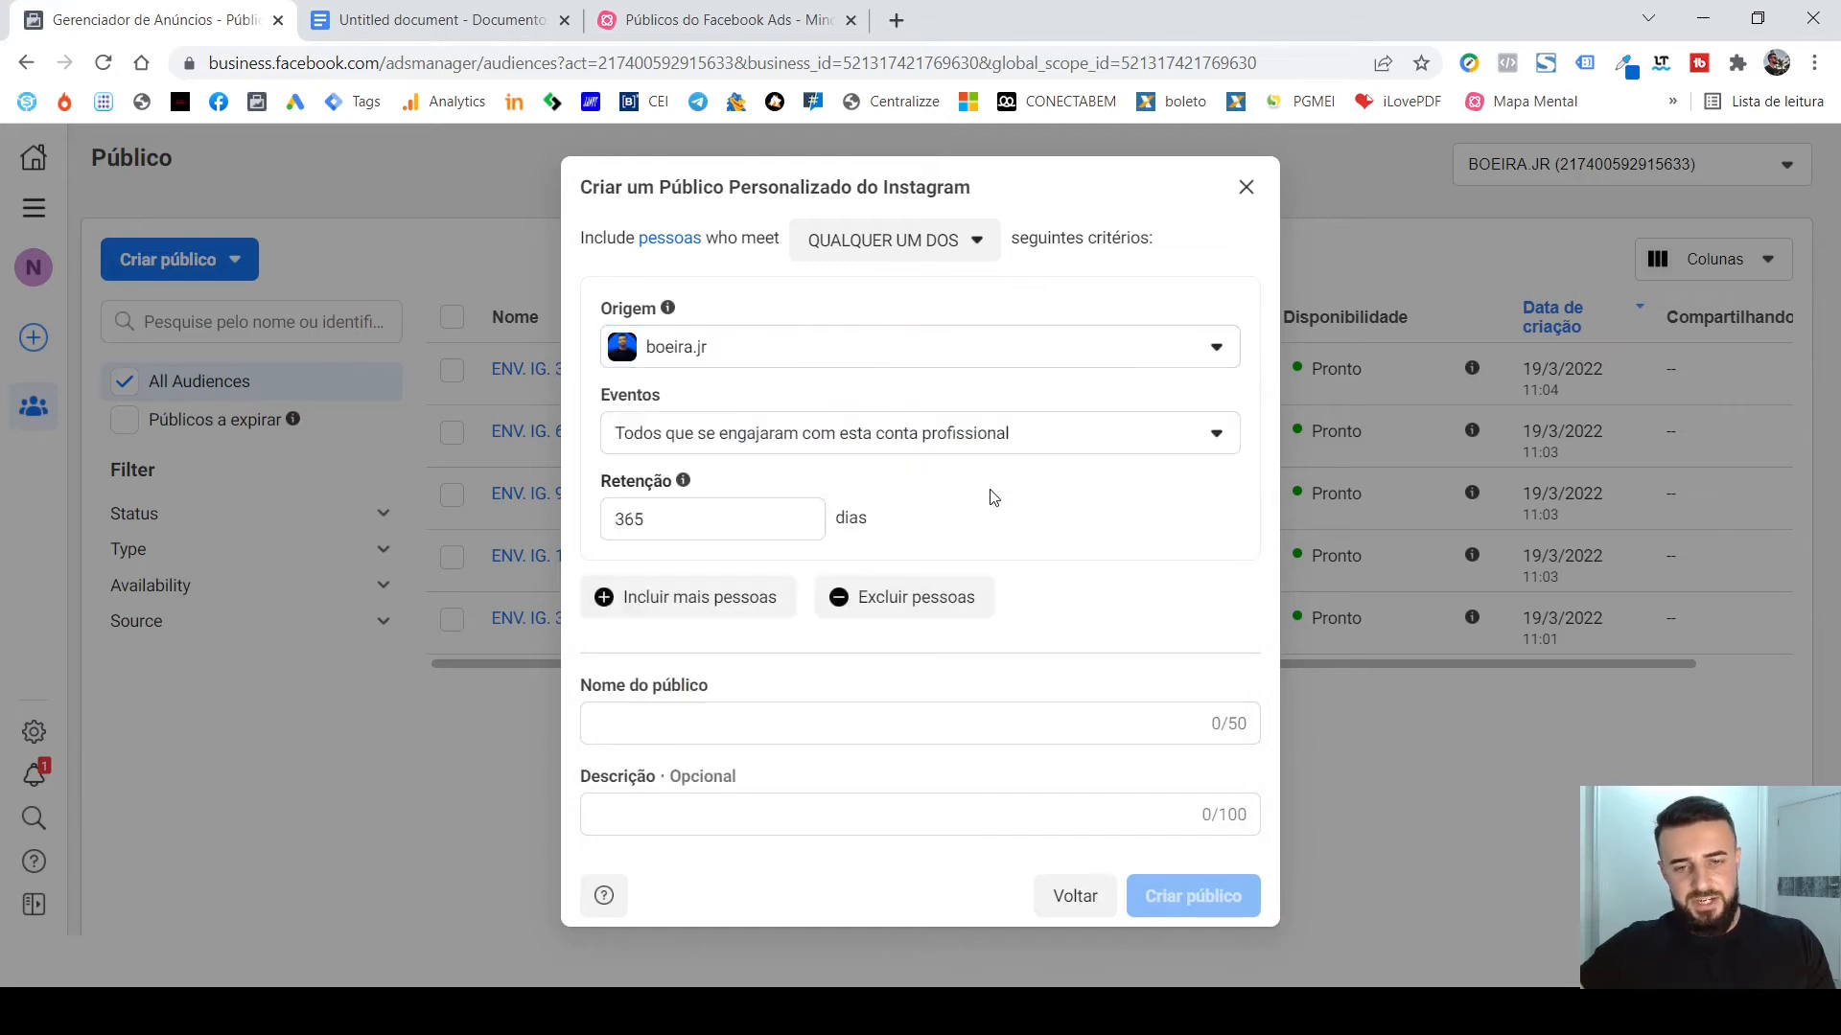
double_click(767, 510)
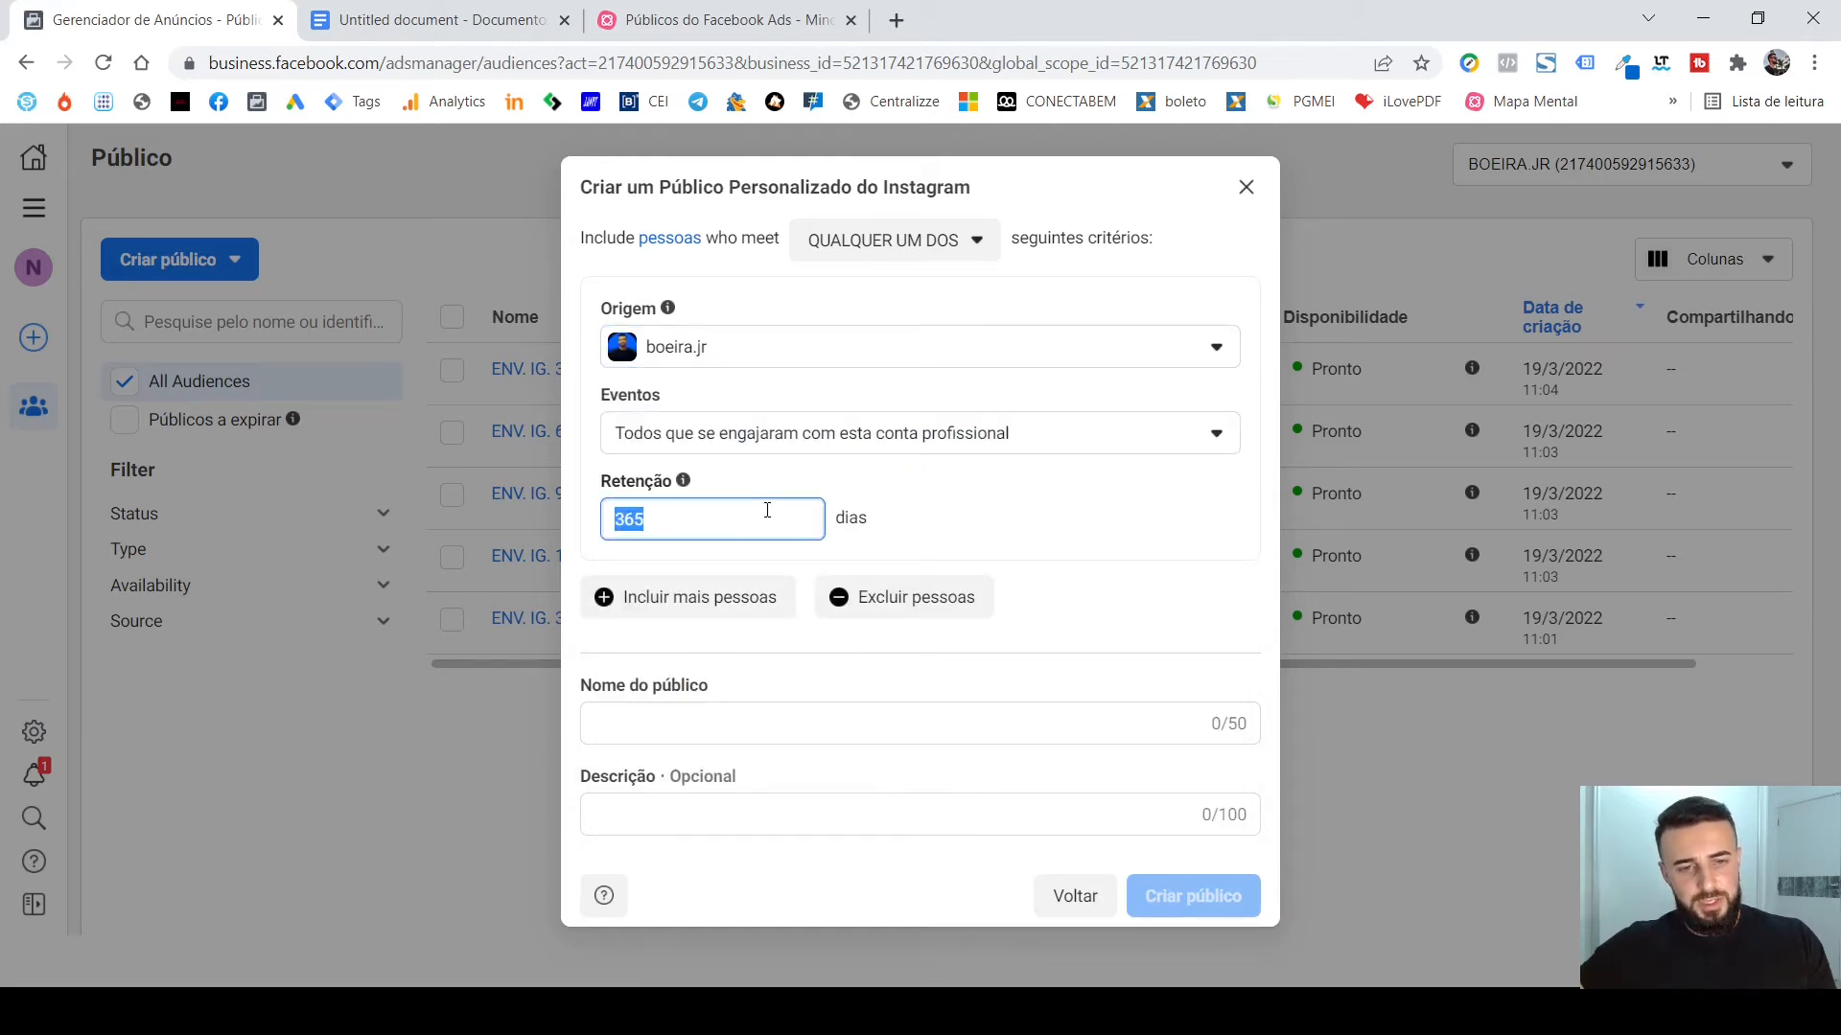
text(14)
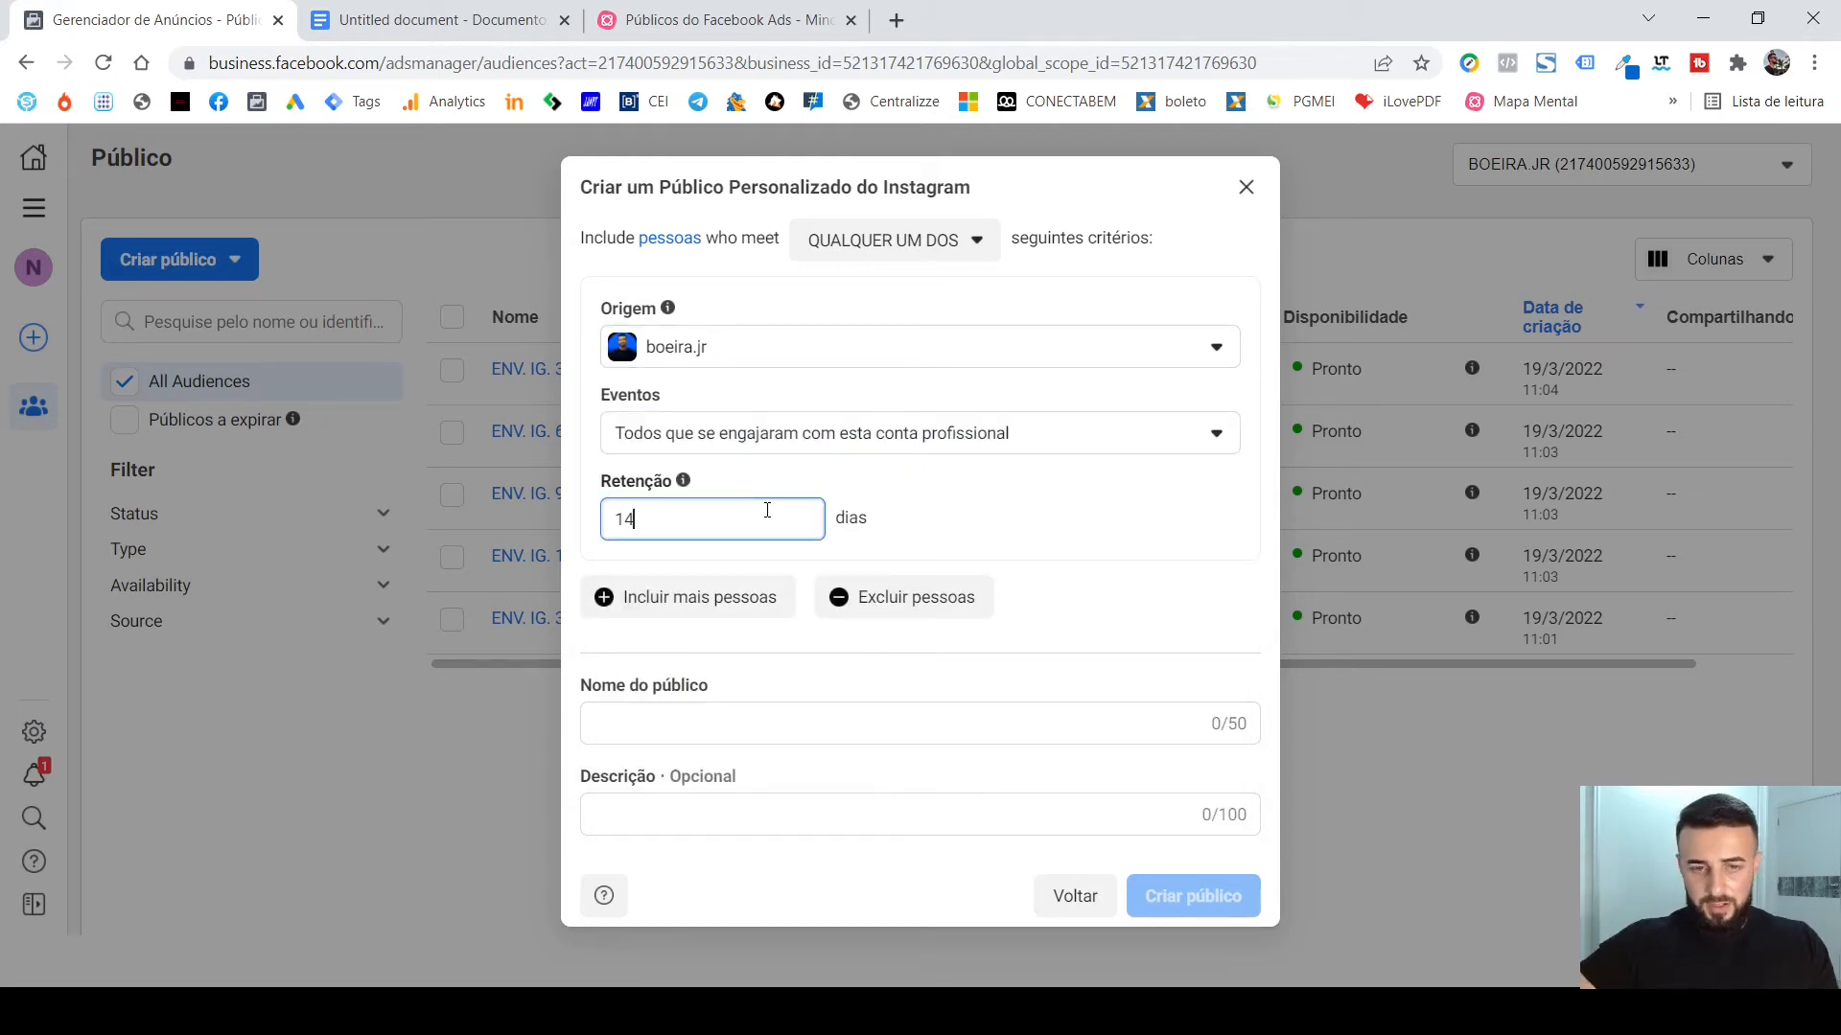
Name the 14-day audience "ENV. IG. 14D" and create it.
click(767, 719)
text(ENV)
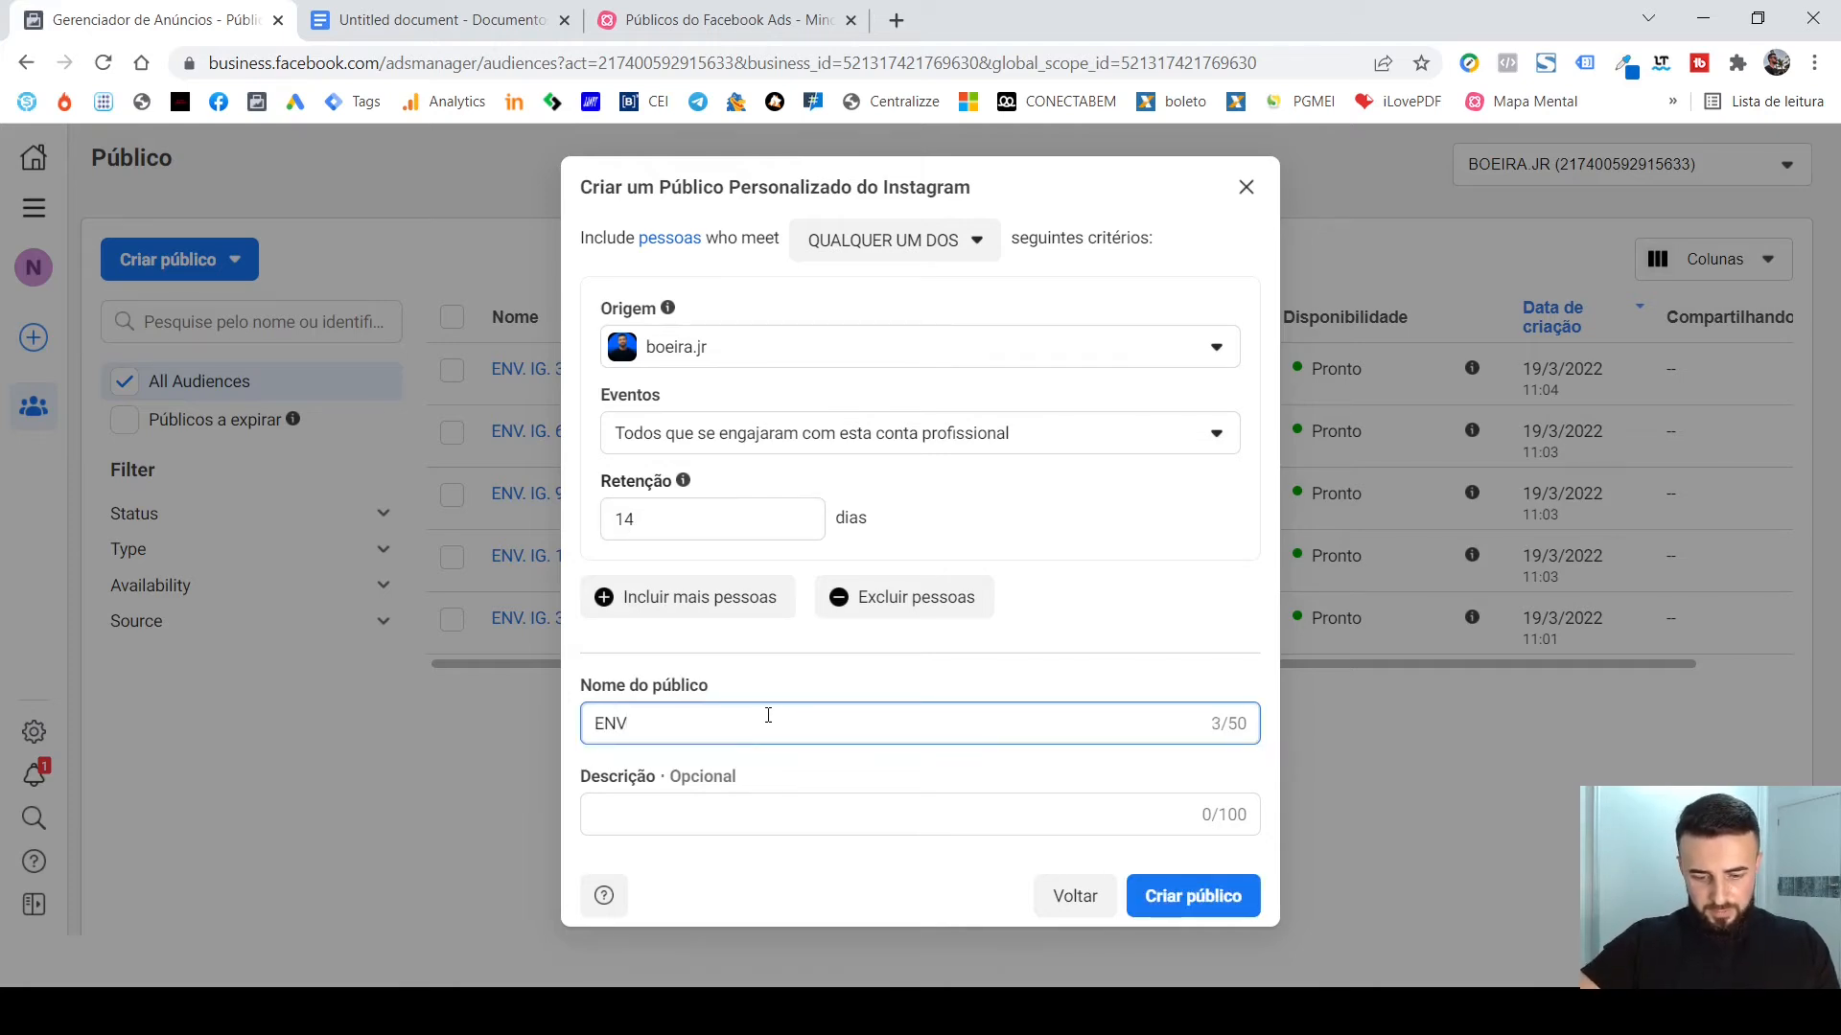
text(. IG.)
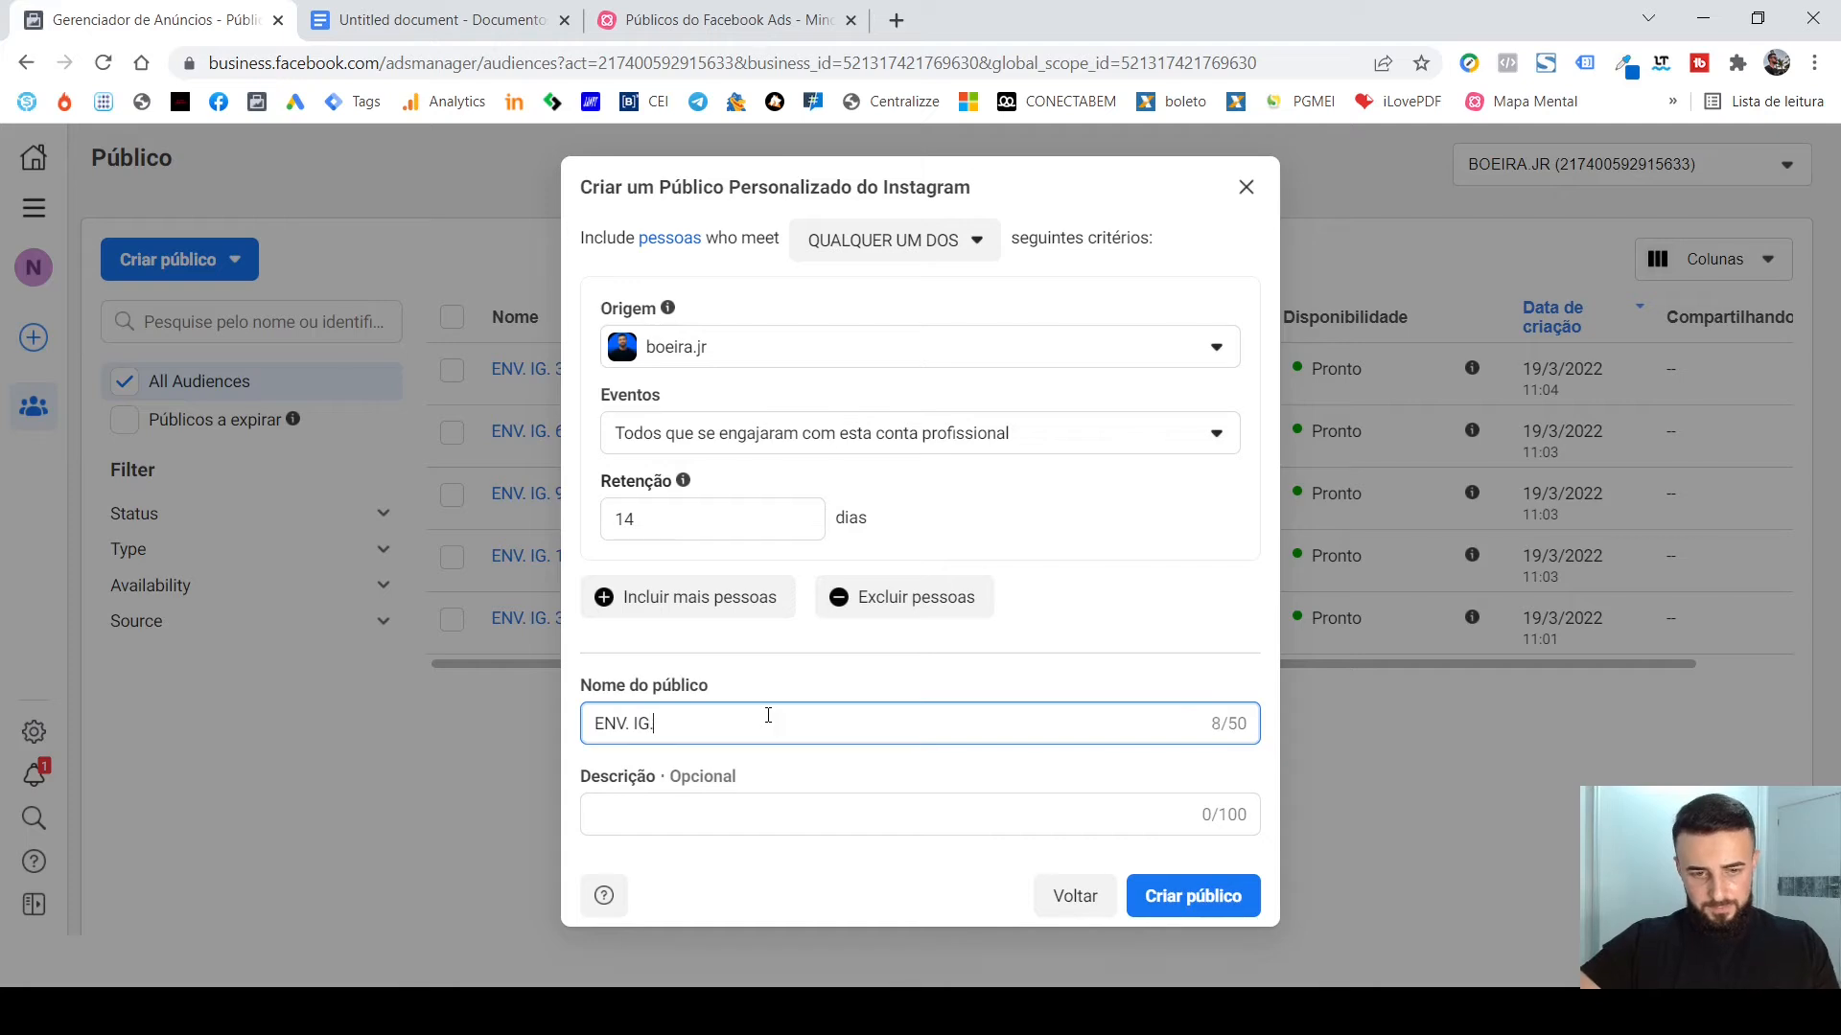
text( 14D)
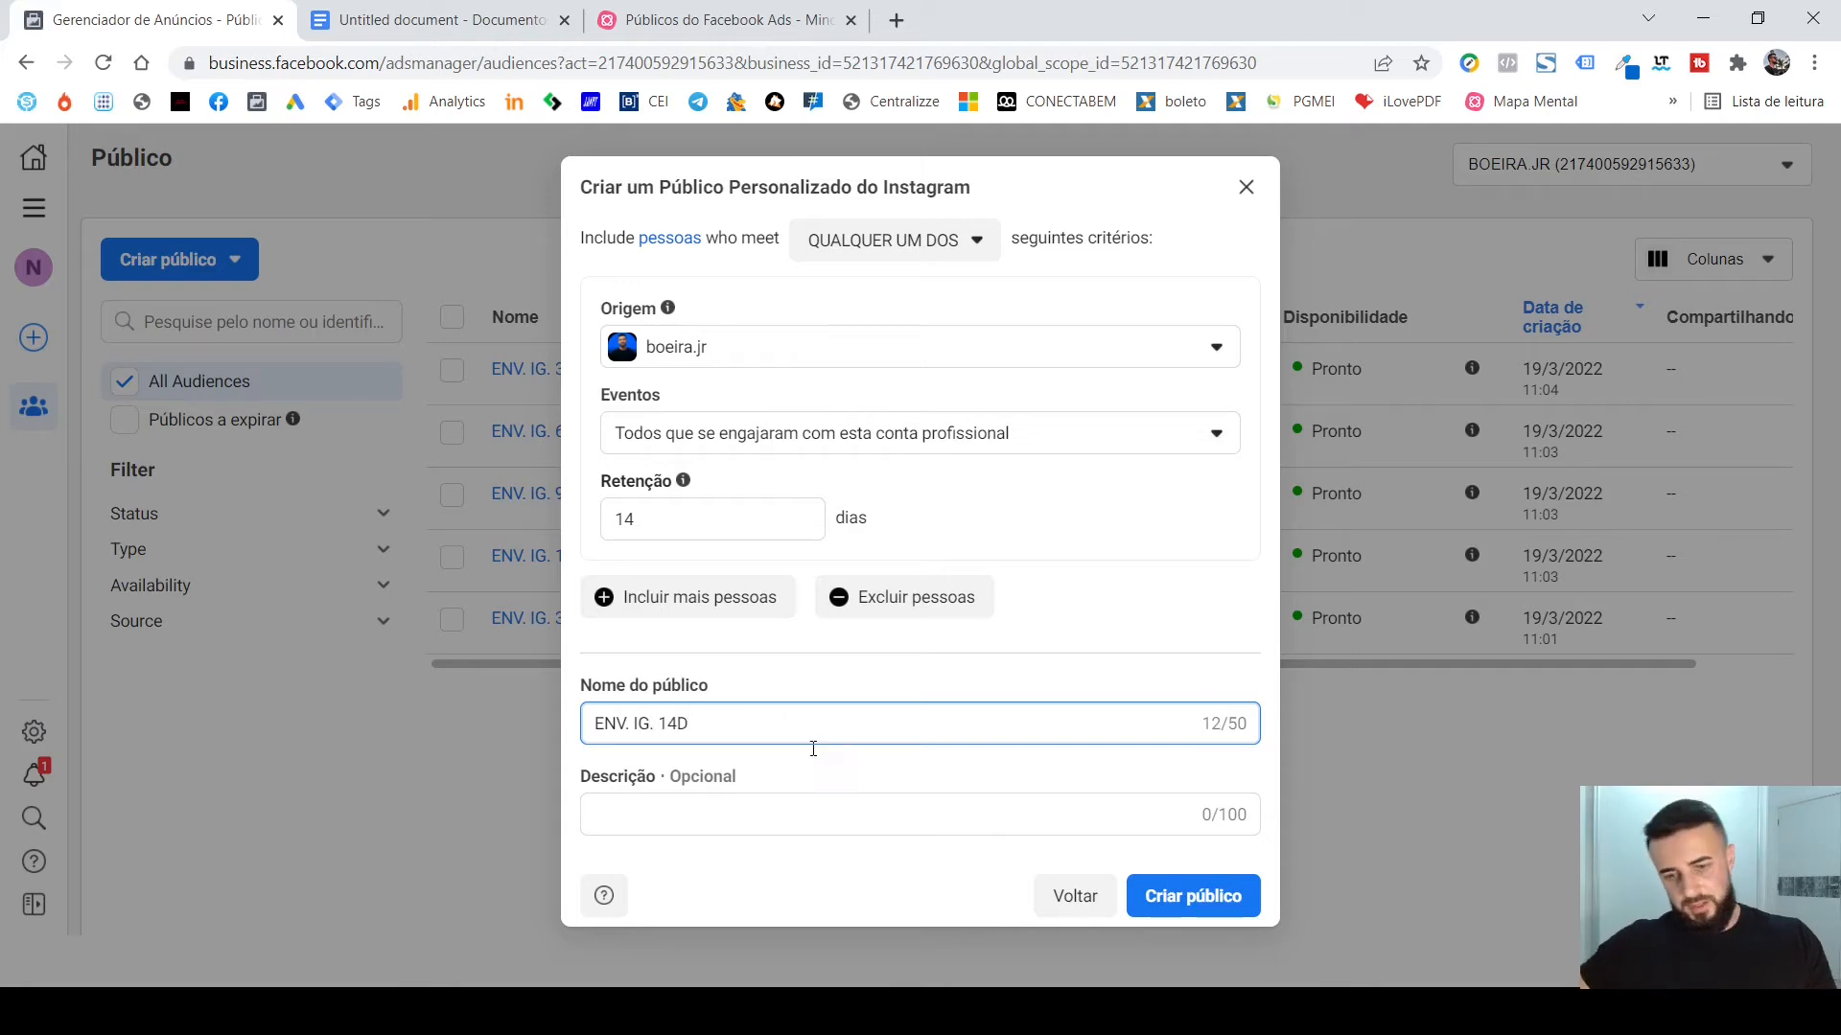
click(1151, 895)
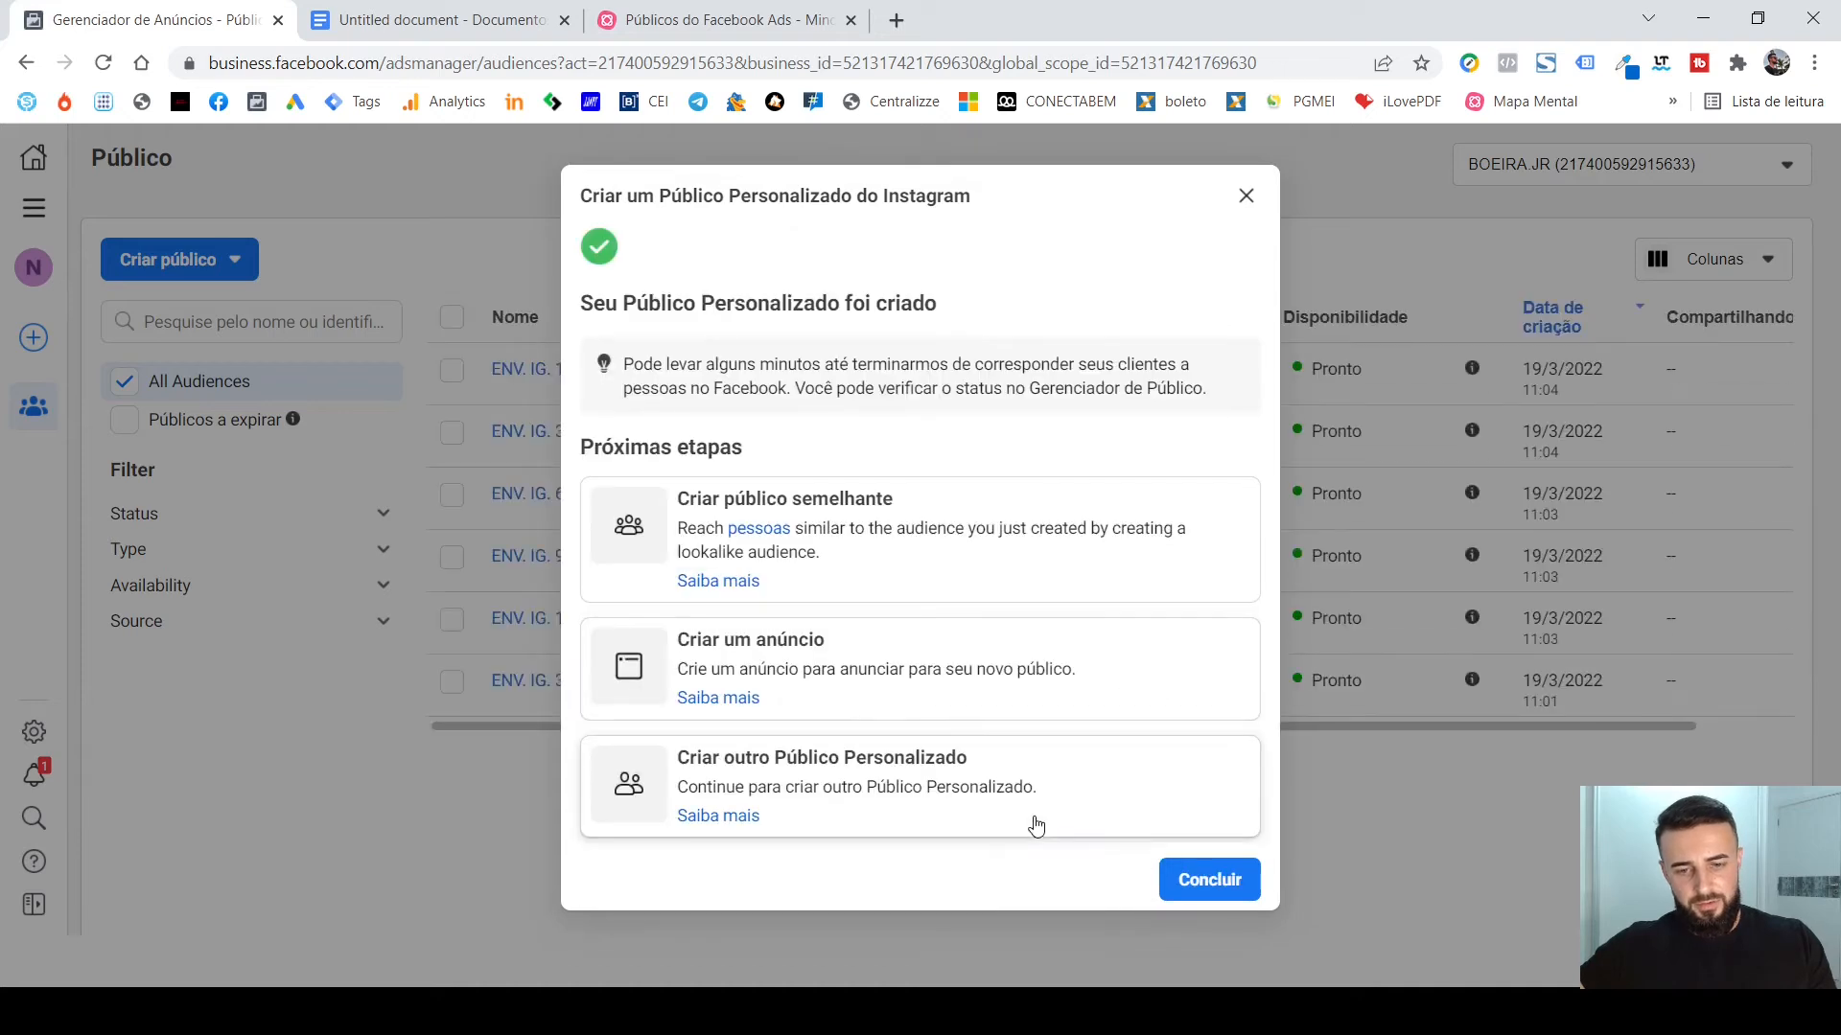
Start another custom audience from Conta do Instagram with the default Origem bajaanegociosimobiliarios and a Retenção of 7 days.
click(1043, 789)
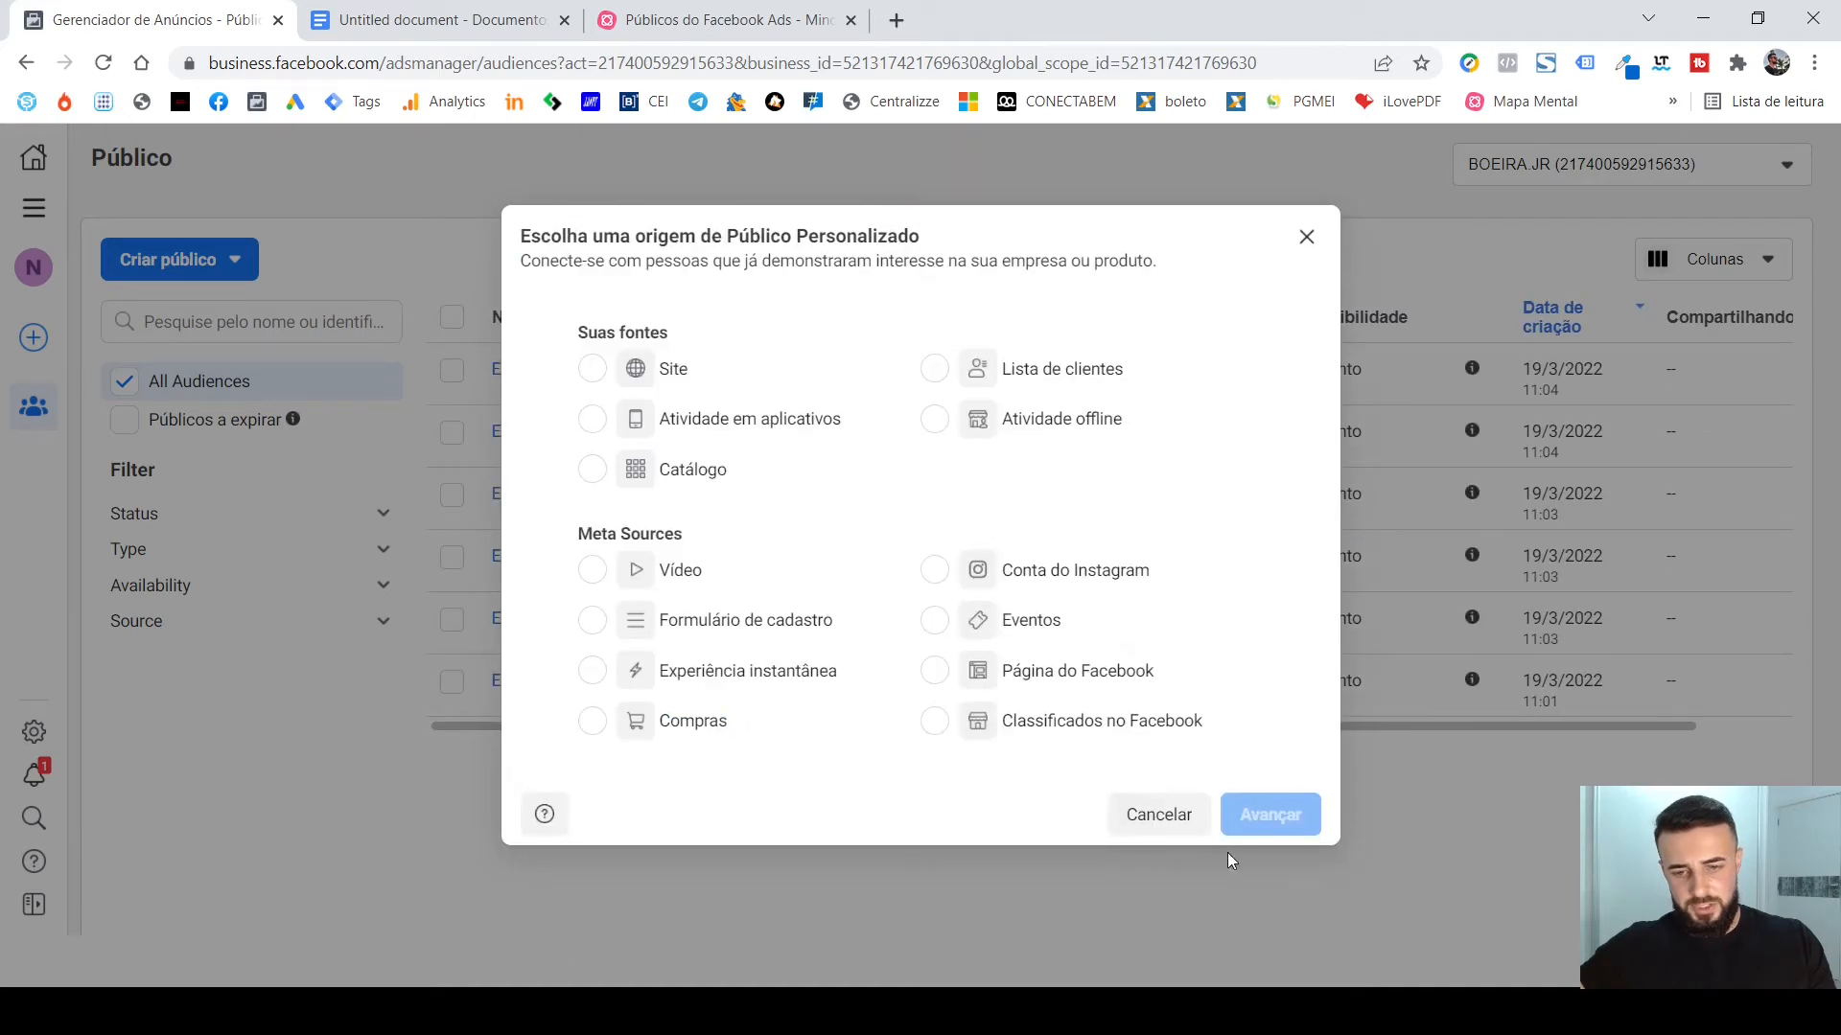
click(983, 575)
click(1284, 813)
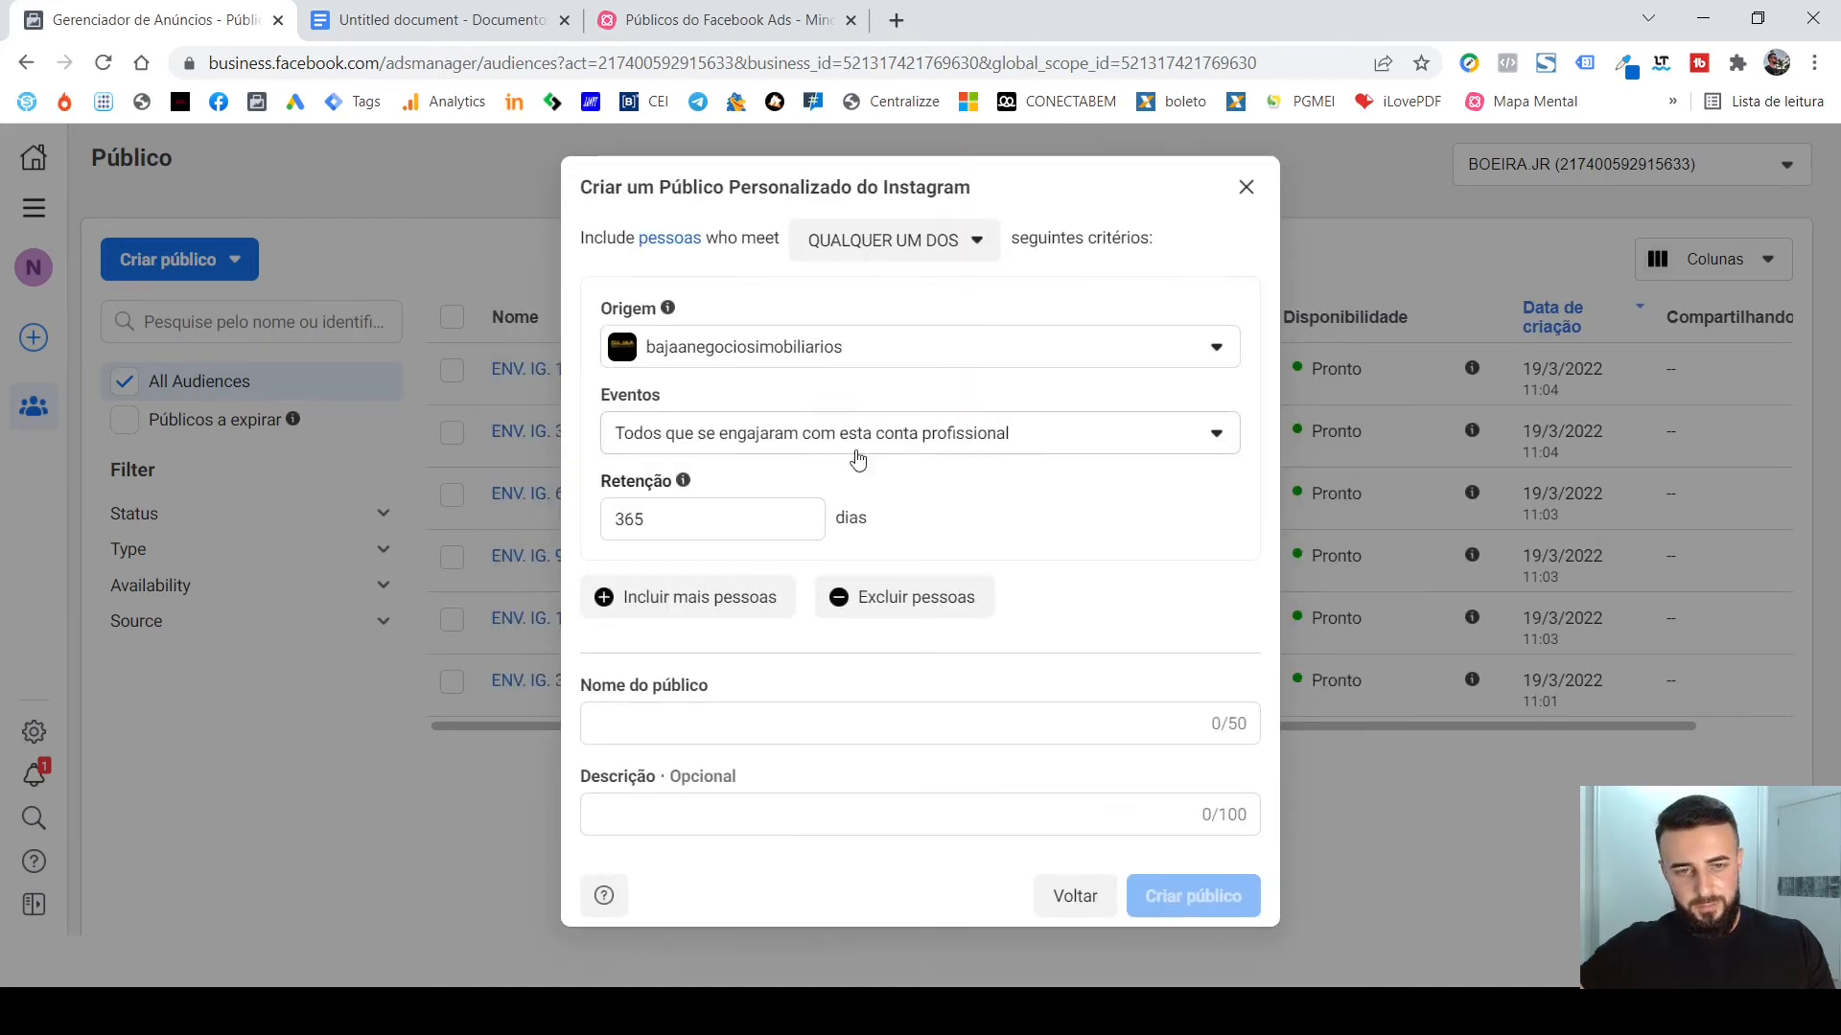
double_click(735, 508)
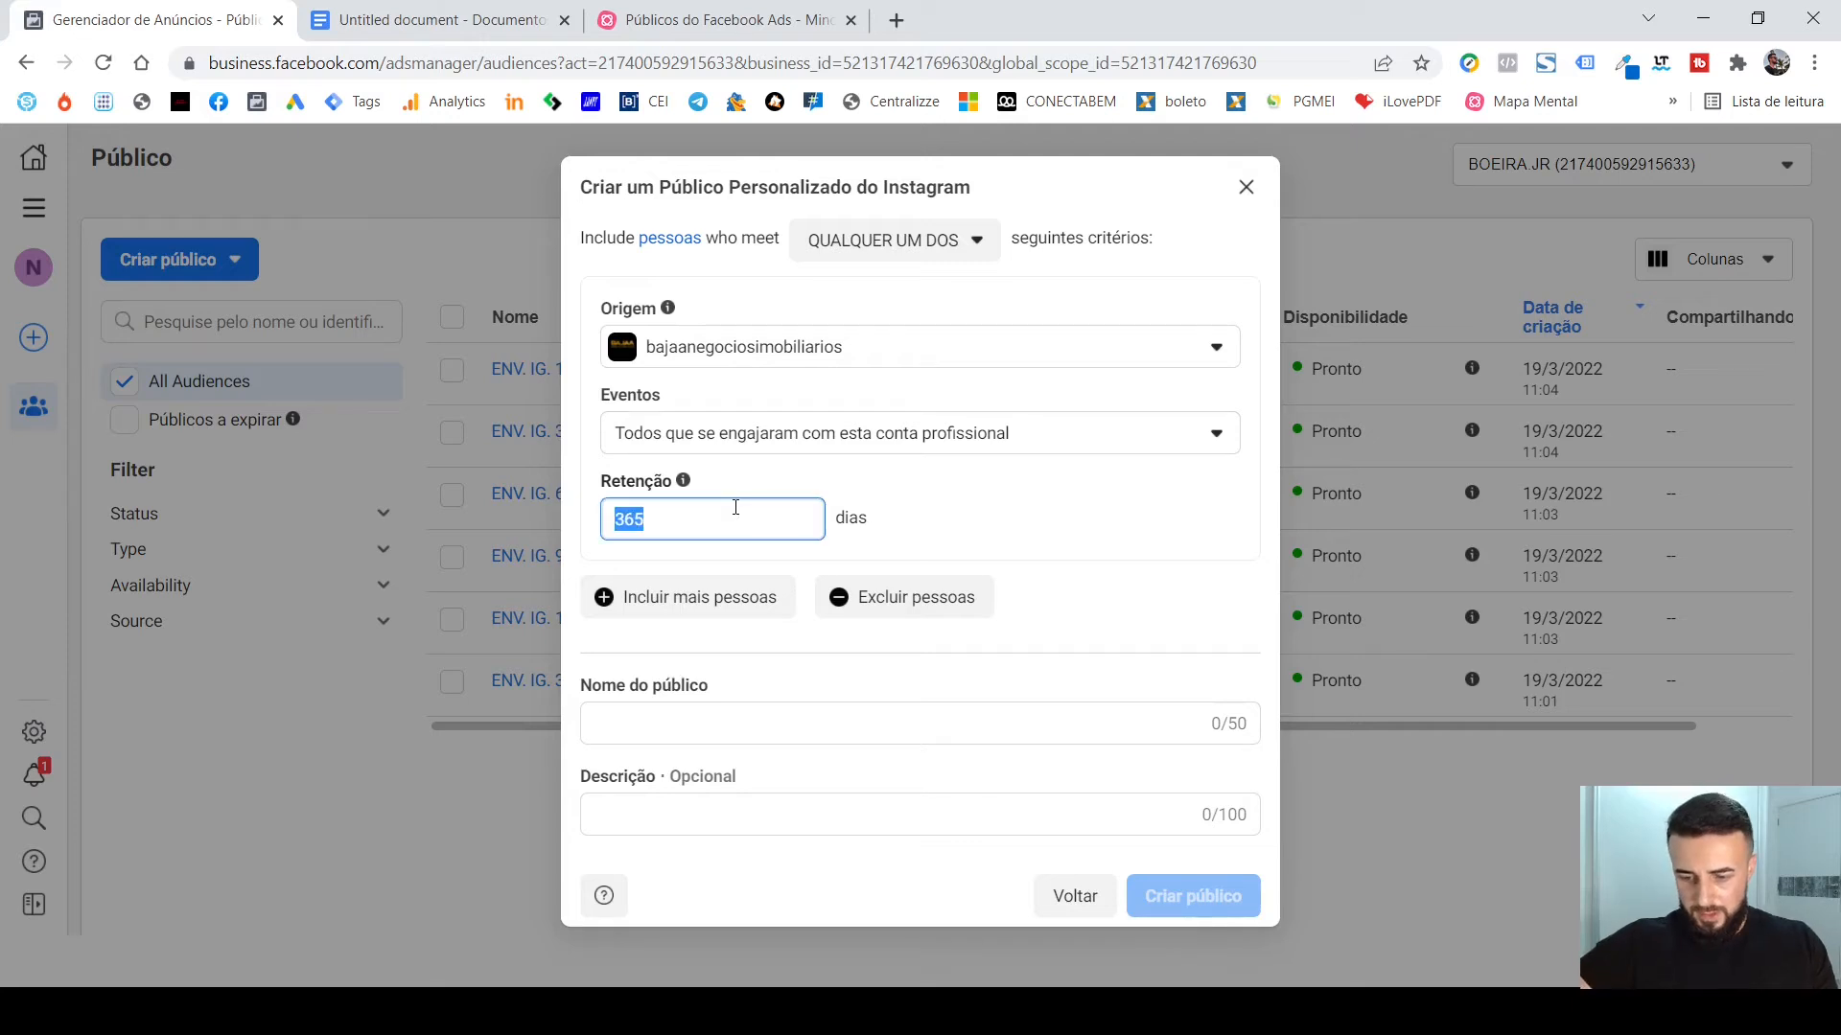
text(7)
Name the 7-day audience "ENV. IG. 7D", create it and return to the audience list.
click(827, 726)
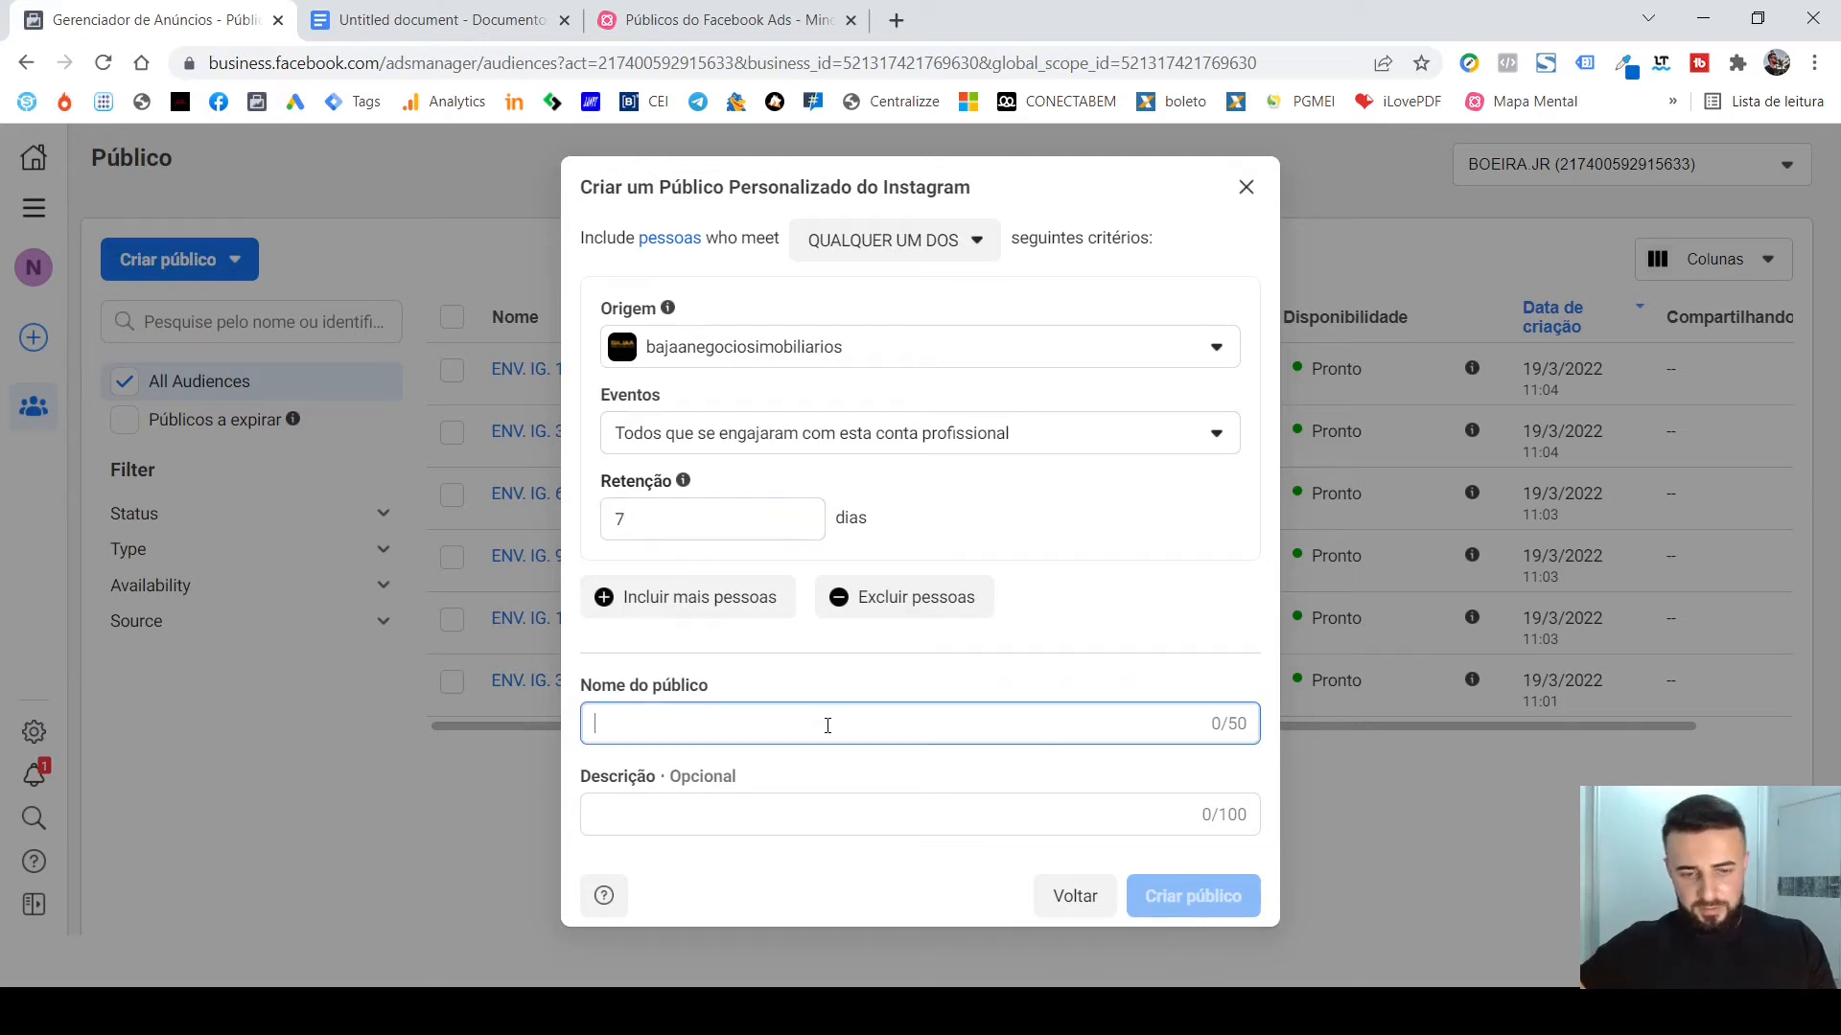
text(ENV)
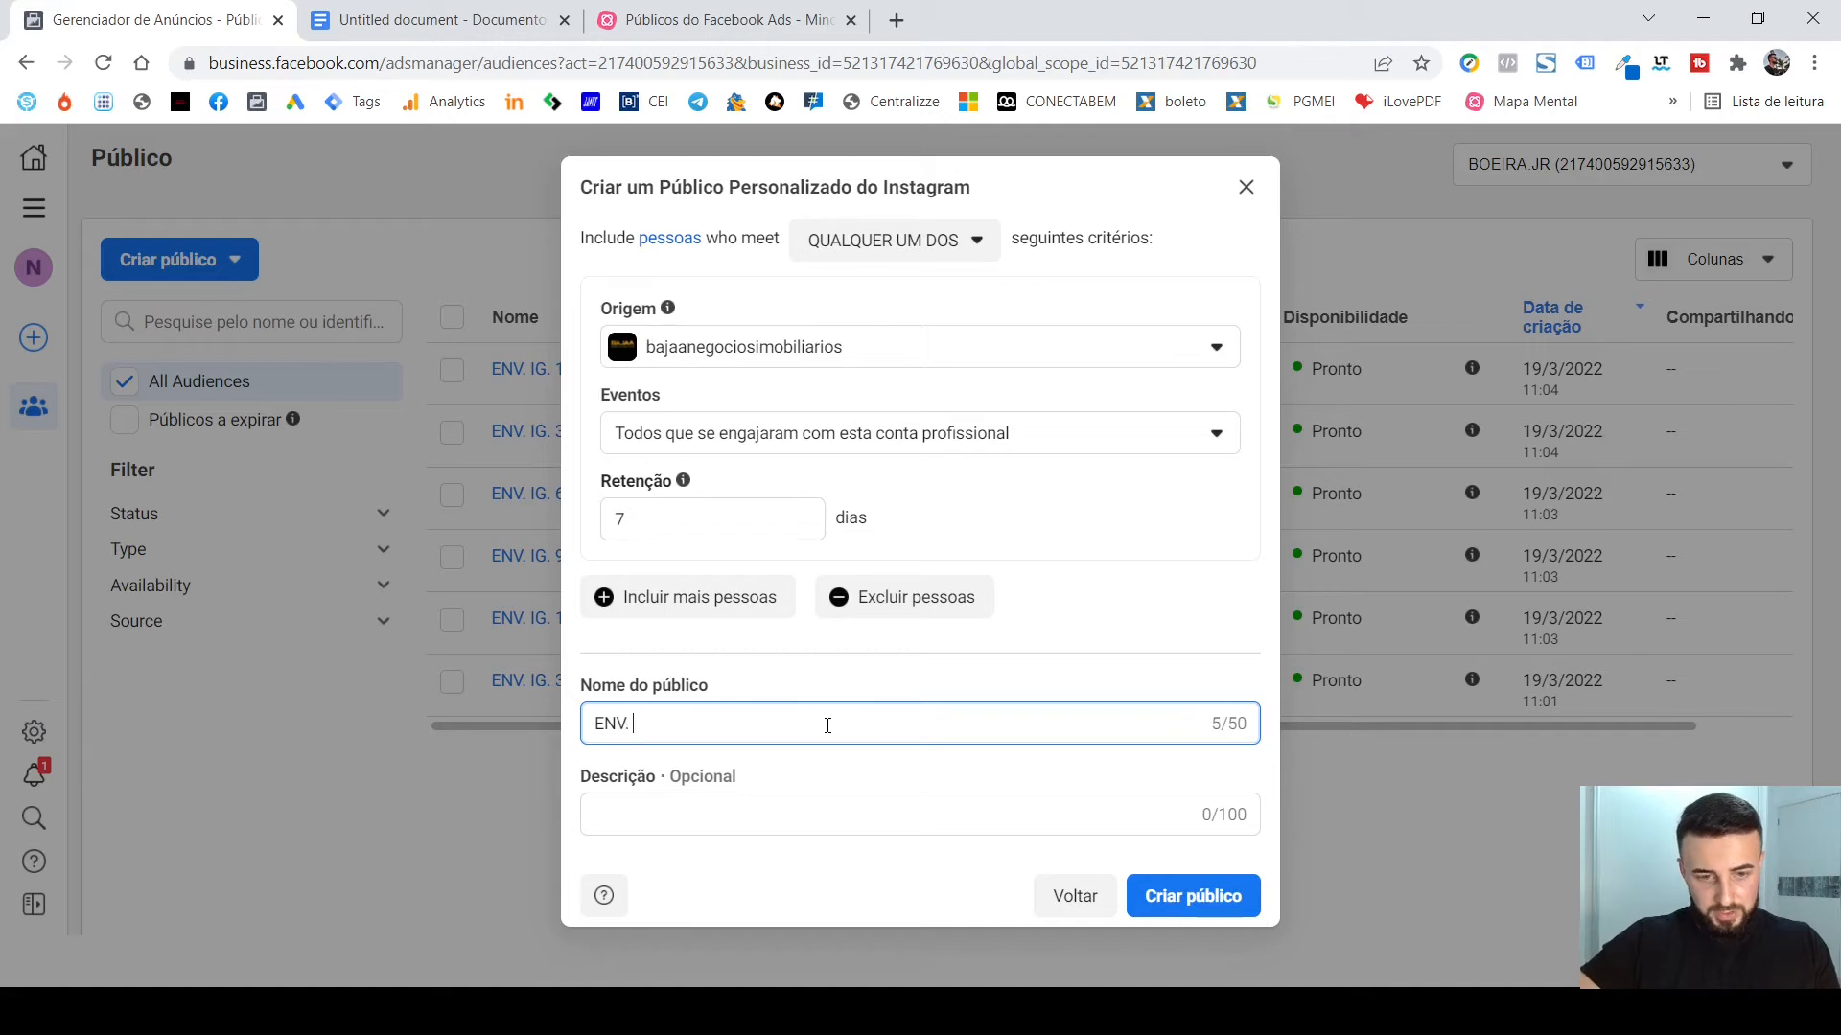
text(. IG)
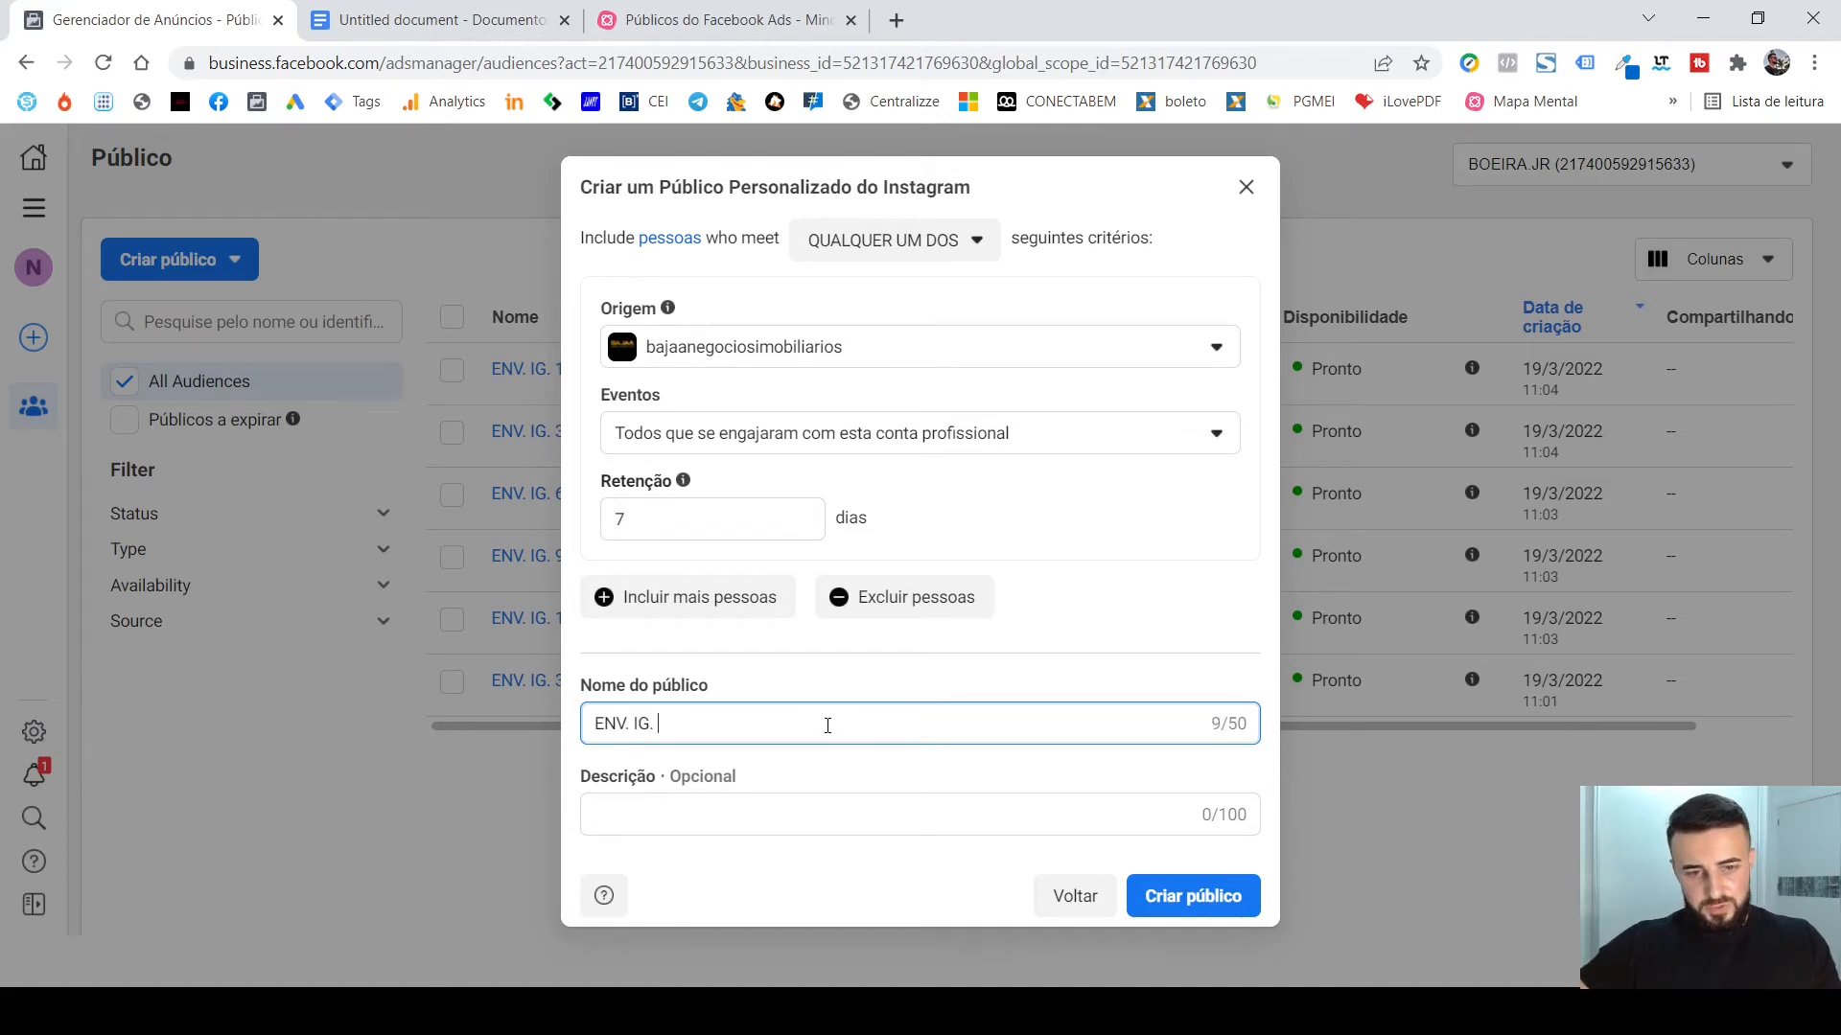
text(. 7D)
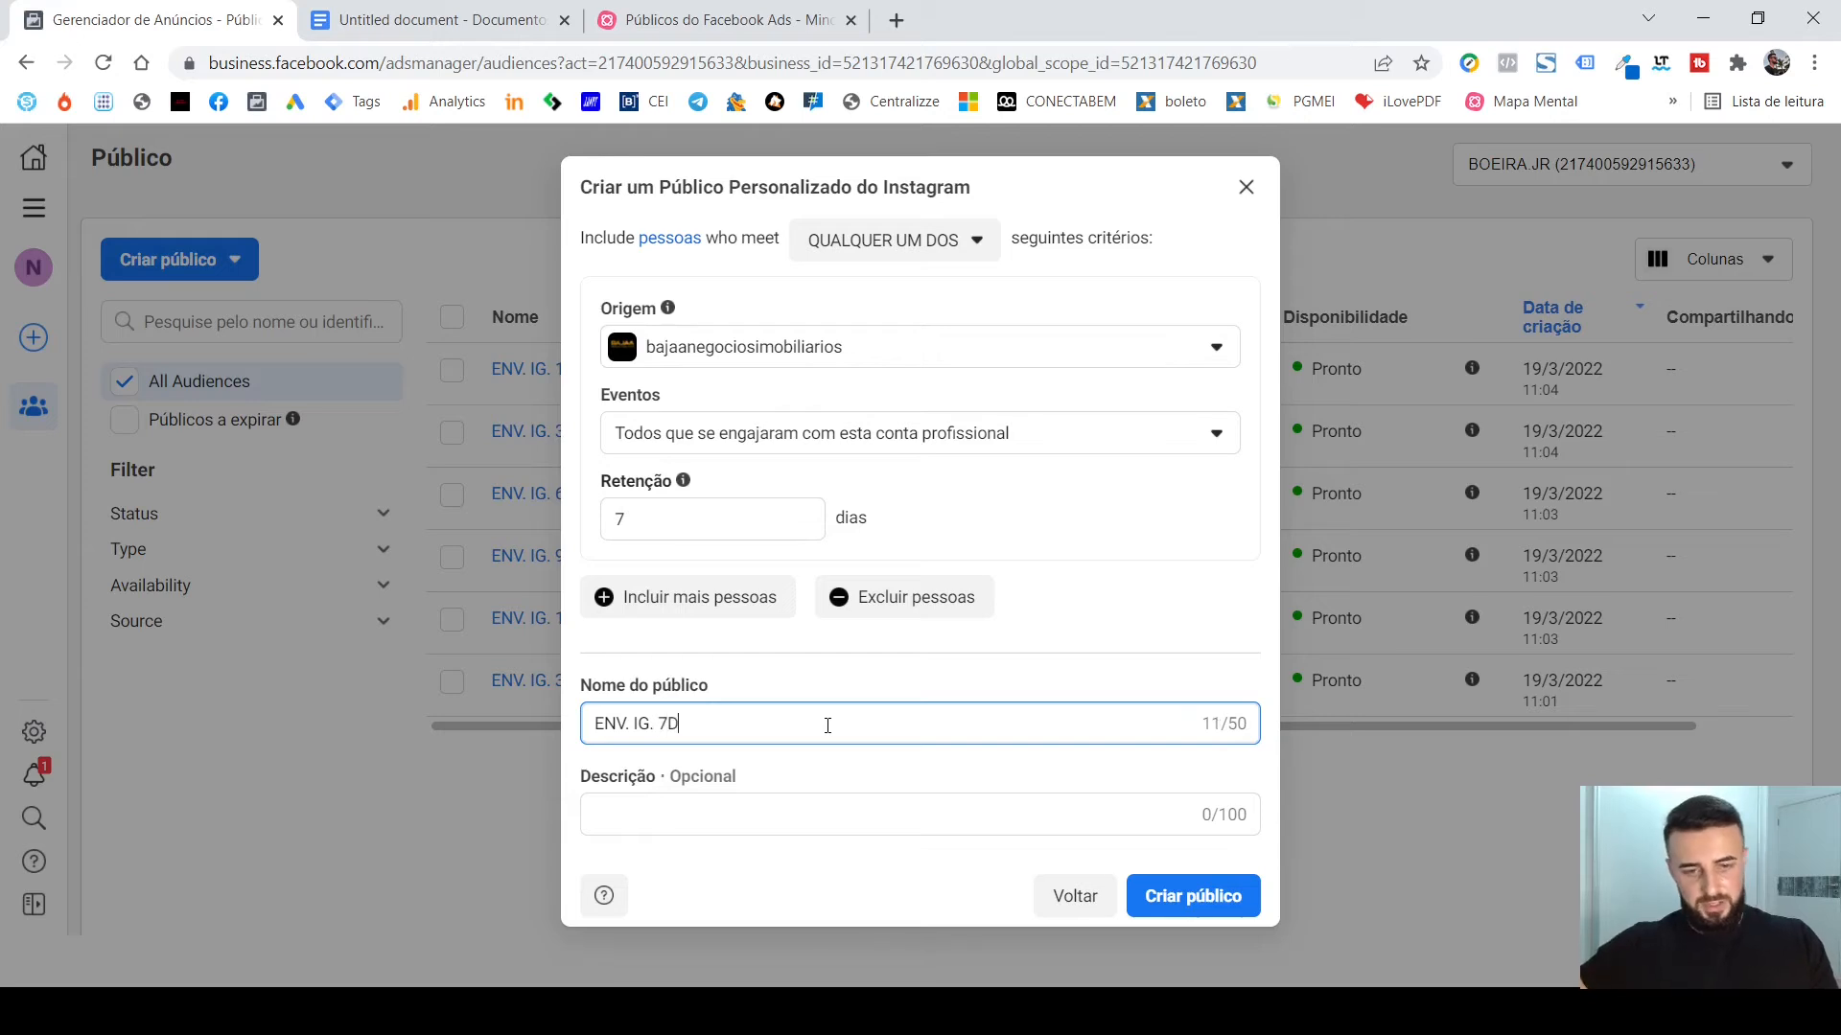
click(1195, 897)
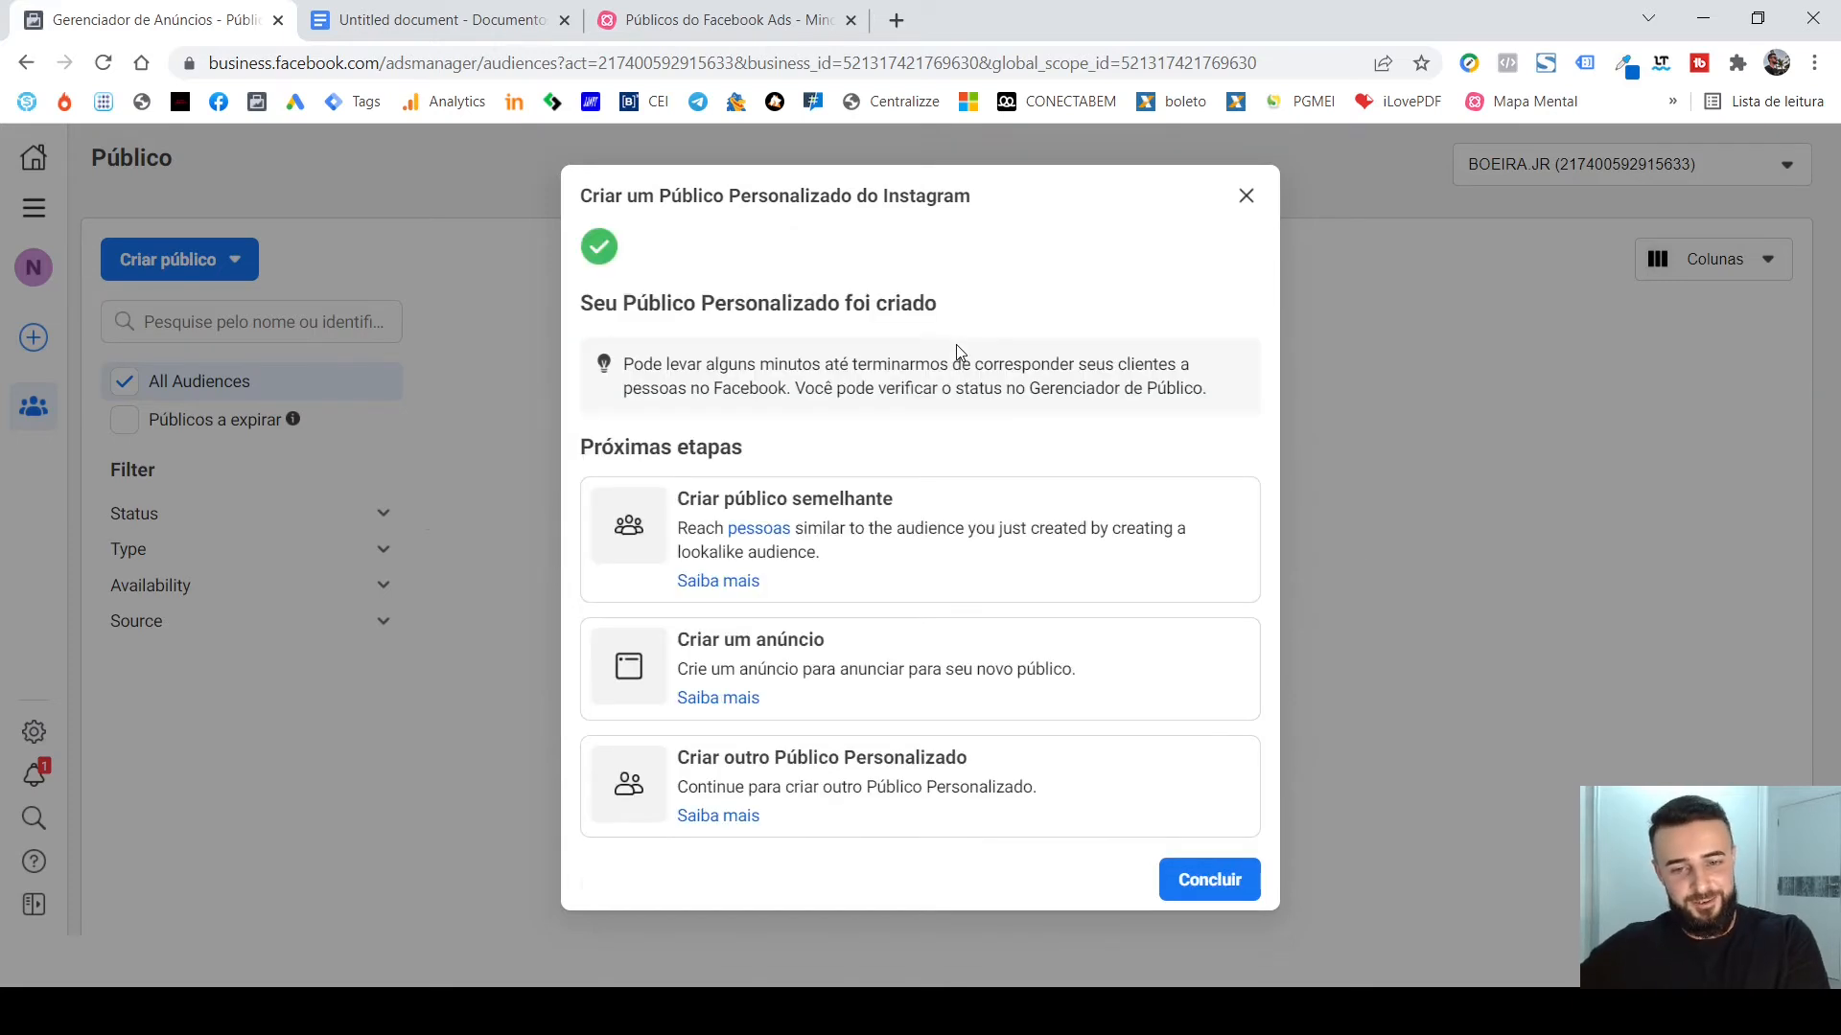
click(1246, 196)
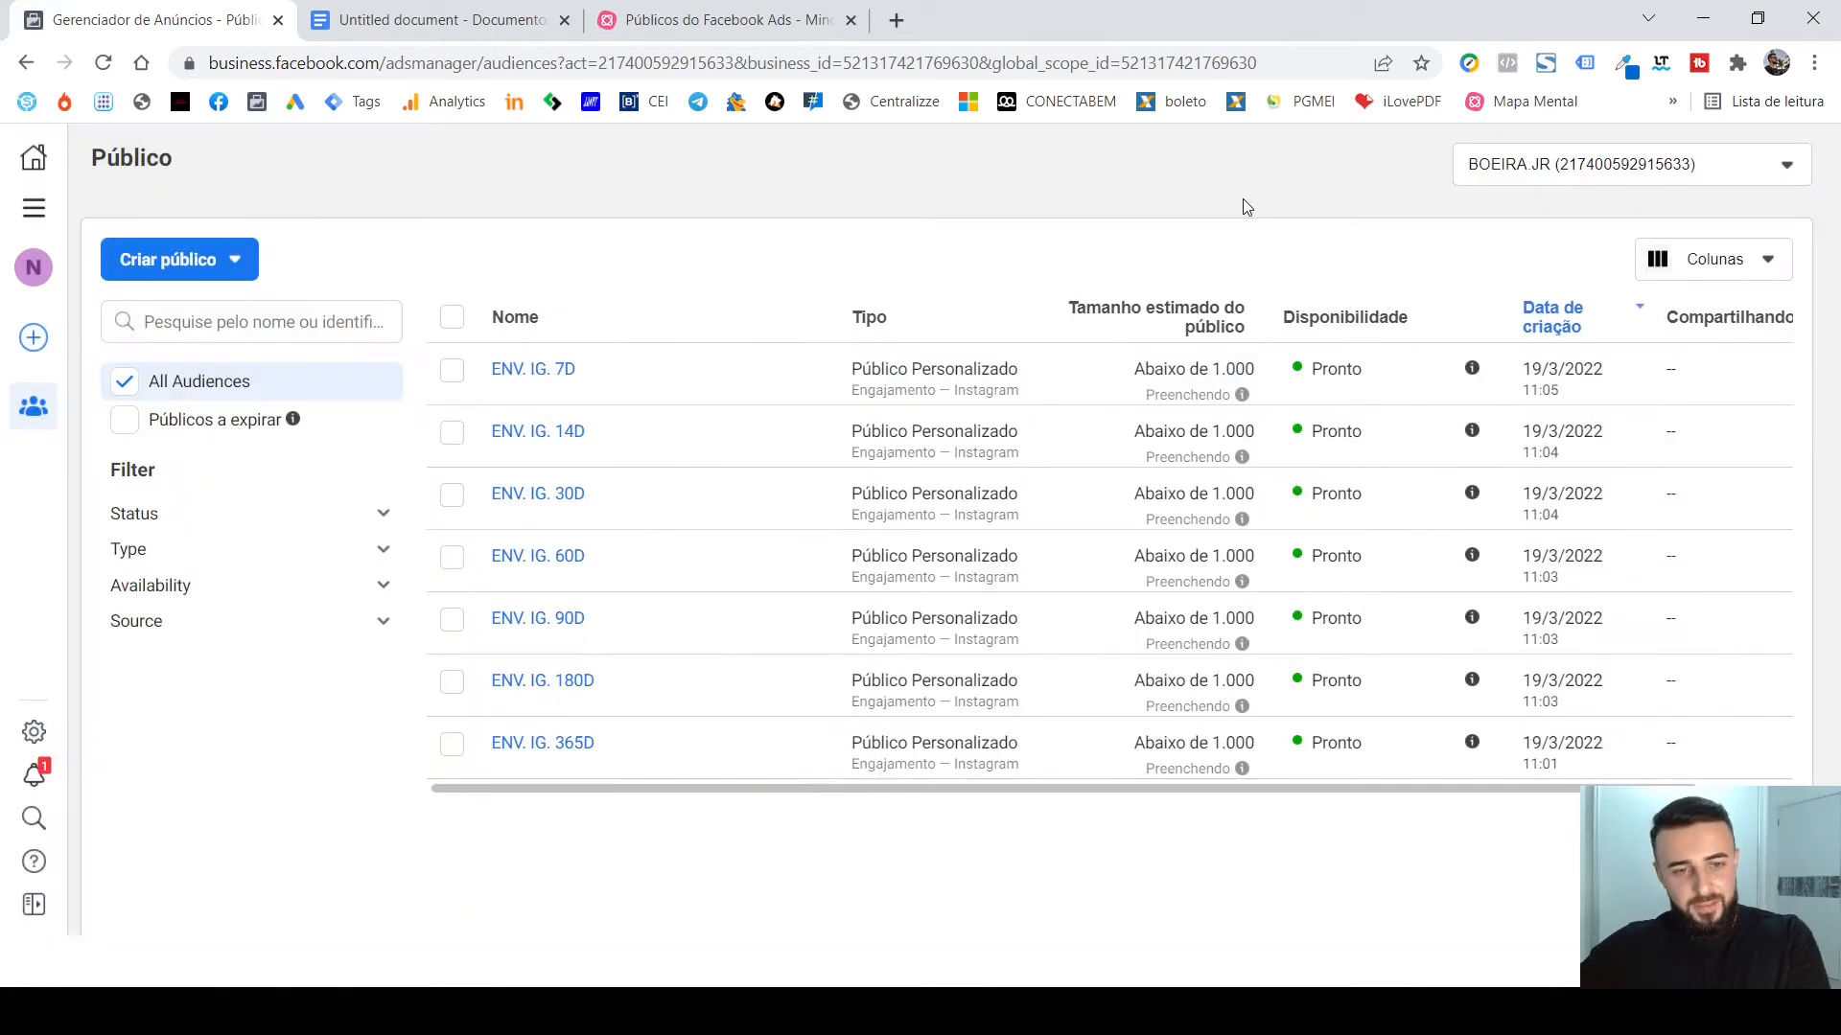
Delete the audience "ENV. IG. 7D" from the ad account.
click(451, 374)
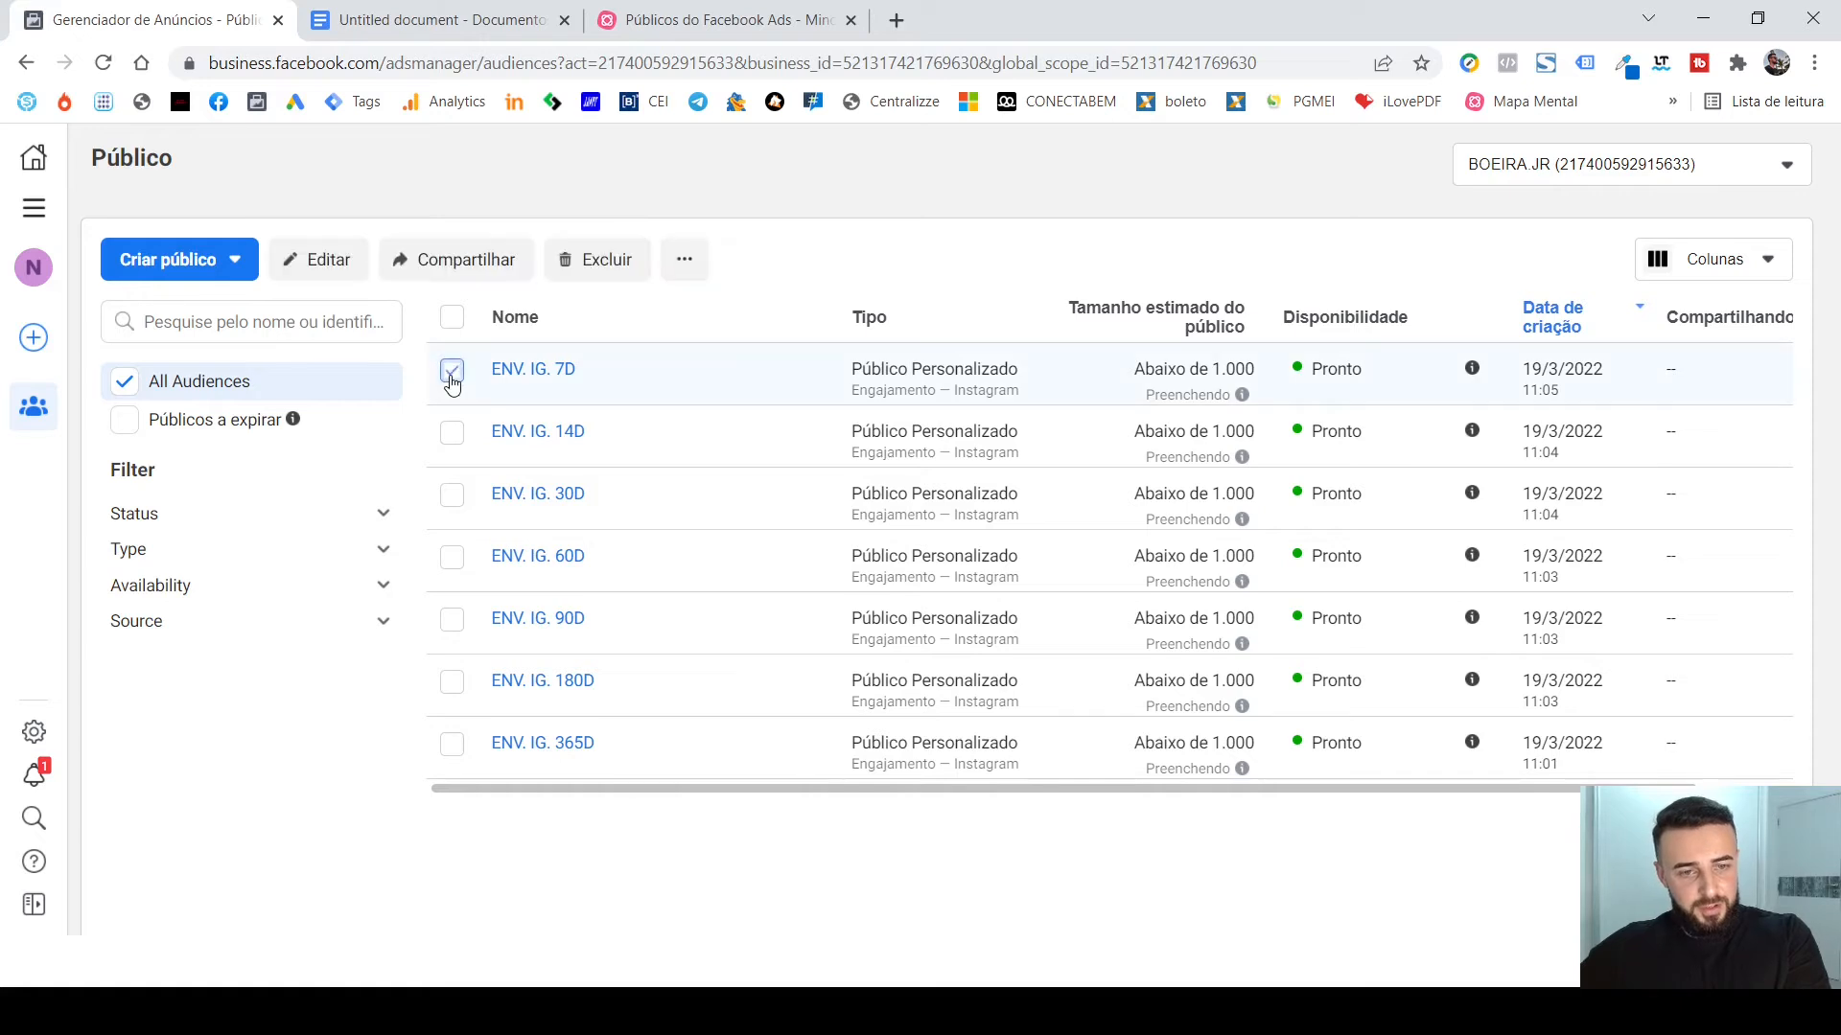
click(608, 263)
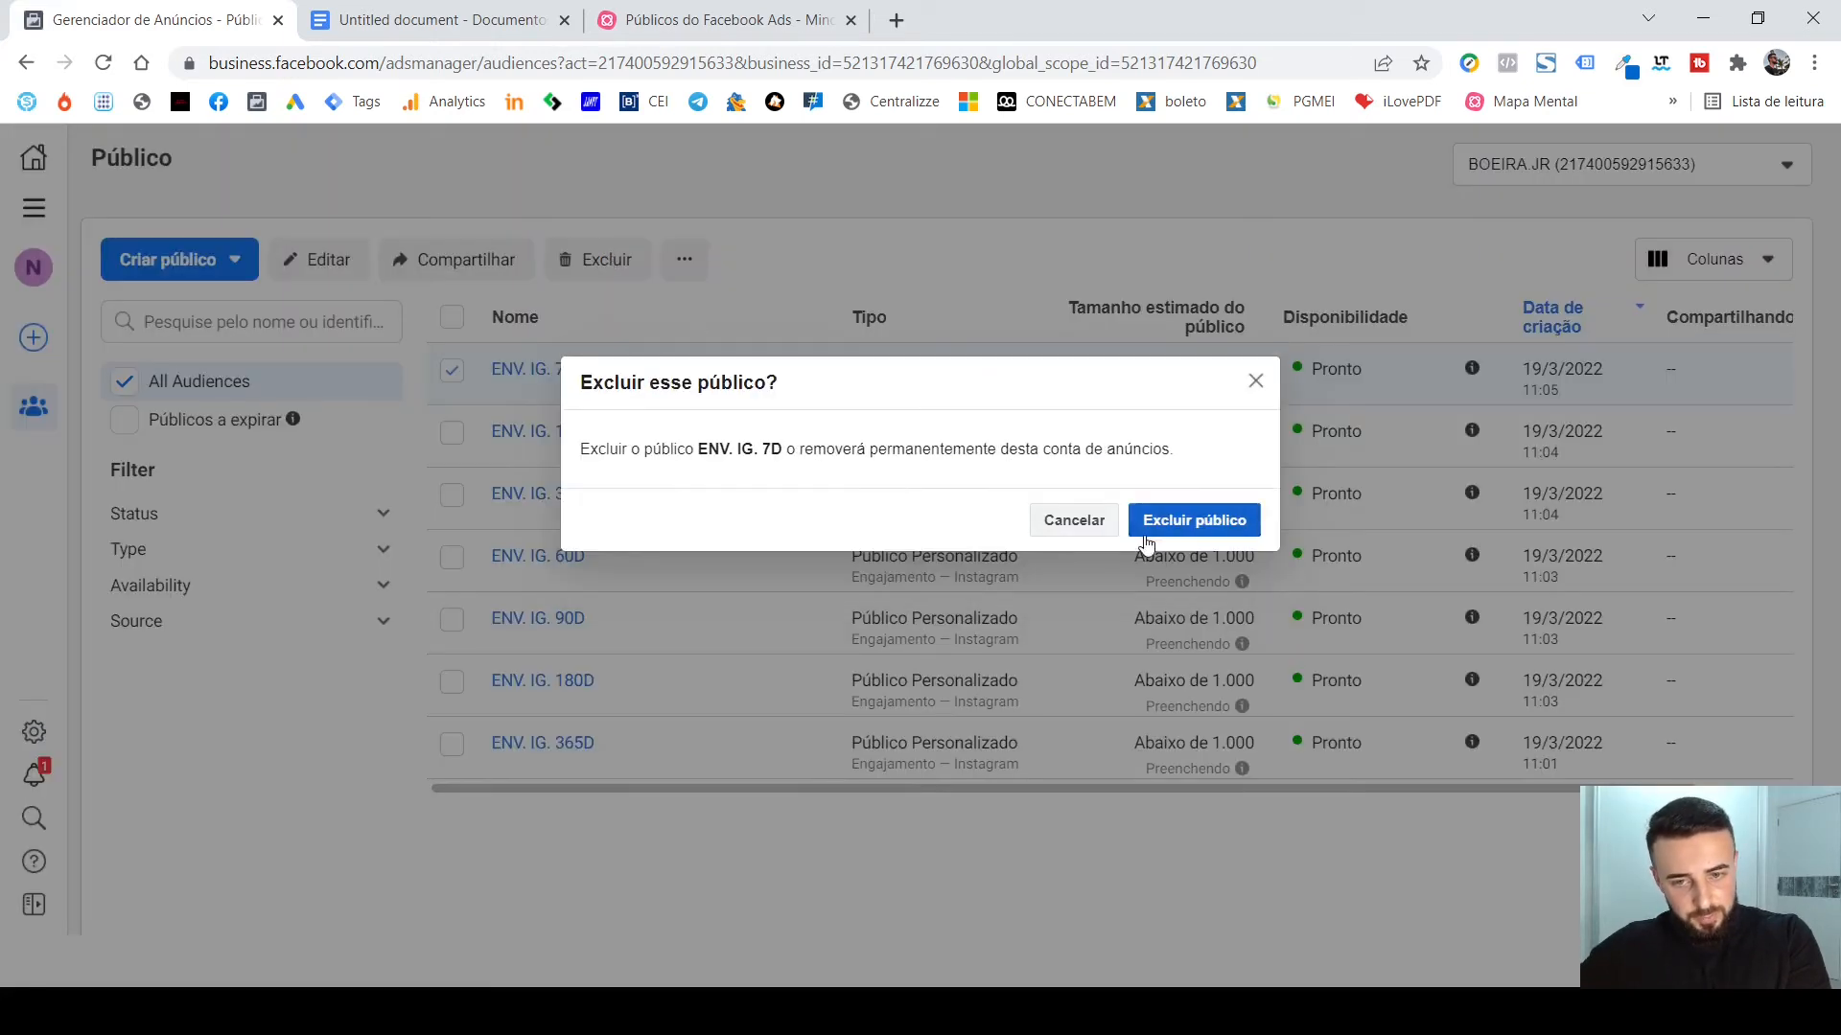
click(1198, 522)
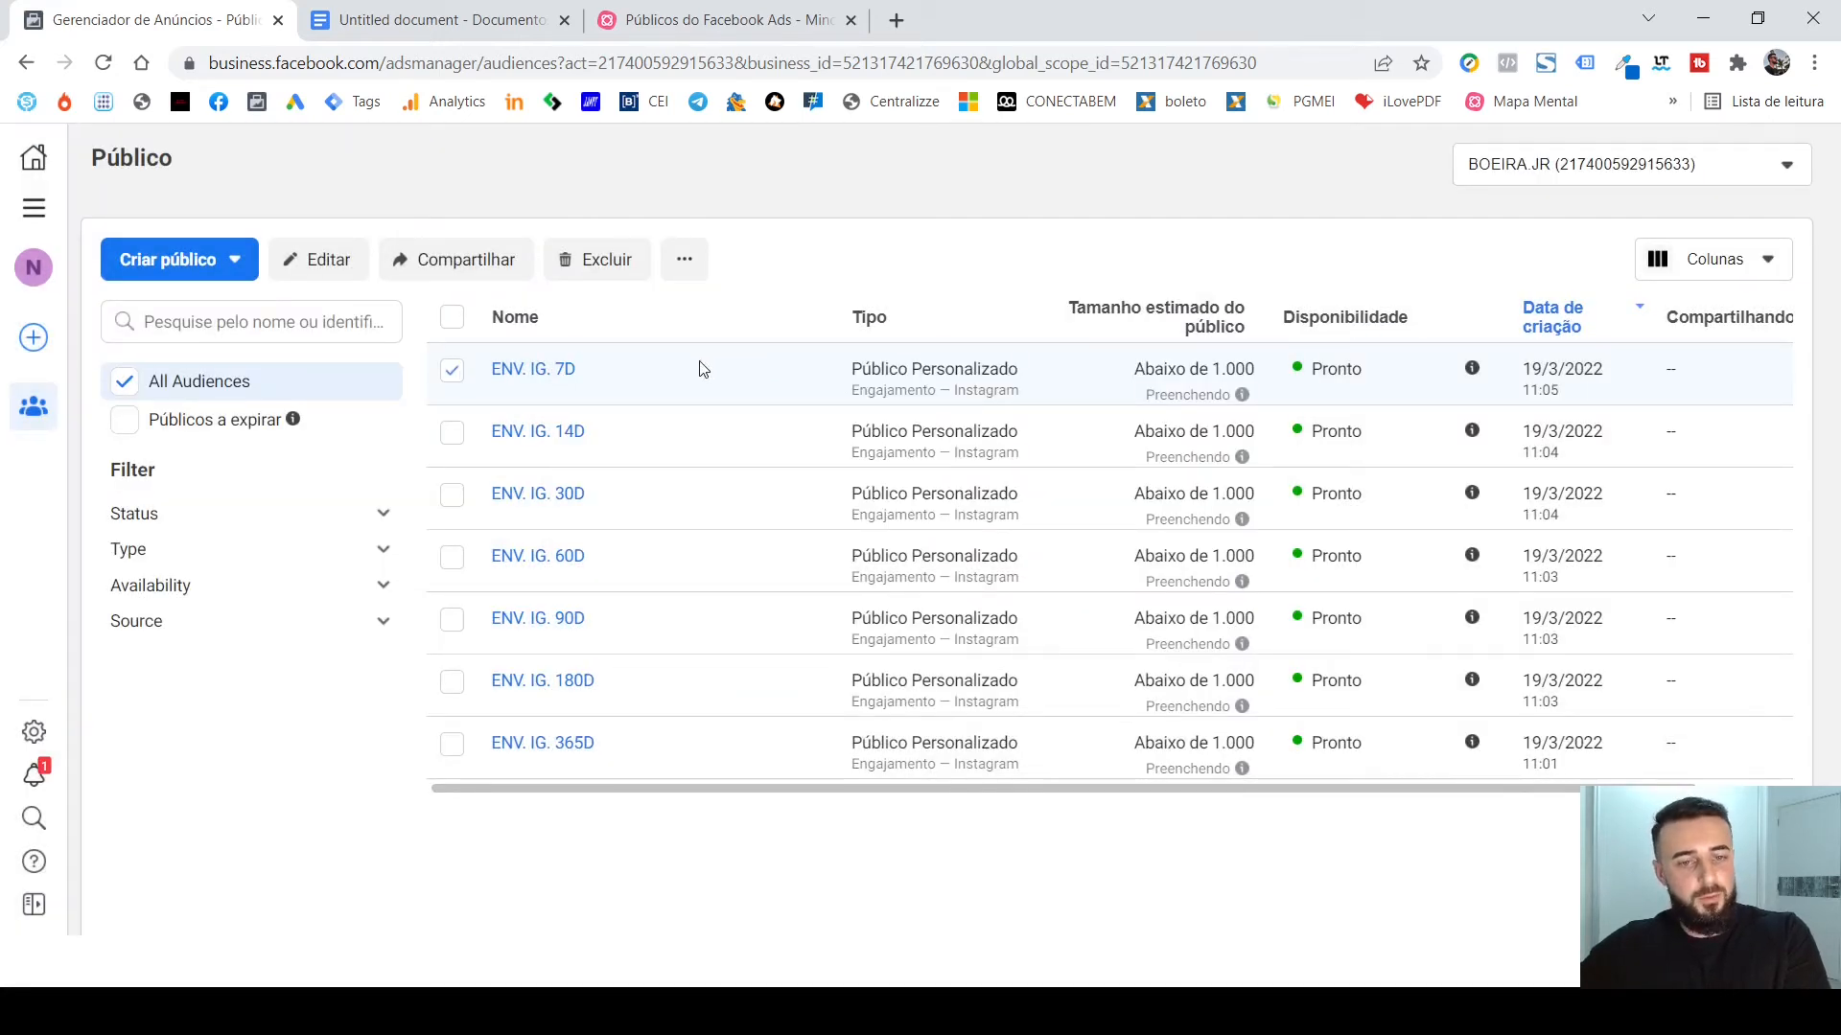
Start a new custom audience with Conta do Instagram as the source and the presenter's own profile as Origem.
click(200, 265)
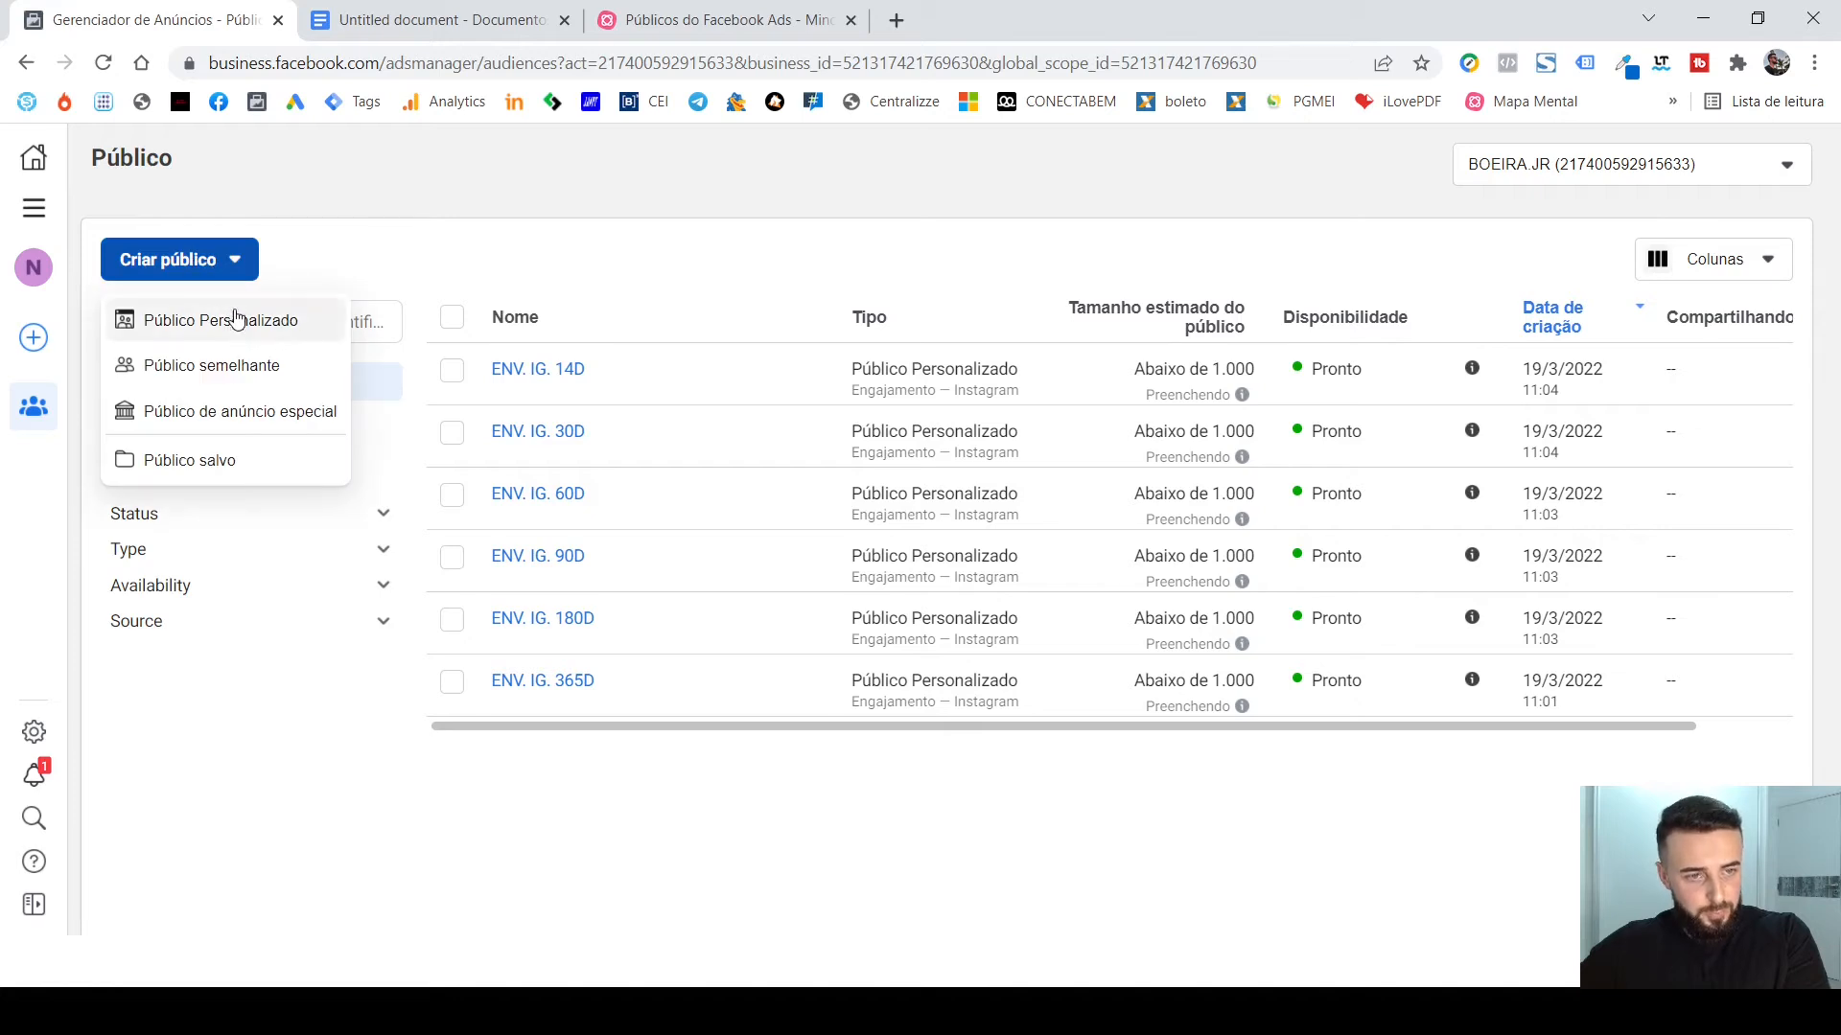
click(236, 318)
click(1066, 568)
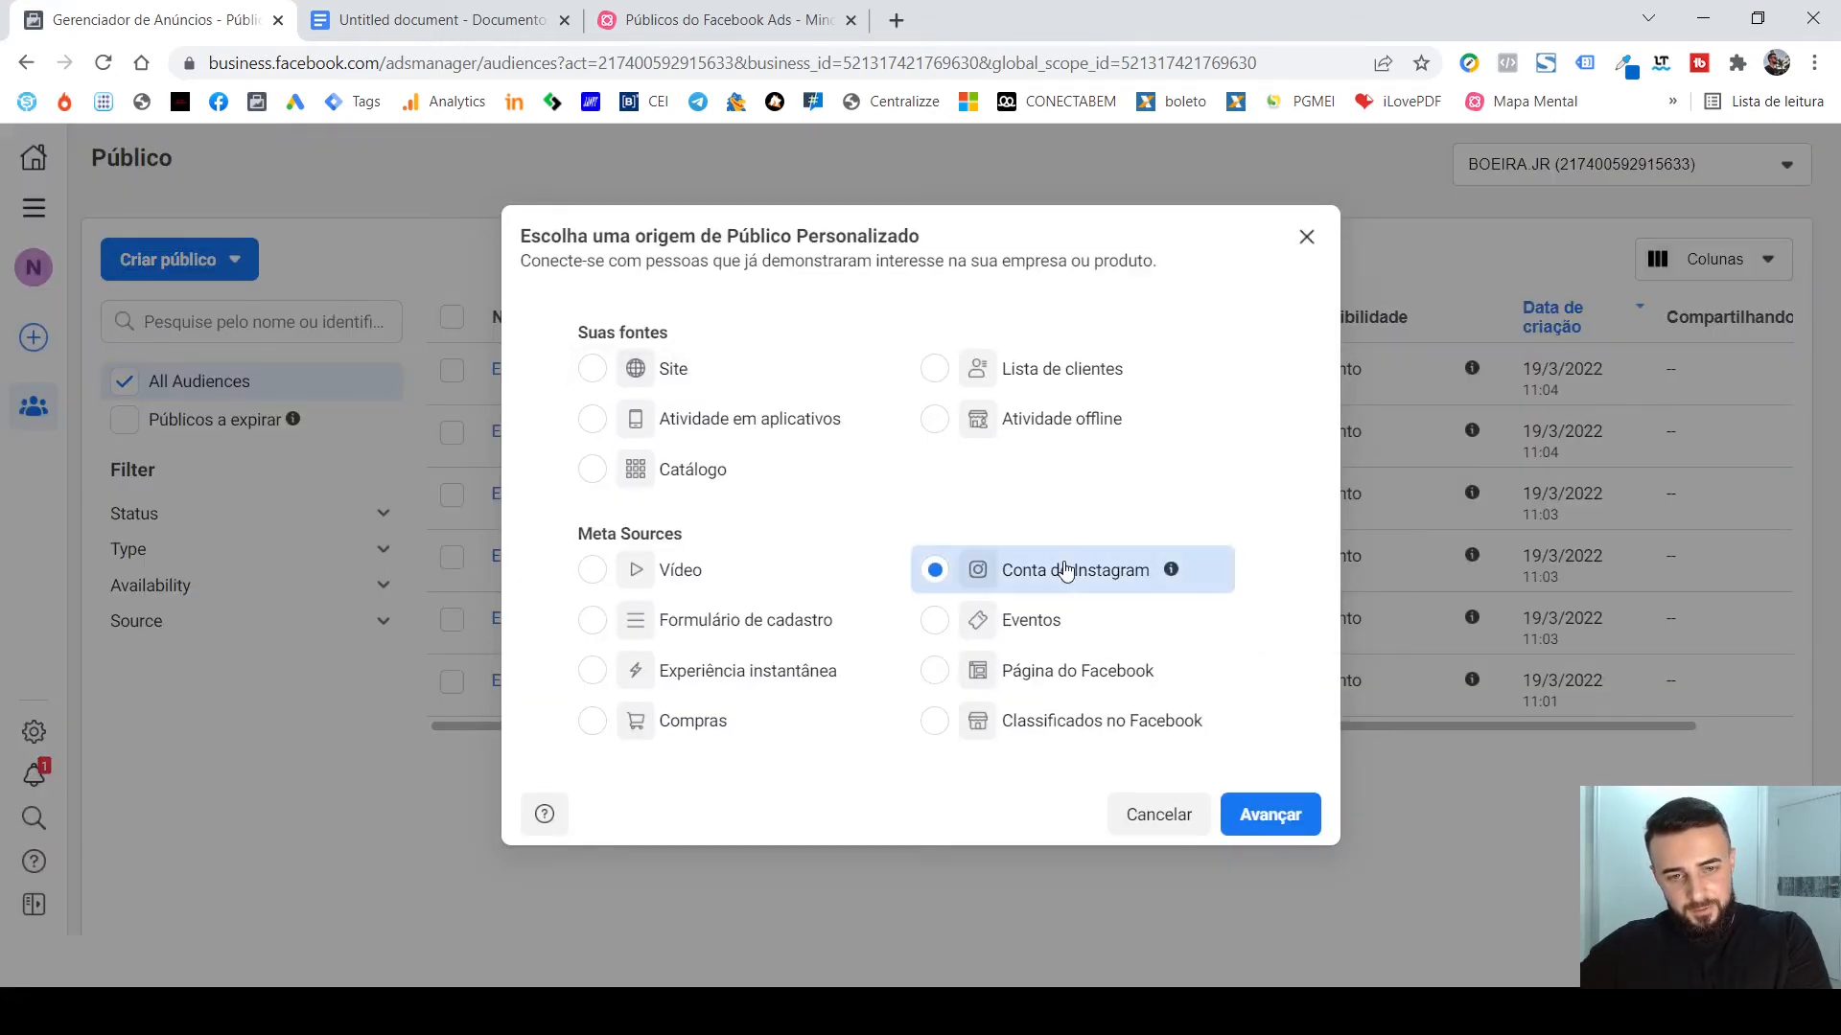
click(1267, 814)
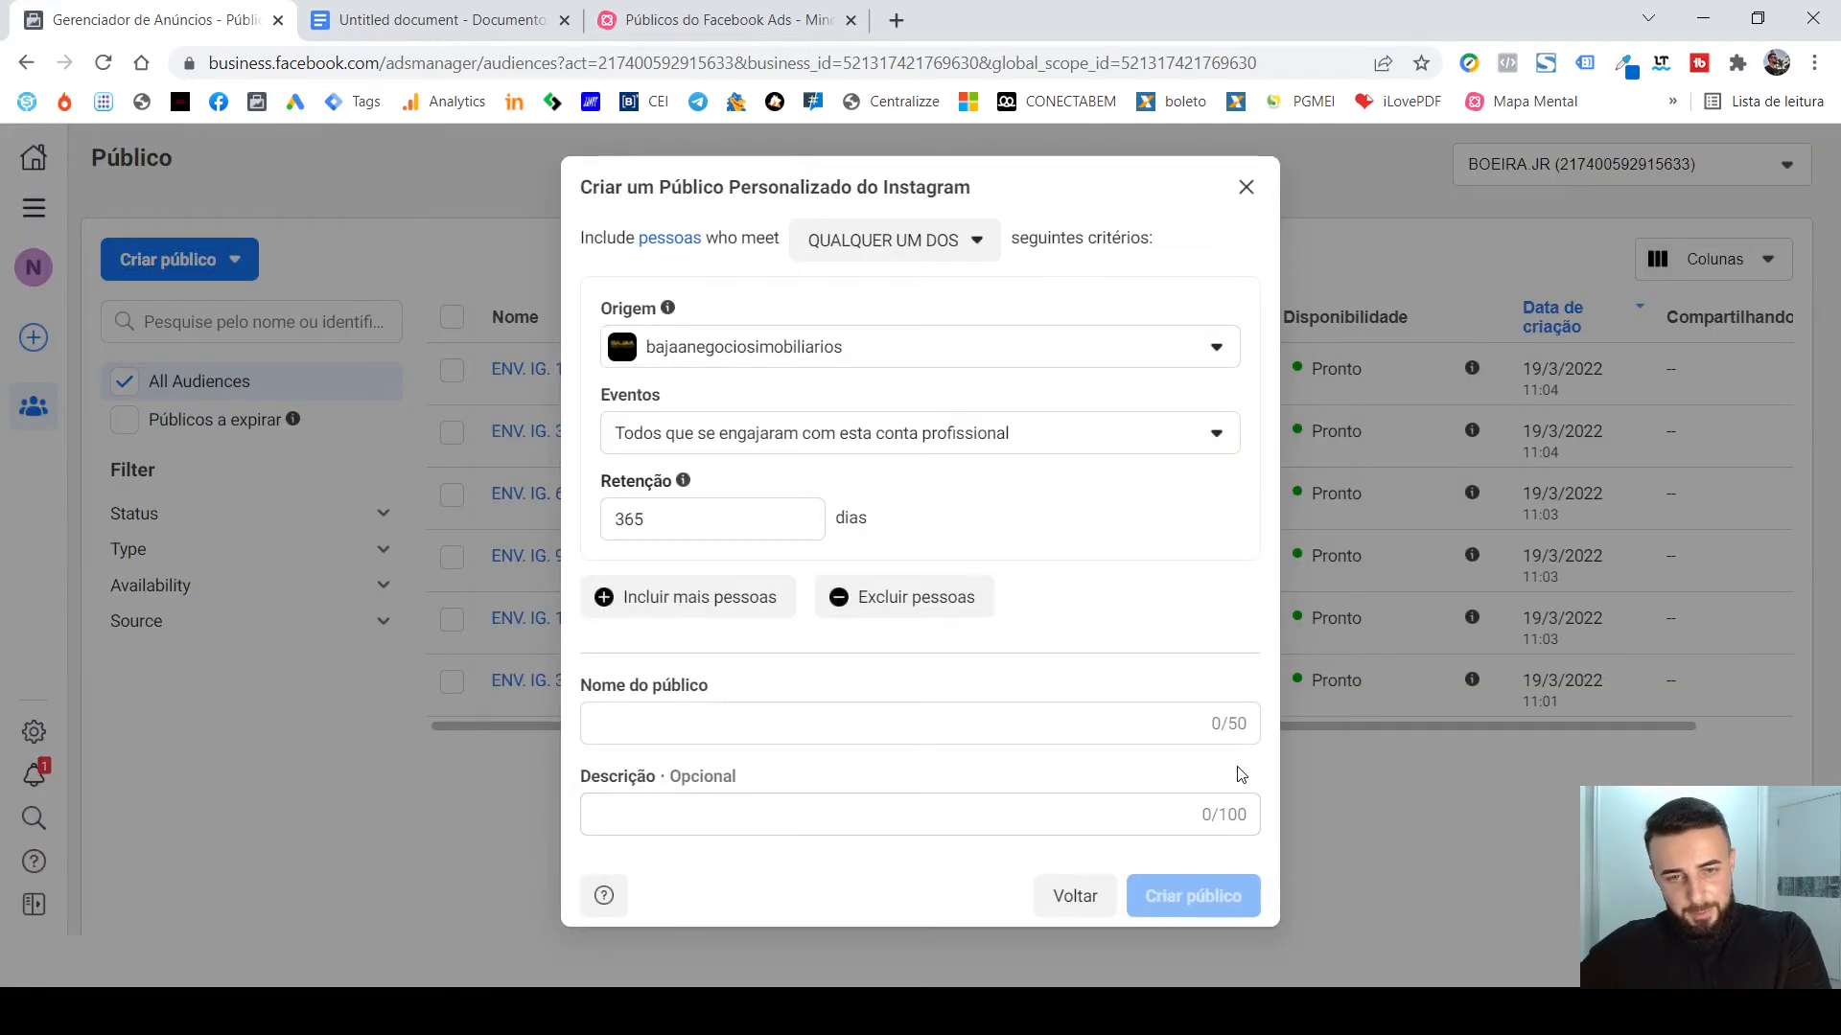
click(887, 361)
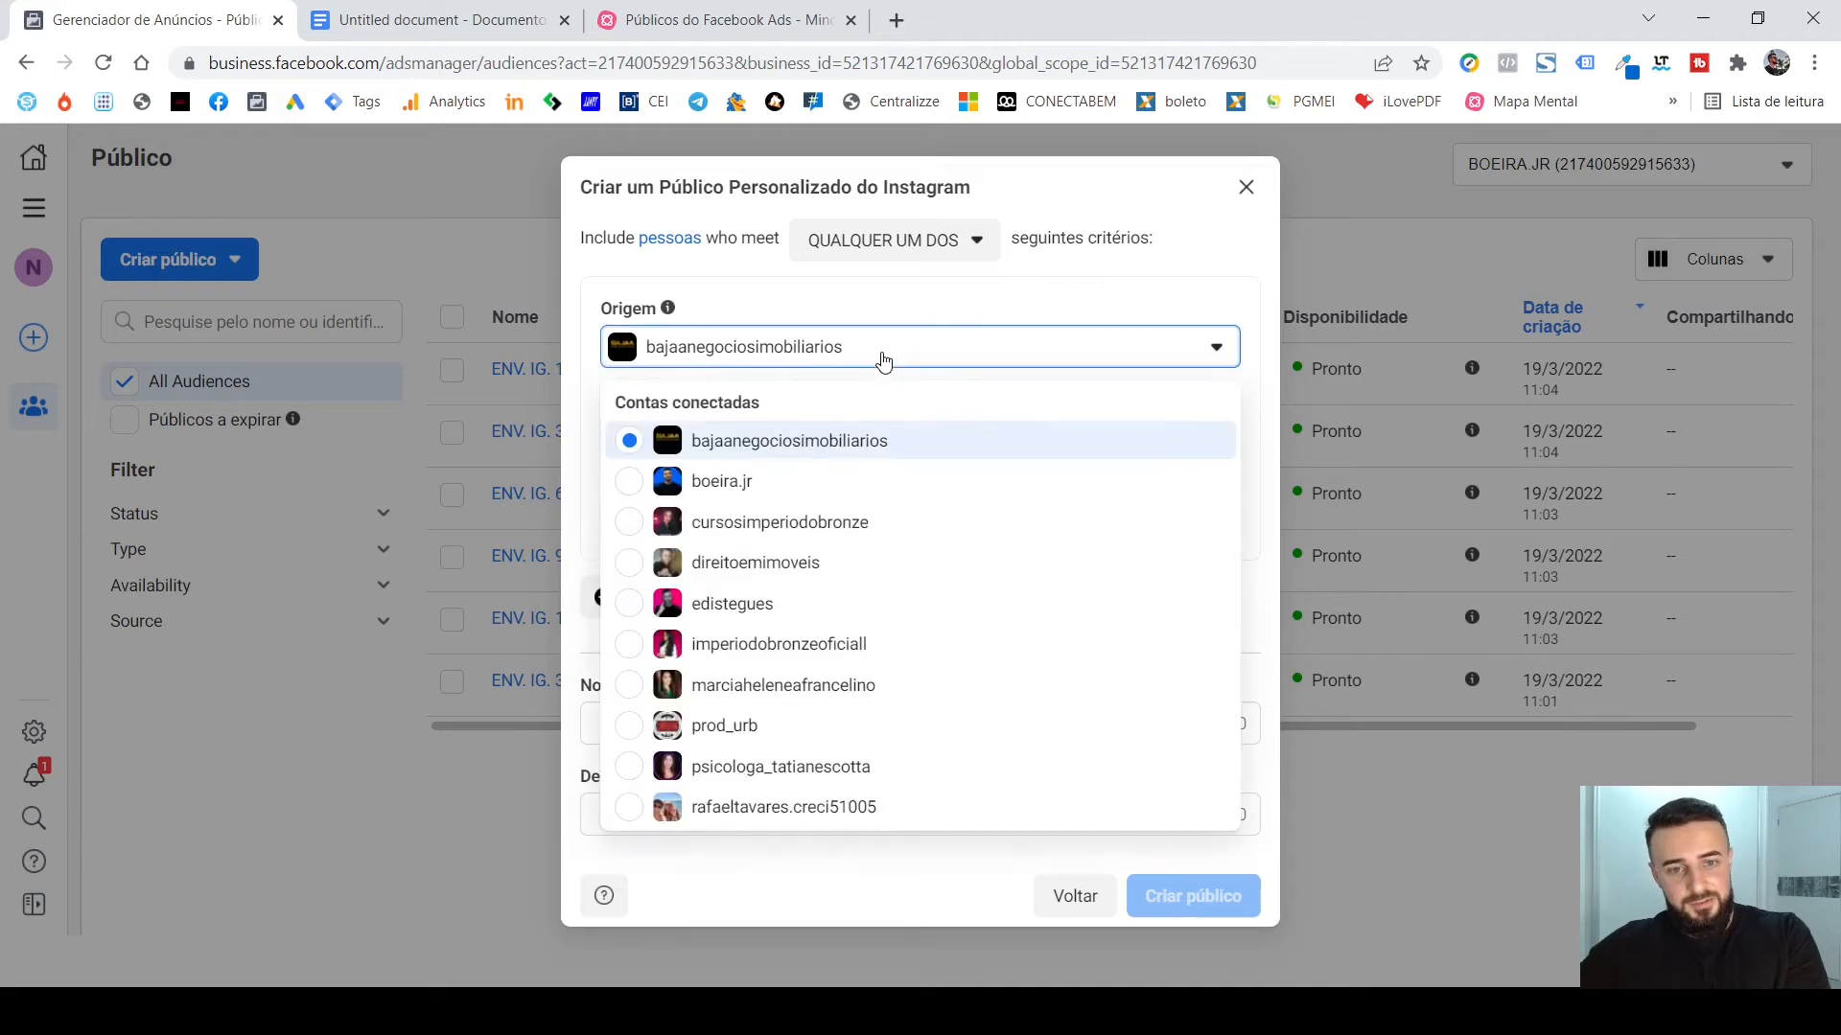
click(874, 479)
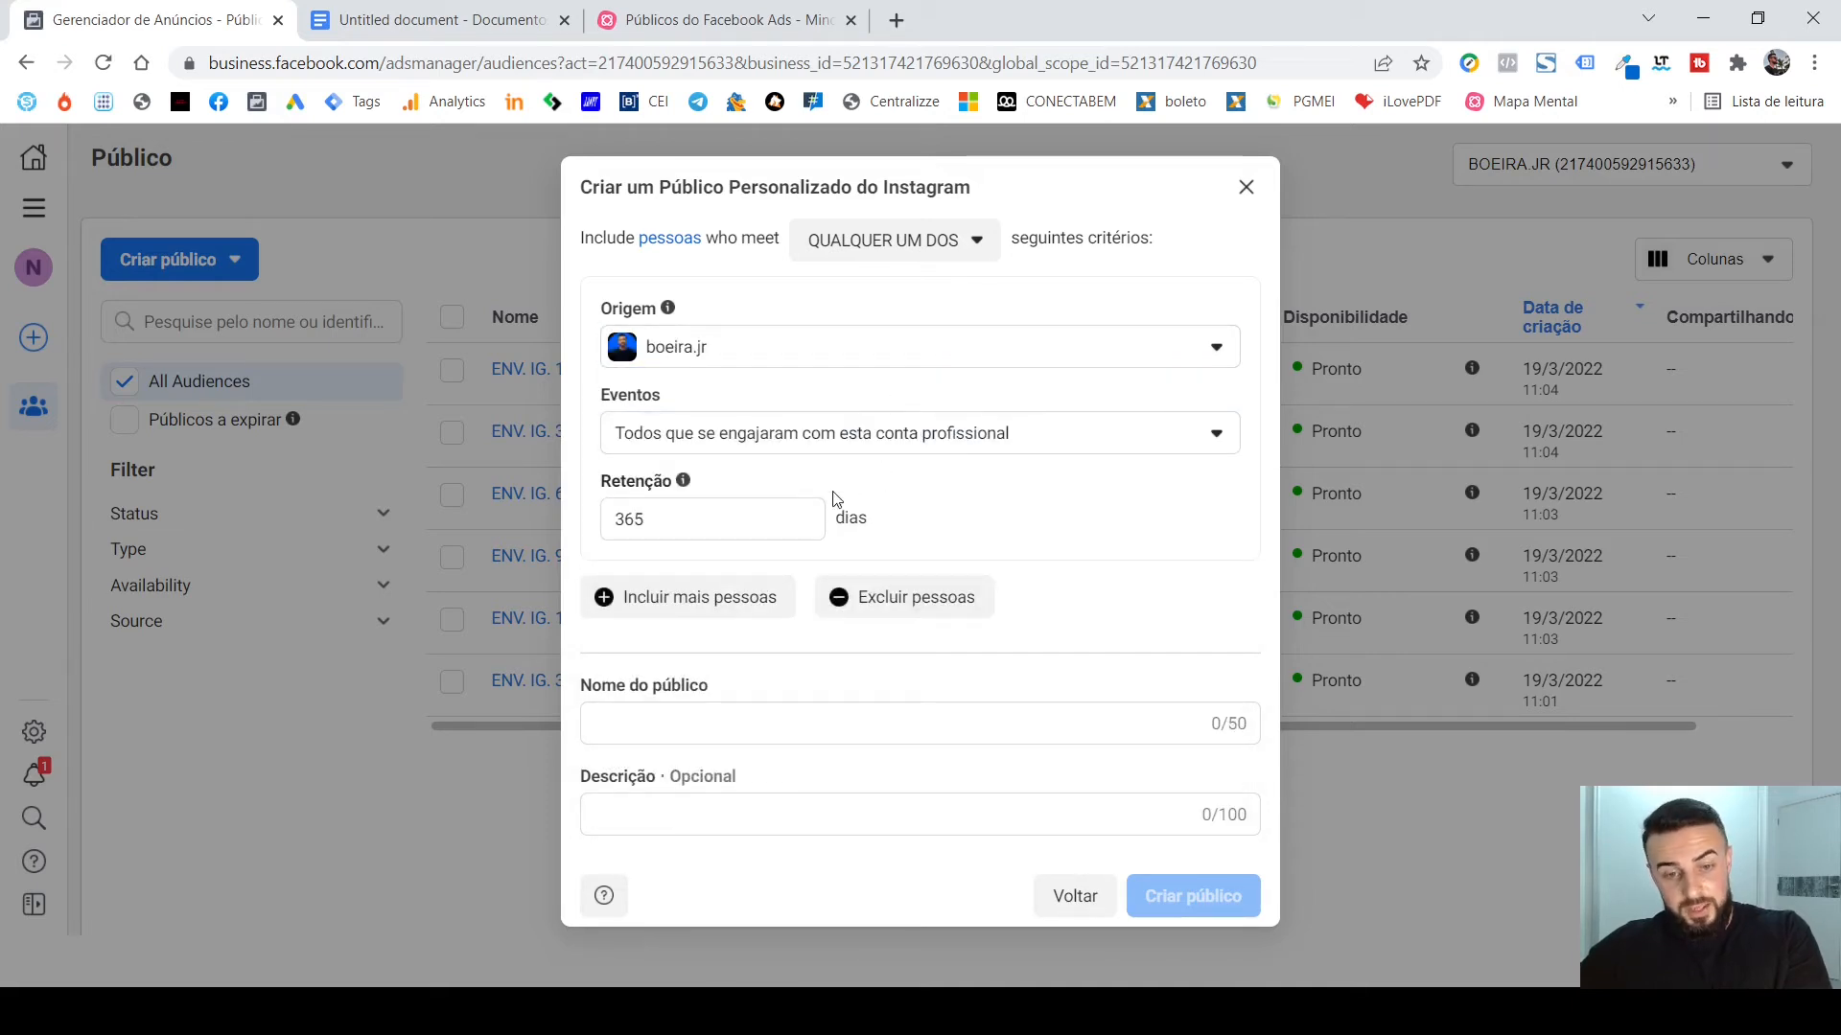
Set the Retenção of the Instagram custom audience to 7 days.
click(800, 513)
double_click(793, 512)
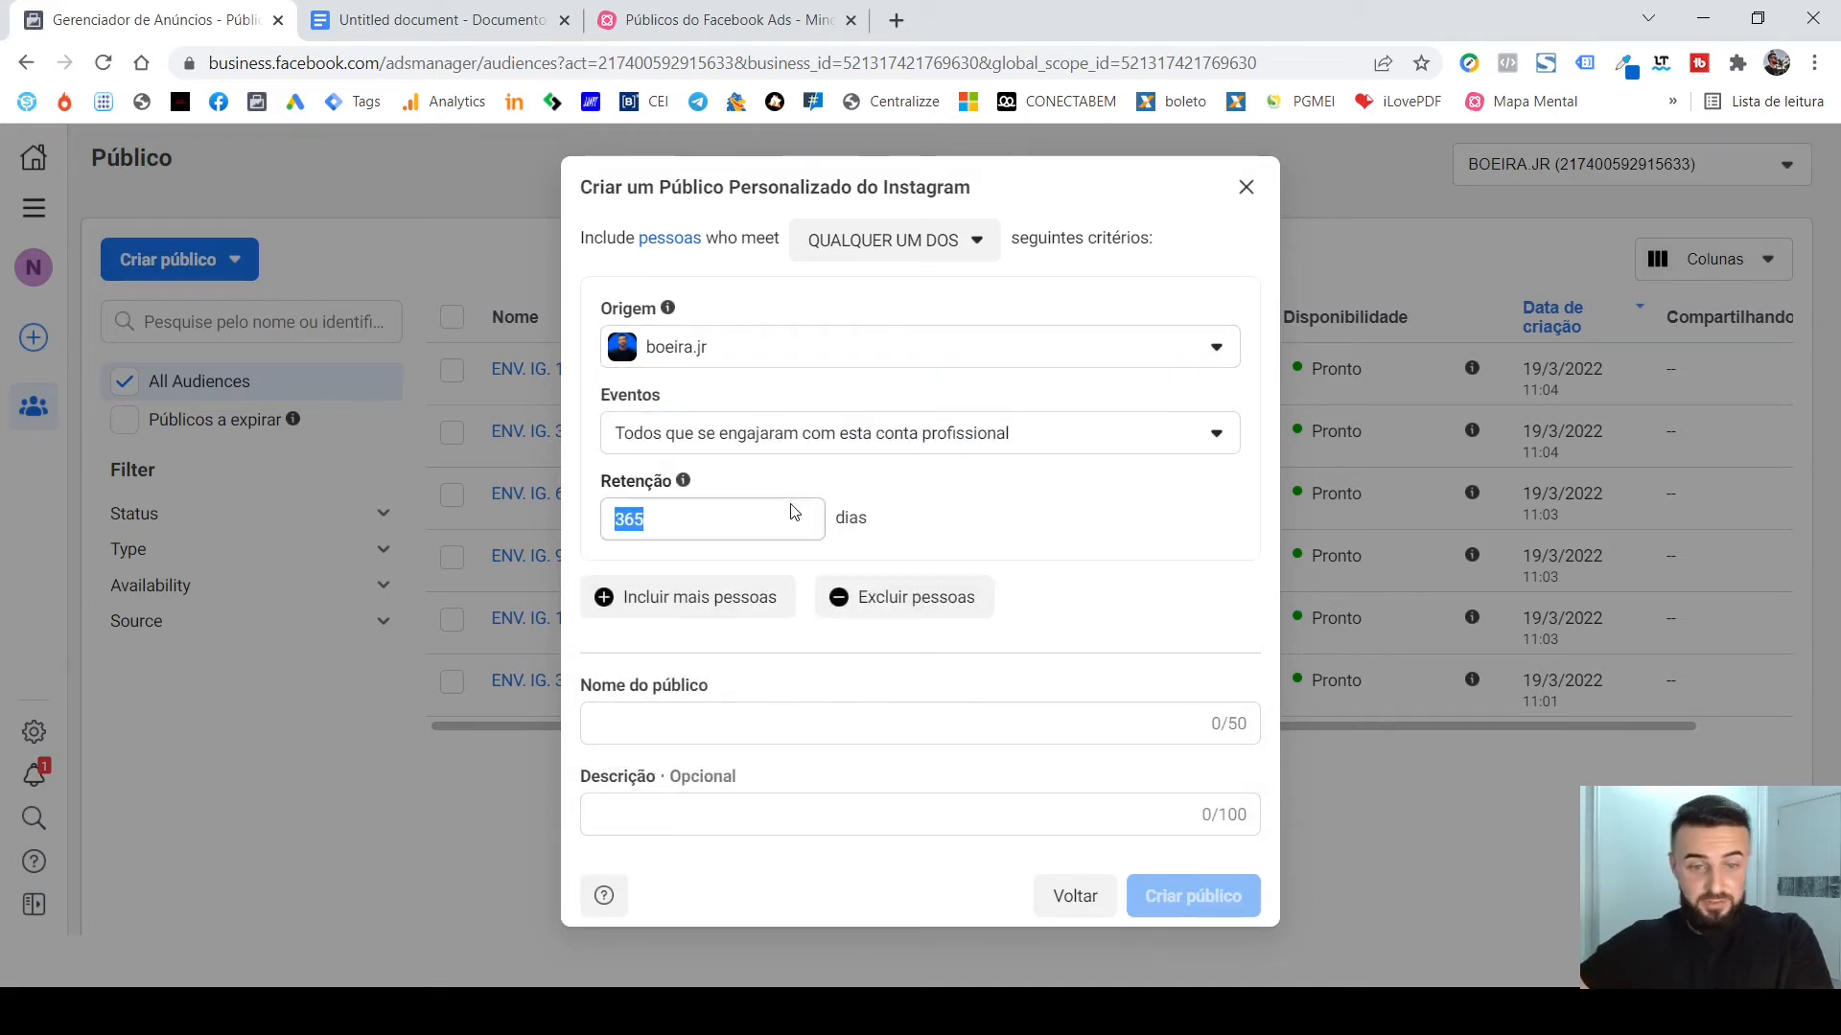
click(790, 523)
key(BackSpace)
key(BackSpace)
key(BackSpace)
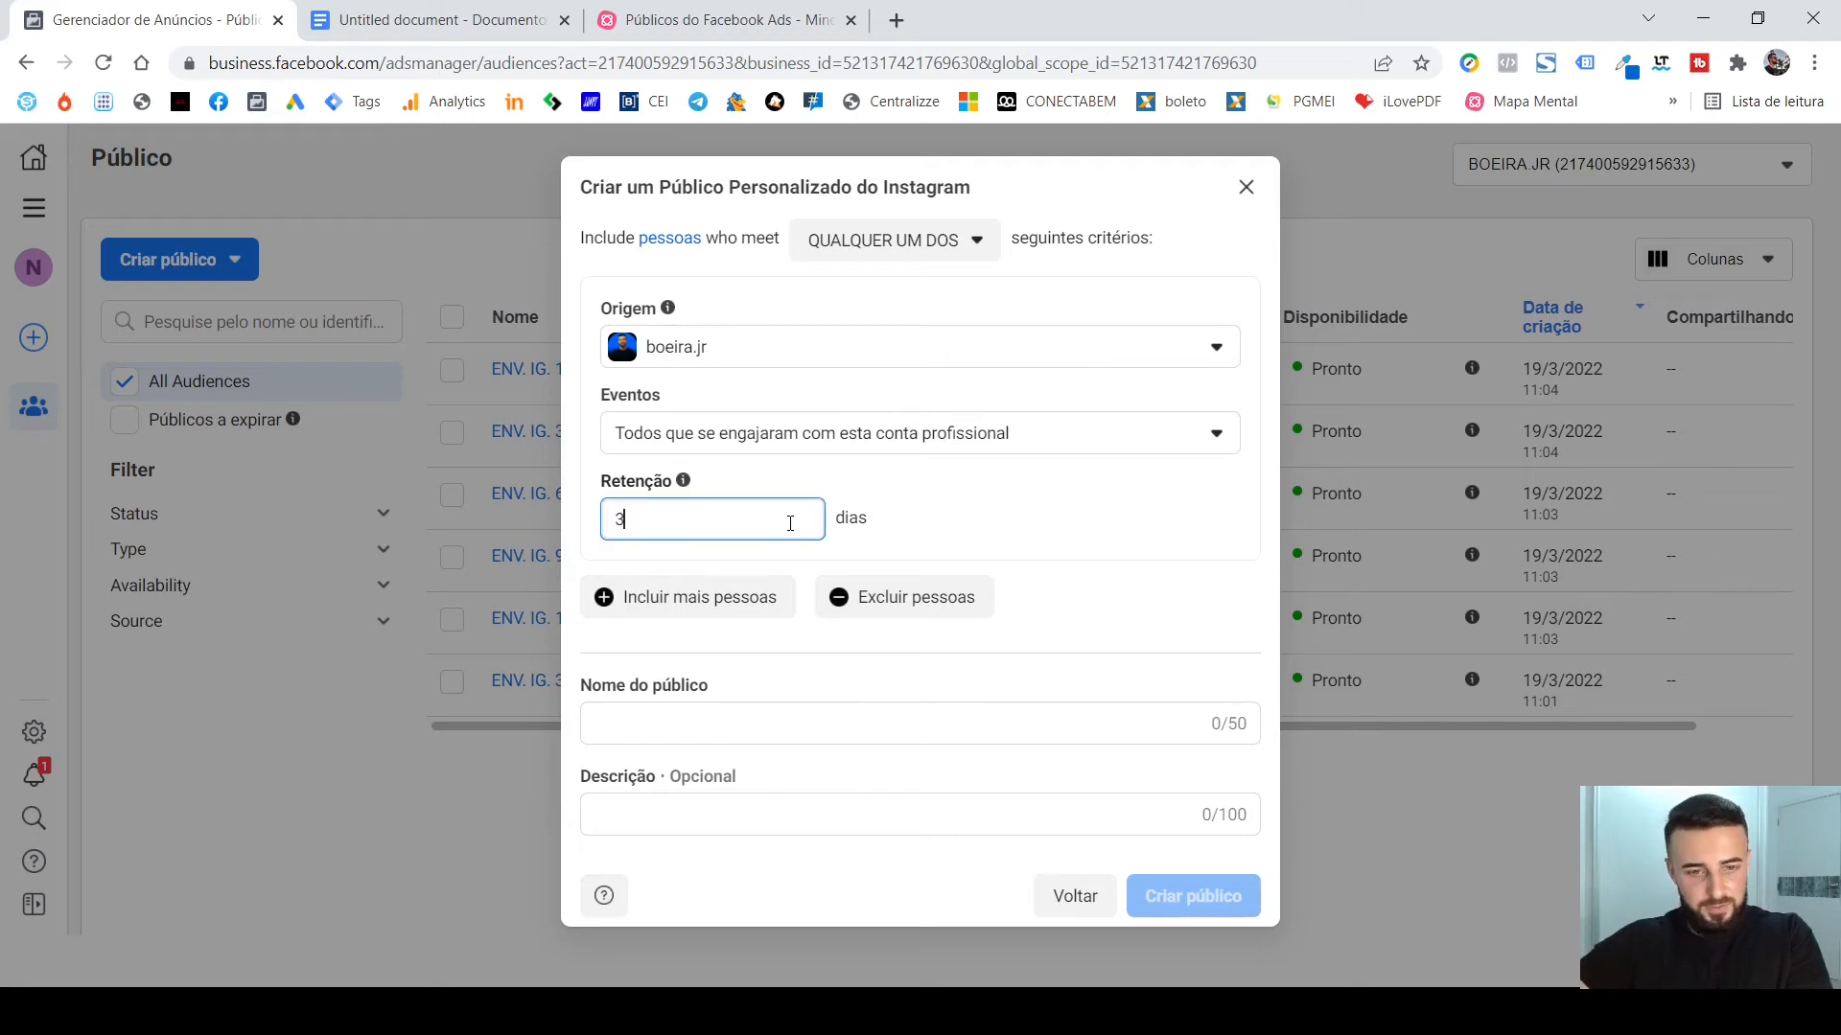
text(7)
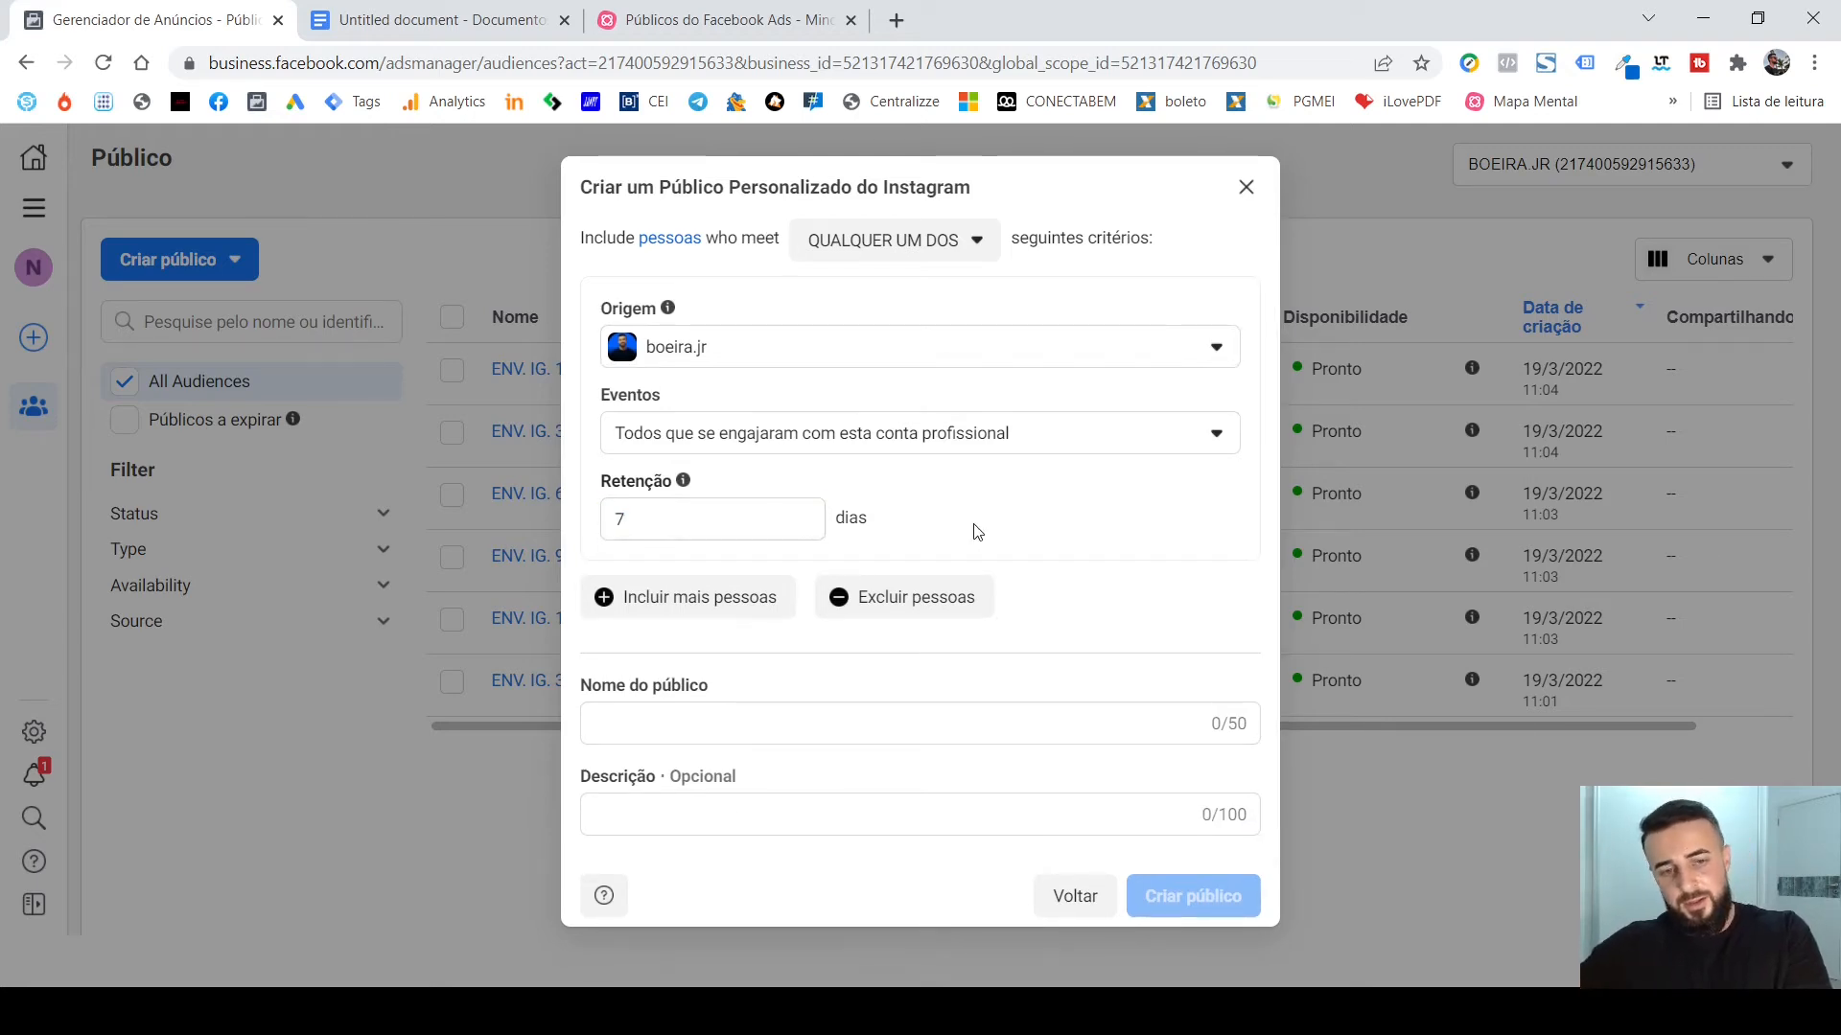
Name the audience "ENV. IG. 7D", create it and return to the audience list.
click(914, 724)
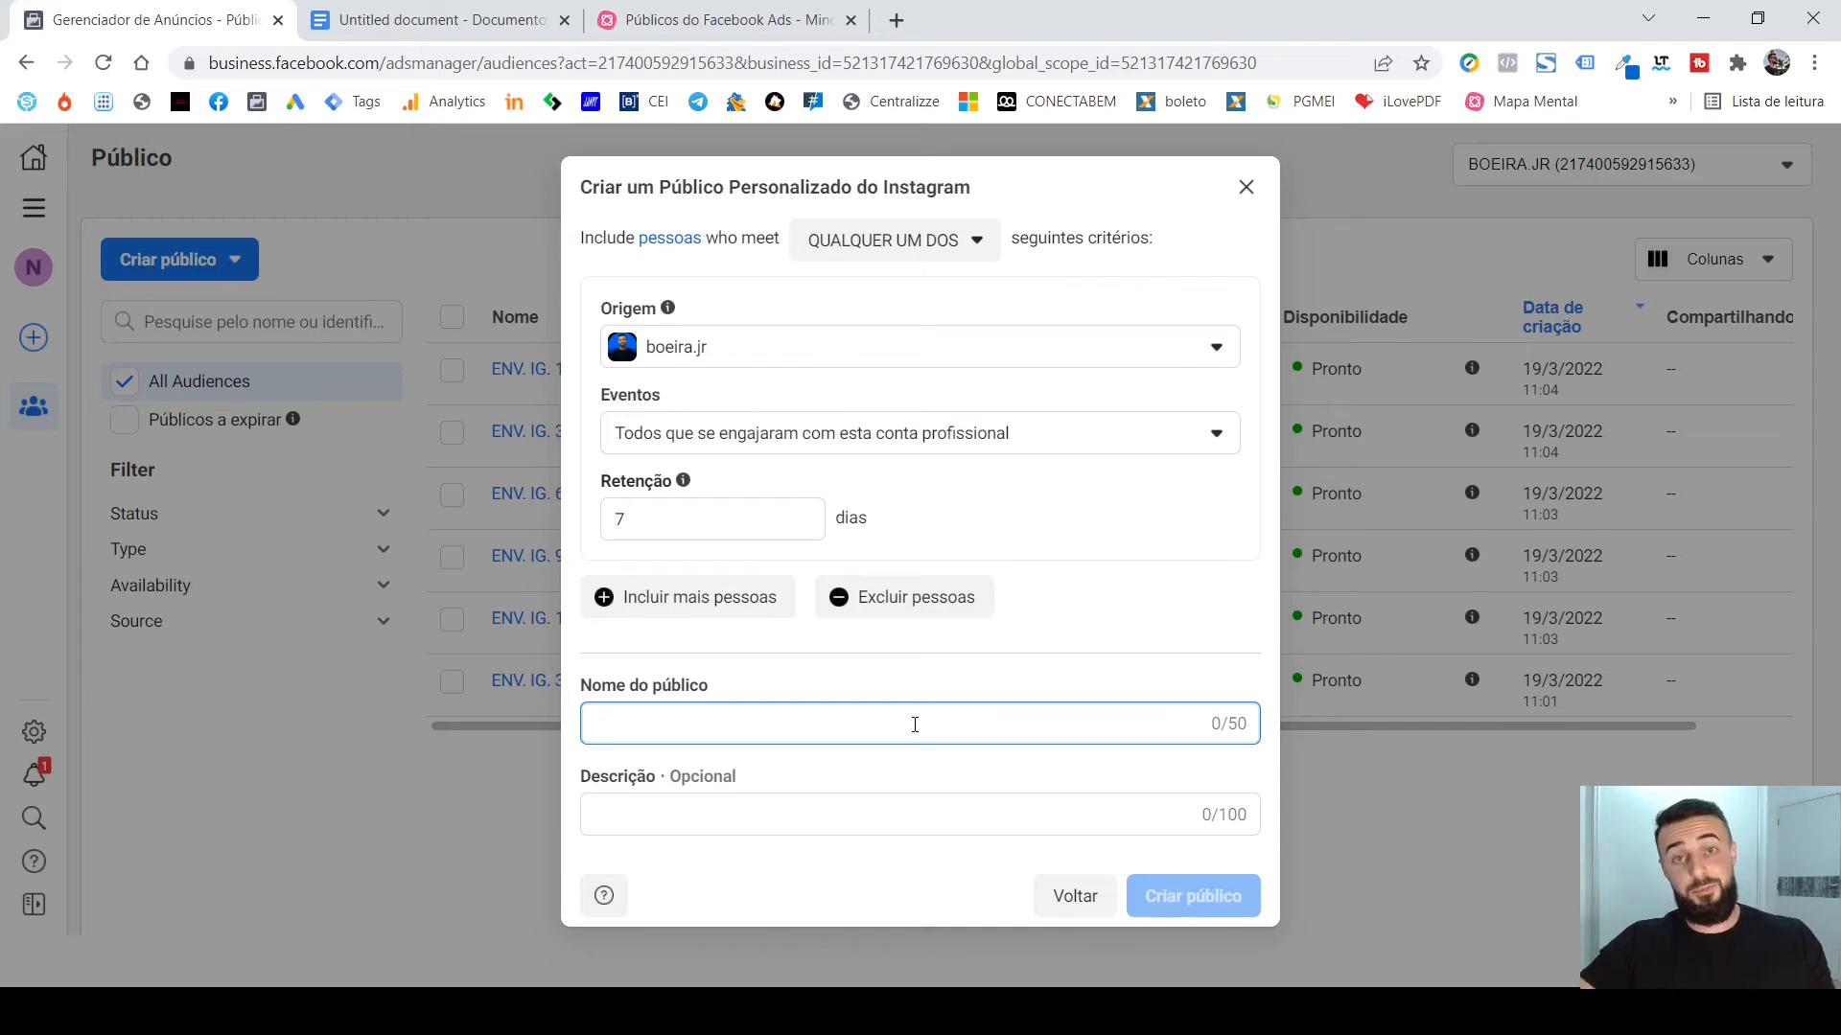
text(ENV)
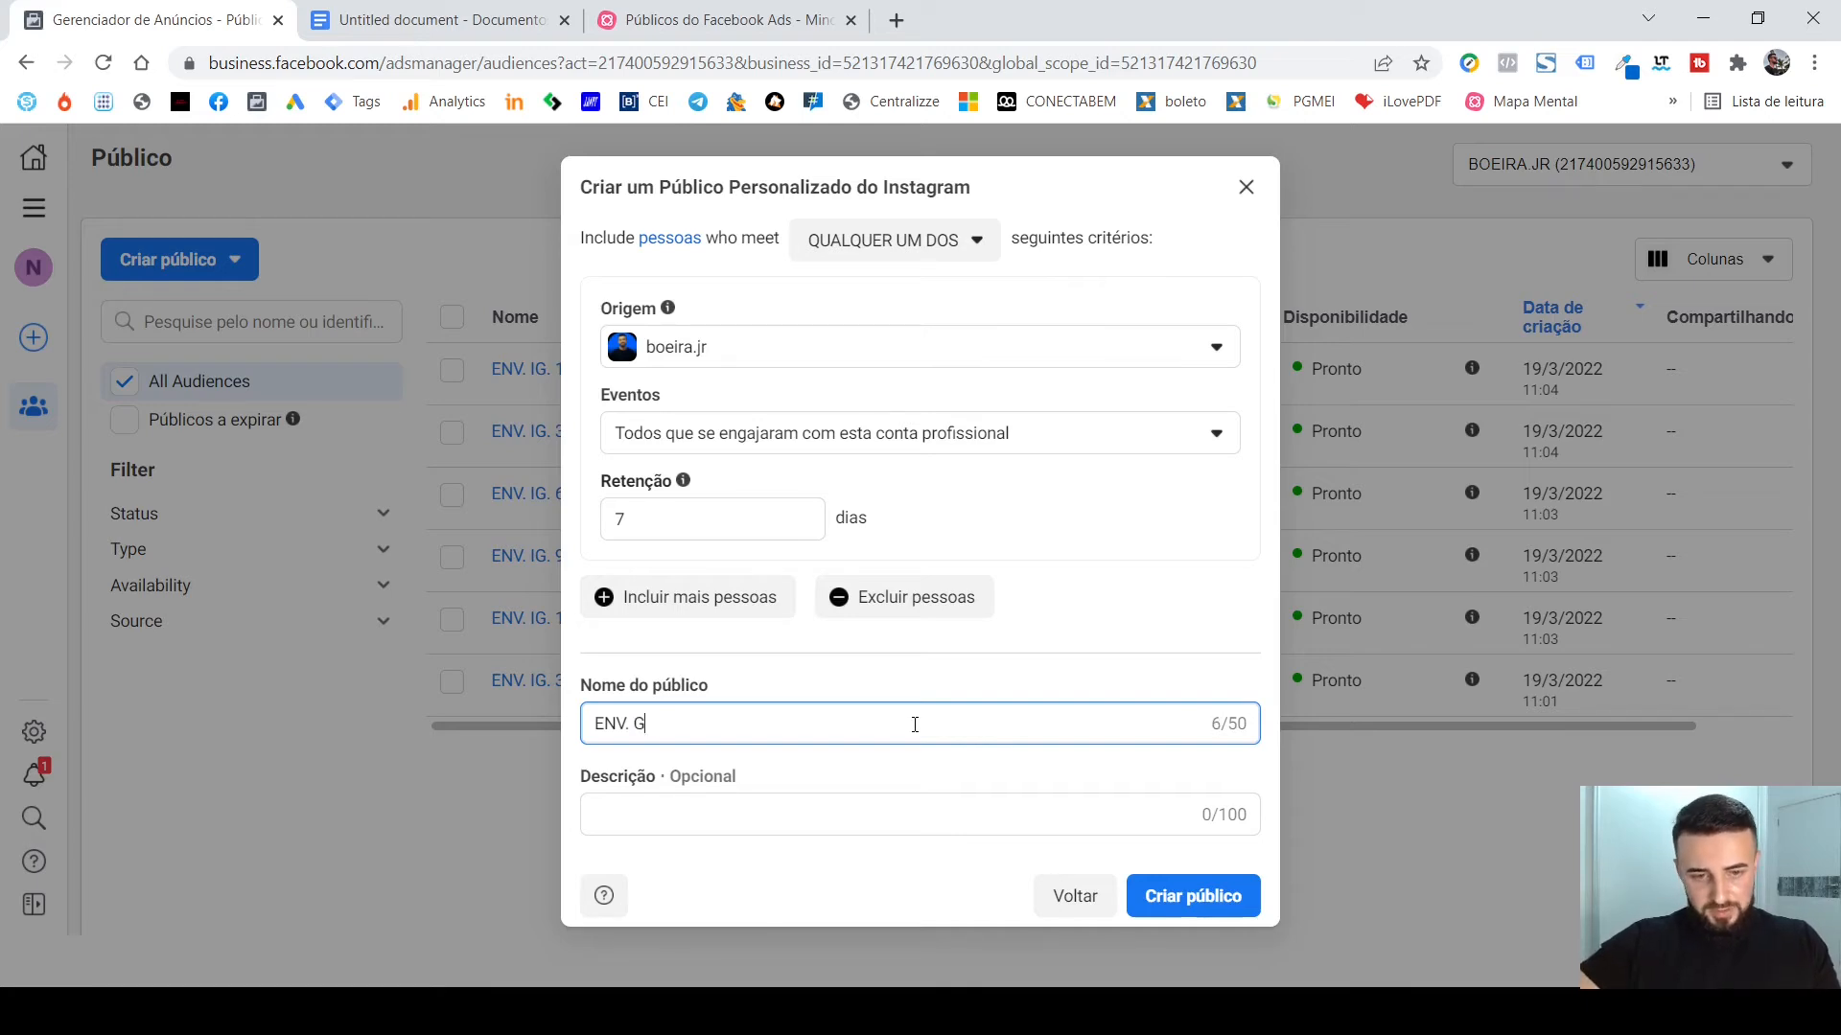
text(. IG.)
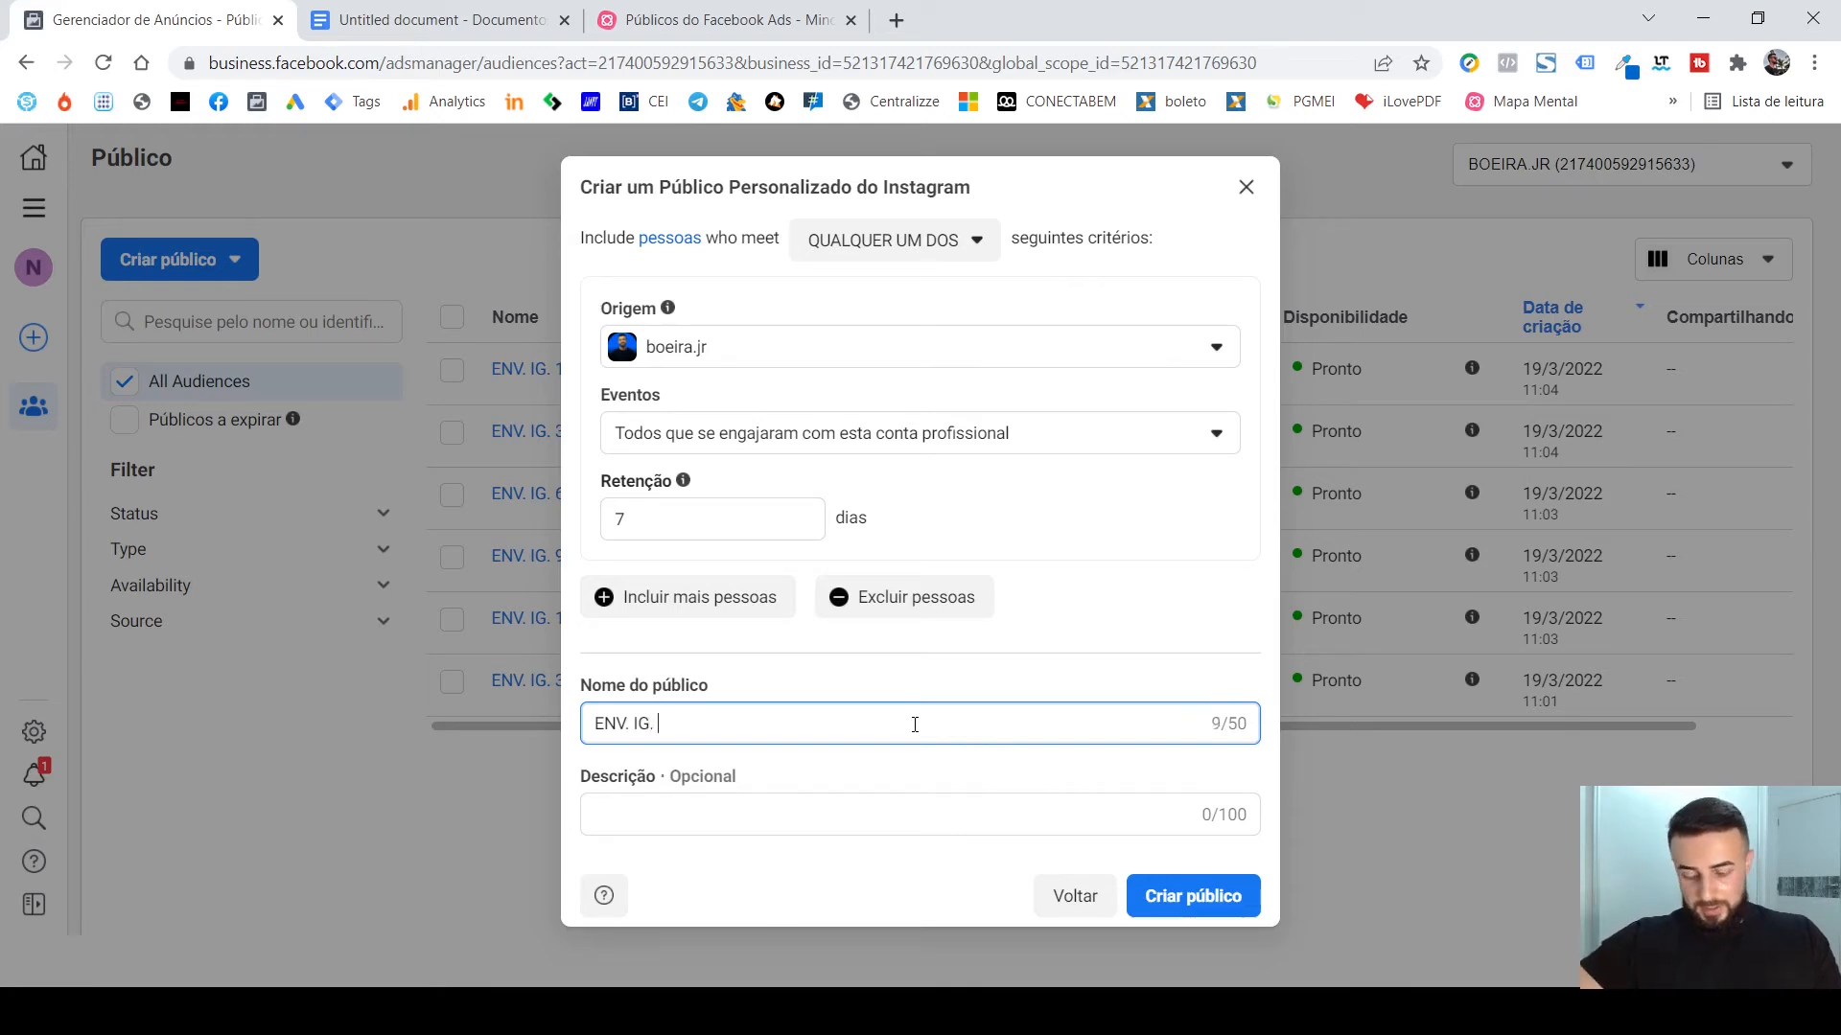
text( 7D)
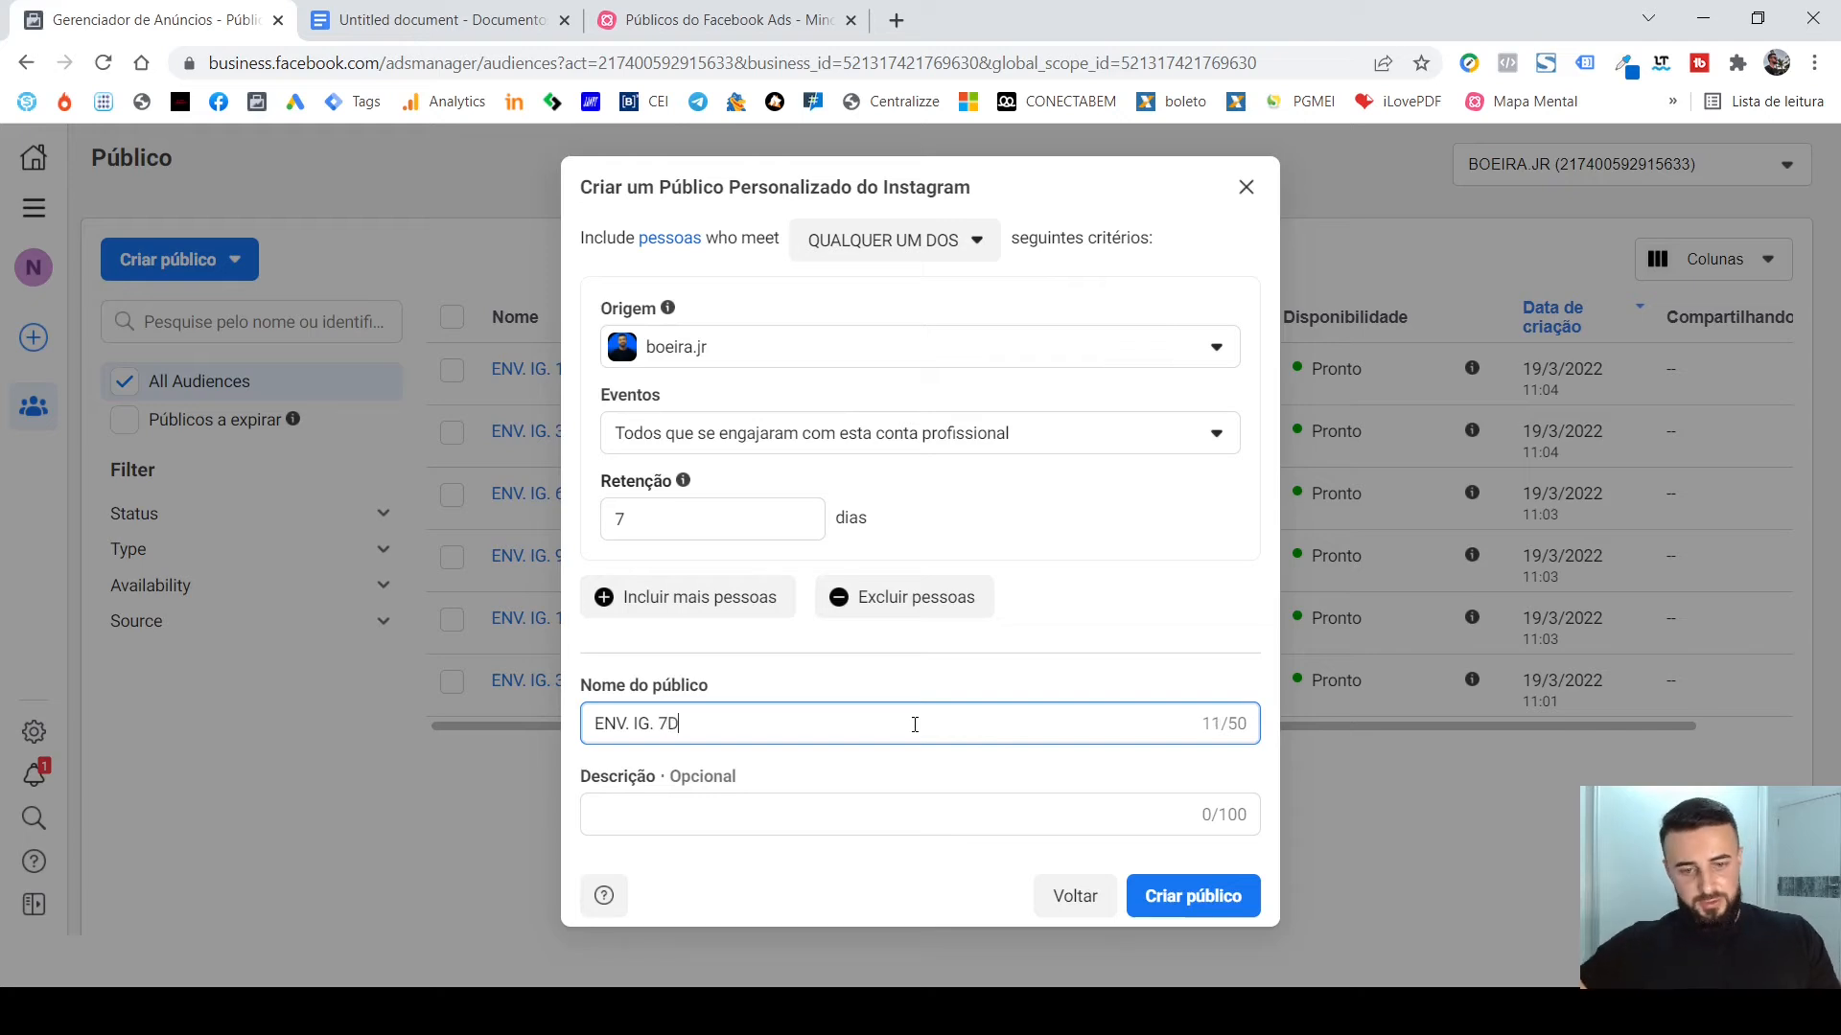
click(1196, 906)
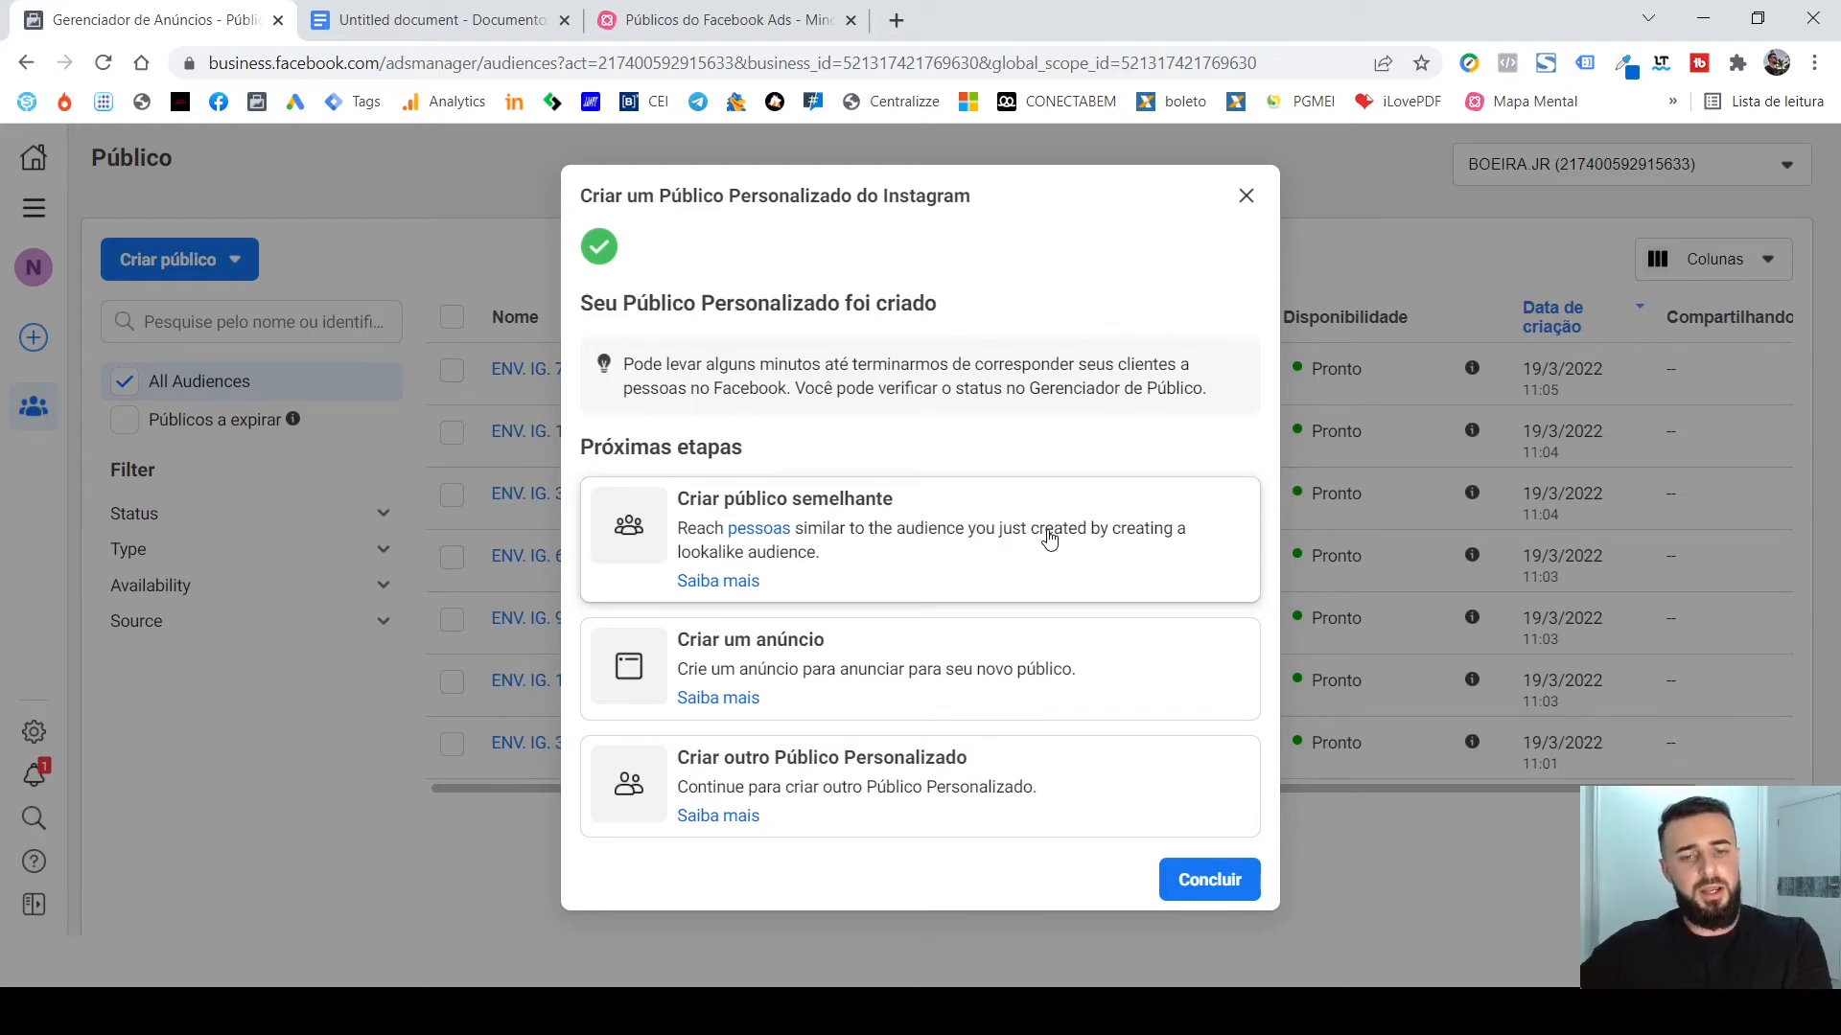
click(1245, 197)
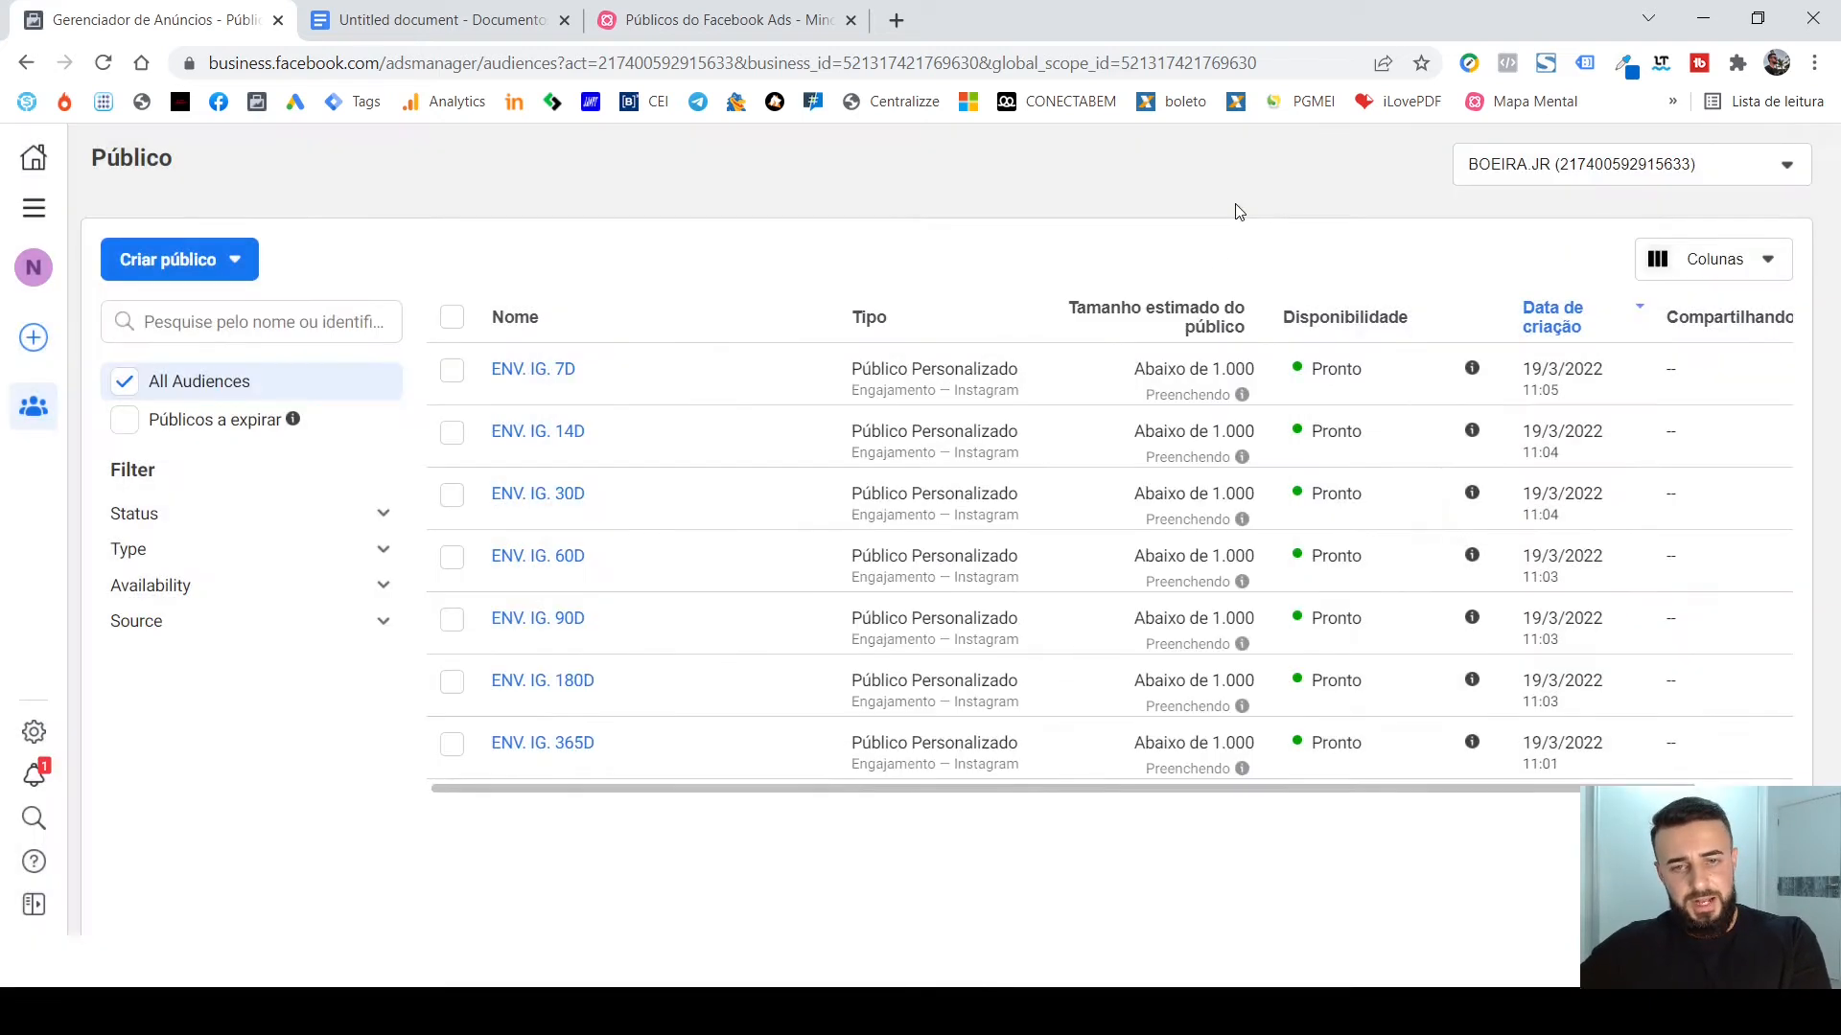
Start a lookalike audience (público semelhante) based on the audience "ENV. IG. 7D".
click(451, 372)
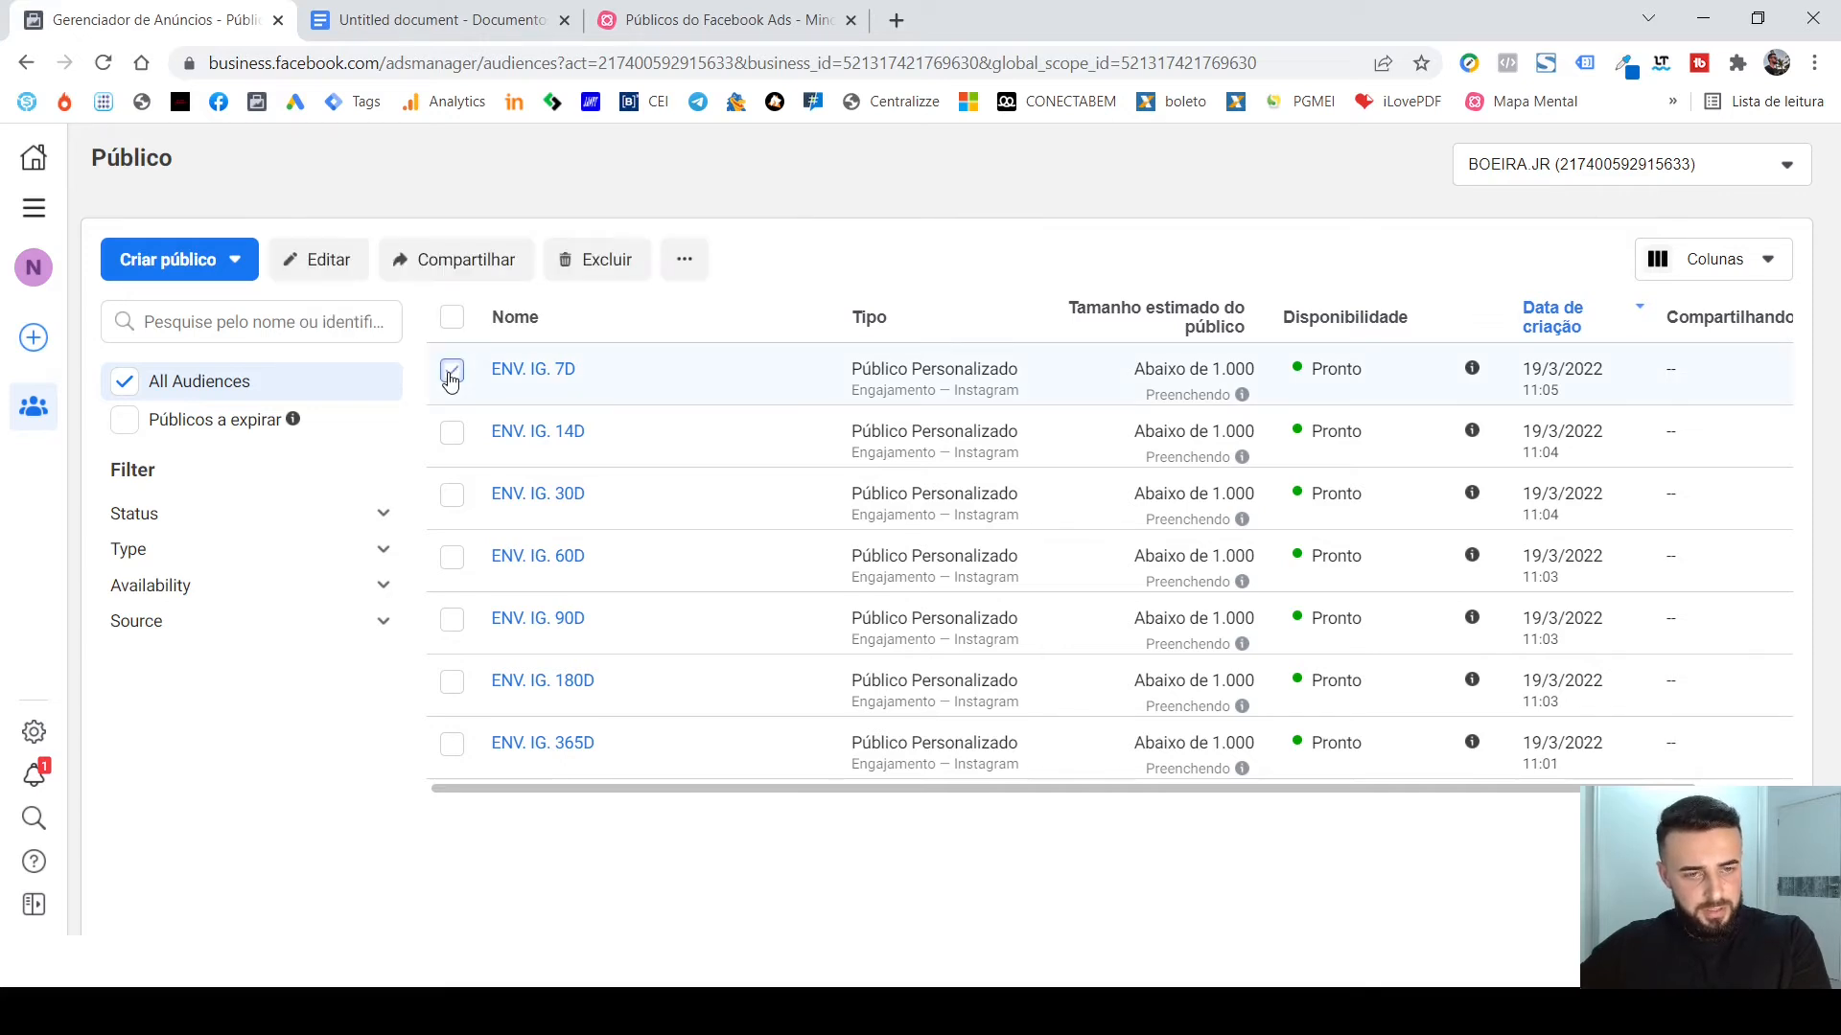
click(680, 273)
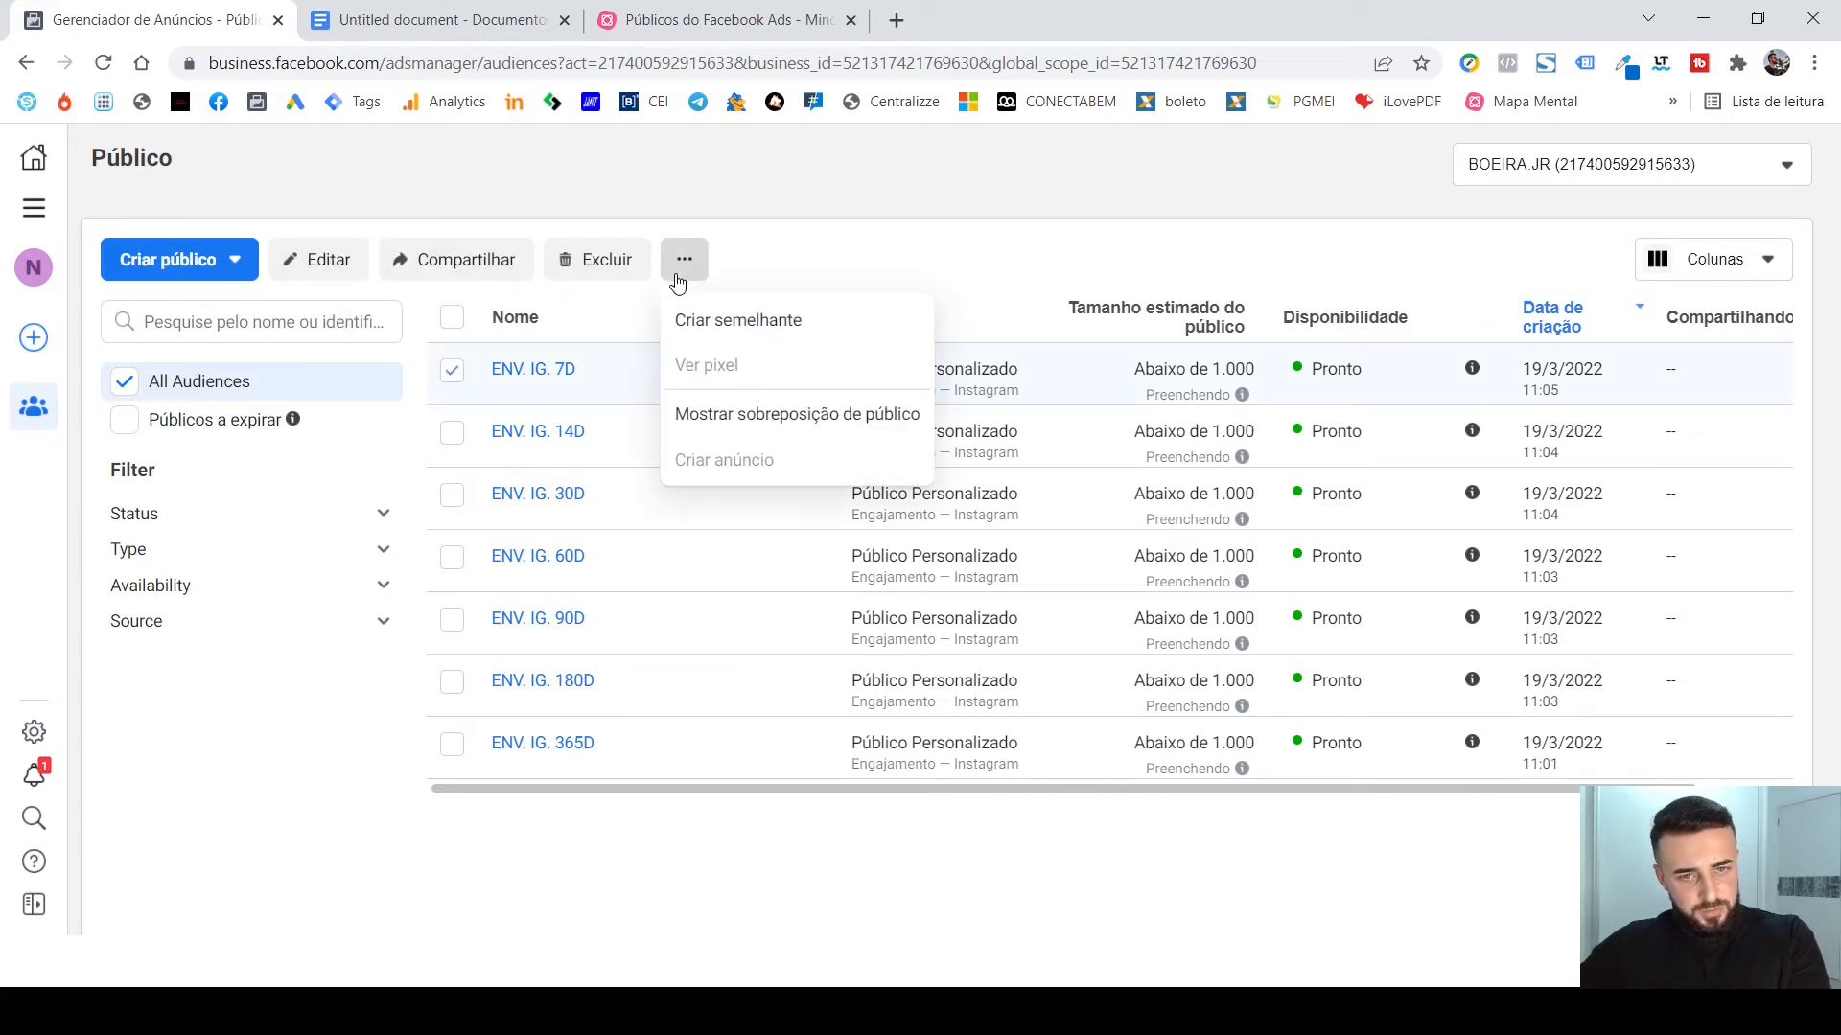
click(730, 324)
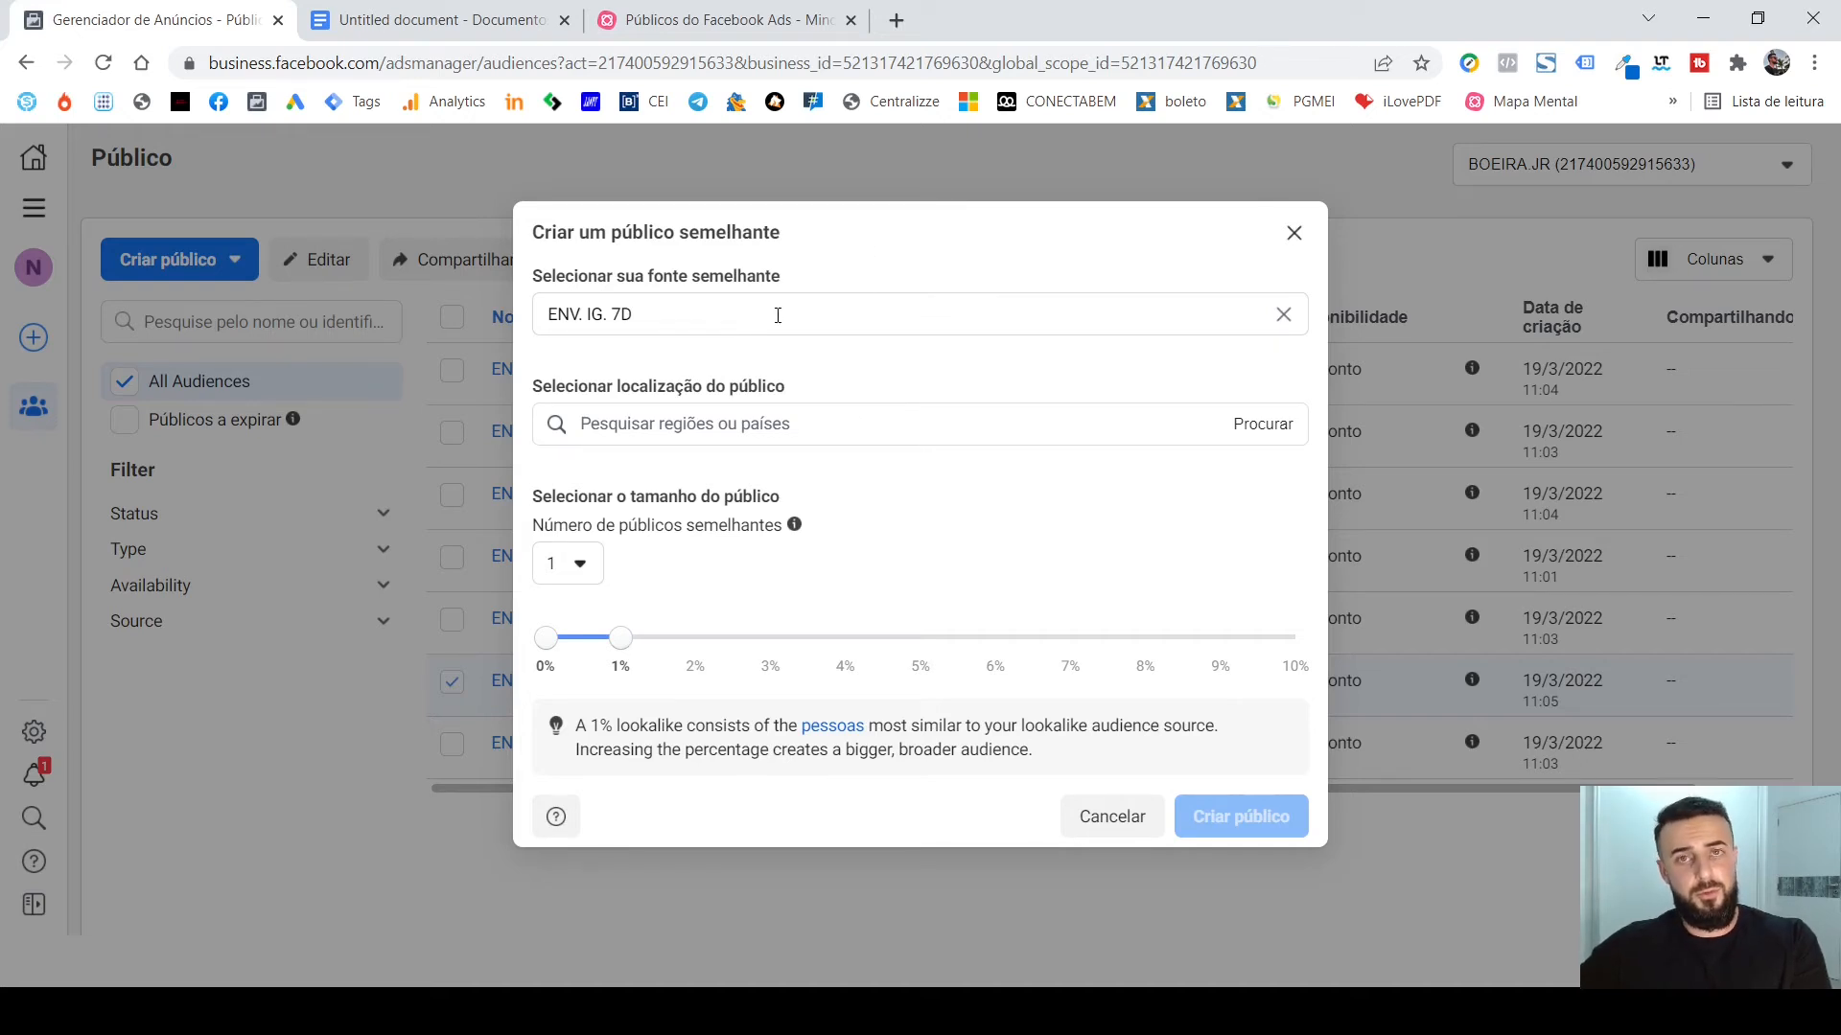
Set the lookalike audience's location to the country Brasil.
mouse_move(792, 277)
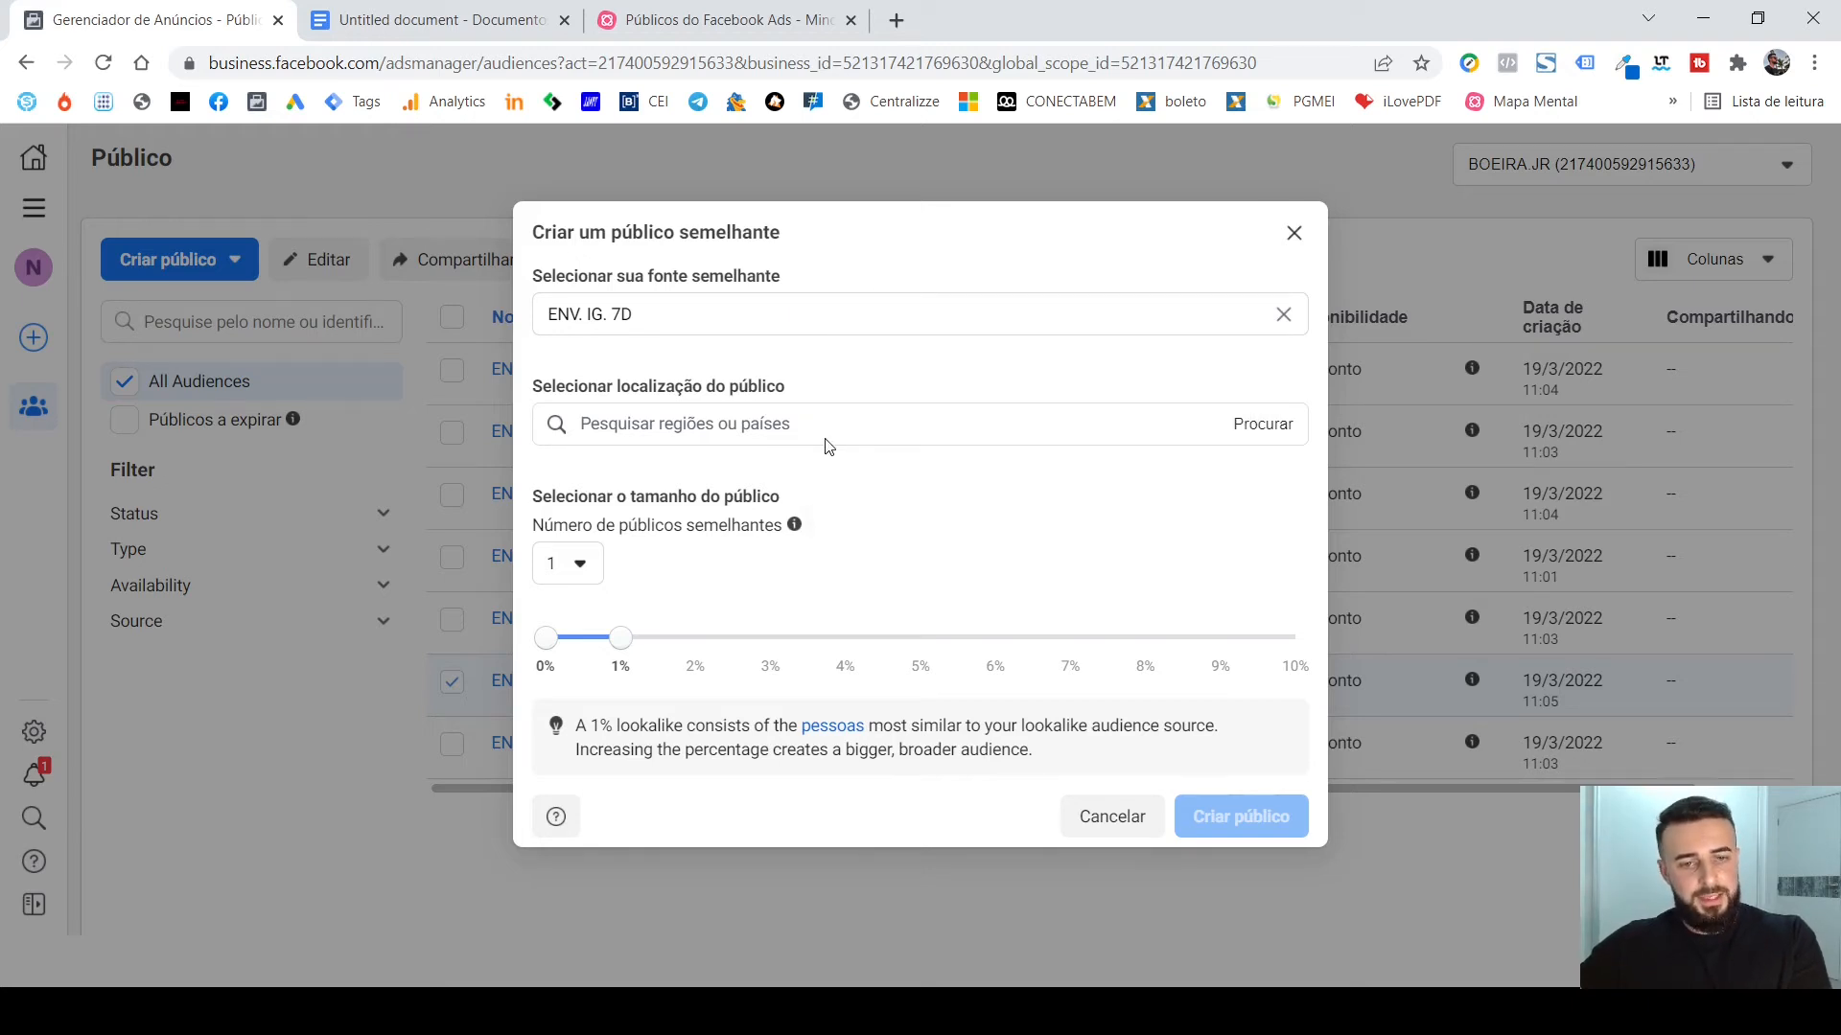
click(738, 424)
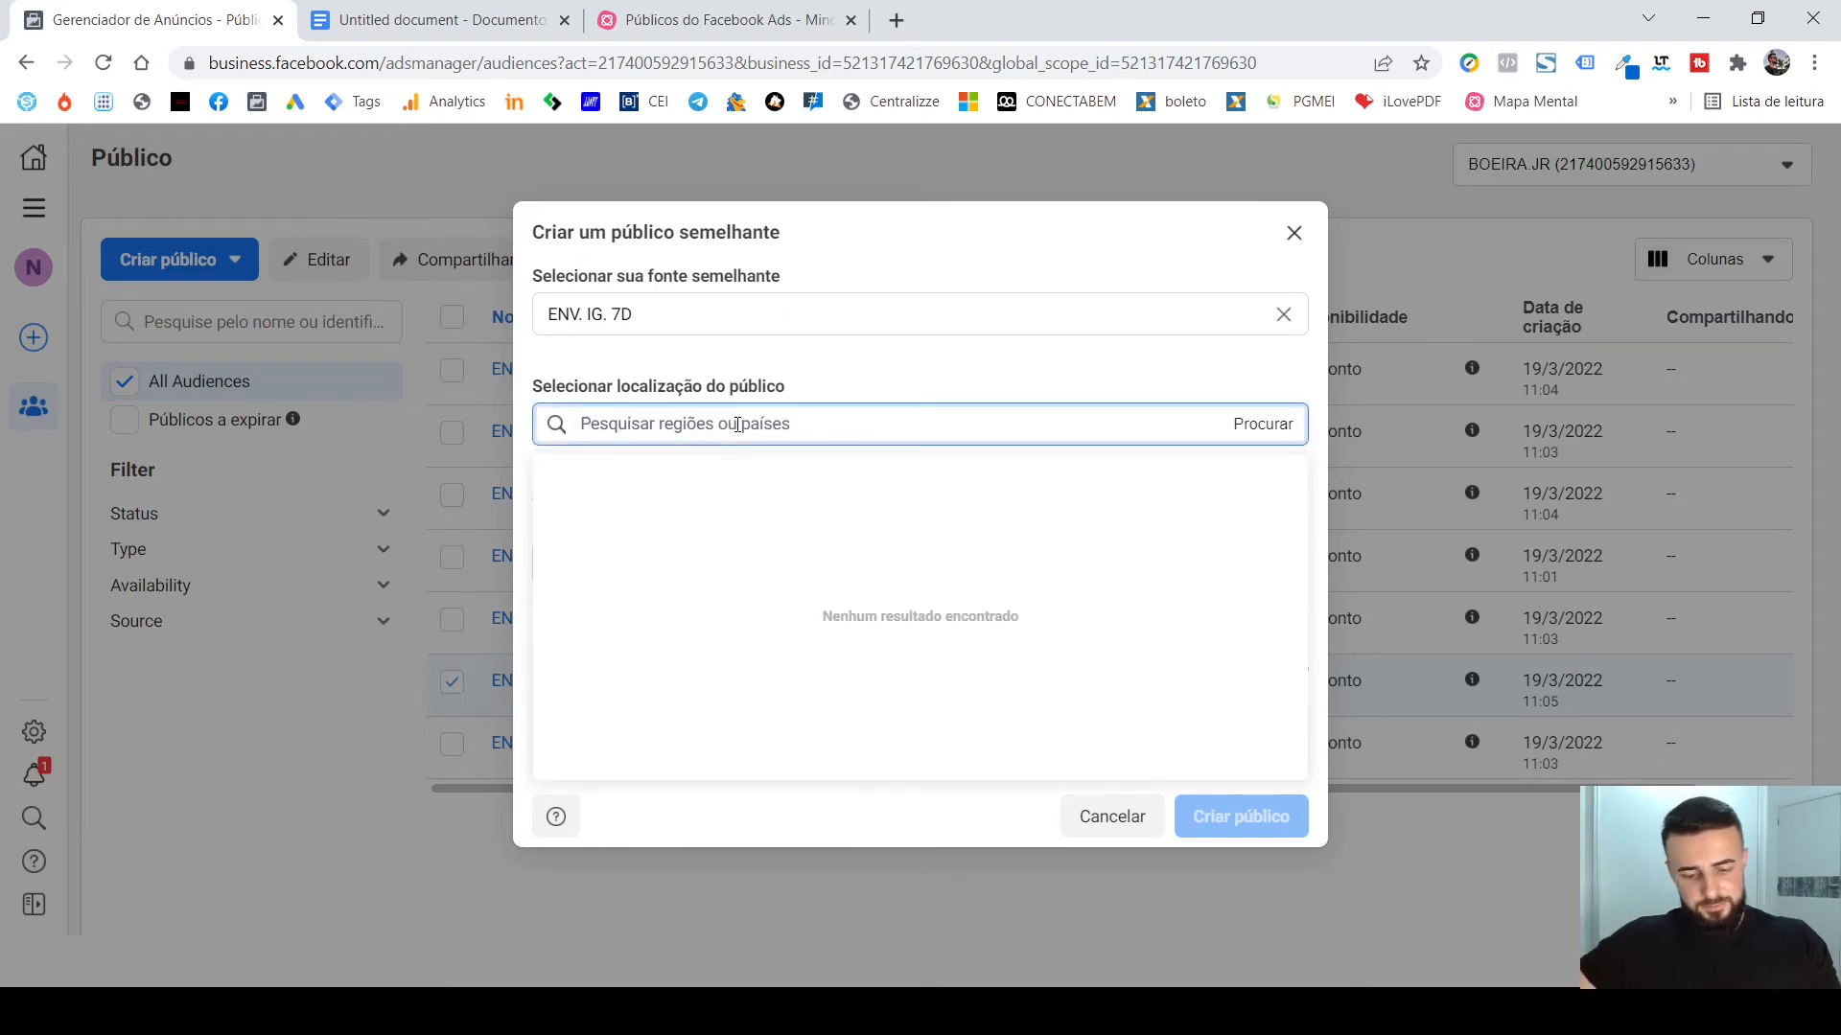
text(BRAS)
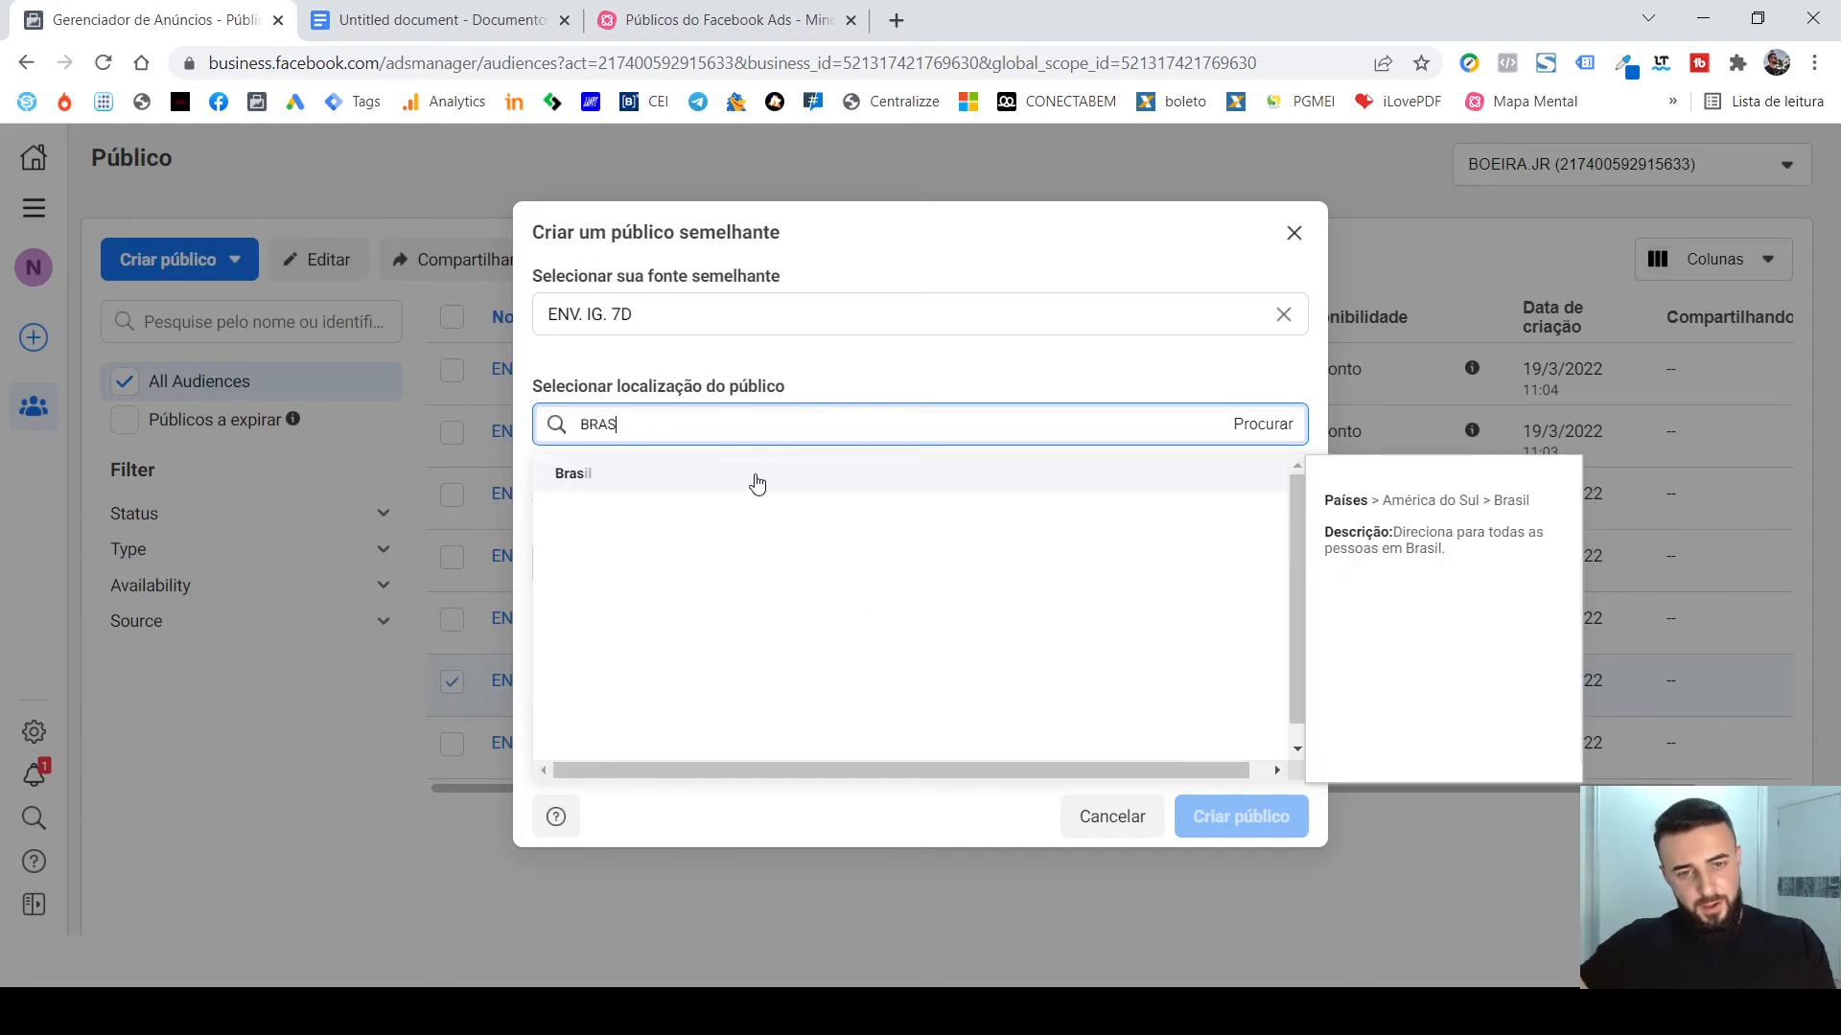
click(752, 479)
click(951, 328)
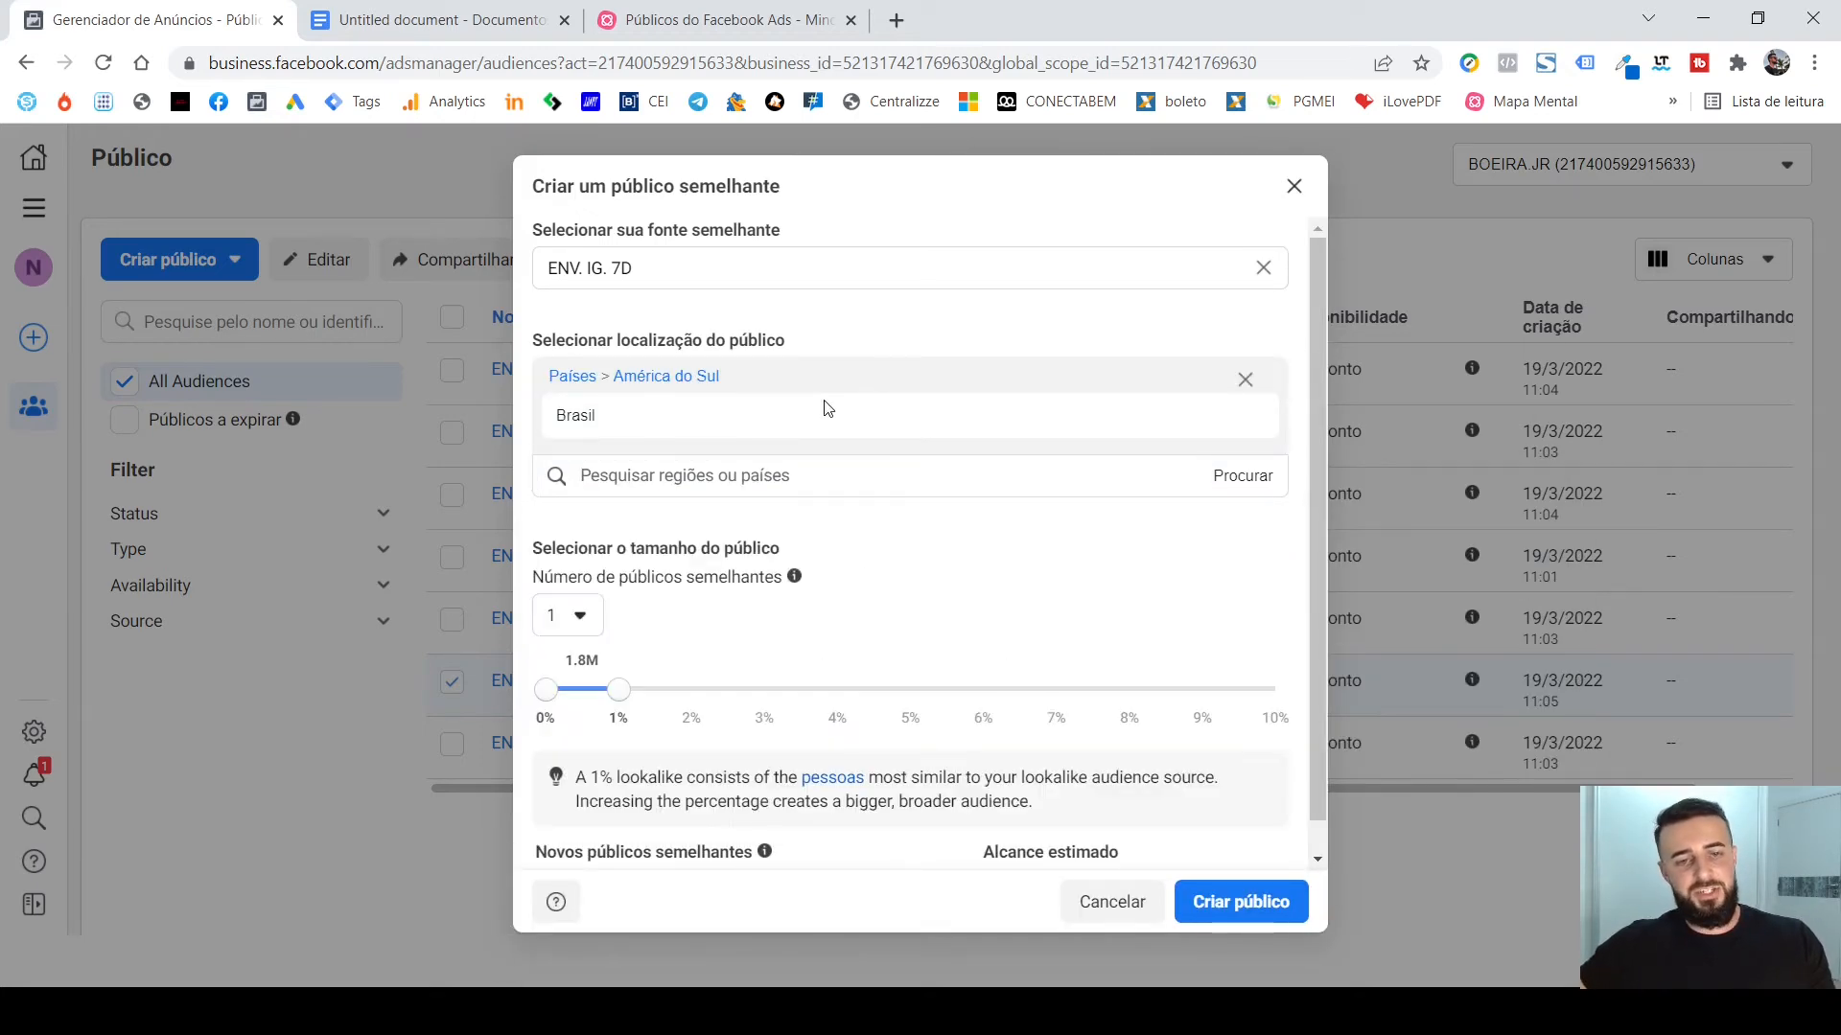
Review the lookalike audience's source, location, percentage range and estimated reach, and the choices for Número de públicos semelhantes.
mouse_move(793, 427)
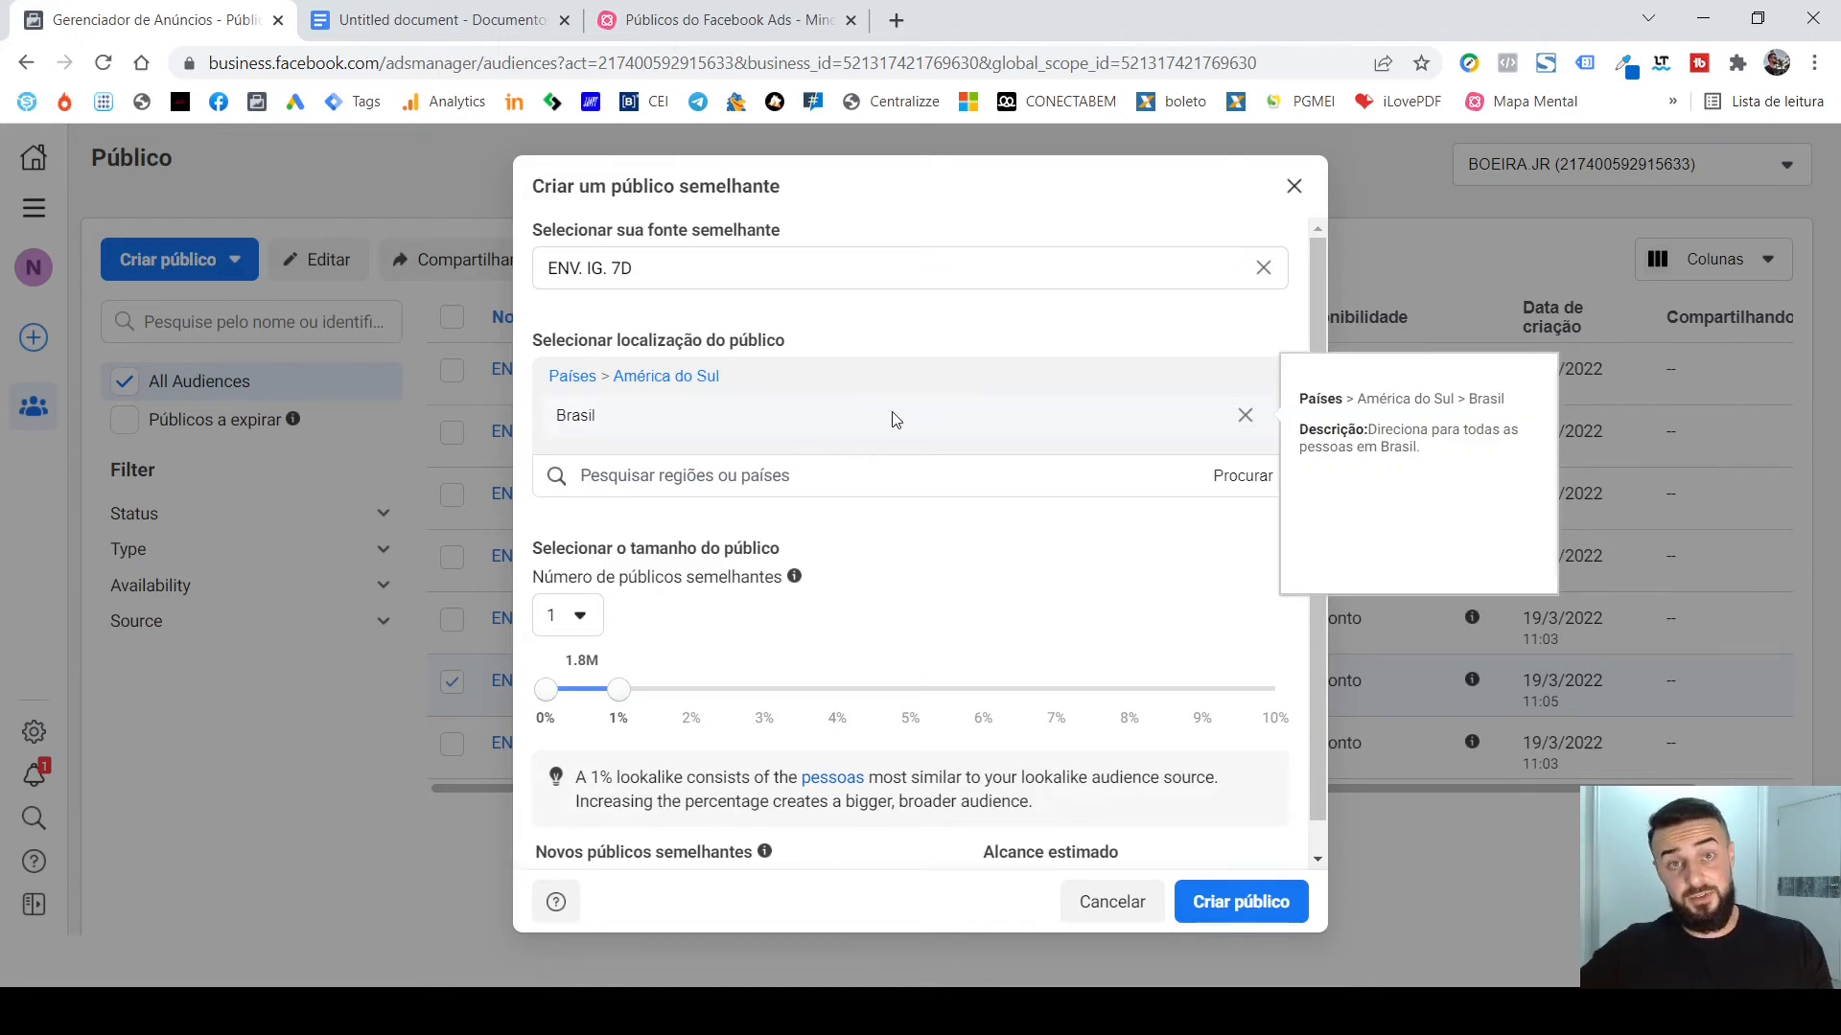
scroll(895, 419, down, 1)
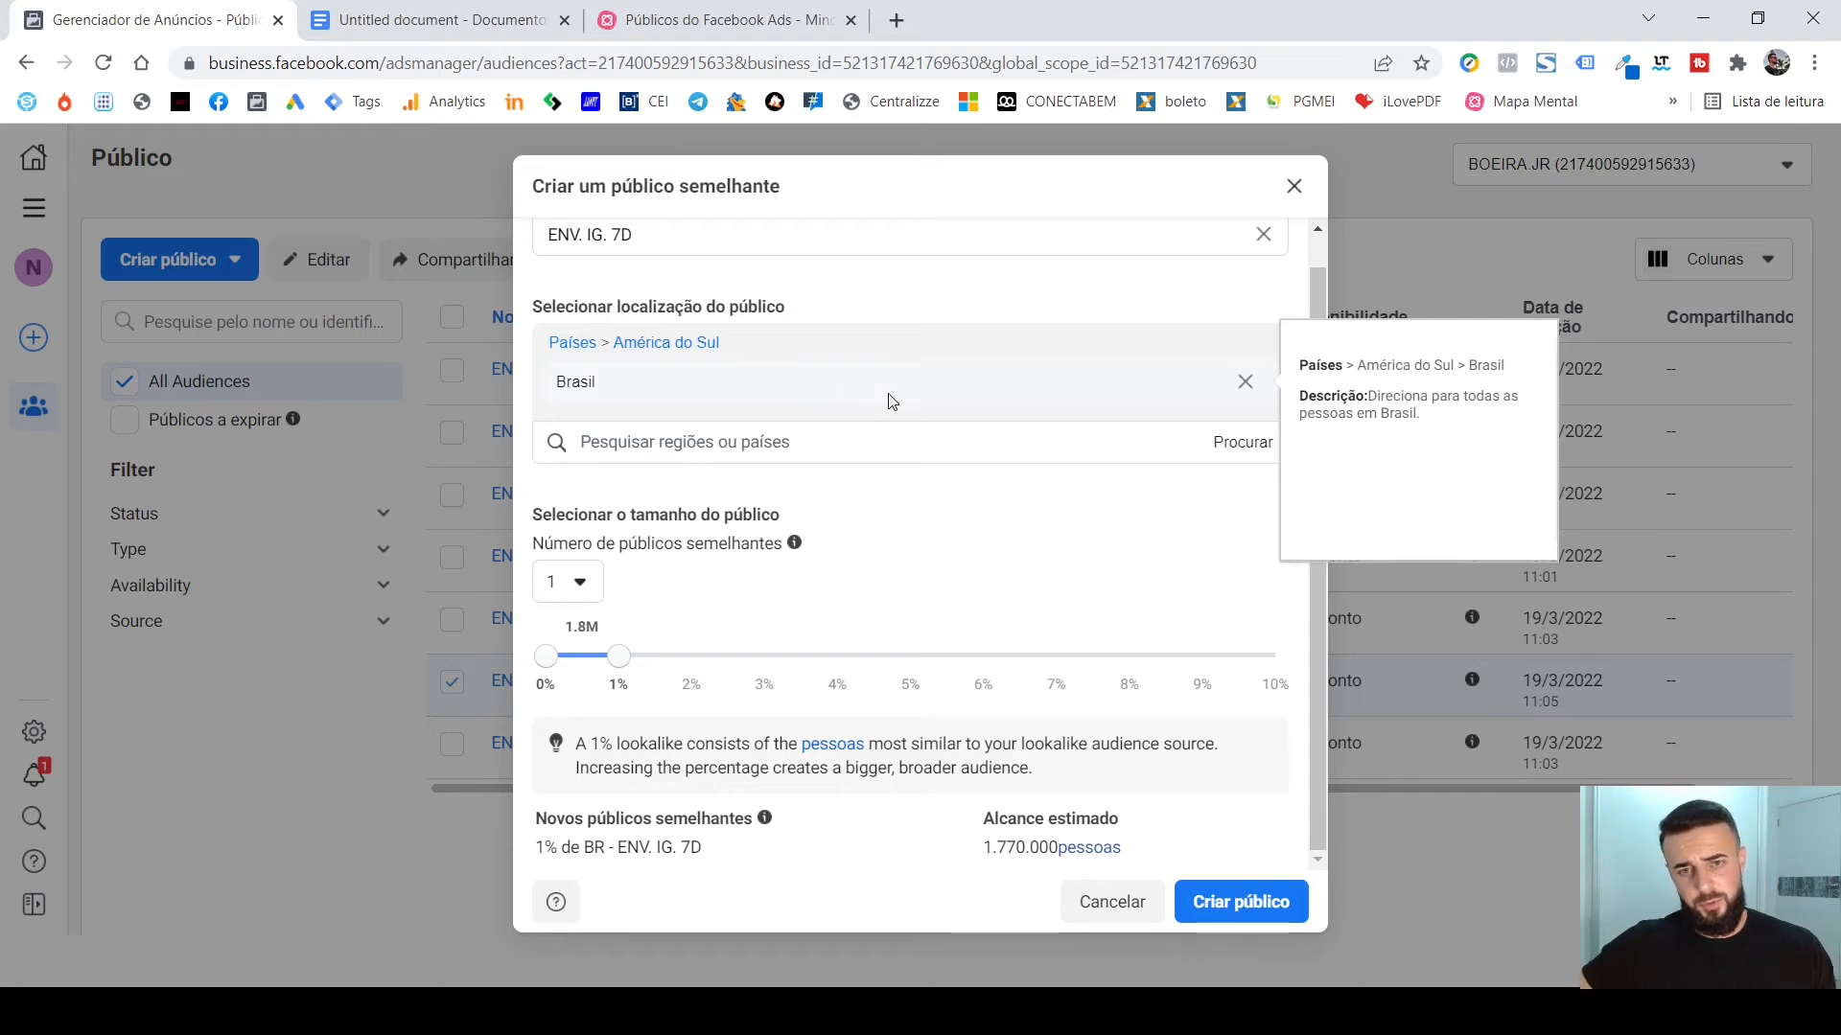
scroll(764, 278, up, 1)
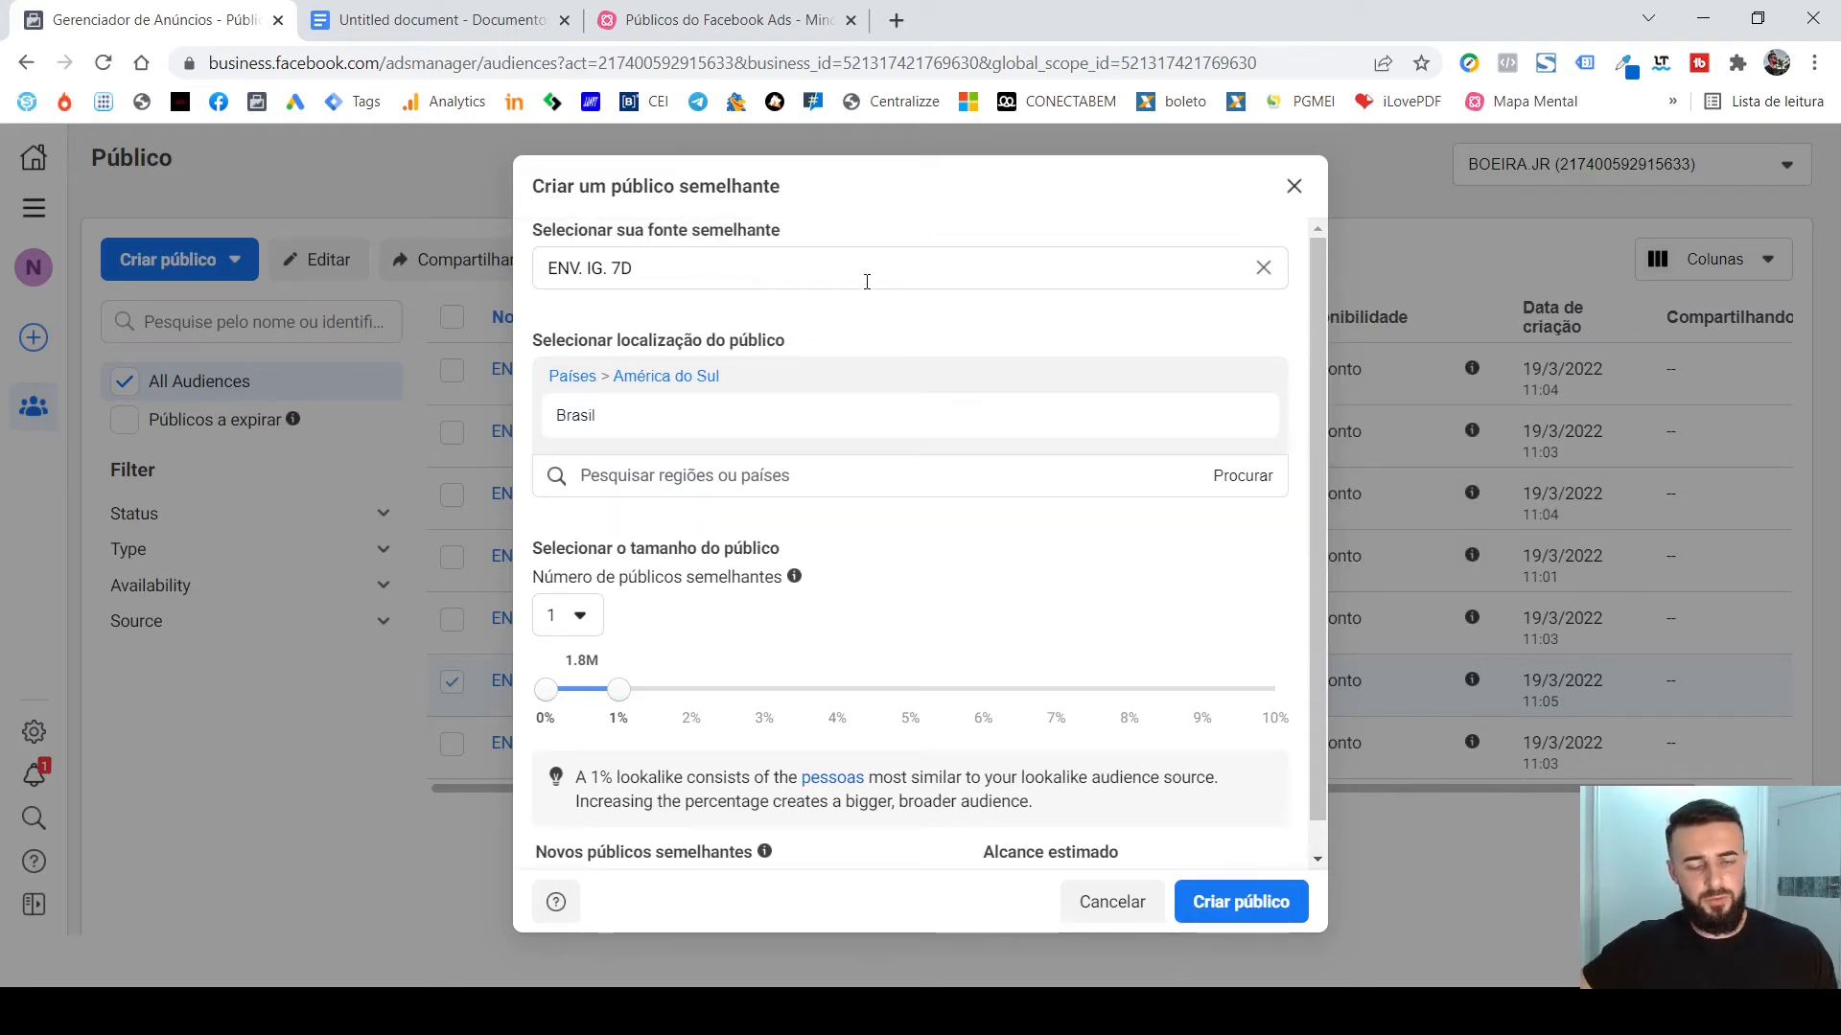
scroll(997, 403, down, 1)
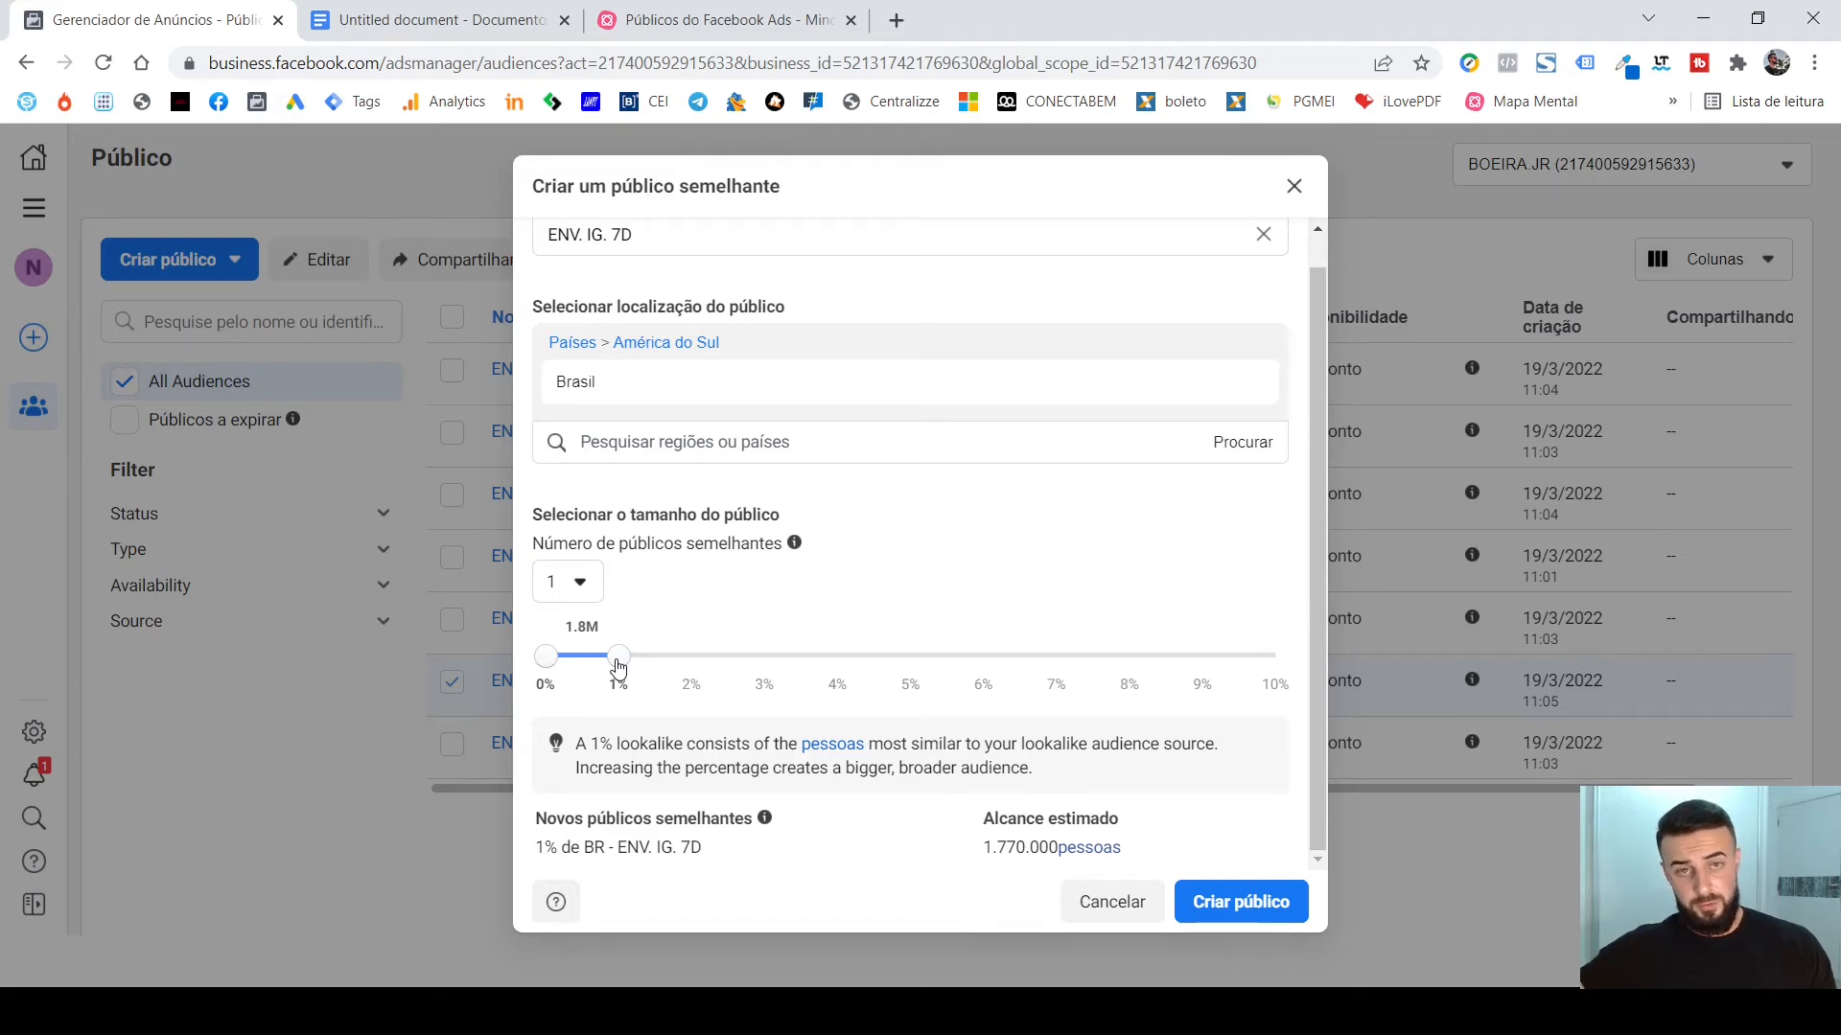
scroll(732, 320, up, 1)
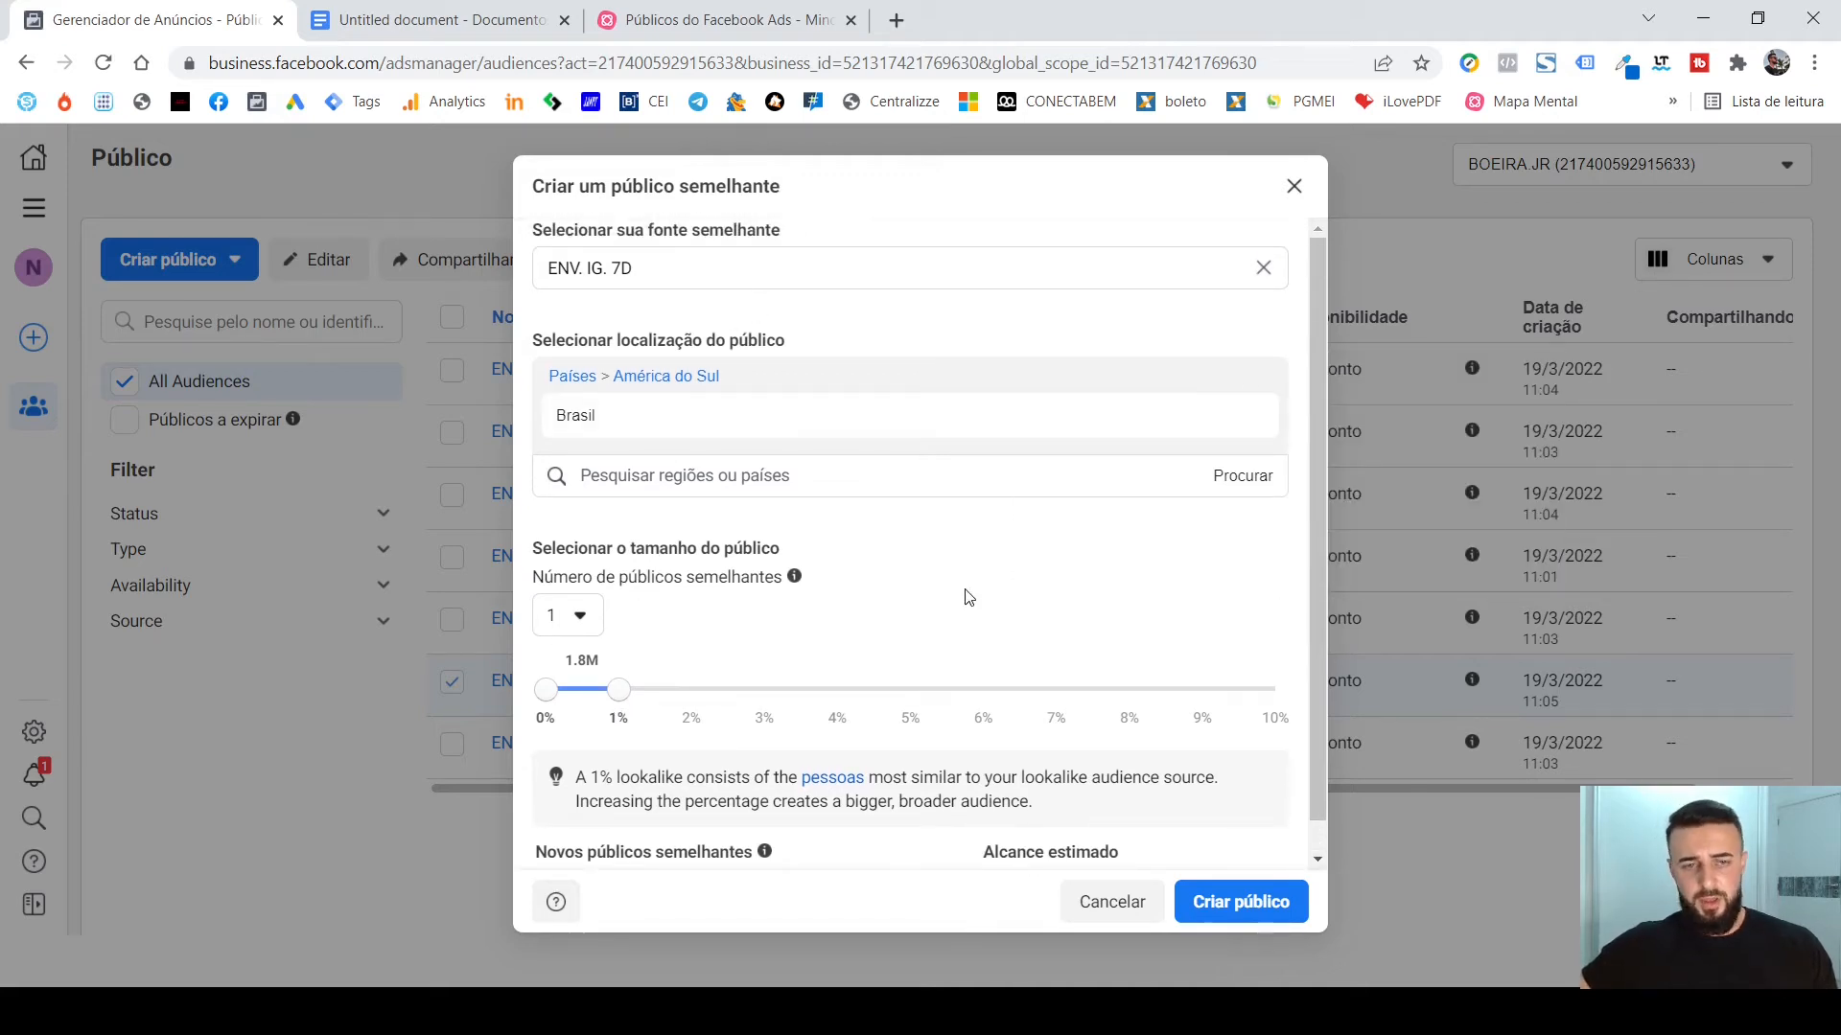
scroll(911, 596, down, 1)
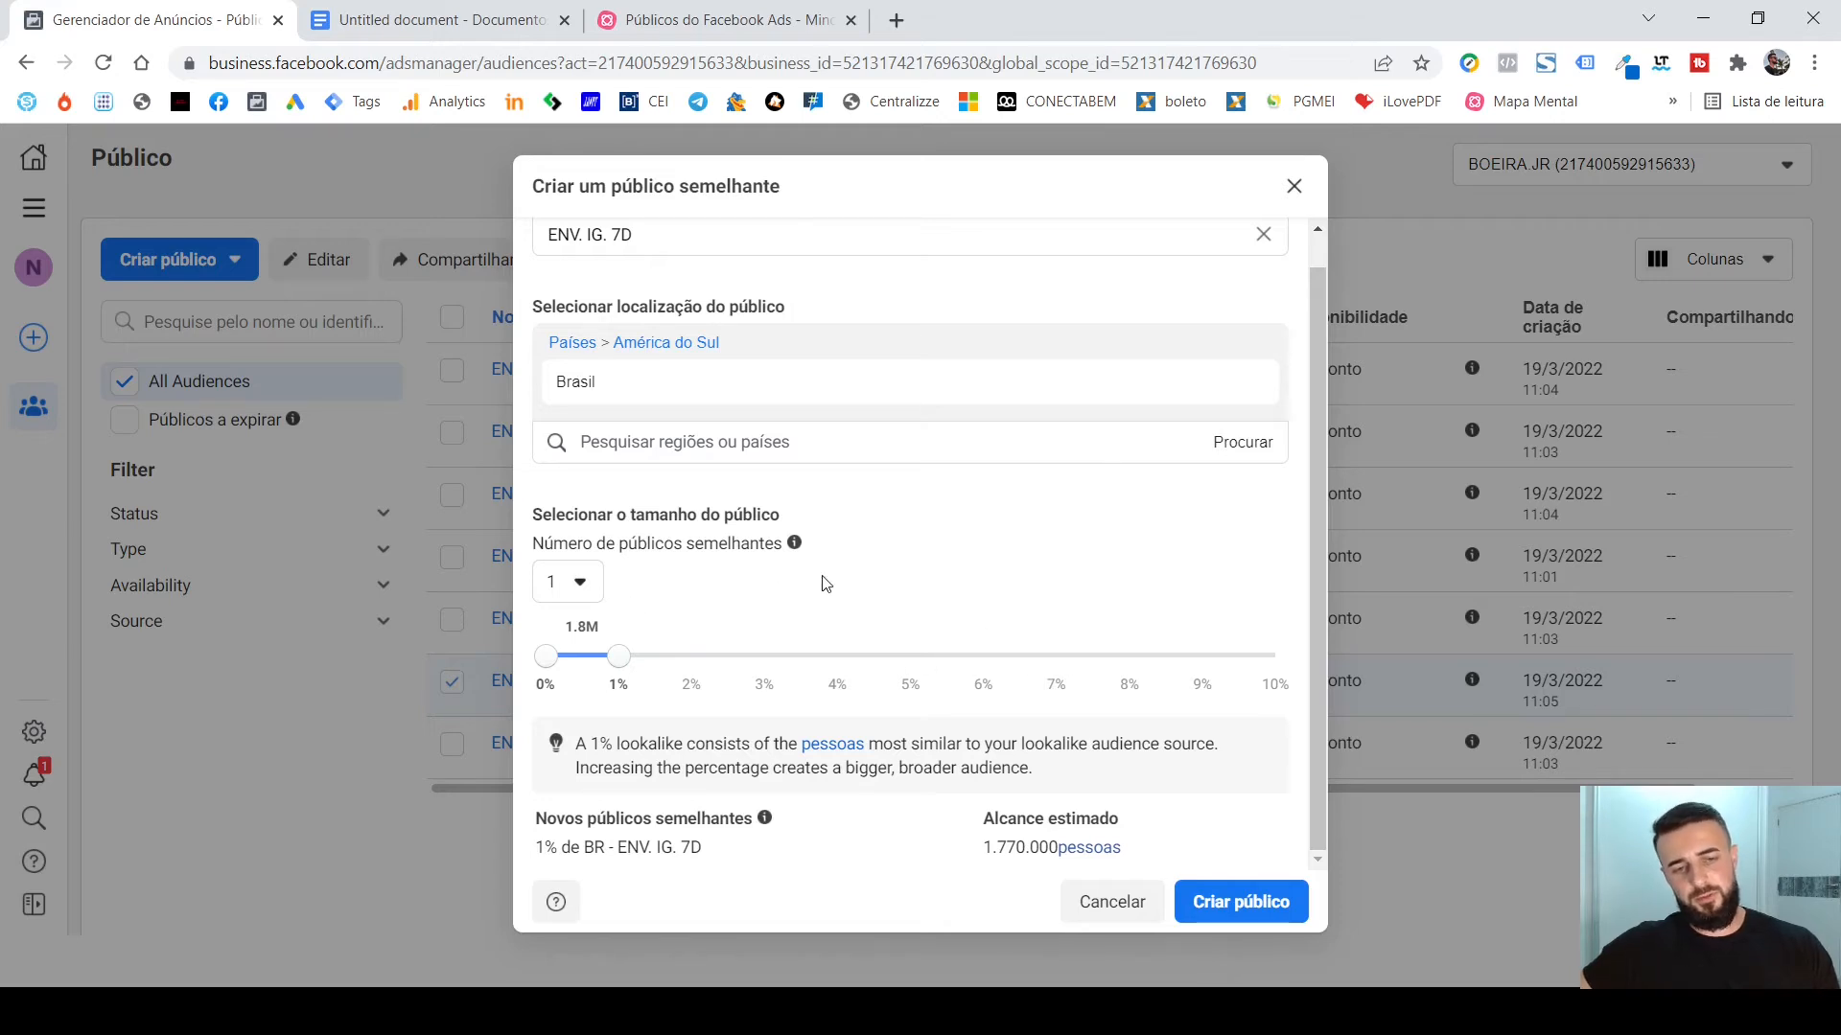
click(596, 597)
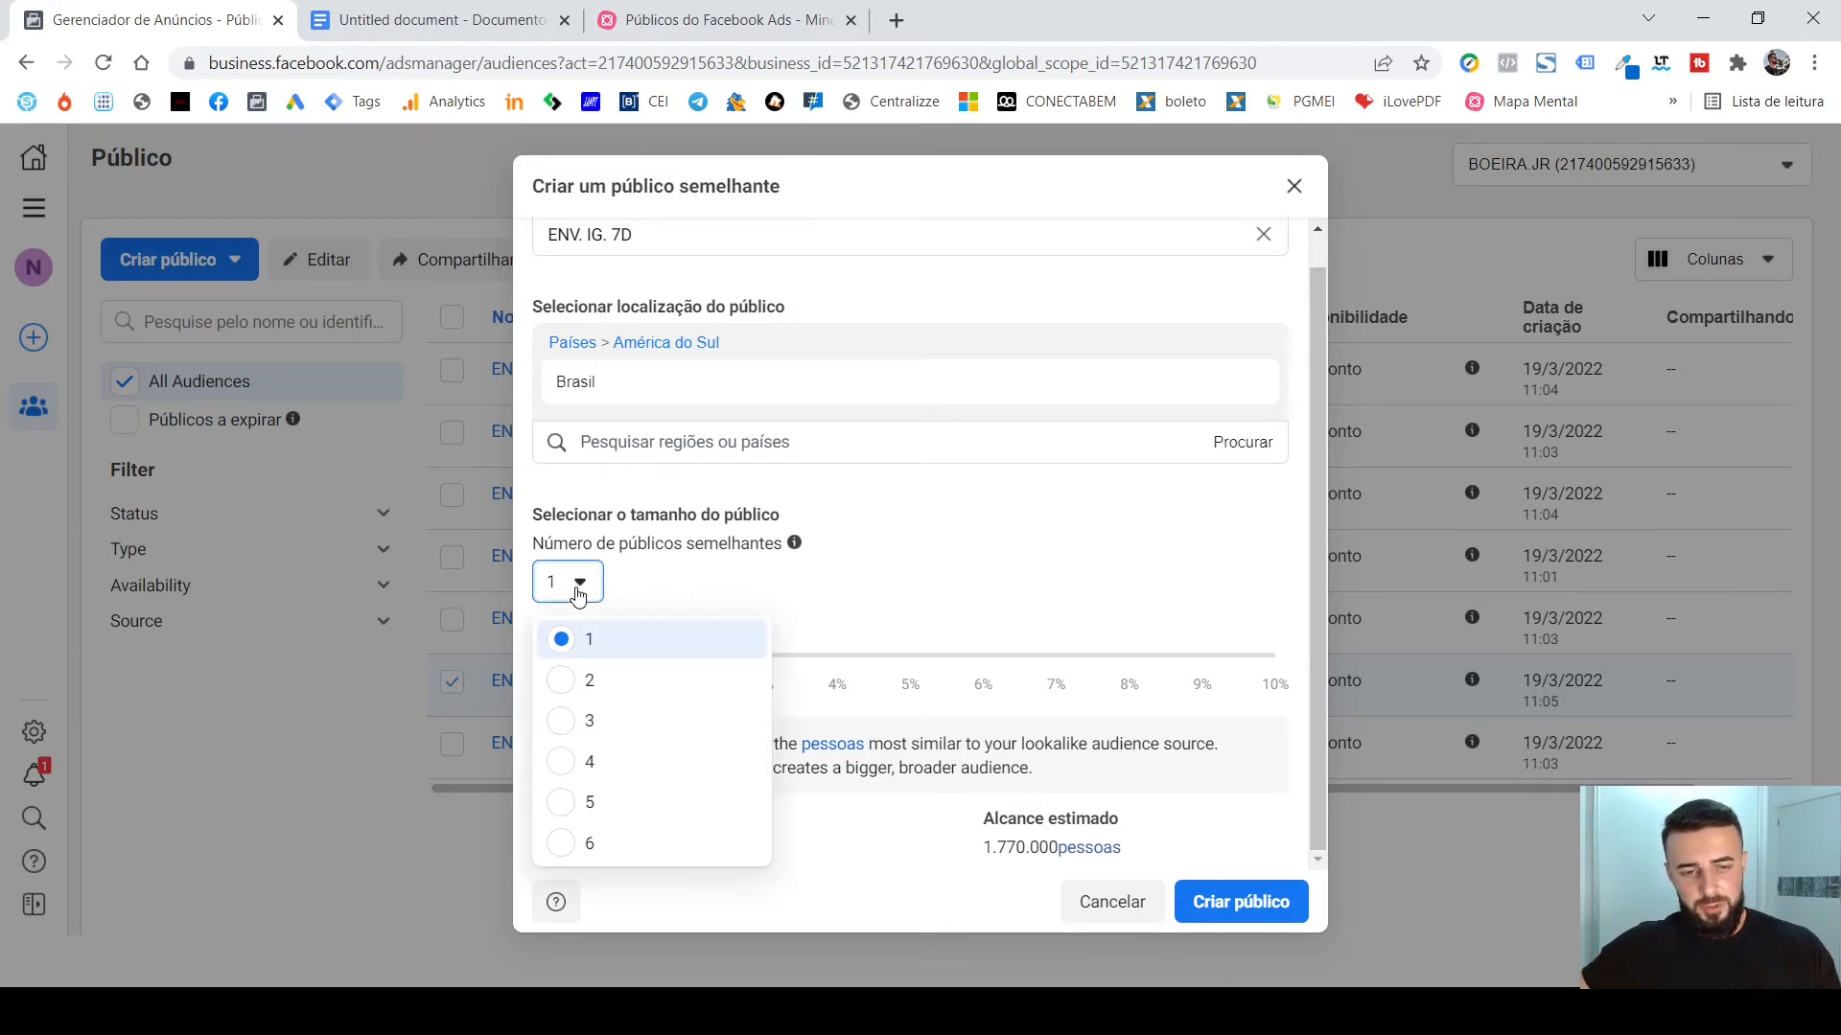
click(688, 589)
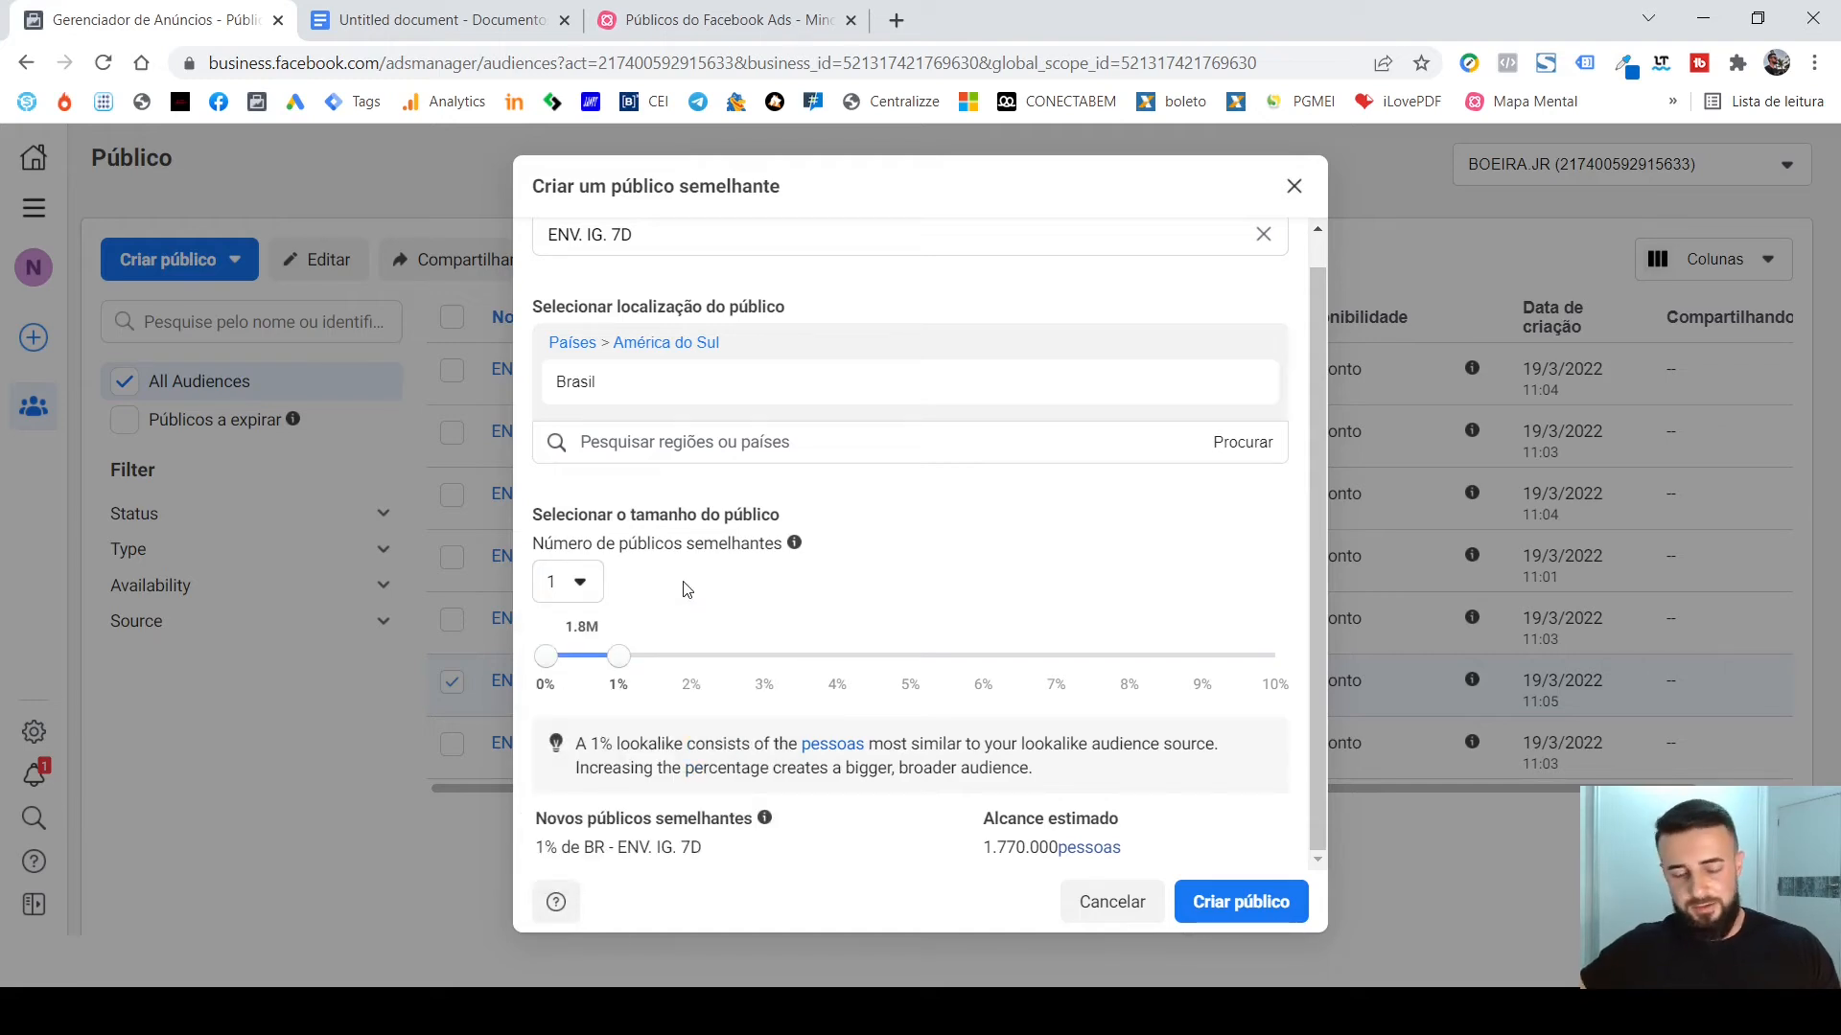
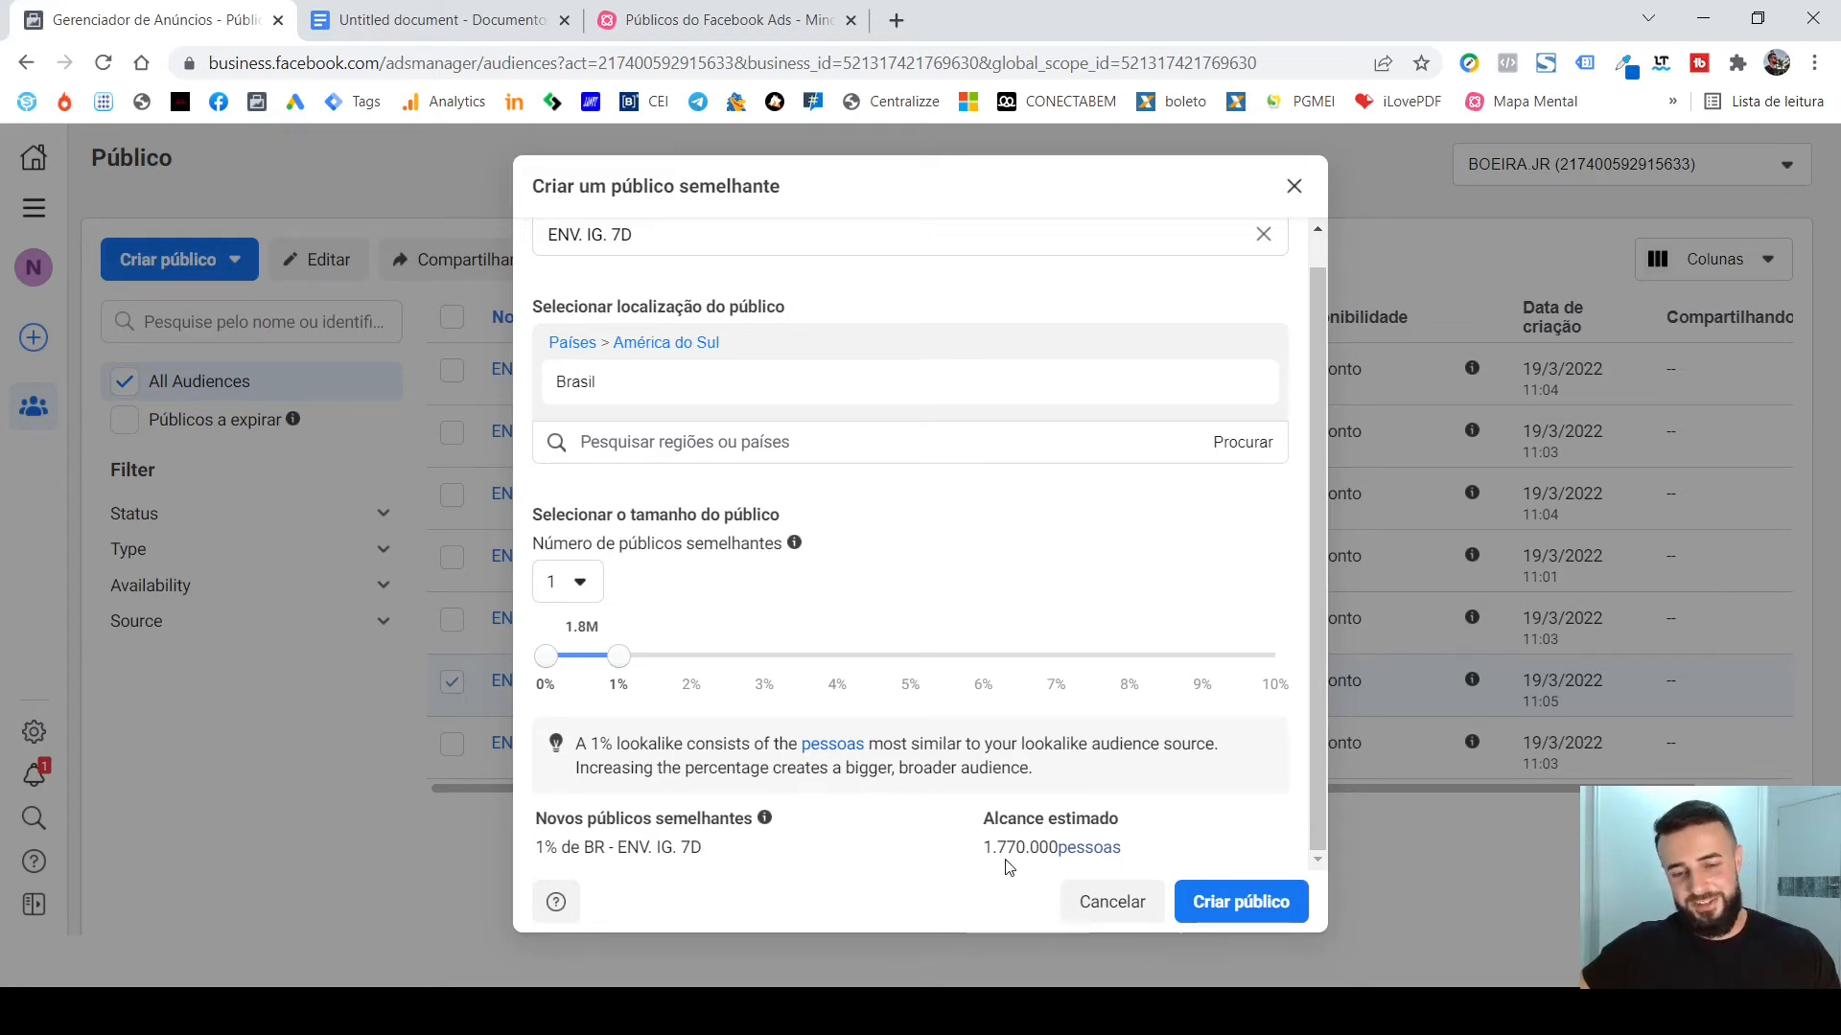
Create the 1% Brasil lookalike audience based on "ENV. IG. 7D" and check its details in the audience list.
click(1259, 911)
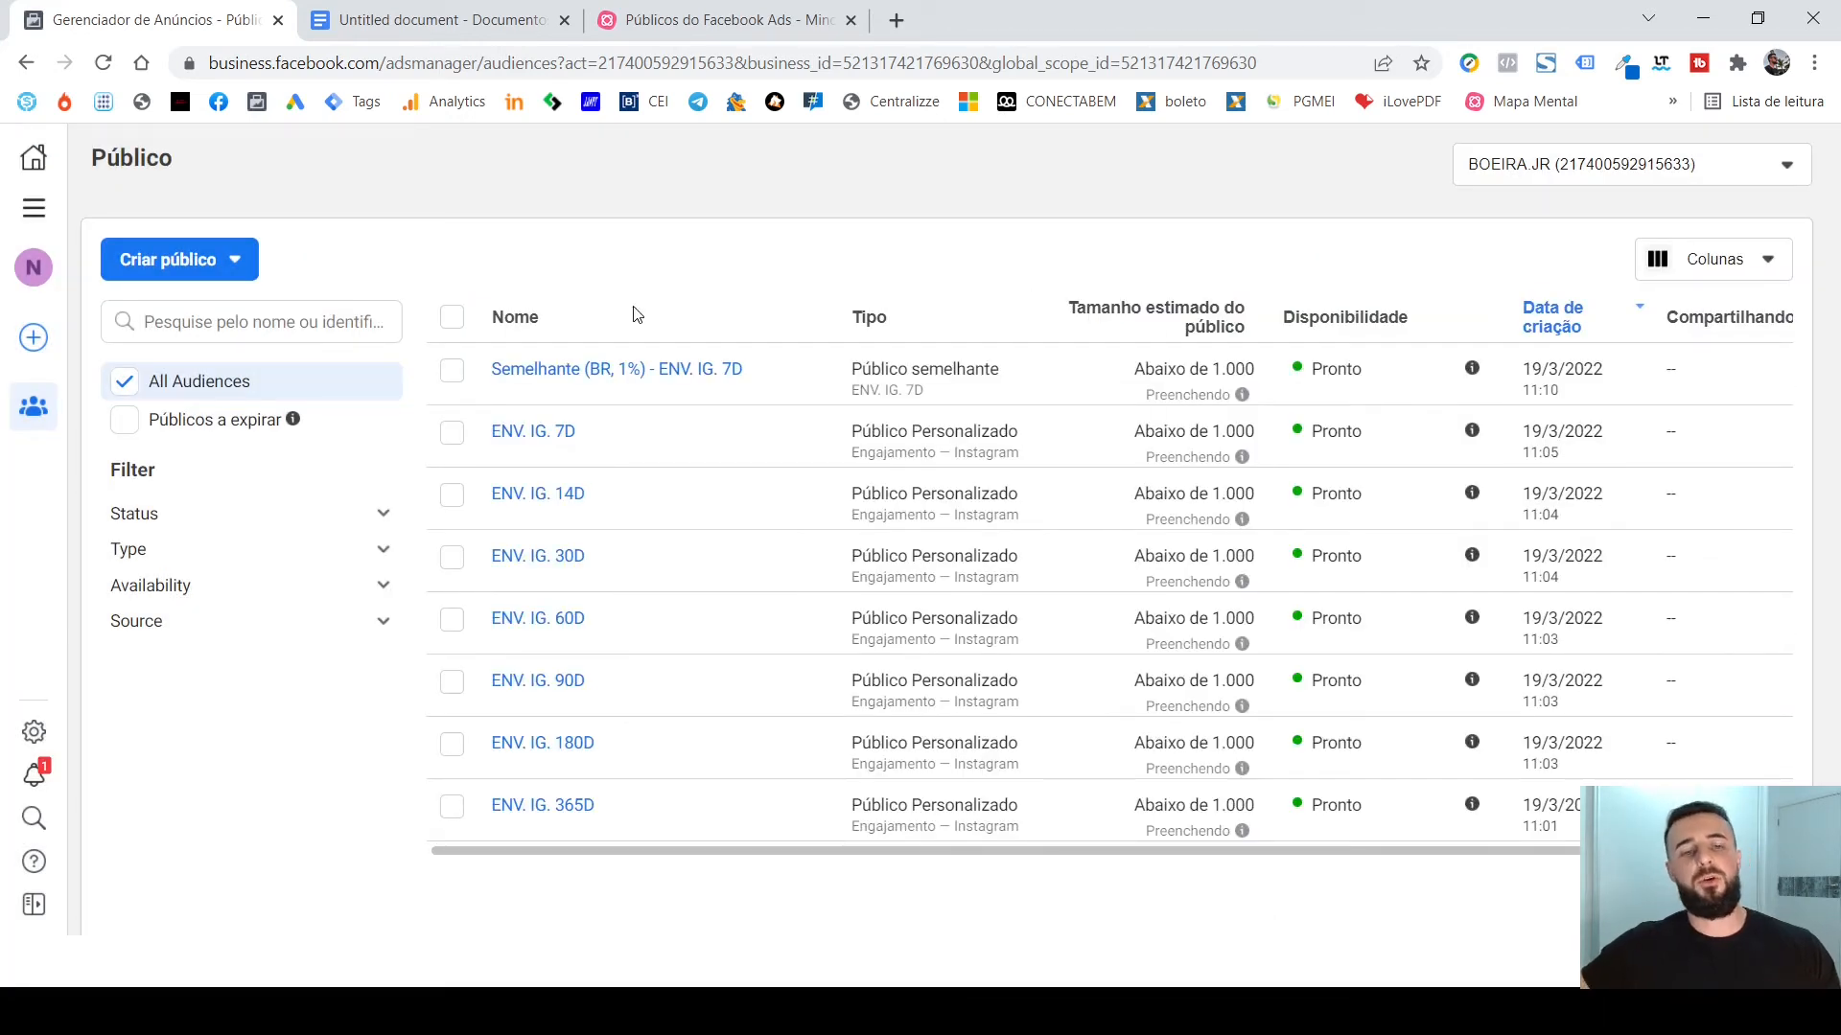
mouse_move(559, 386)
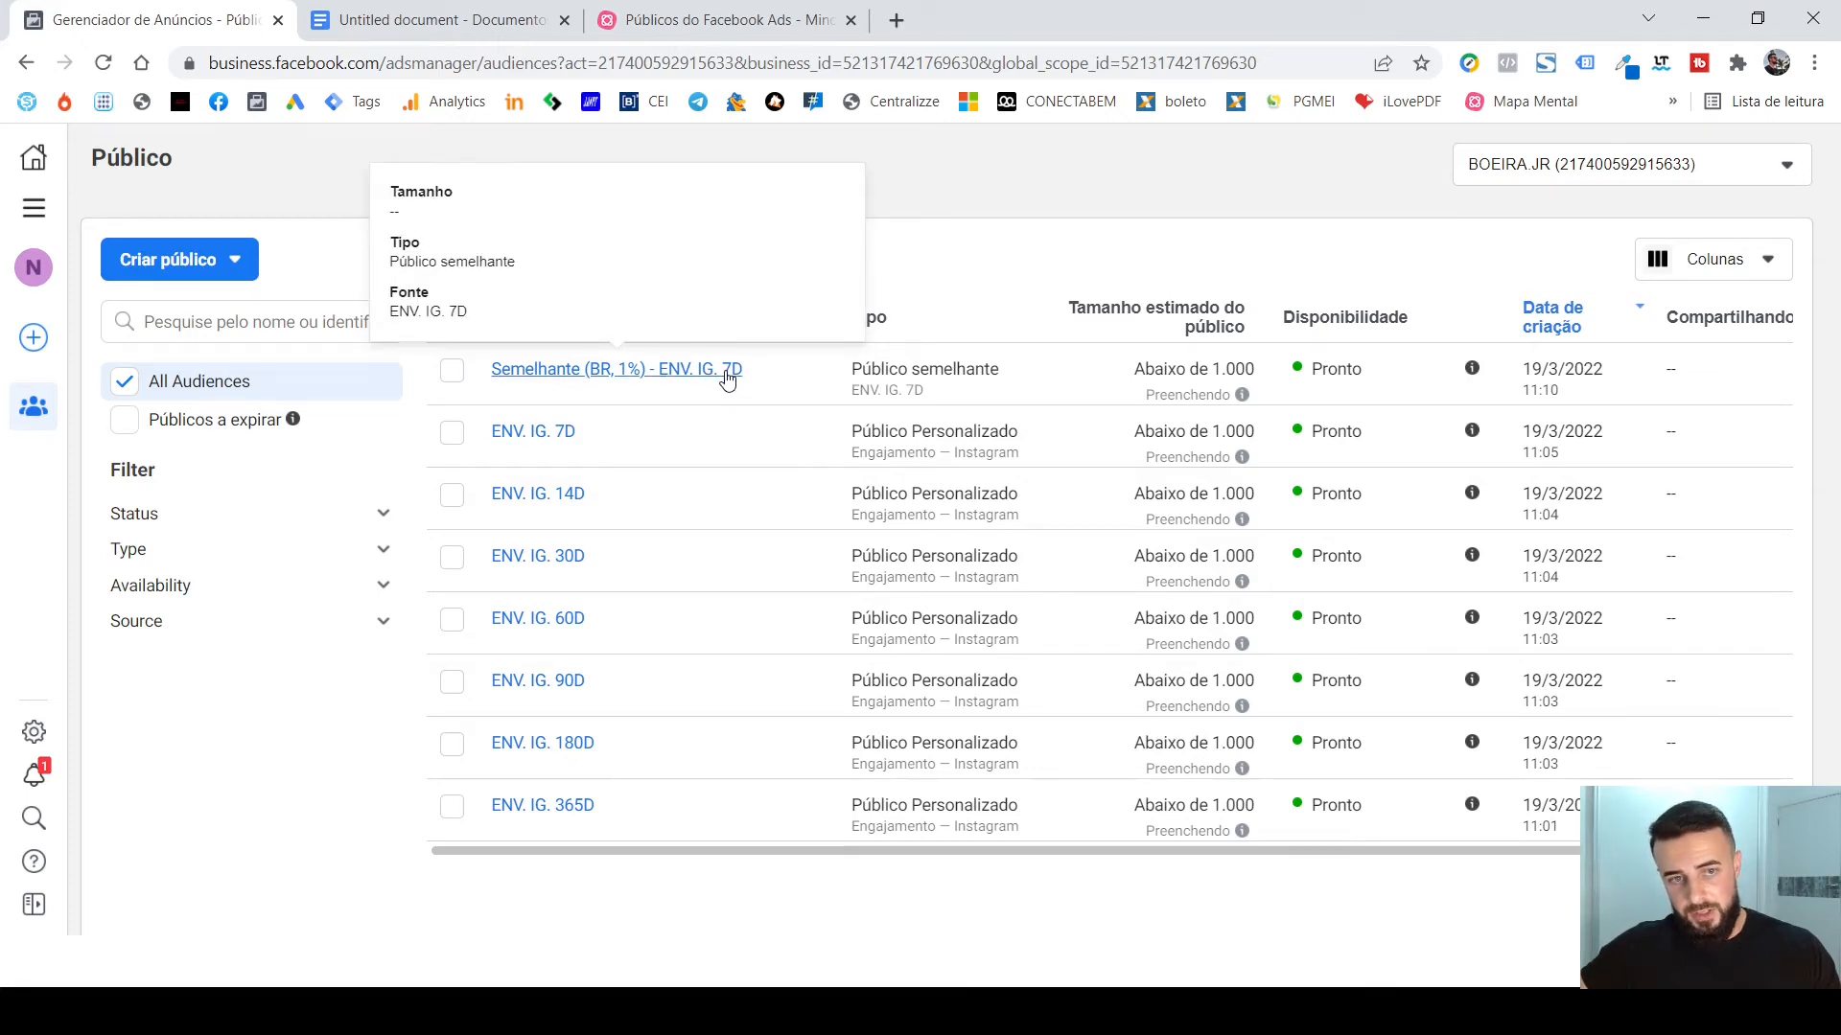
Start a new custom audience (Público Personalizado) with Site as its source and check the explanation of the Retenção setting.
click(228, 264)
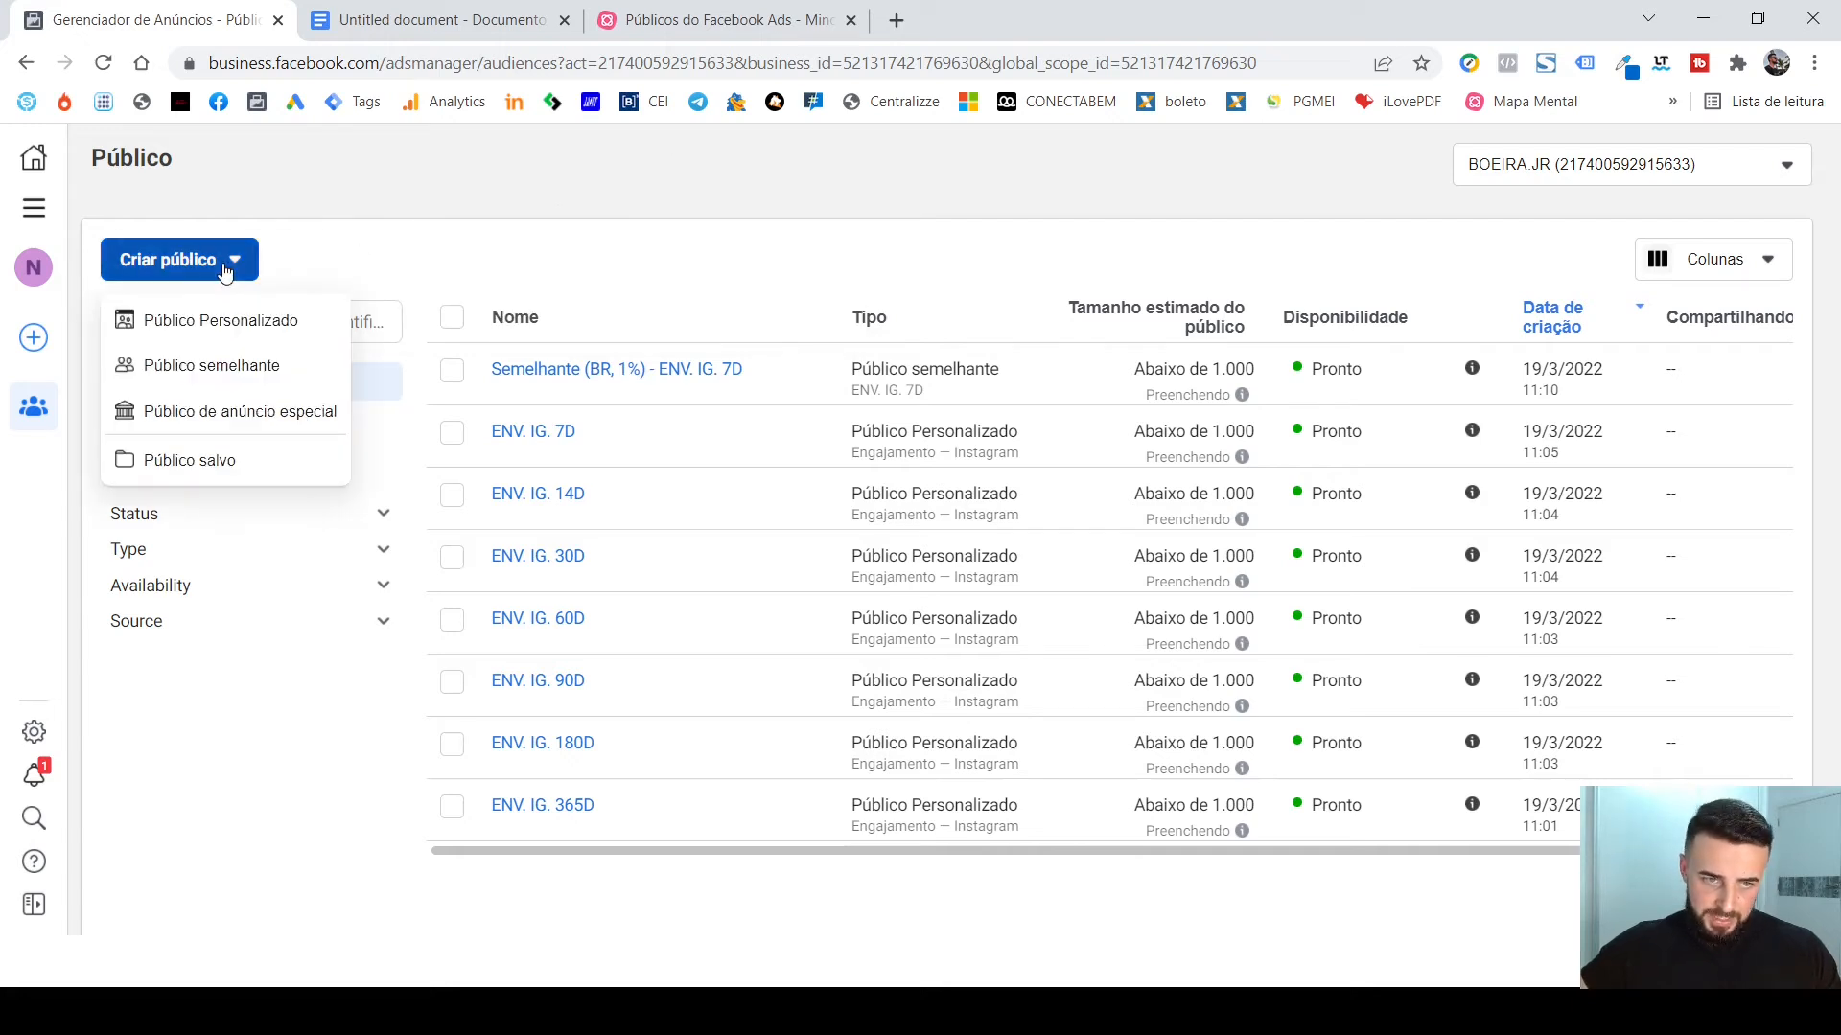
click(237, 324)
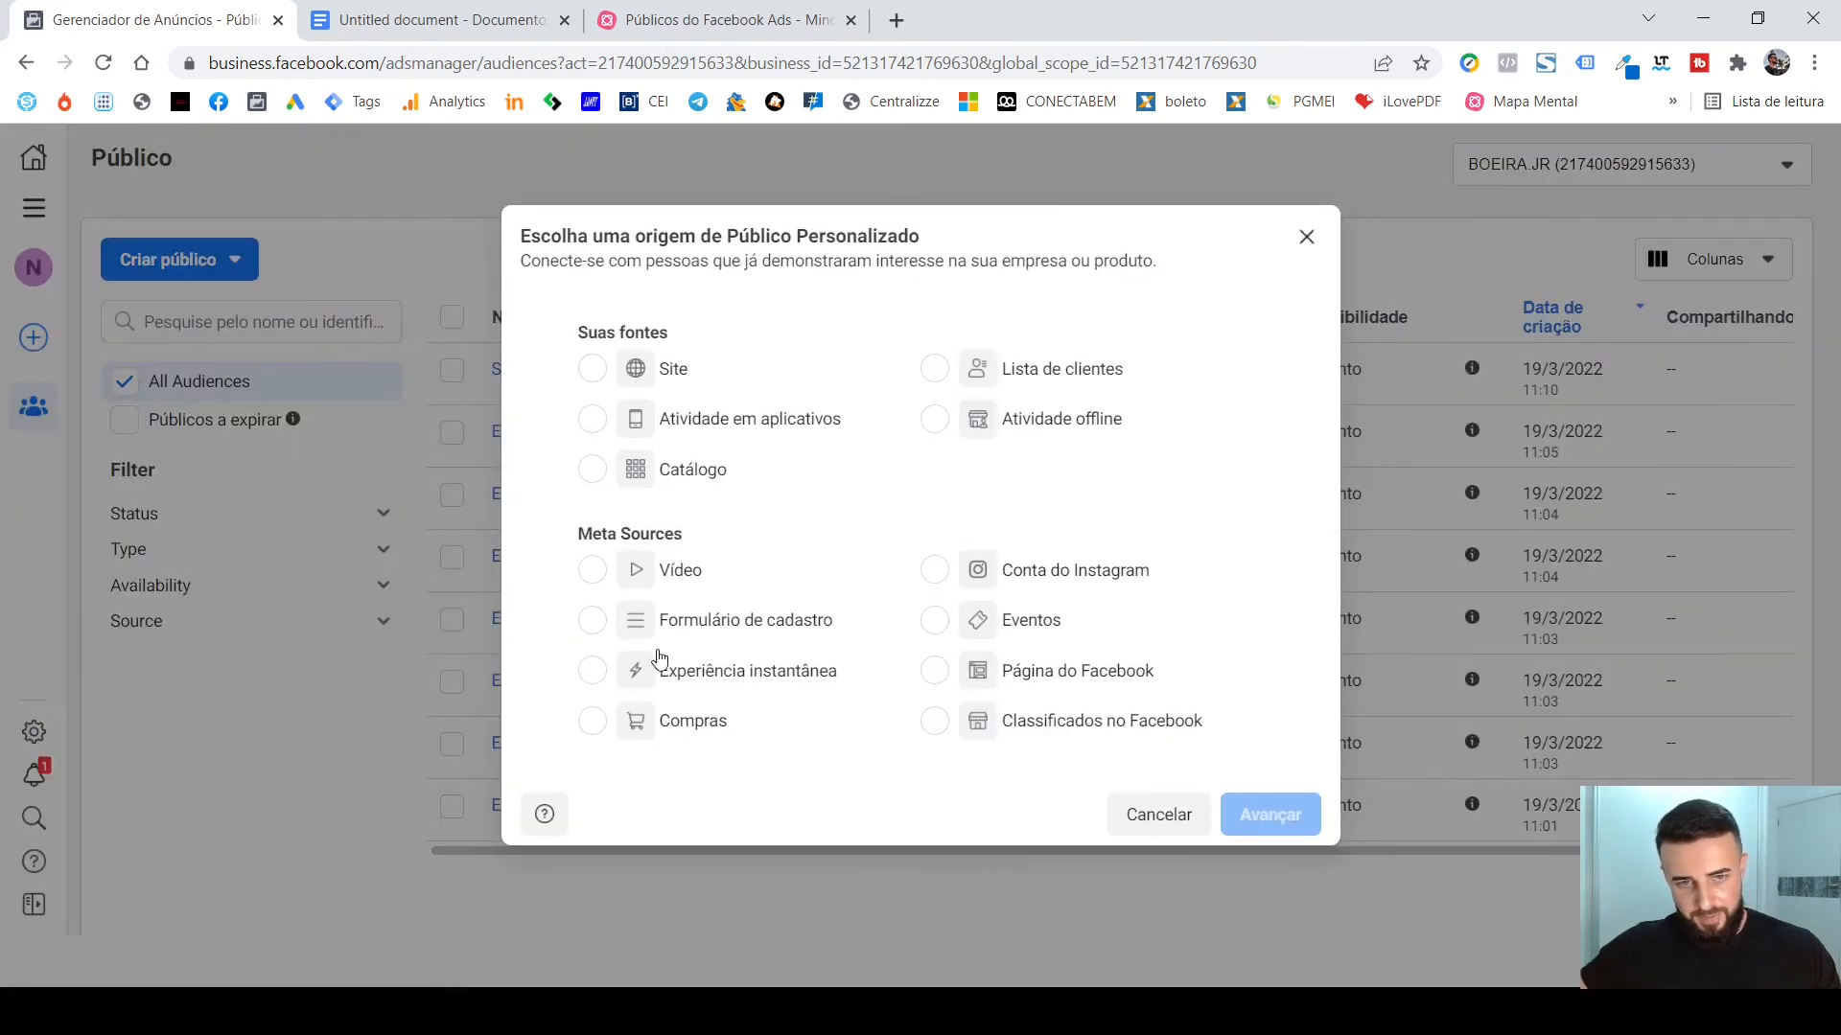
click(593, 369)
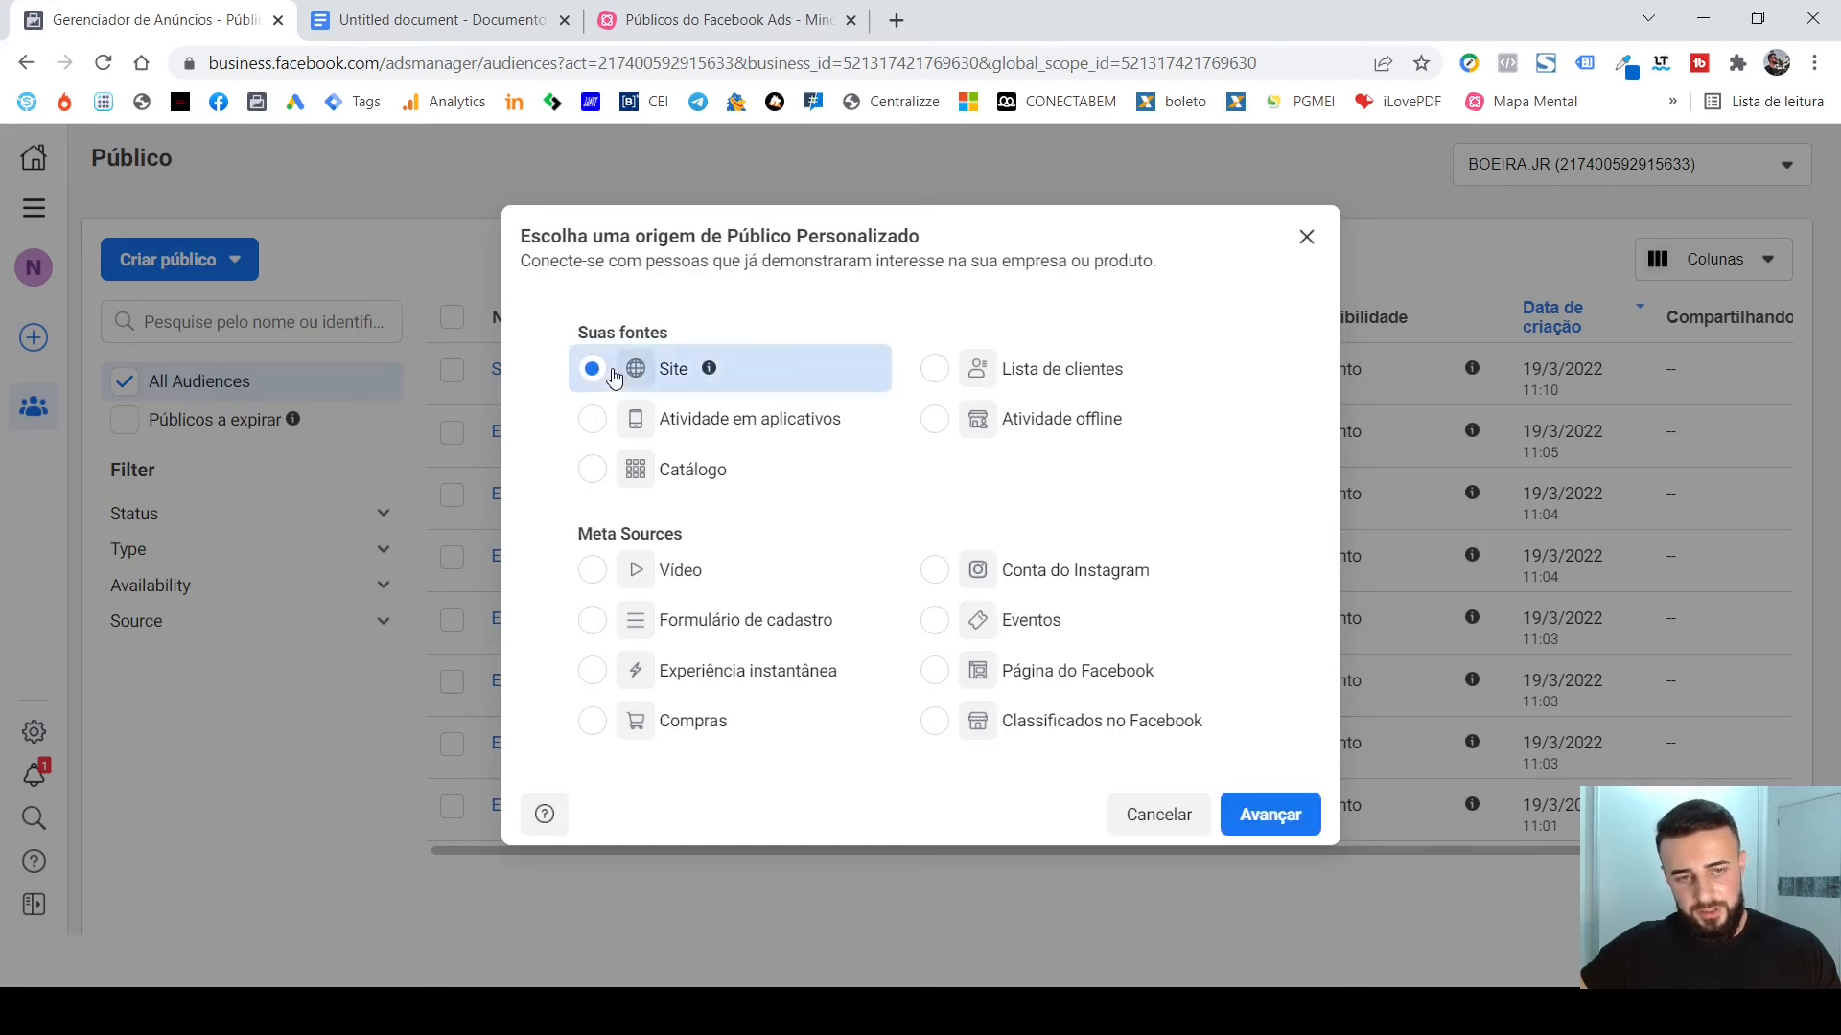
click(1267, 817)
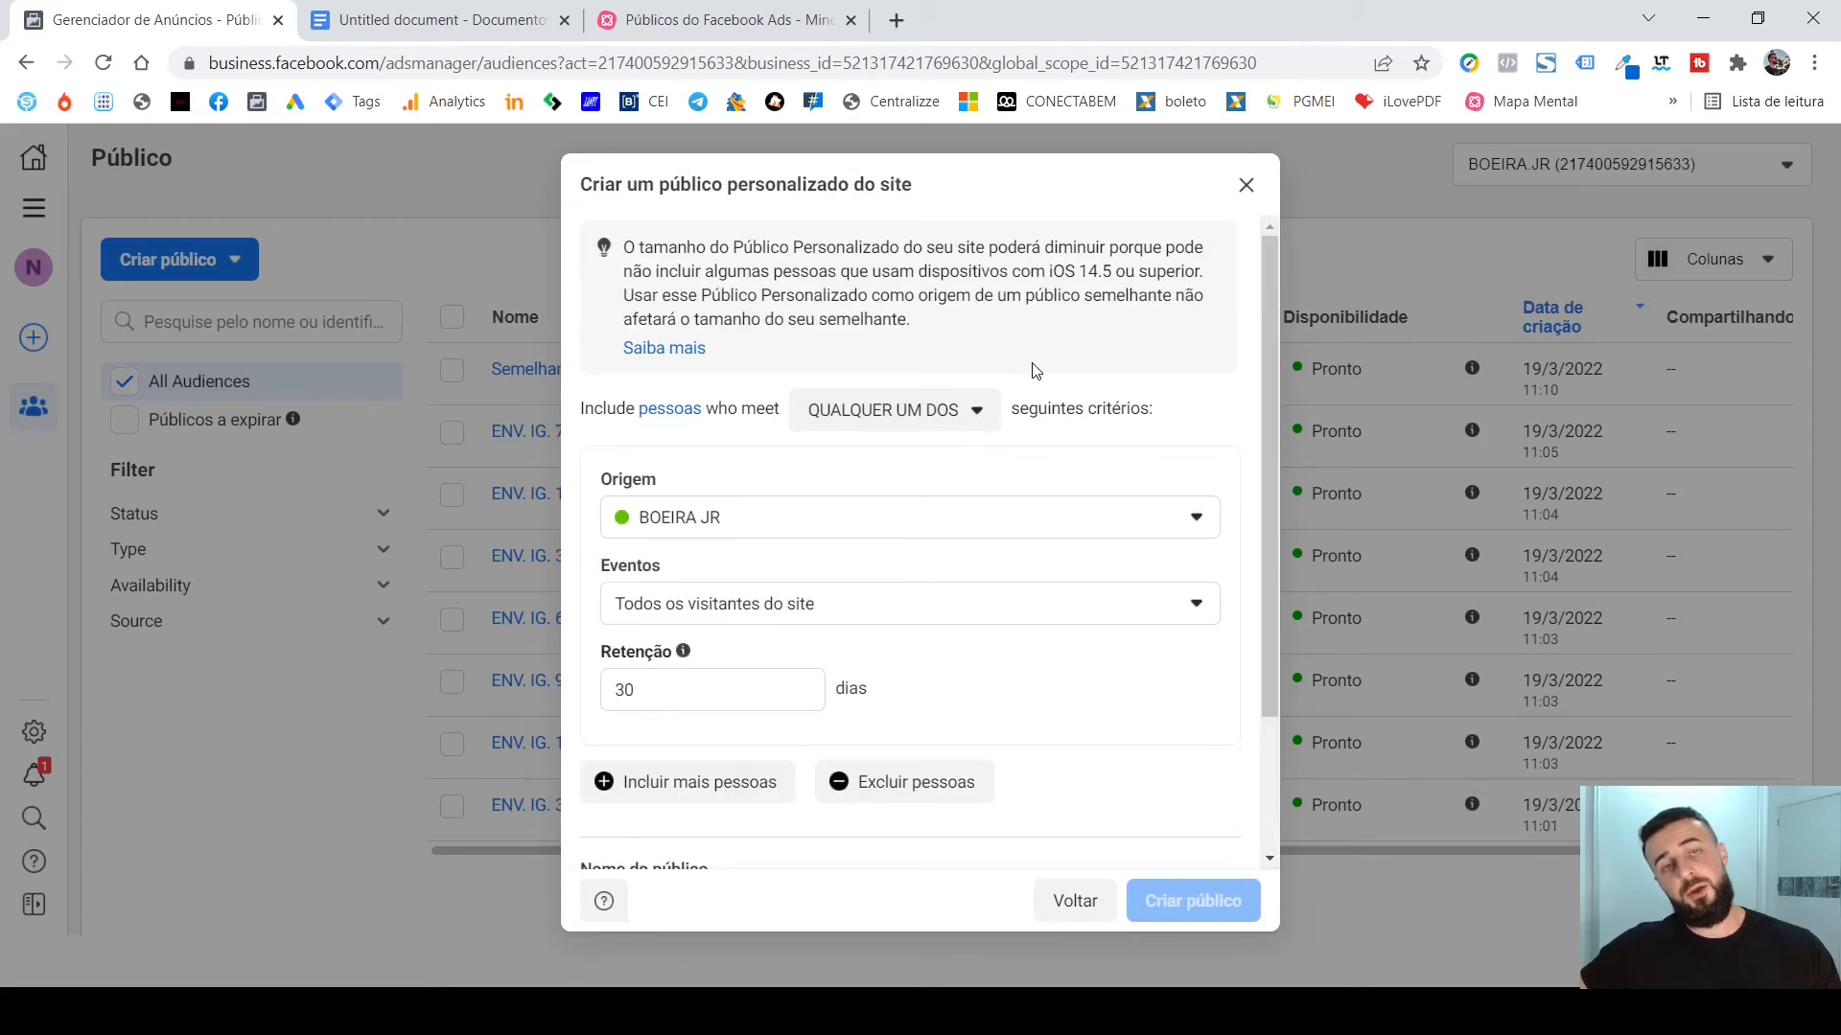
scroll(1073, 350, down, 1)
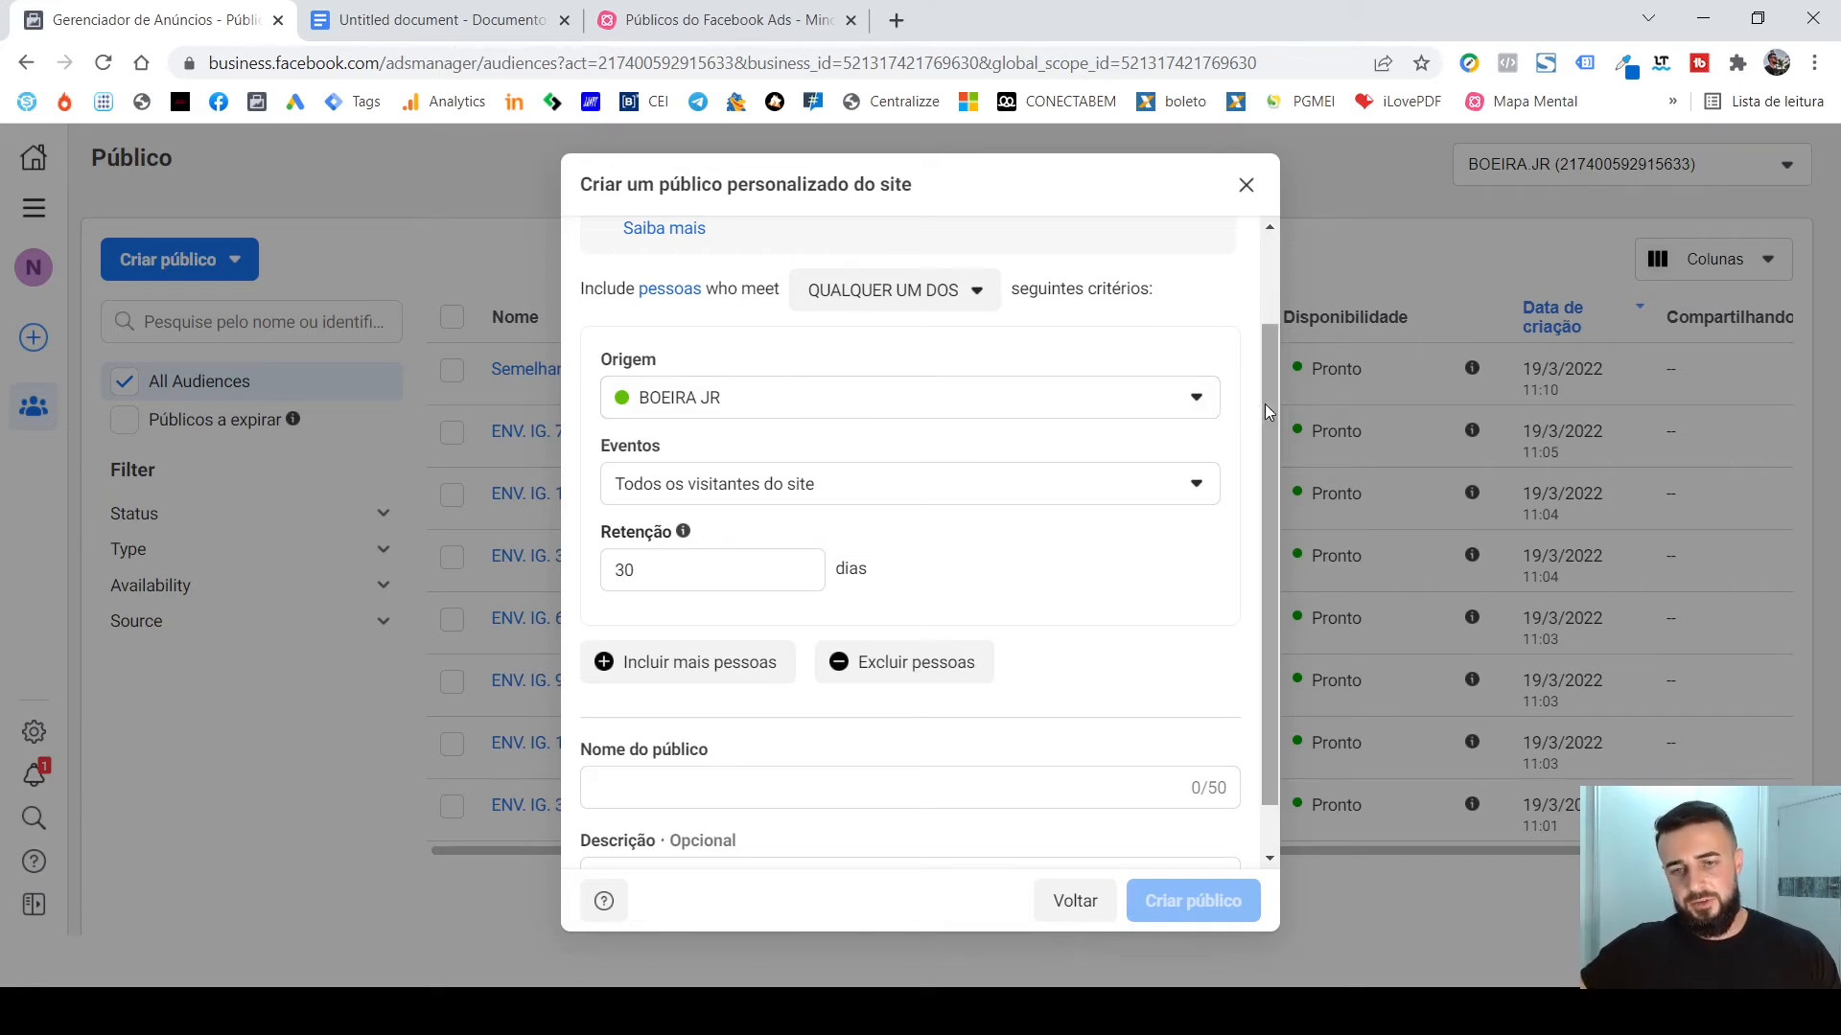
mouse_move(1265, 404)
mouse_down()
mouse_move(1274, 430)
mouse_move(1280, 395)
mouse_up()
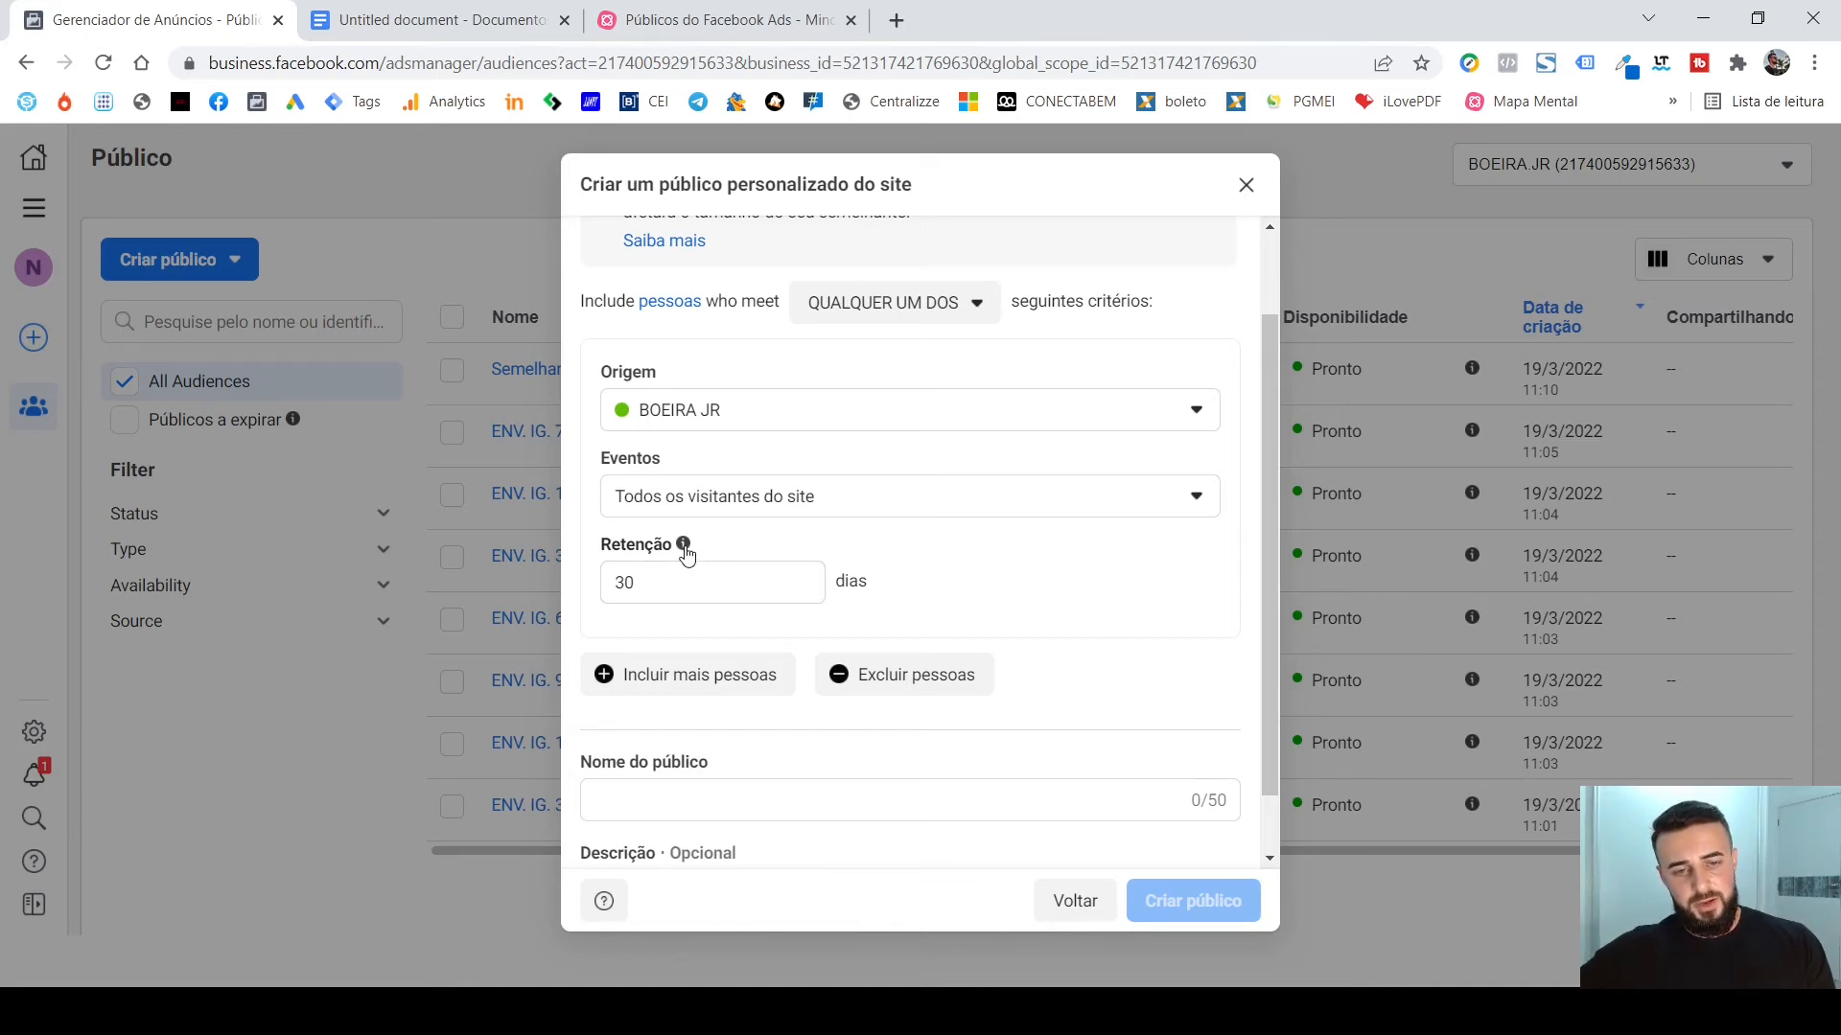
mouse_move(686, 553)
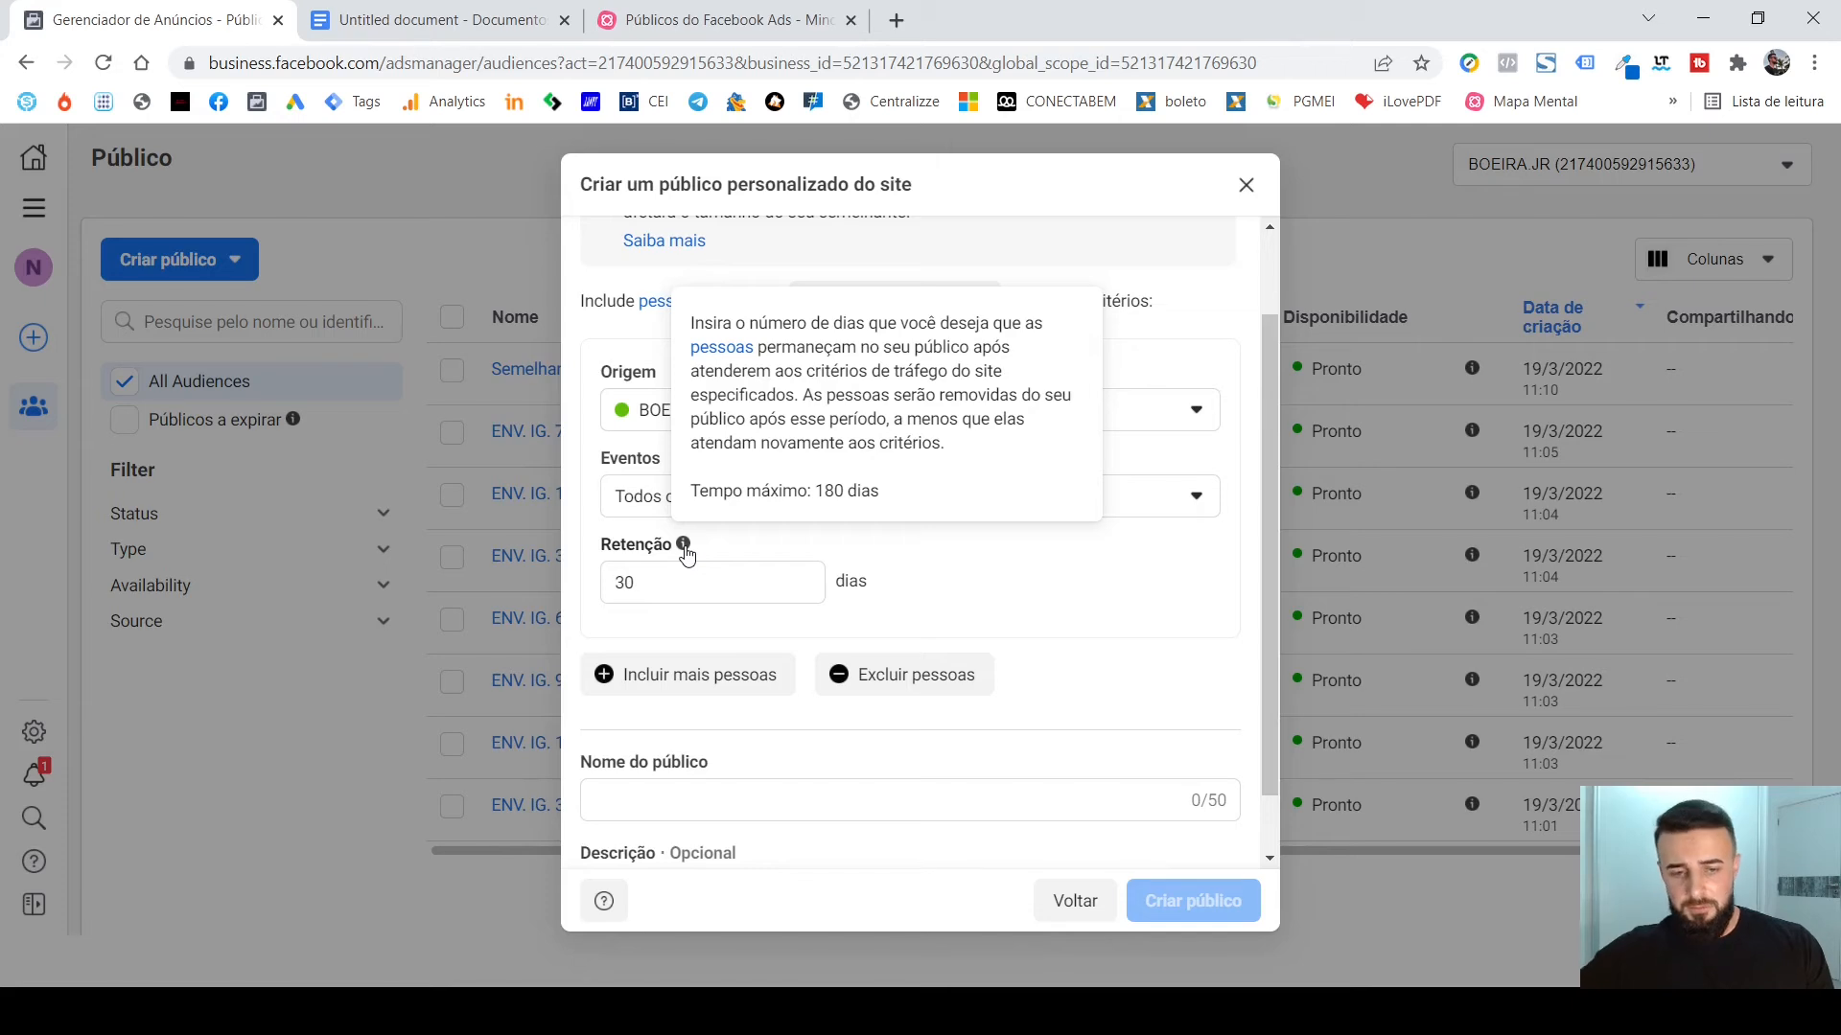
Try limiting the audience to Pessoas que visitaram páginas da web específicas, with a URL that contains "OBRIGADO".
click(976, 499)
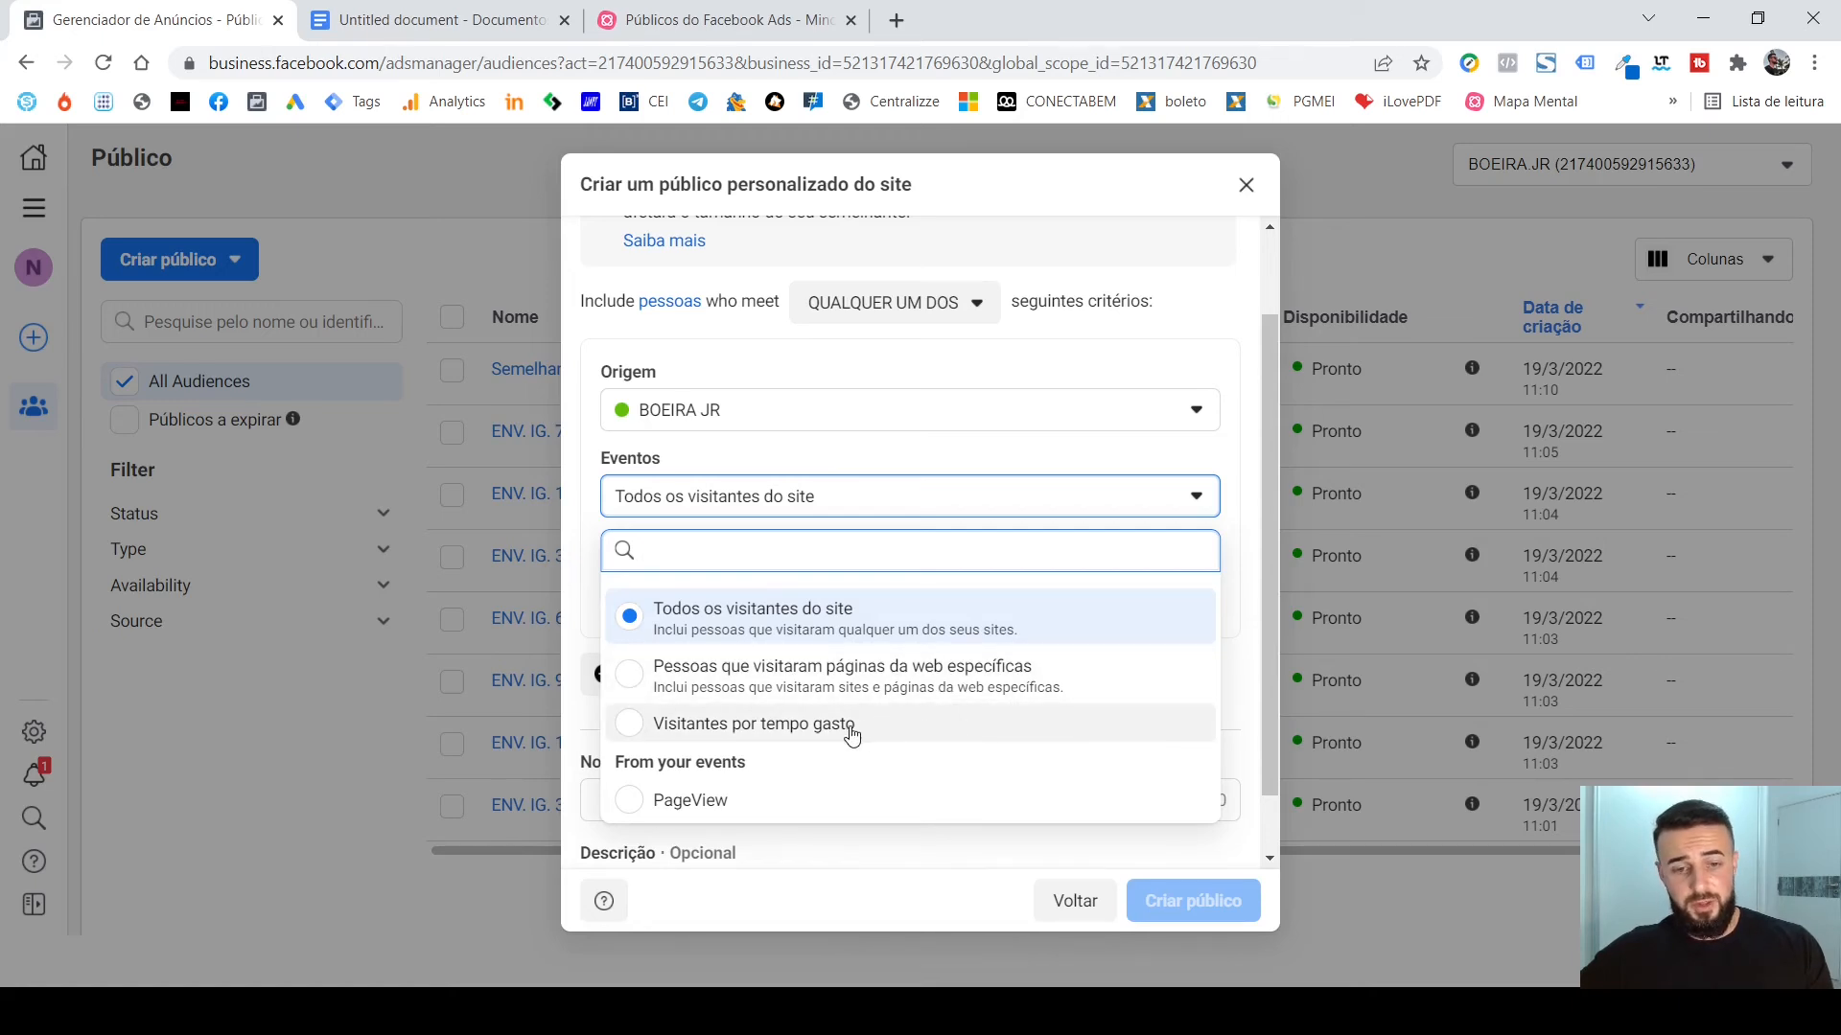
click(989, 683)
scroll(987, 537, down, 3)
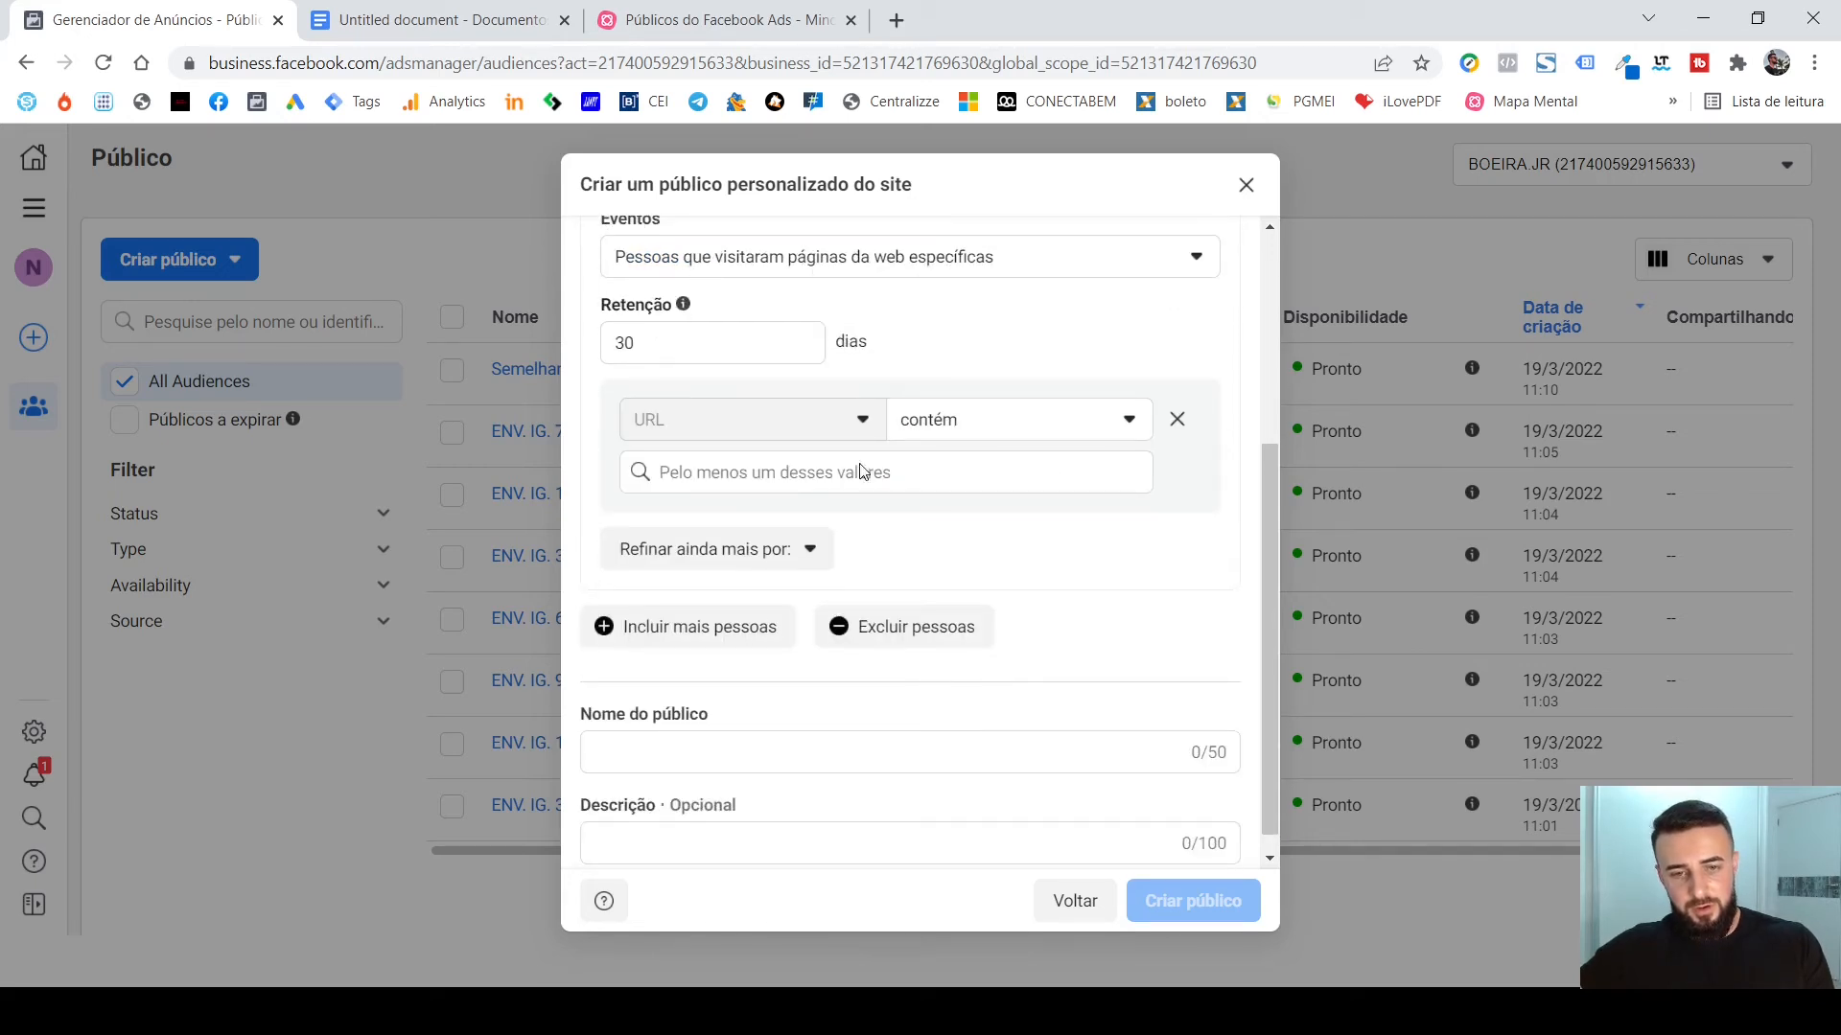
click(961, 434)
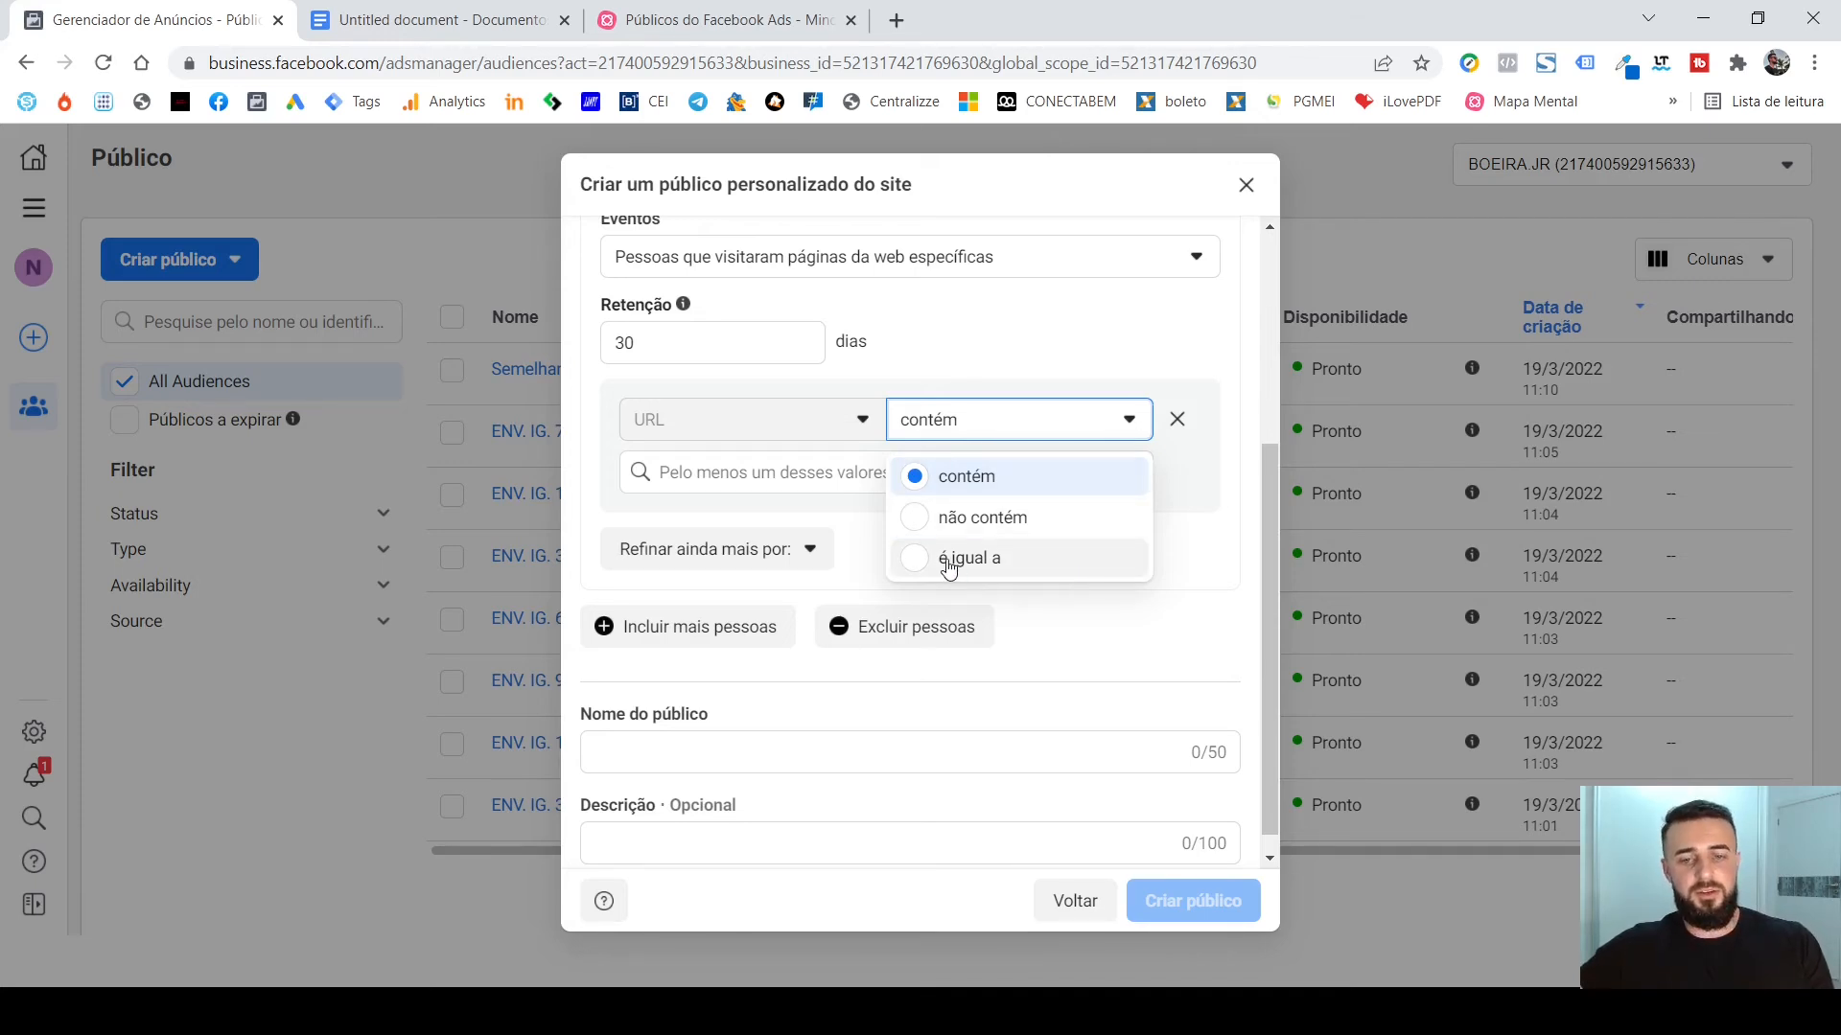
click(833, 470)
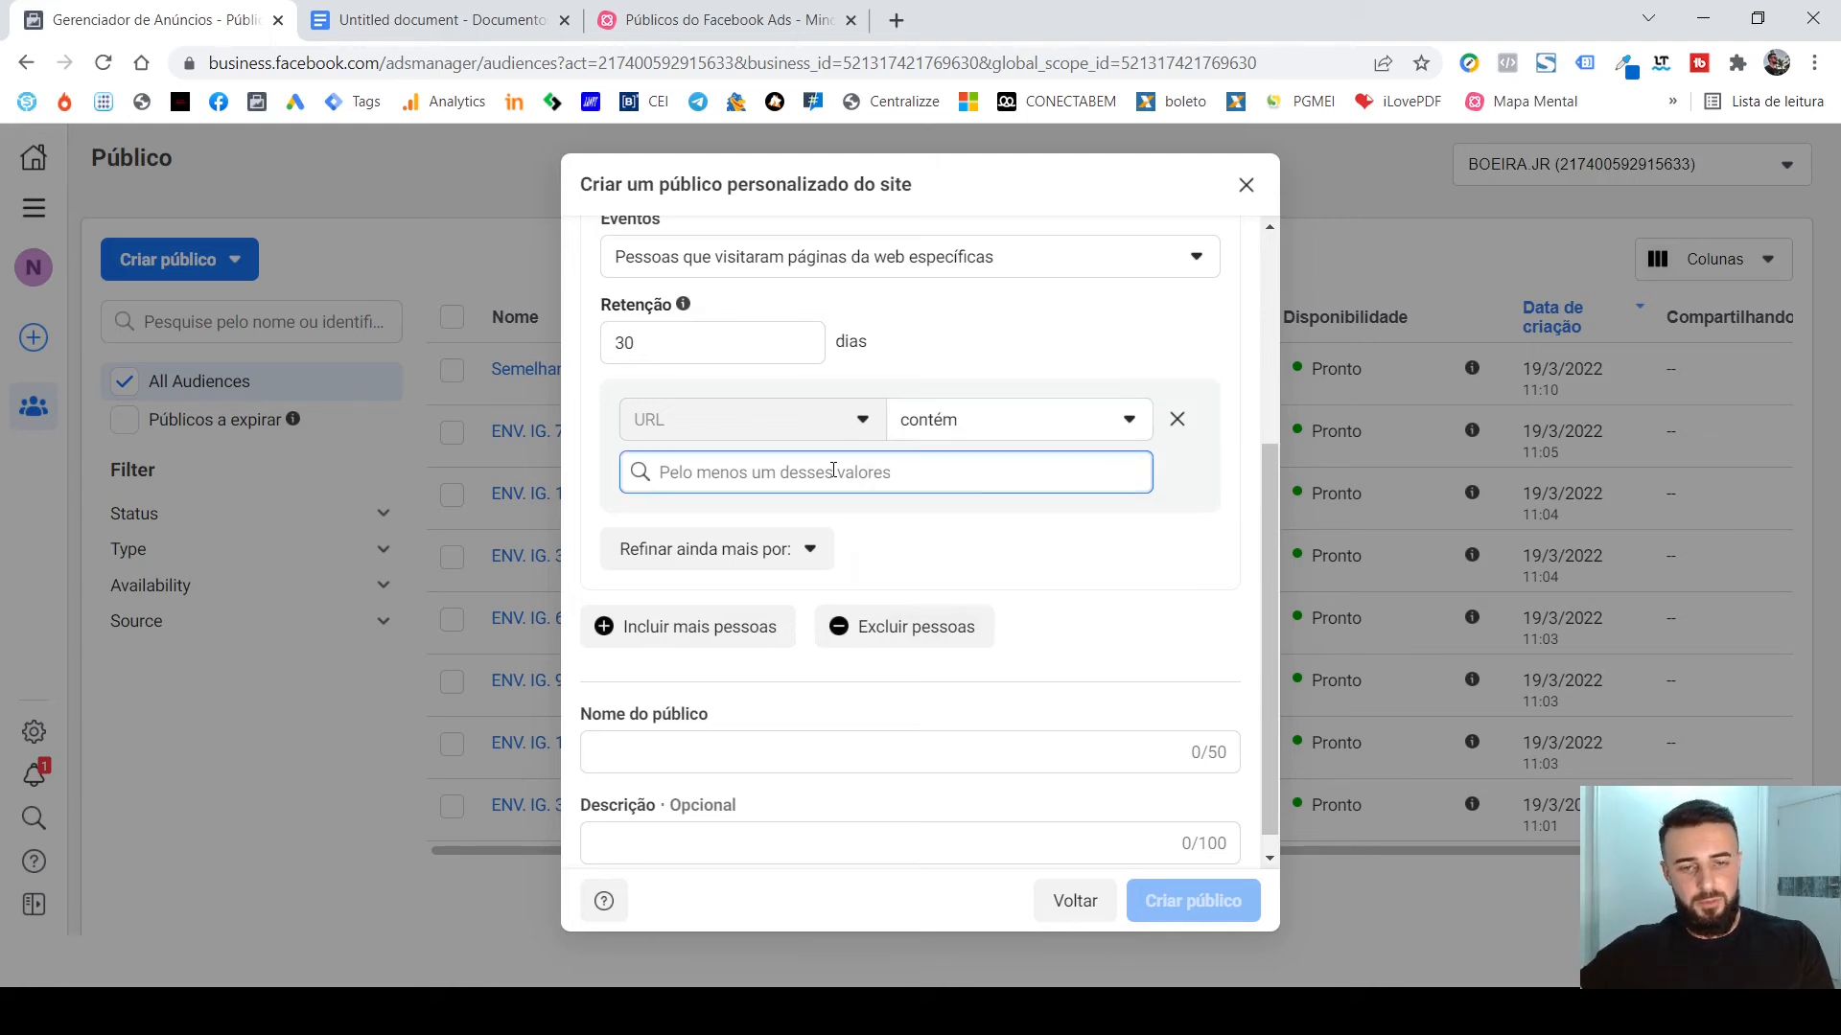
text(OBR)
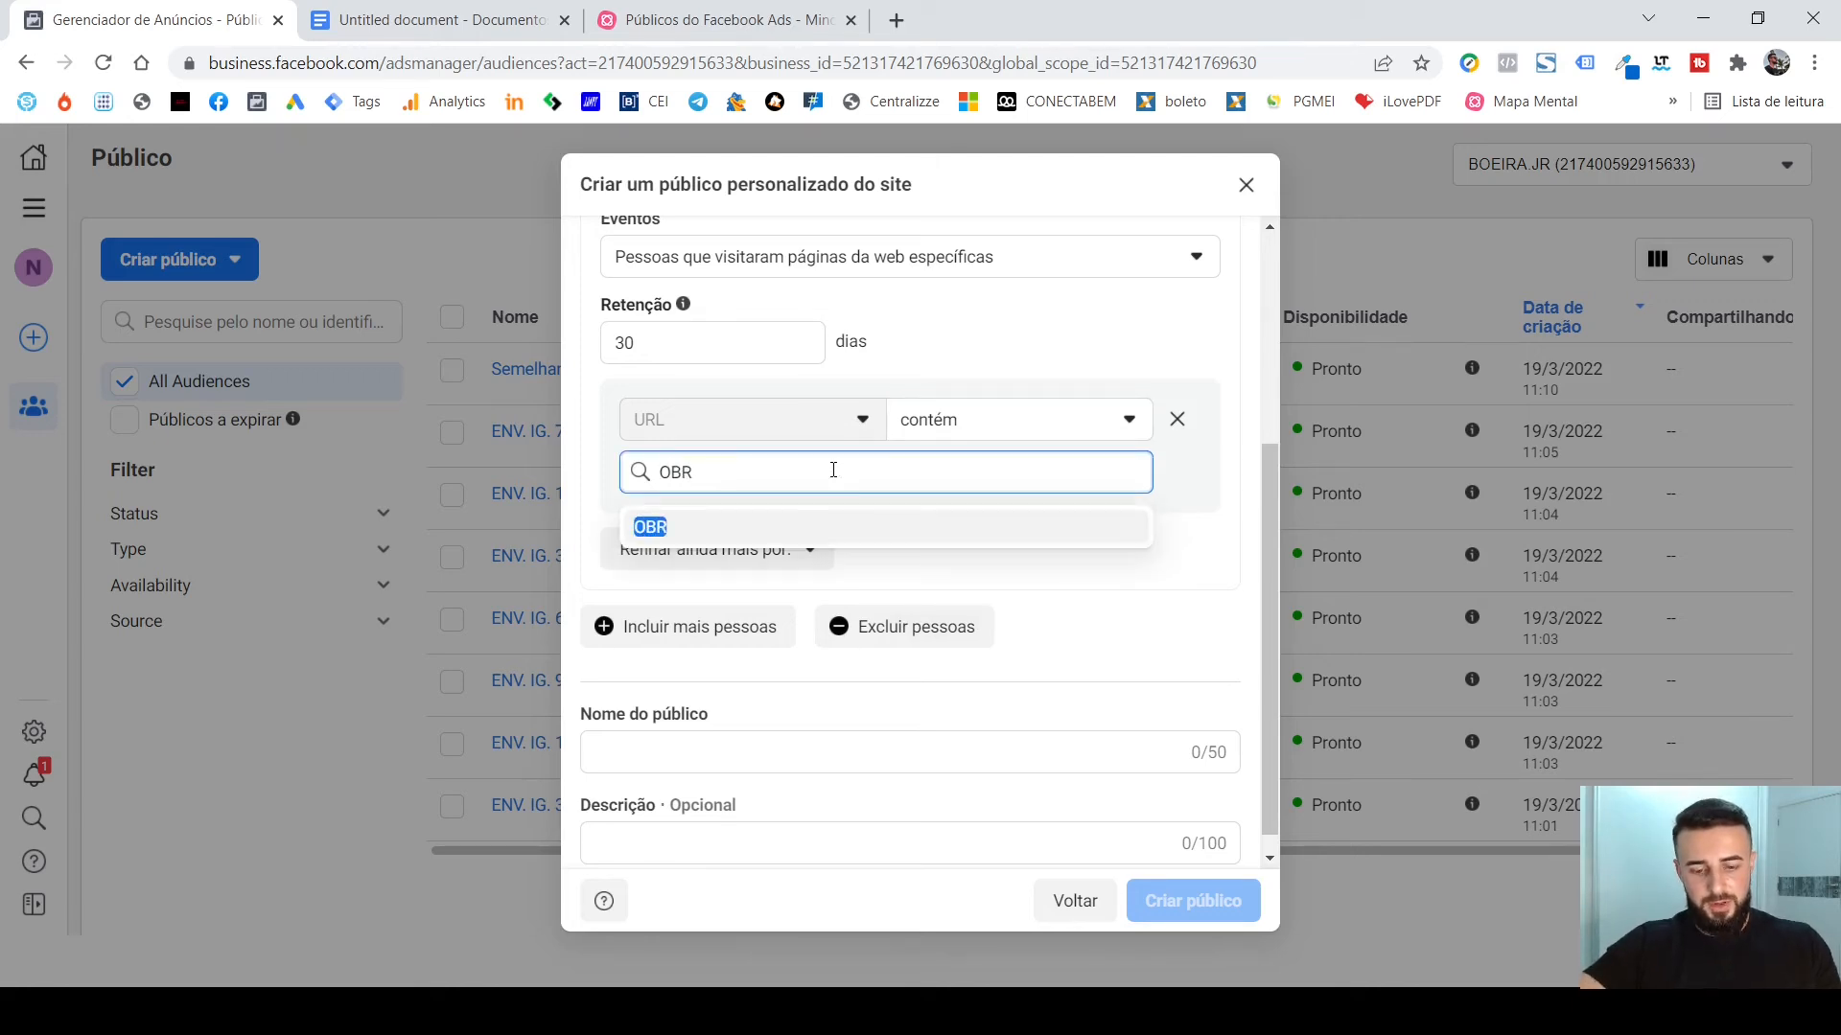
text(IGADO)
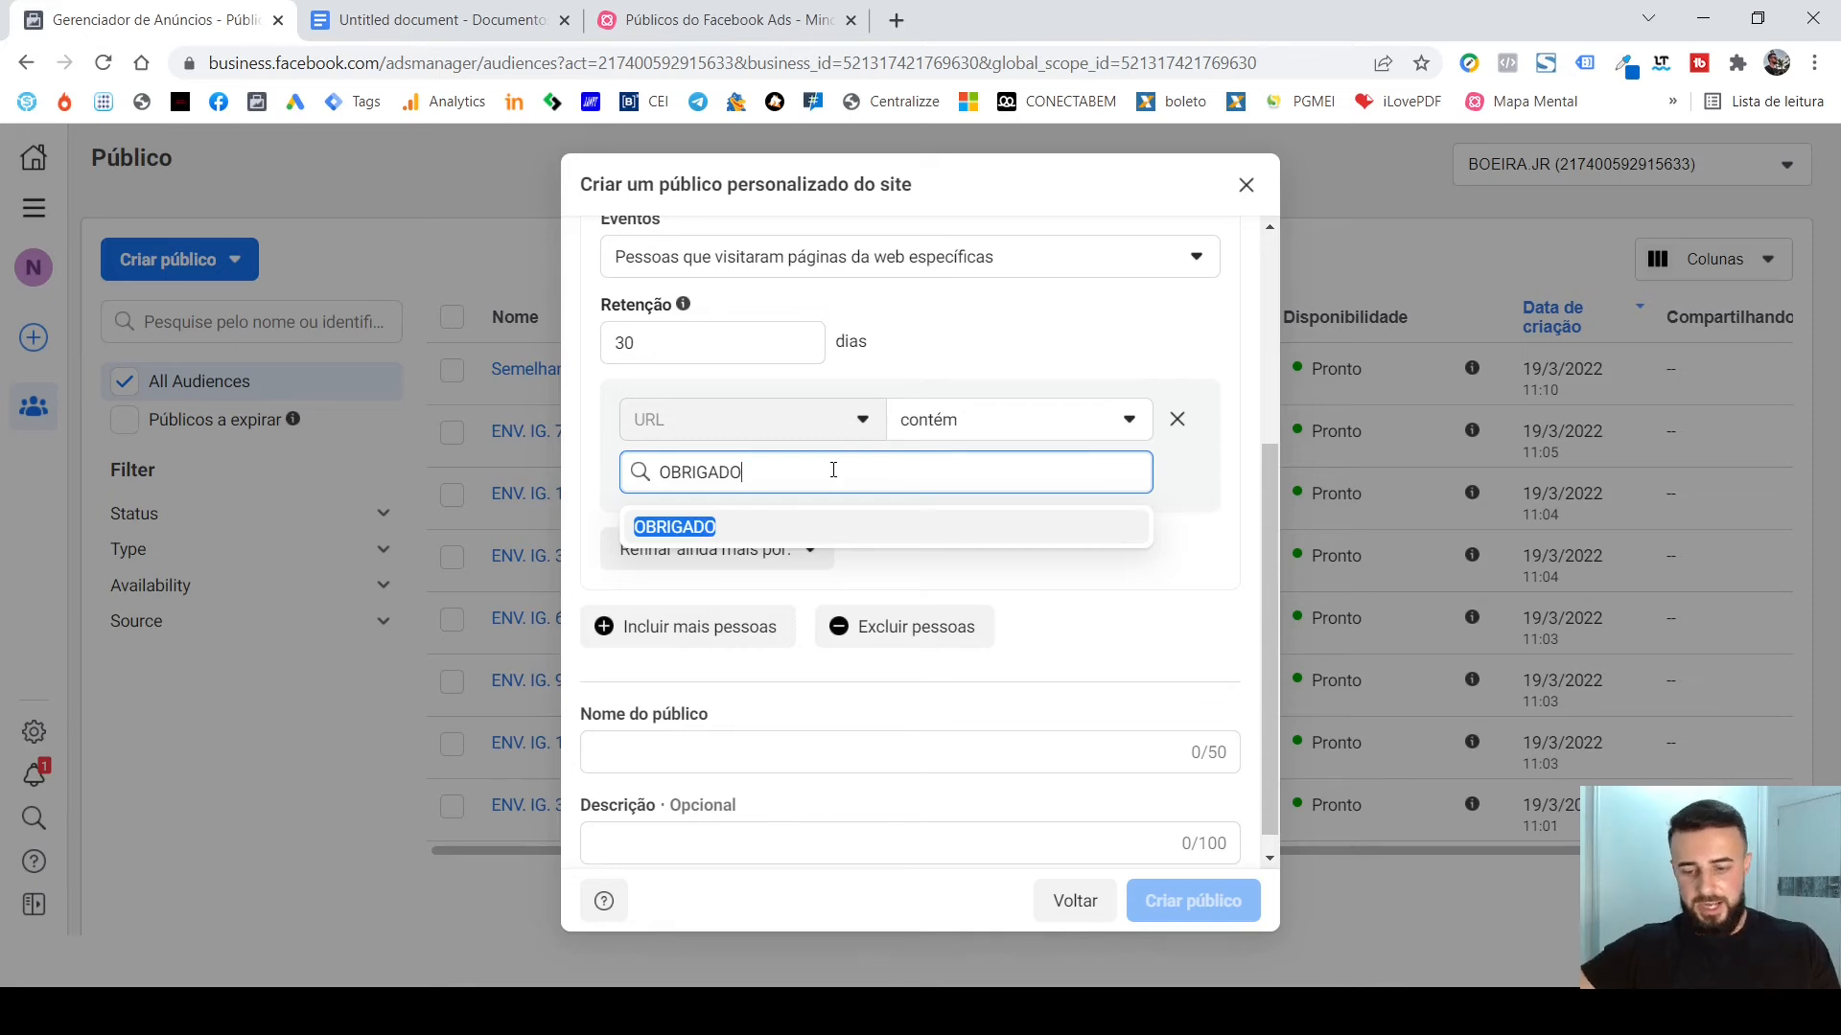
key(Return)
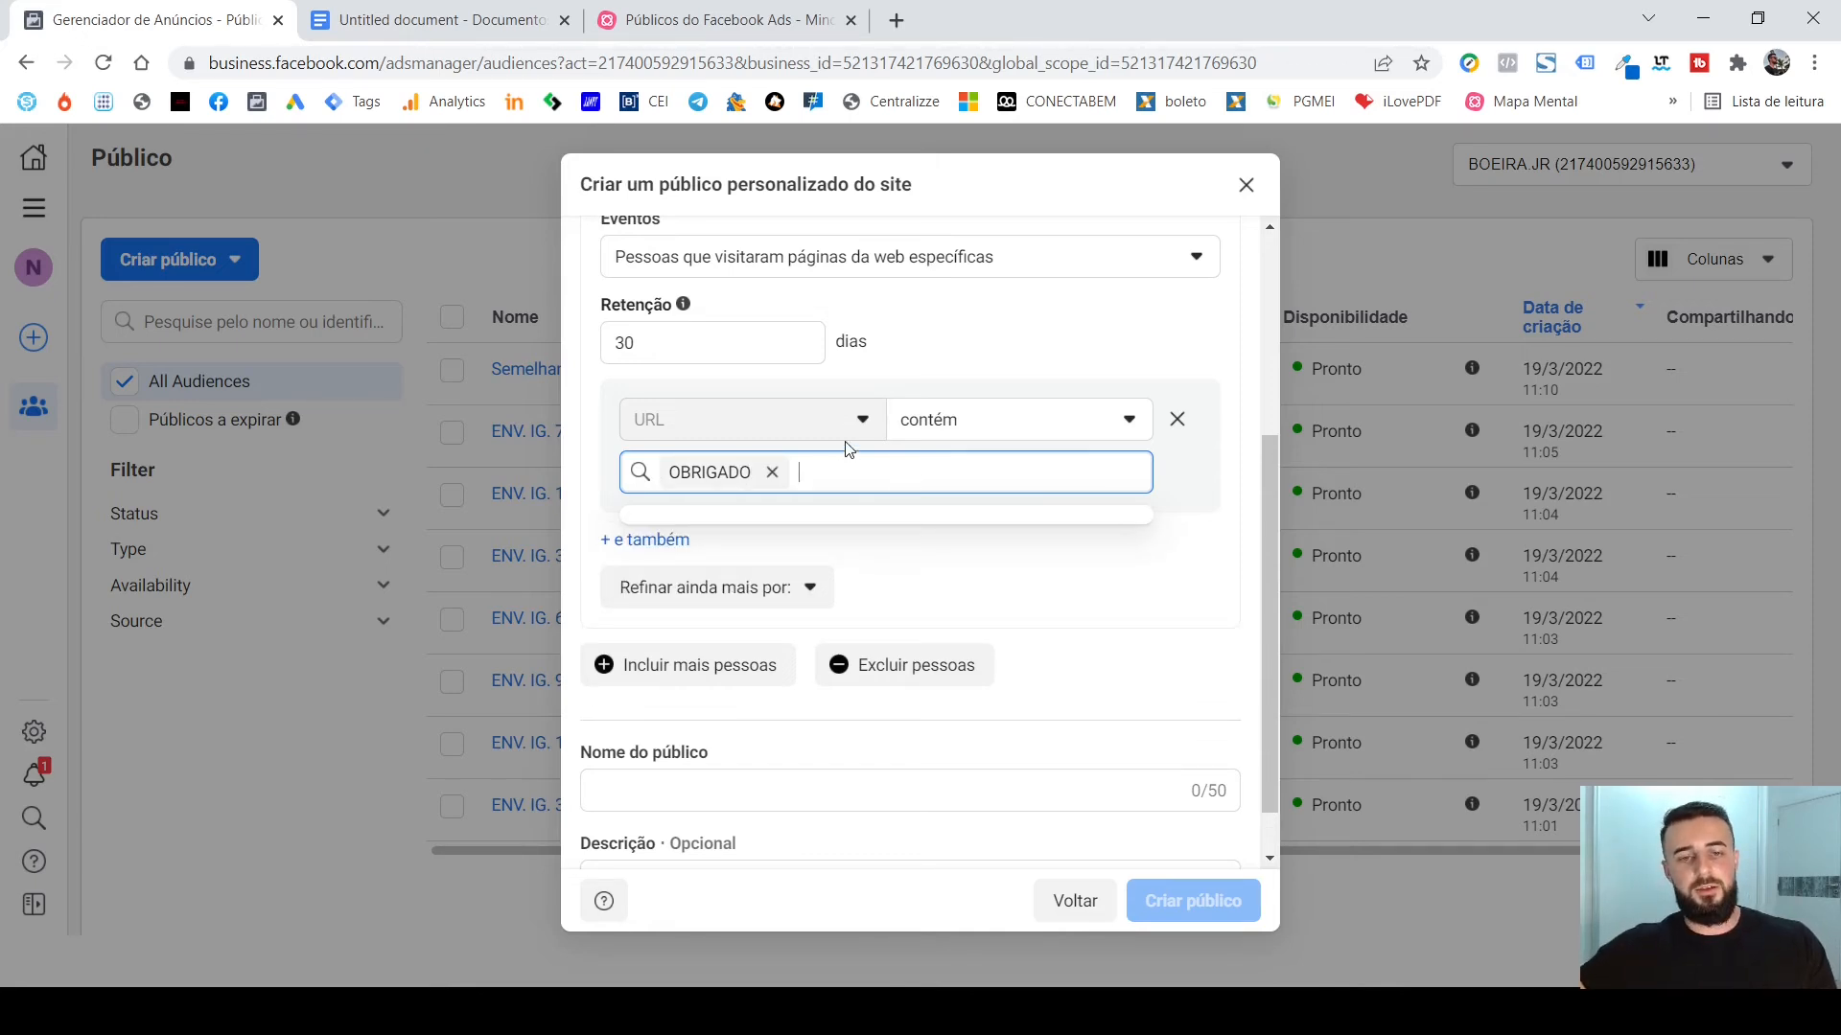
Examine the match options available for the URL condition, including contém, não contém and é igual a.
scroll(940, 376, up, 1)
scroll(941, 375, down, 1)
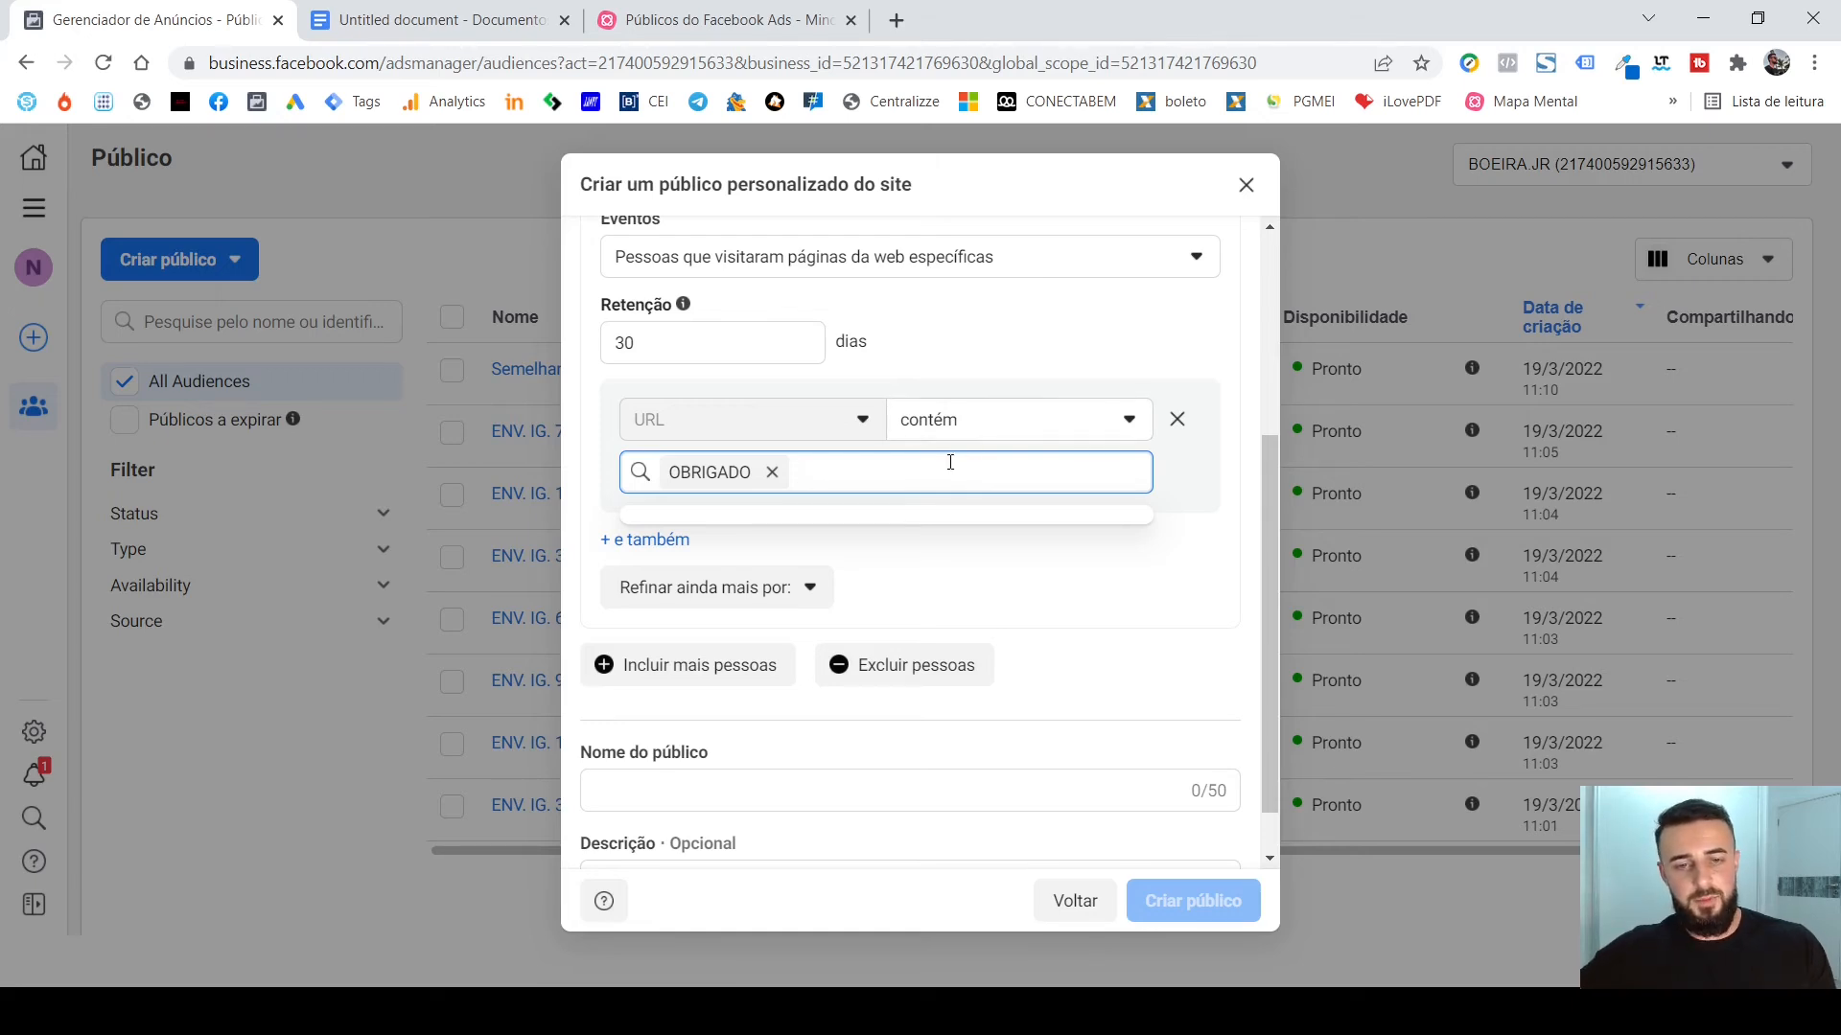
click(960, 434)
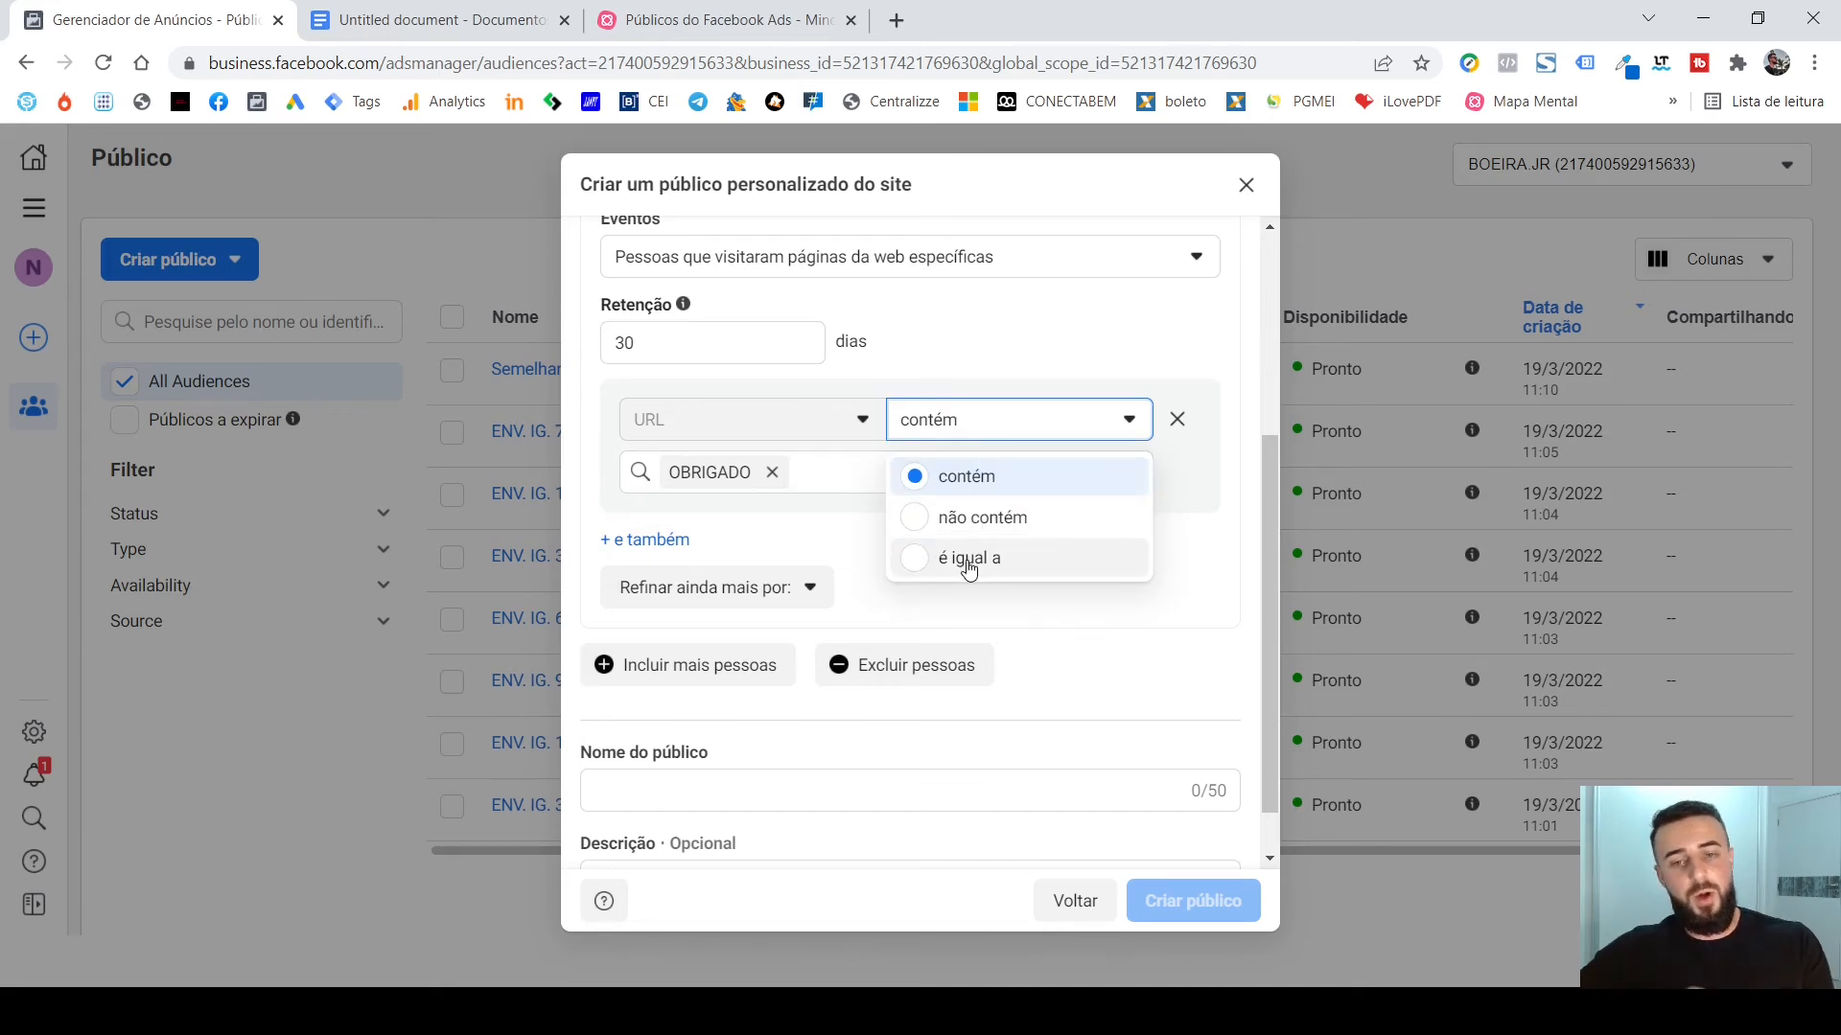
click(864, 471)
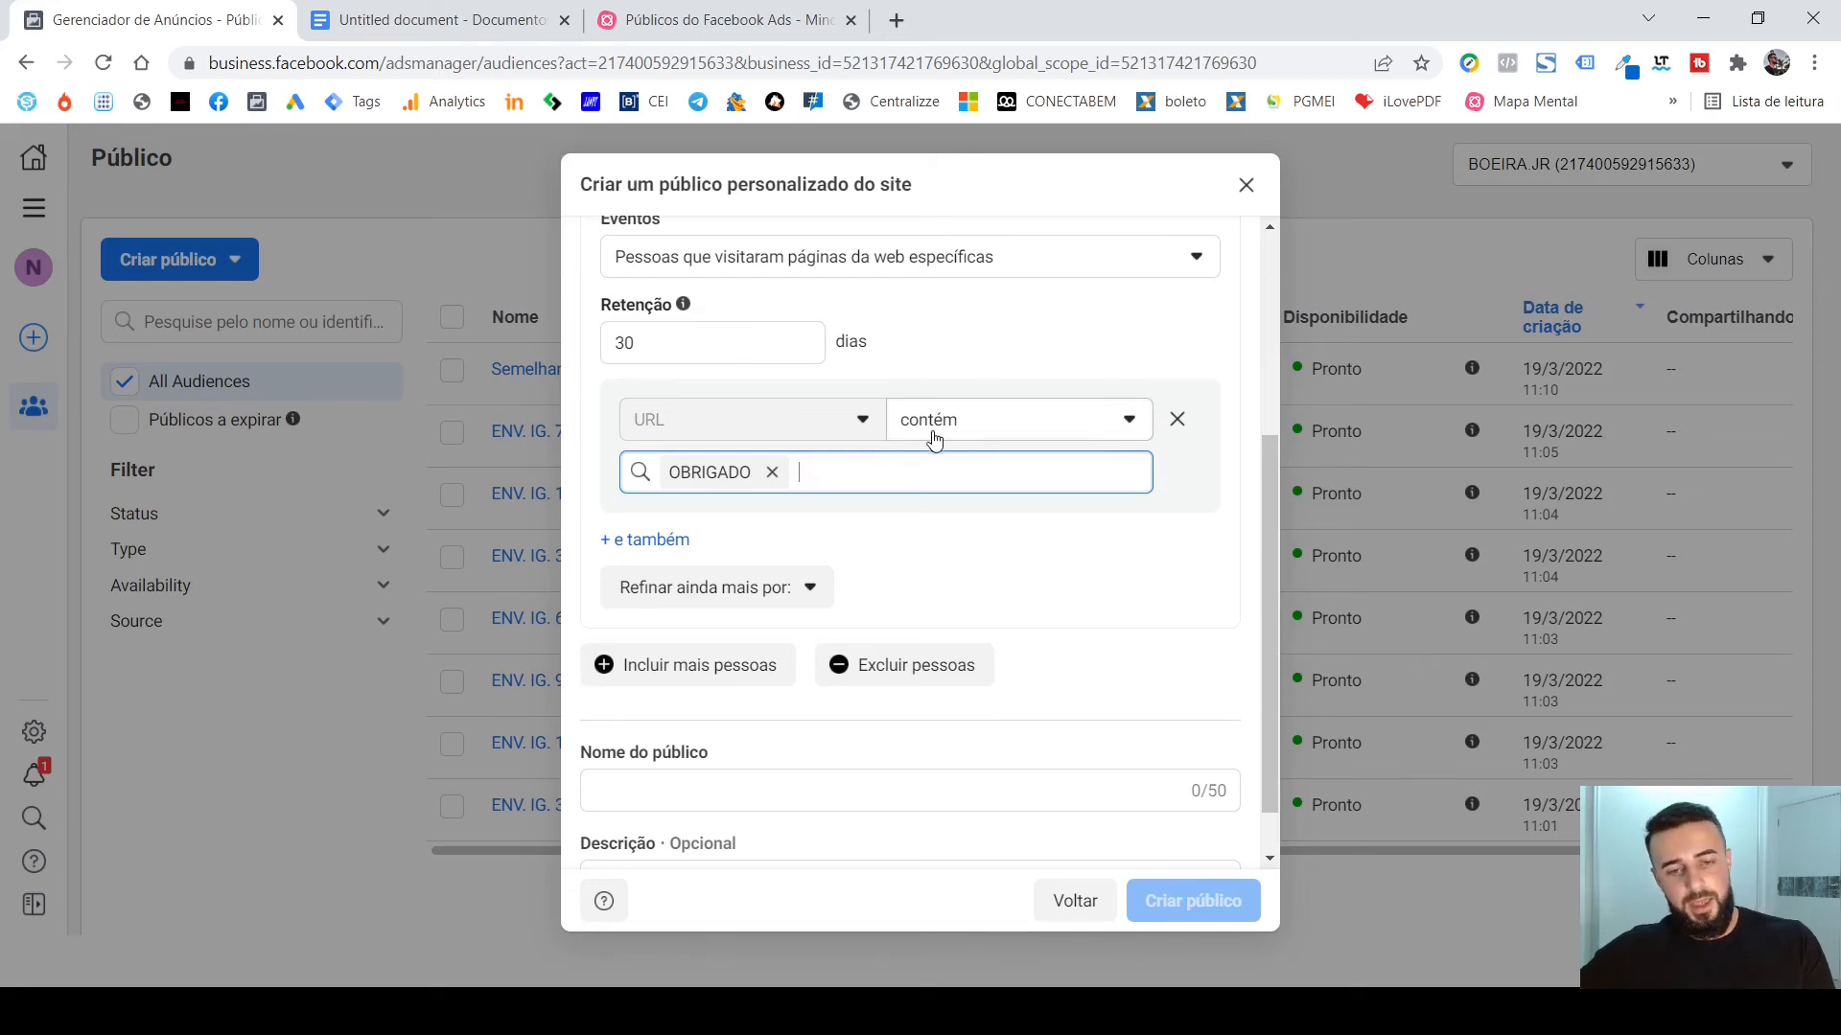
Remove the URL condition and switch the audience's event back to Todos os visitantes do site.
click(1177, 419)
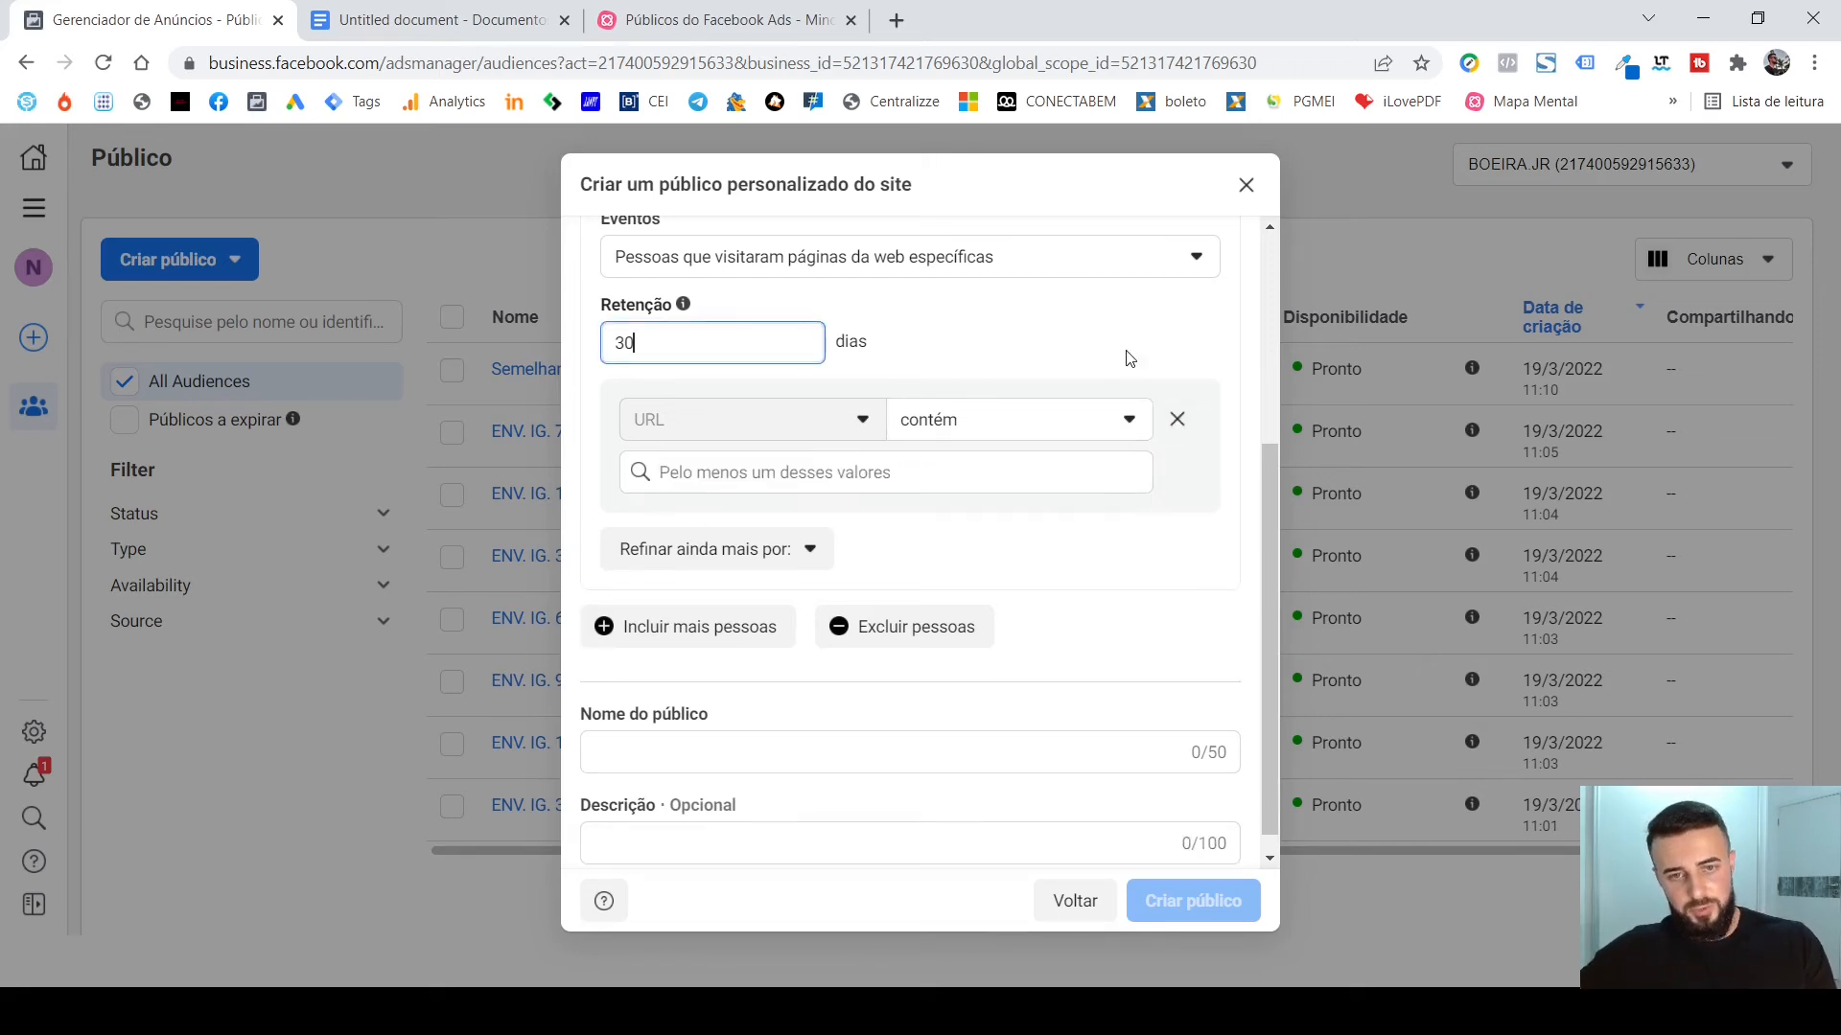
scroll(1129, 358, up, 3)
click(1178, 495)
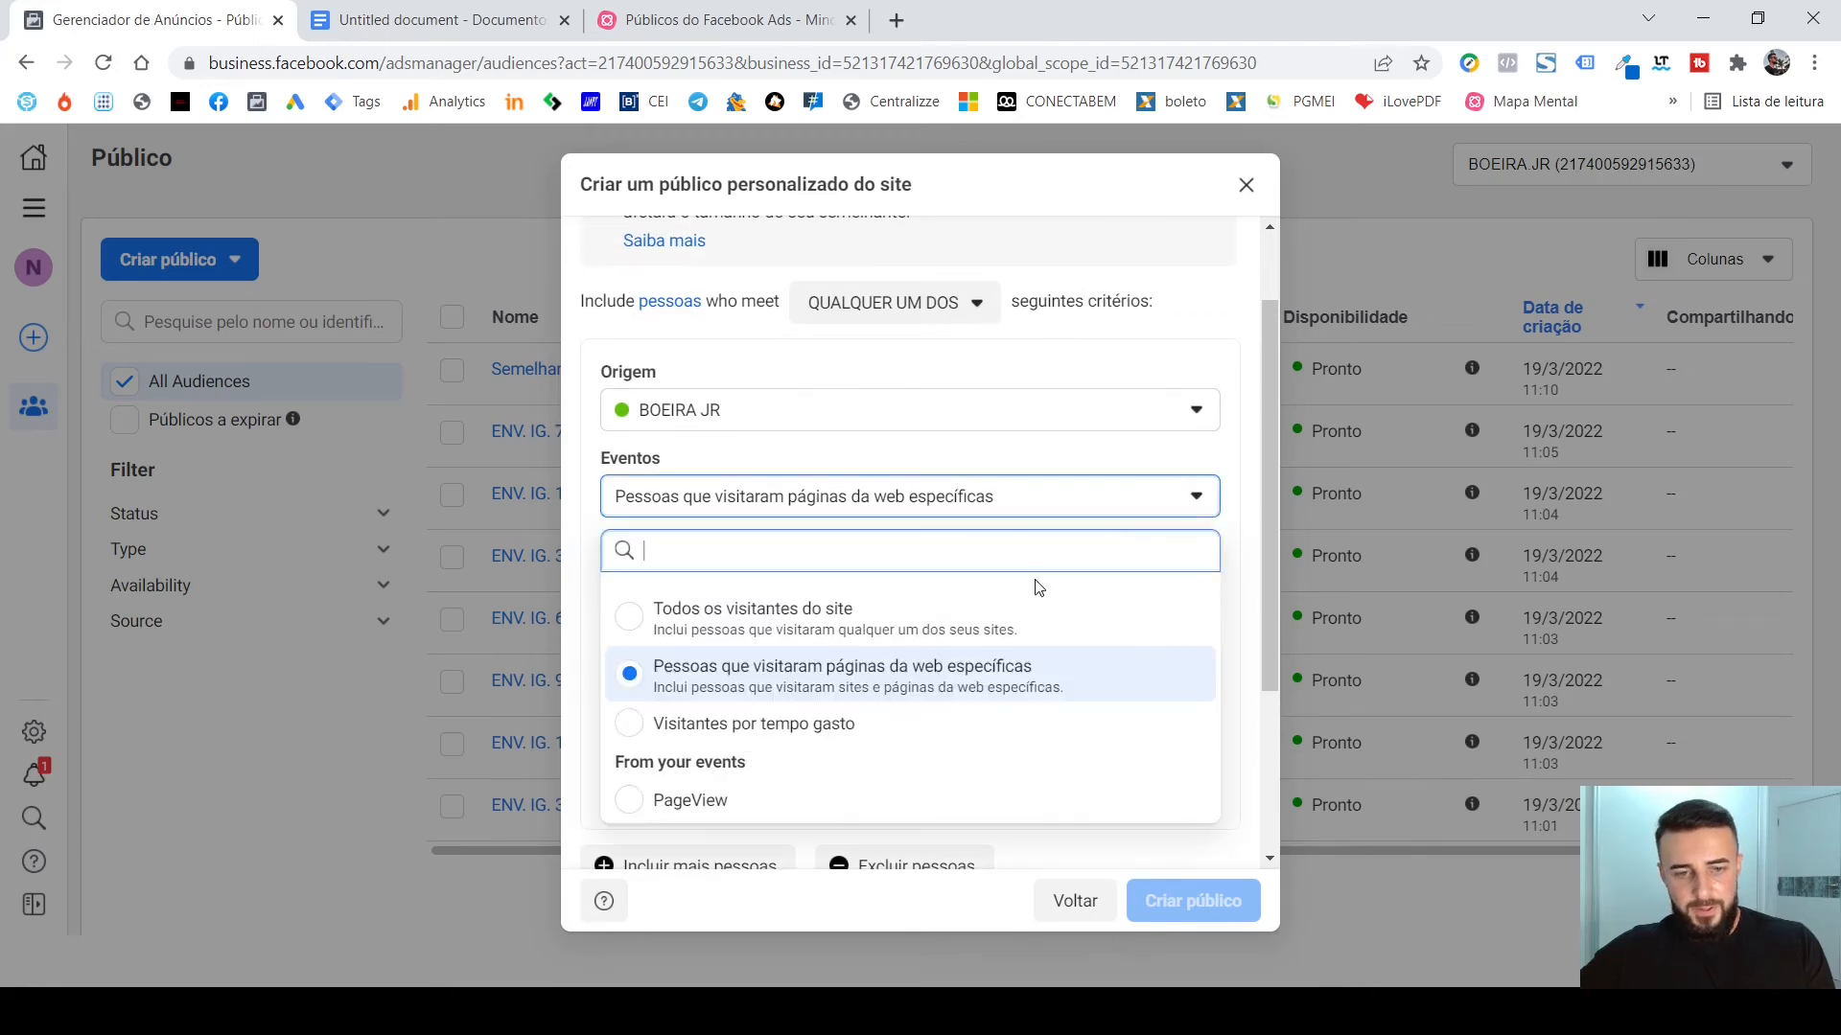
click(922, 625)
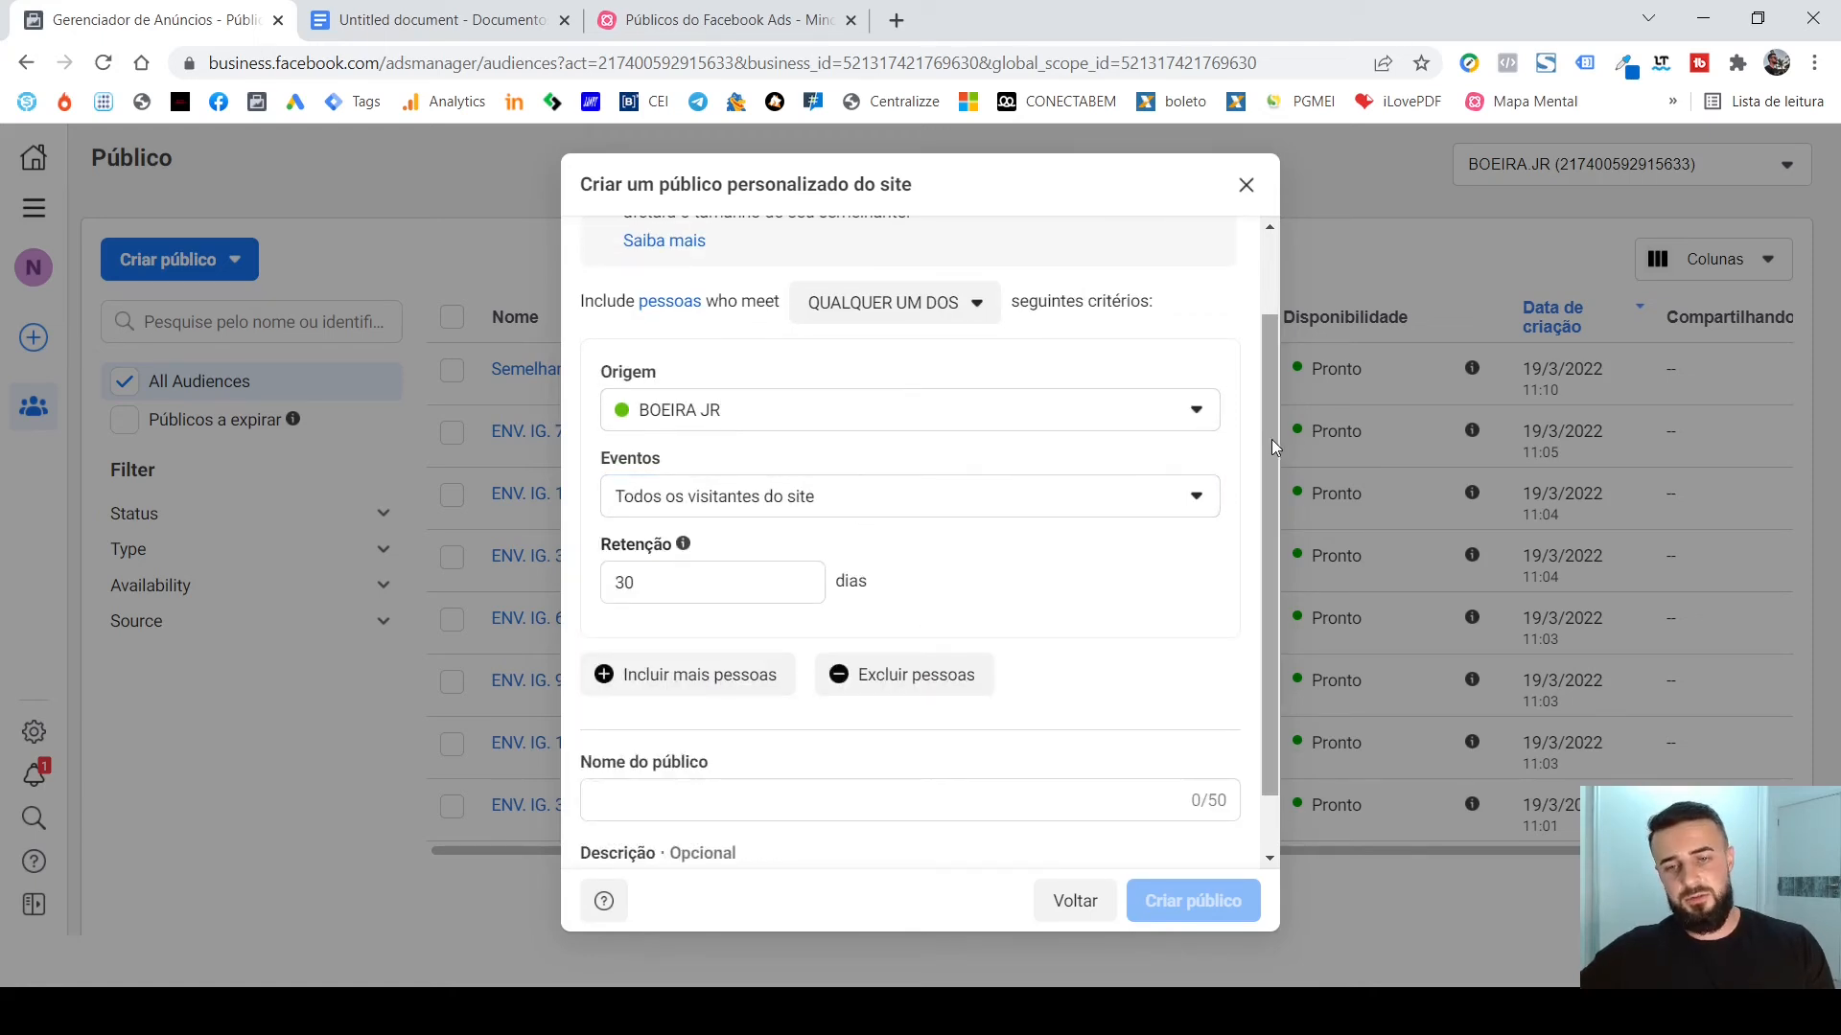
Set the website audience's retention to 180 days and name it "VISITANTE SITE 180D".
scroll(1263, 439, down, 1)
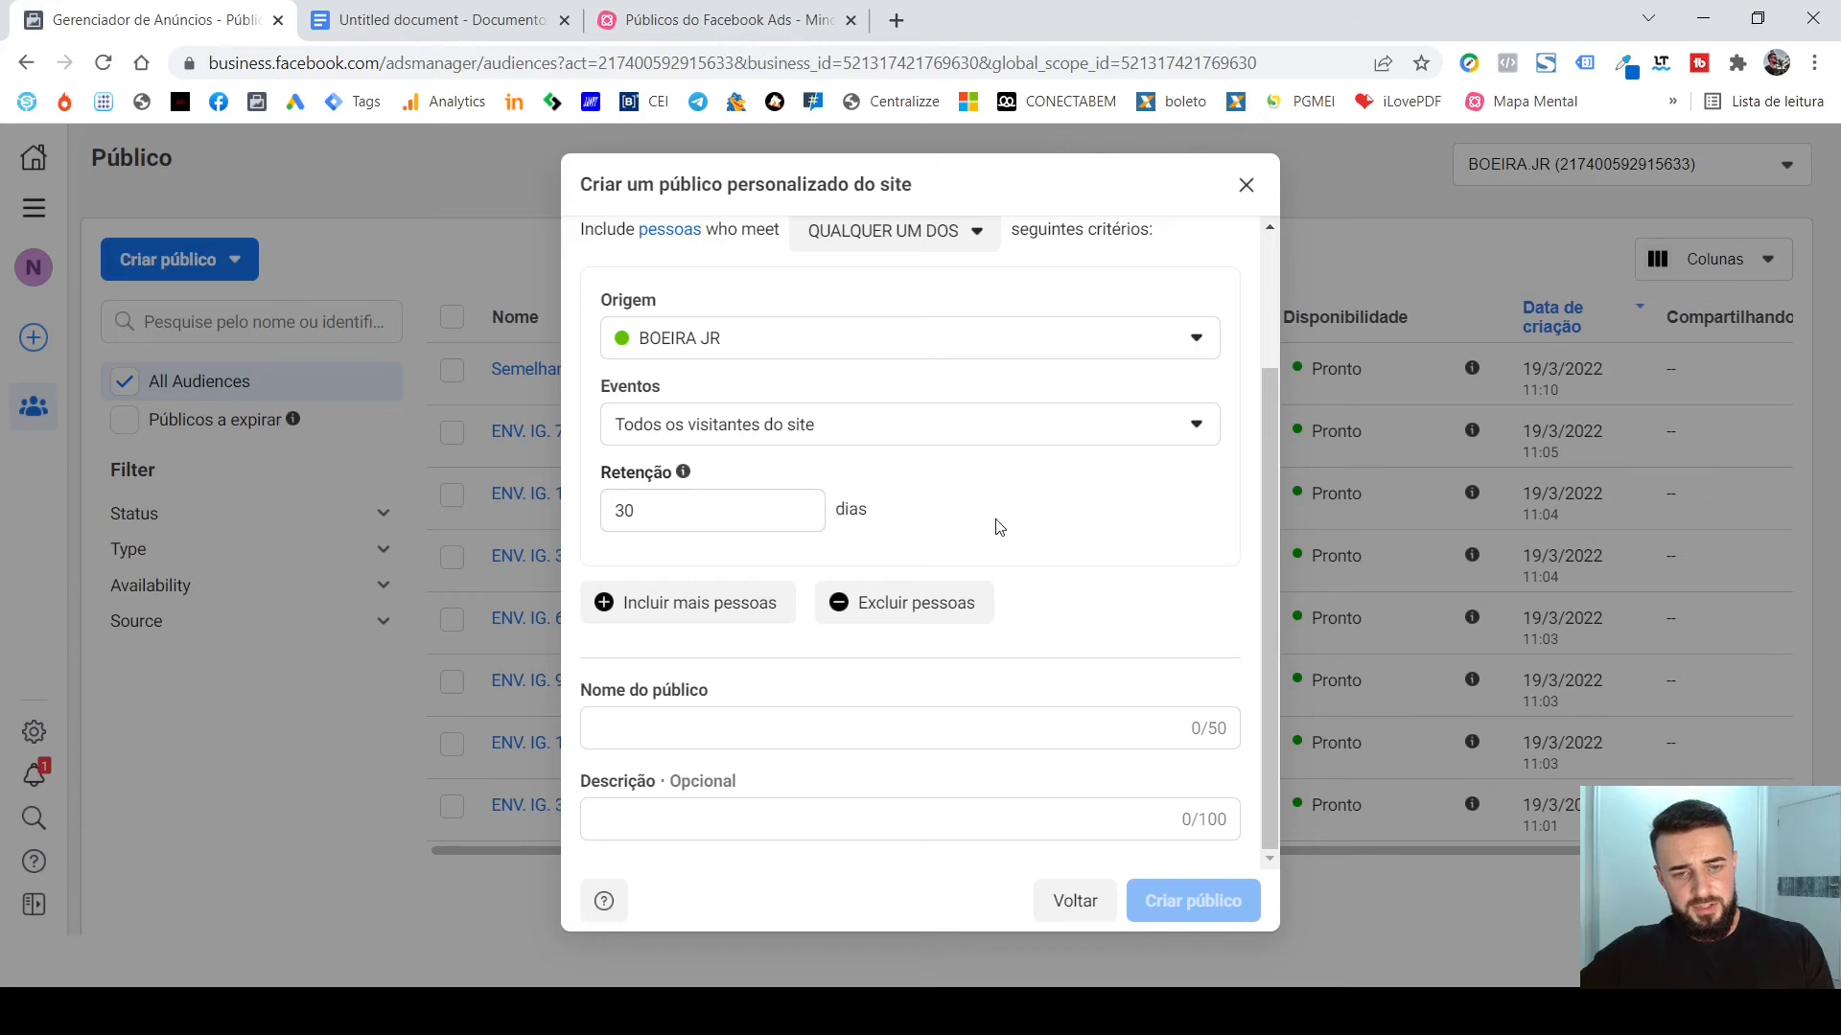
click(721, 501)
double_click(721, 501)
text(180)
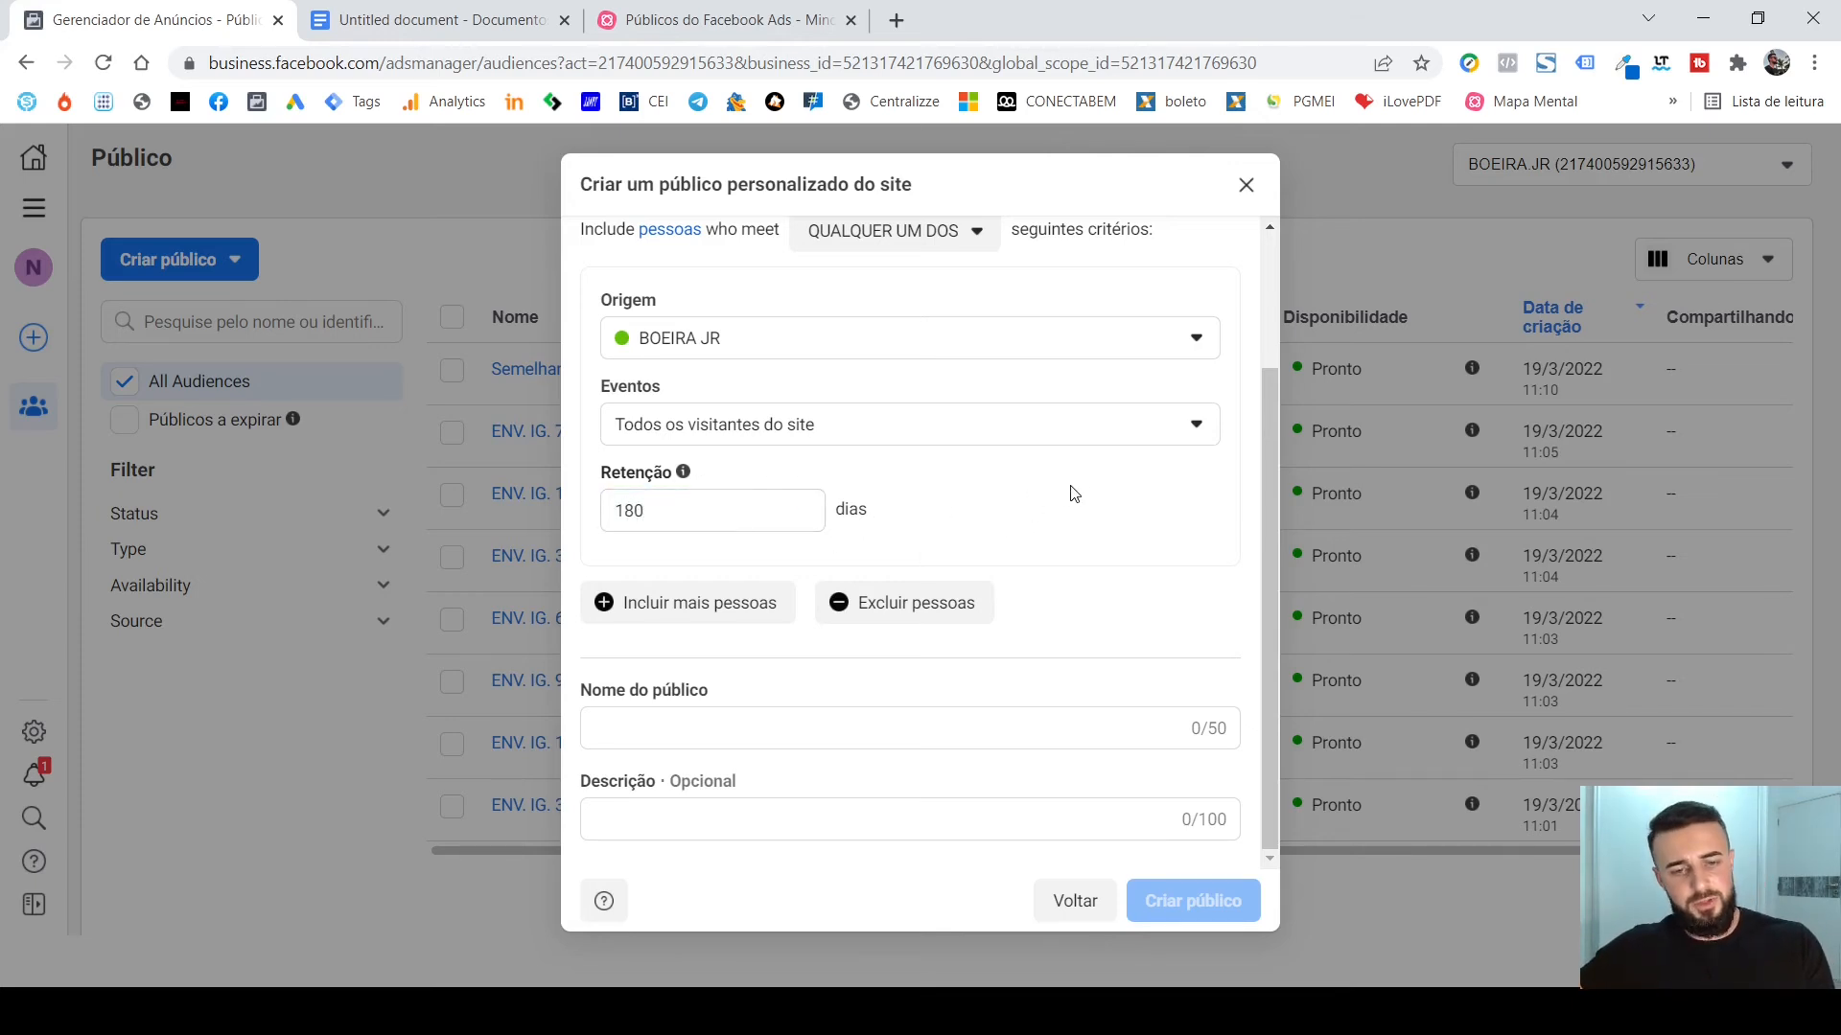
click(1018, 729)
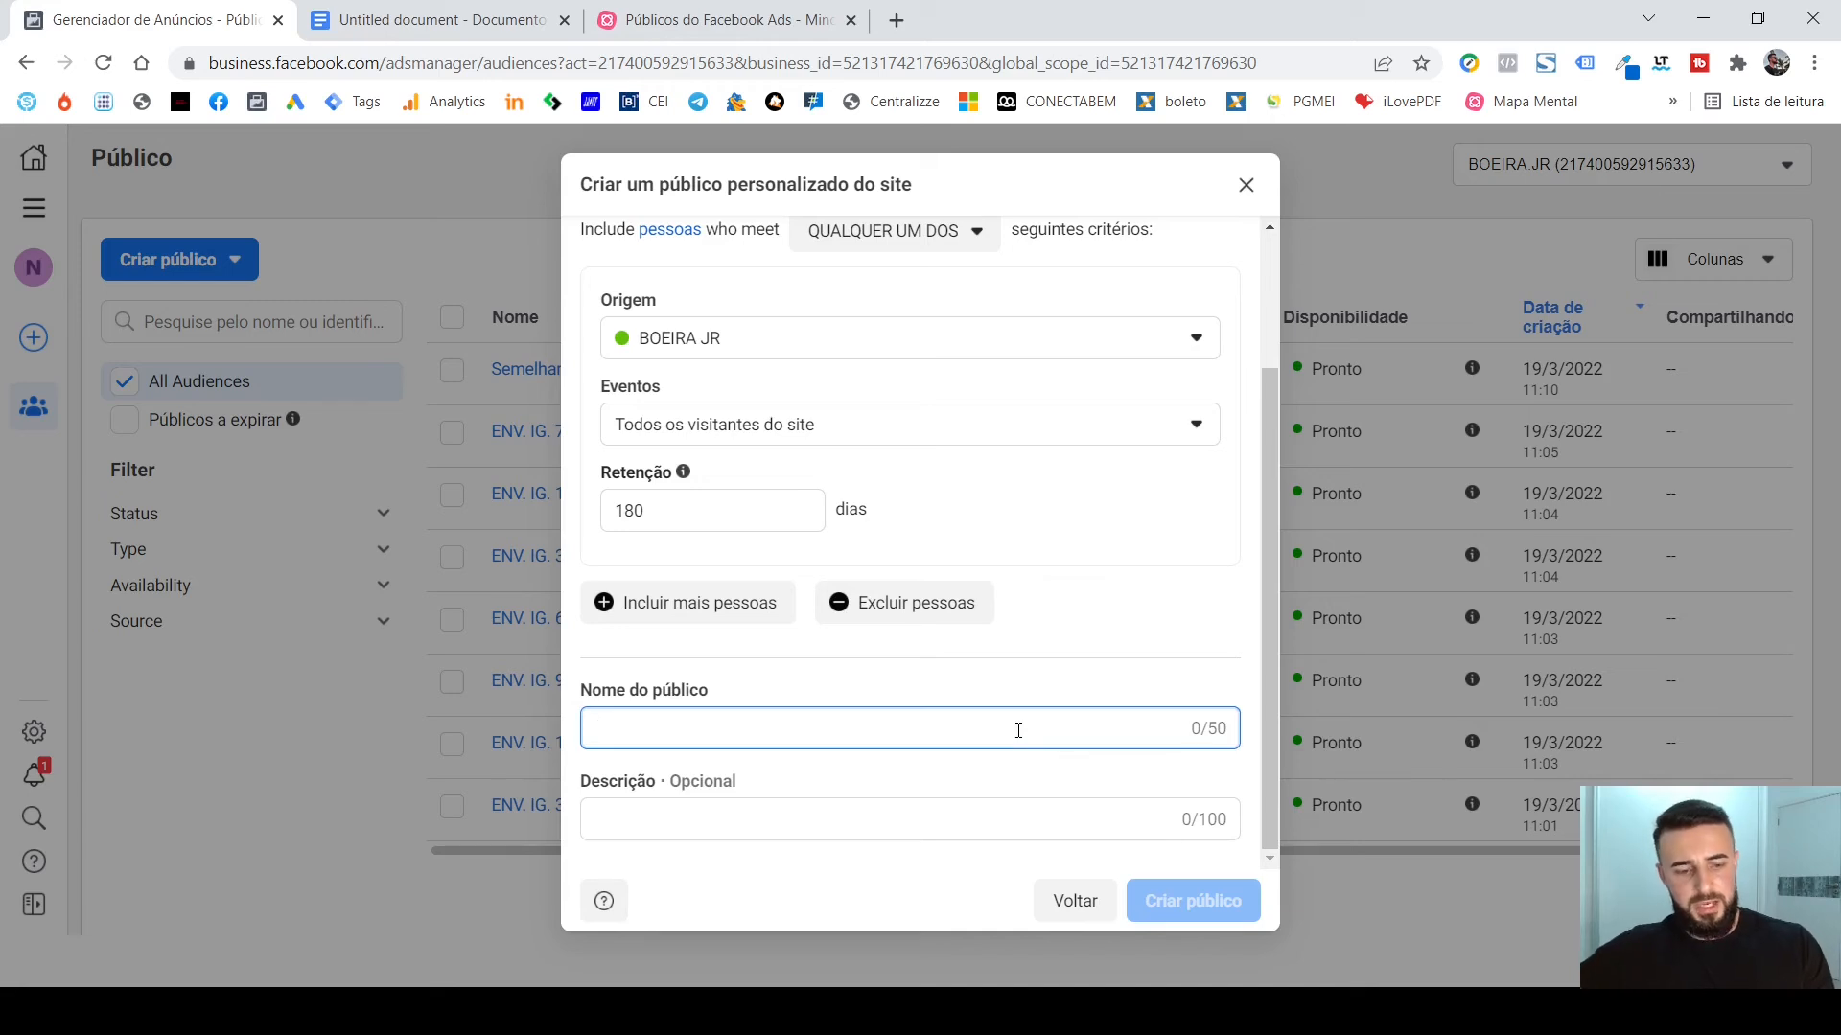
text(VISITANTE)
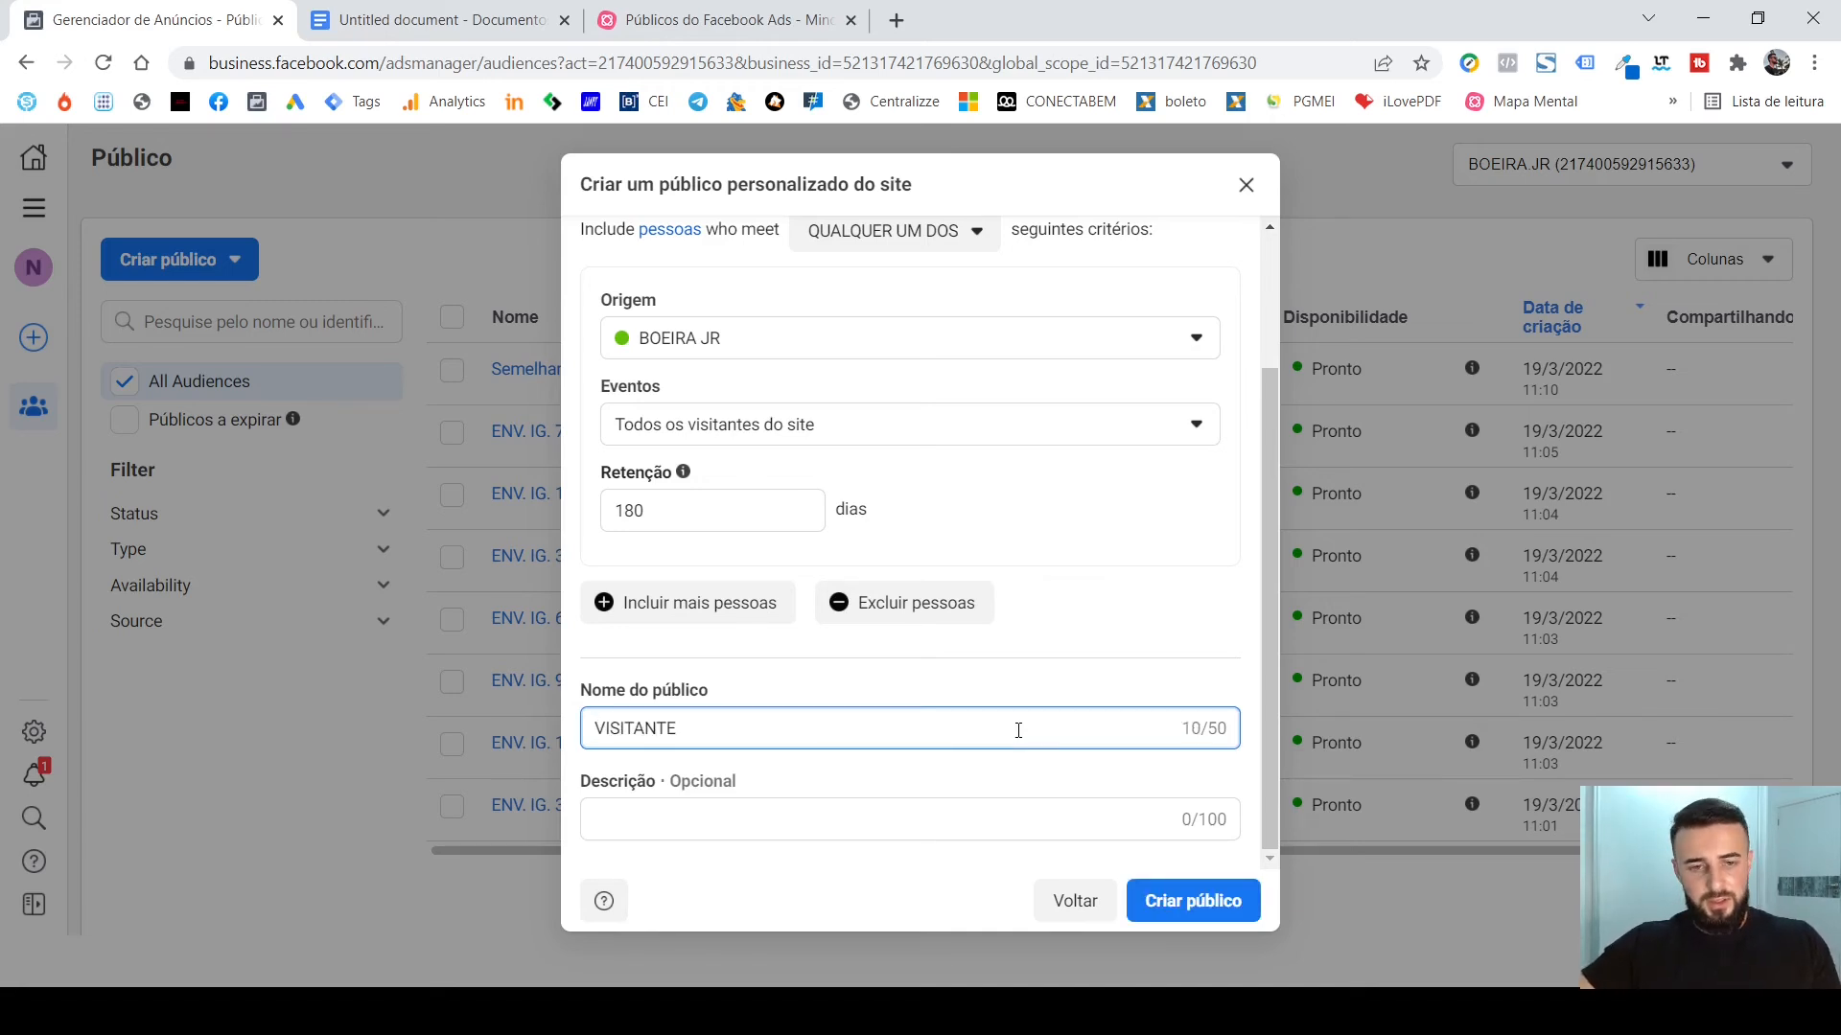
text( SITE )
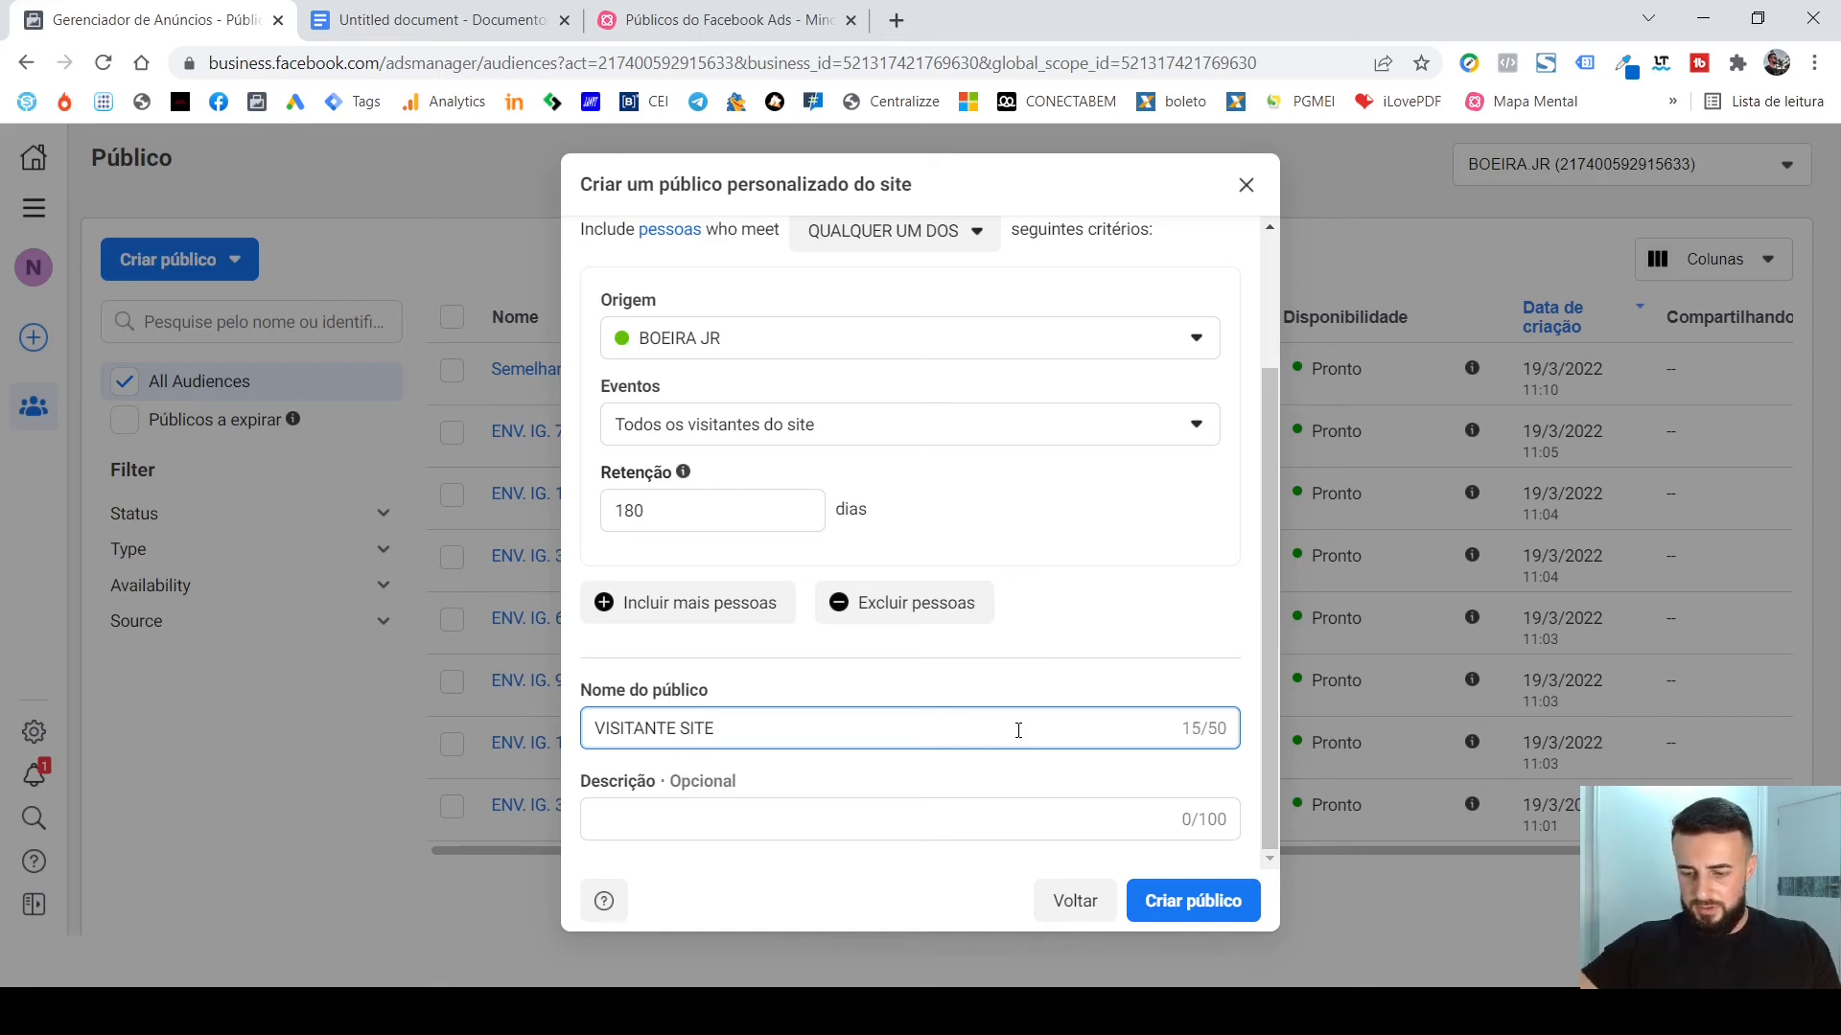
text(180D)
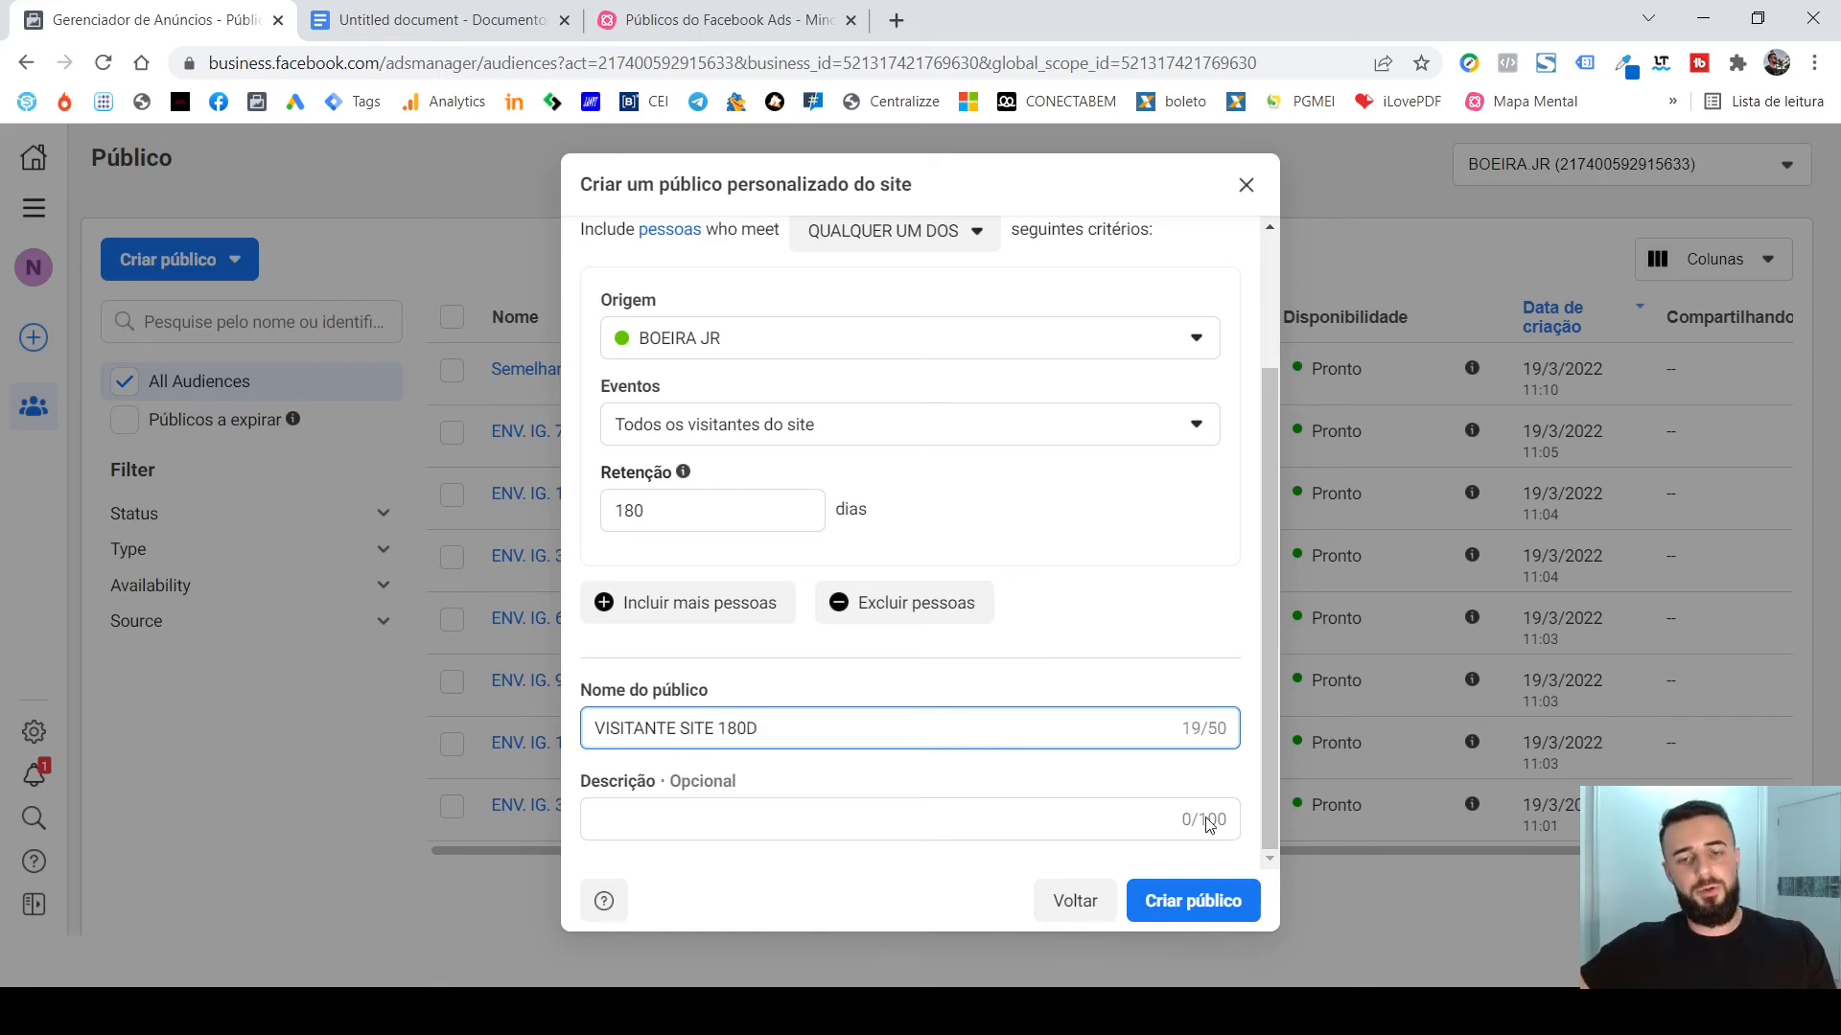
Enter the website's domain as the audience description and create the website custom audience.
click(822, 818)
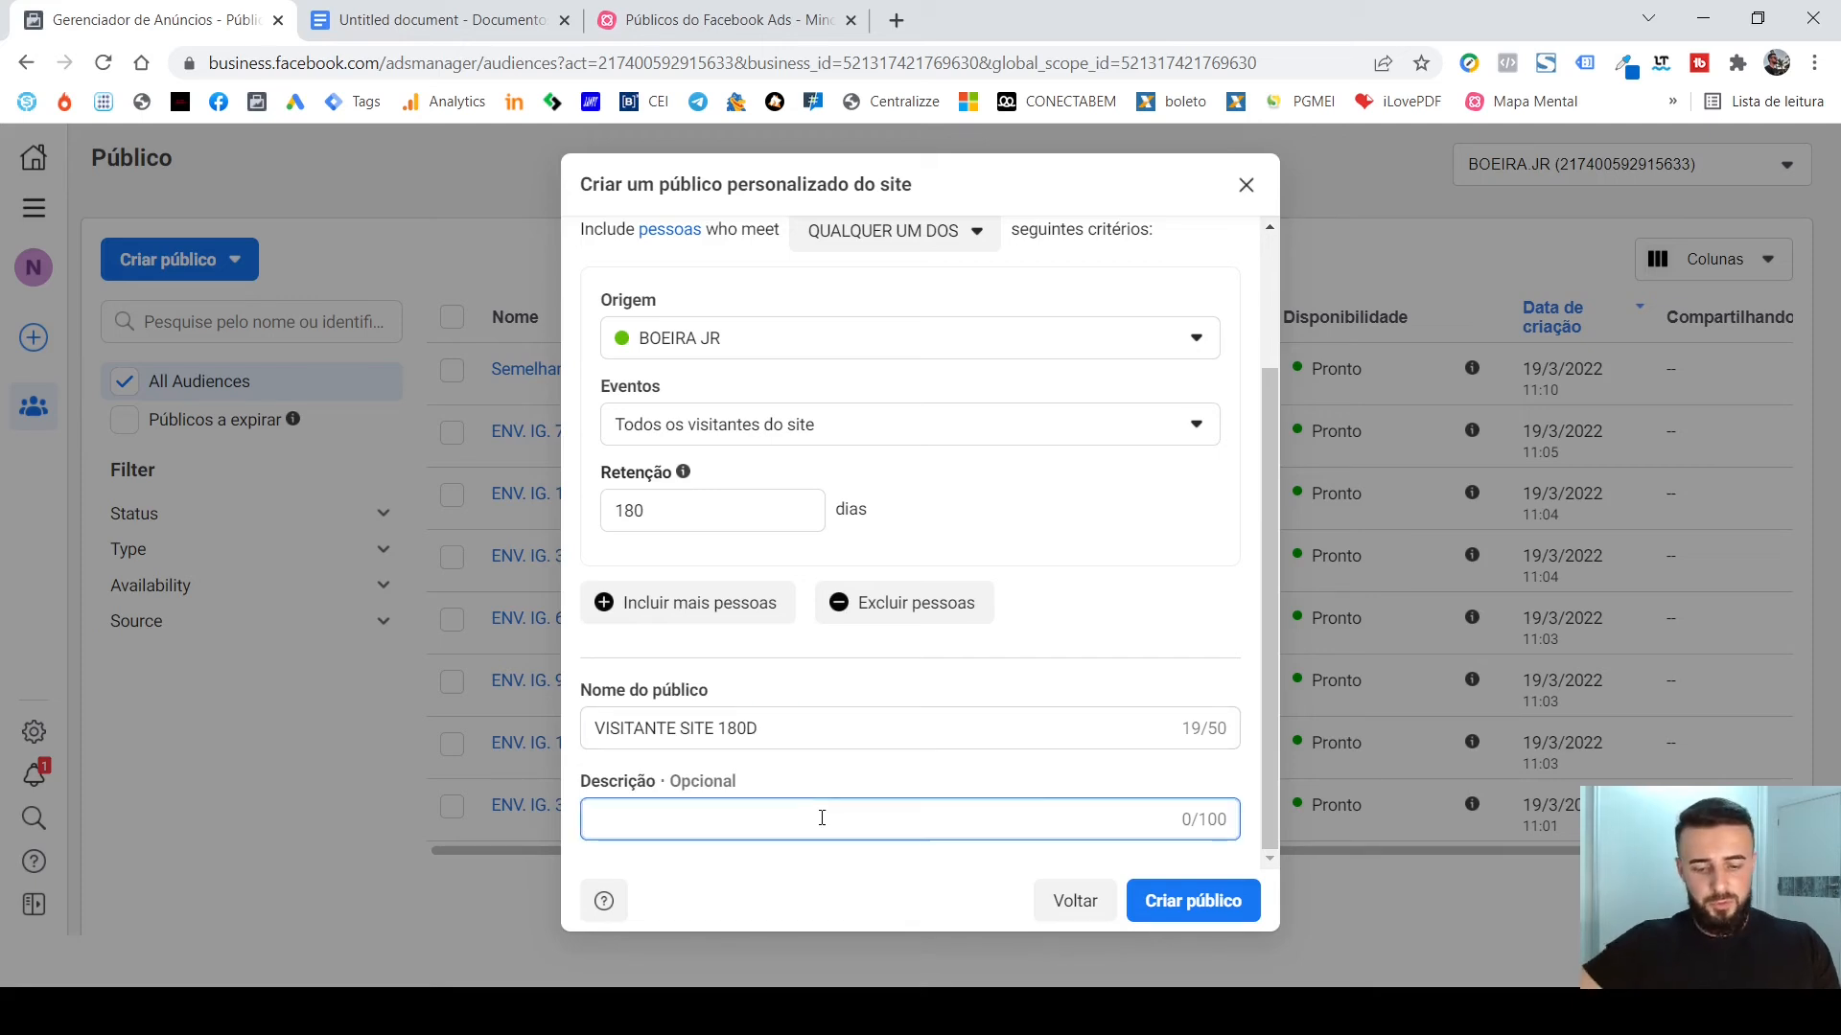
text(BIEI)
key(BackSpace)
key(BackSpace)
key(BackSpace)
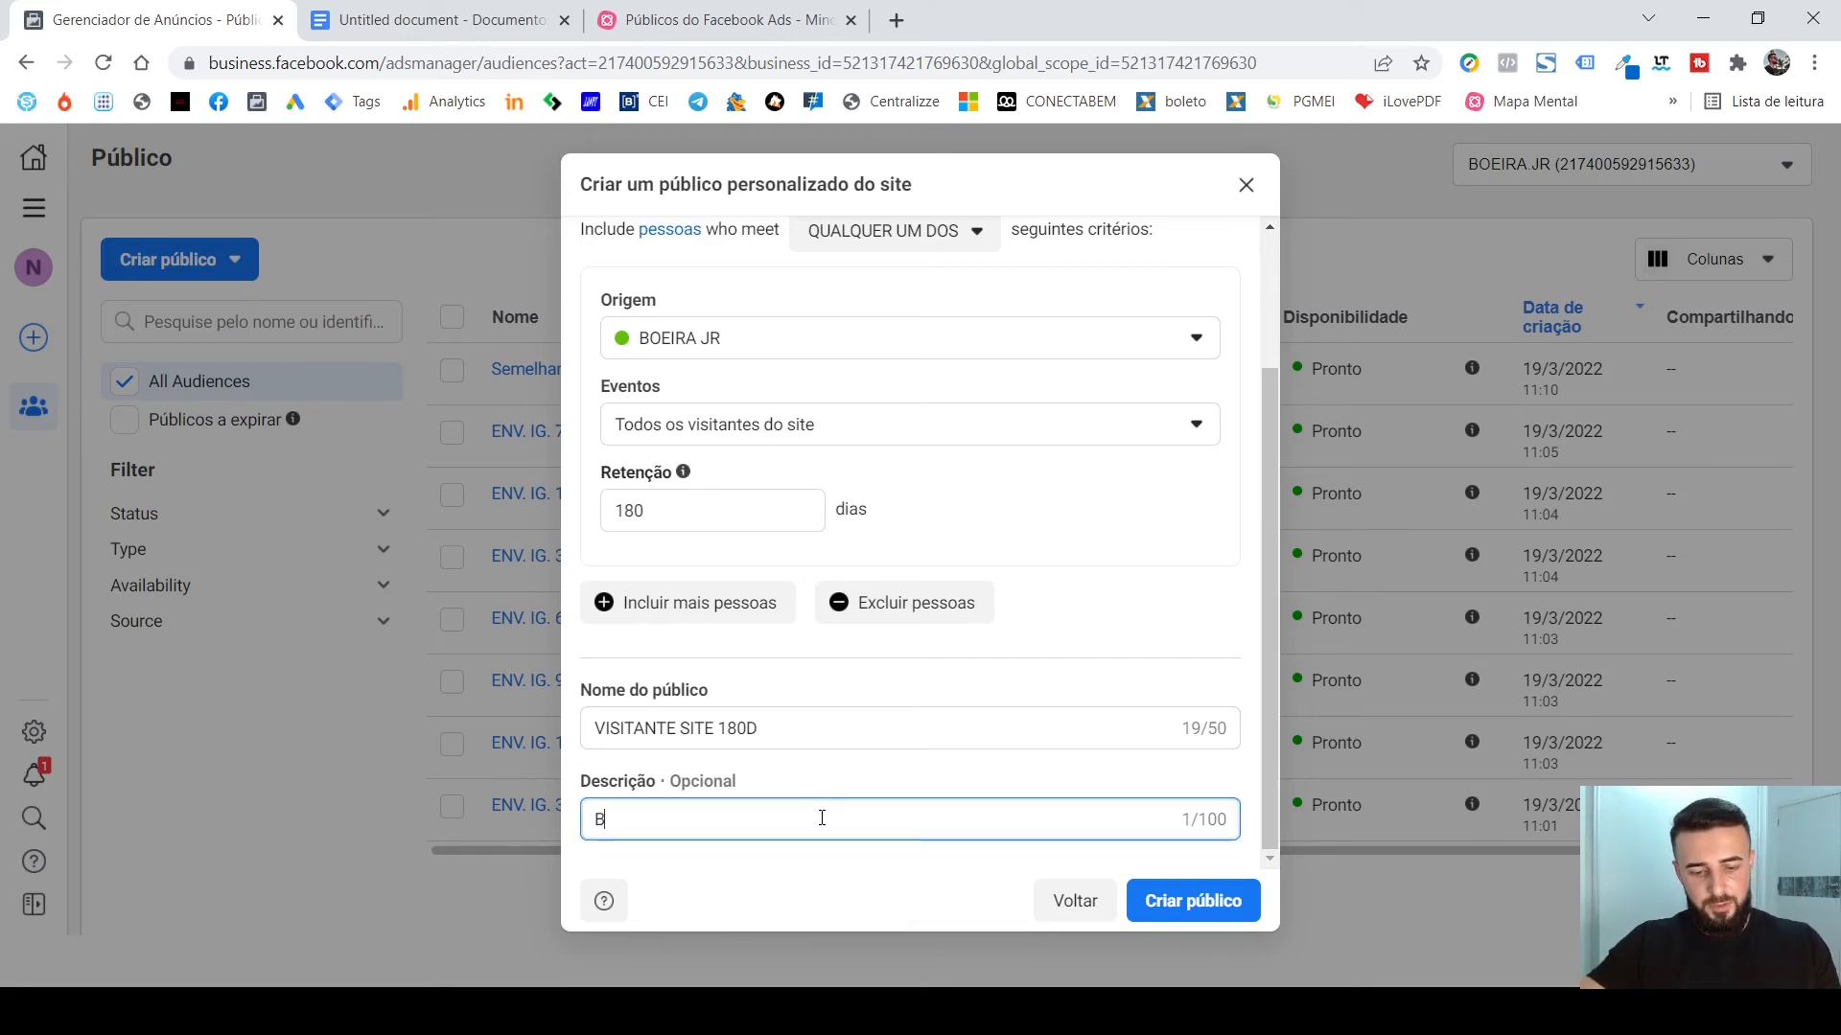
text(OEIRA)
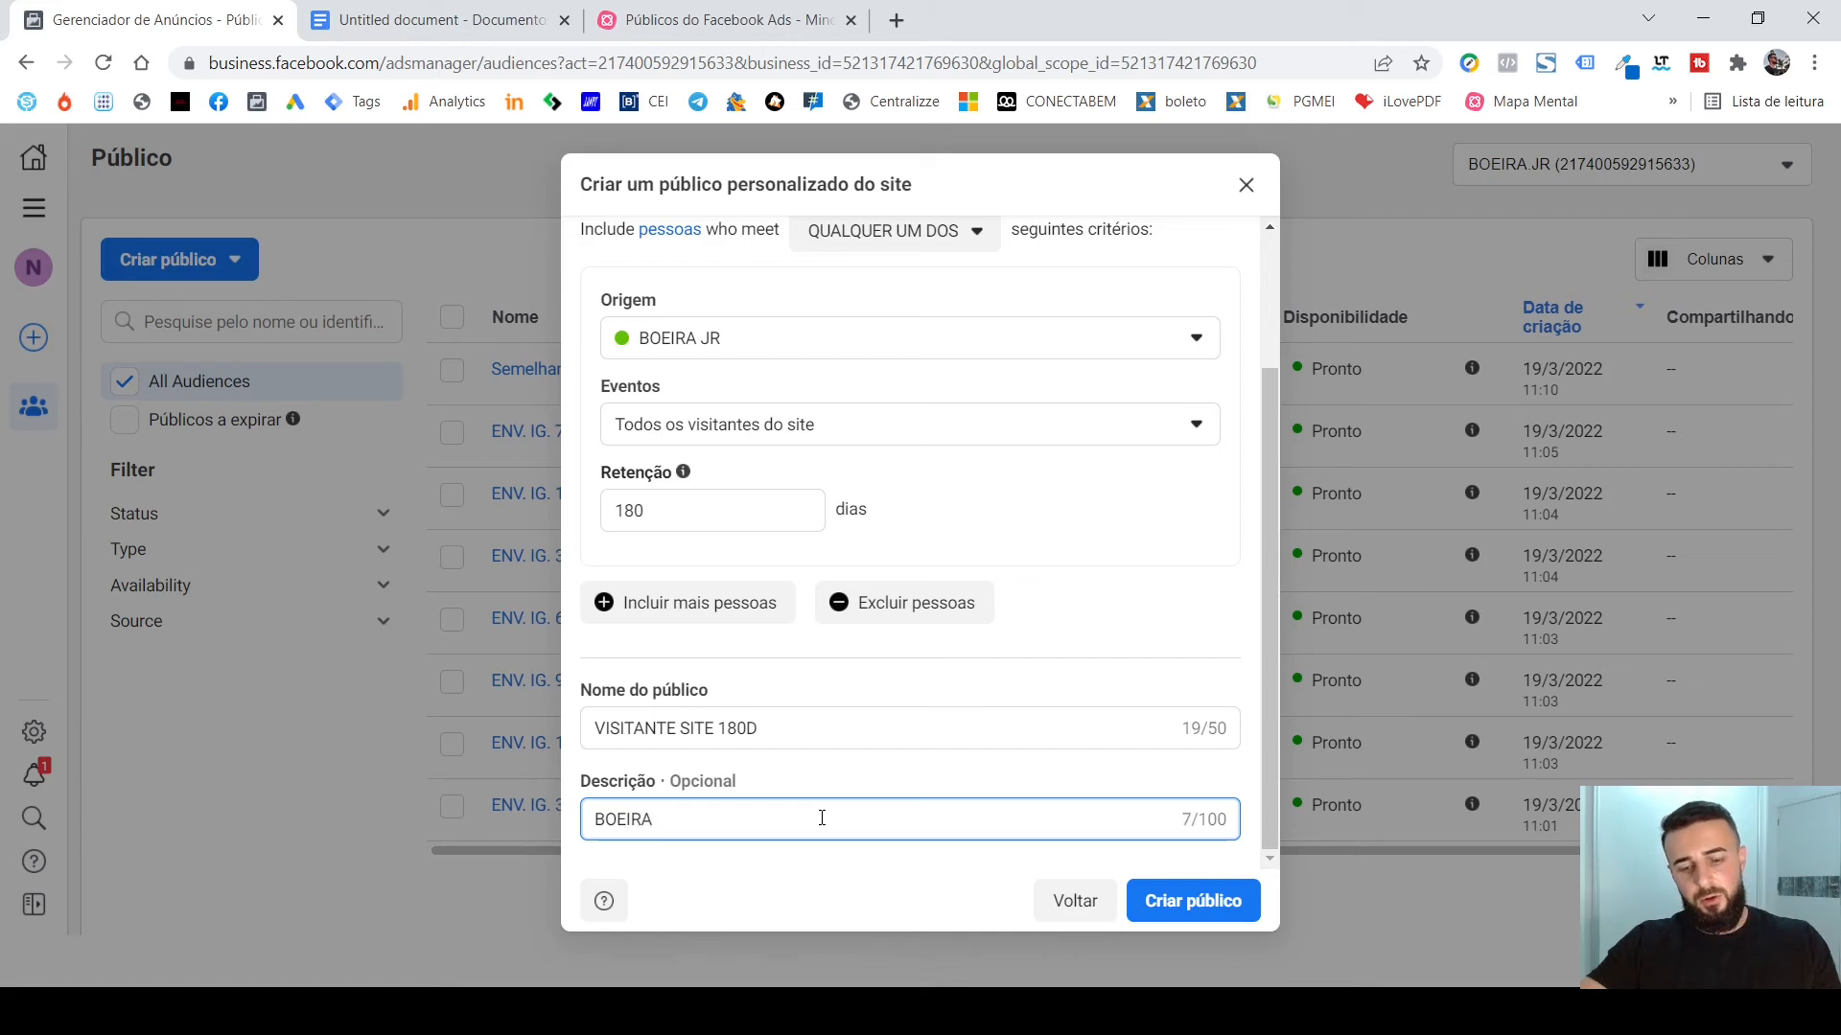
text( JR)
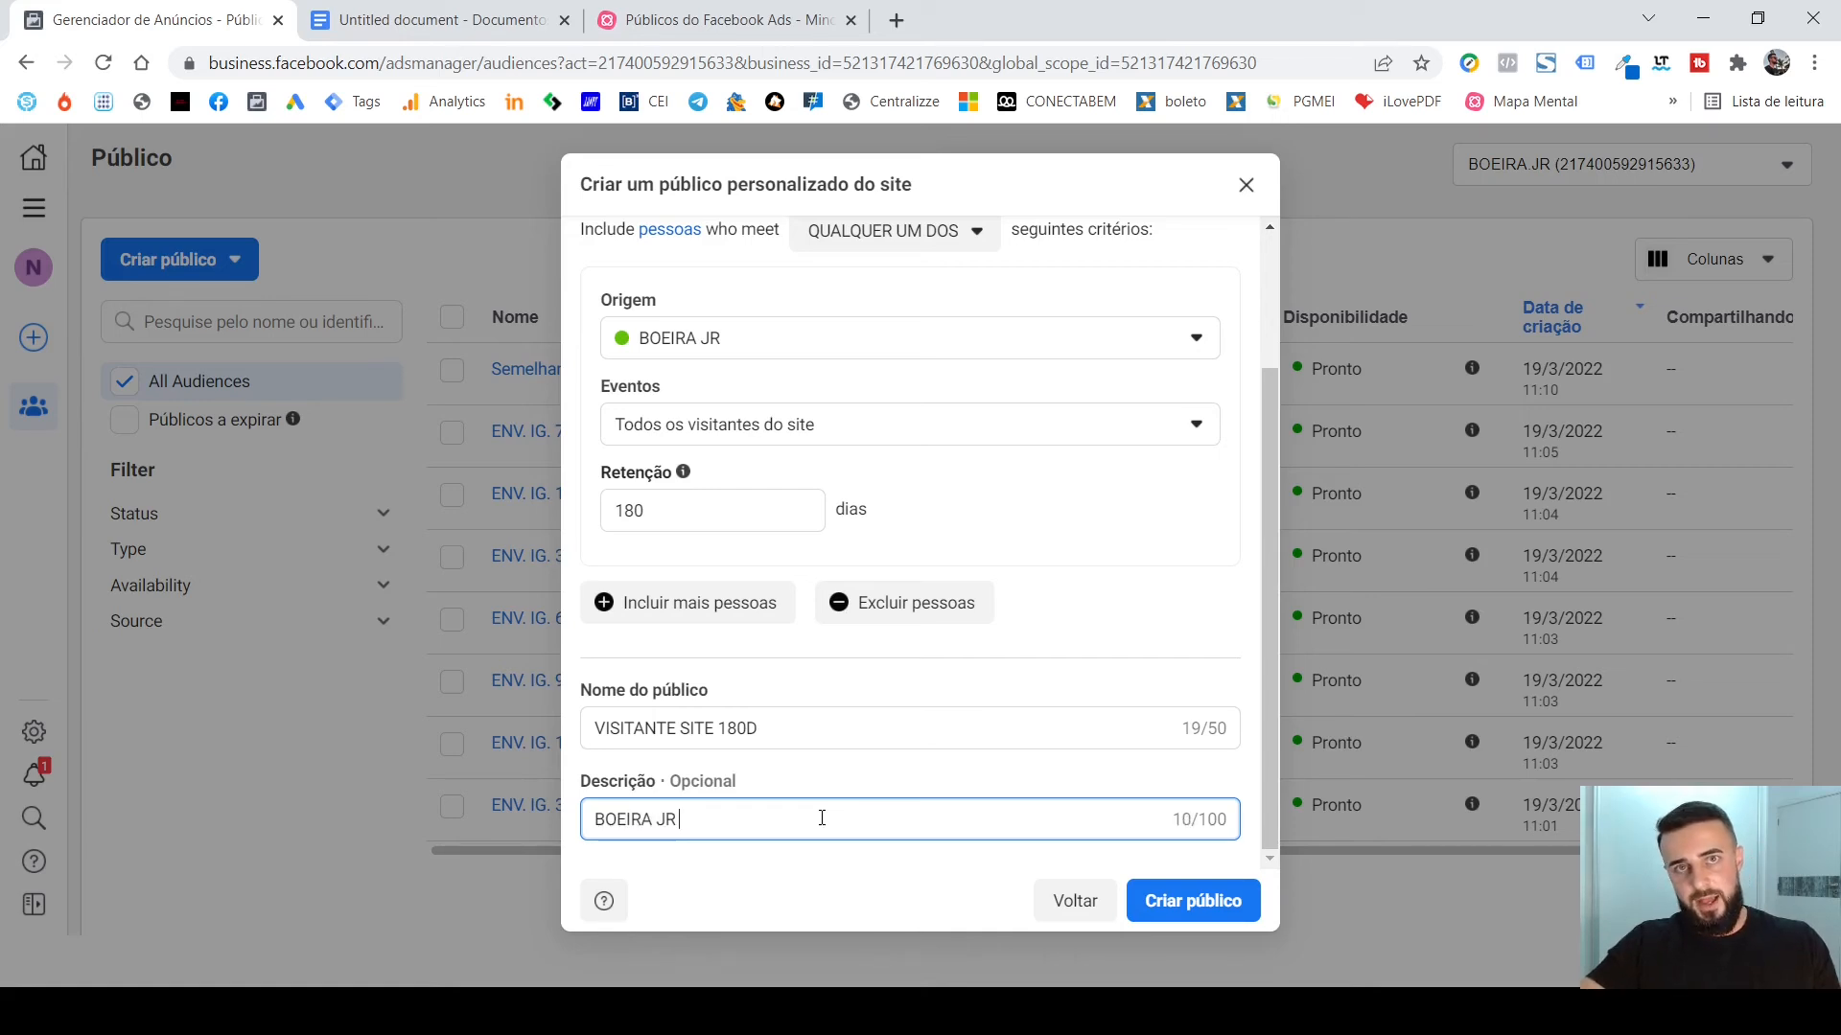
key(BackSpace)
key(BackSpace)
key(BackSpace)
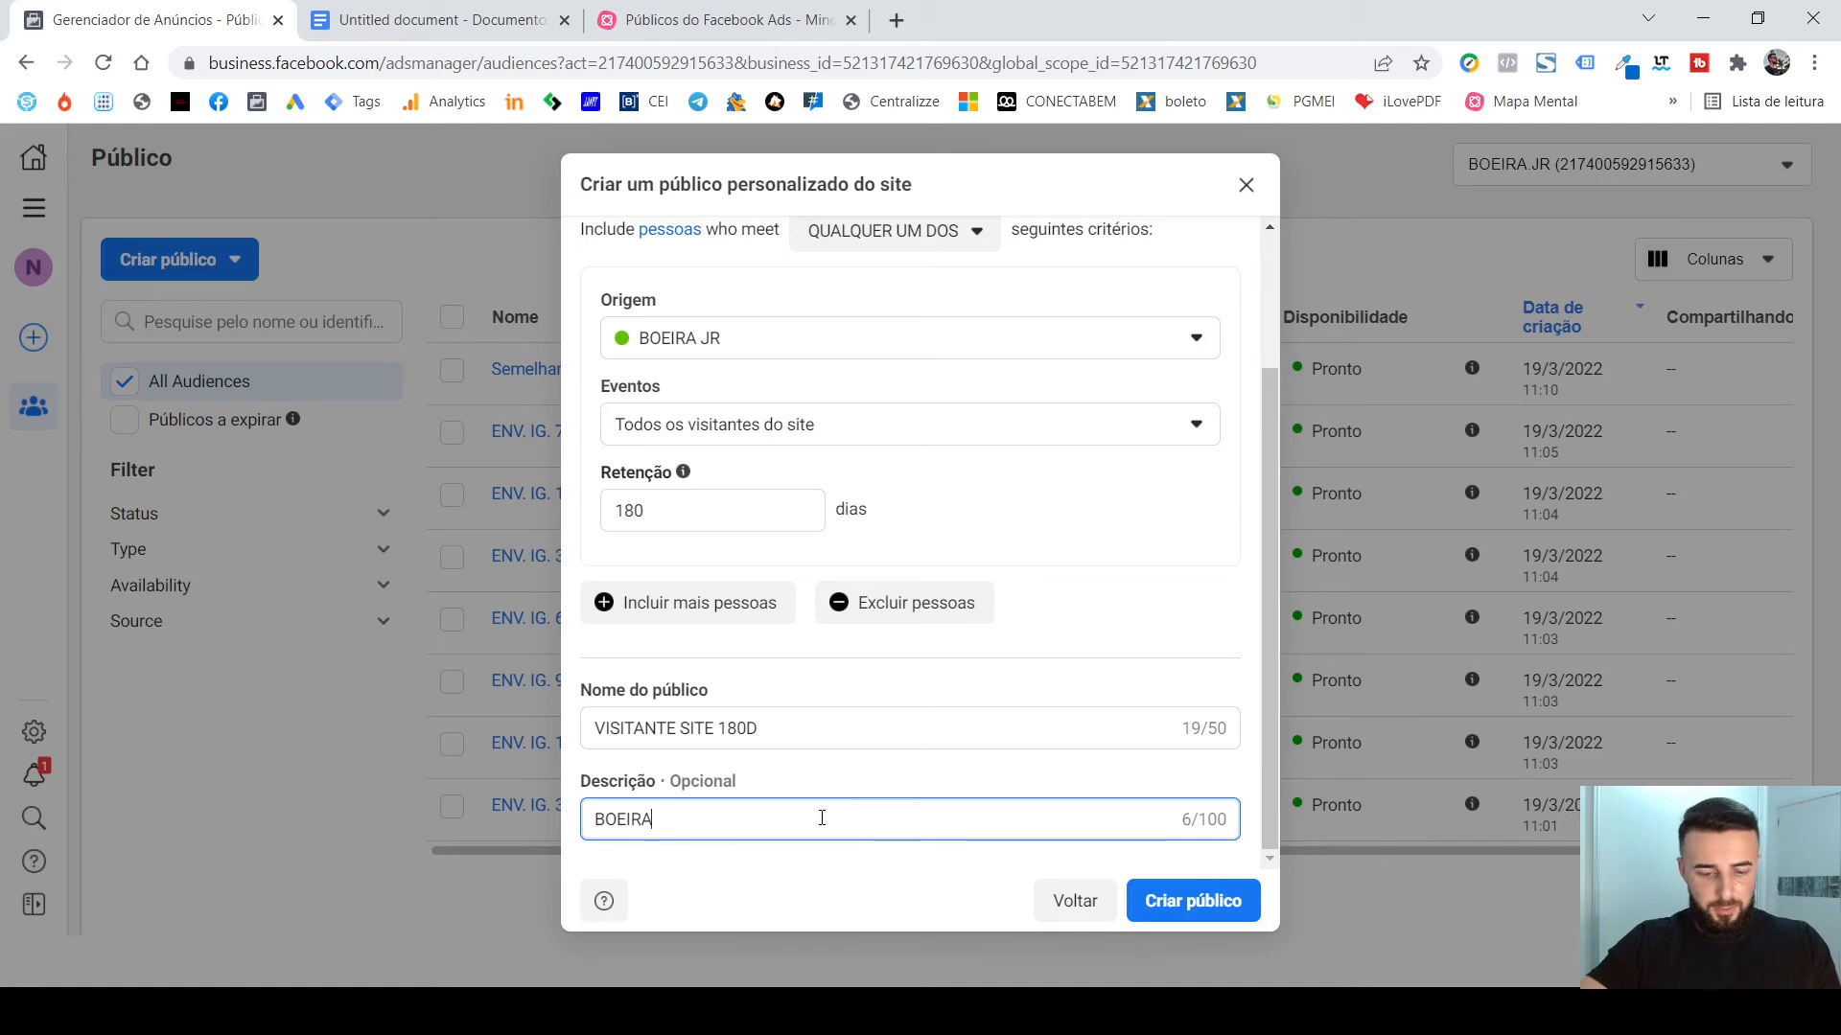
text(JR.COM)
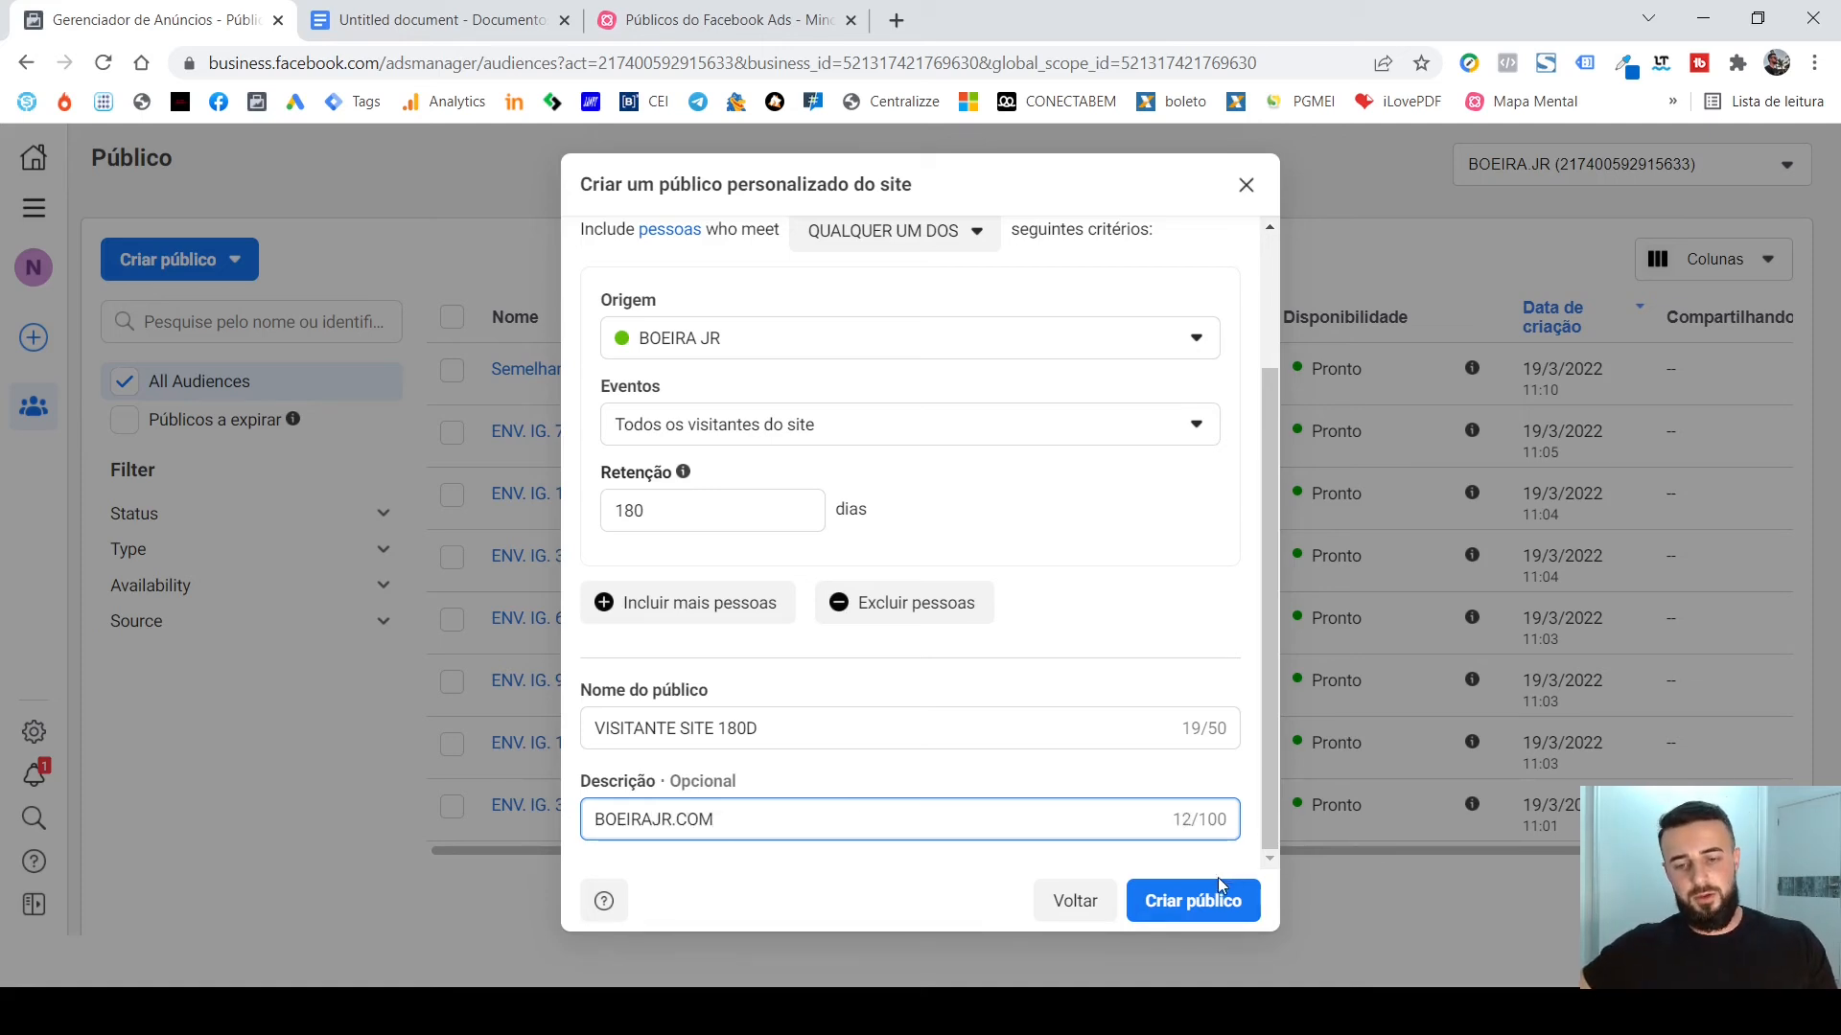
click(1207, 904)
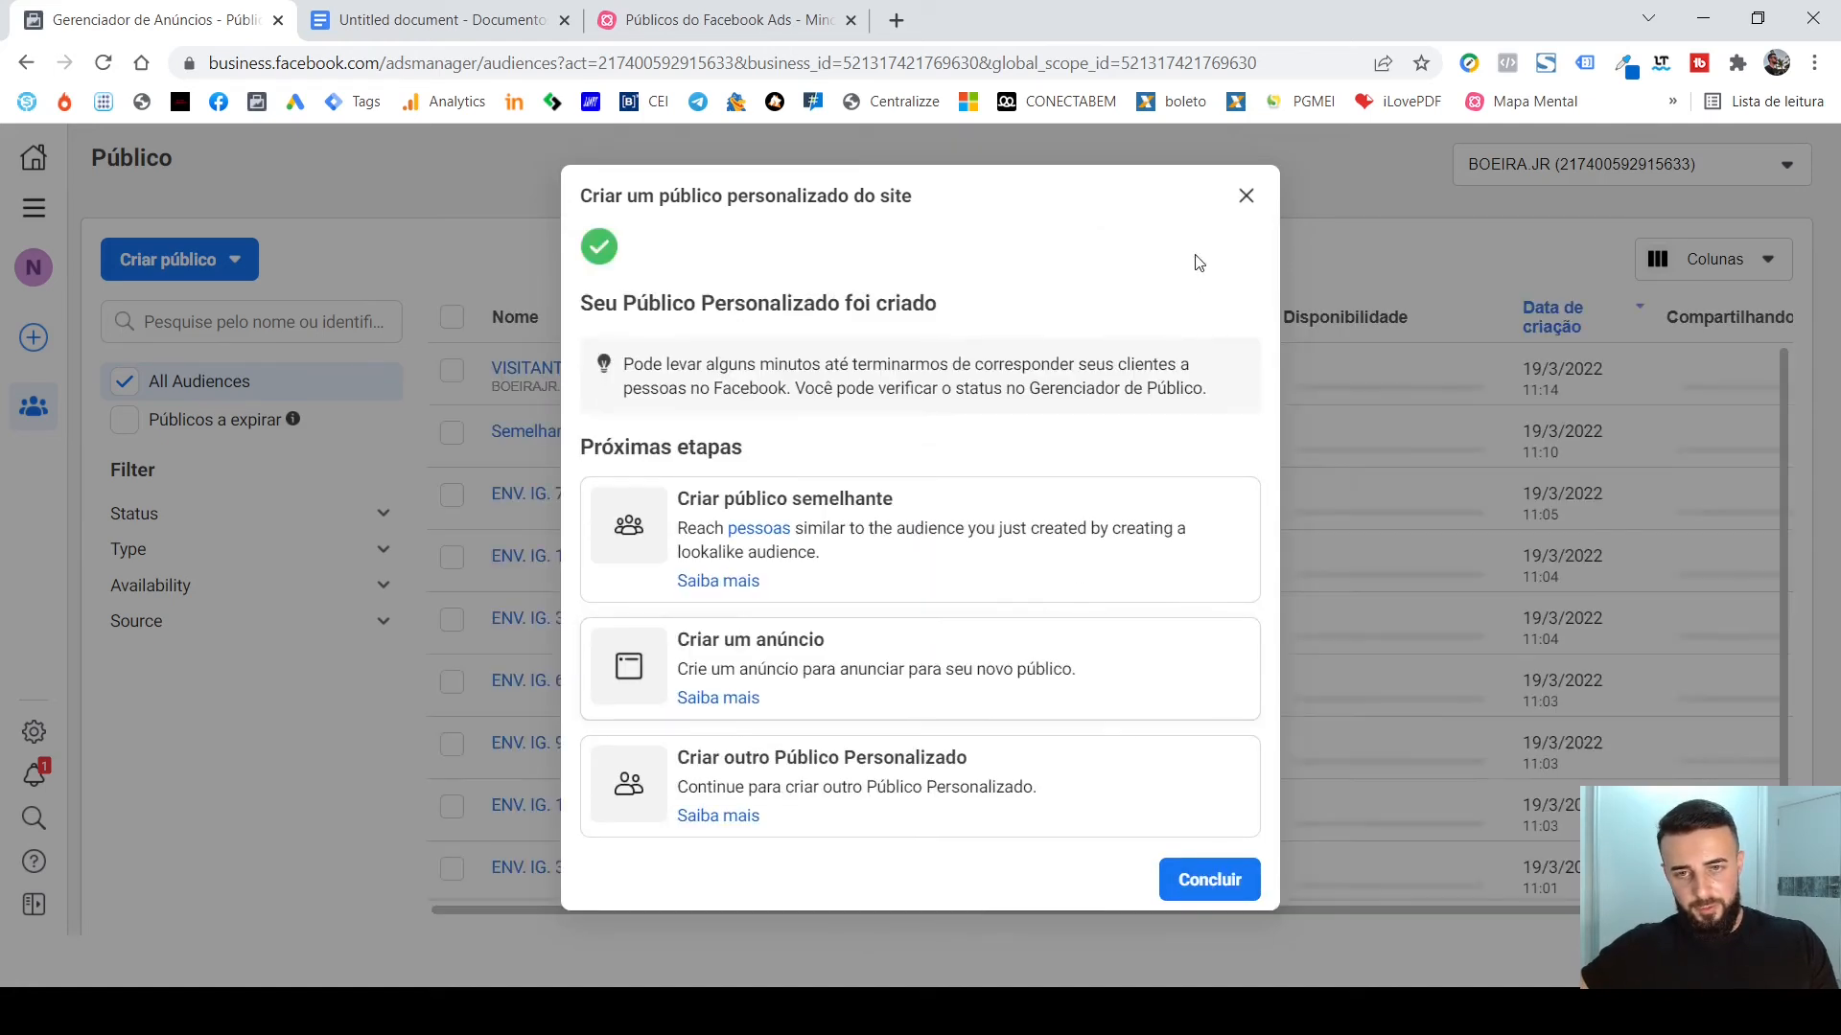
Close the dialog confirming the website custom audience and return to the audience list.
click(1243, 198)
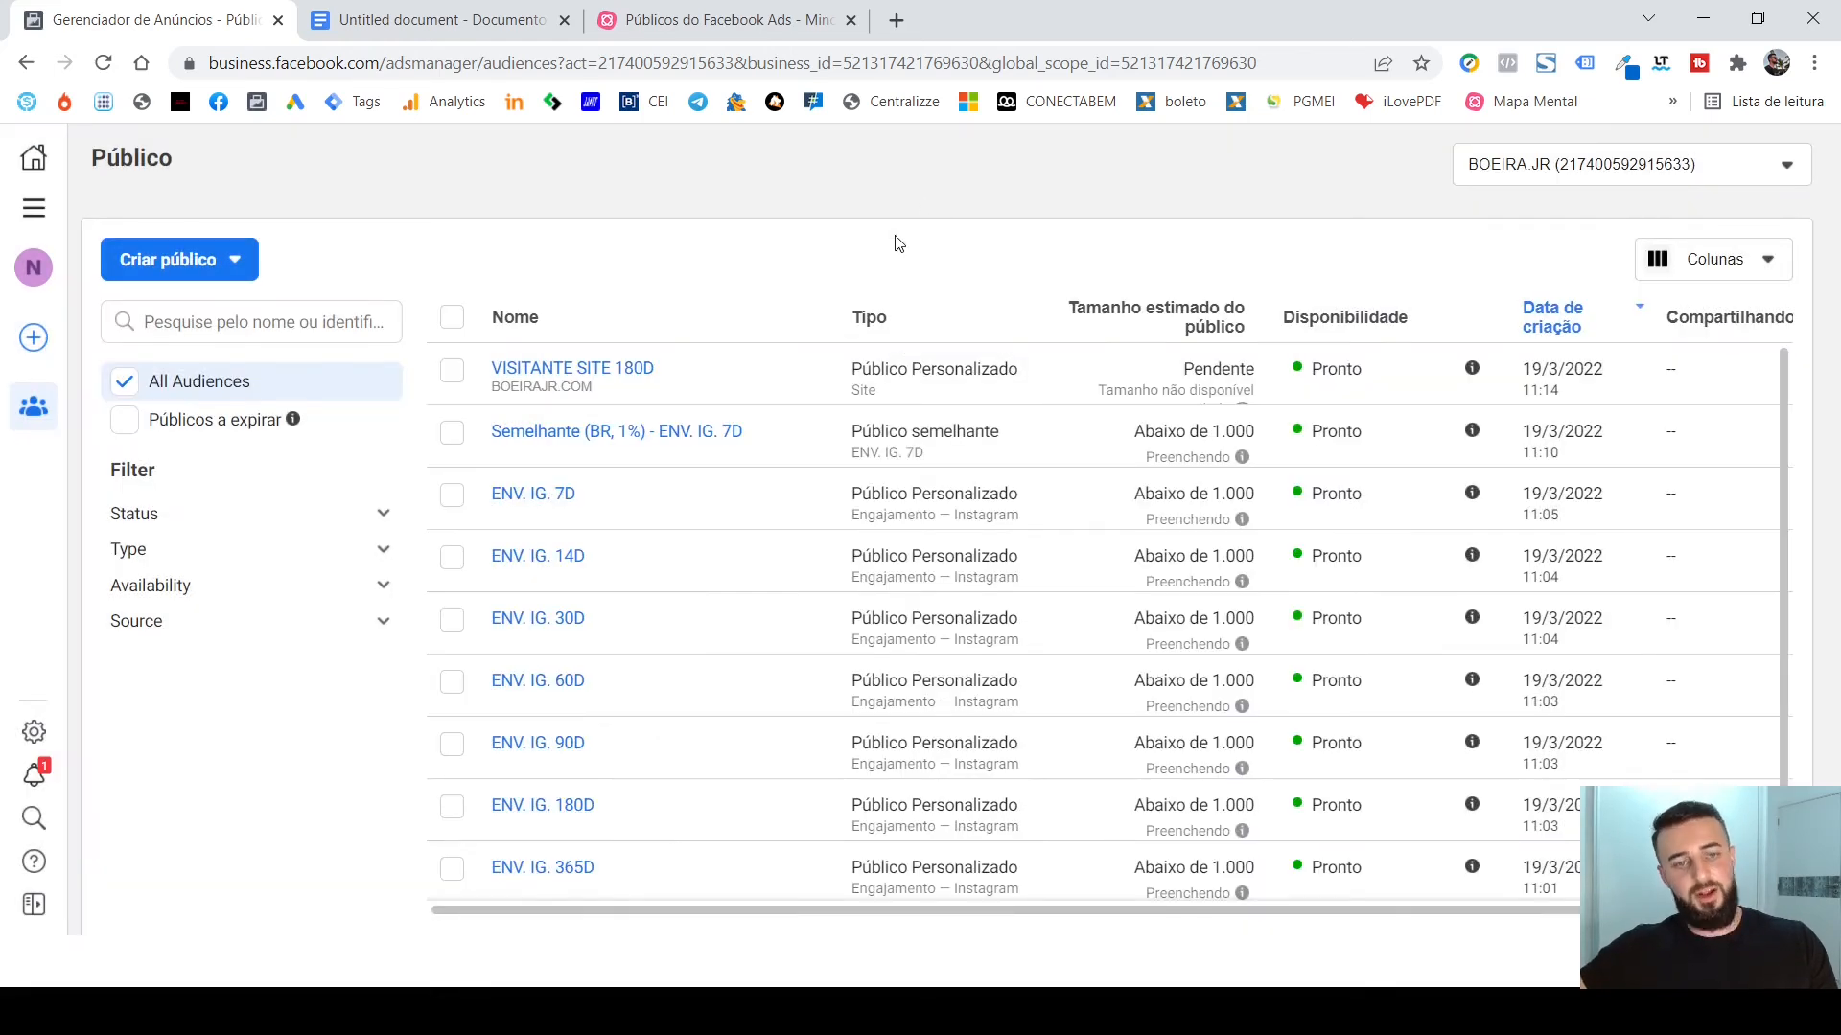
mouse_move(623, 373)
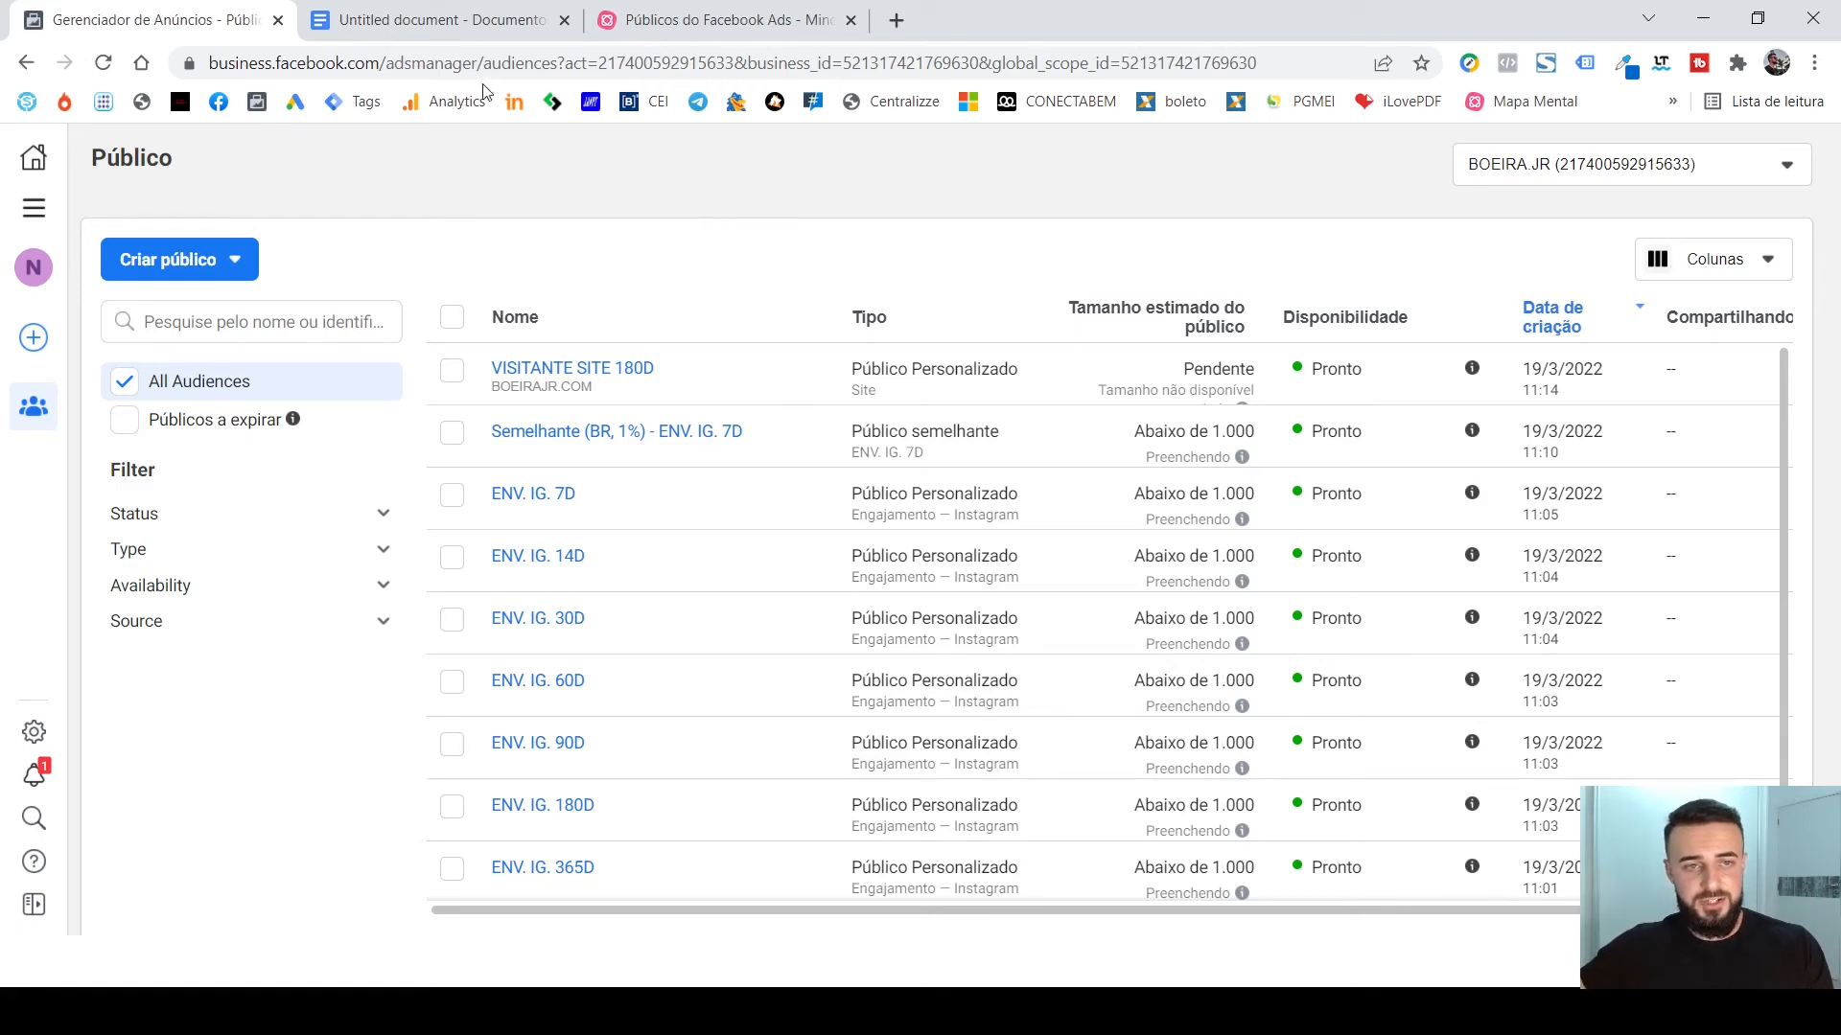
Switch to the Google Docs document and examine the audience hierarchy of lookalikes from Semelhante 1% to Semelhante 10%.
click(451, 23)
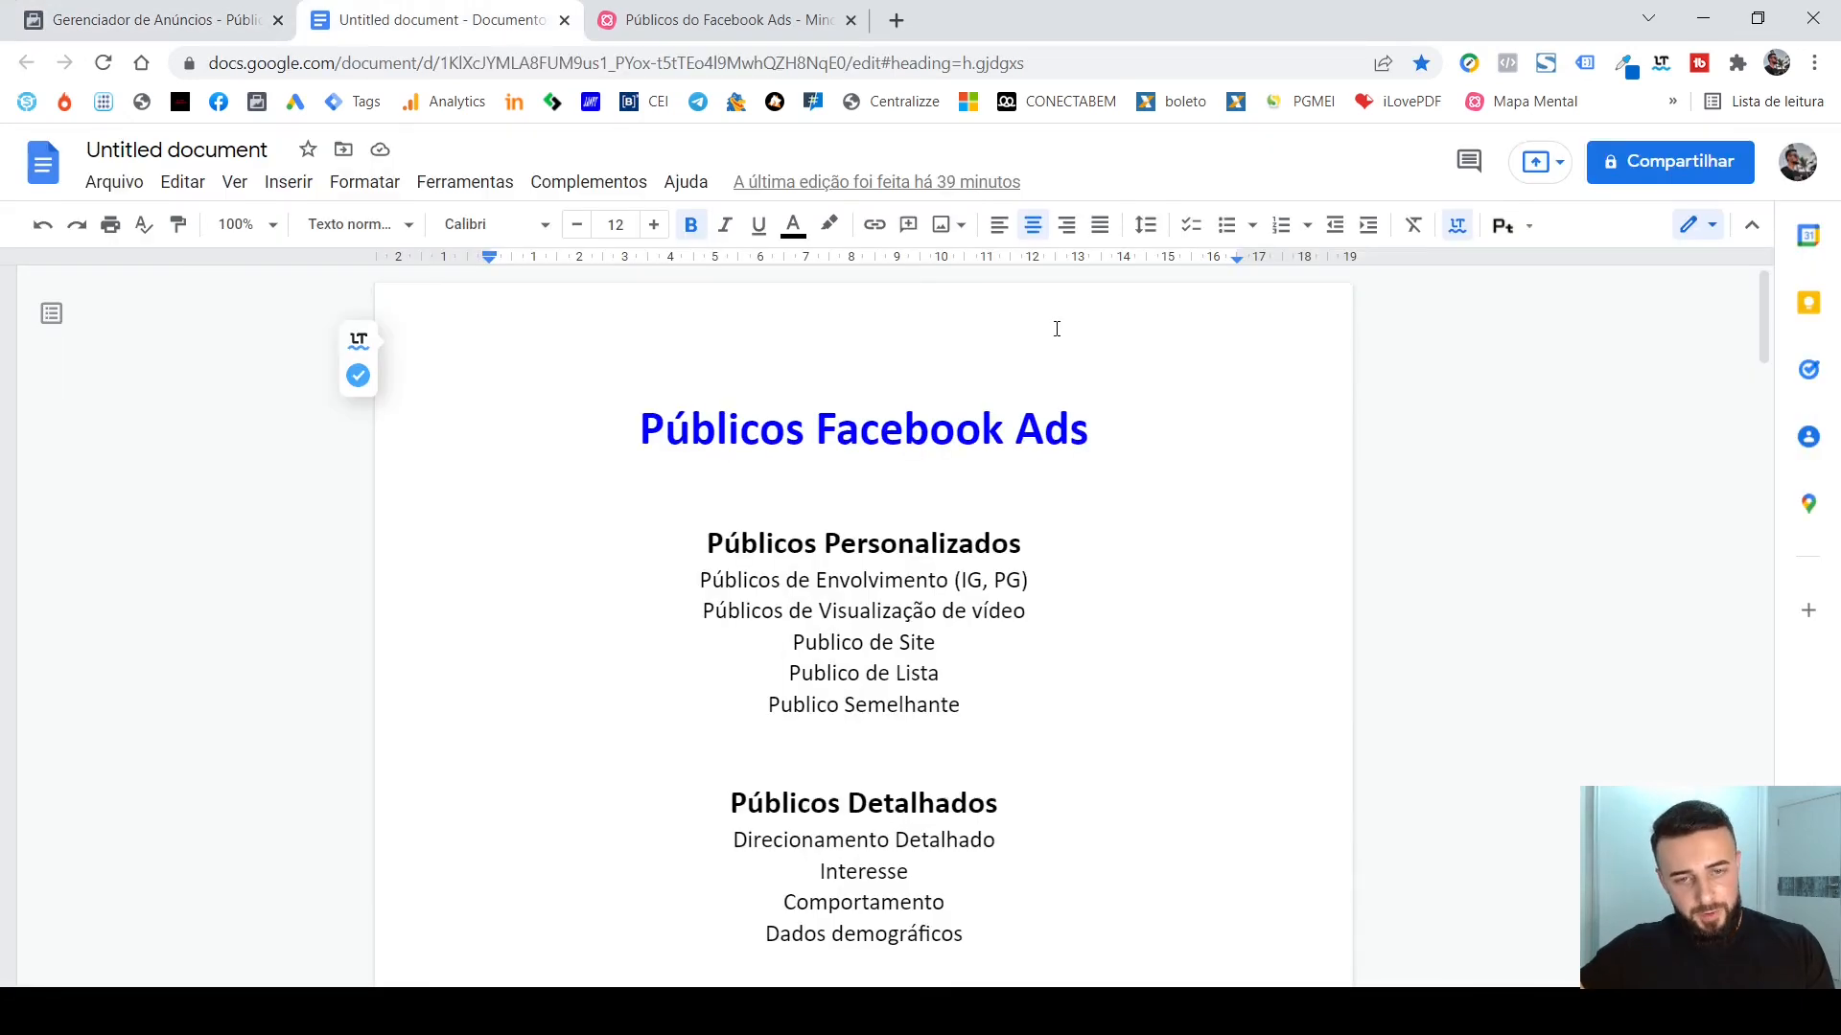
scroll(1071, 423, down, 15)
scroll(1075, 429, down, 8)
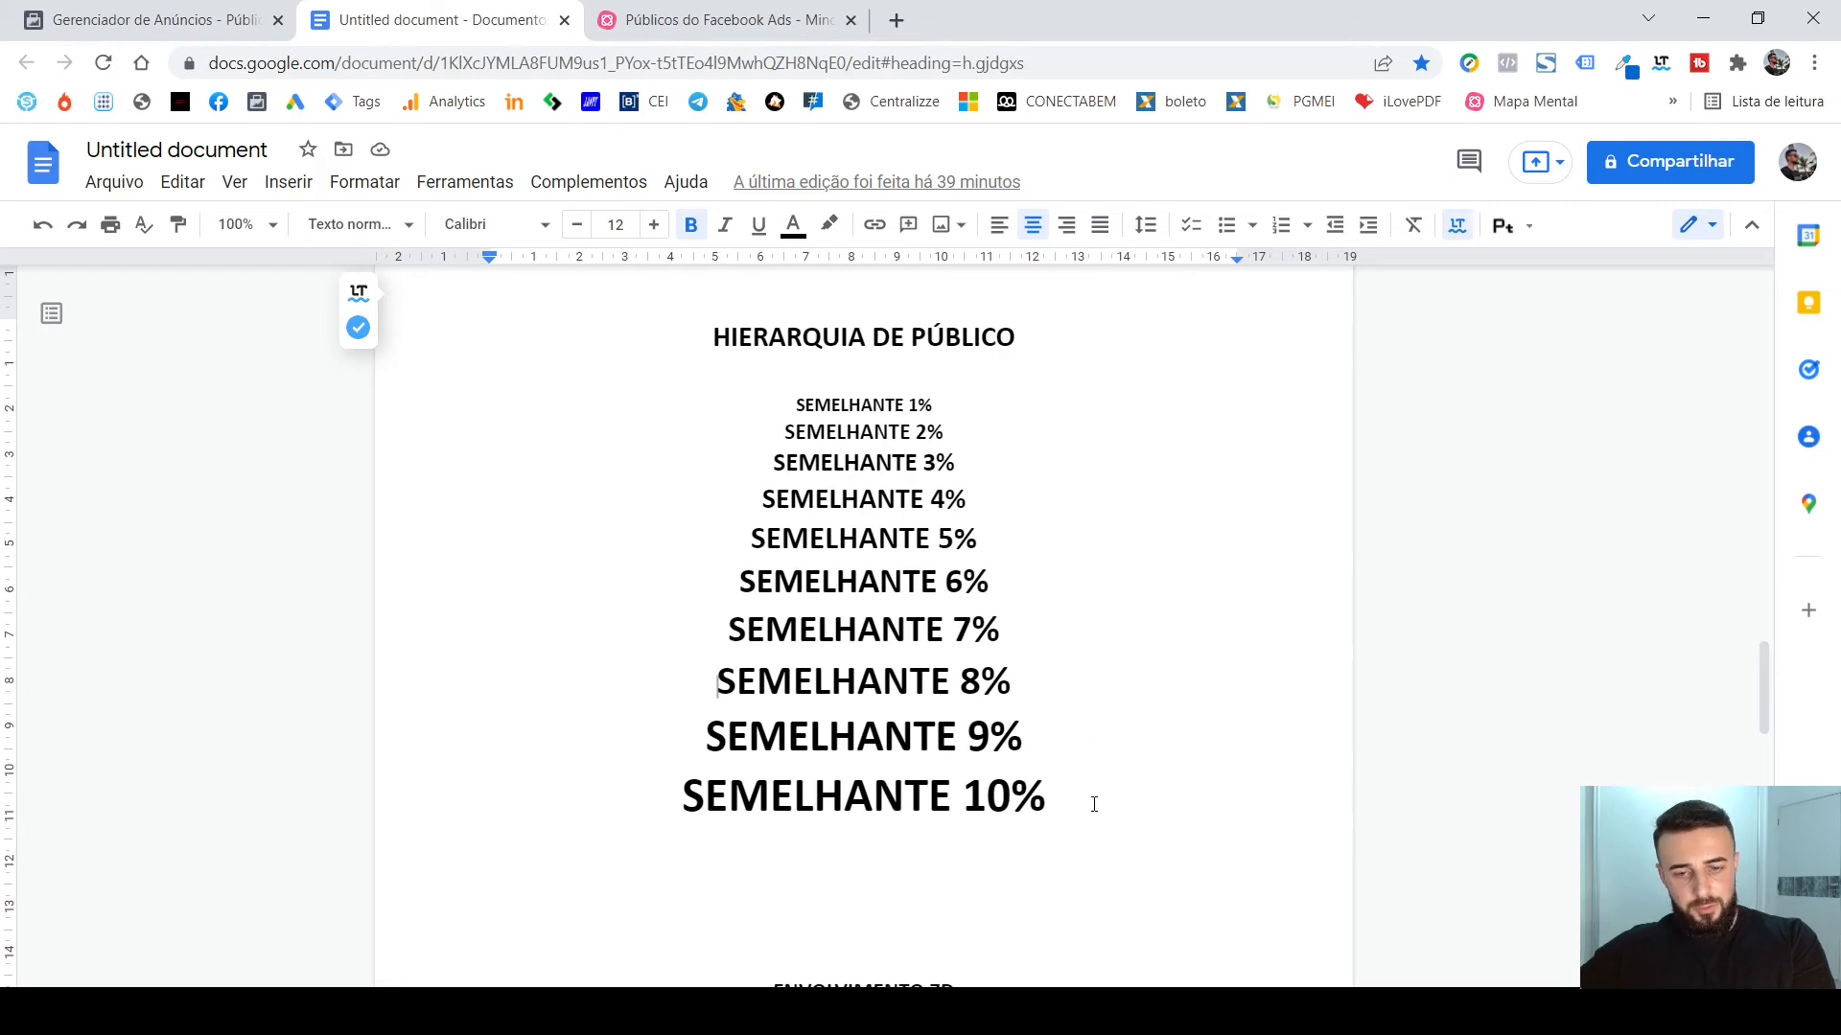
click(1093, 802)
click(983, 400)
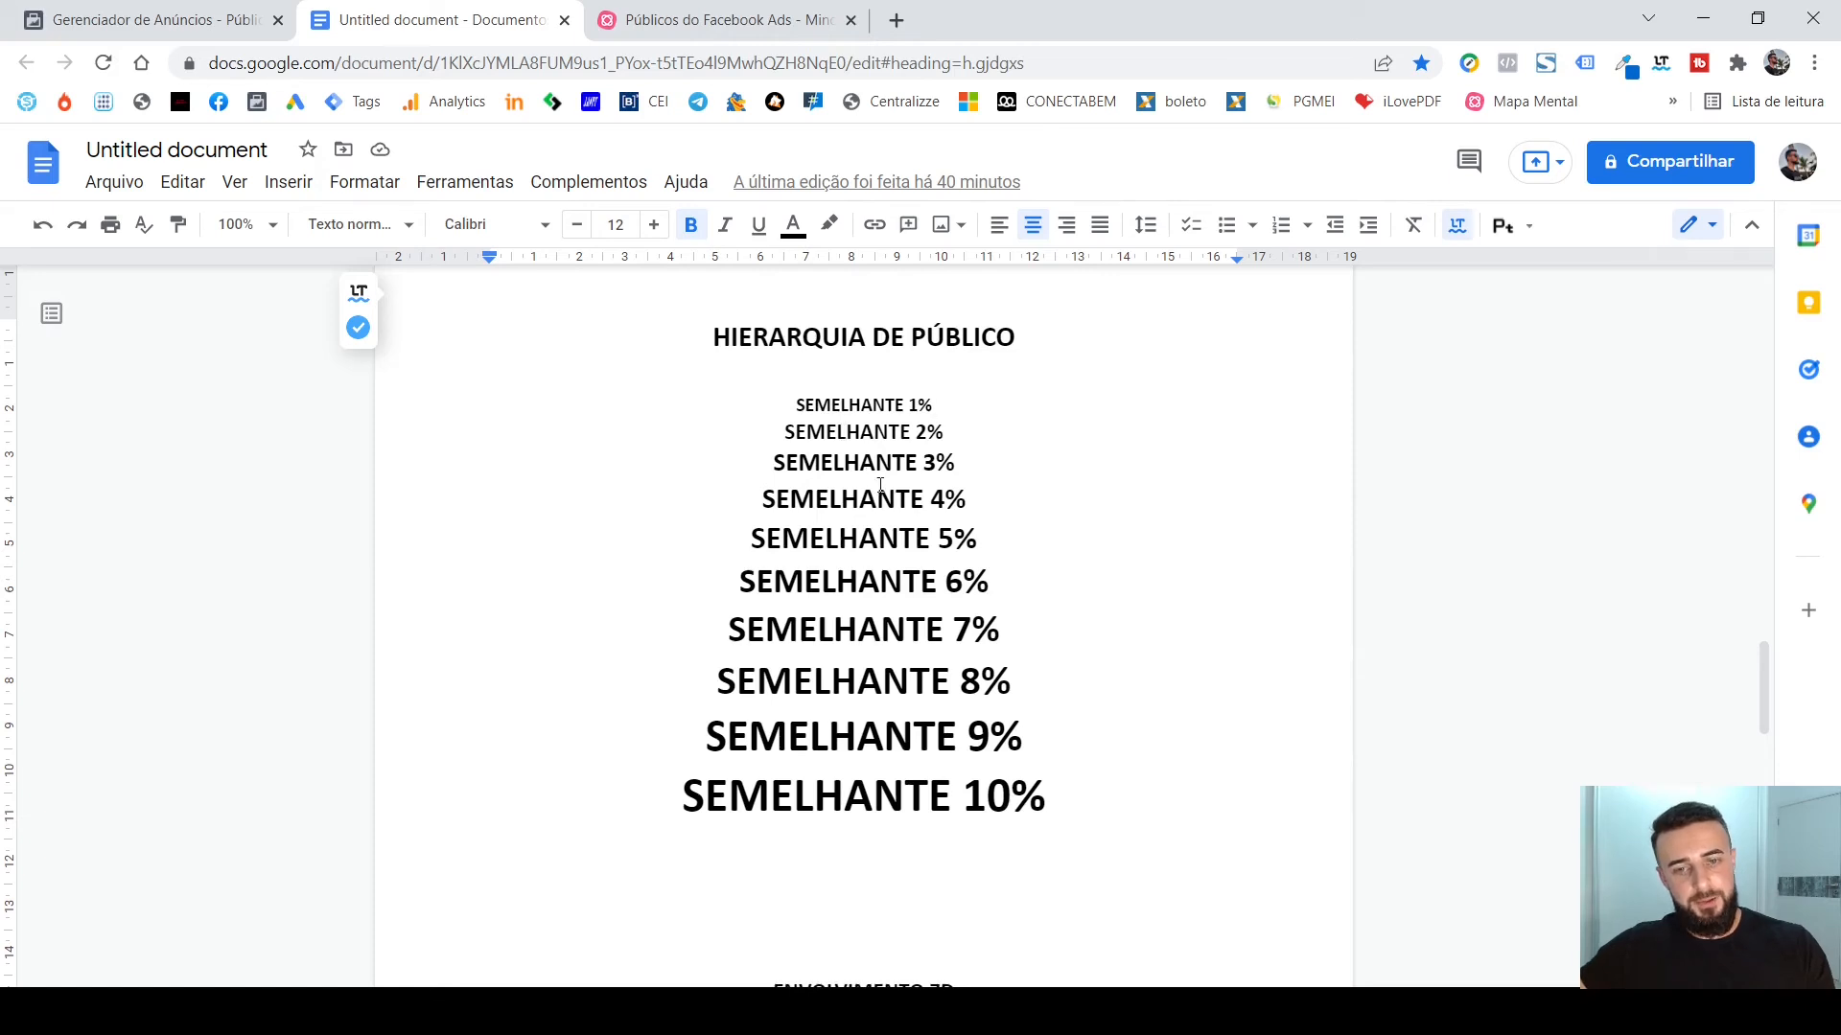
Examine the document's hierarchy lists of engagement and site audiences by retention period, and review the lookalike list again.
scroll(930, 470, down, 6)
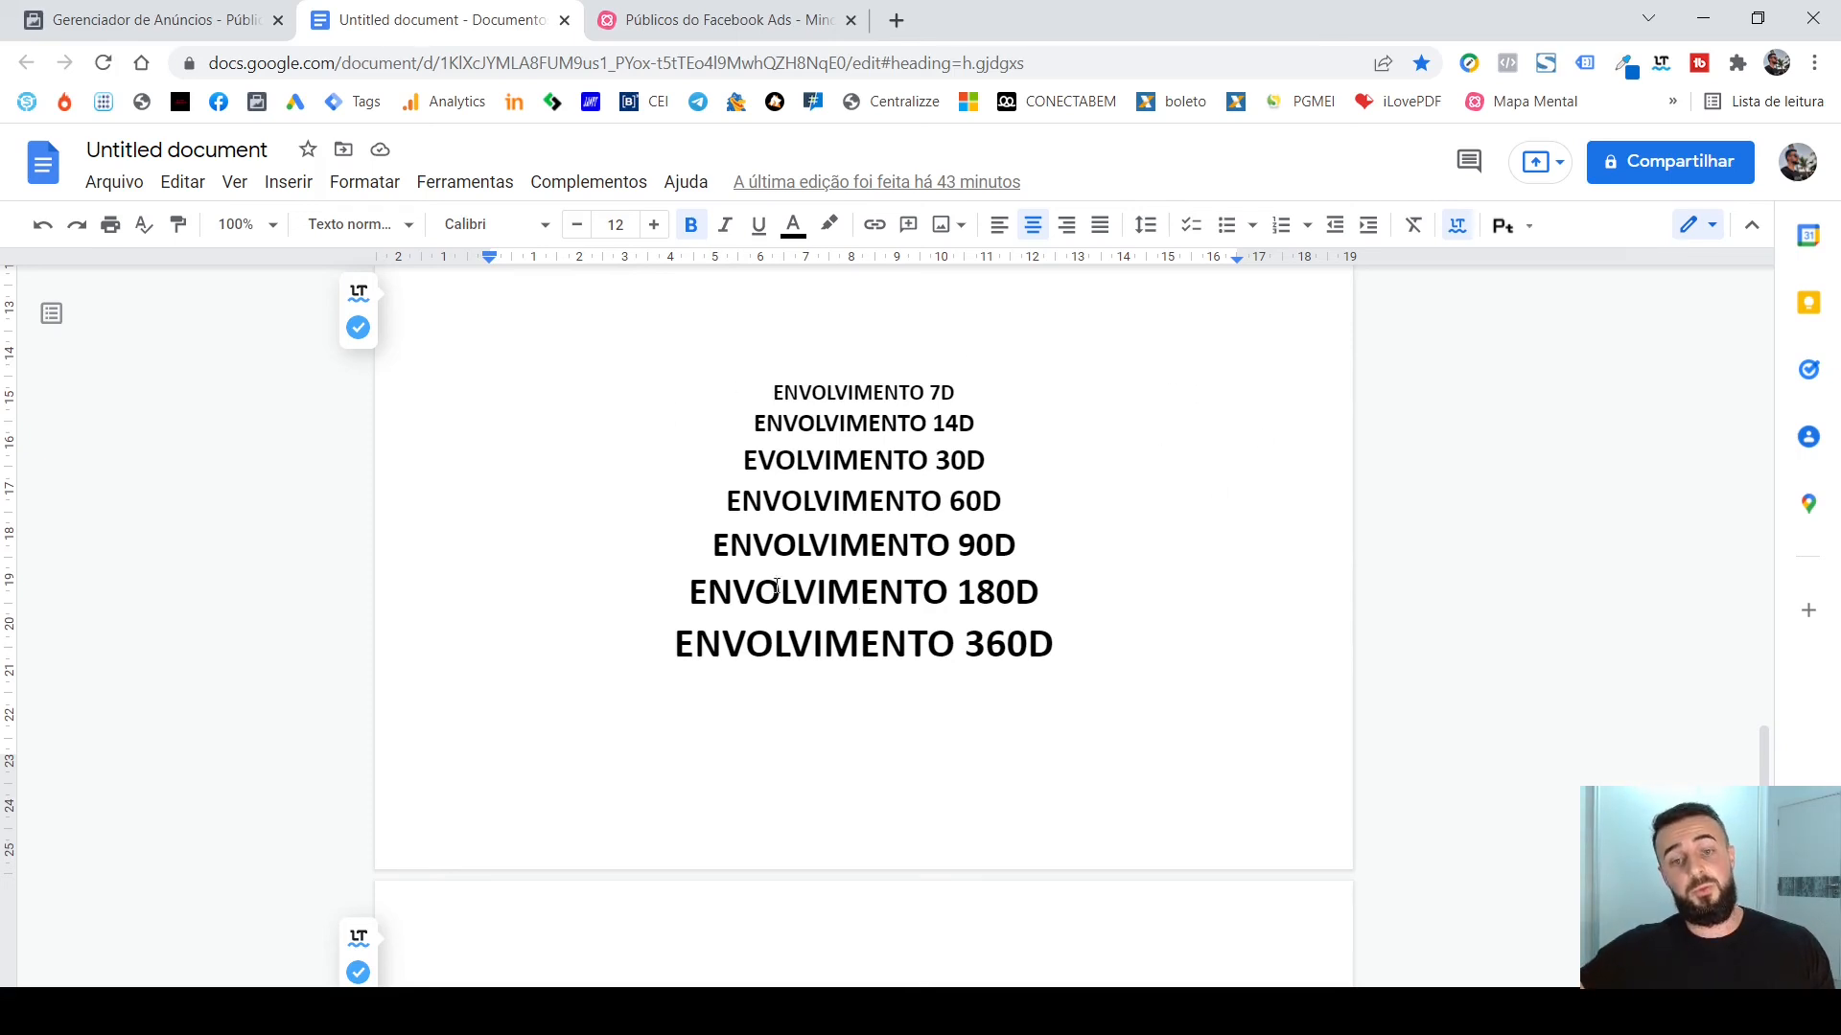
scroll(1118, 576, down, 5)
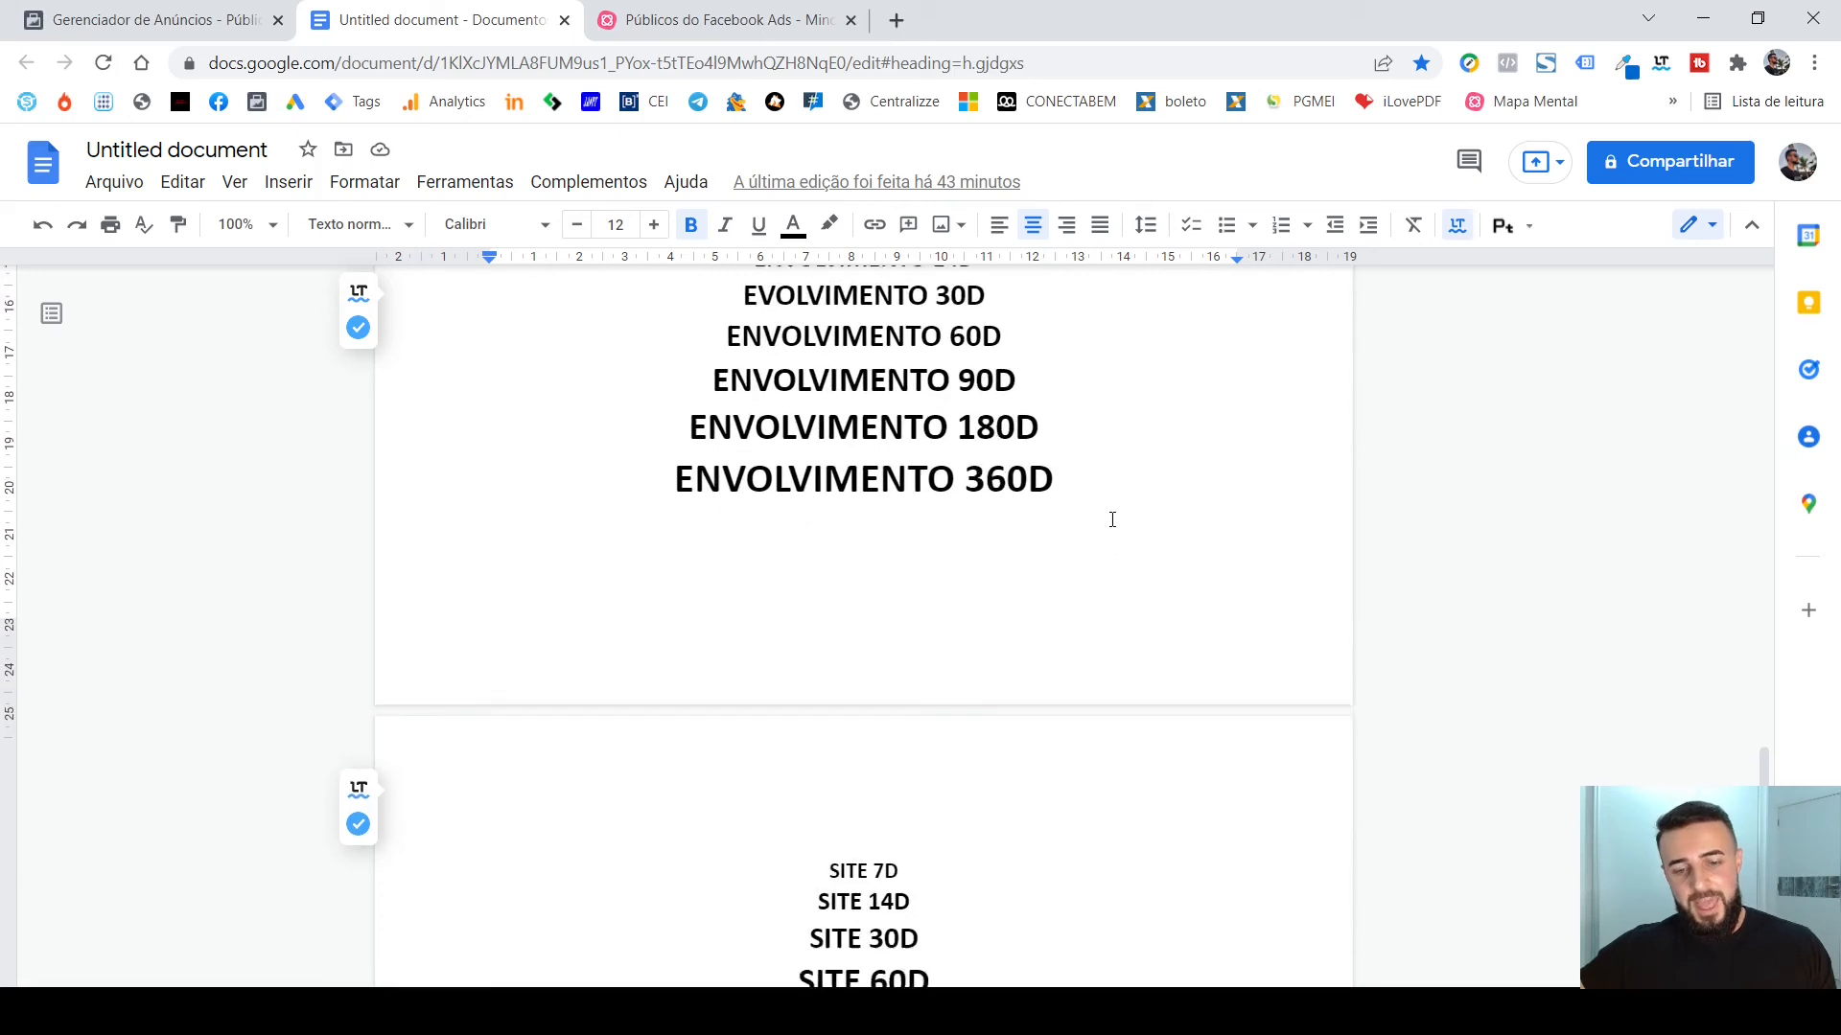
scroll(1108, 501, up, 4)
scroll(1108, 502, up, 1)
scroll(1072, 480, down, 5)
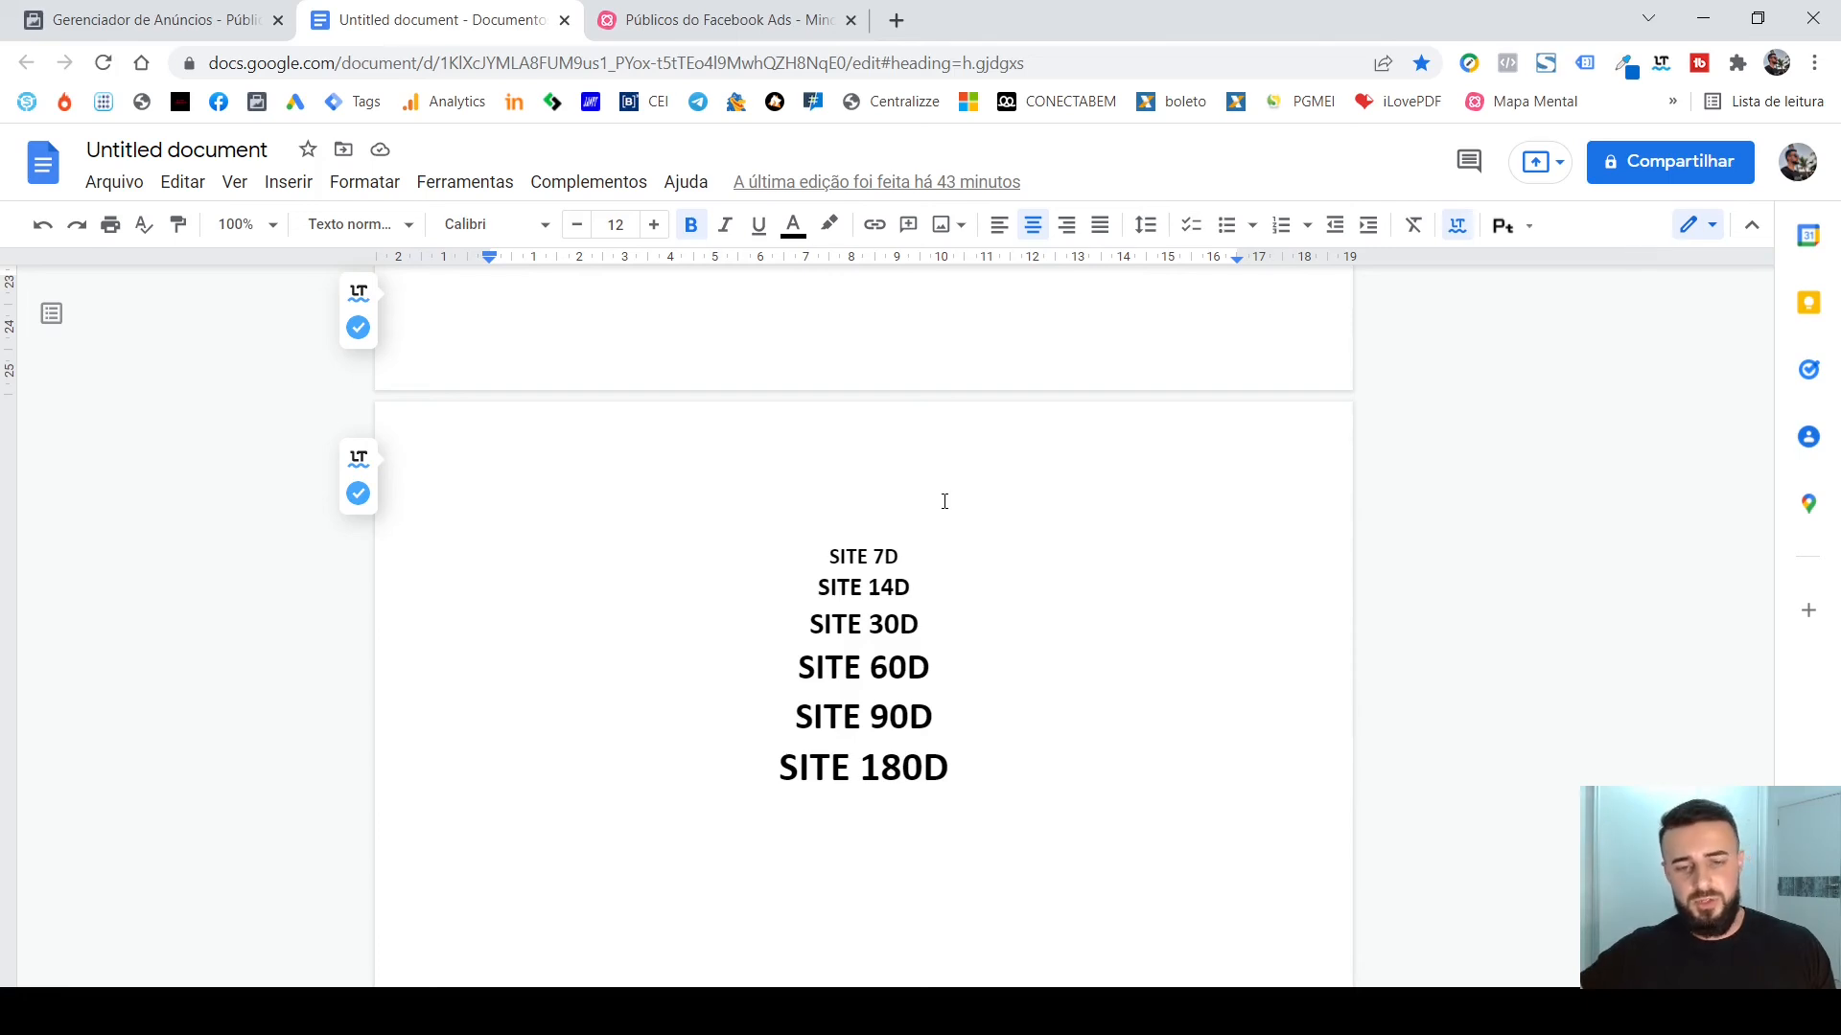
scroll(944, 501, down, 2)
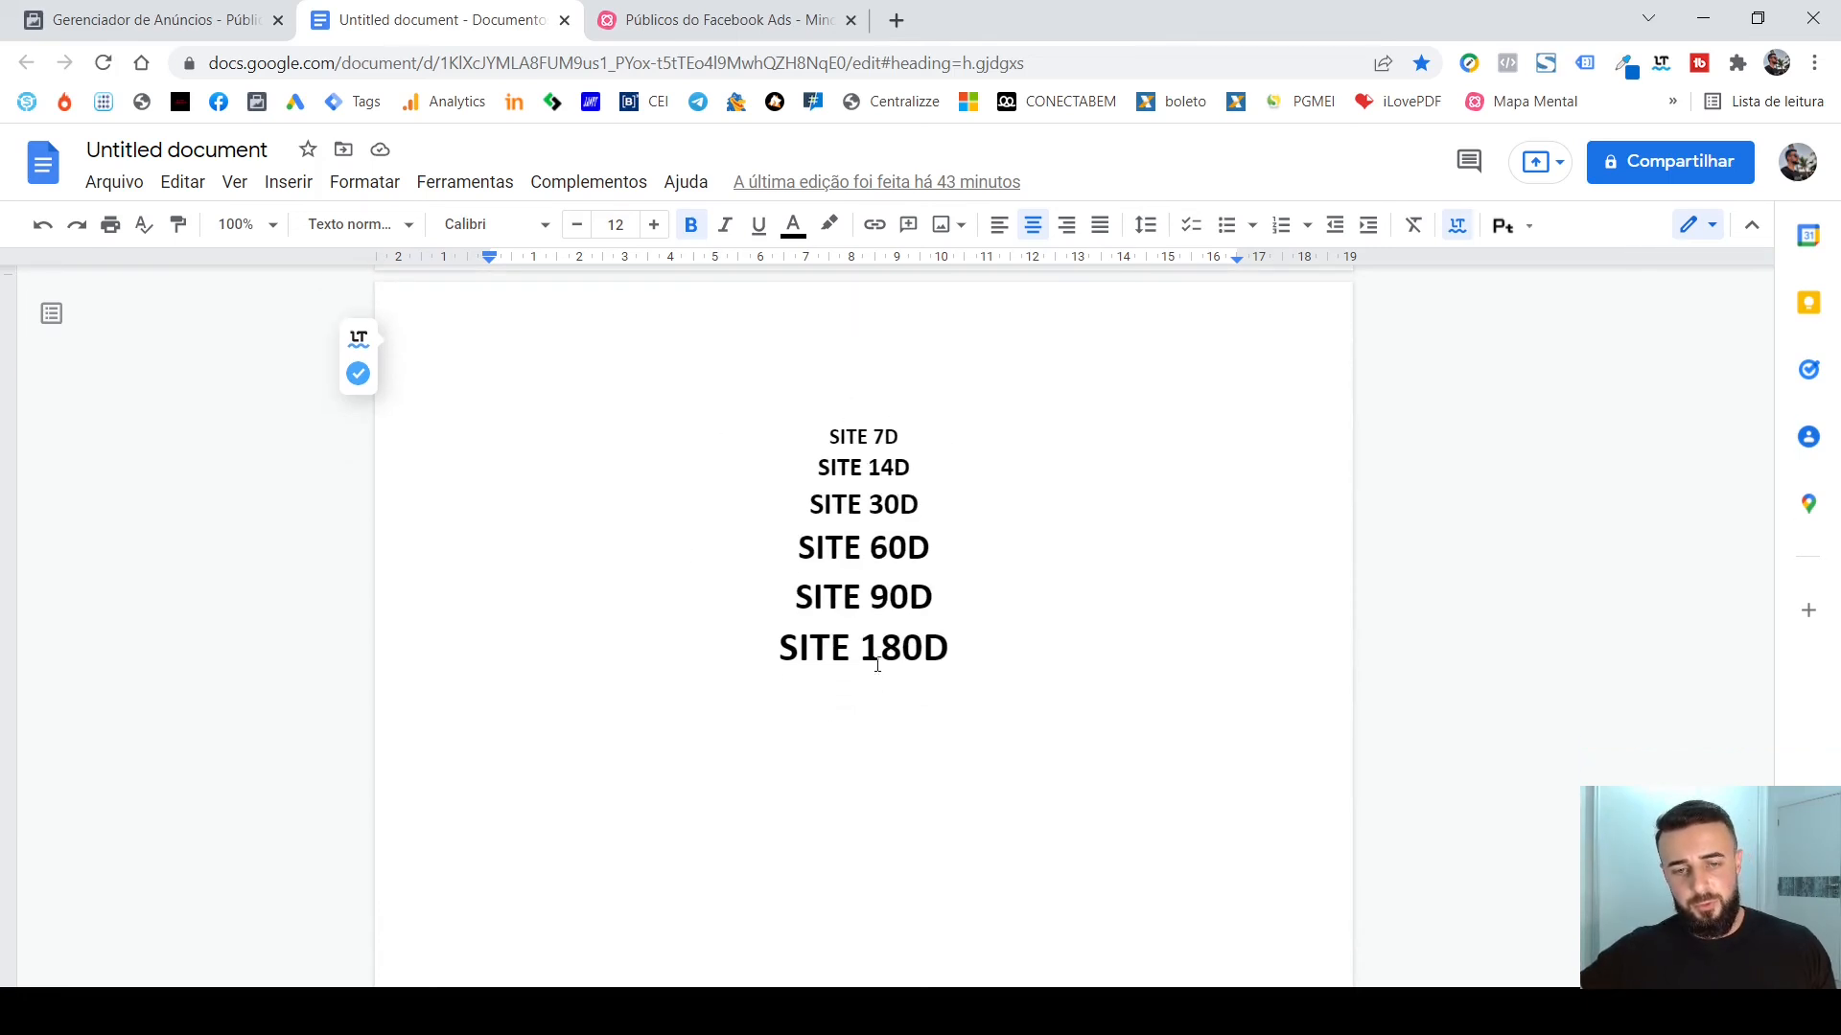
scroll(877, 665, down, 6)
scroll(801, 671, up, 4)
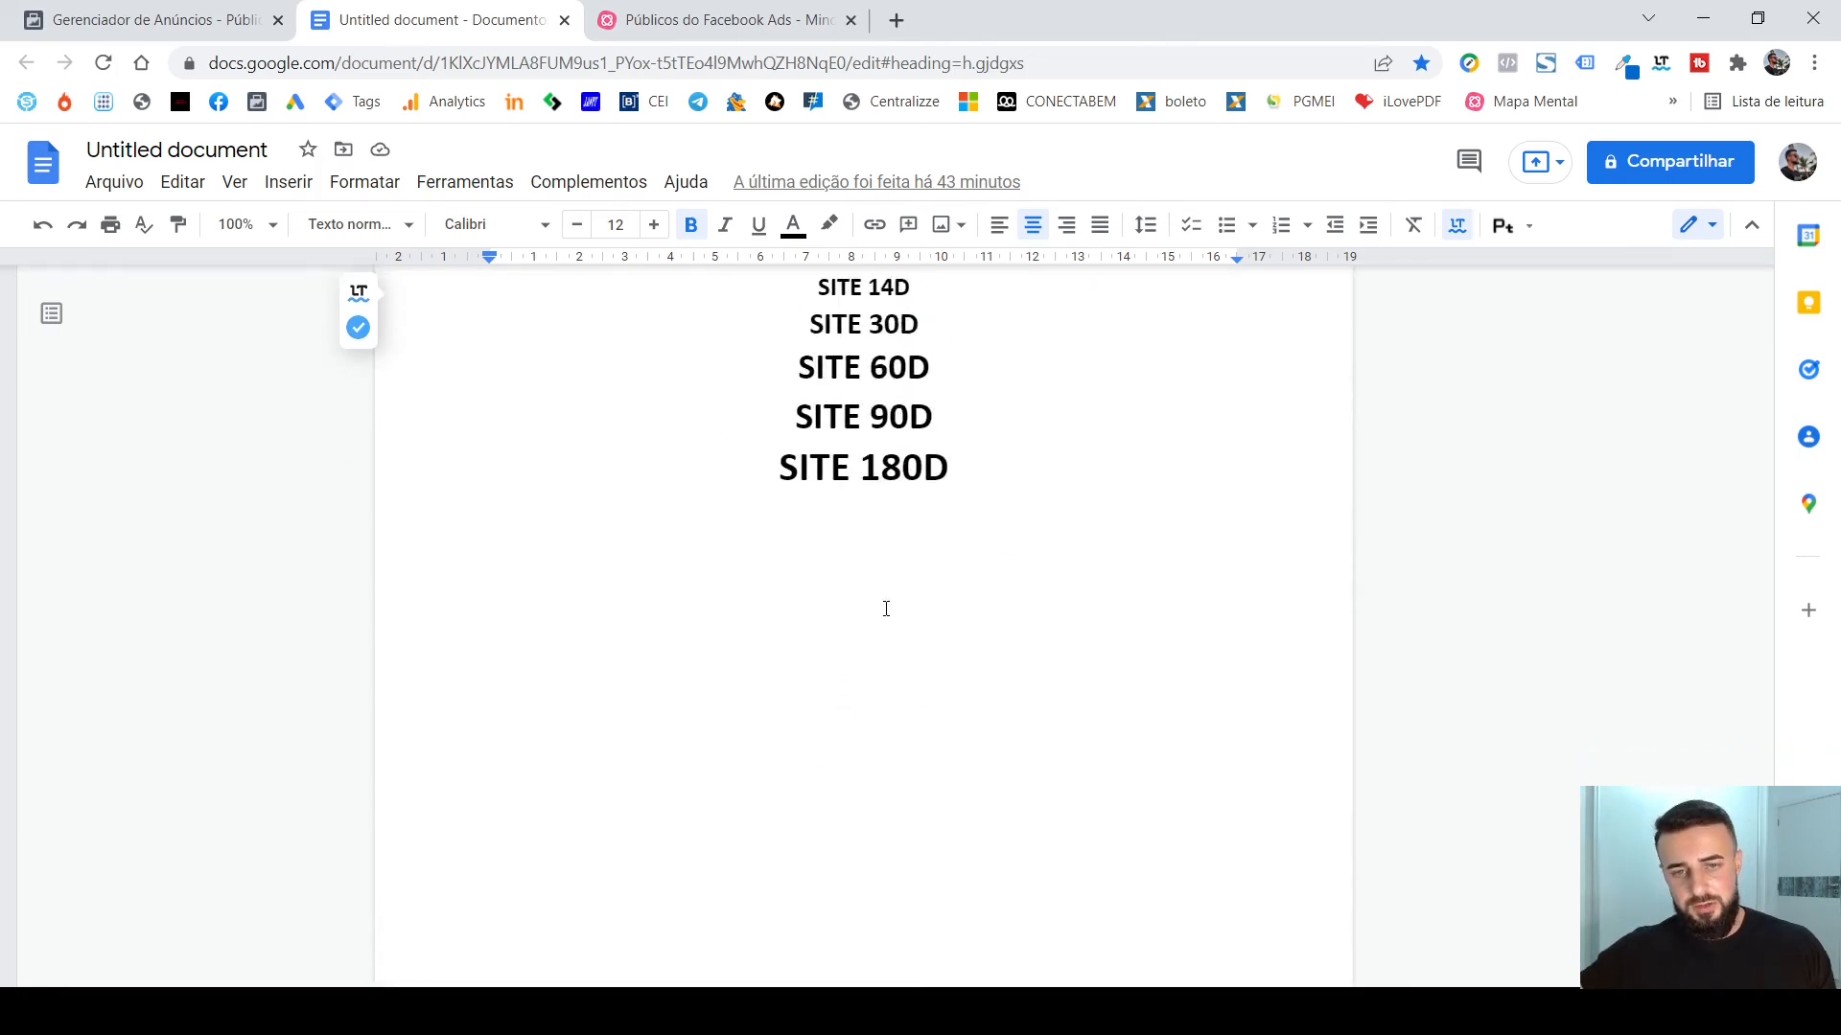
scroll(886, 609, up, 1)
scroll(944, 595, up, 1)
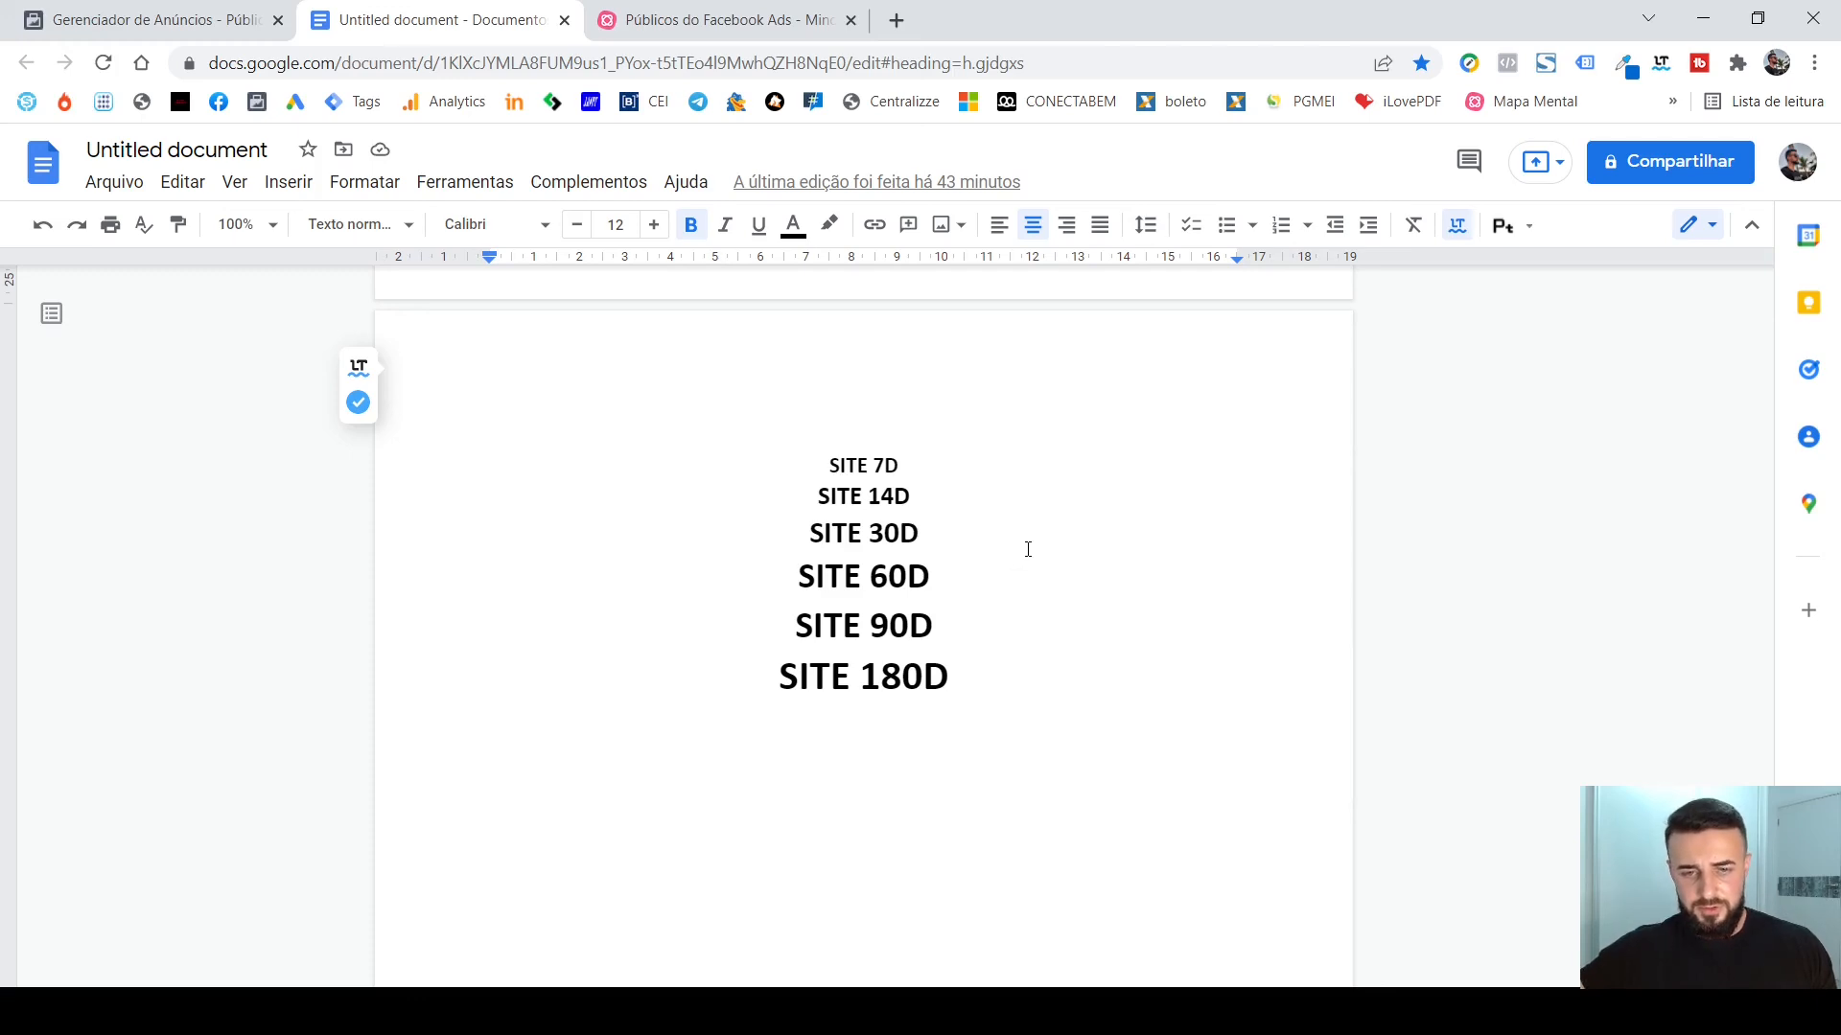
scroll(1027, 547, up, 6)
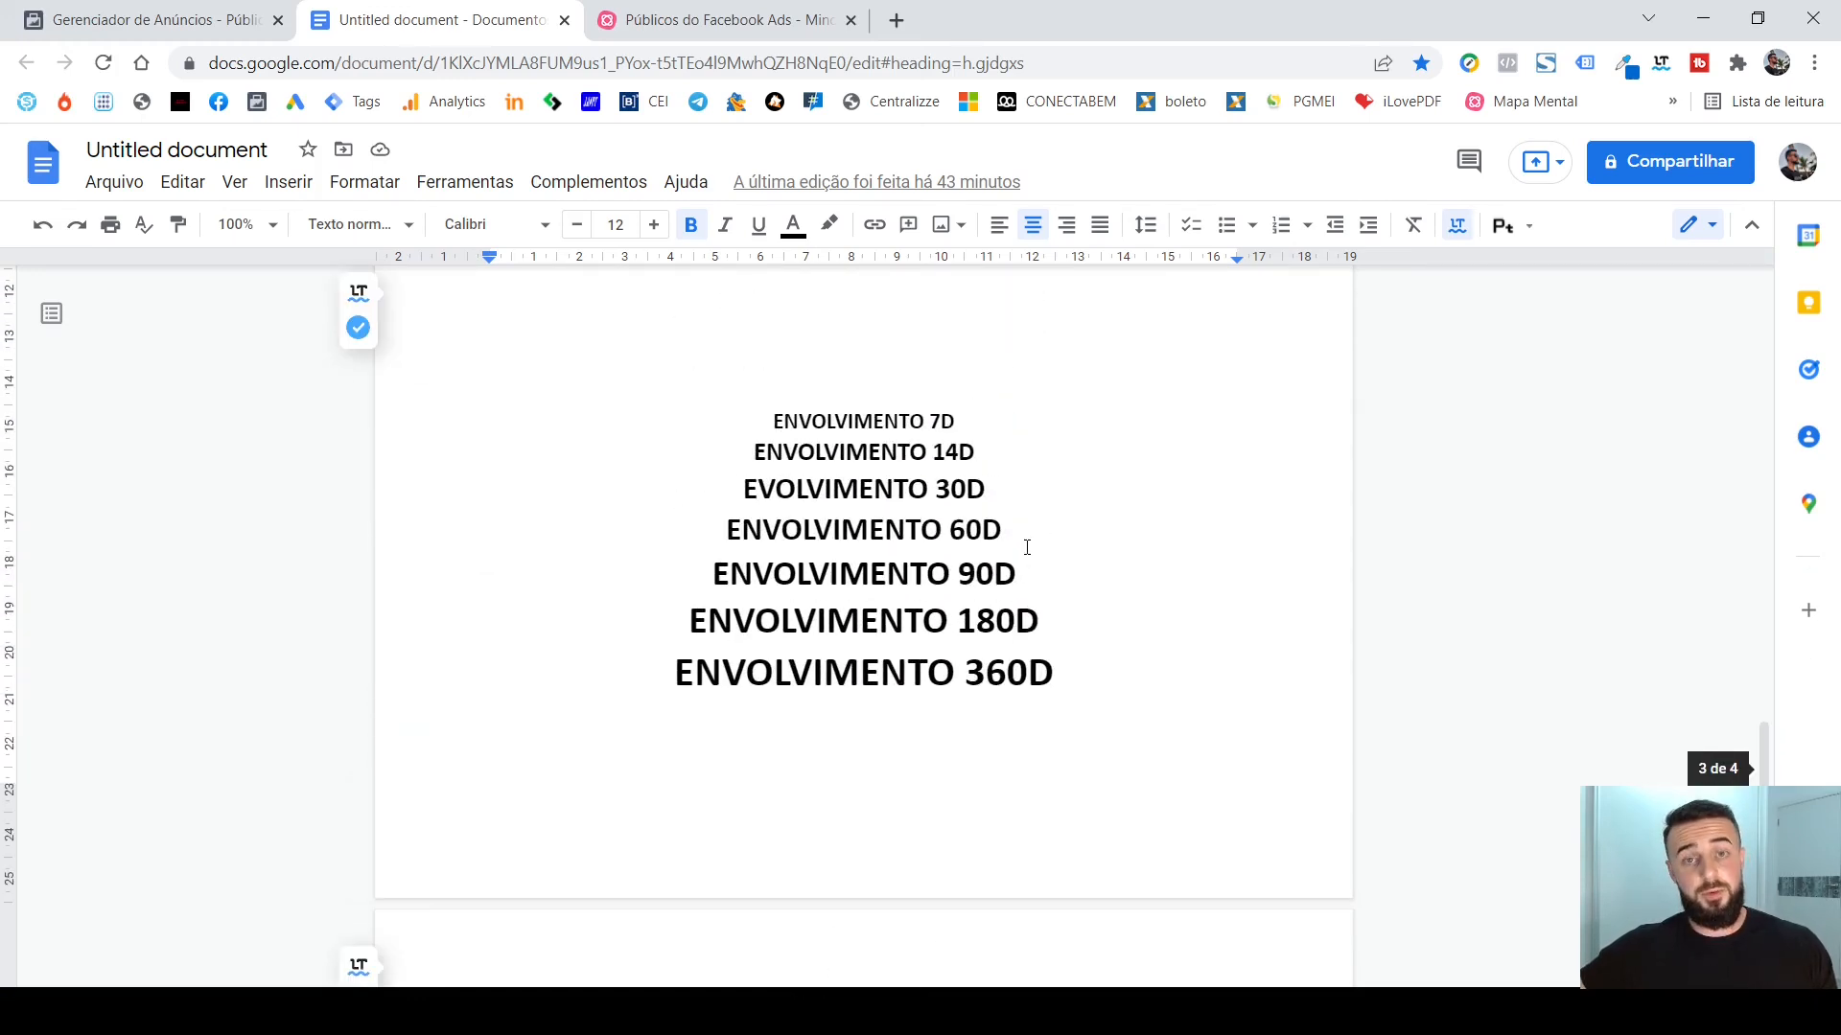
scroll(1027, 548, up, 2)
scroll(1077, 538, up, 1)
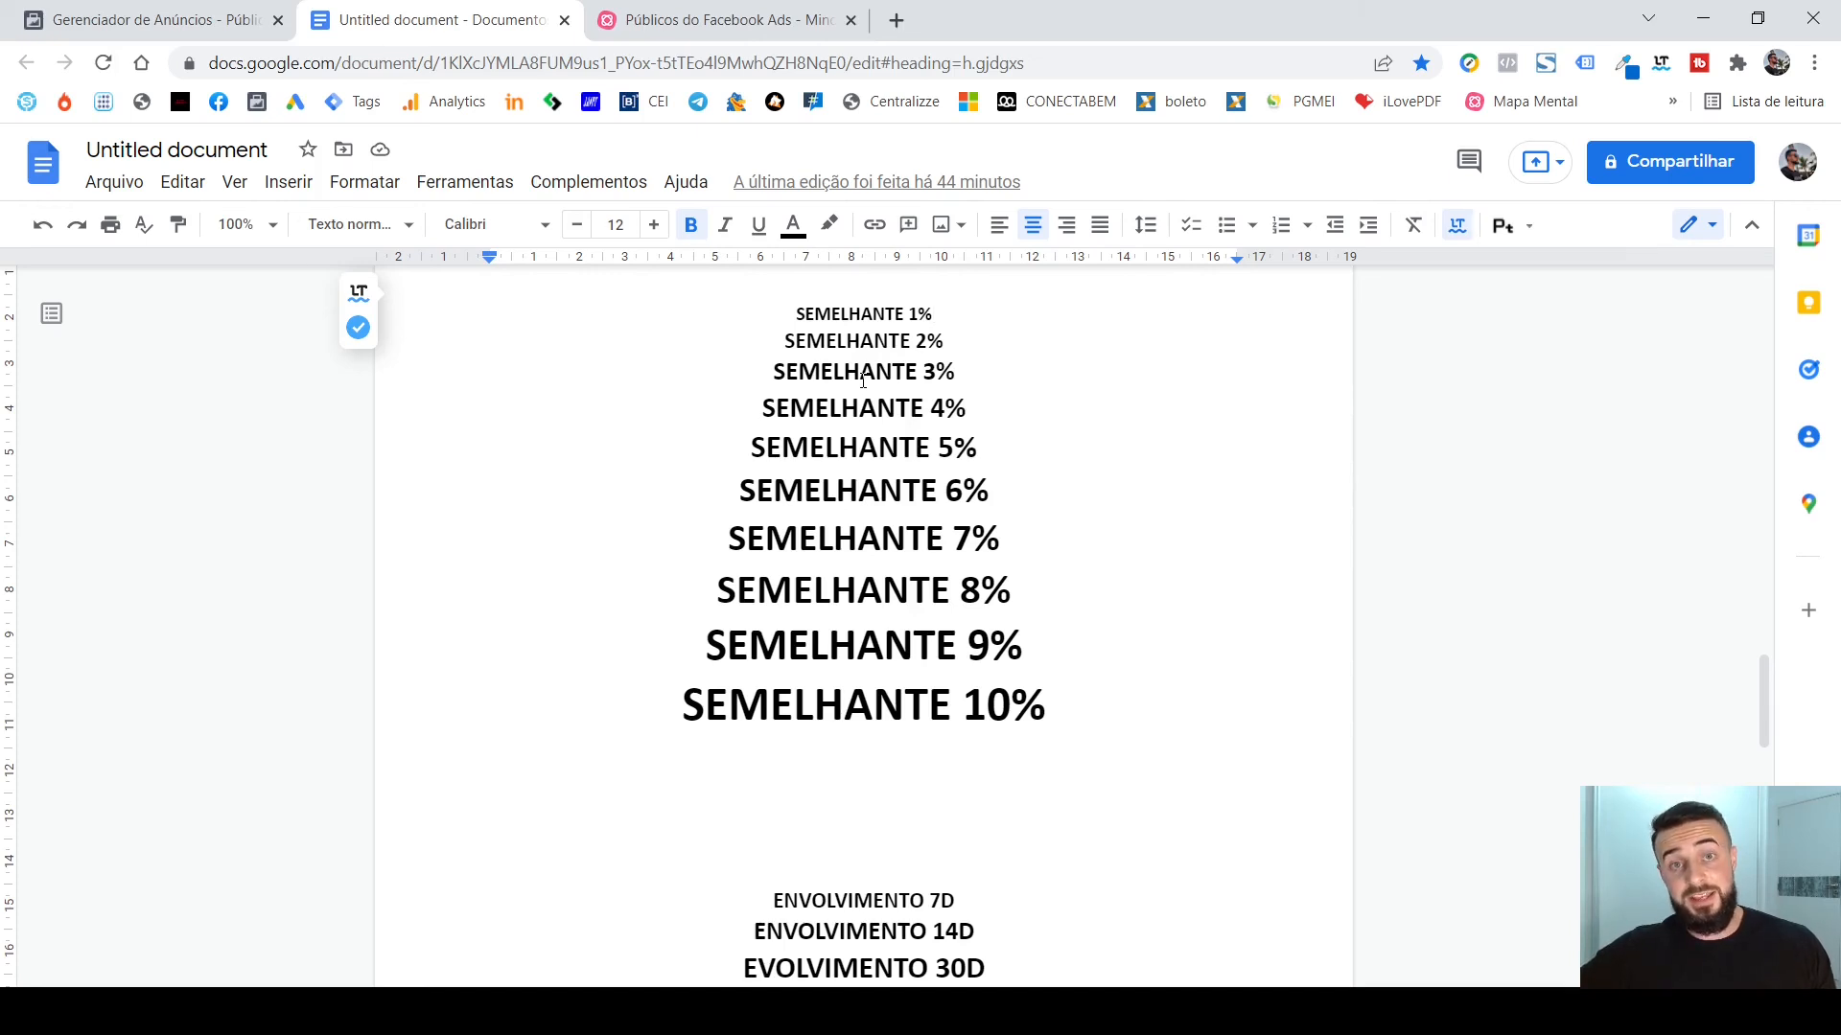
Switch back to Ads Manager and create a 1% lookalike audience for Brasil from the ENV. IG. 30D audience.
click(221, 19)
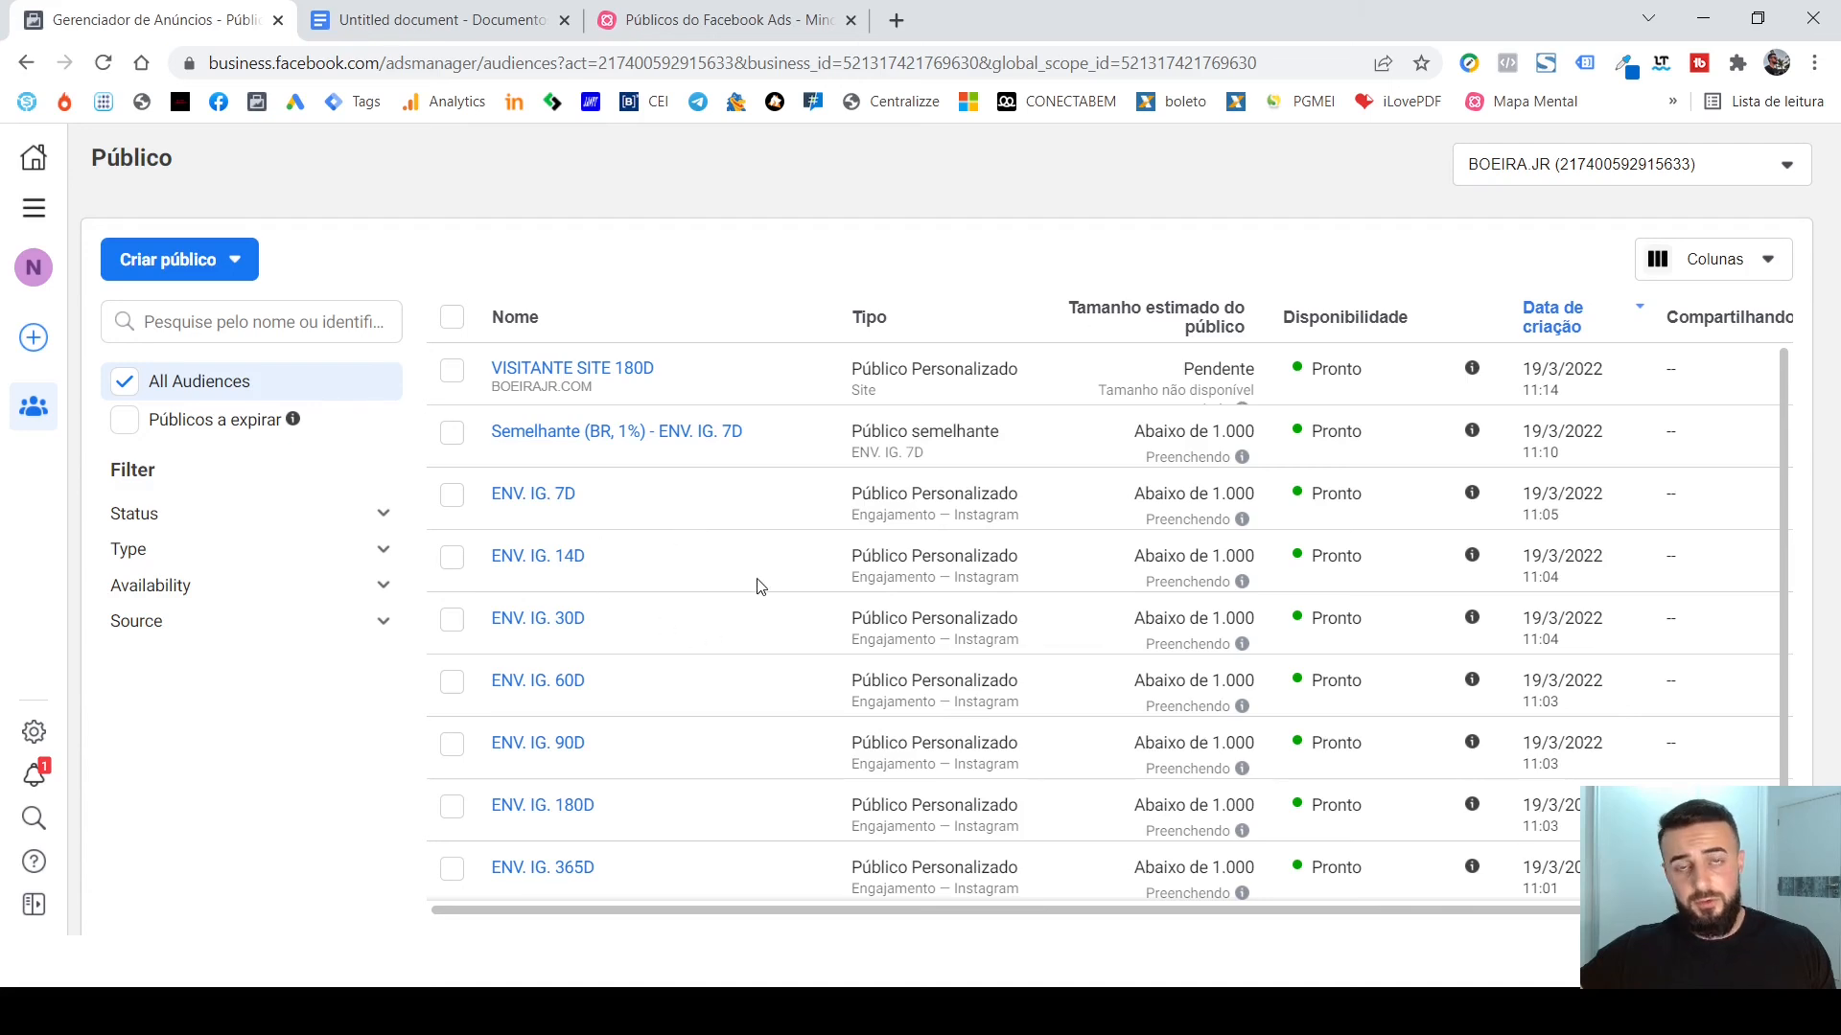
click(451, 624)
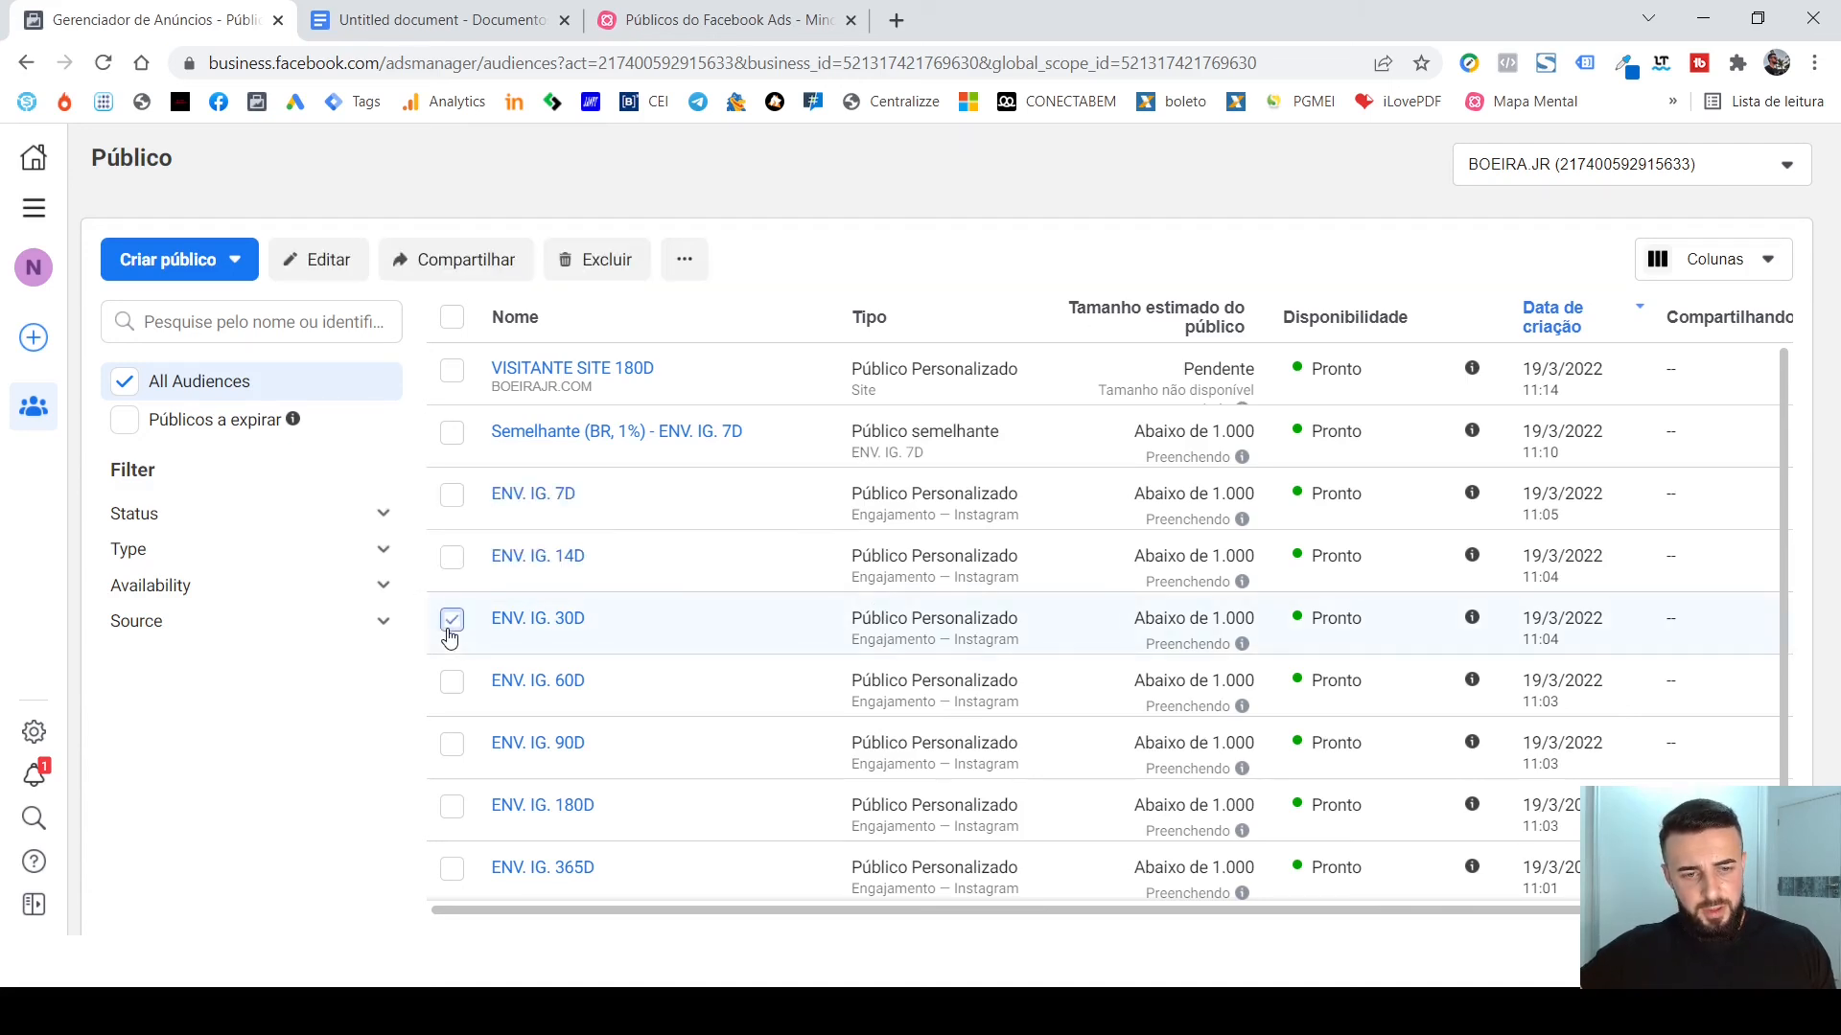
click(683, 259)
click(826, 321)
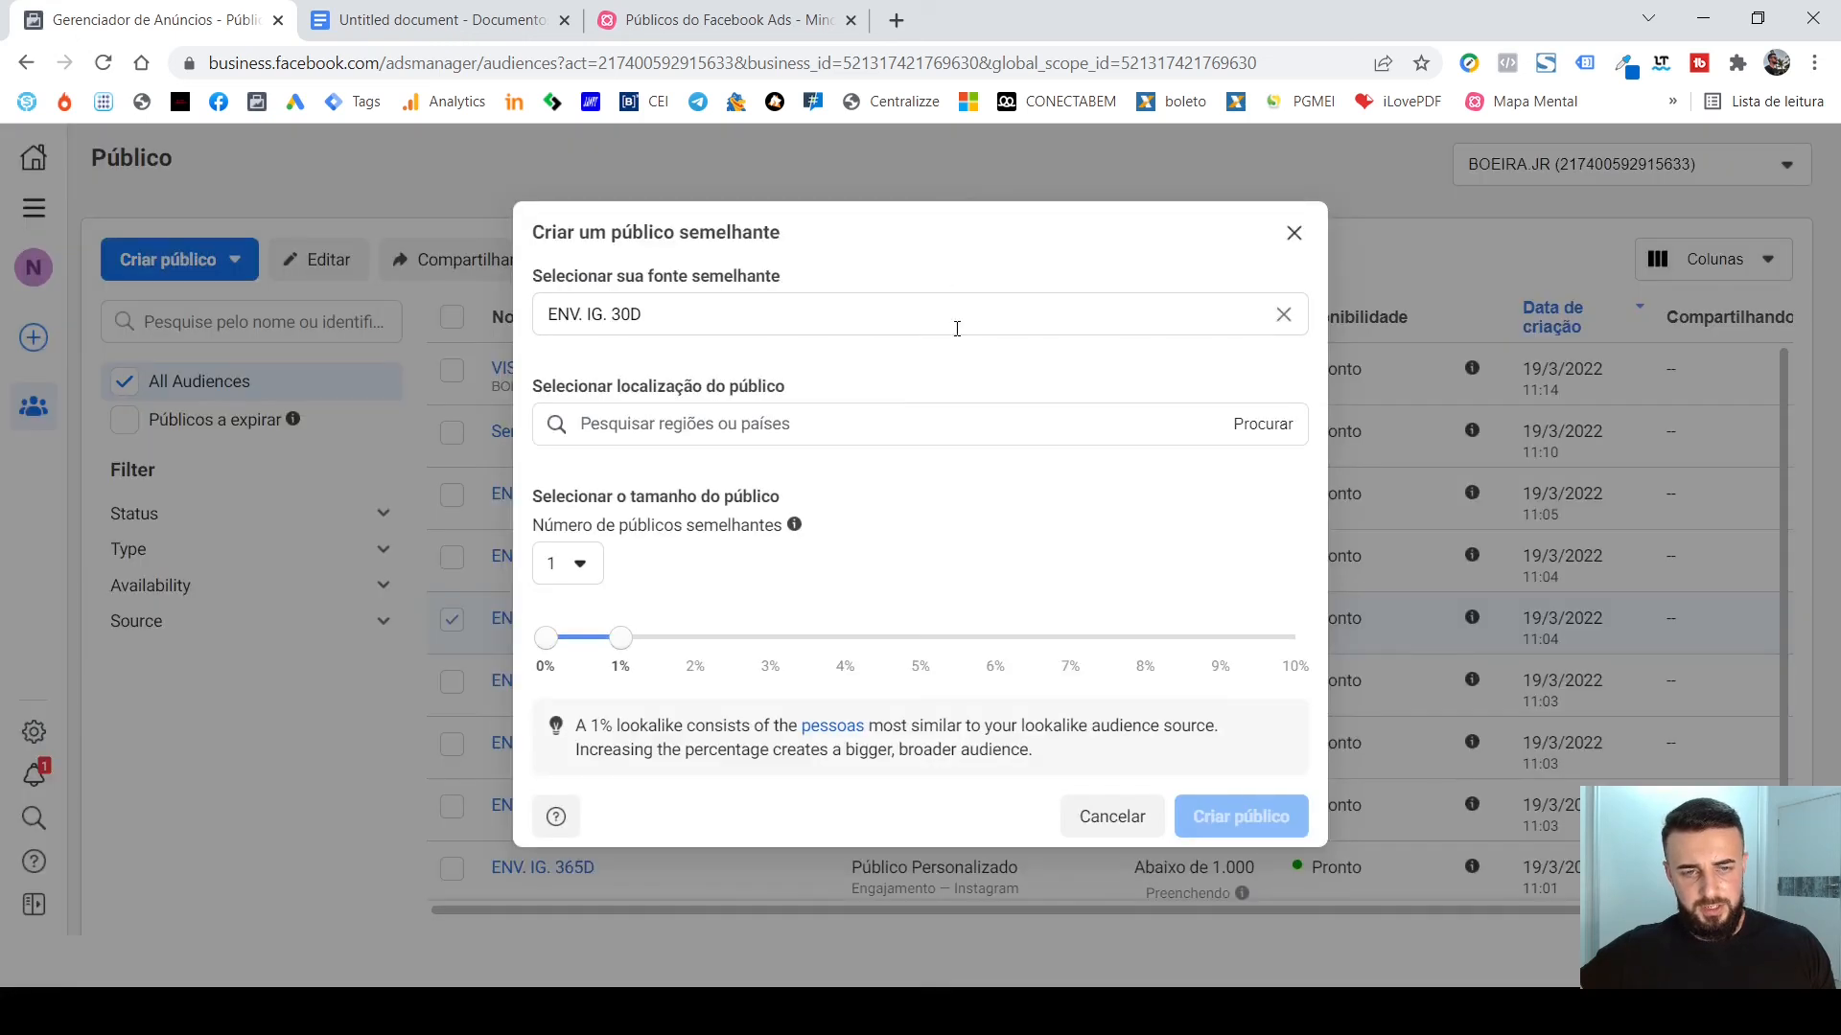
click(738, 431)
text(BRASI)
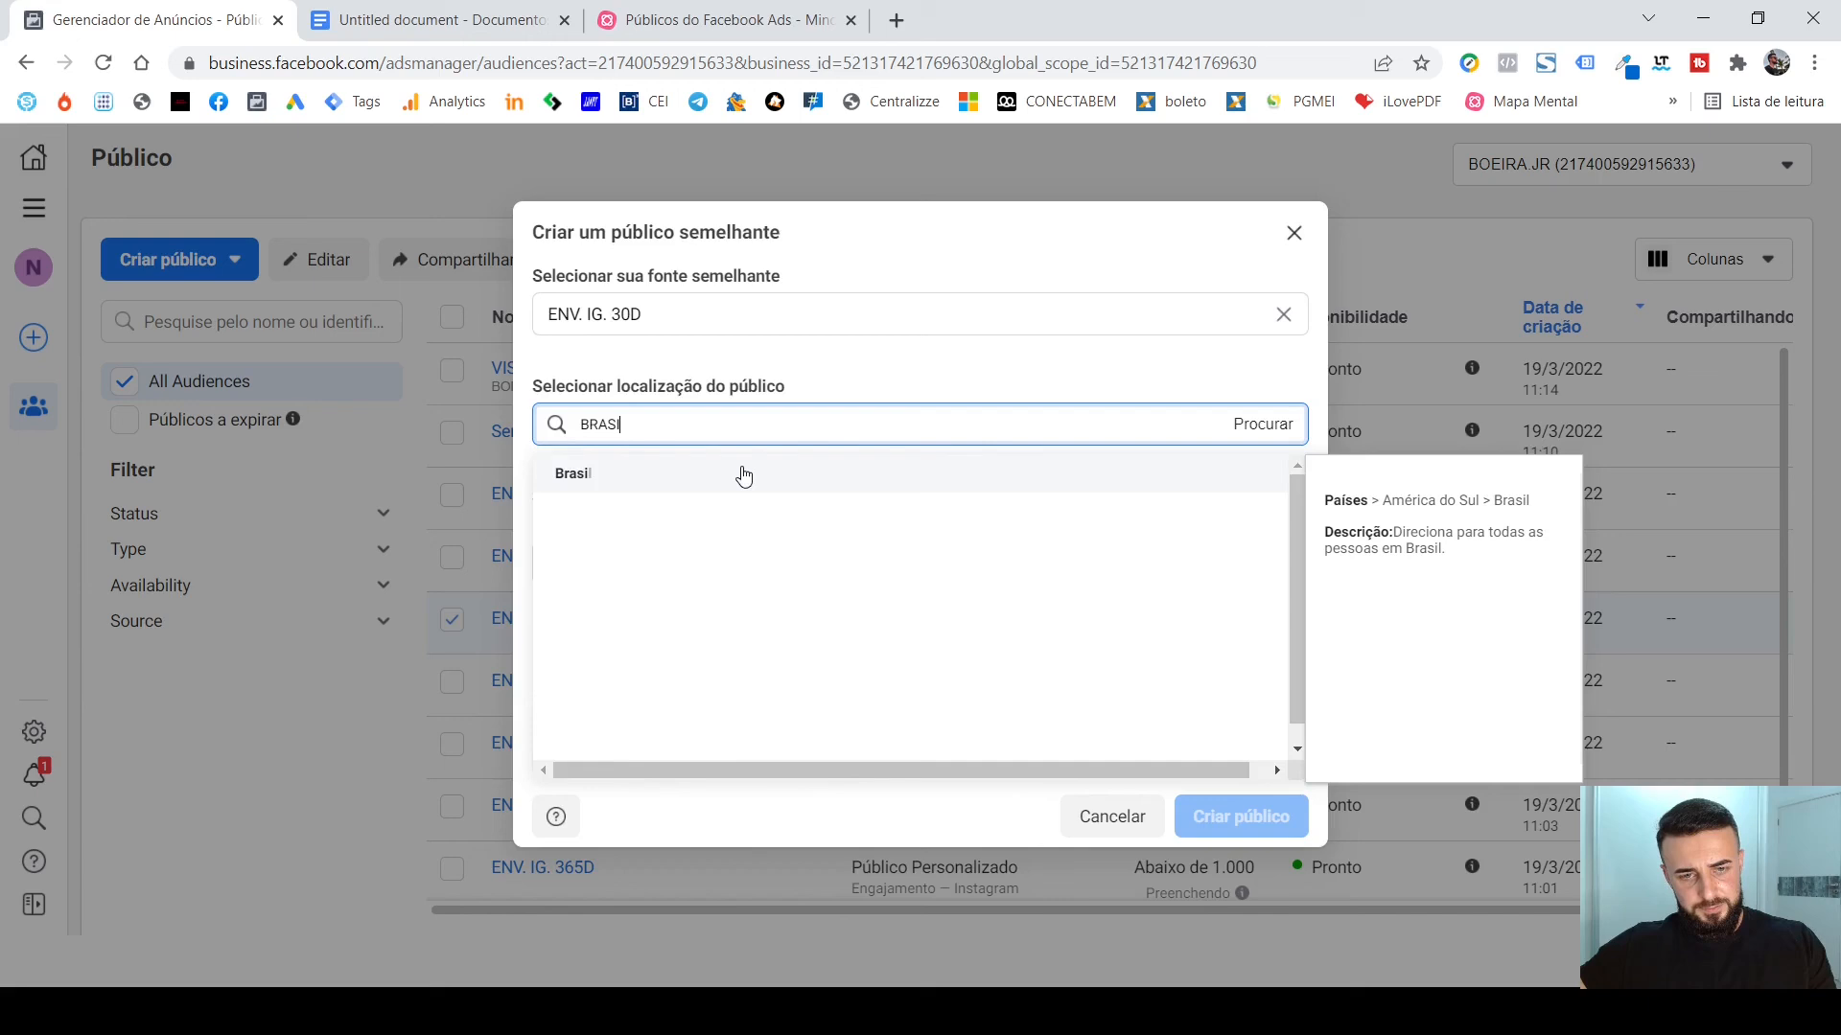
click(744, 474)
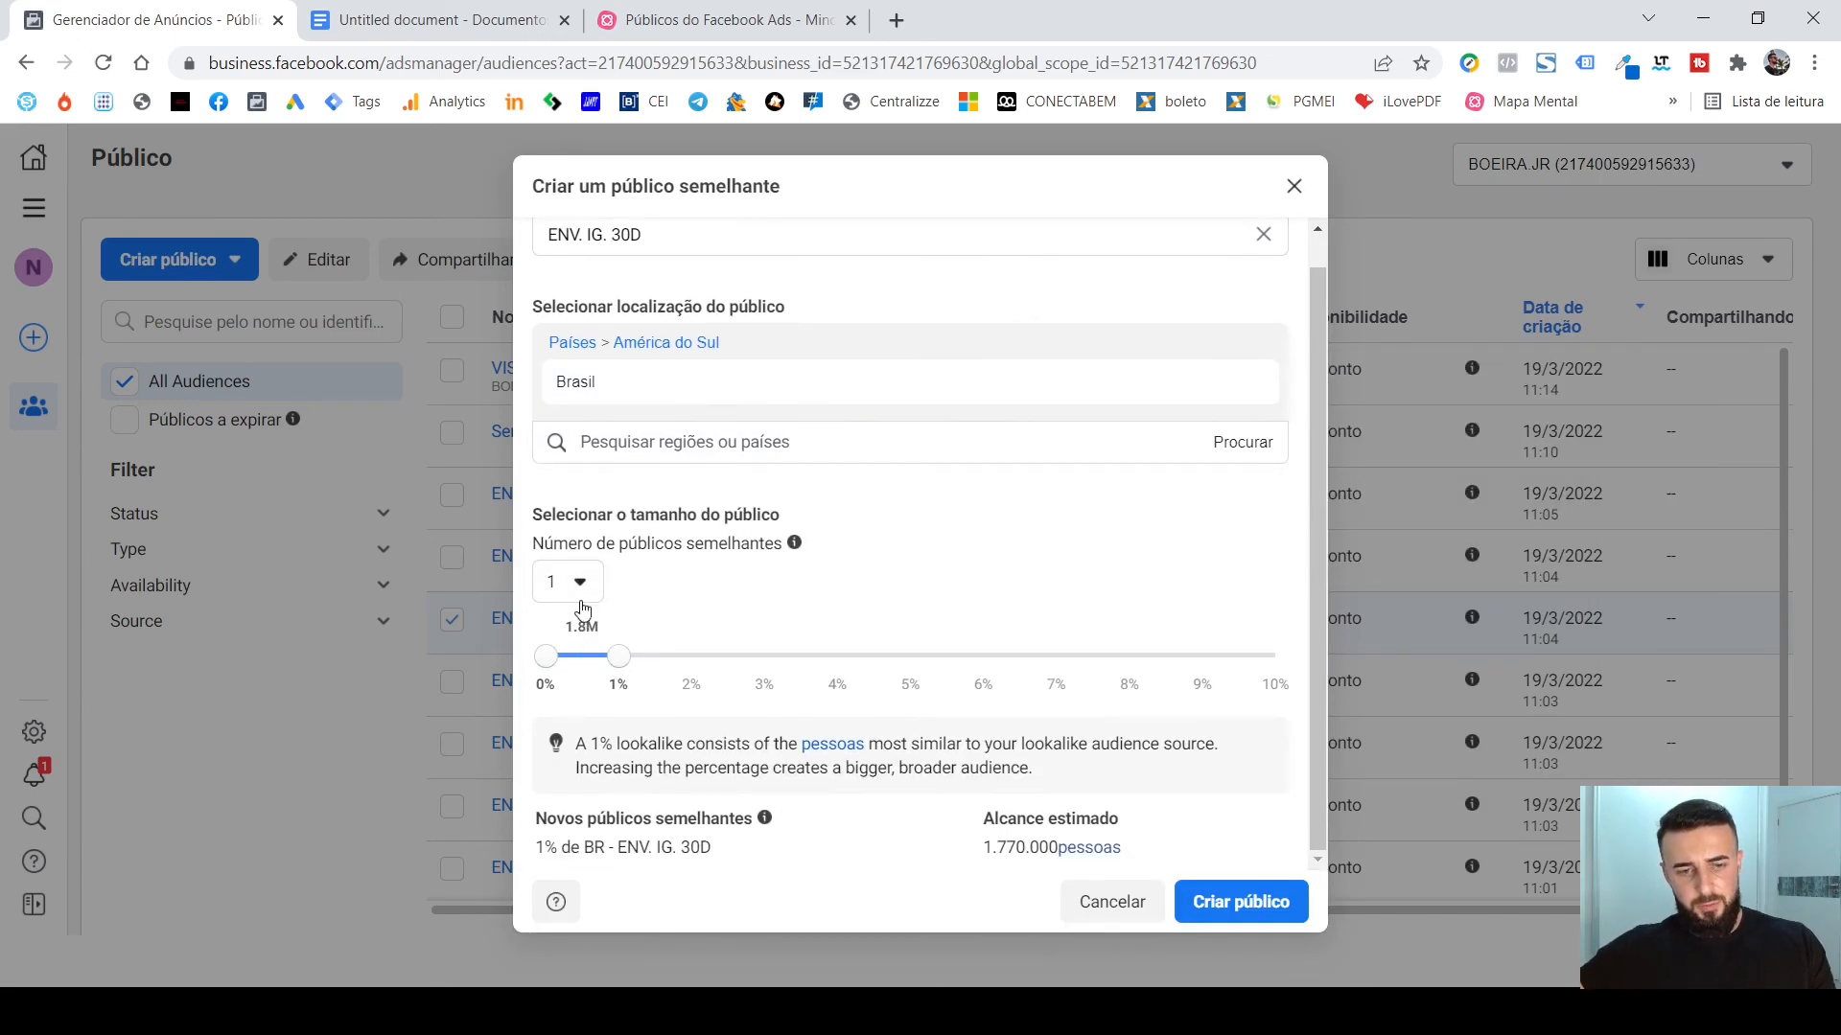
click(1244, 901)
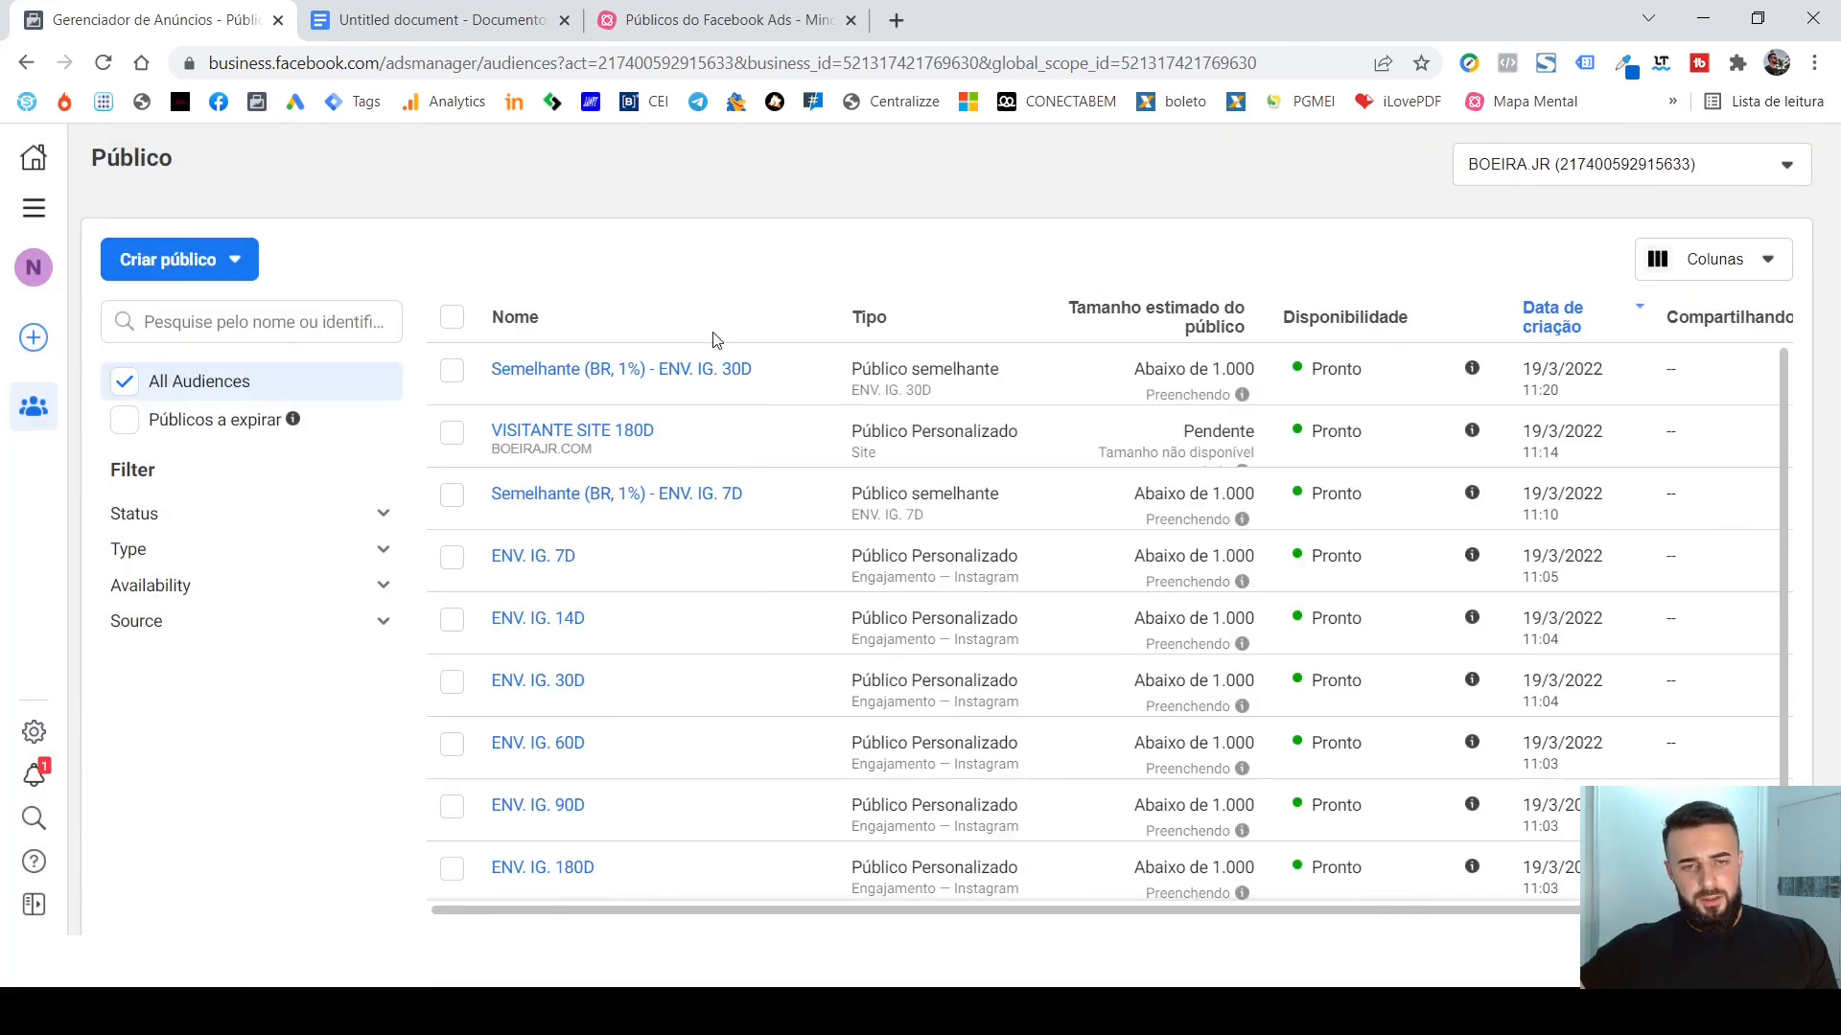
Go to the campaign manager and open the ad set of Nova campanha de Conversões for editing.
mouse_move(618, 377)
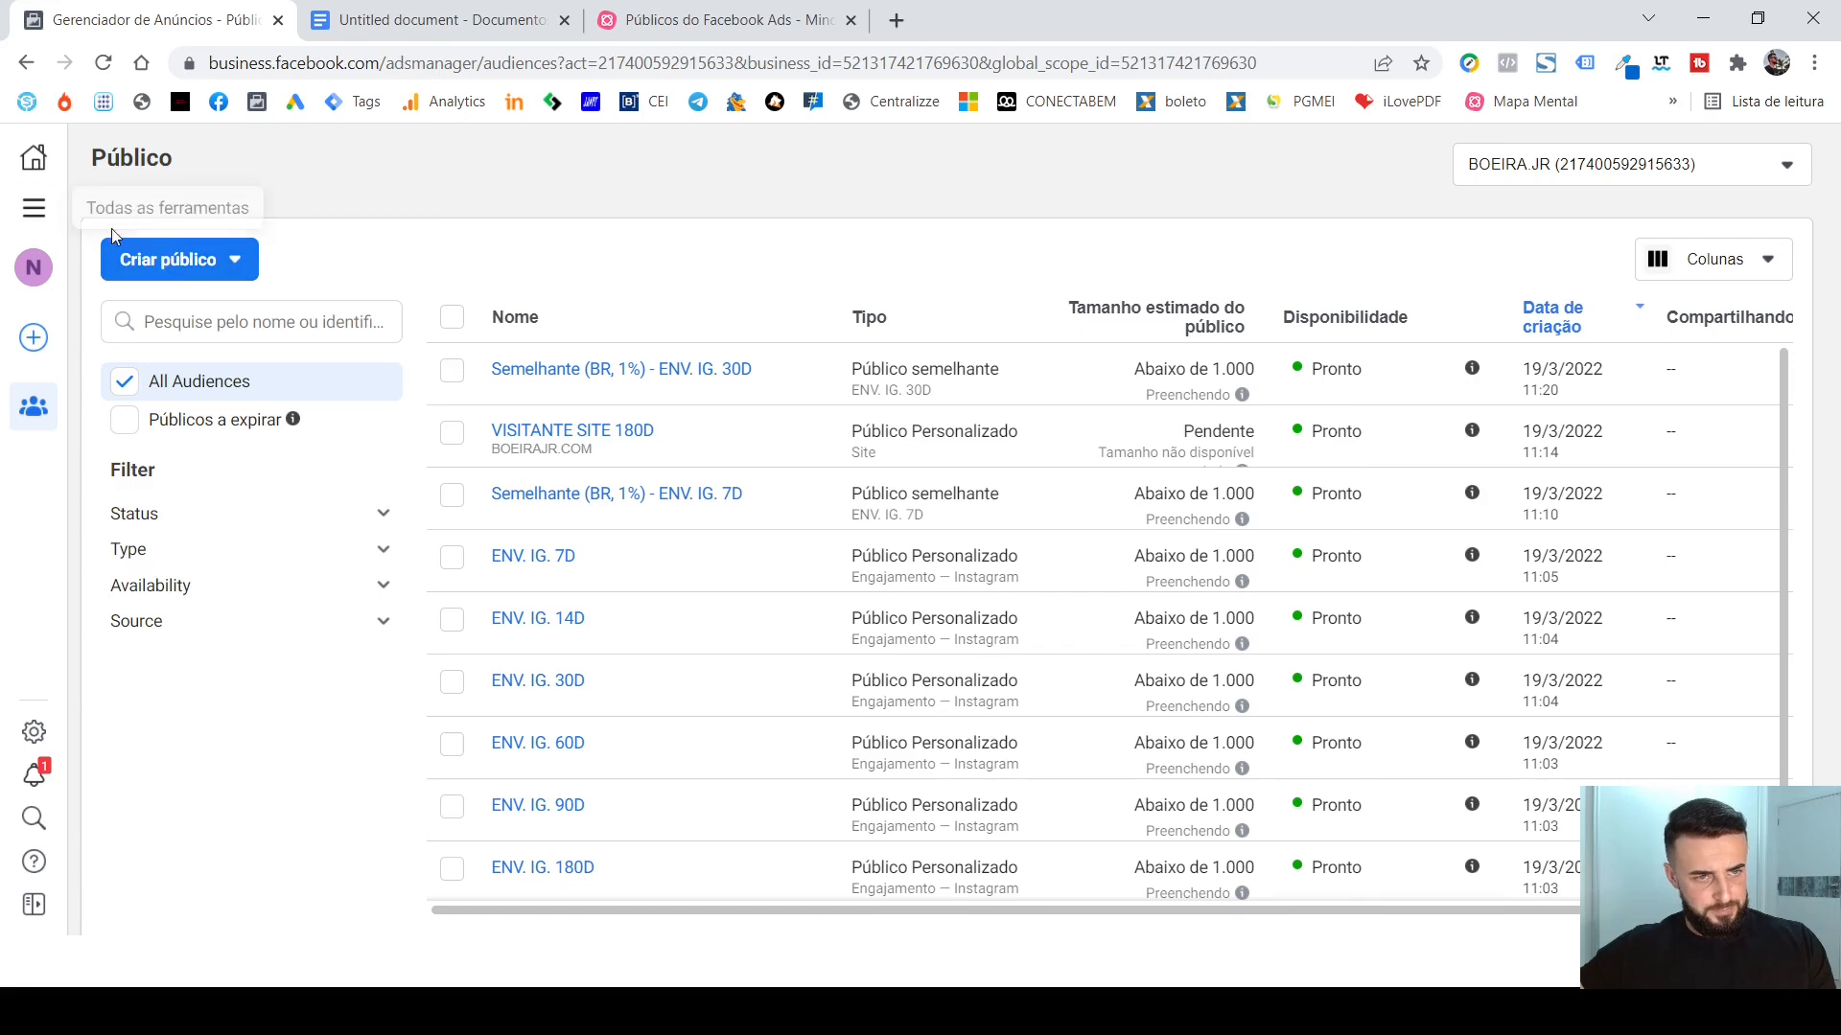
click(33, 208)
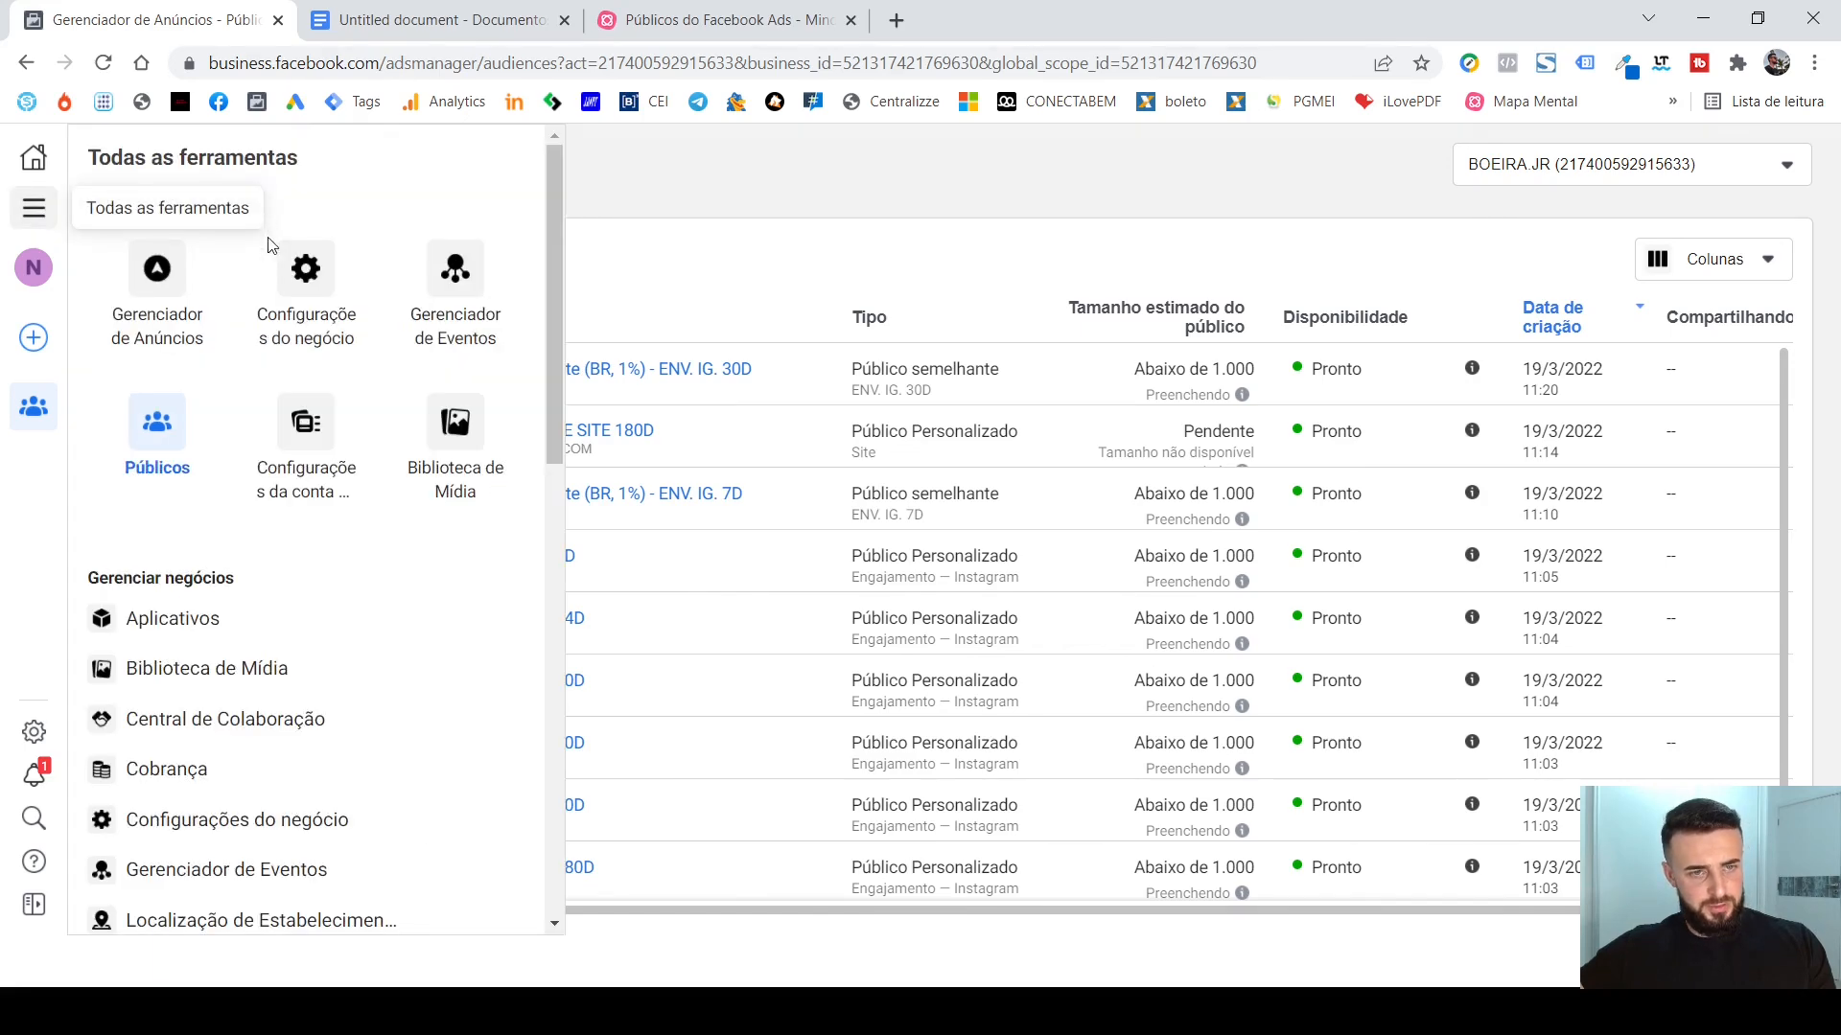
click(175, 294)
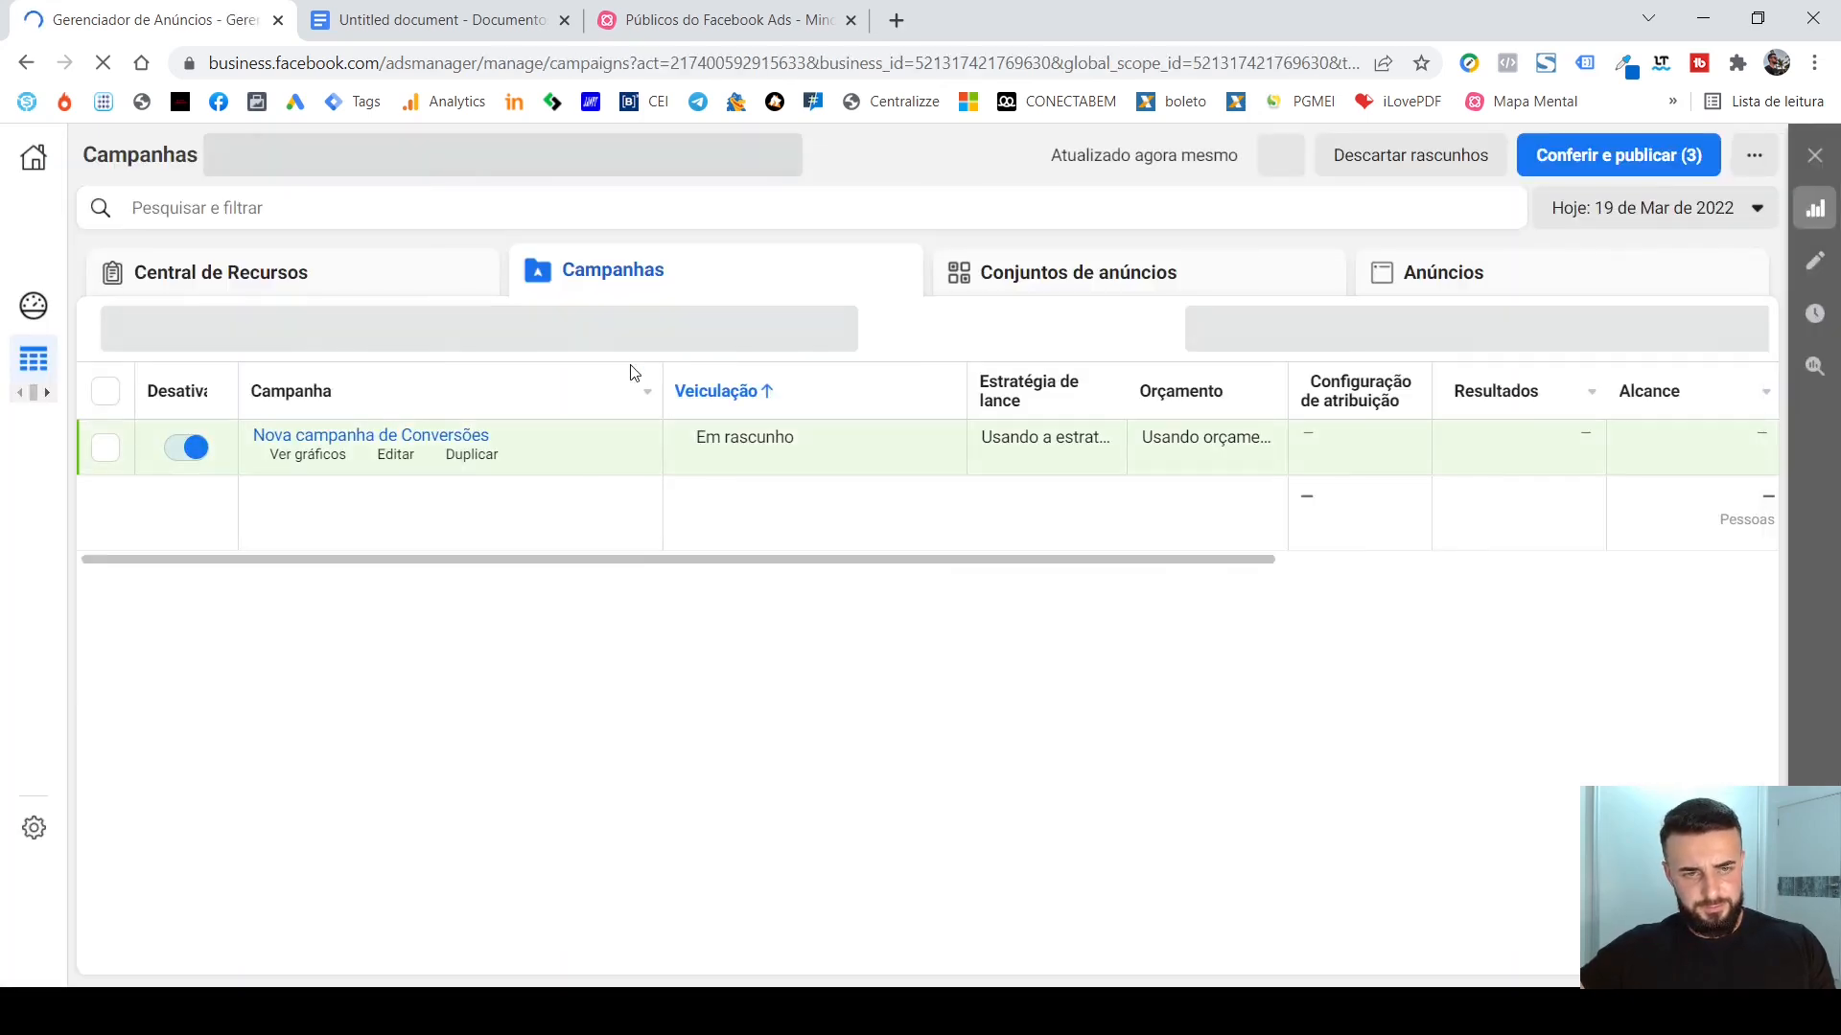
mouse_move(505, 469)
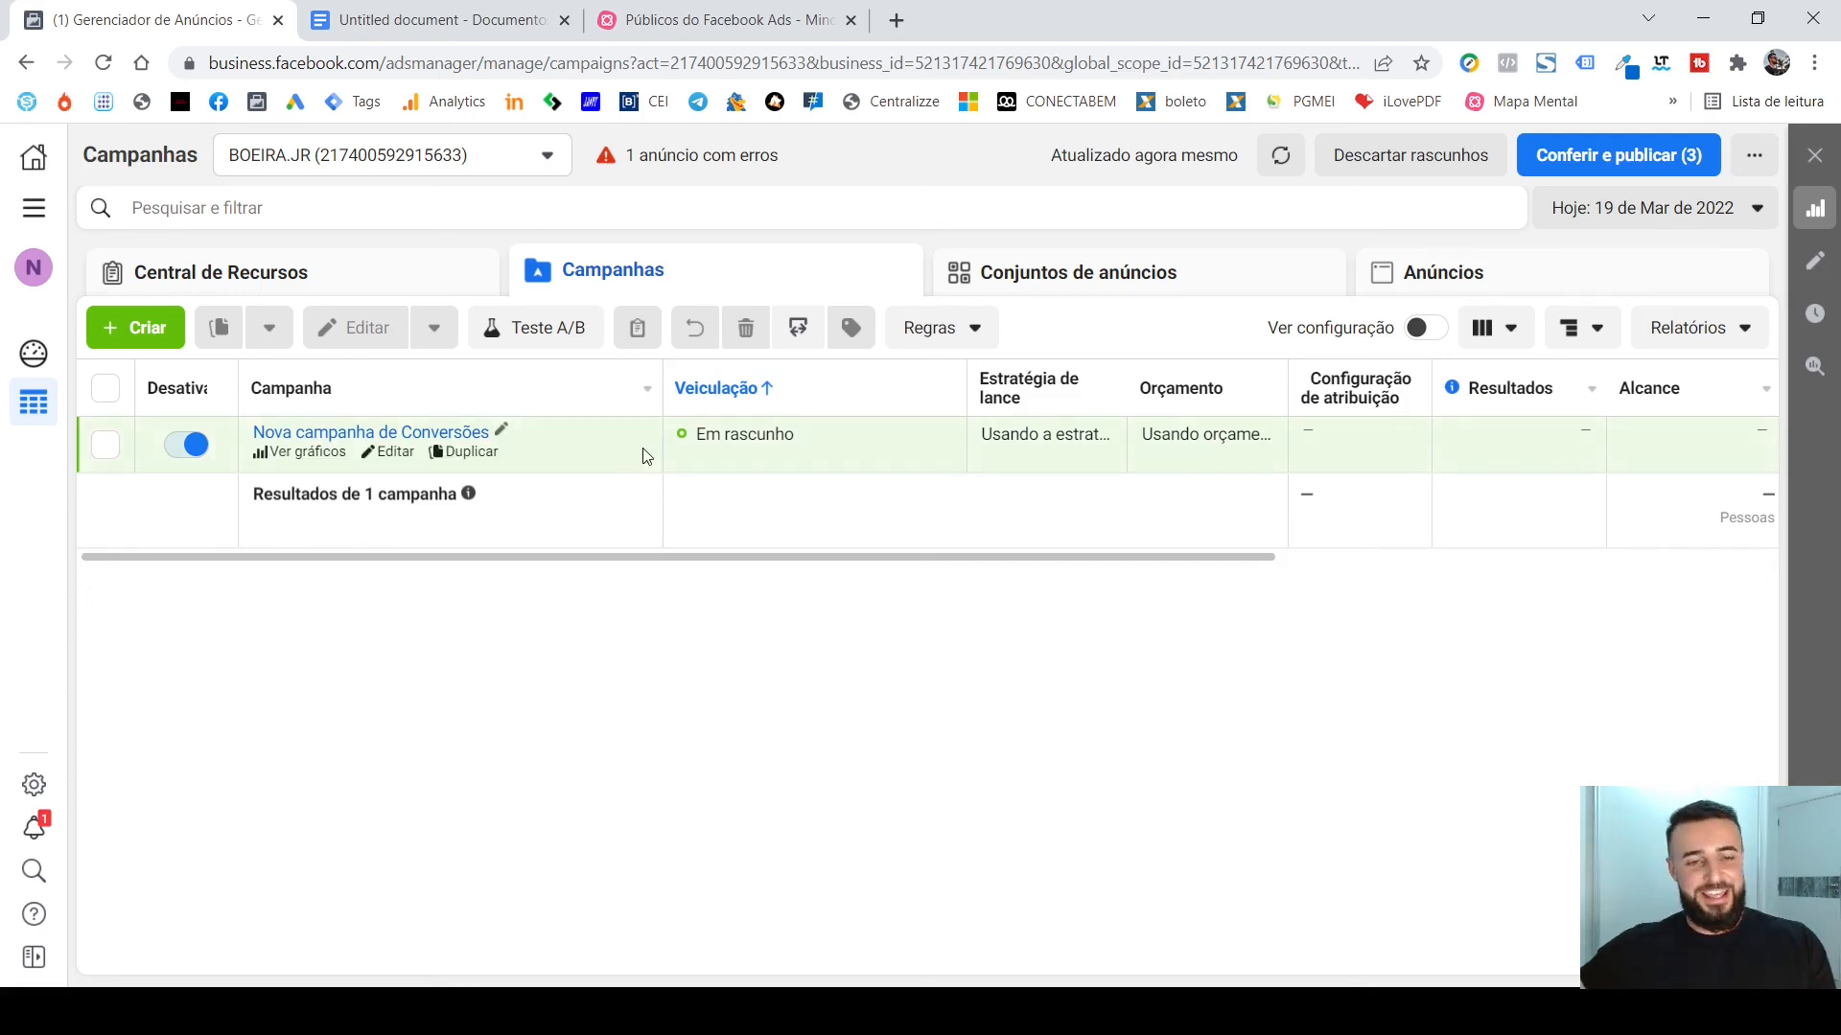
click(383, 455)
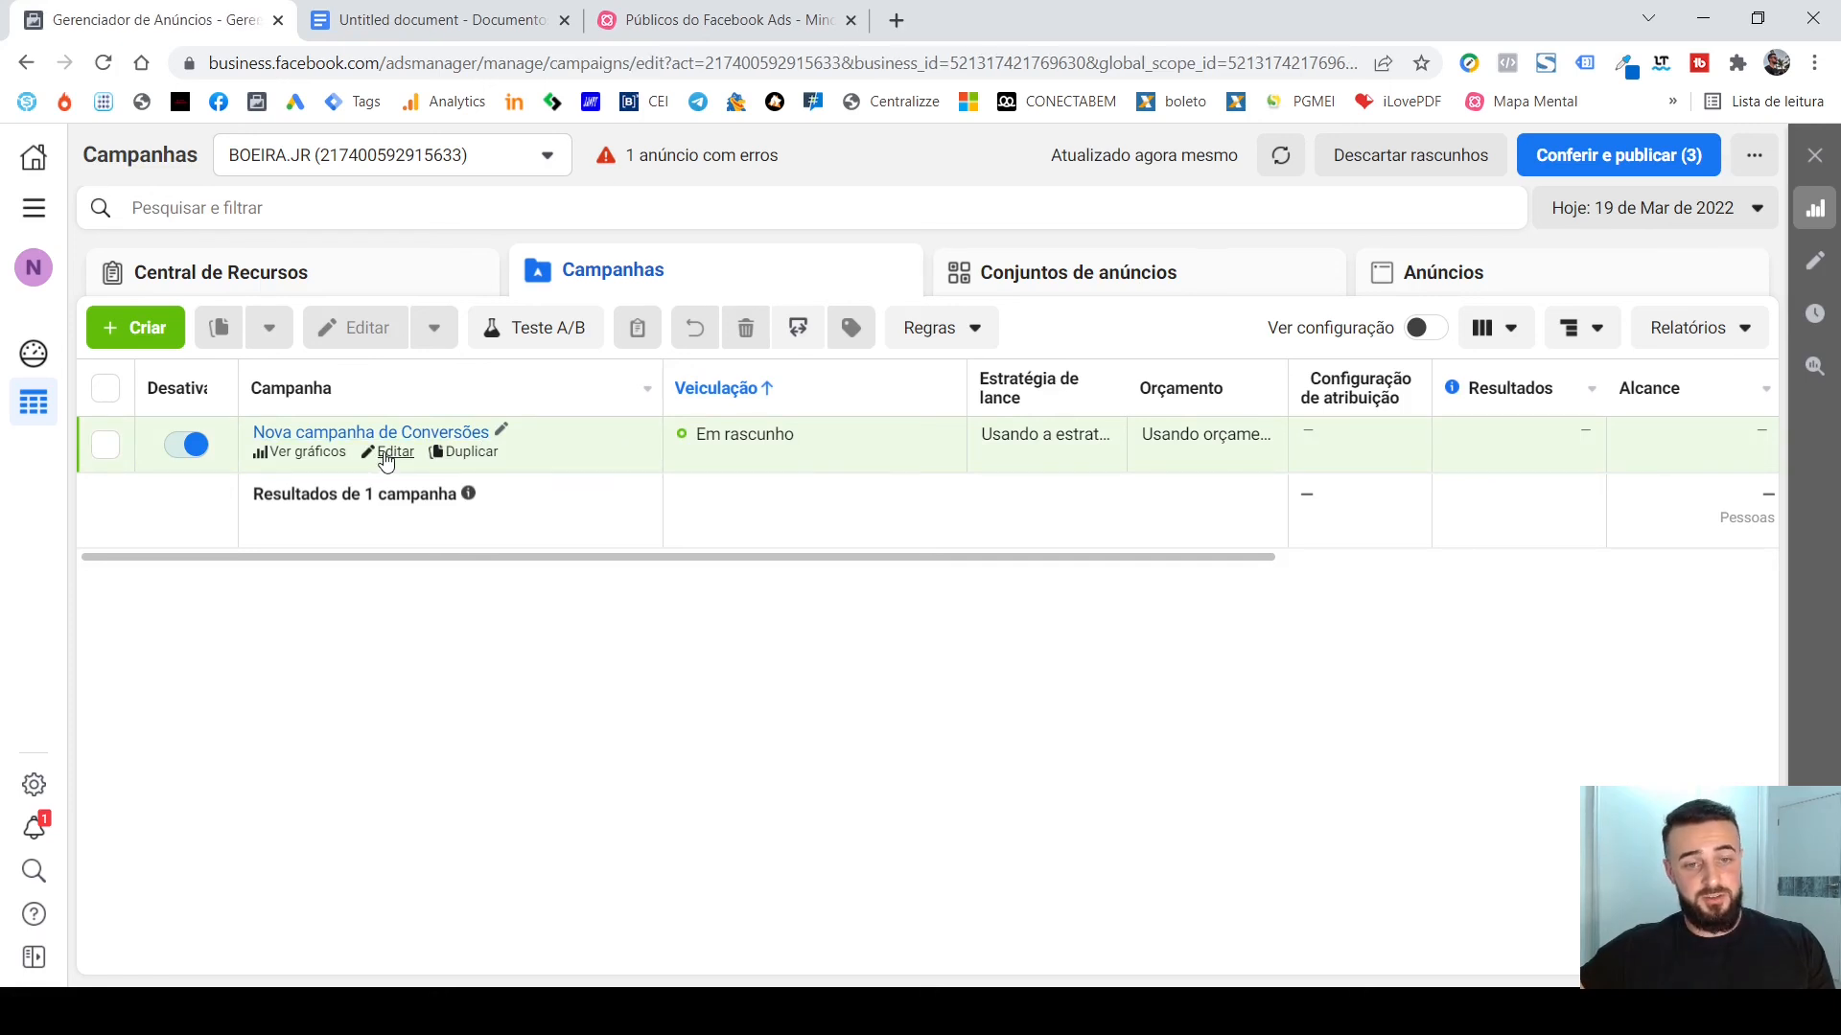
click(1089, 161)
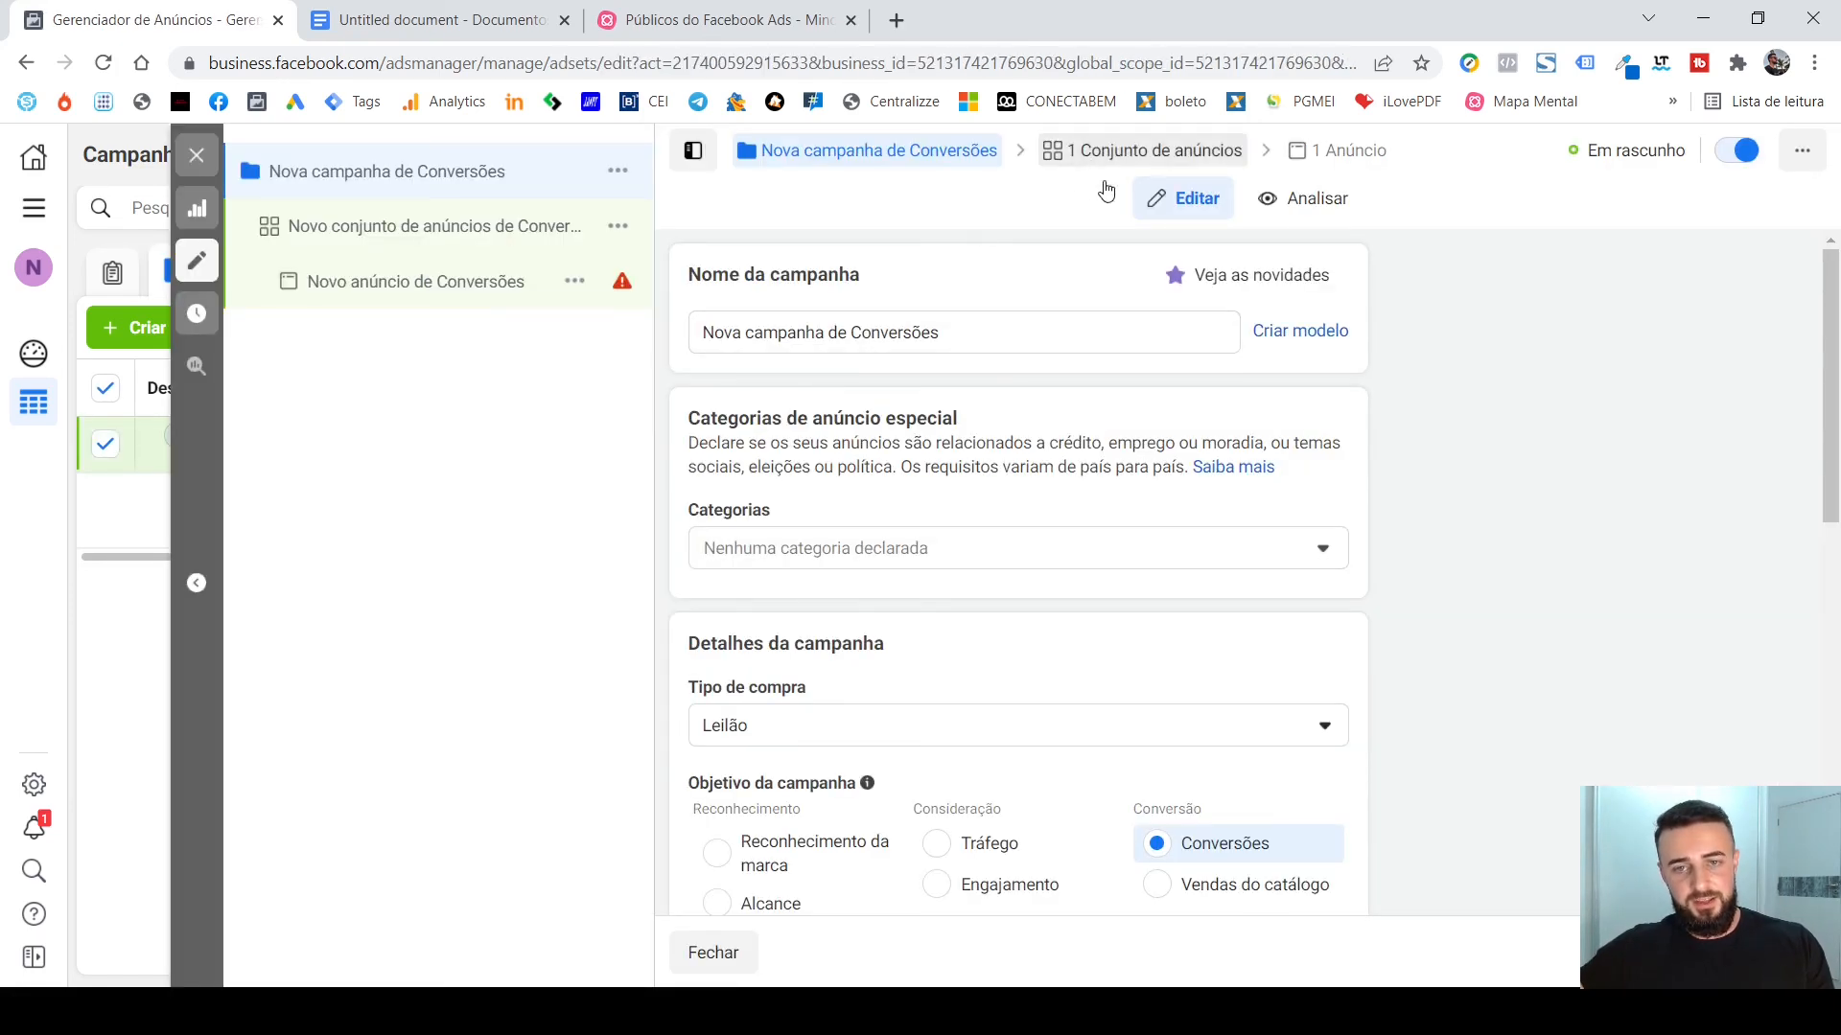
Go to the ad set's Público section and dismiss the Melhorias na veiculação de anúncios notice.
scroll(1381, 353, down, 2)
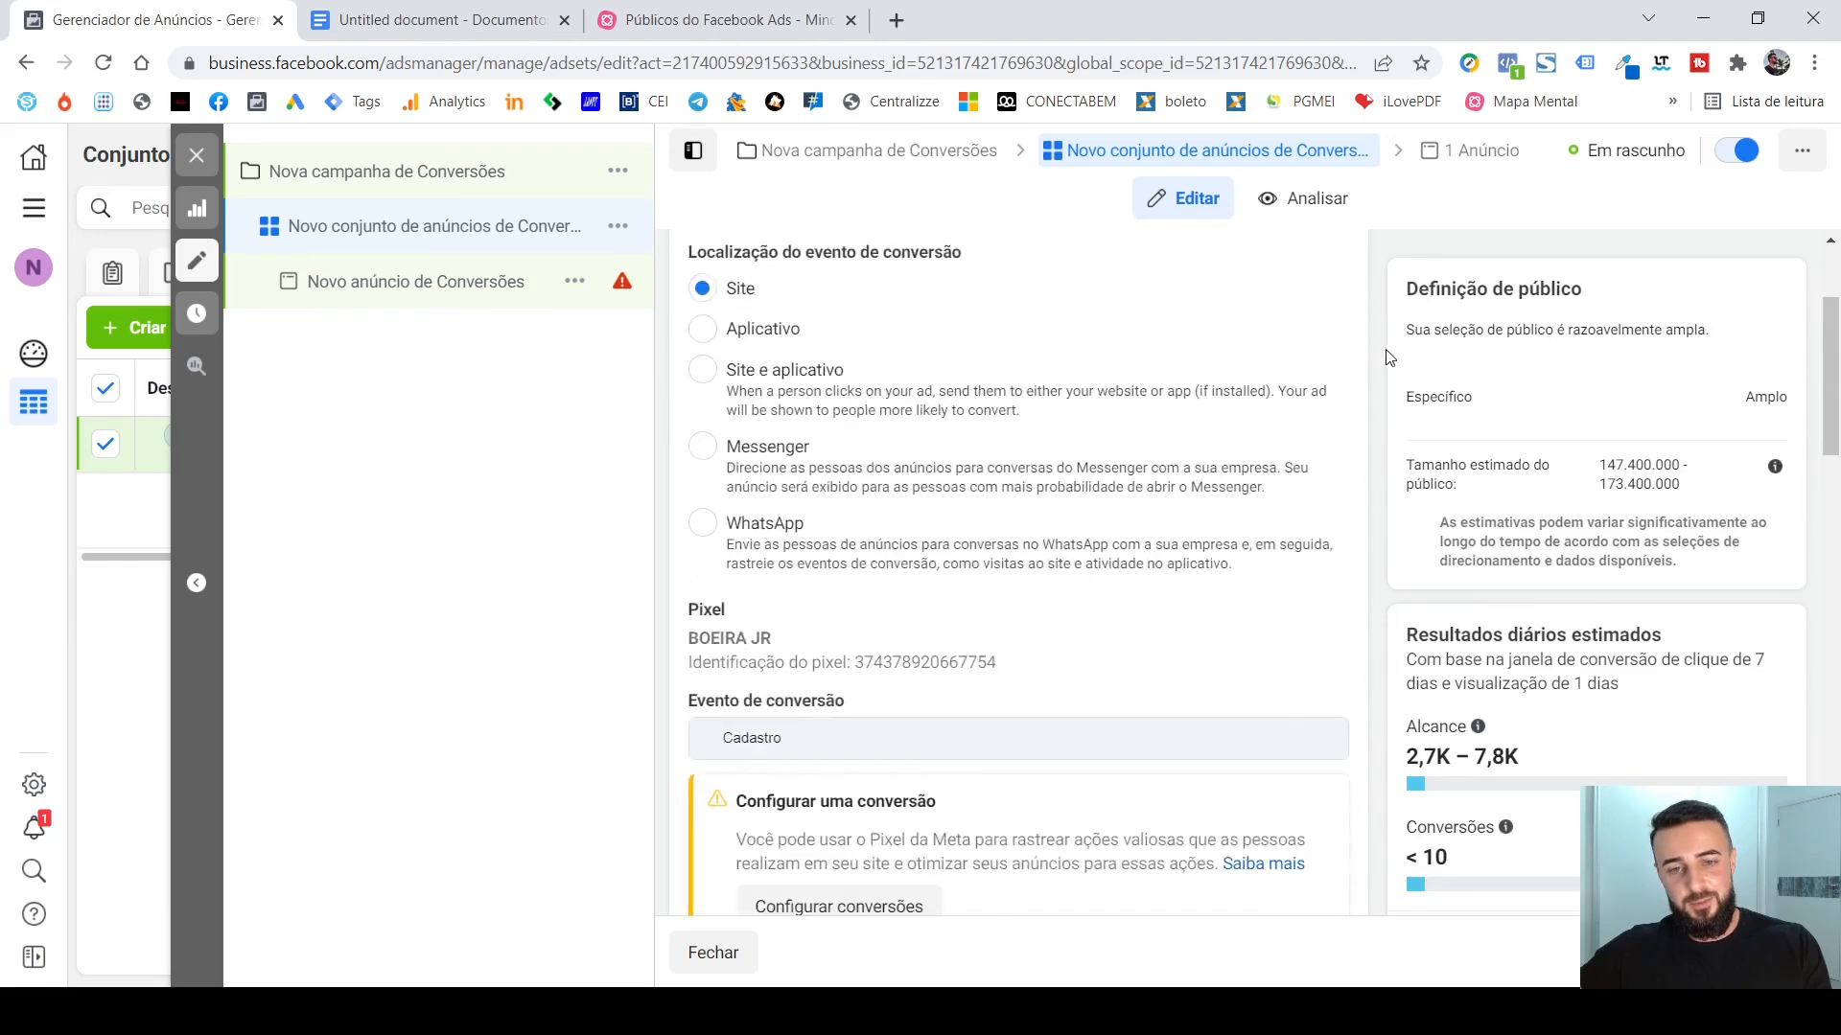
scroll(1385, 358, down, 8)
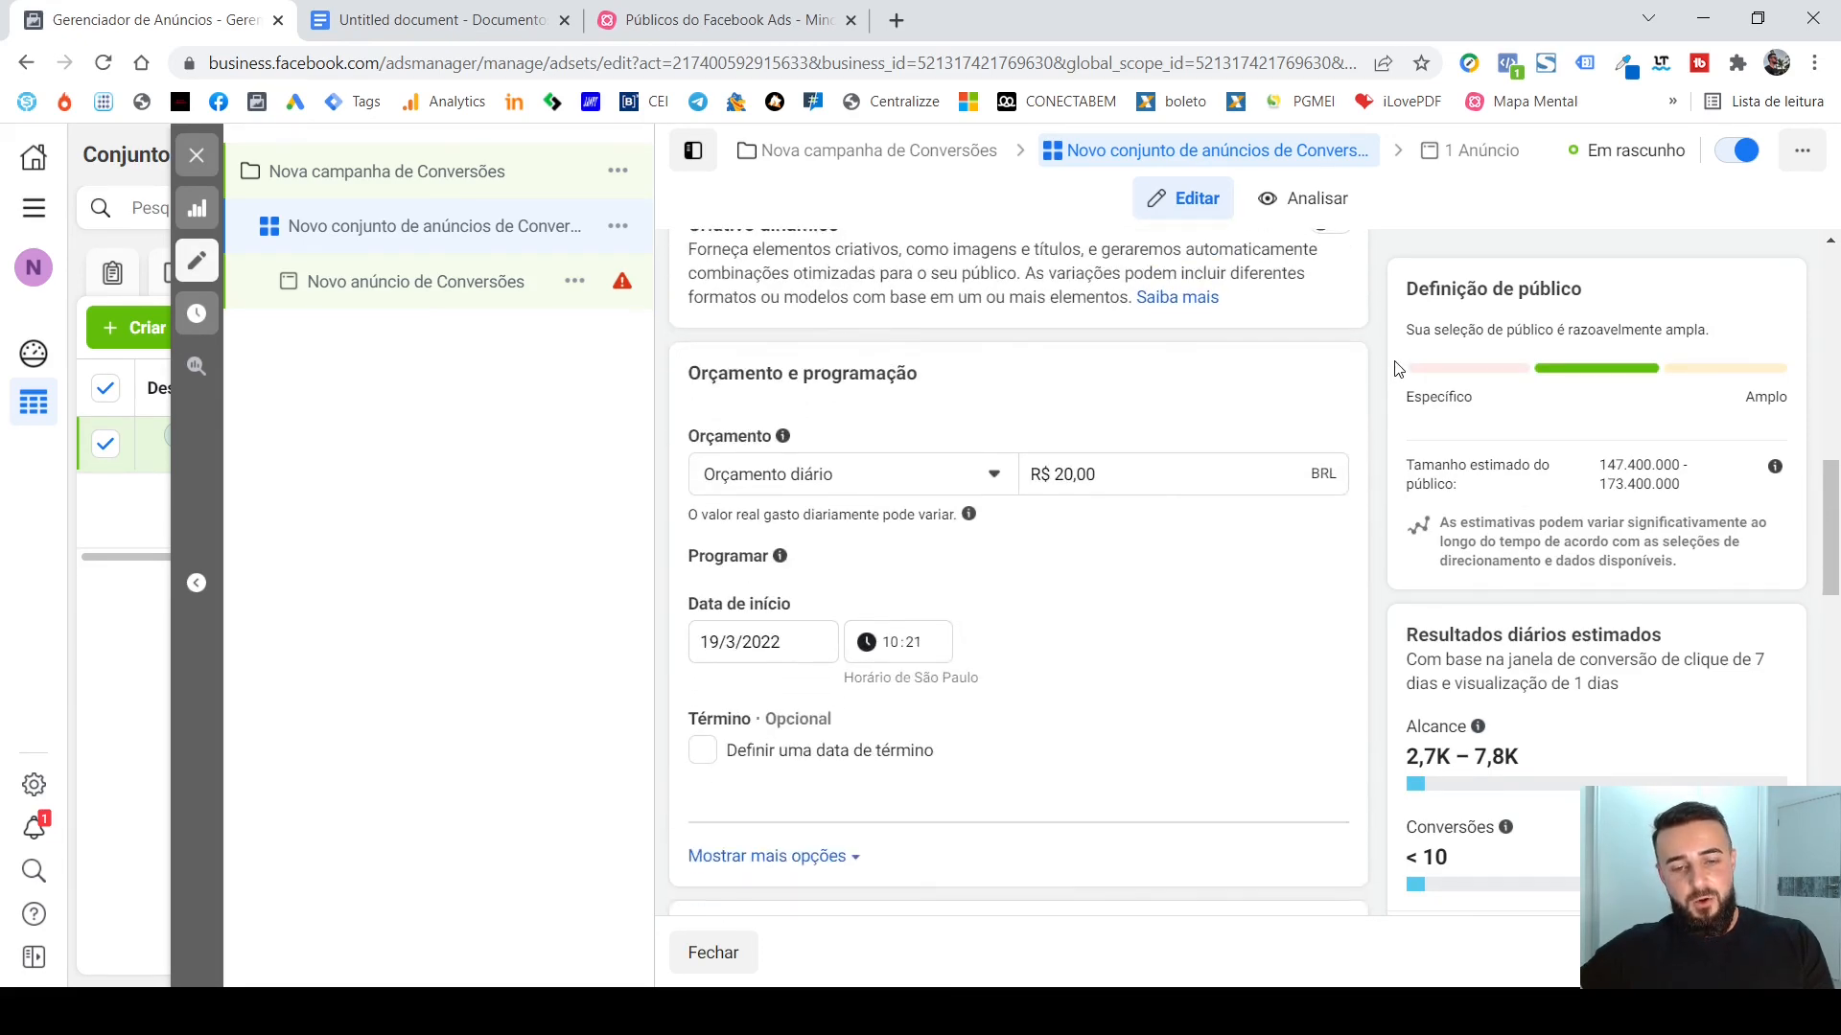
scroll(1394, 369, down, 6)
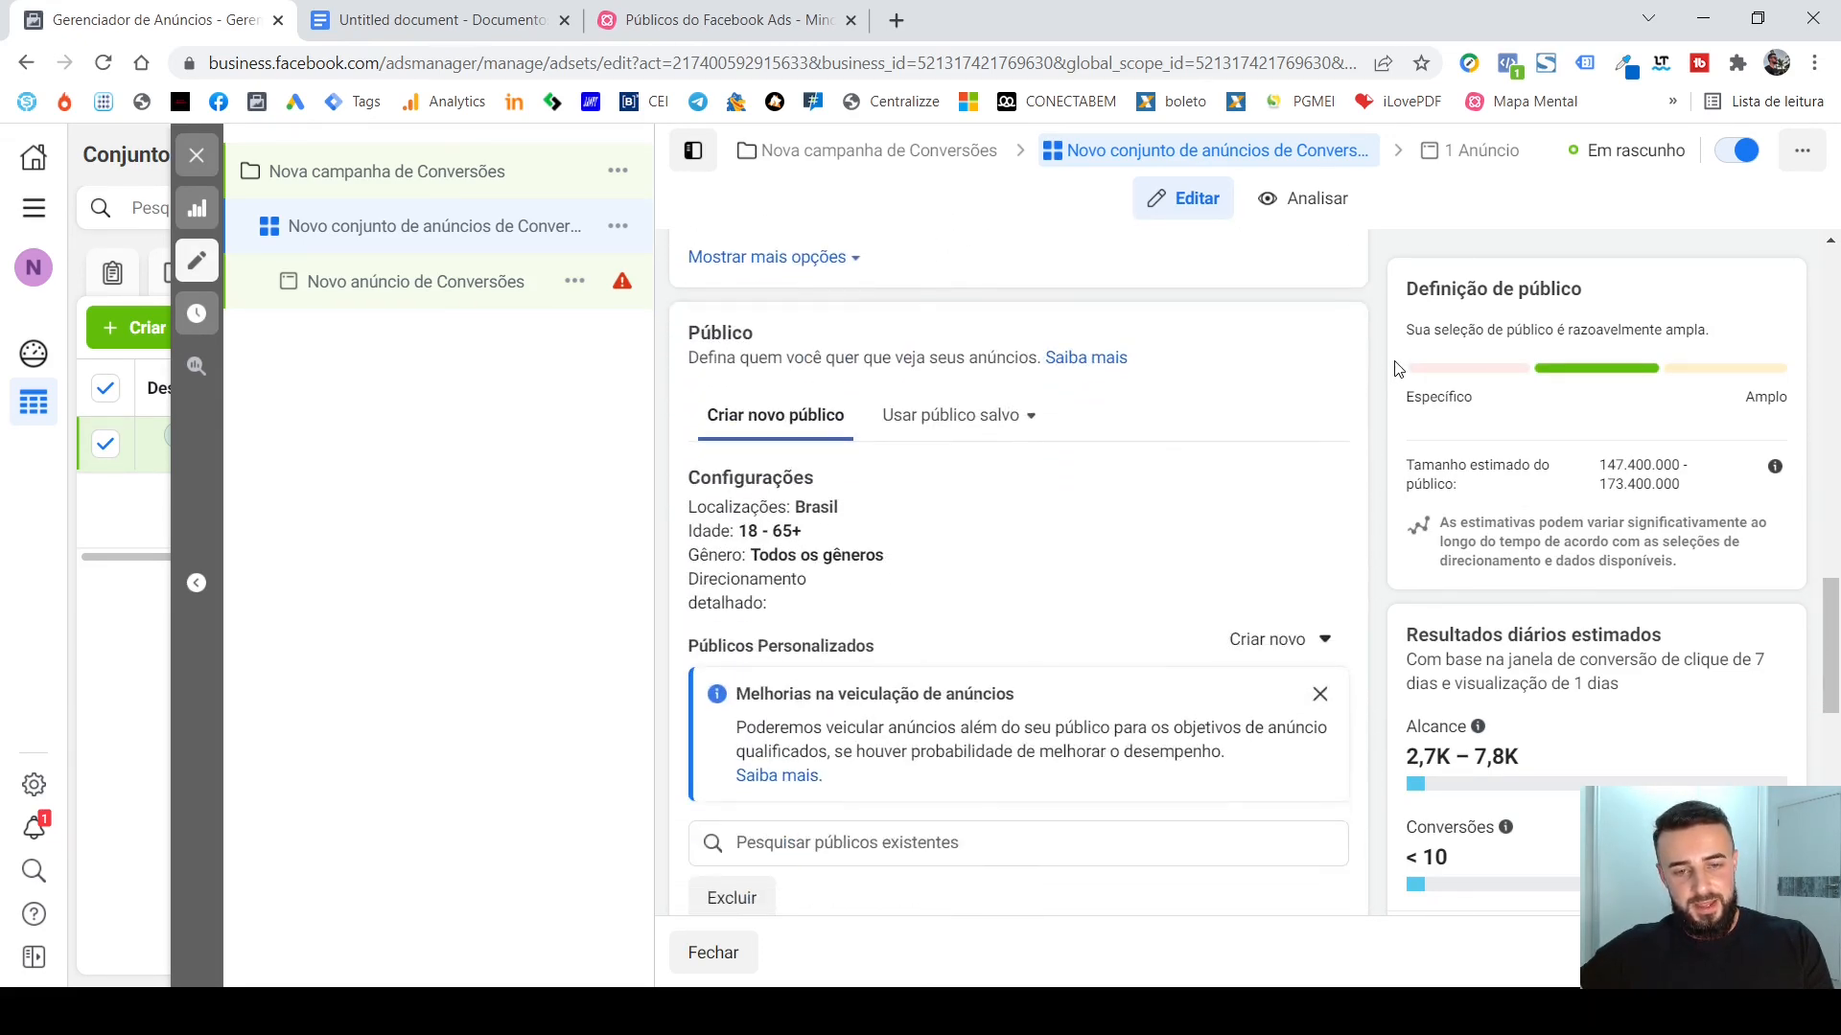
scroll(1394, 369, down, 1)
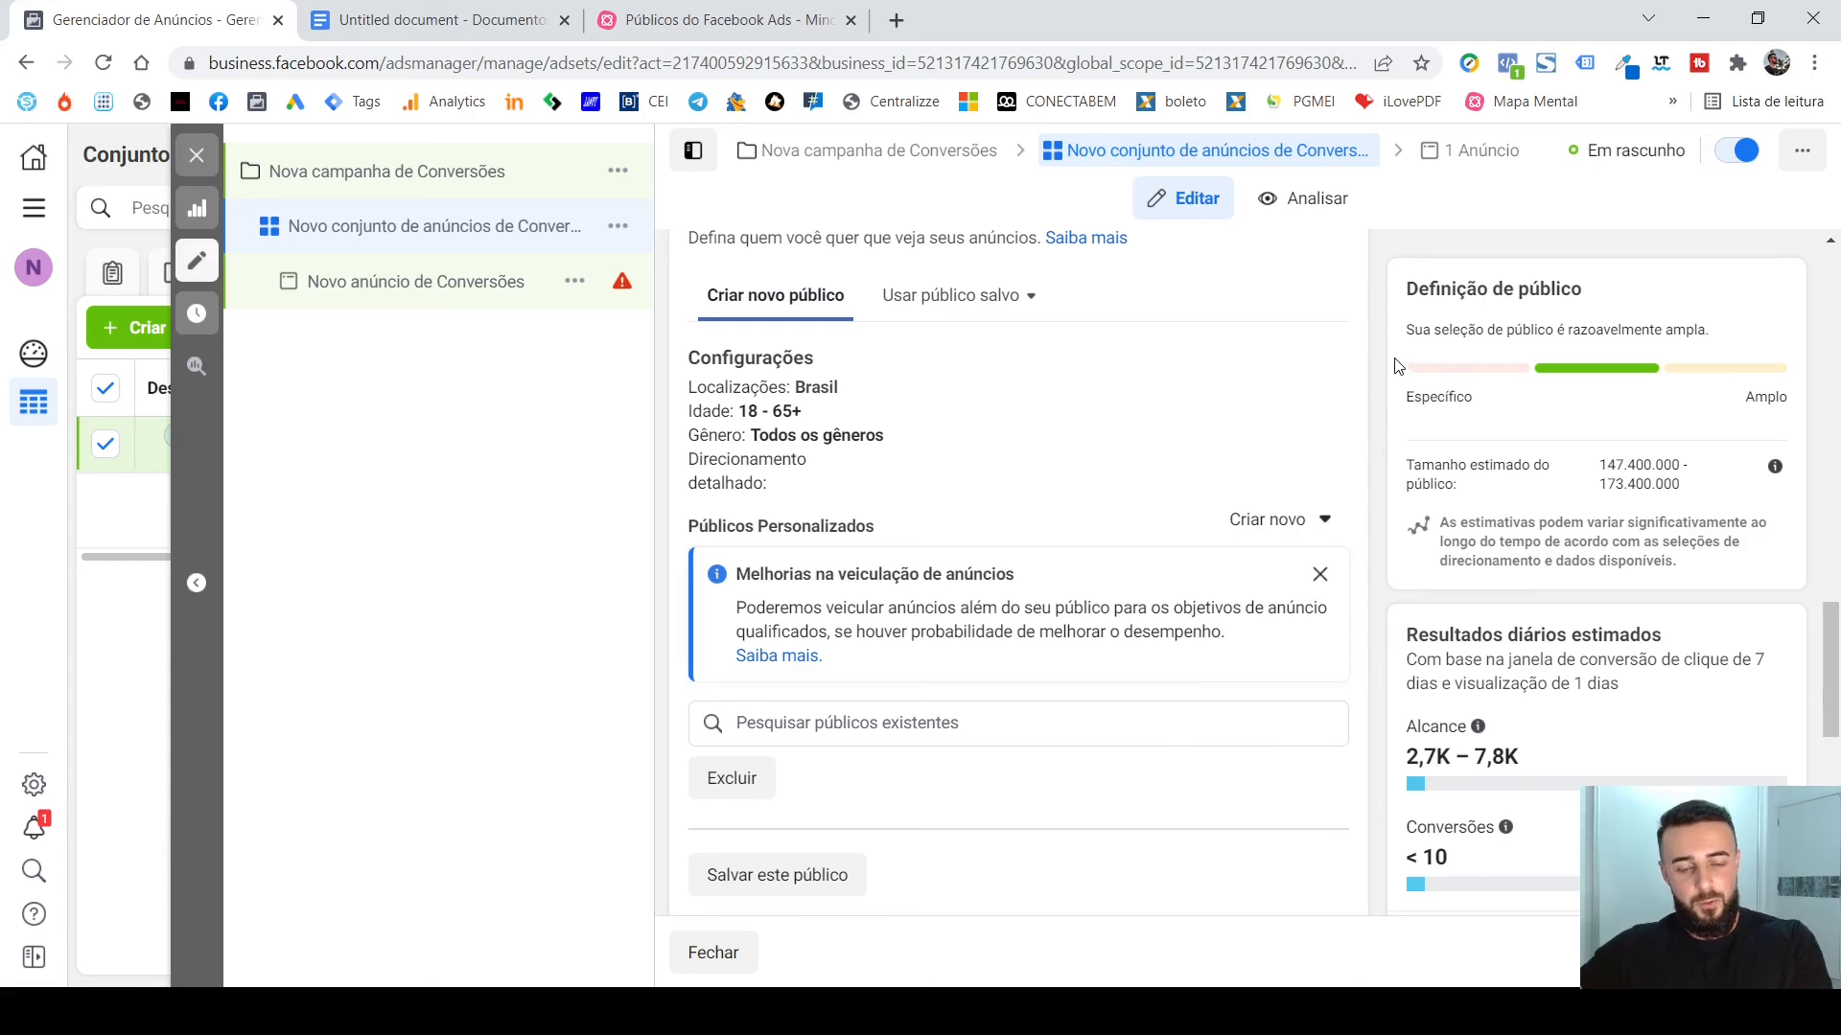
scroll(1395, 369, down, 1)
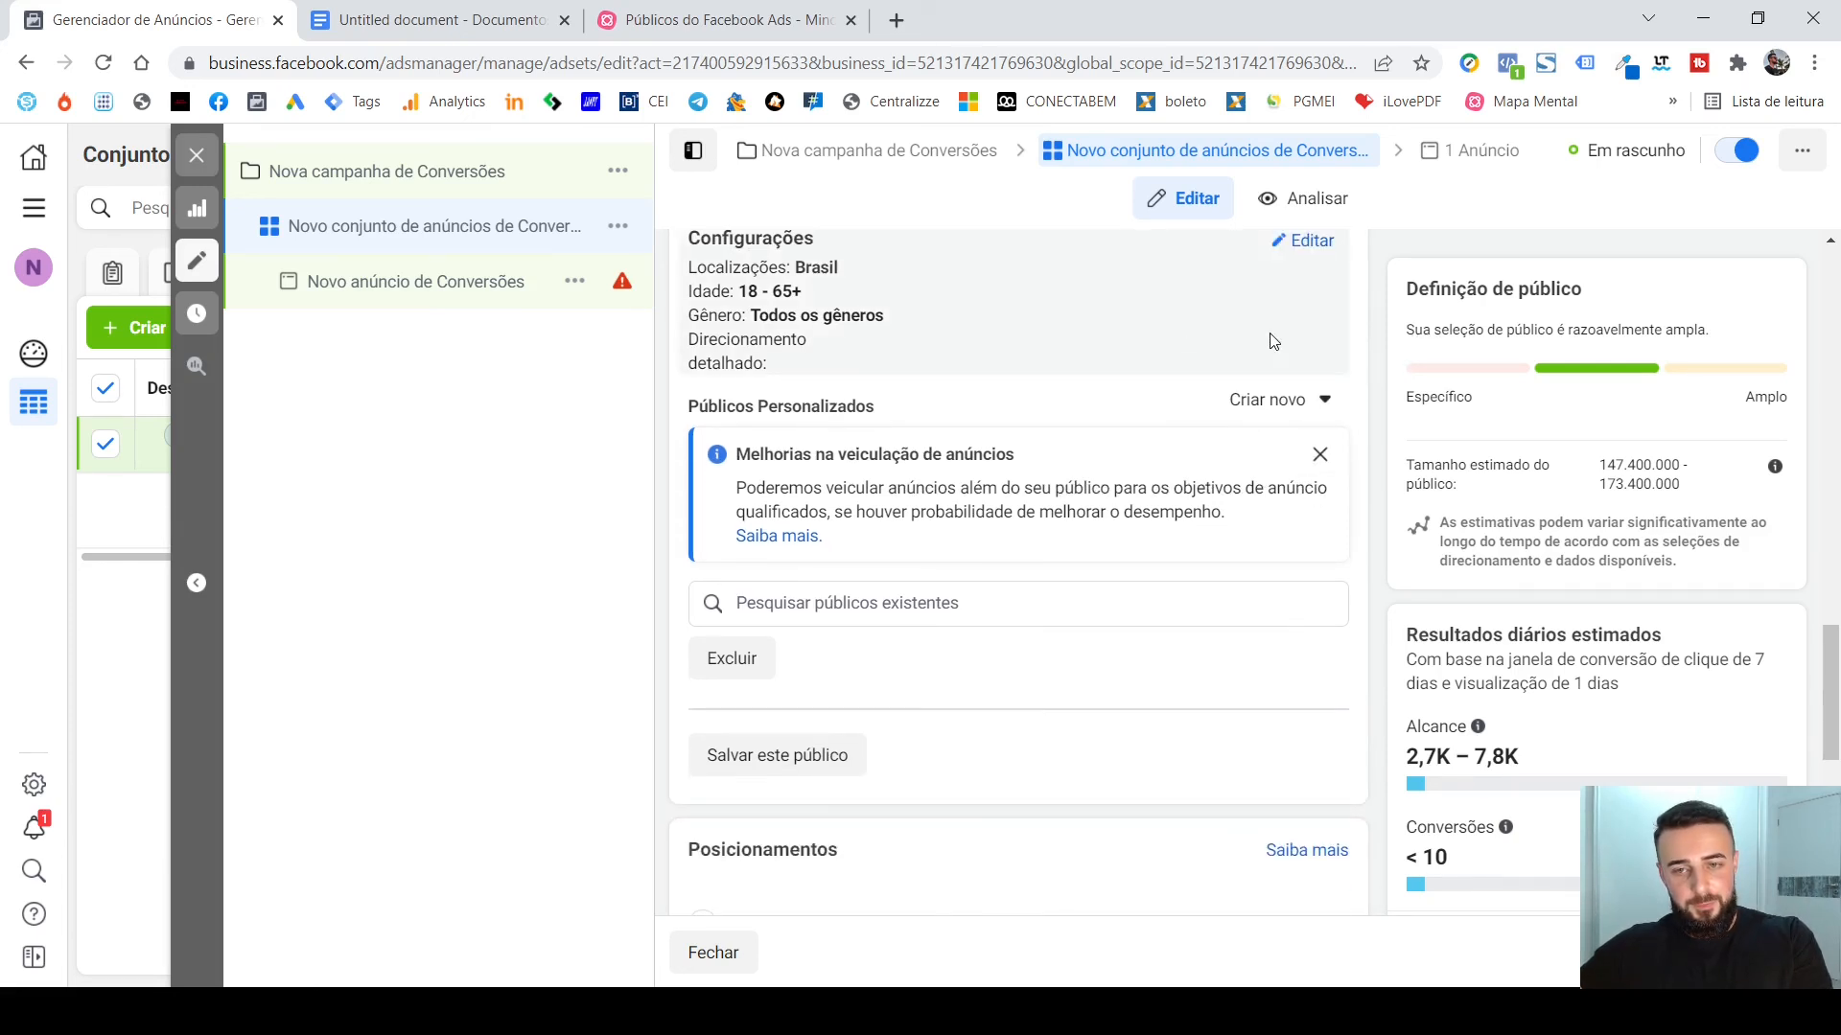
scroll(1088, 578, up, 1)
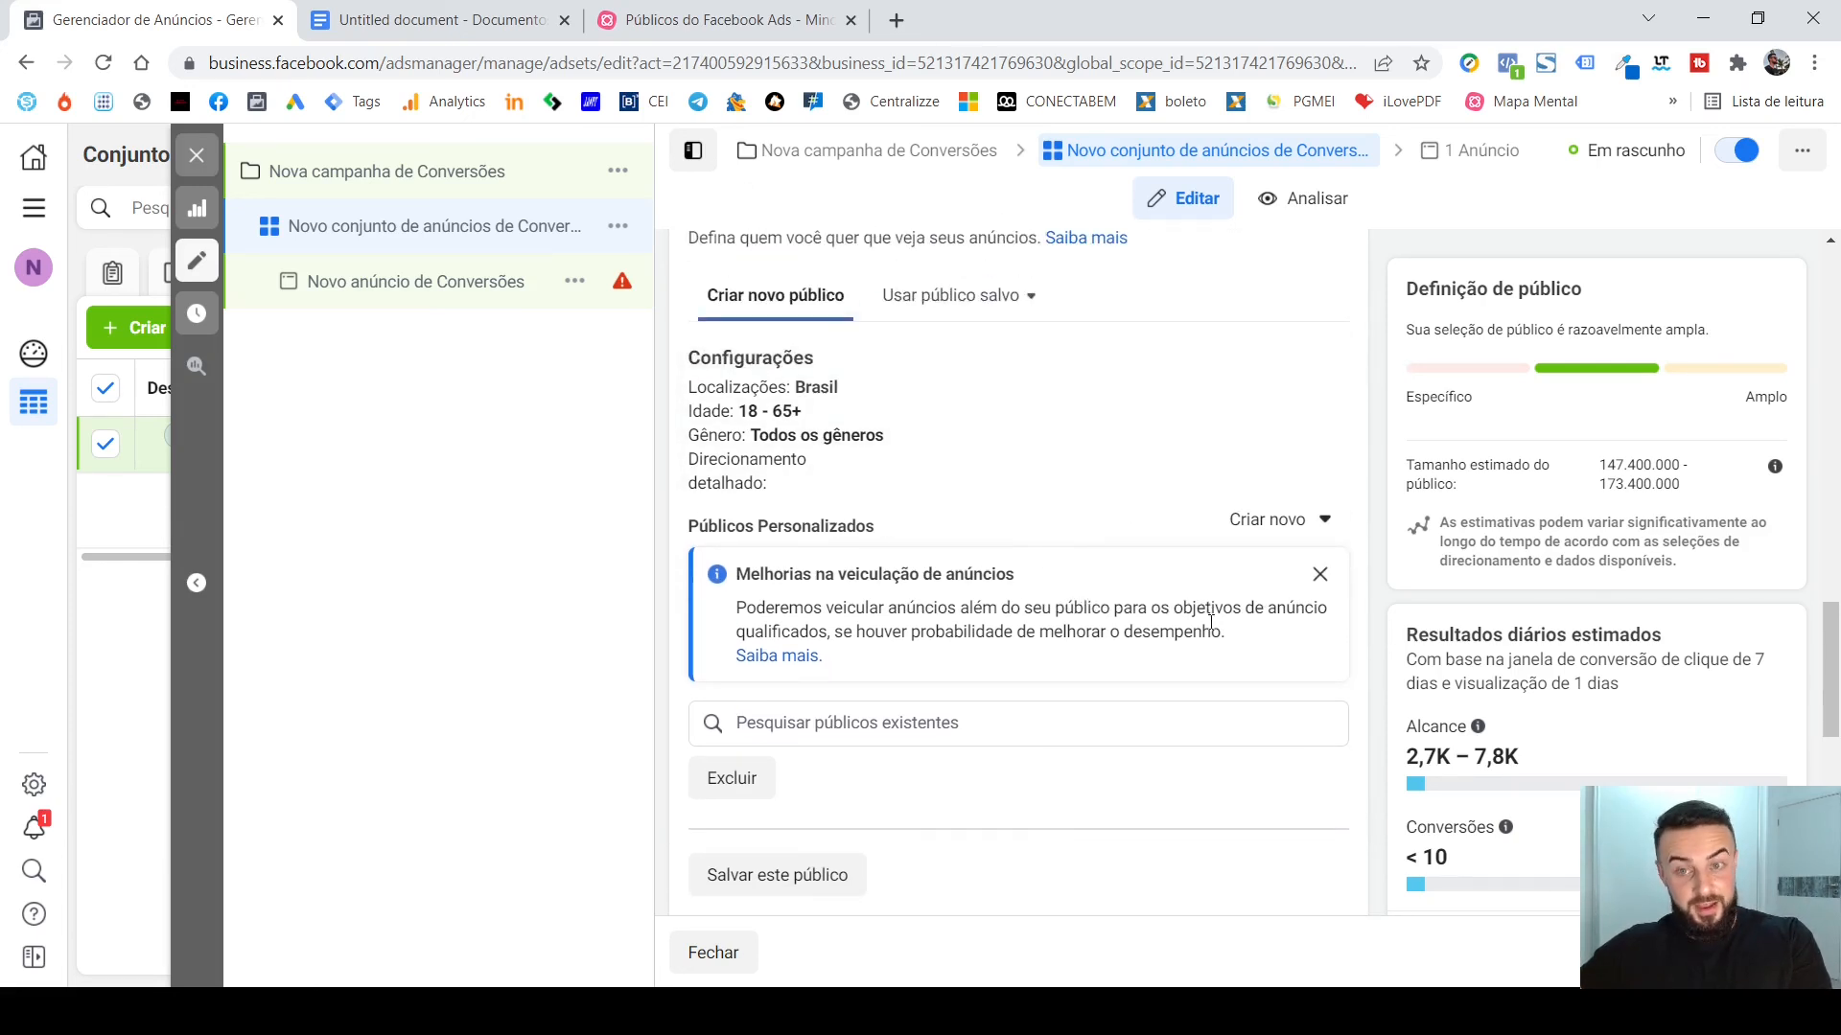
click(1319, 574)
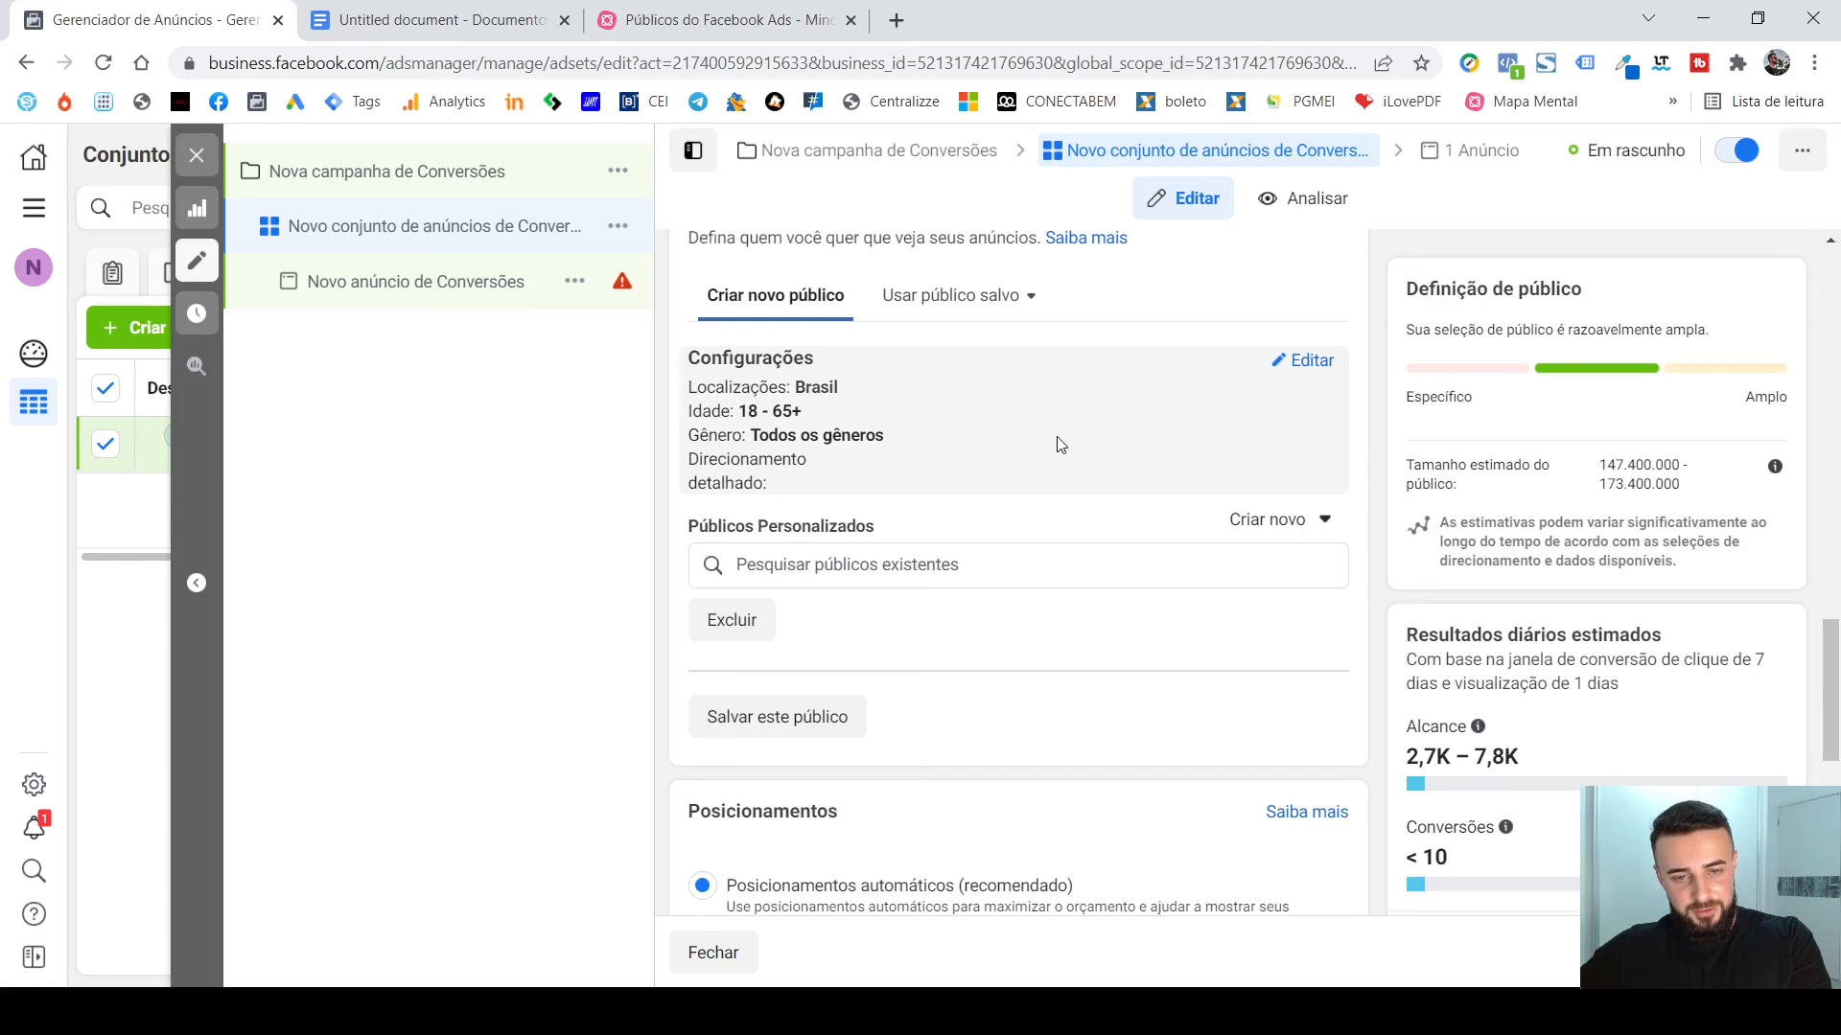
Open the audience's Configurações for editing and dismiss the Melhorias no direcionamento detalhado notice.
click(1301, 362)
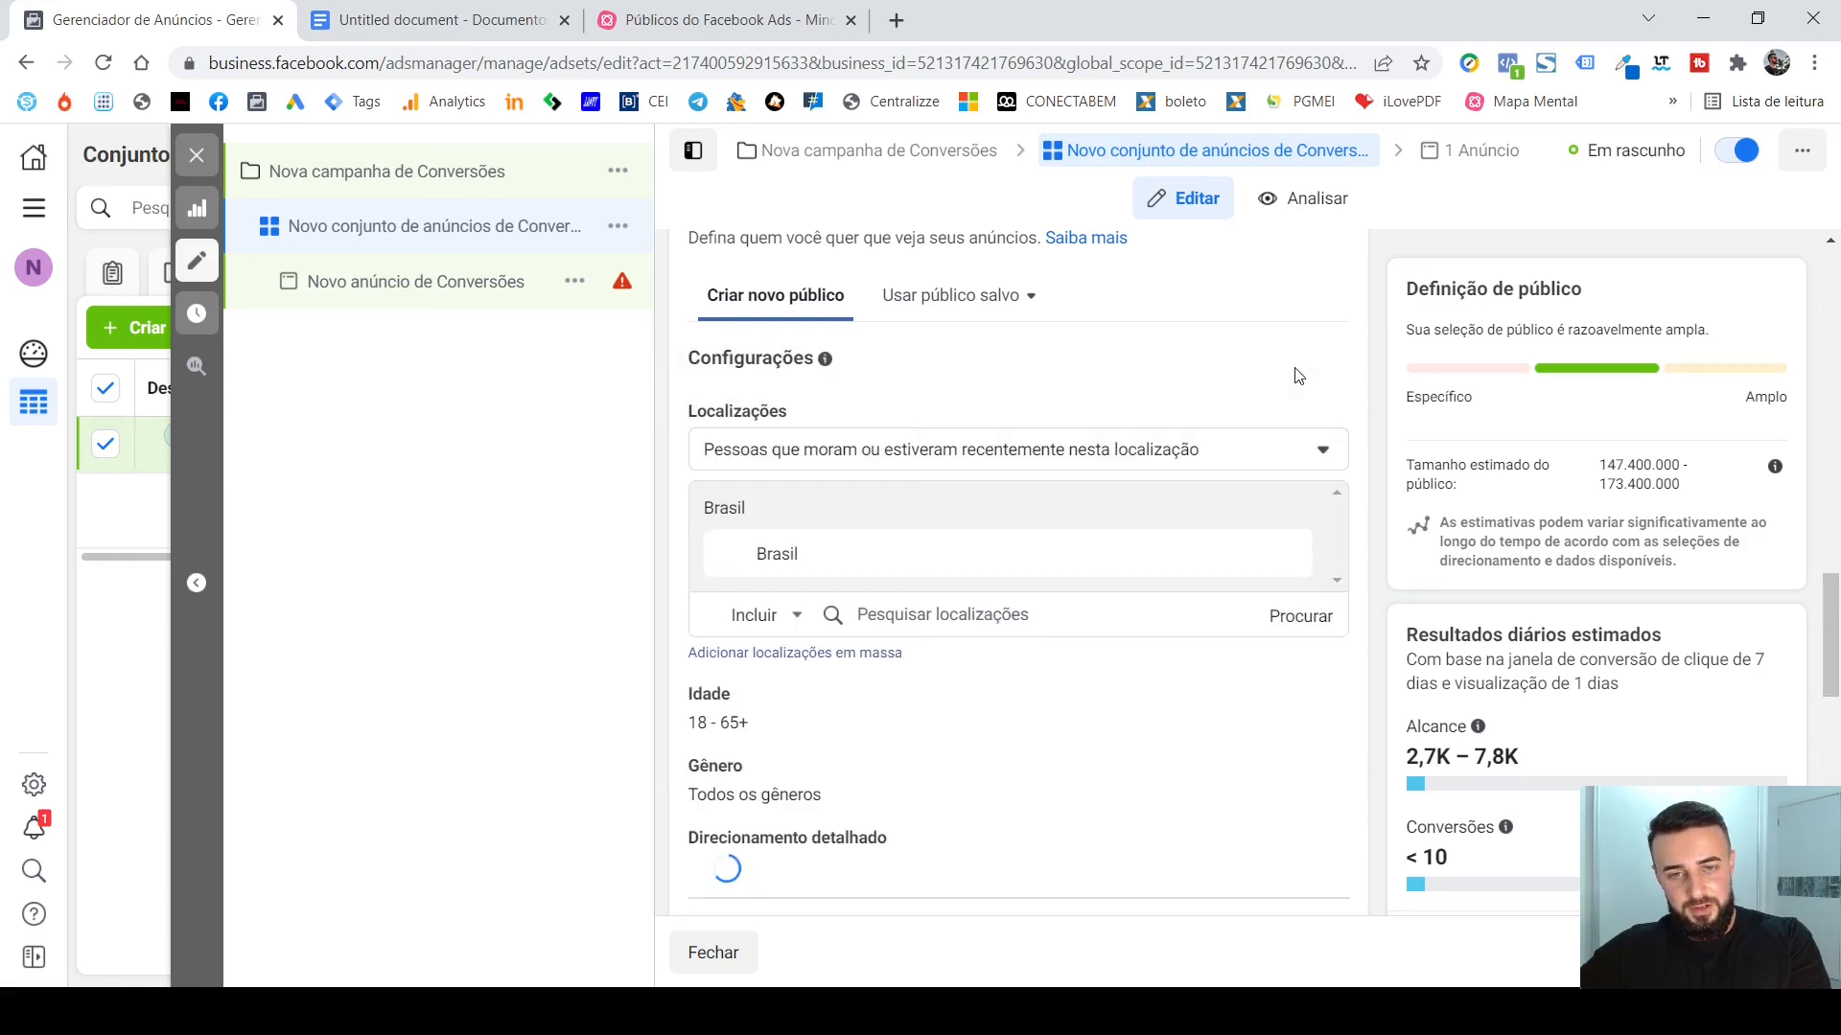
scroll(1351, 359, down, 4)
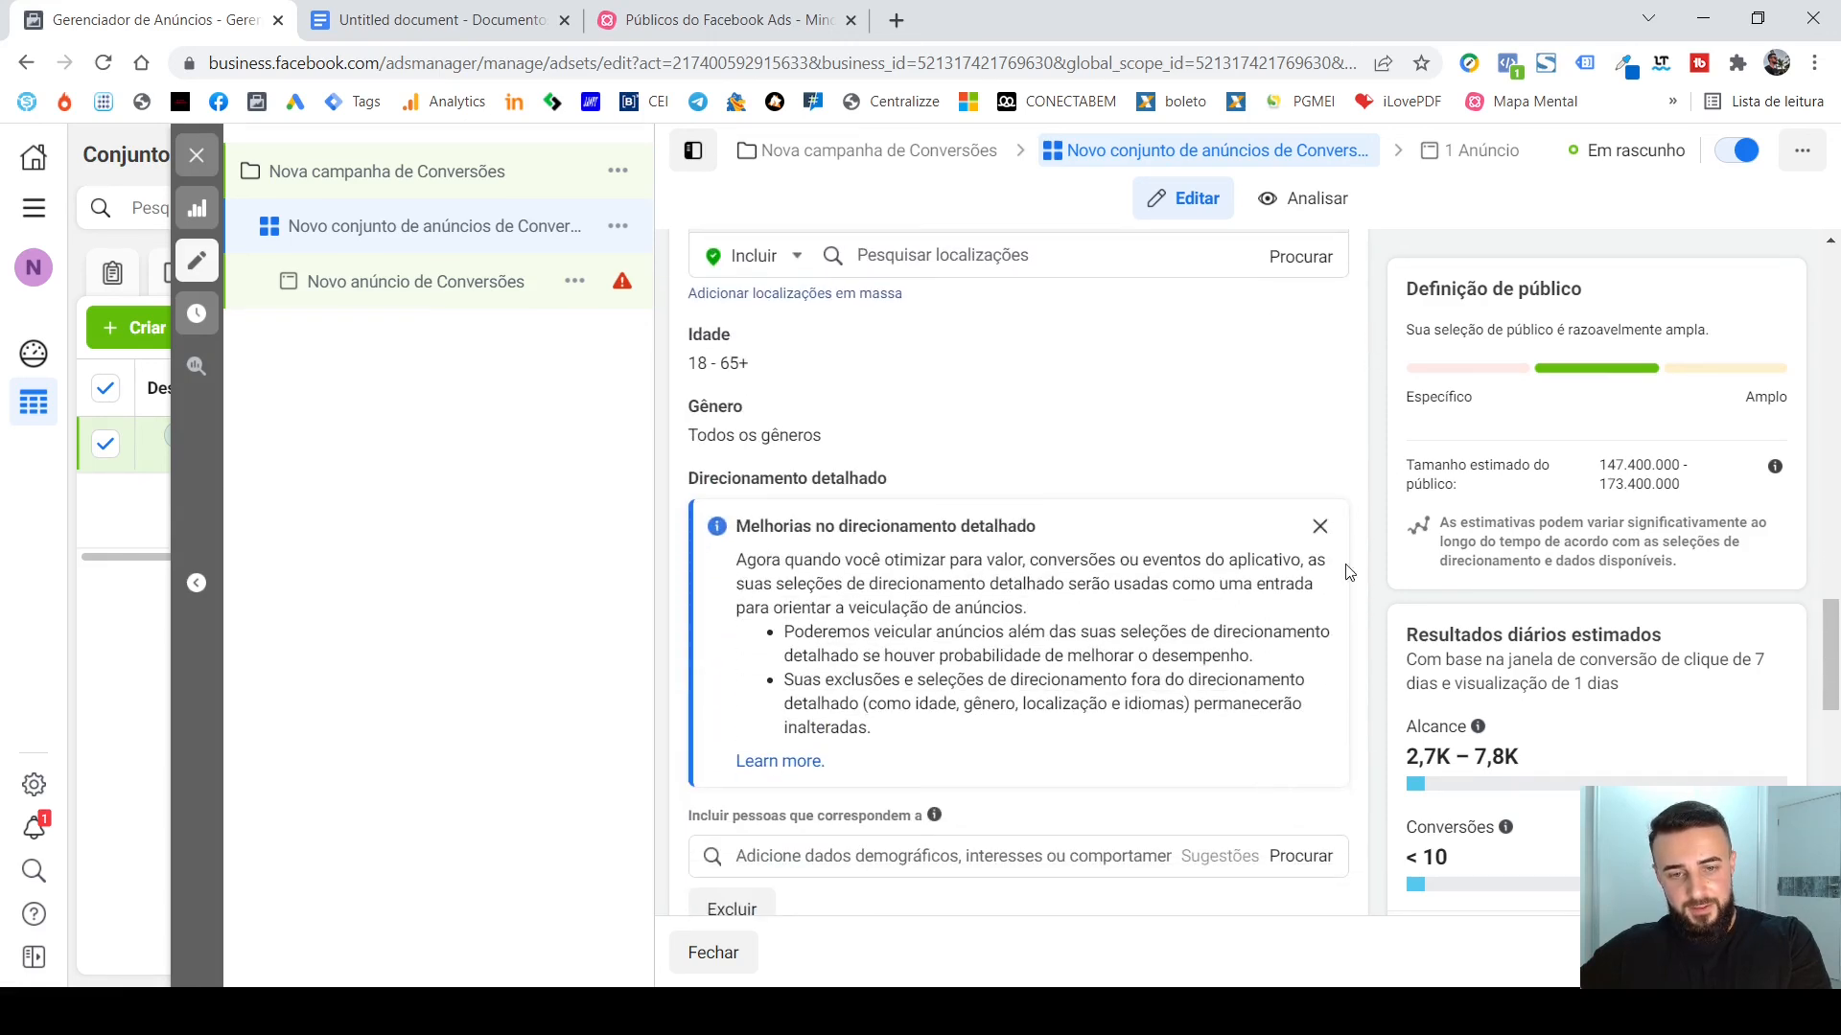
click(1320, 527)
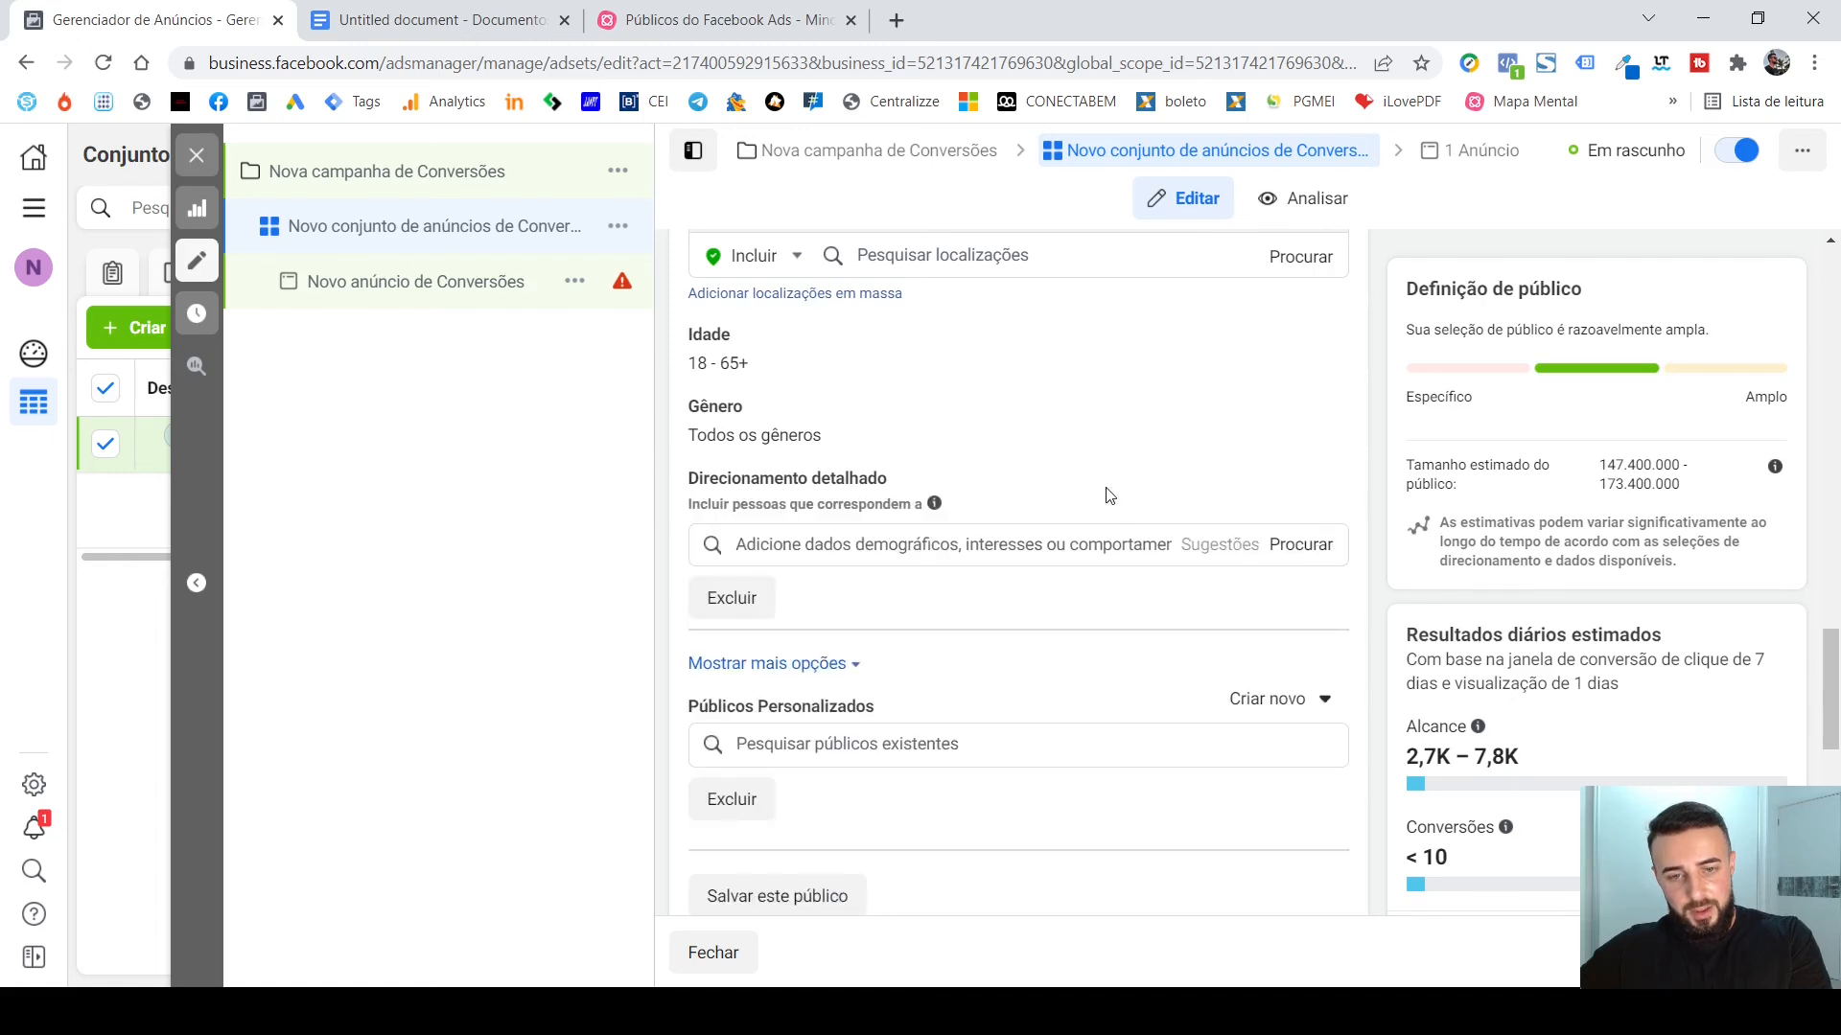
Include the ENV. IG. 7D Instagram engagement audience in the ad set's Públicos Personalizados.
mouse_move(898, 478)
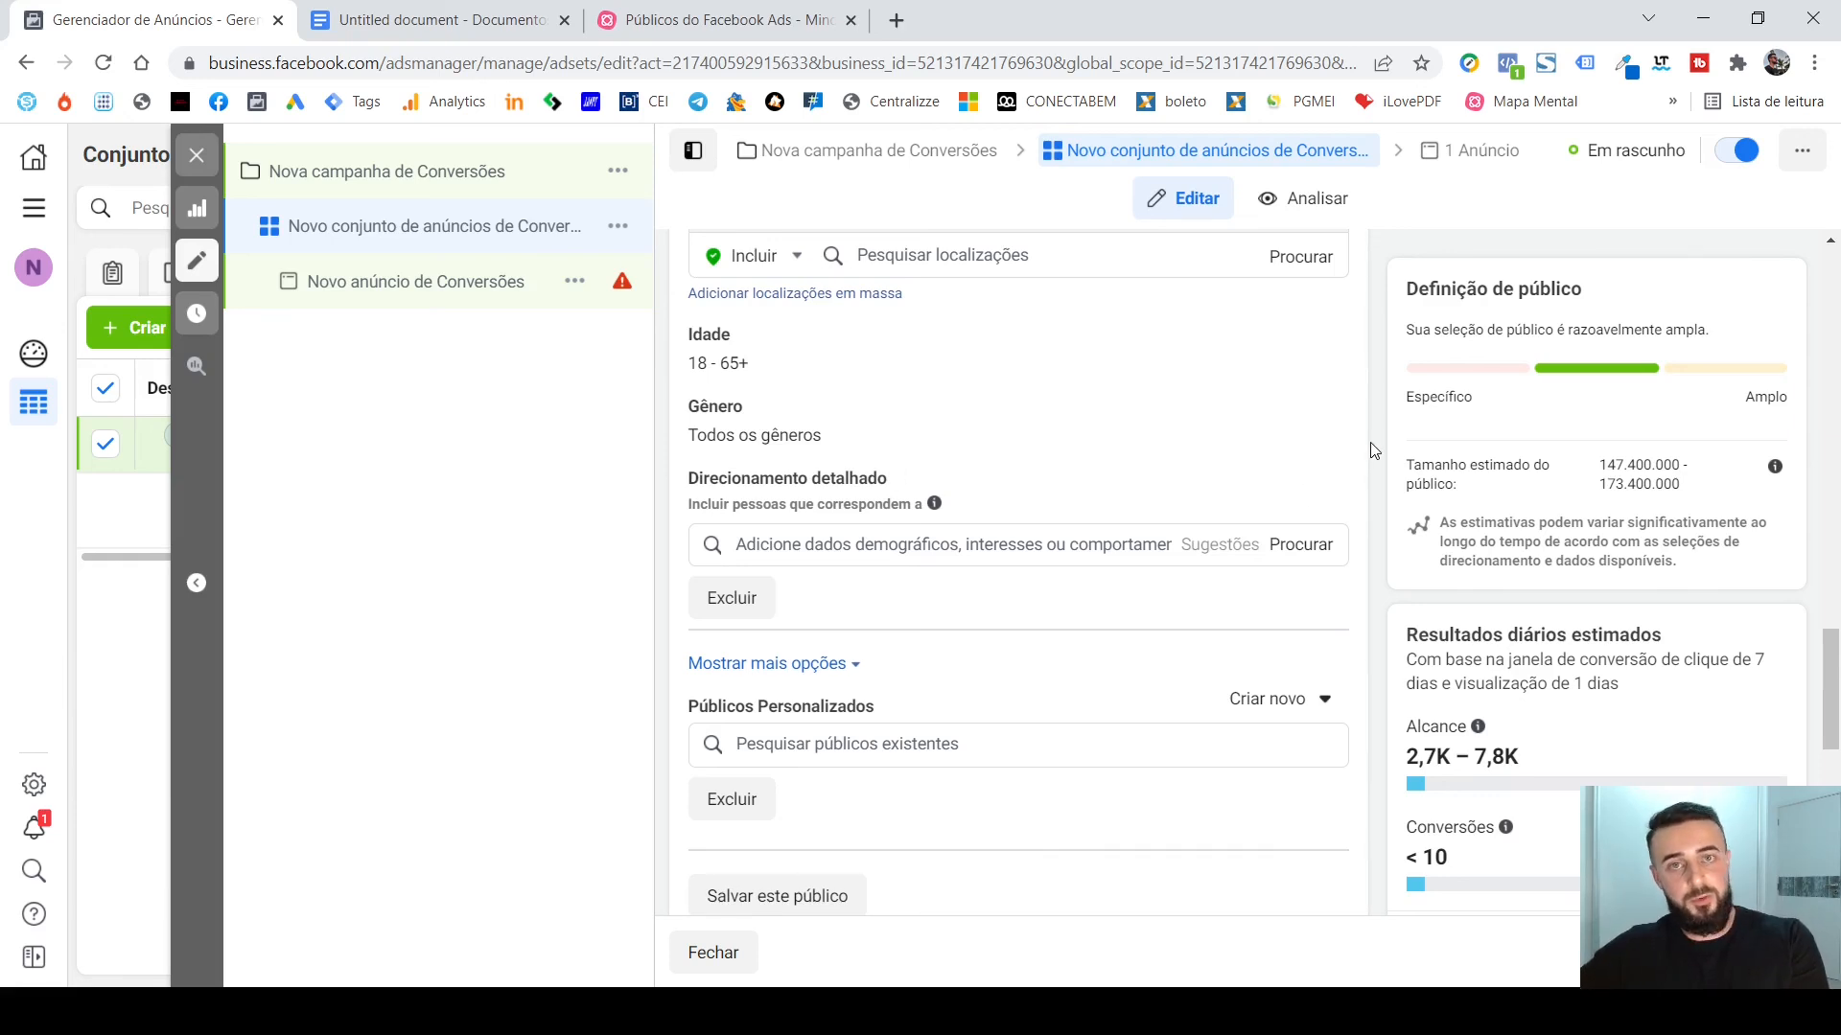
scroll(1371, 451, down, 1)
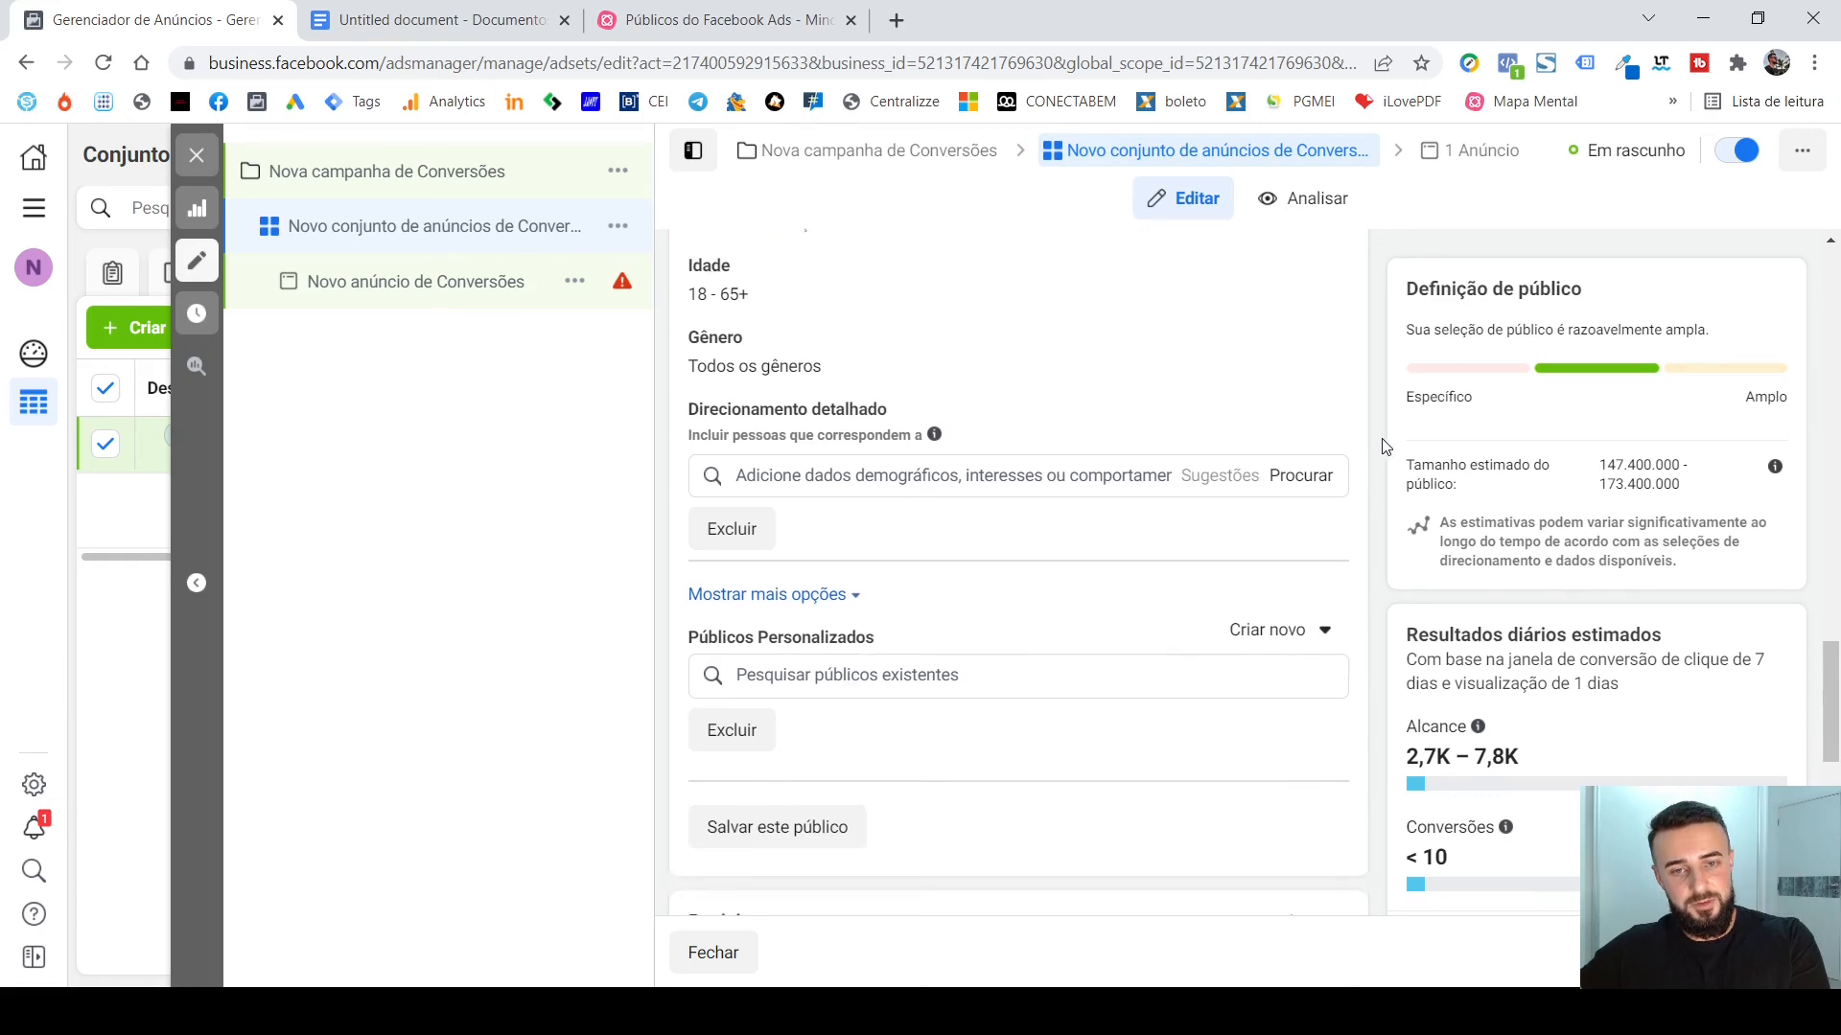
scroll(1382, 456, down, 1)
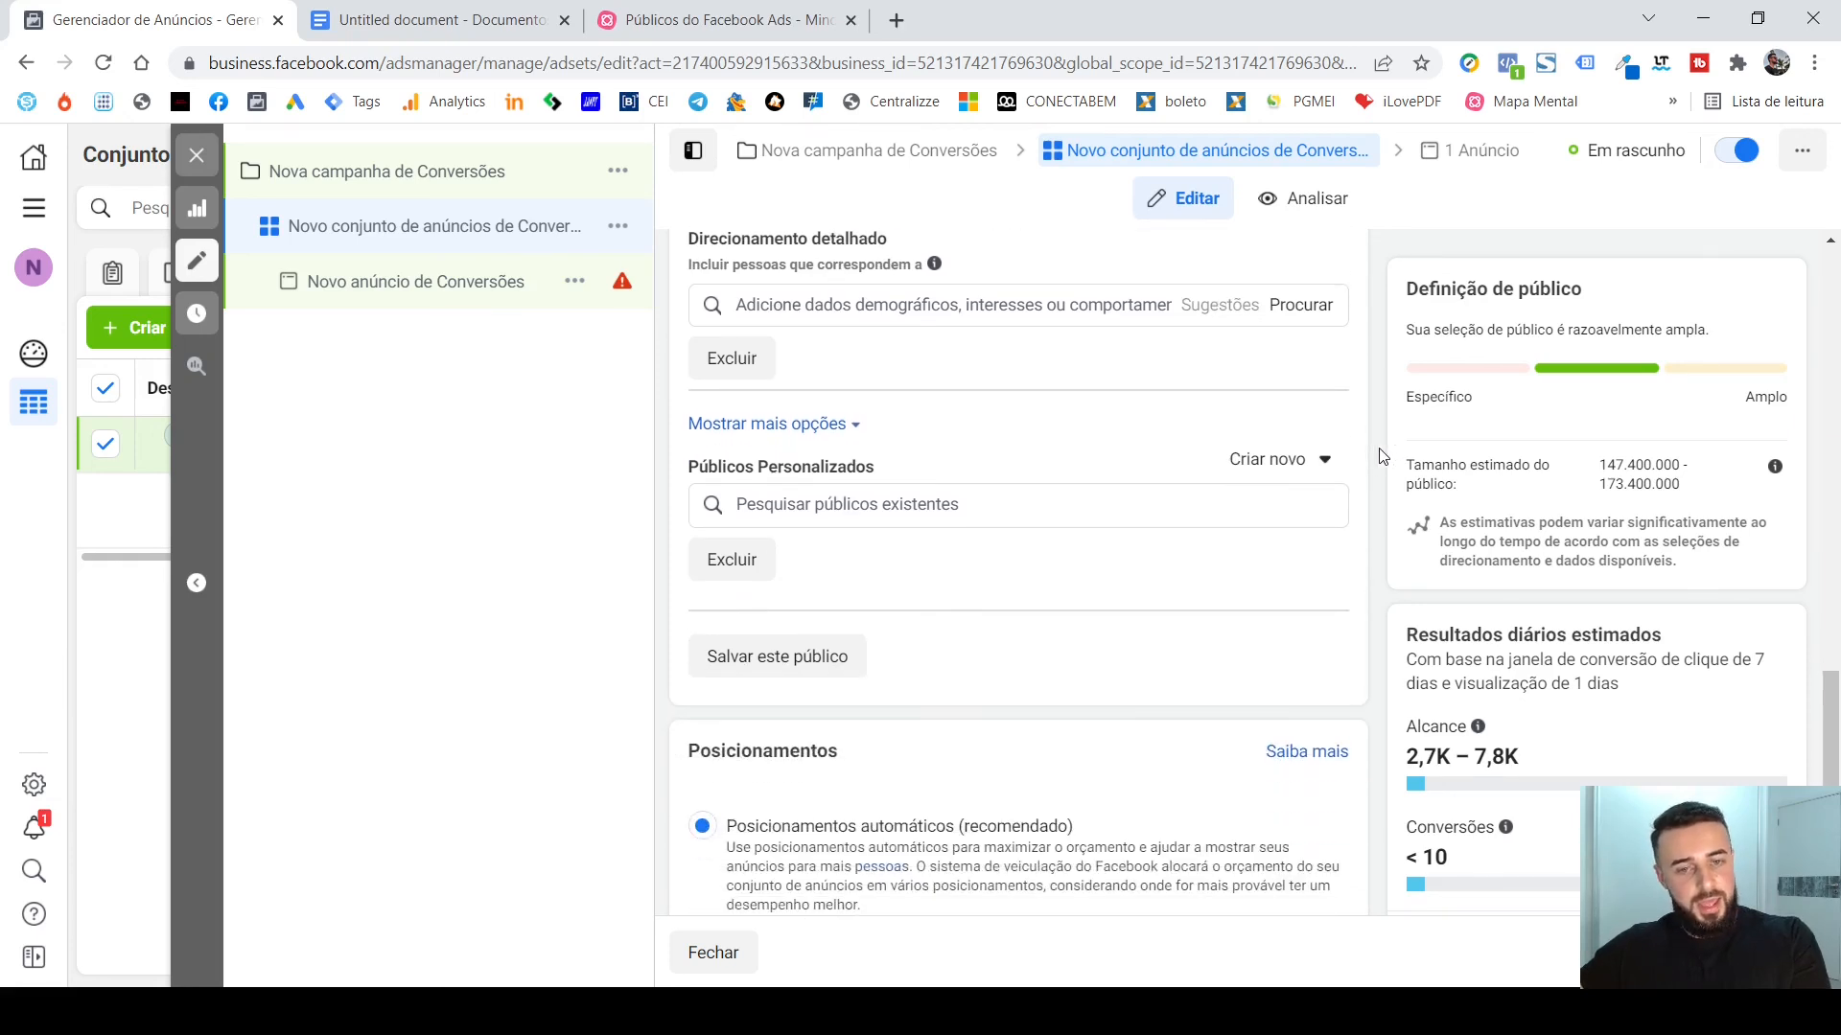
scroll(1382, 456, up, 1)
scroll(1381, 456, up, 1)
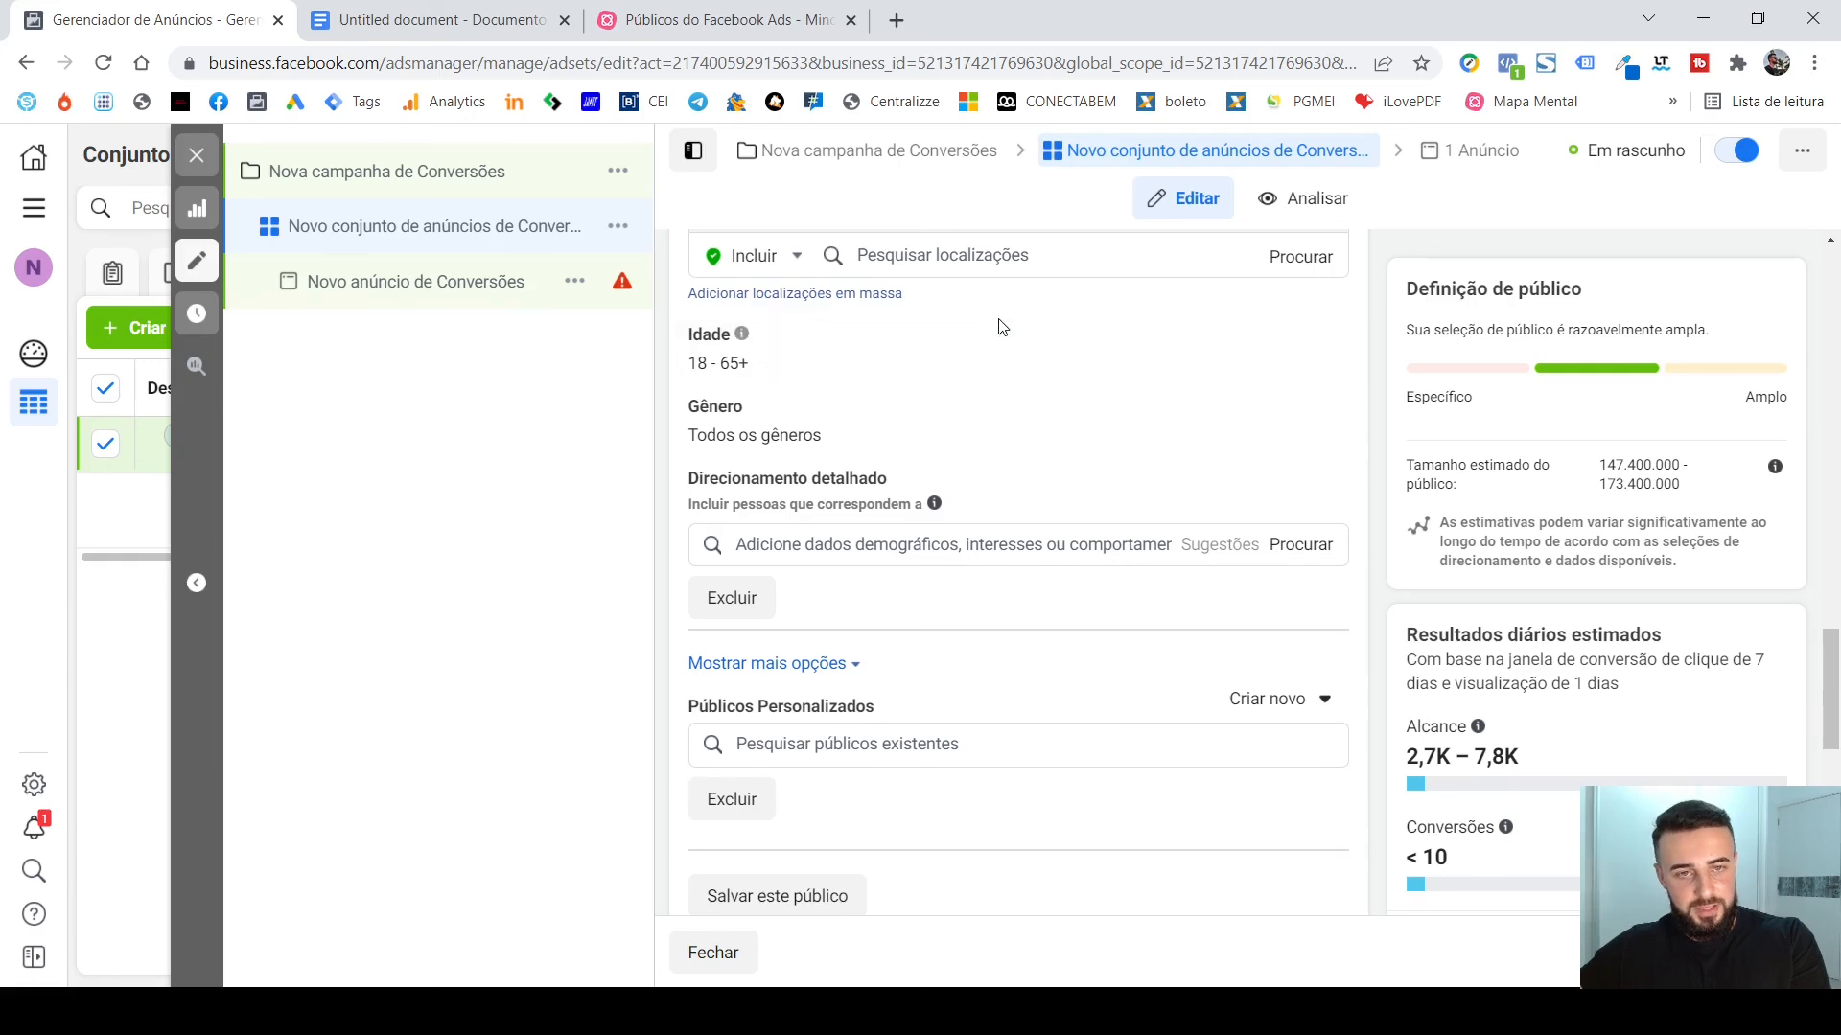
mouse_move(934, 503)
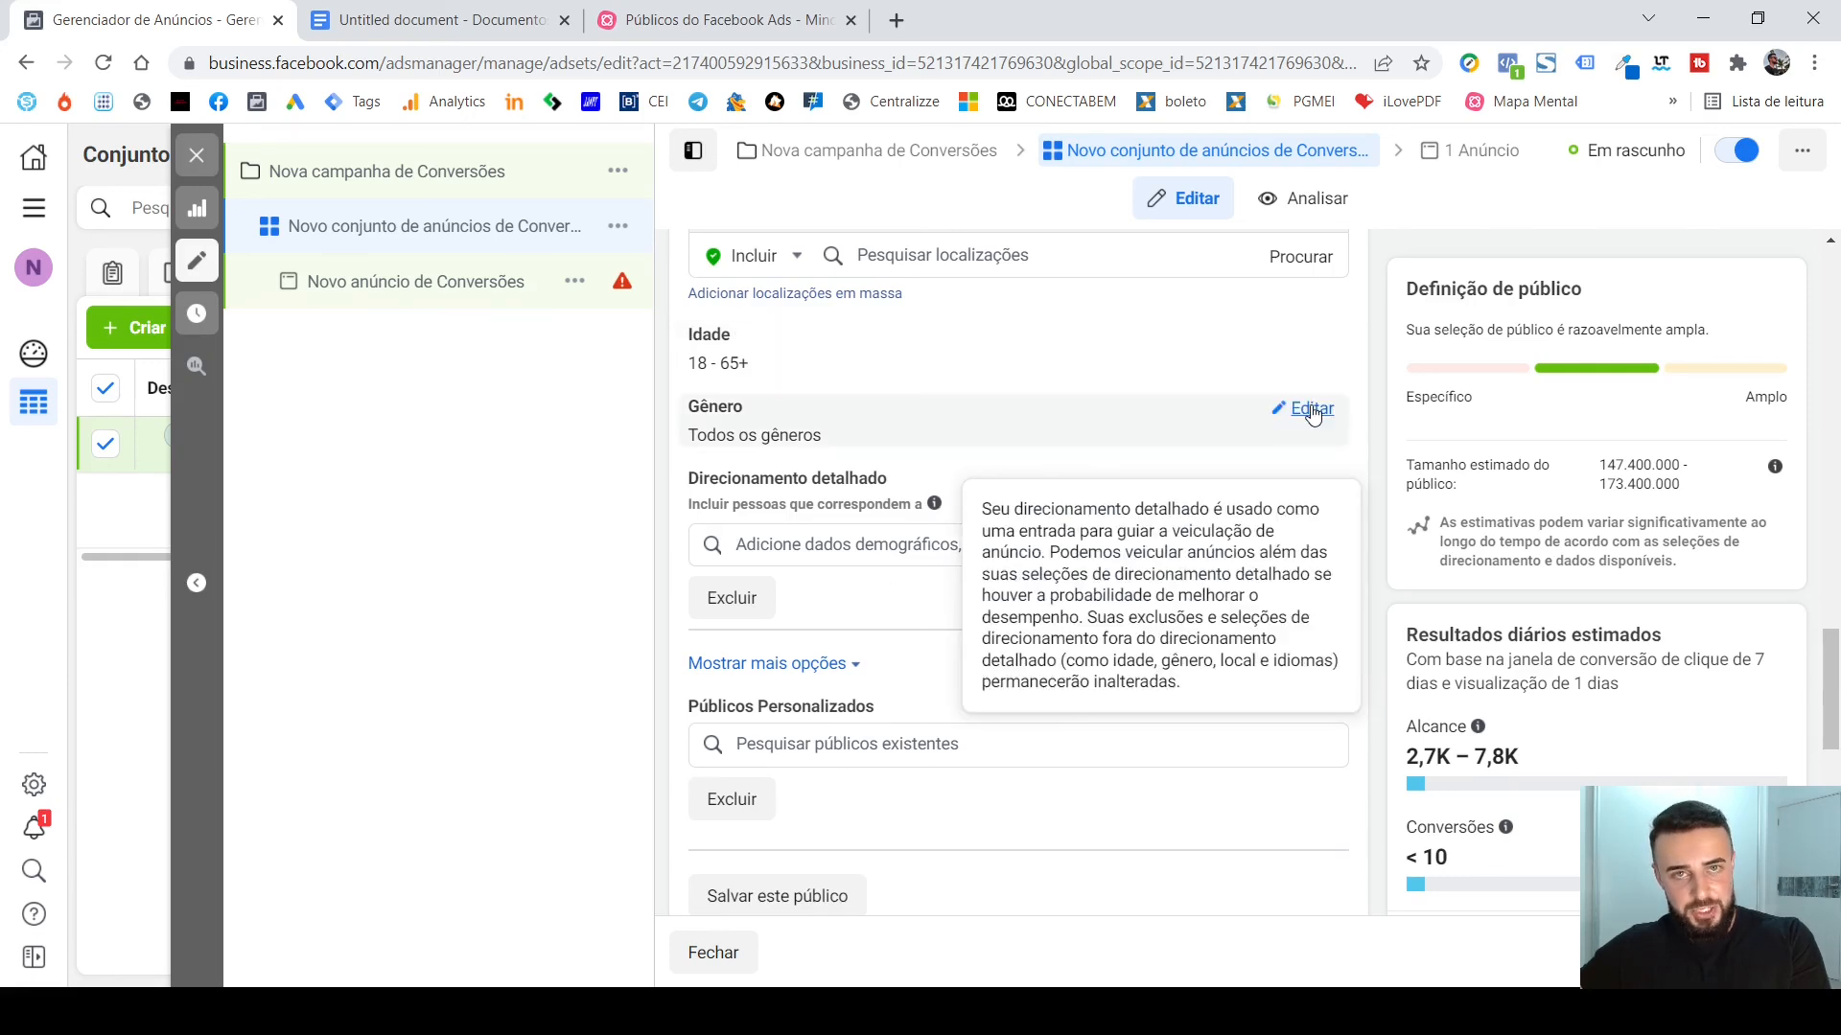
scroll(1381, 456, down, 2)
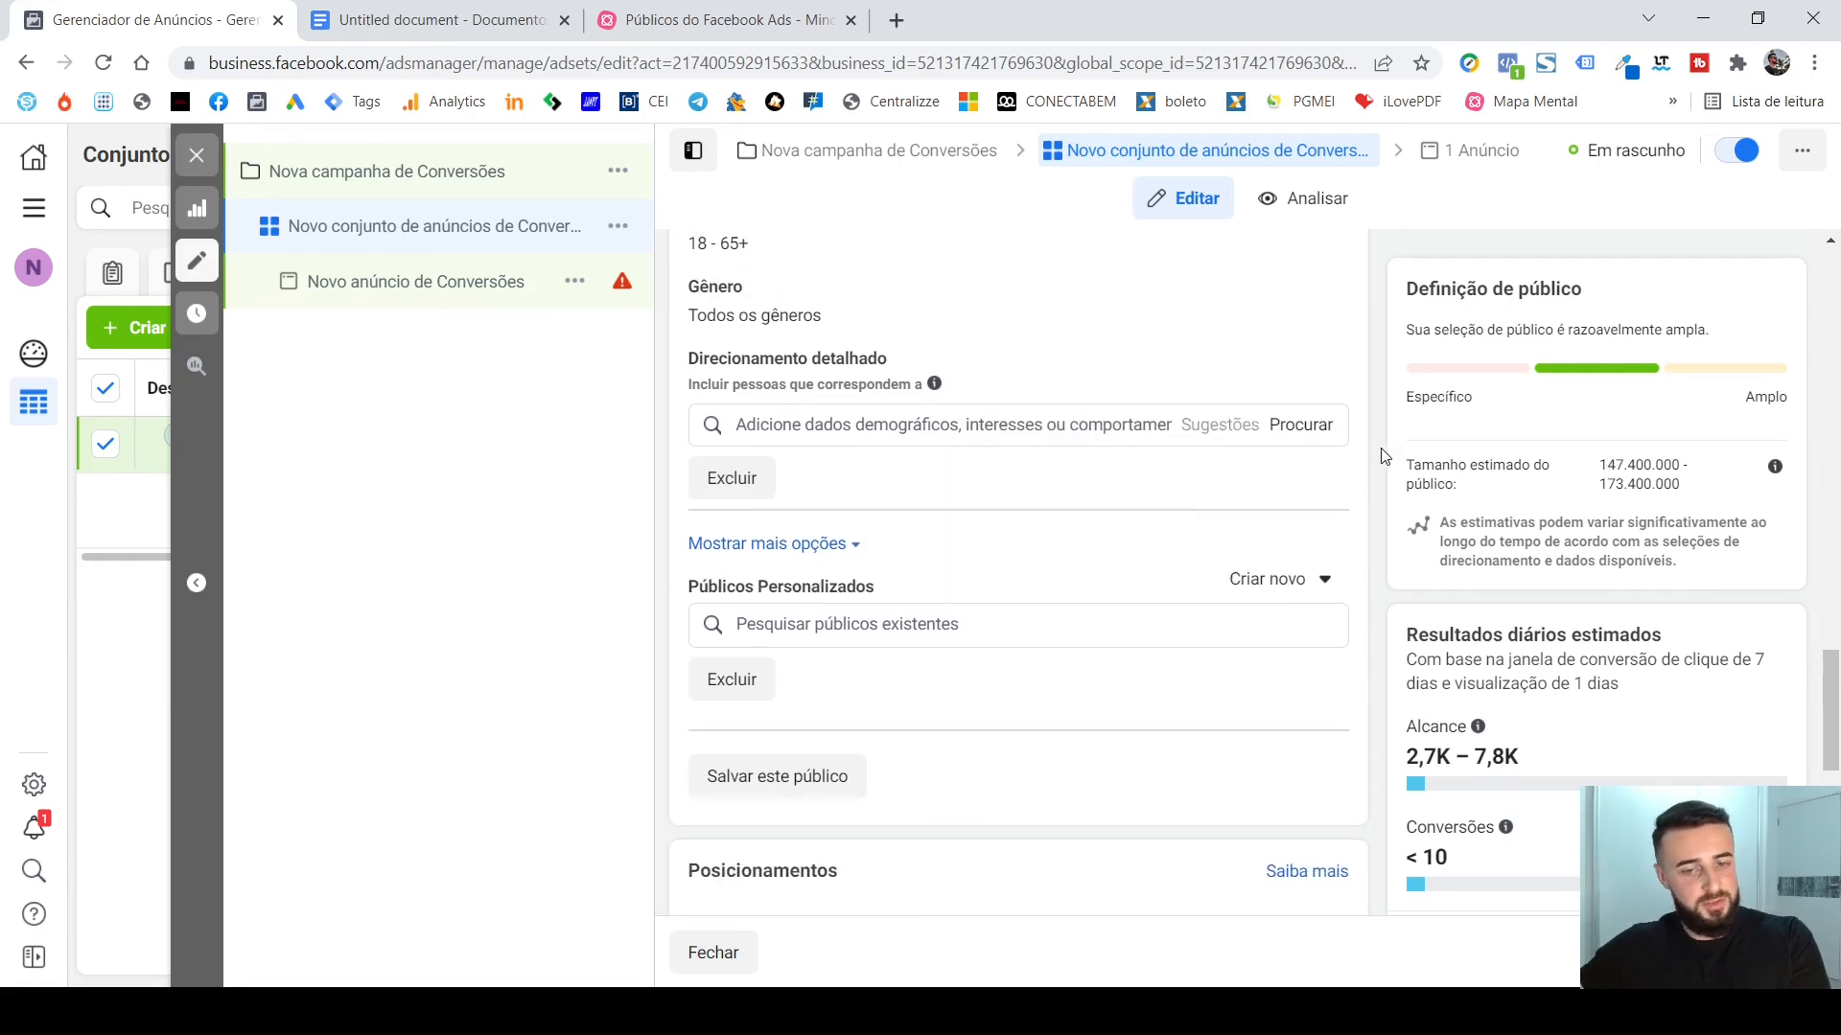
click(1087, 505)
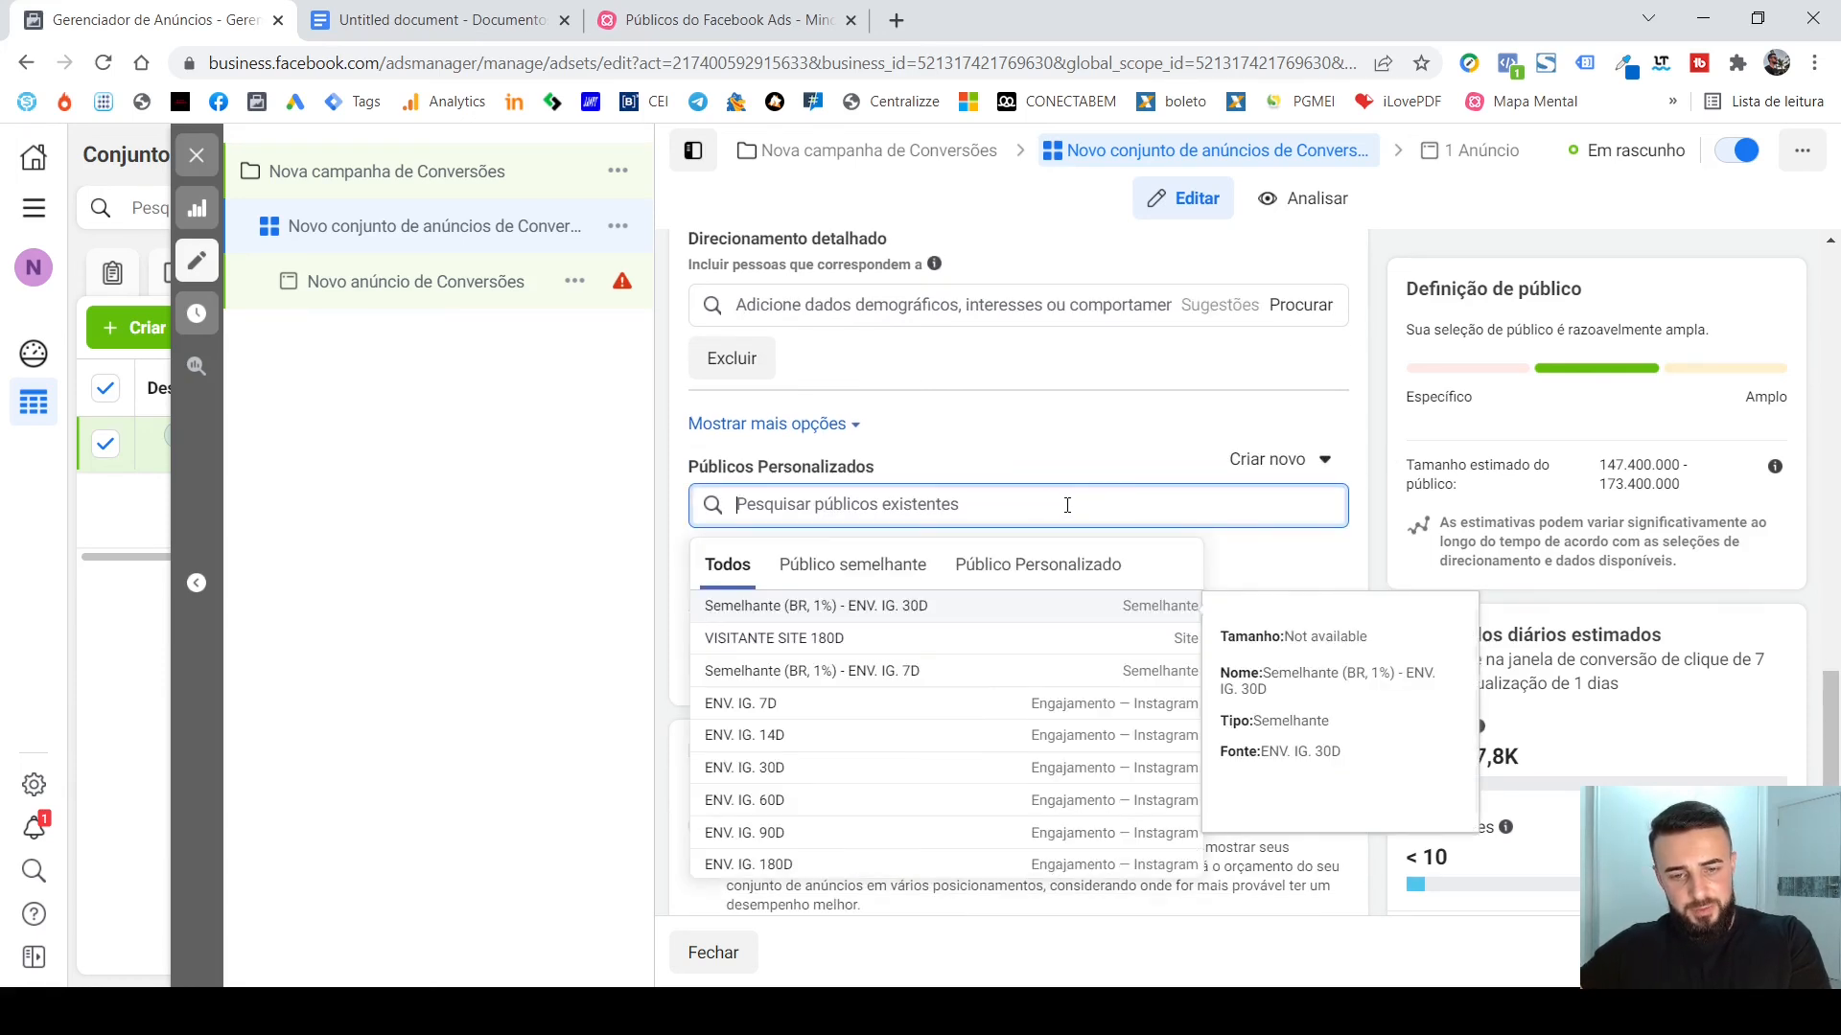
click(999, 715)
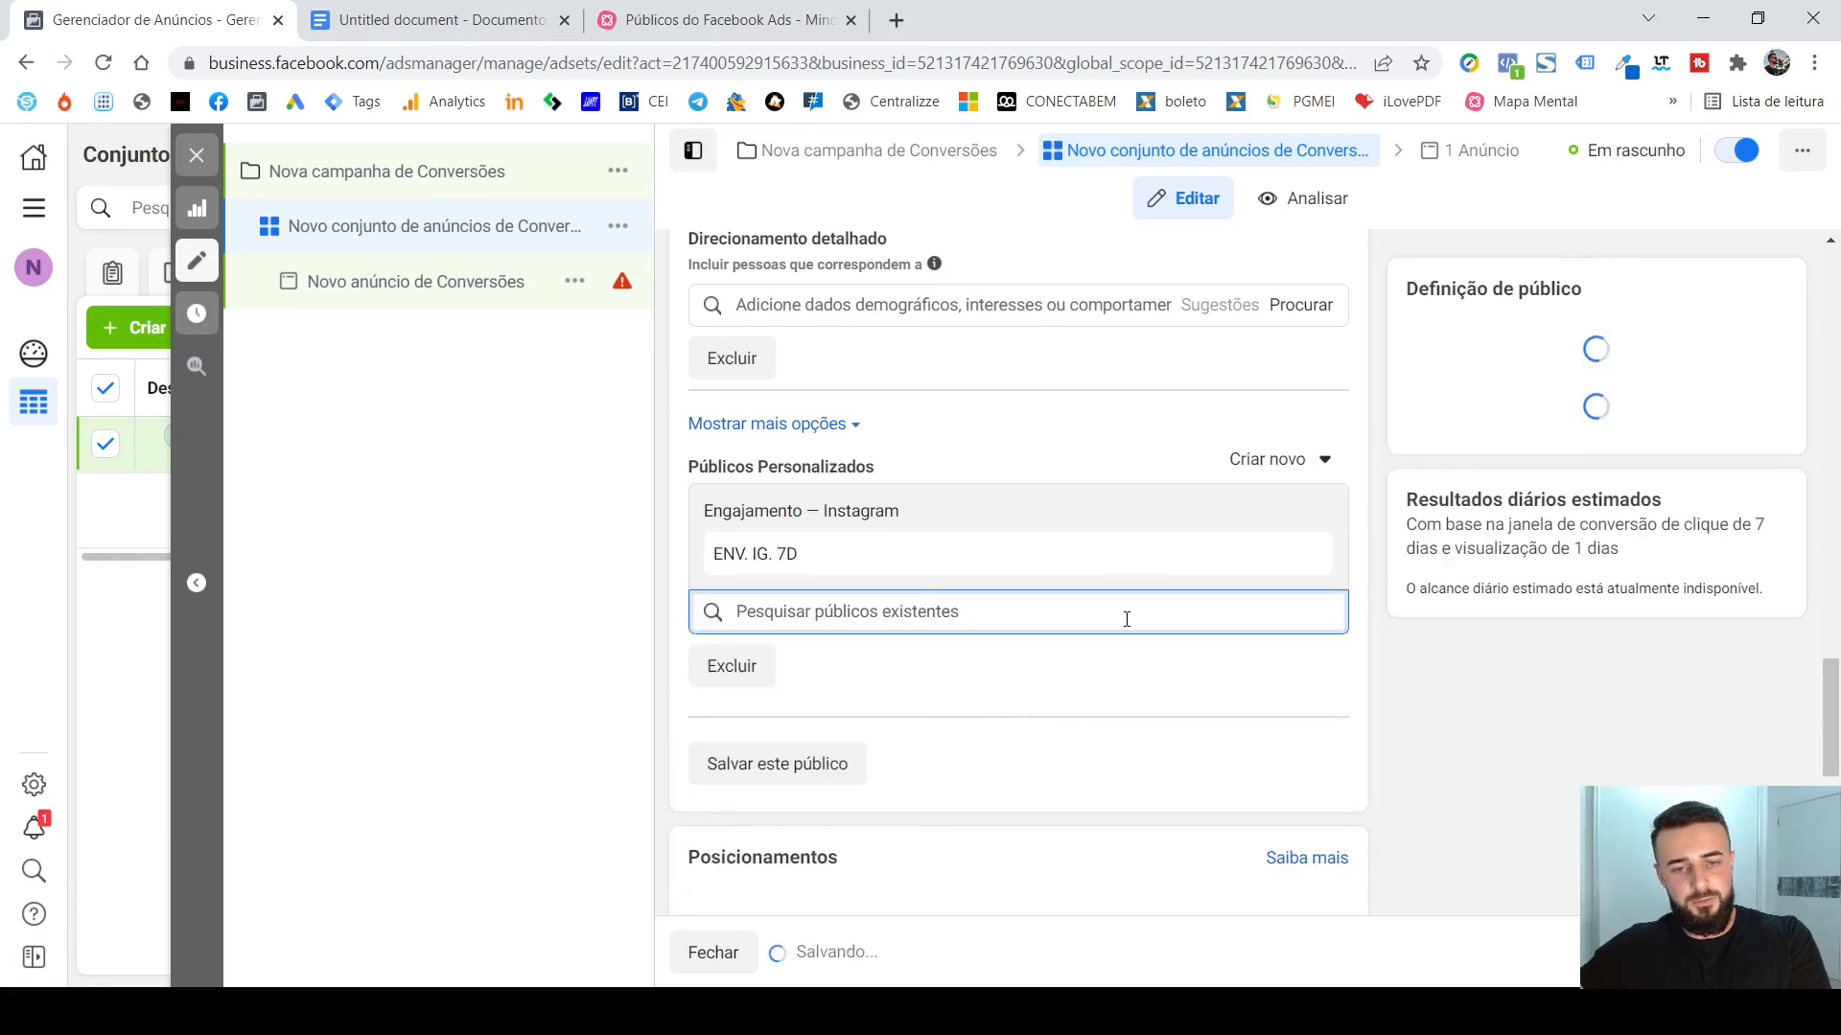
click(1380, 456)
Replace ENV. IG. 7D with the ENV. IG. 365D Instagram engagement audience in the ad set's included Públicos Personalizados.
scroll(1382, 452, down, 1)
scroll(1380, 453, down, 1)
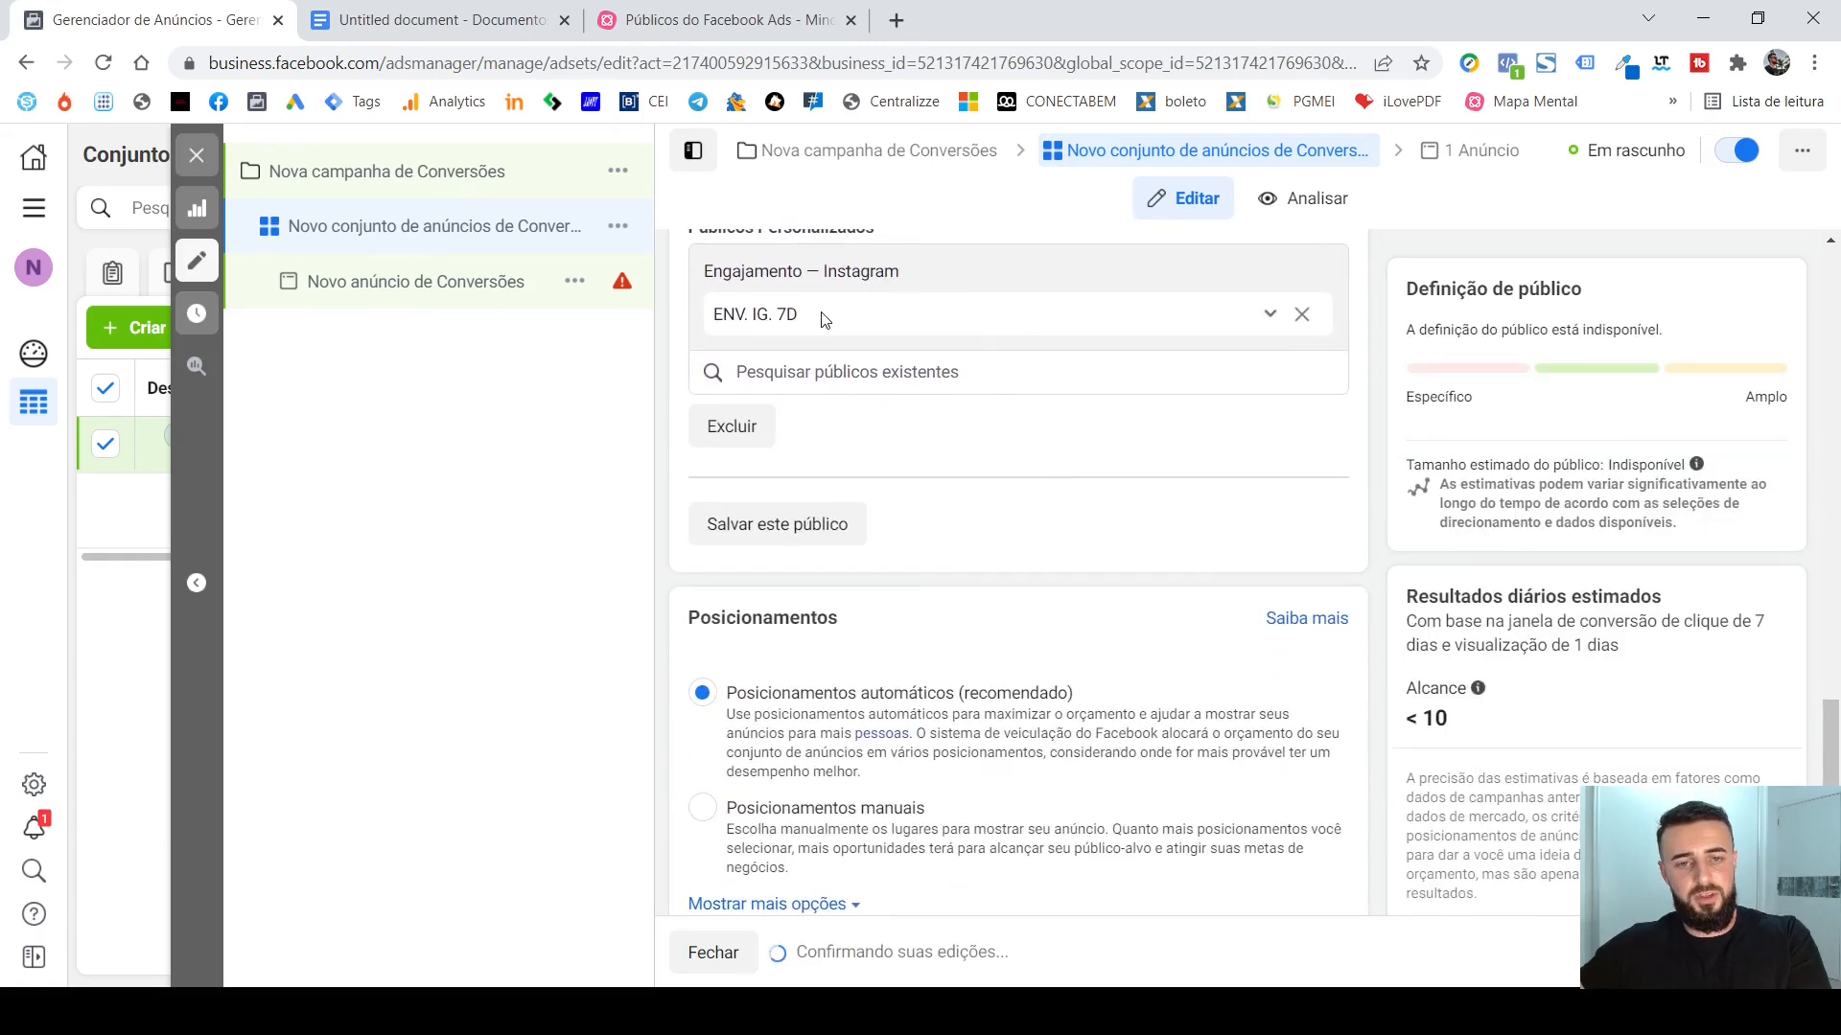
scroll(1217, 489, down, 2)
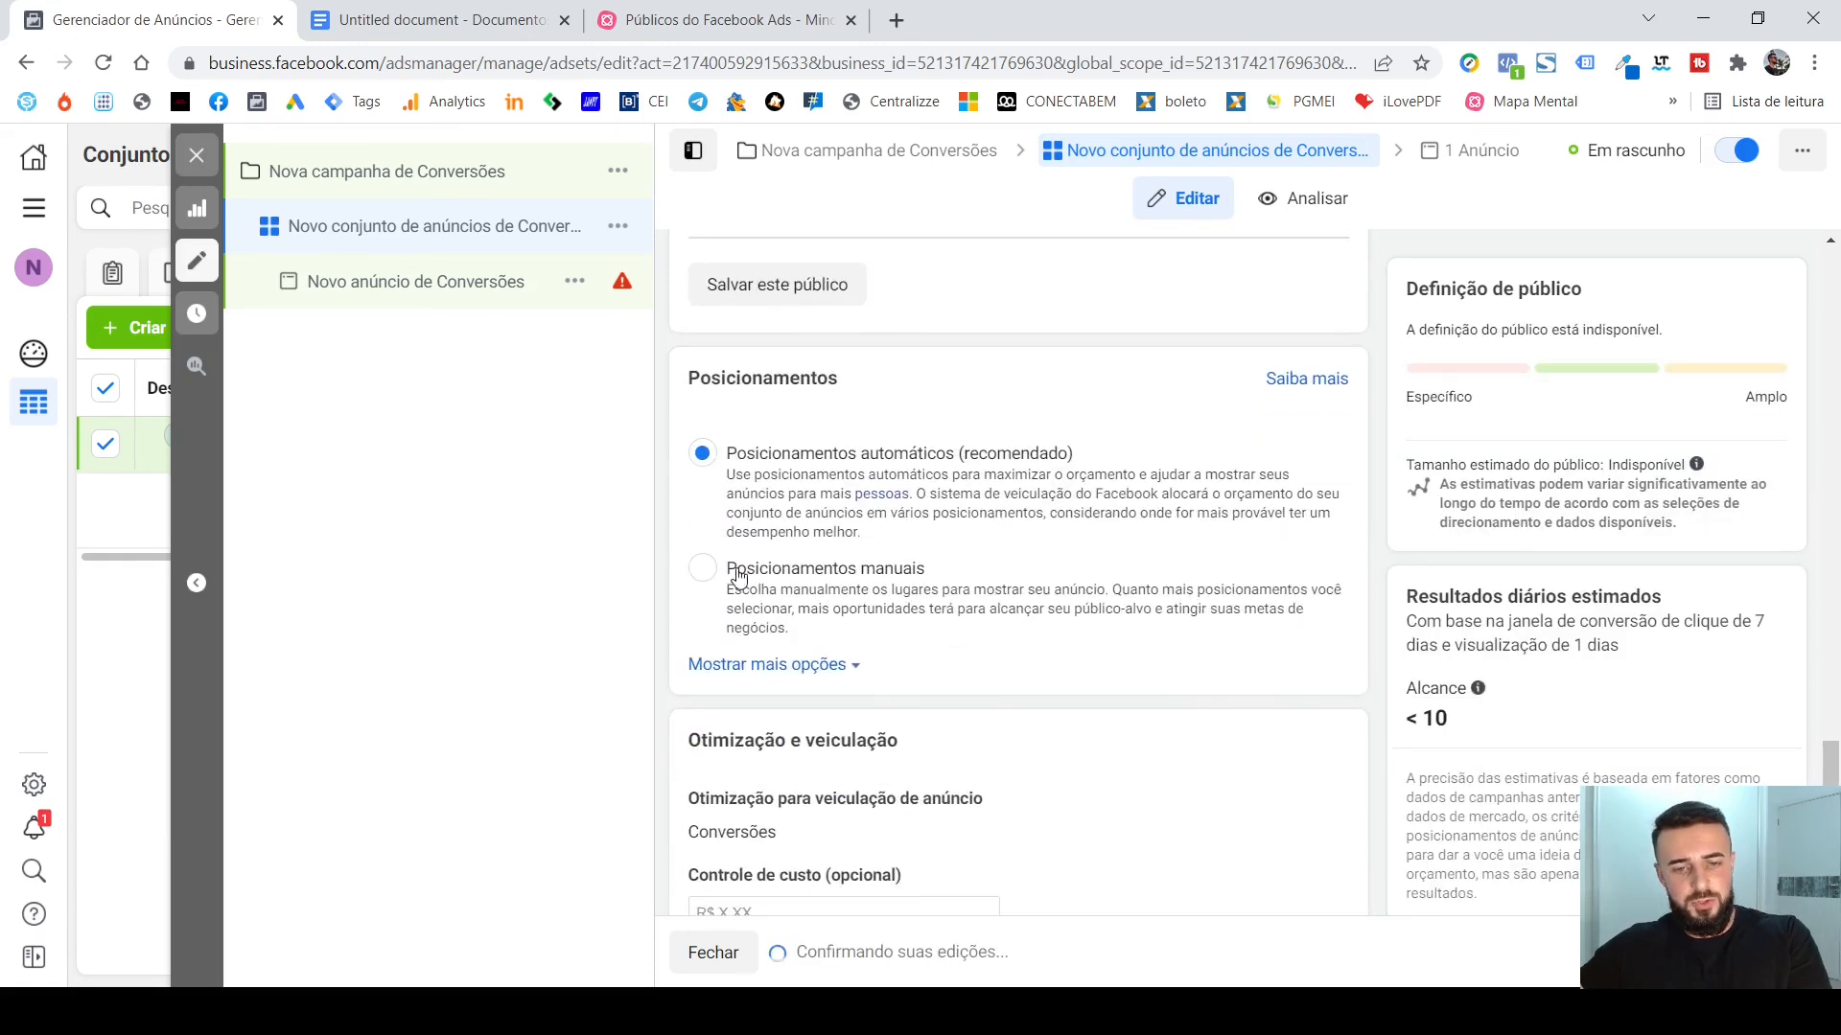
scroll(1141, 573, up, 3)
scroll(1275, 555, up, 1)
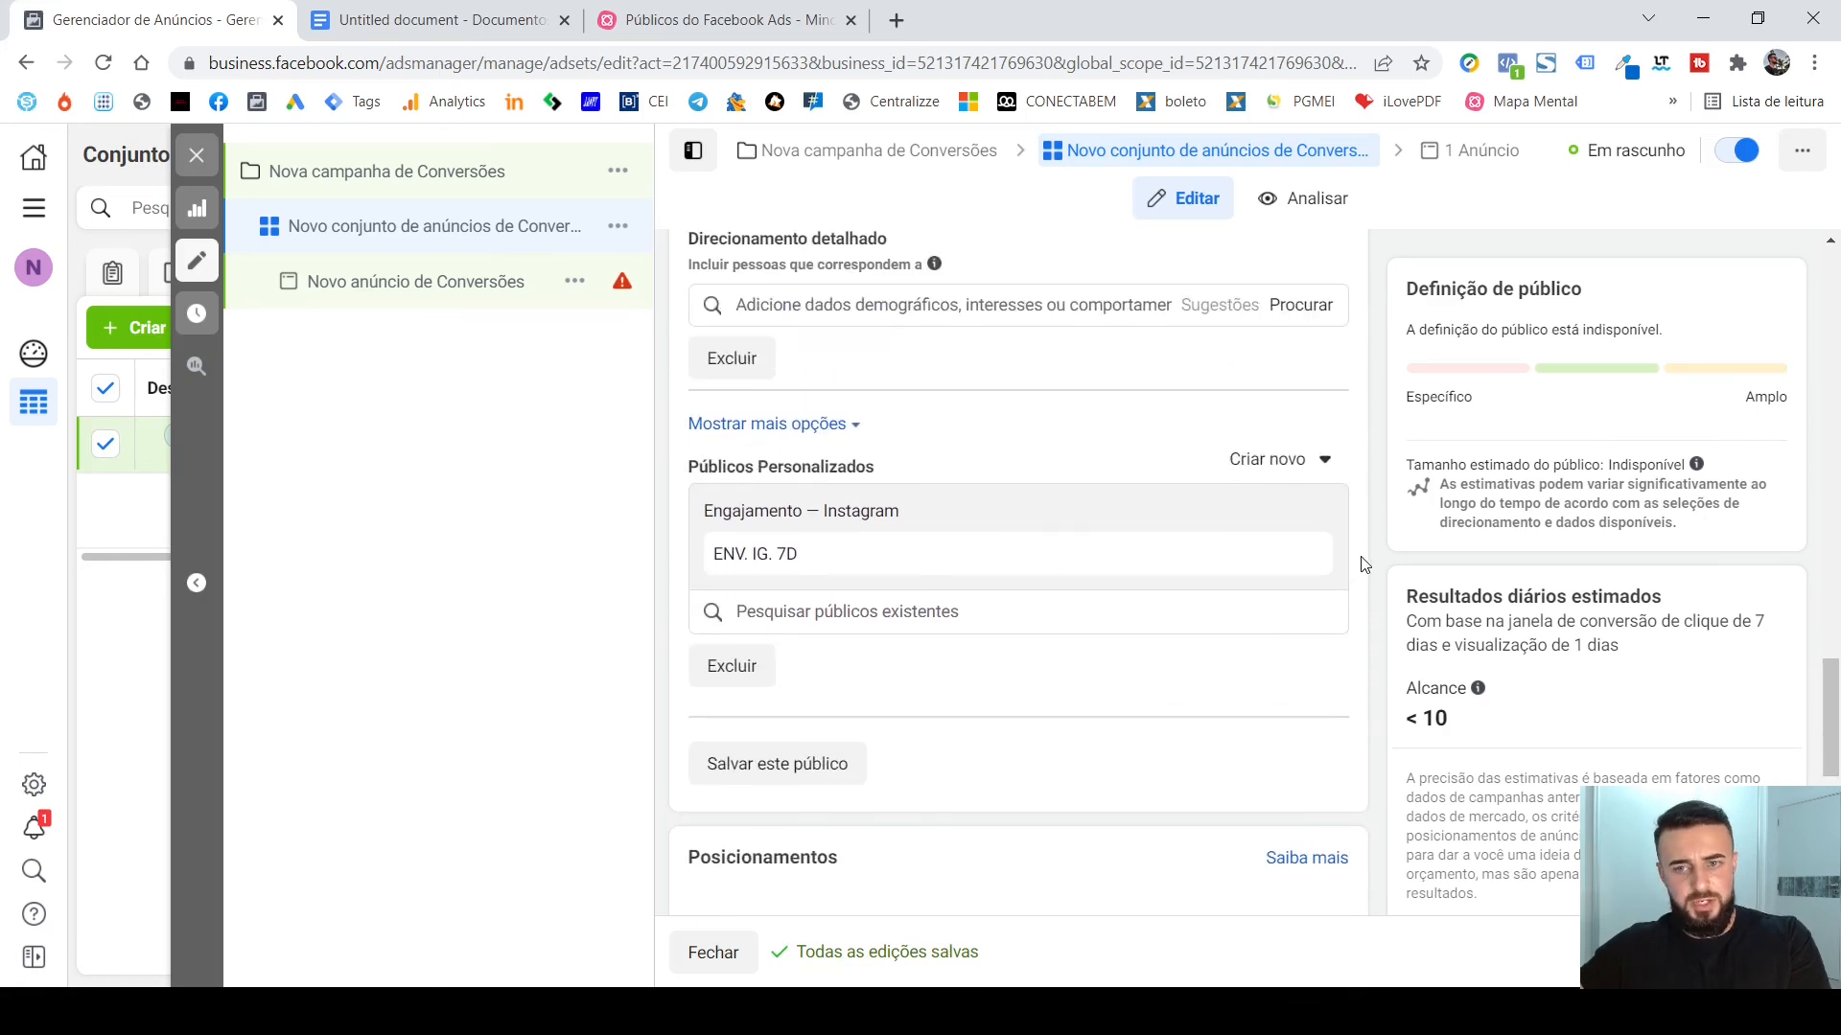
scroll(1361, 561, down, 1)
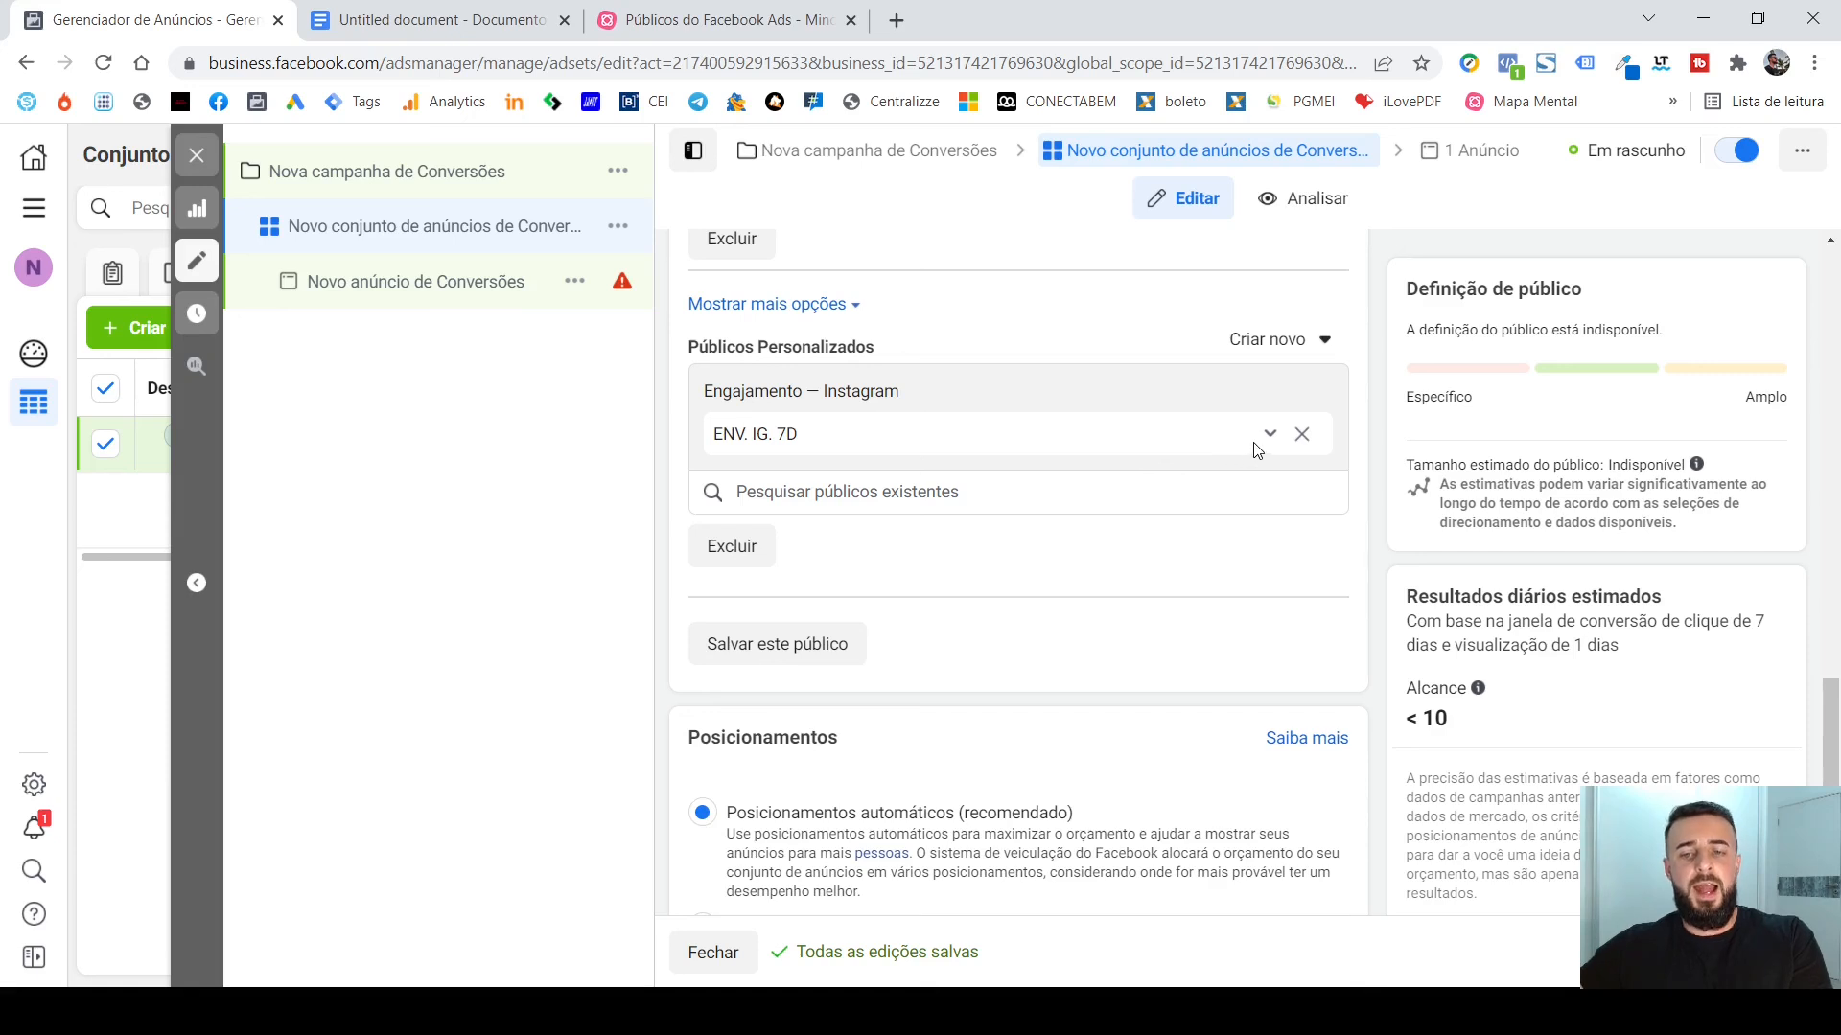
click(1301, 436)
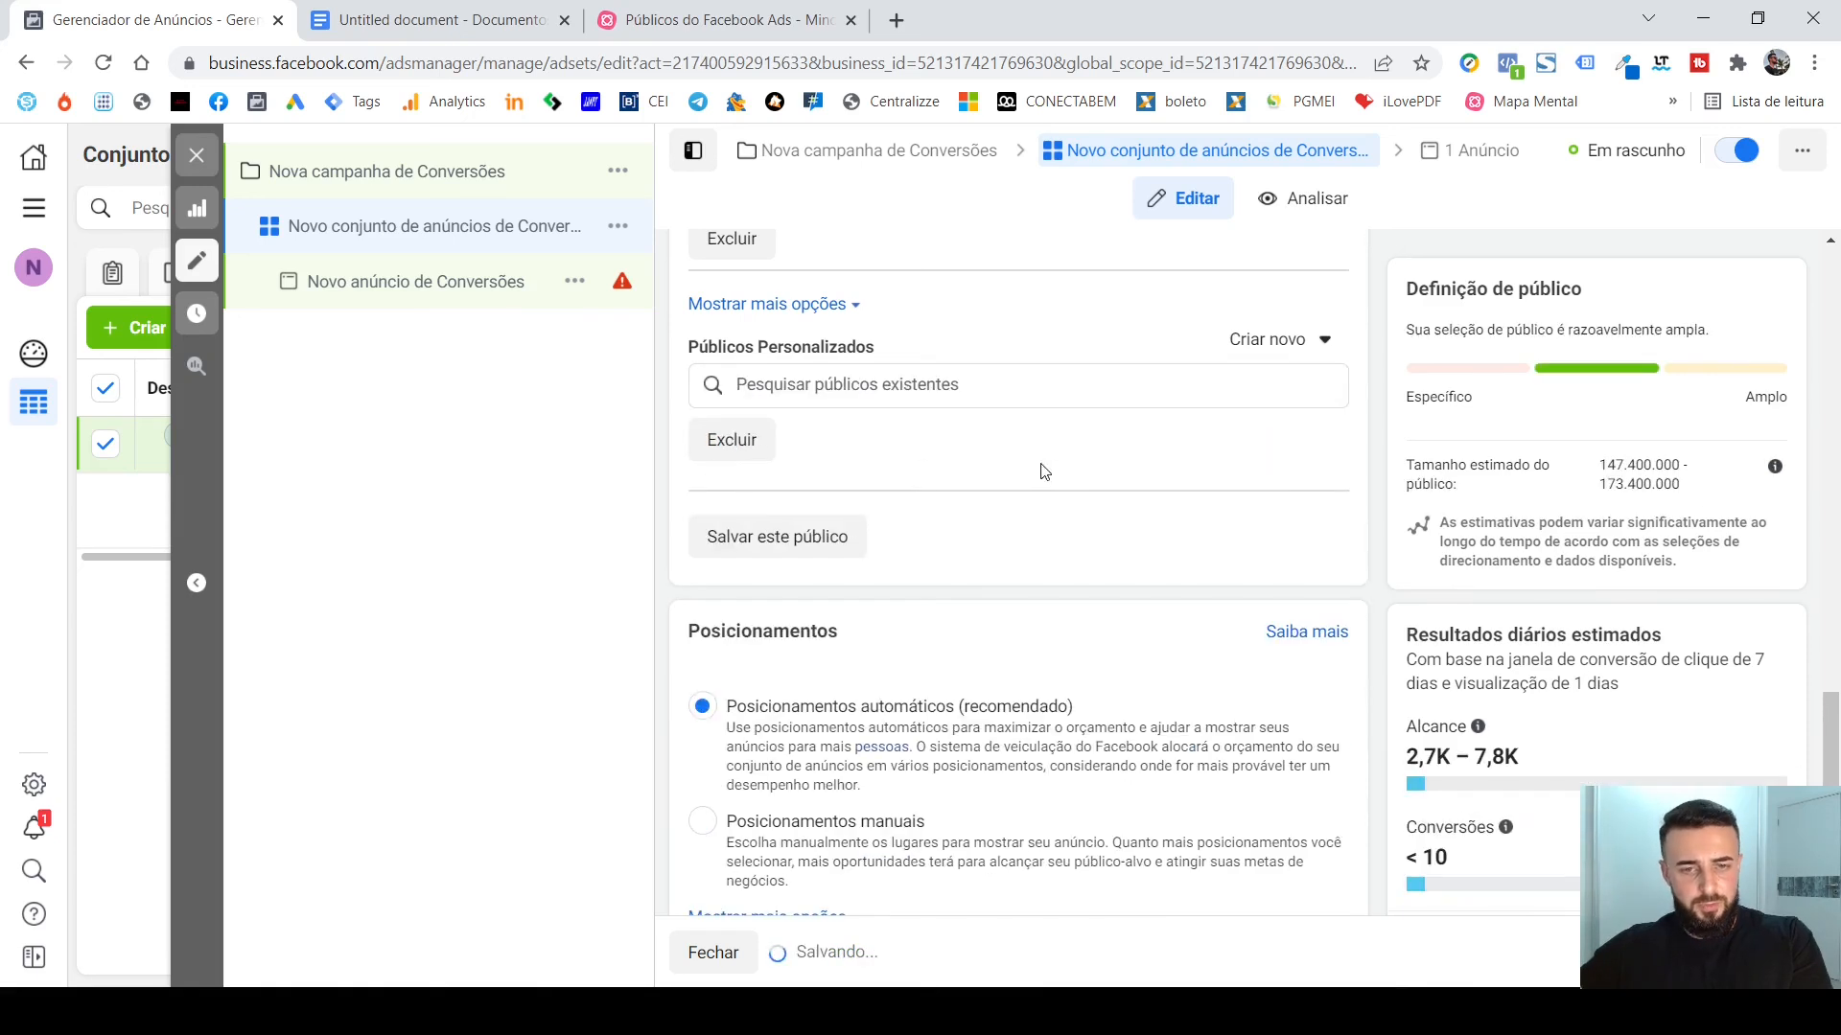
click(953, 387)
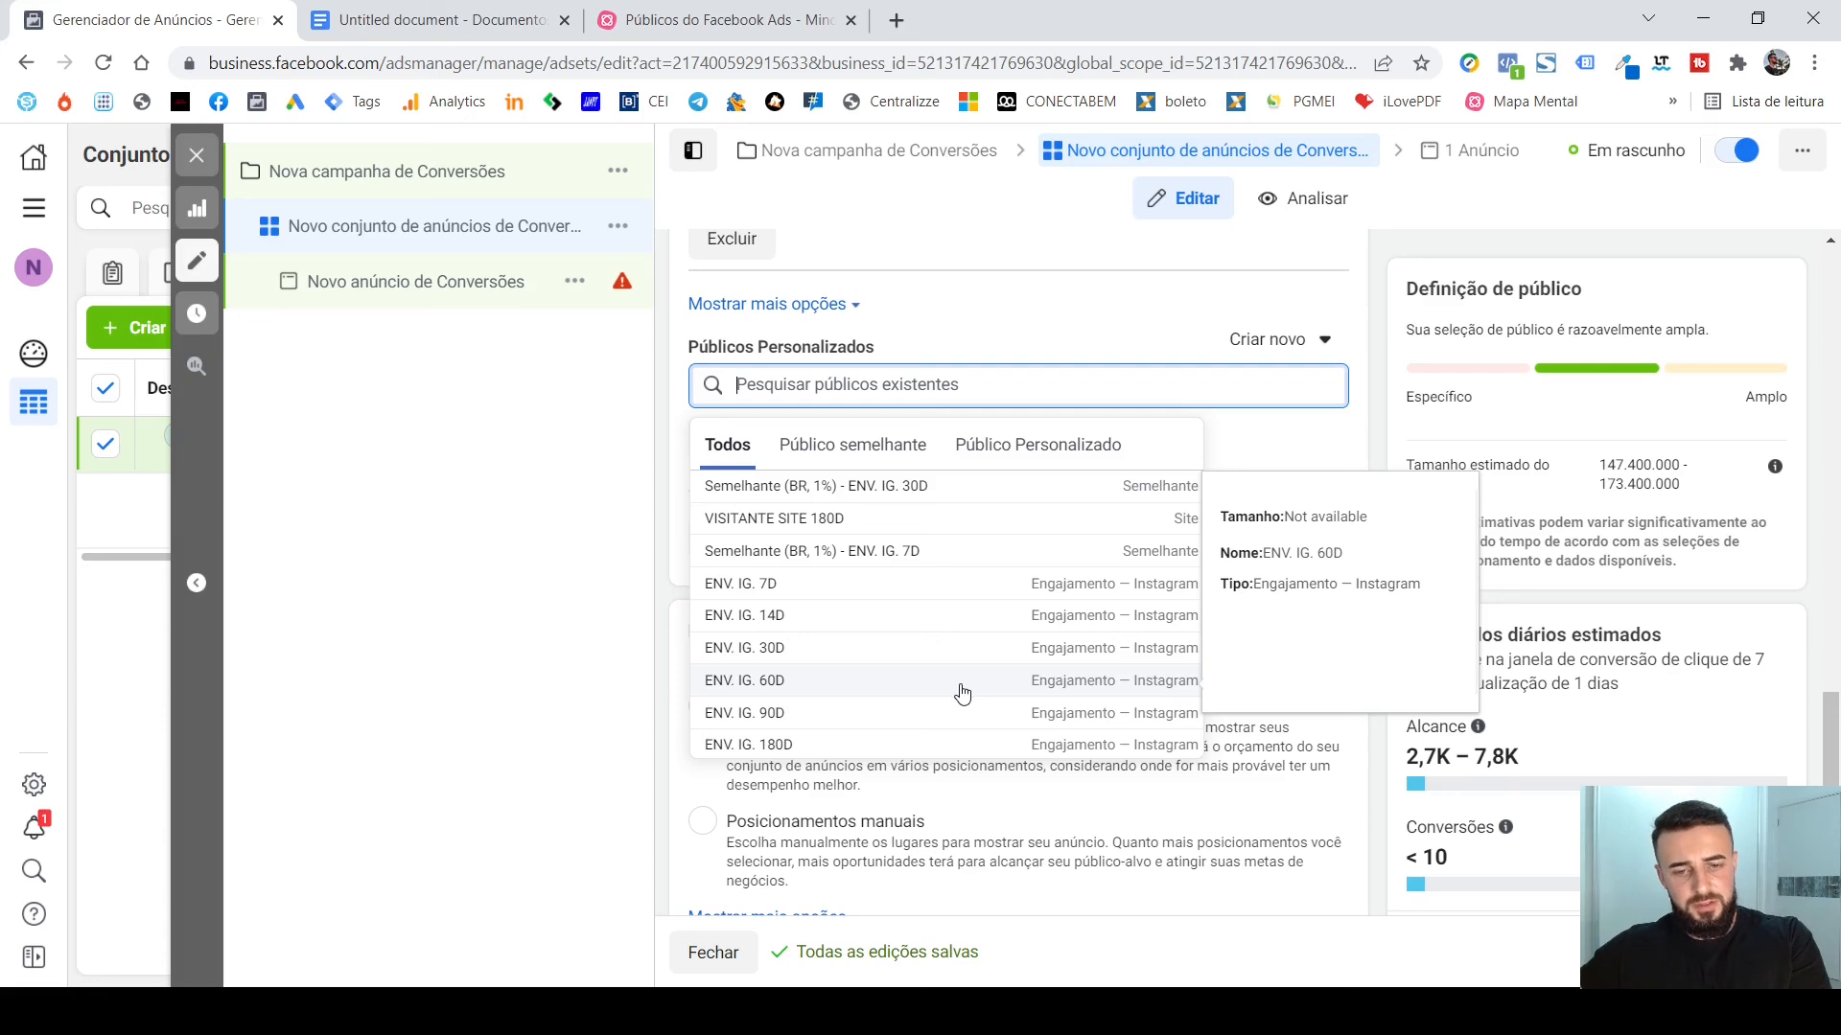
scroll(940, 721, down, 1)
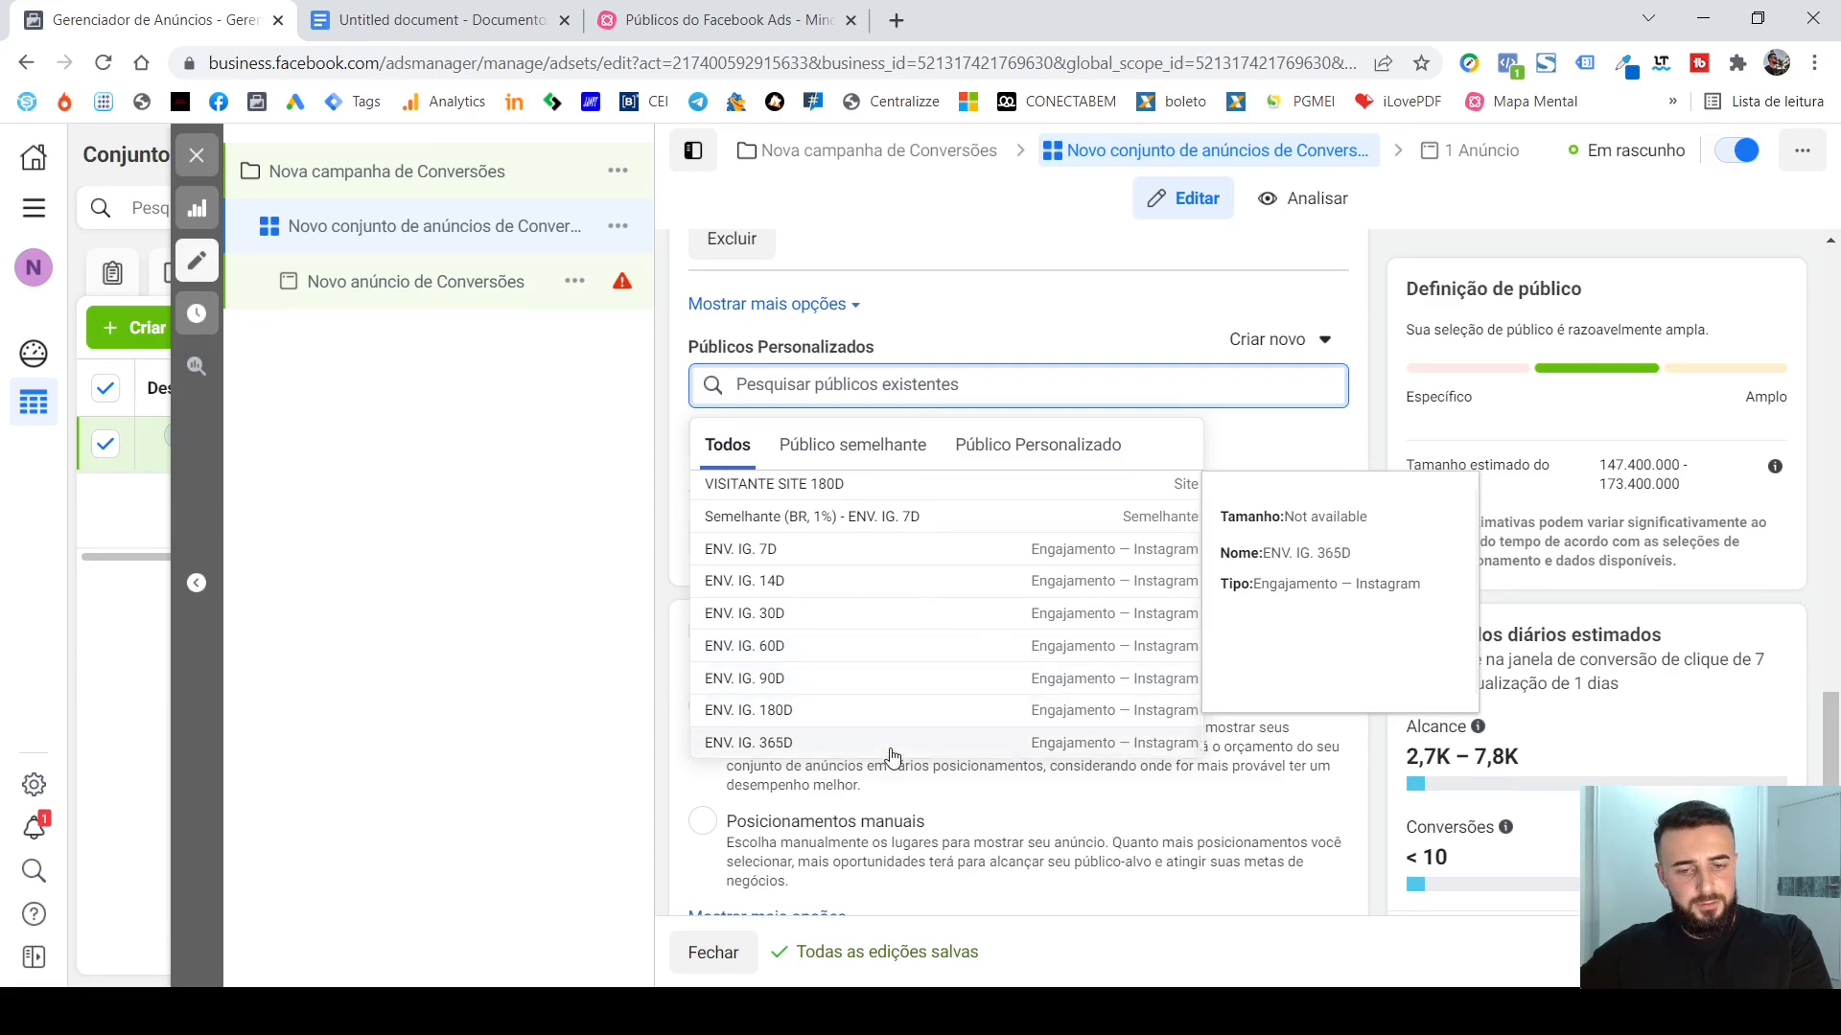
click(891, 748)
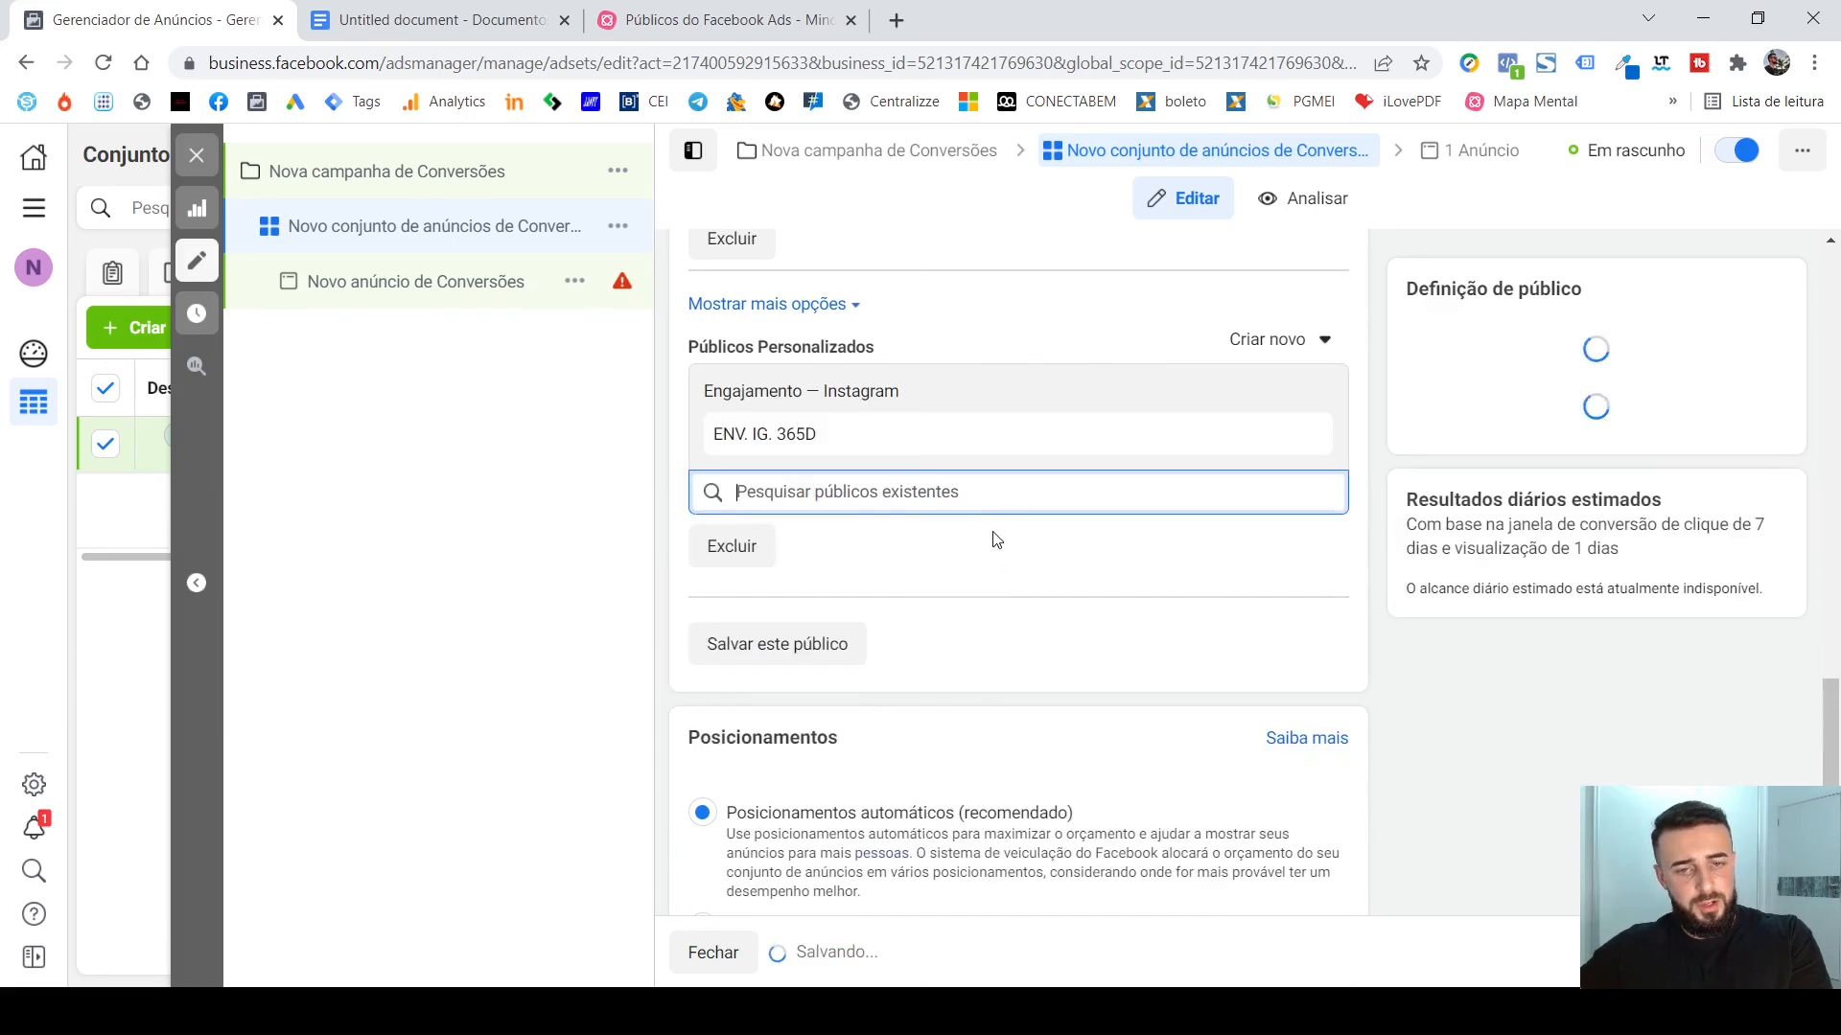
click(1371, 383)
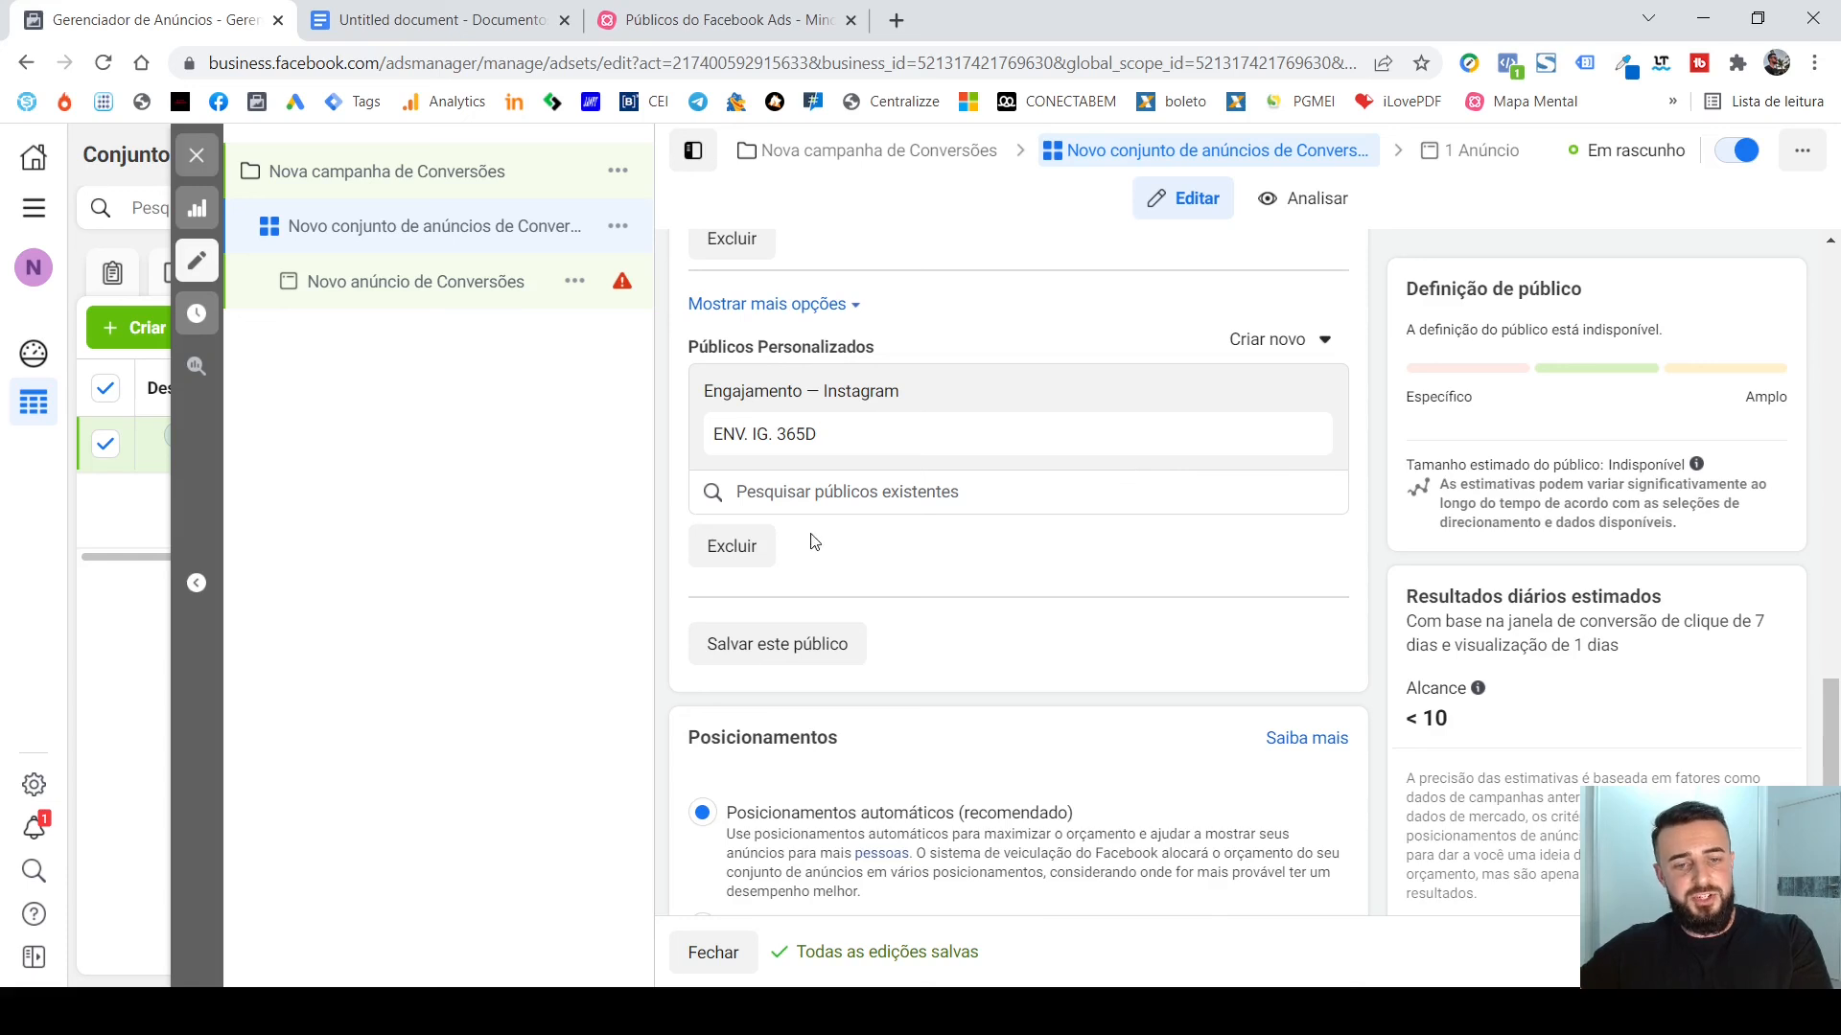
Add an exclusion to the Públicos Personalizados and exclude the ENV. IG. 14D Instagram engagement audience.
click(728, 546)
scroll(994, 551, down, 3)
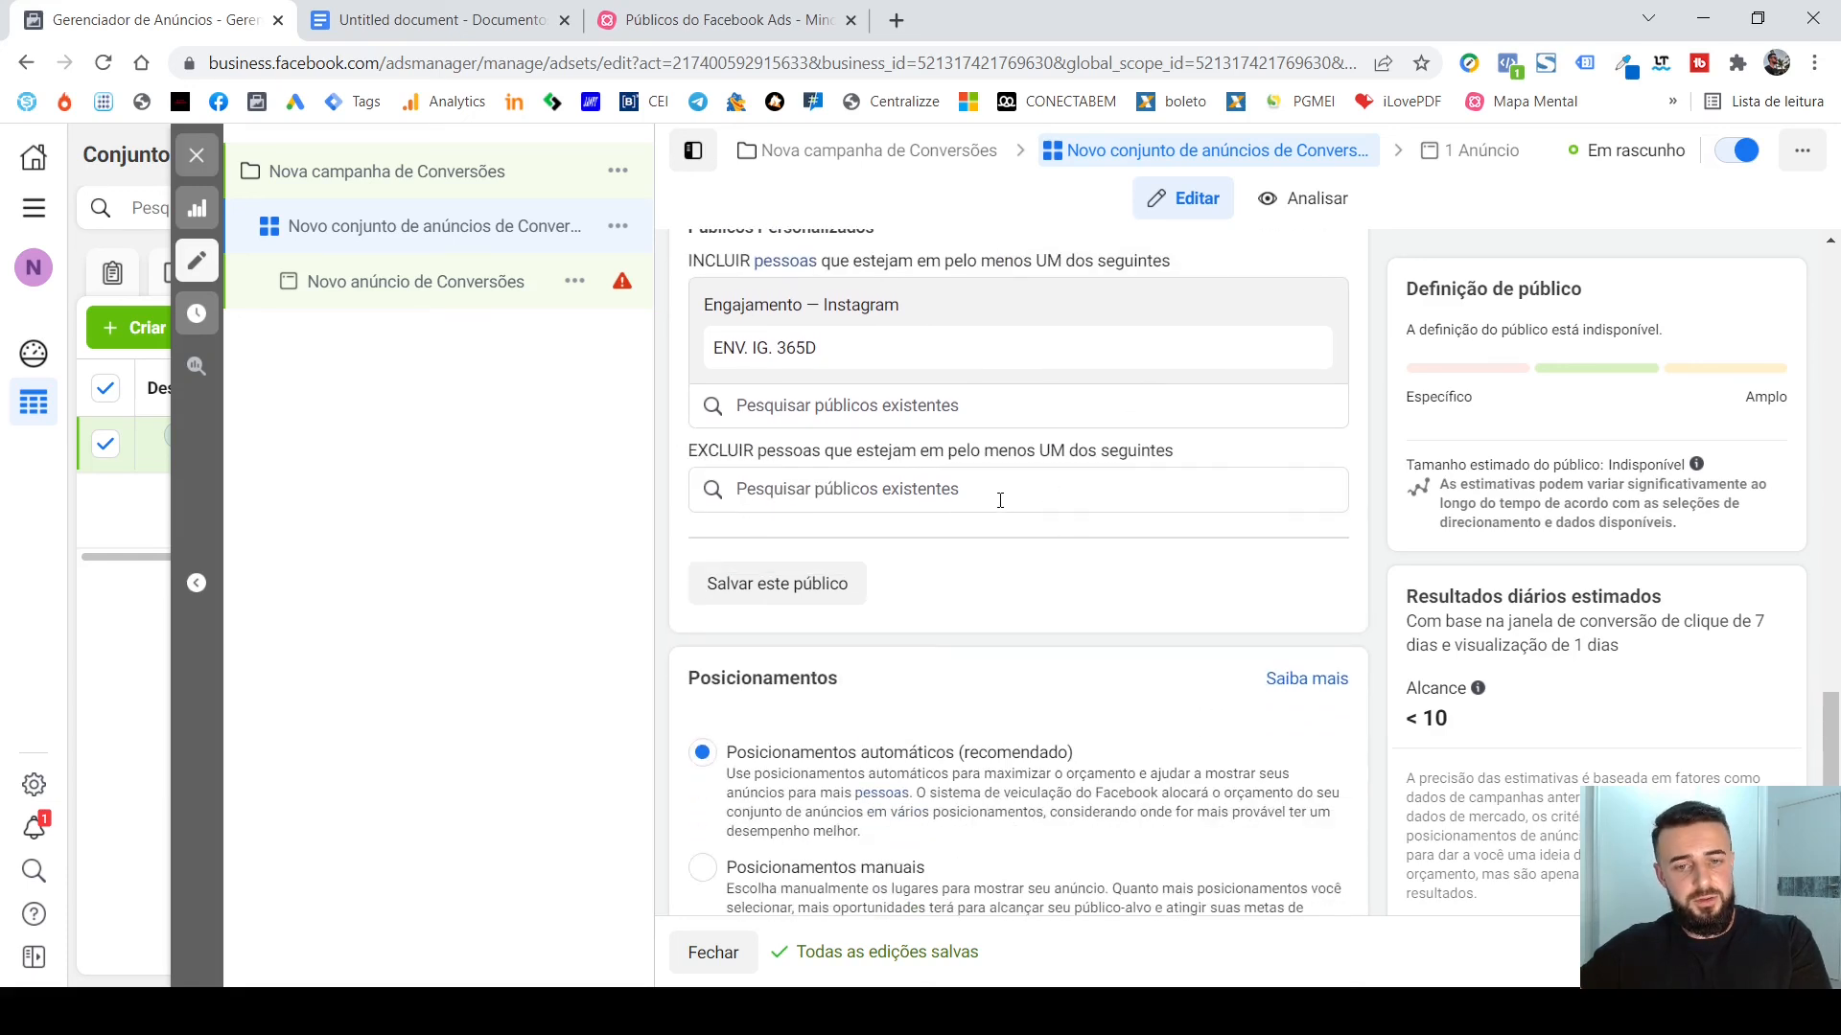
click(1000, 499)
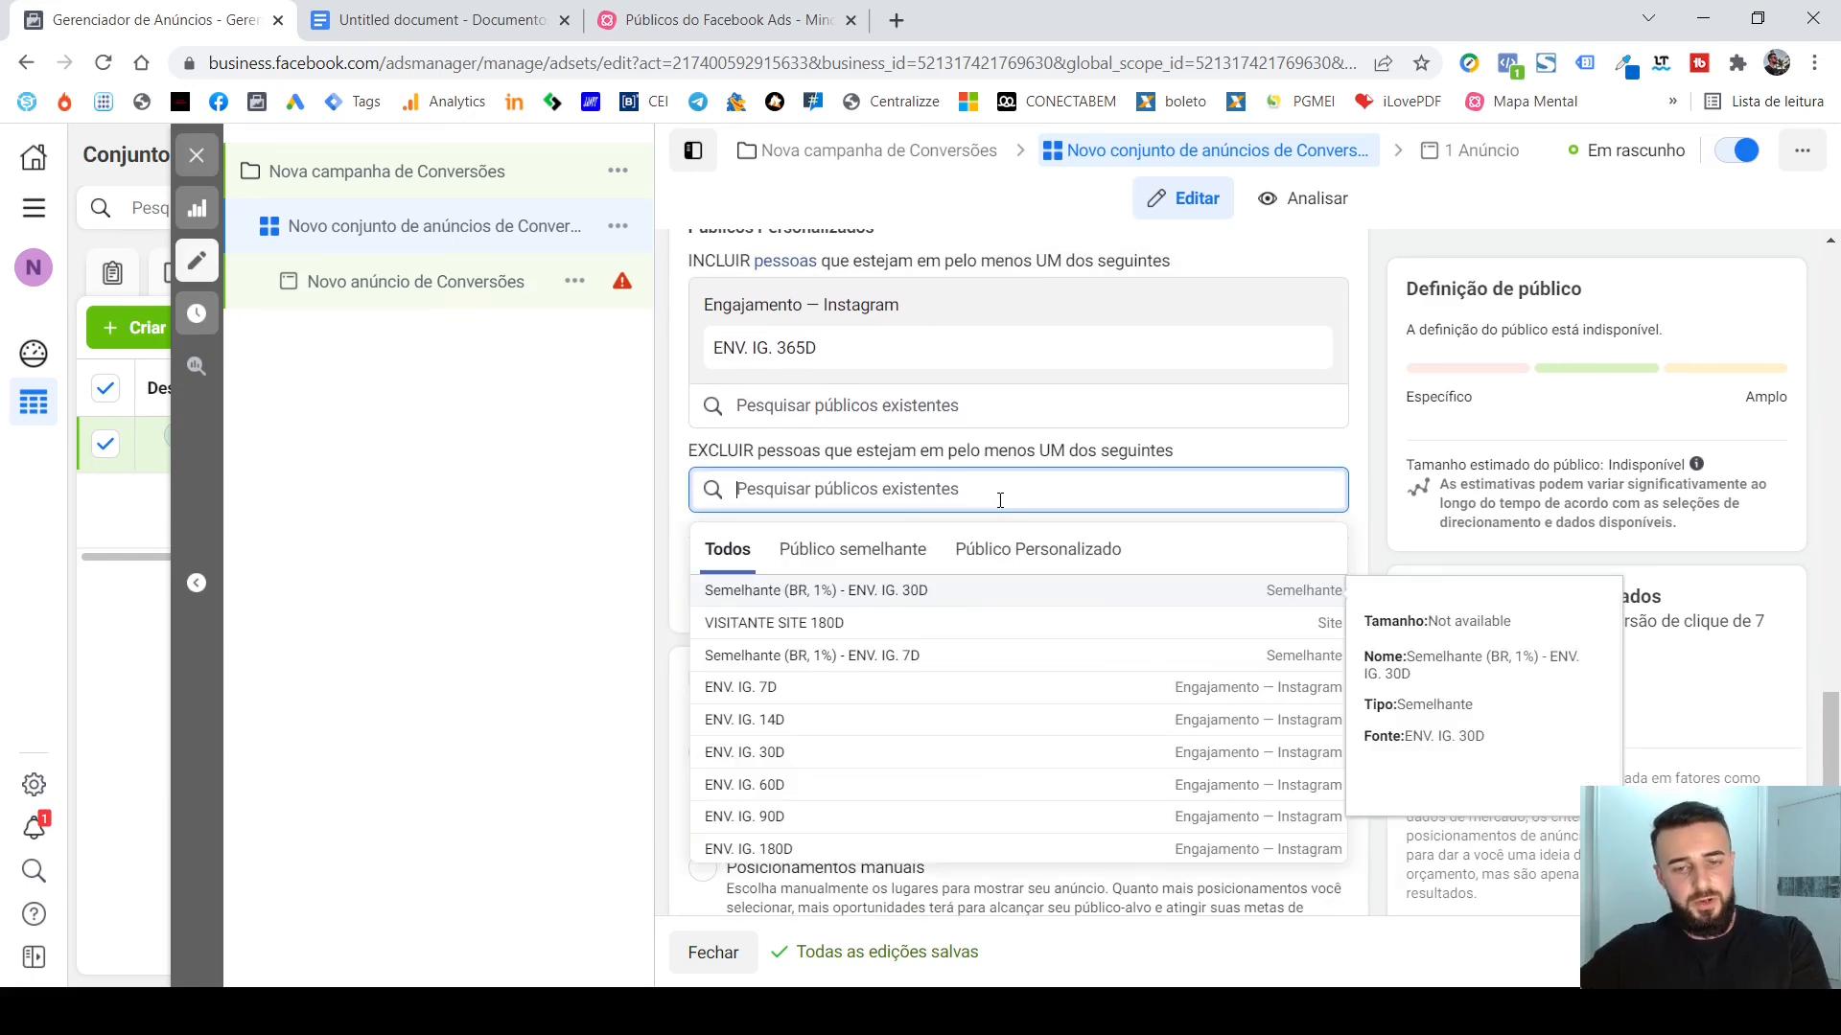
click(930, 721)
click(1378, 412)
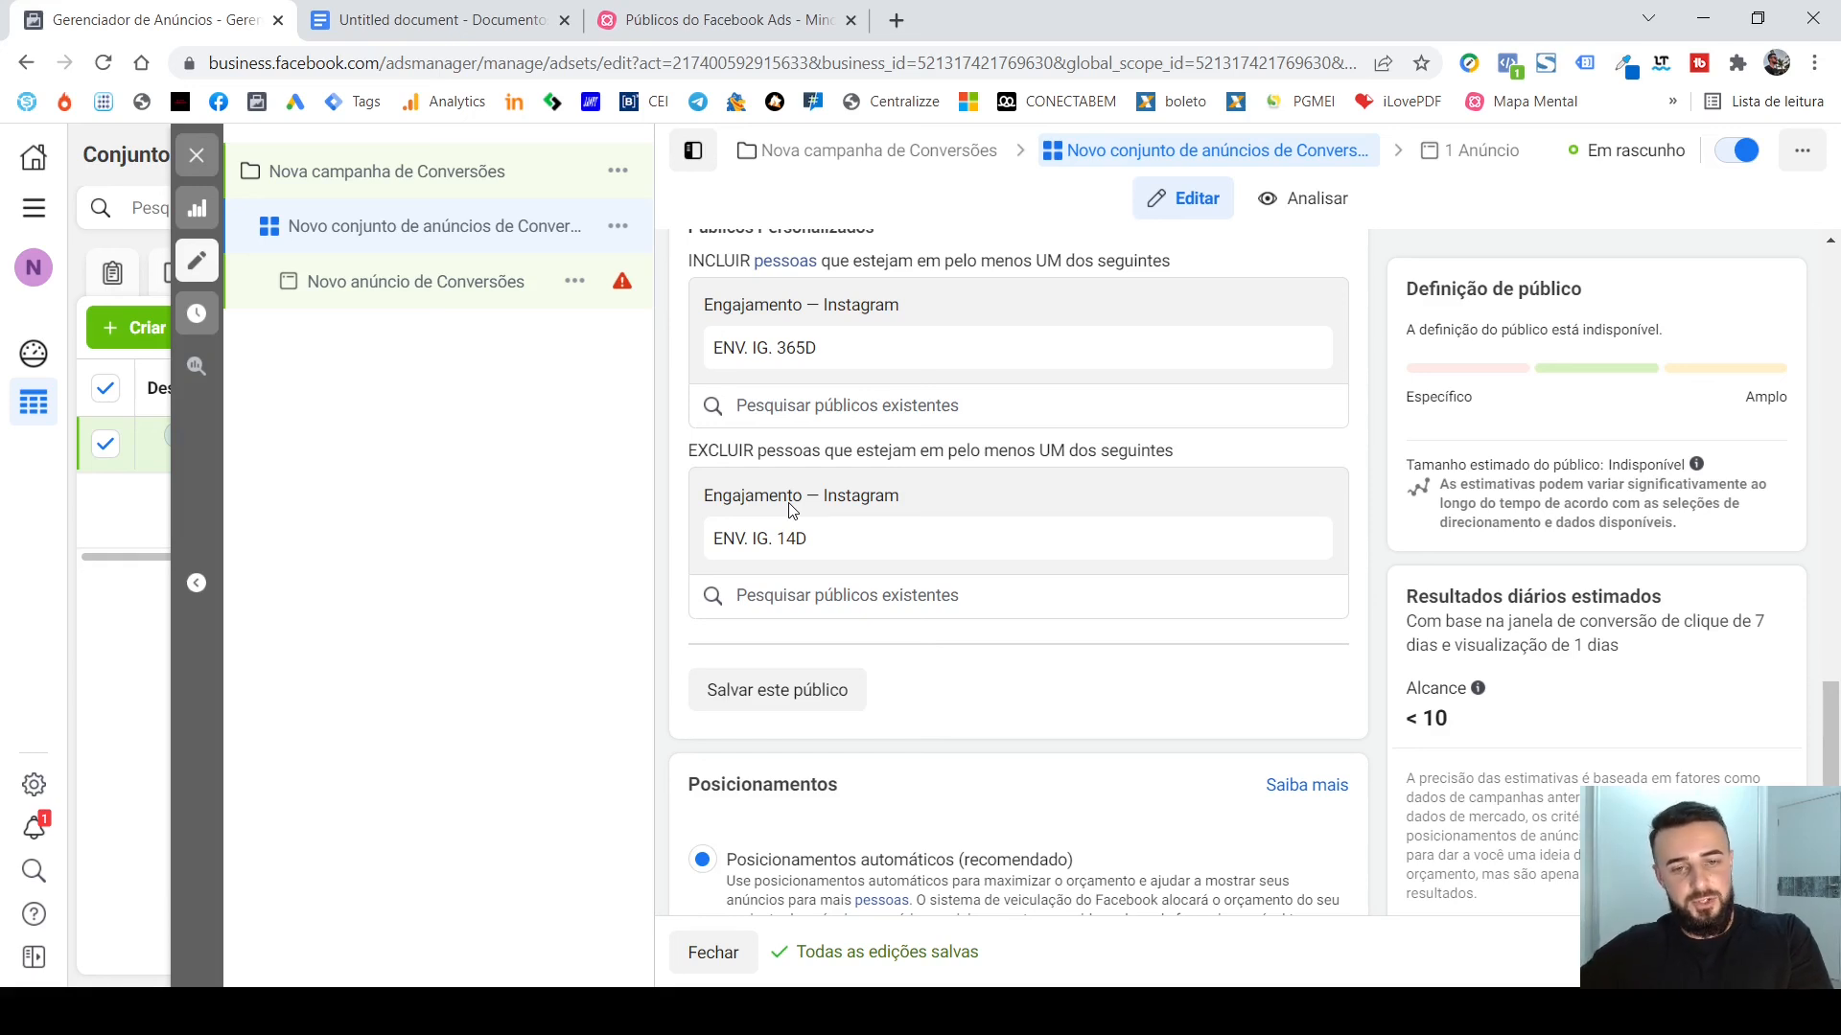
Review the ad set's included and excluded custom audiences together with its detailed targeting, gender, age and location settings.
scroll(1380, 416, up, 2)
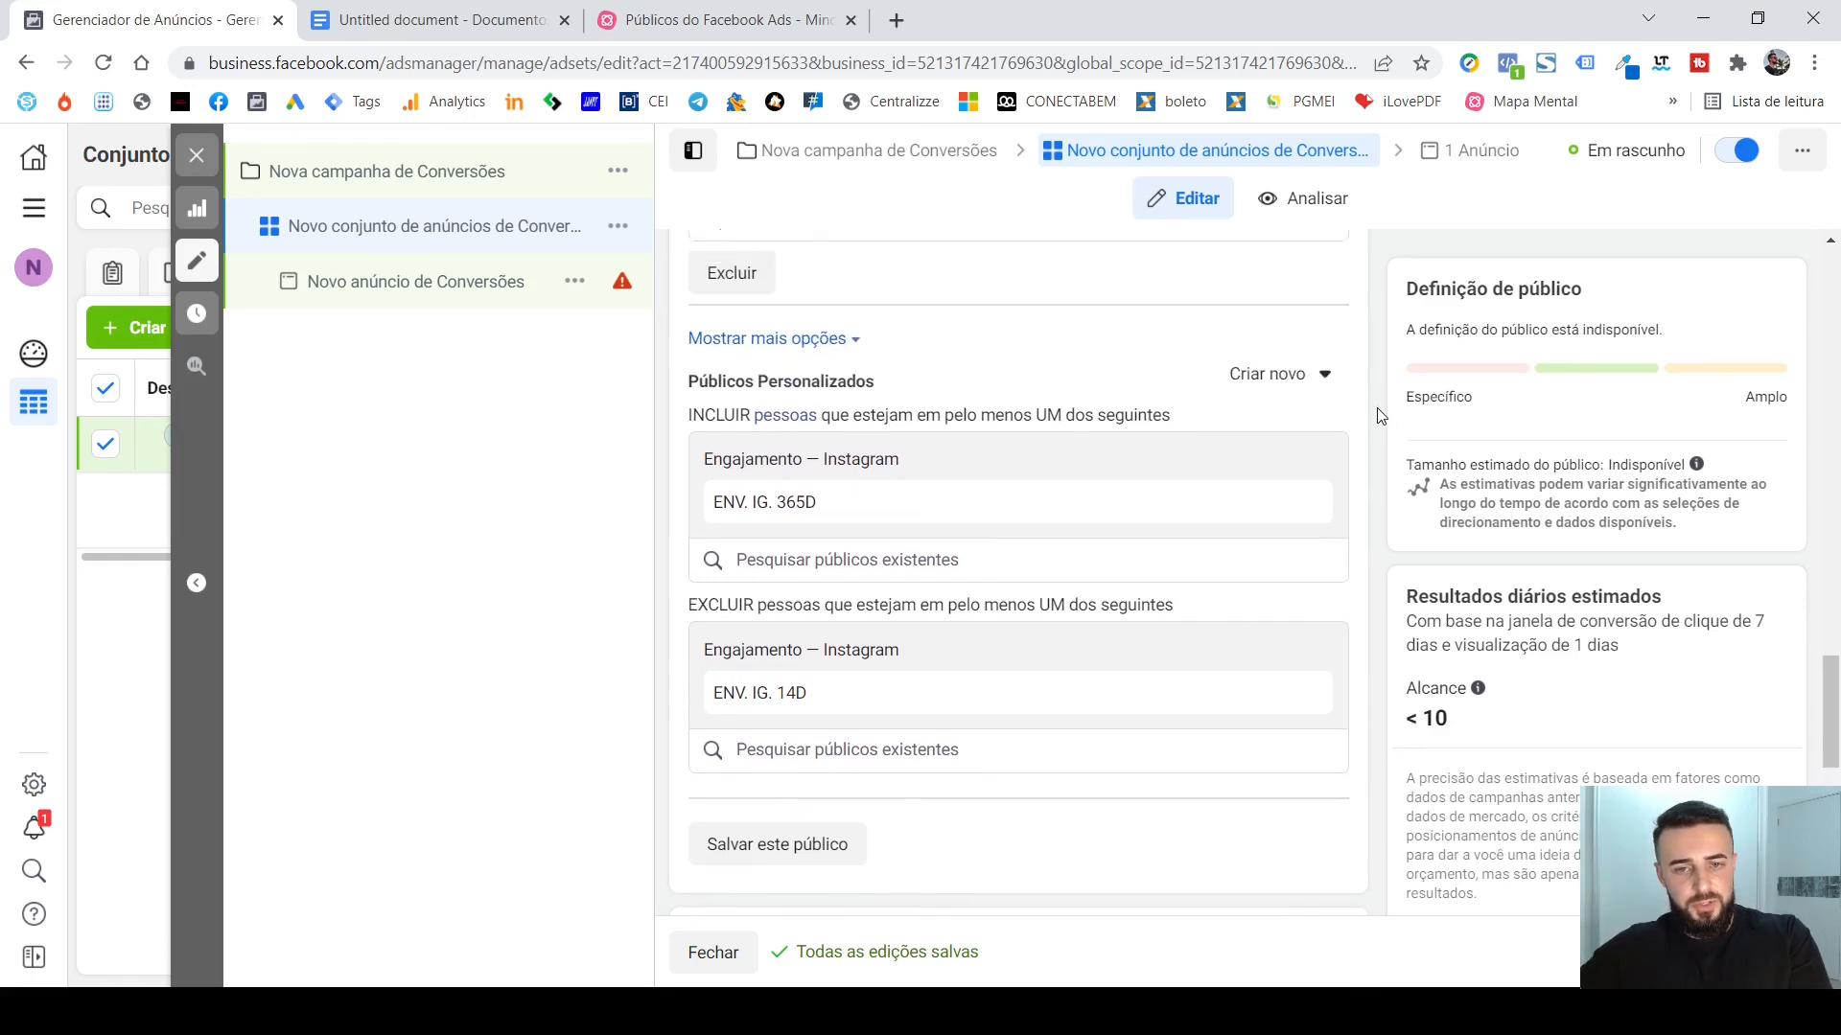
scroll(1380, 416, up, 2)
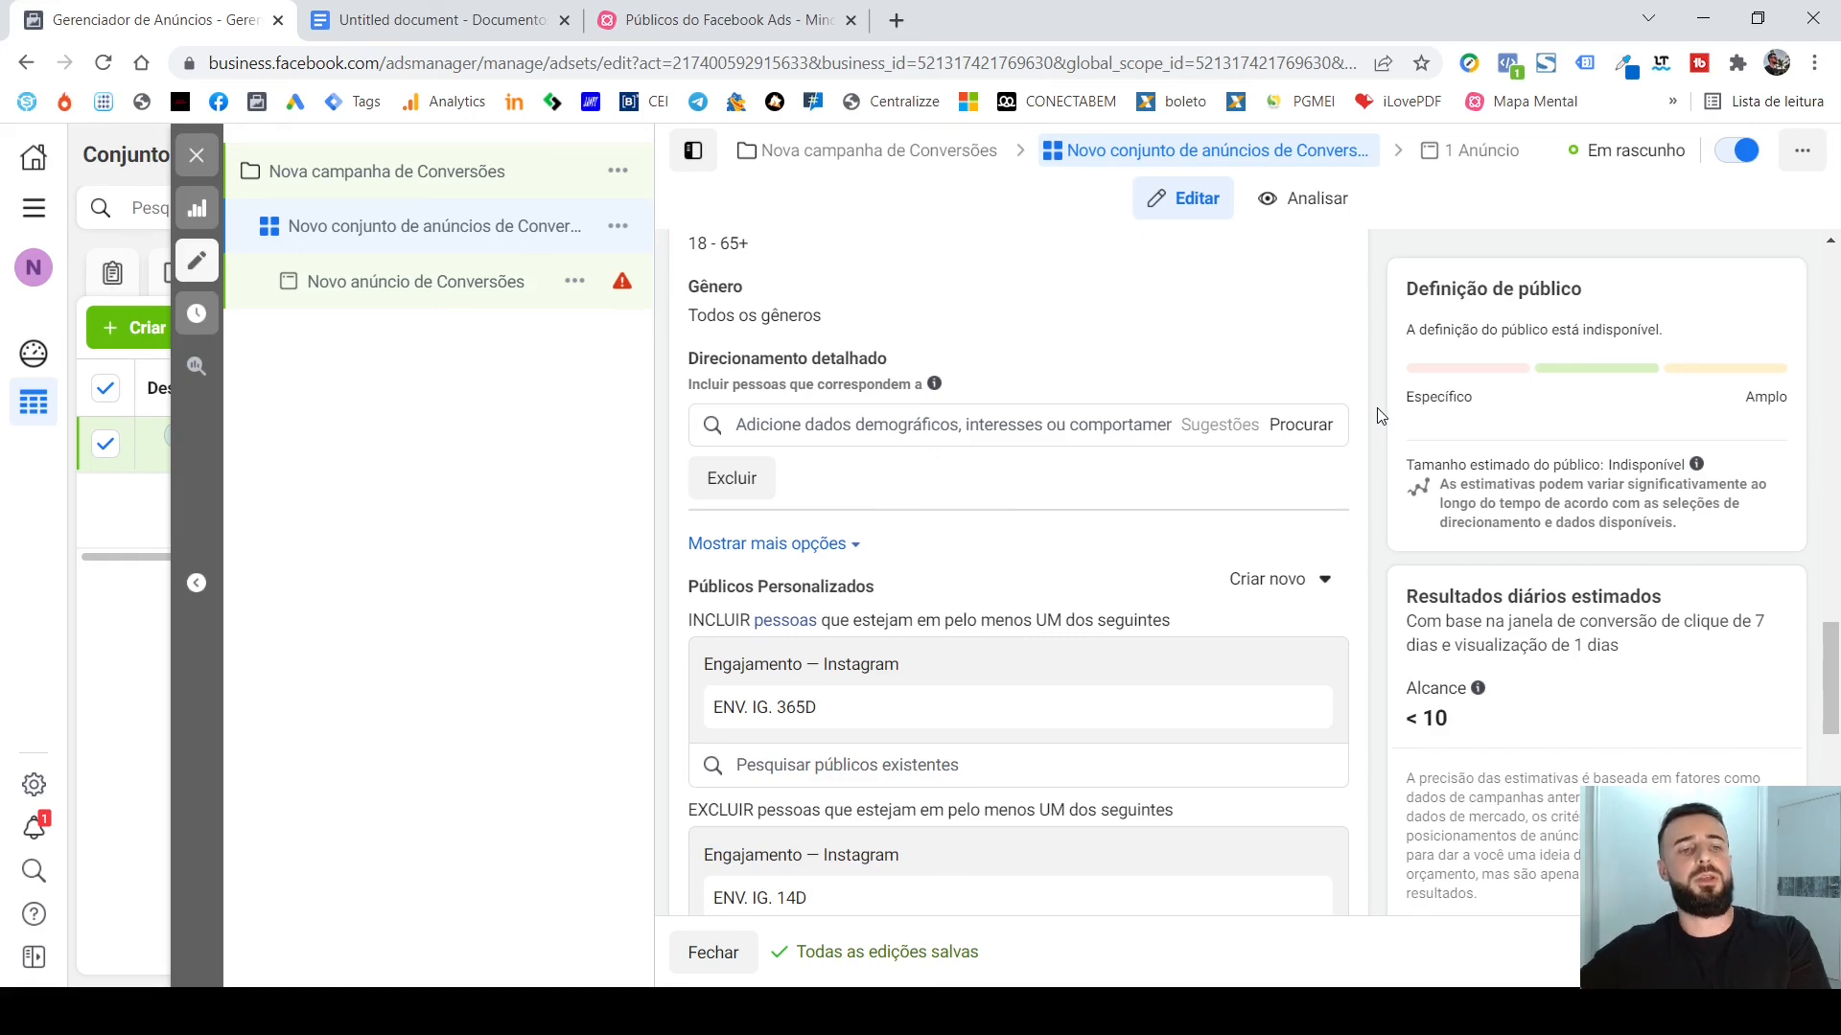
scroll(1376, 407, down, 1)
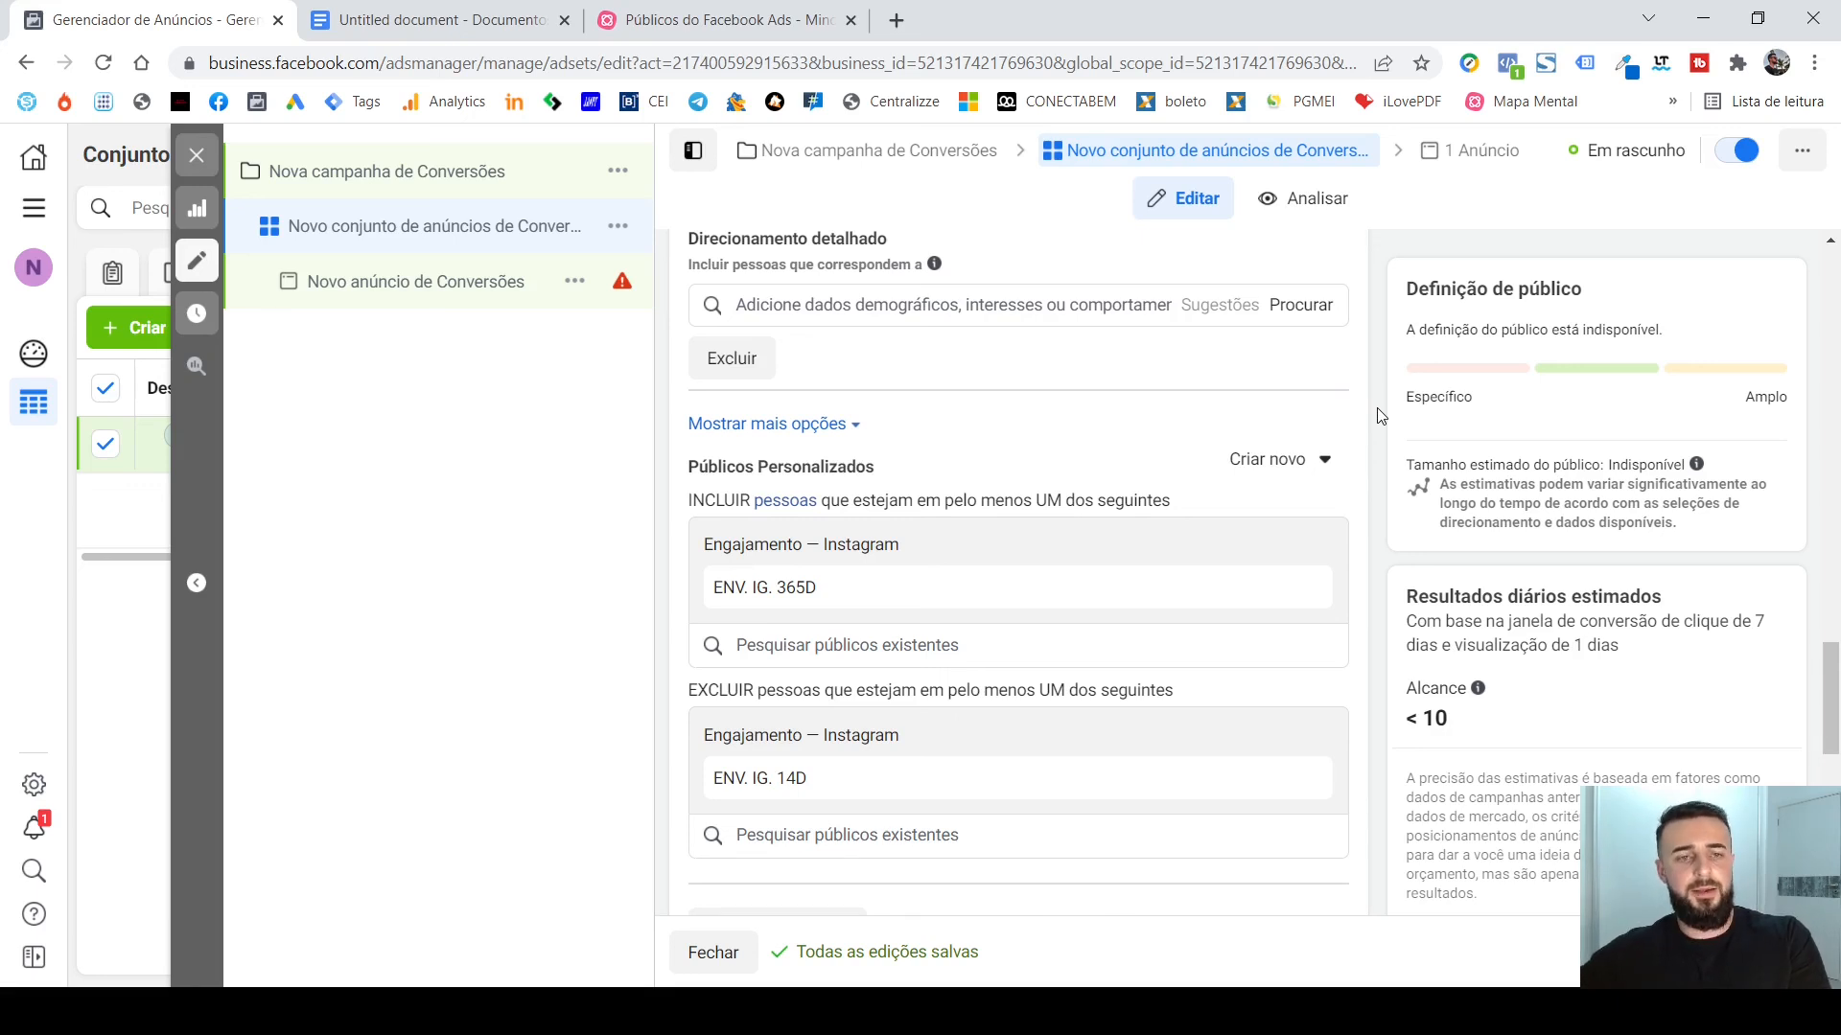
scroll(1377, 414, down, 4)
scroll(1384, 461, up, 3)
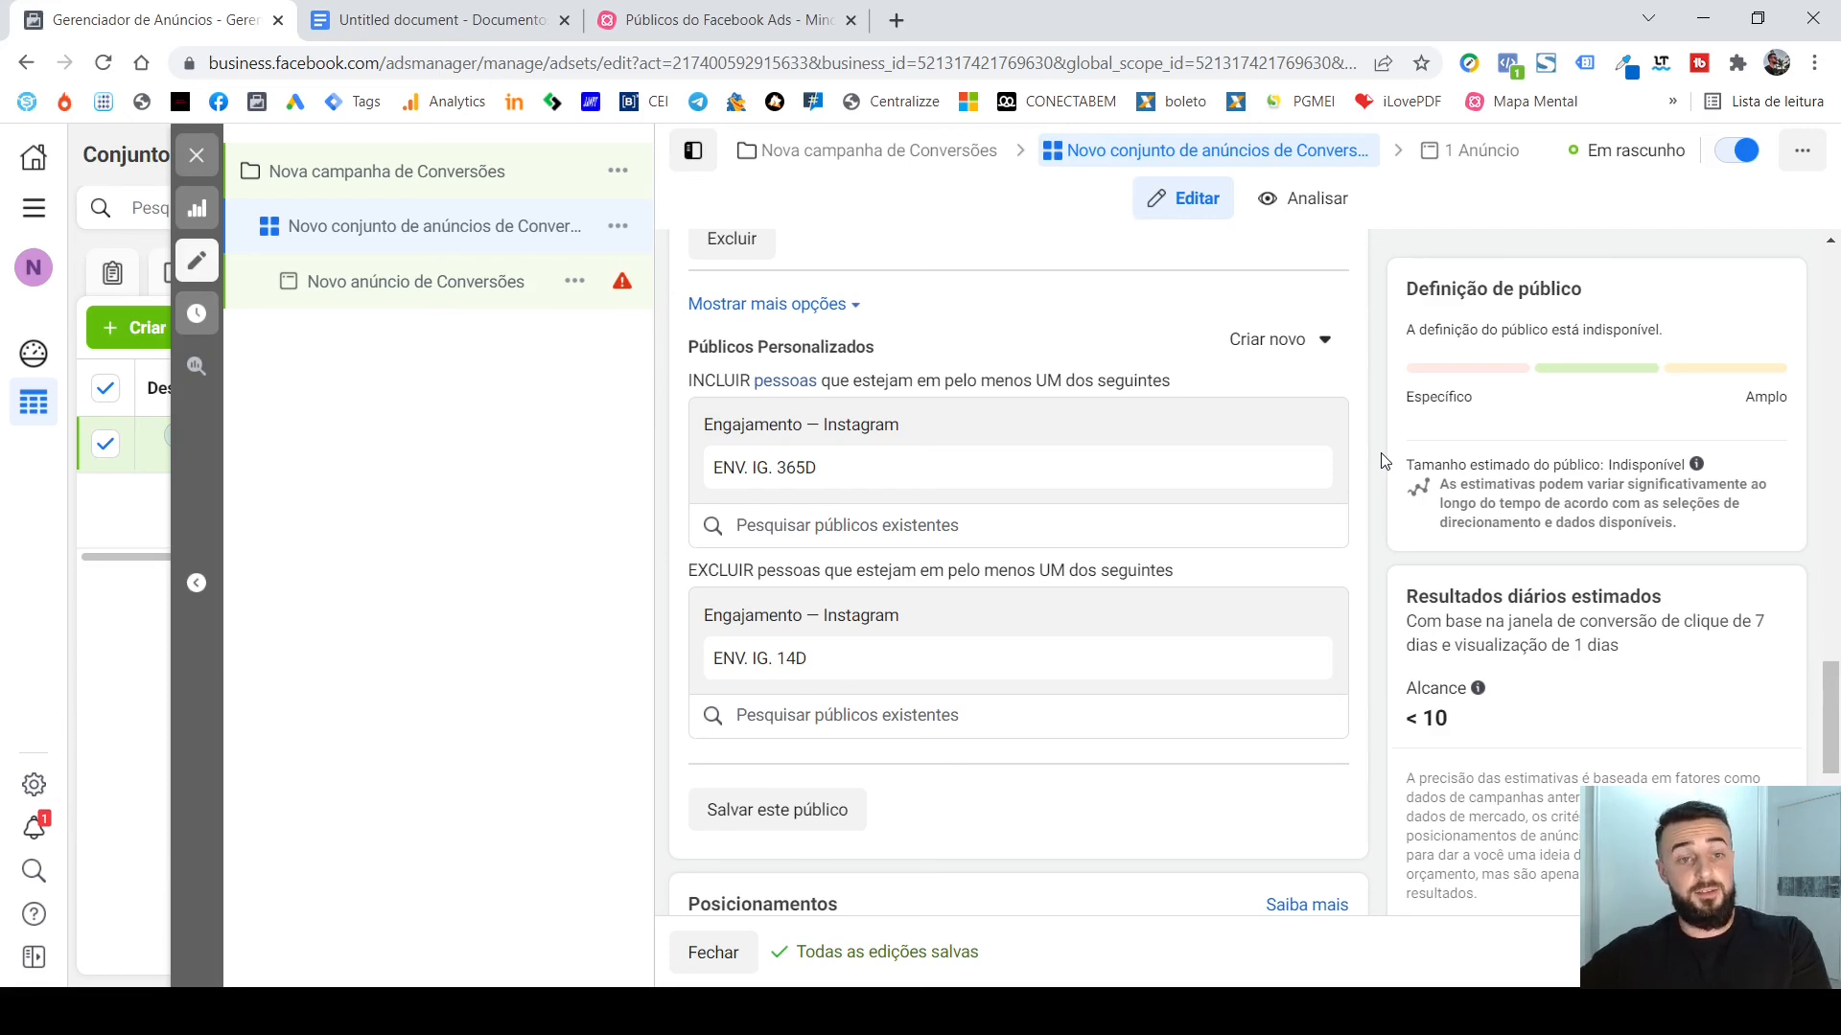
scroll(1381, 461, up, 2)
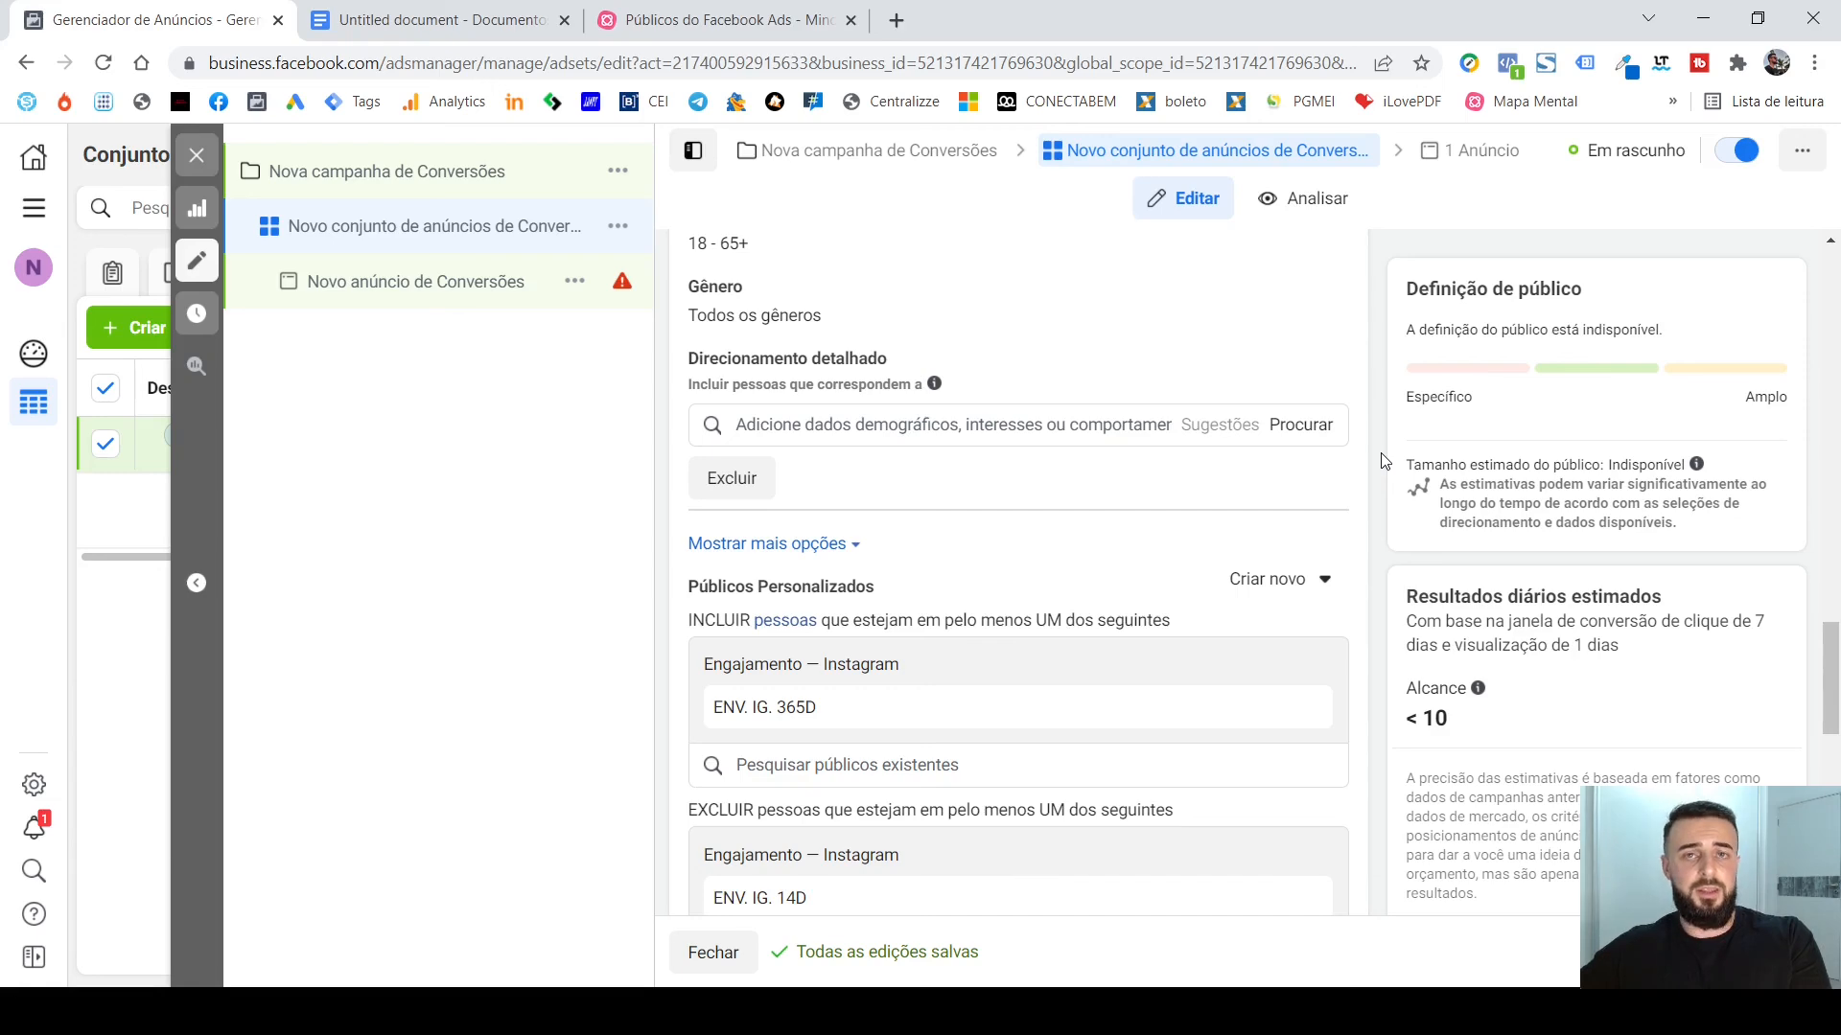
scroll(1381, 461, up, 3)
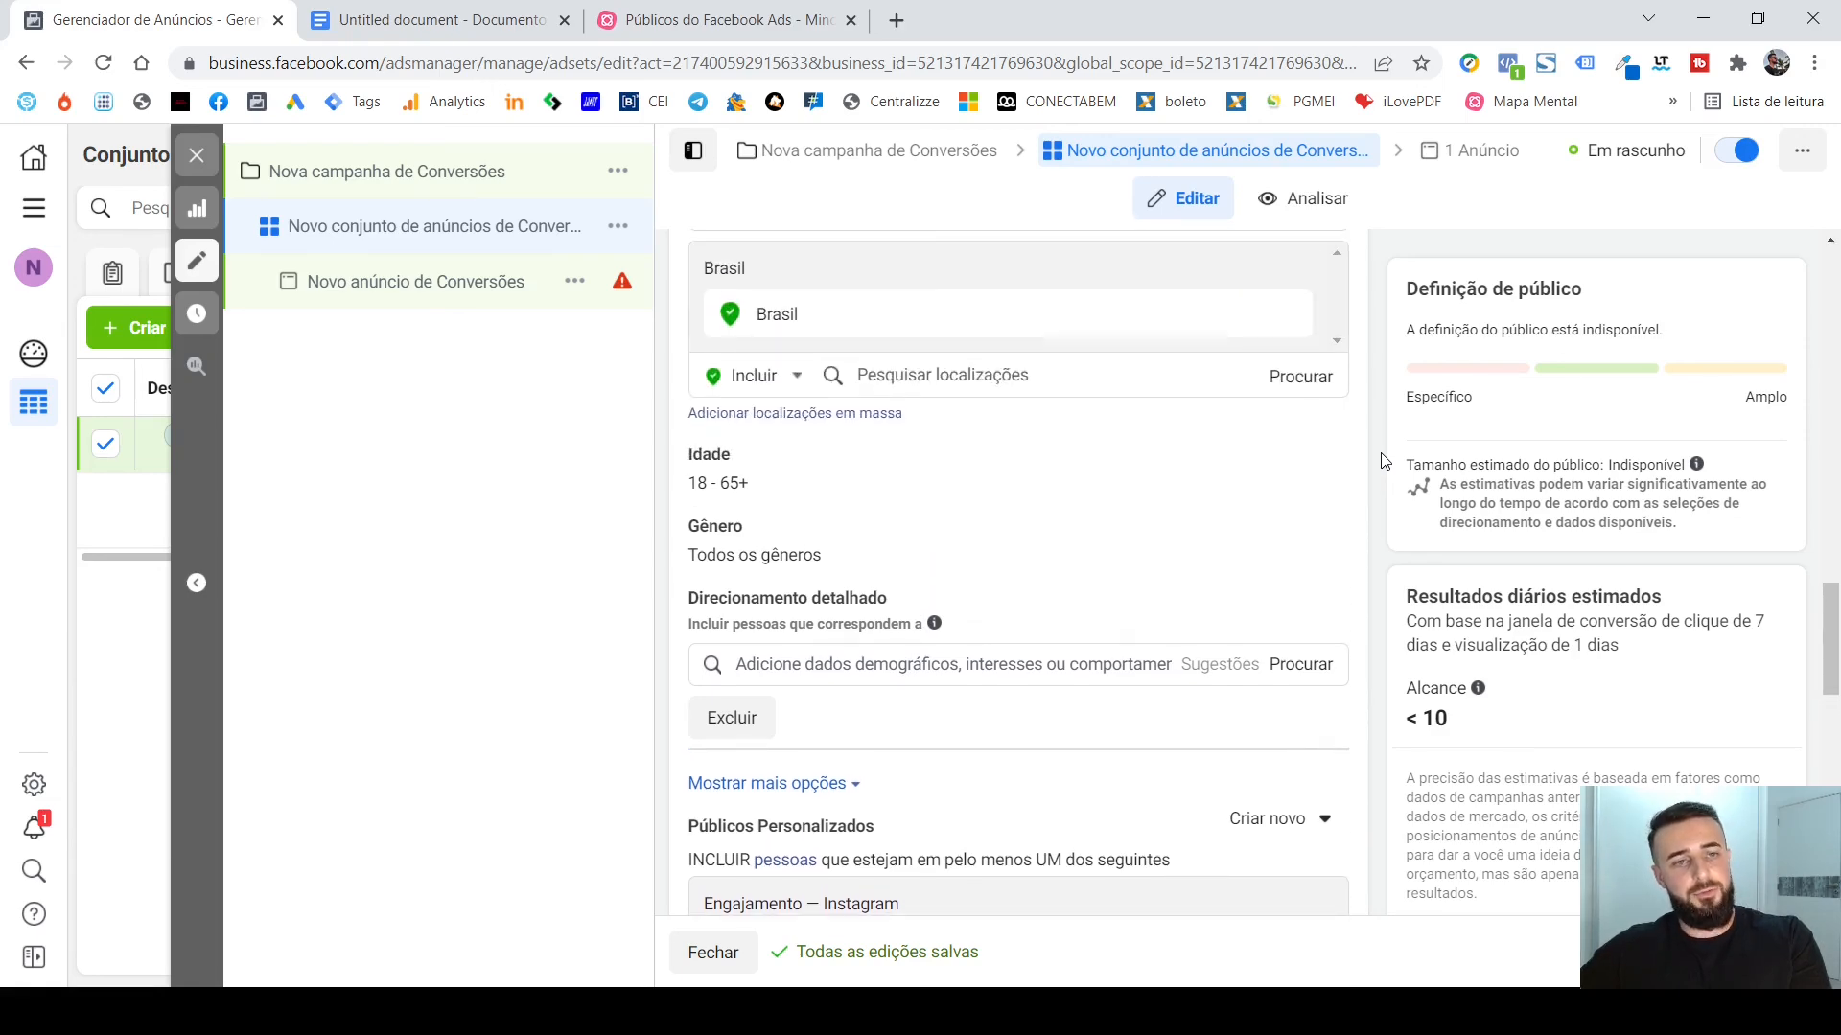
Switch to the Google Docs document and review the Públicos Facebook Ads outline and the HIERARQUIA DE PÚBLICO lists.
click(441, 19)
scroll(1054, 479, down, 8)
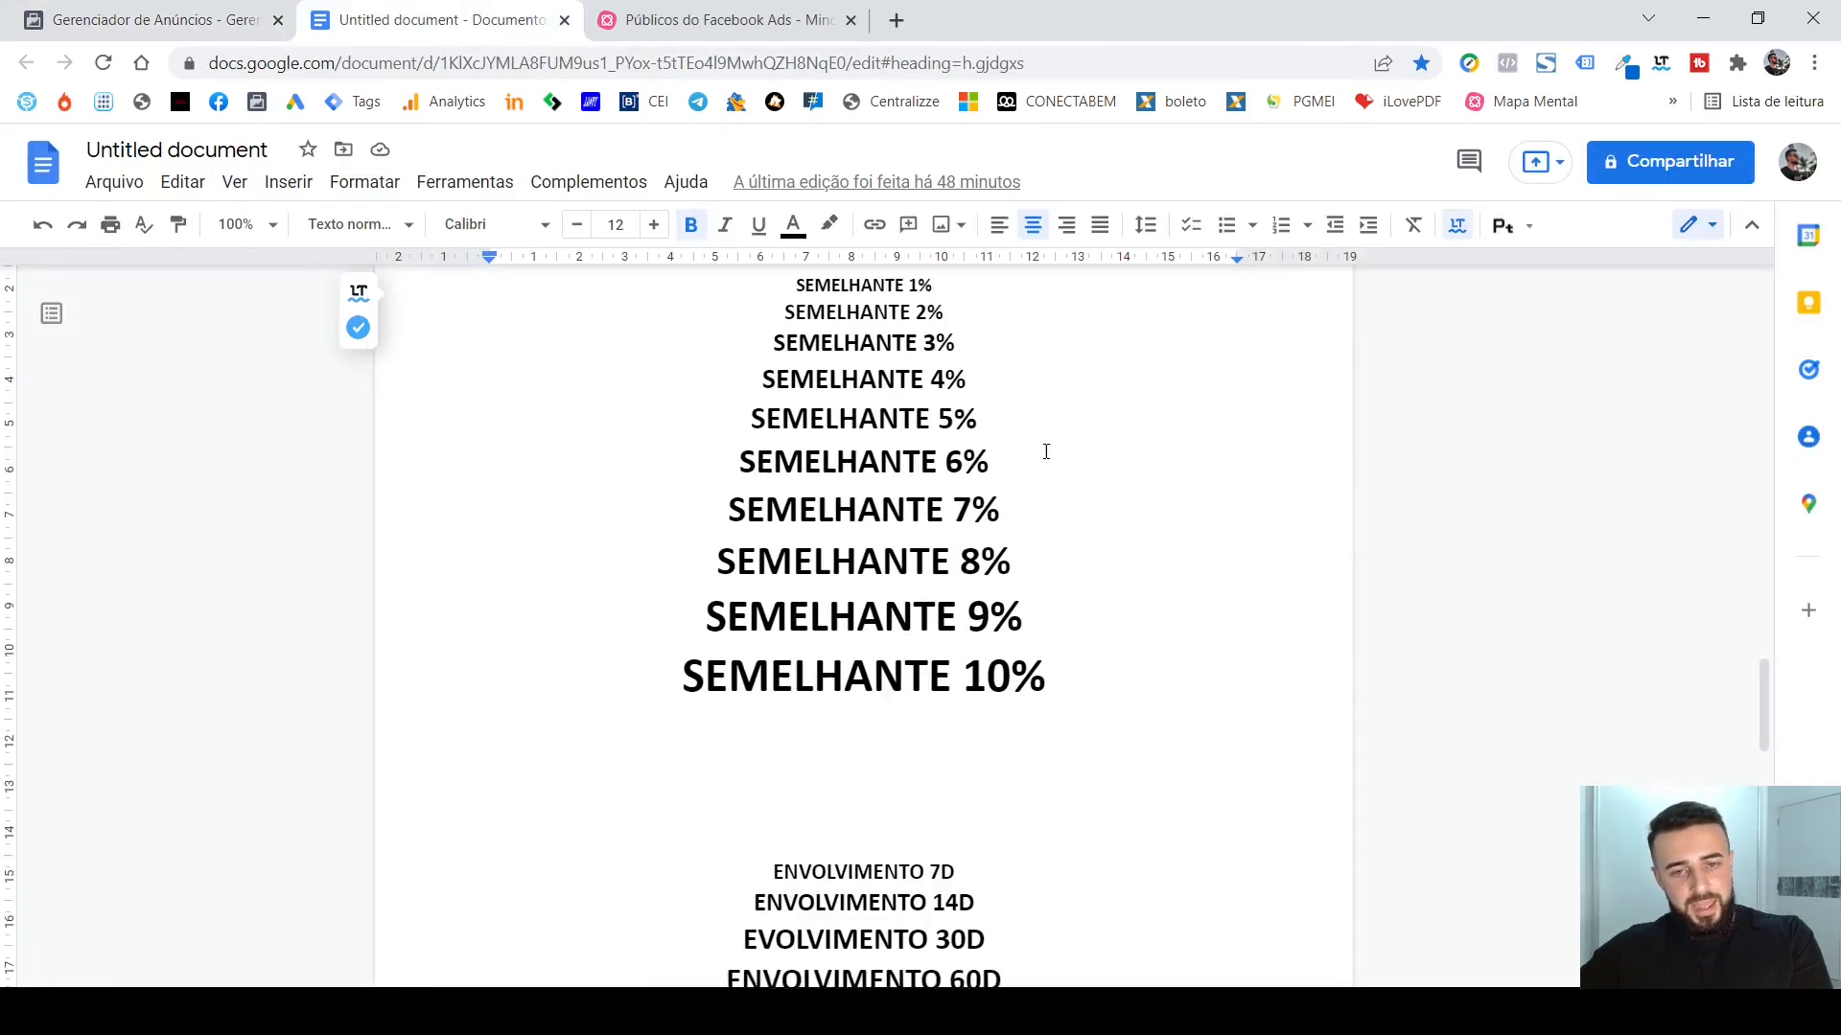
scroll(1095, 531, up, 18)
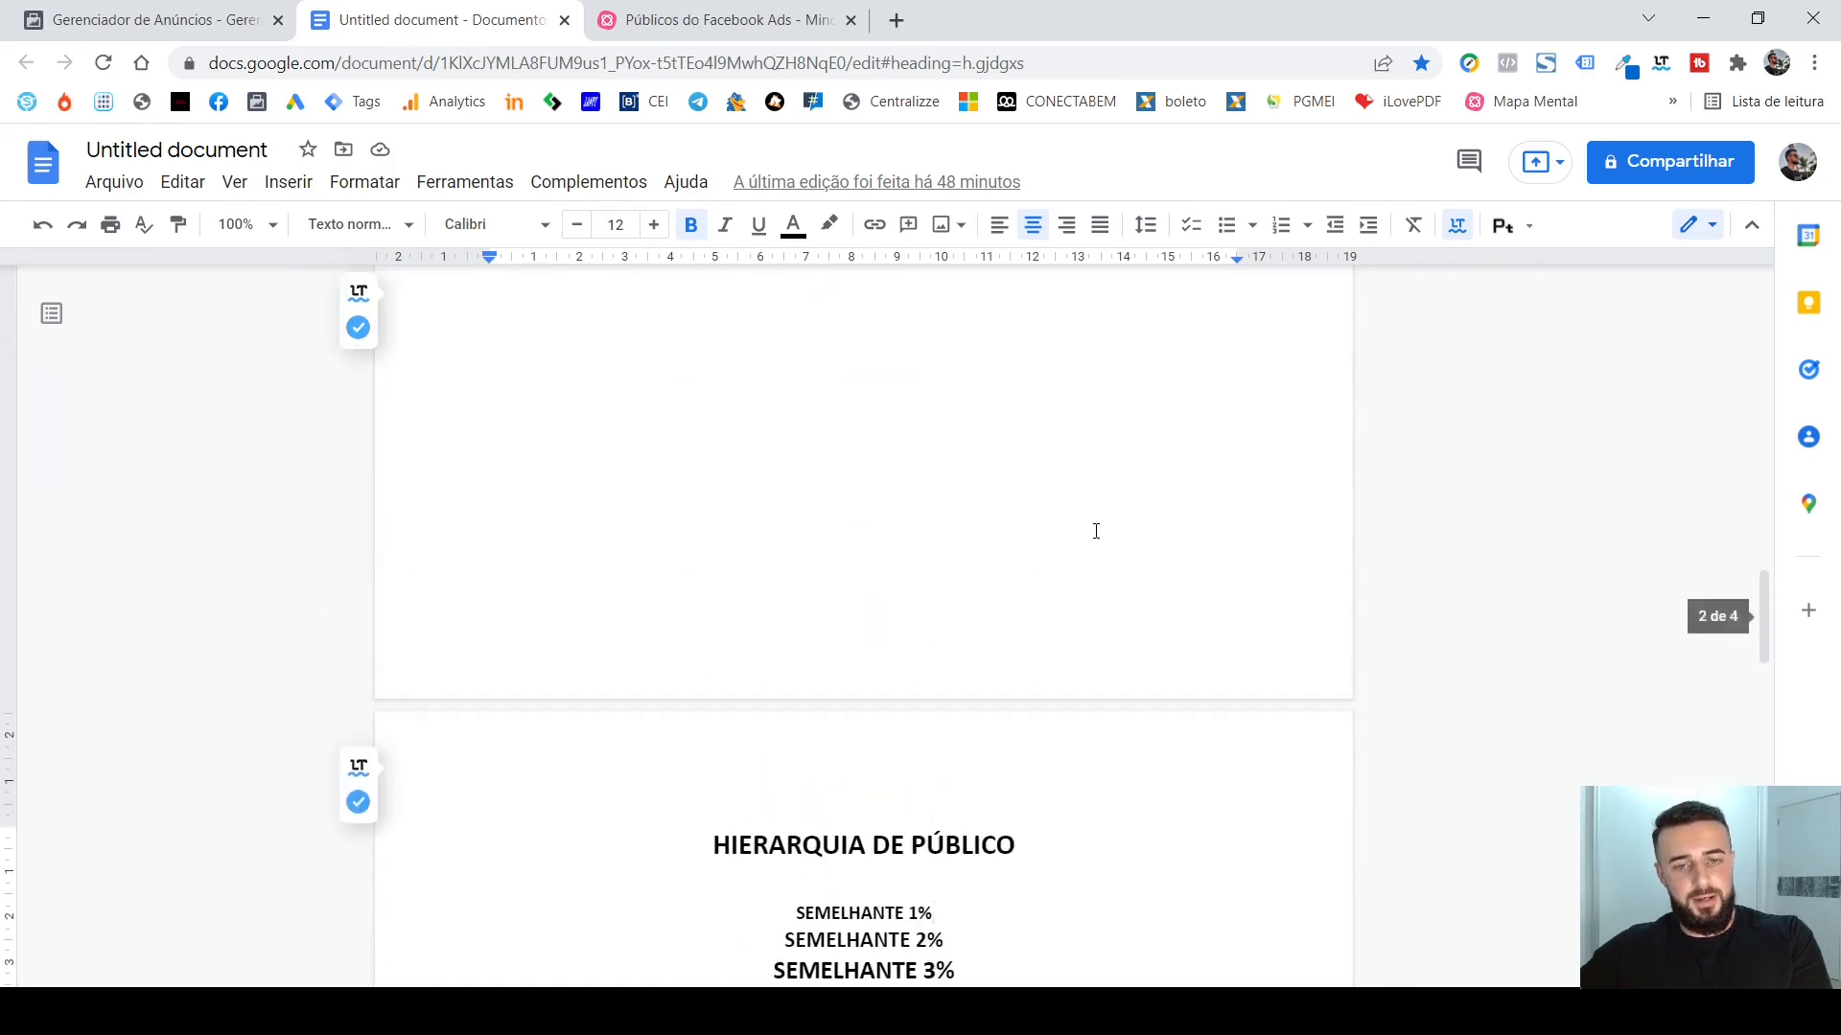
scroll(1095, 532, up, 10)
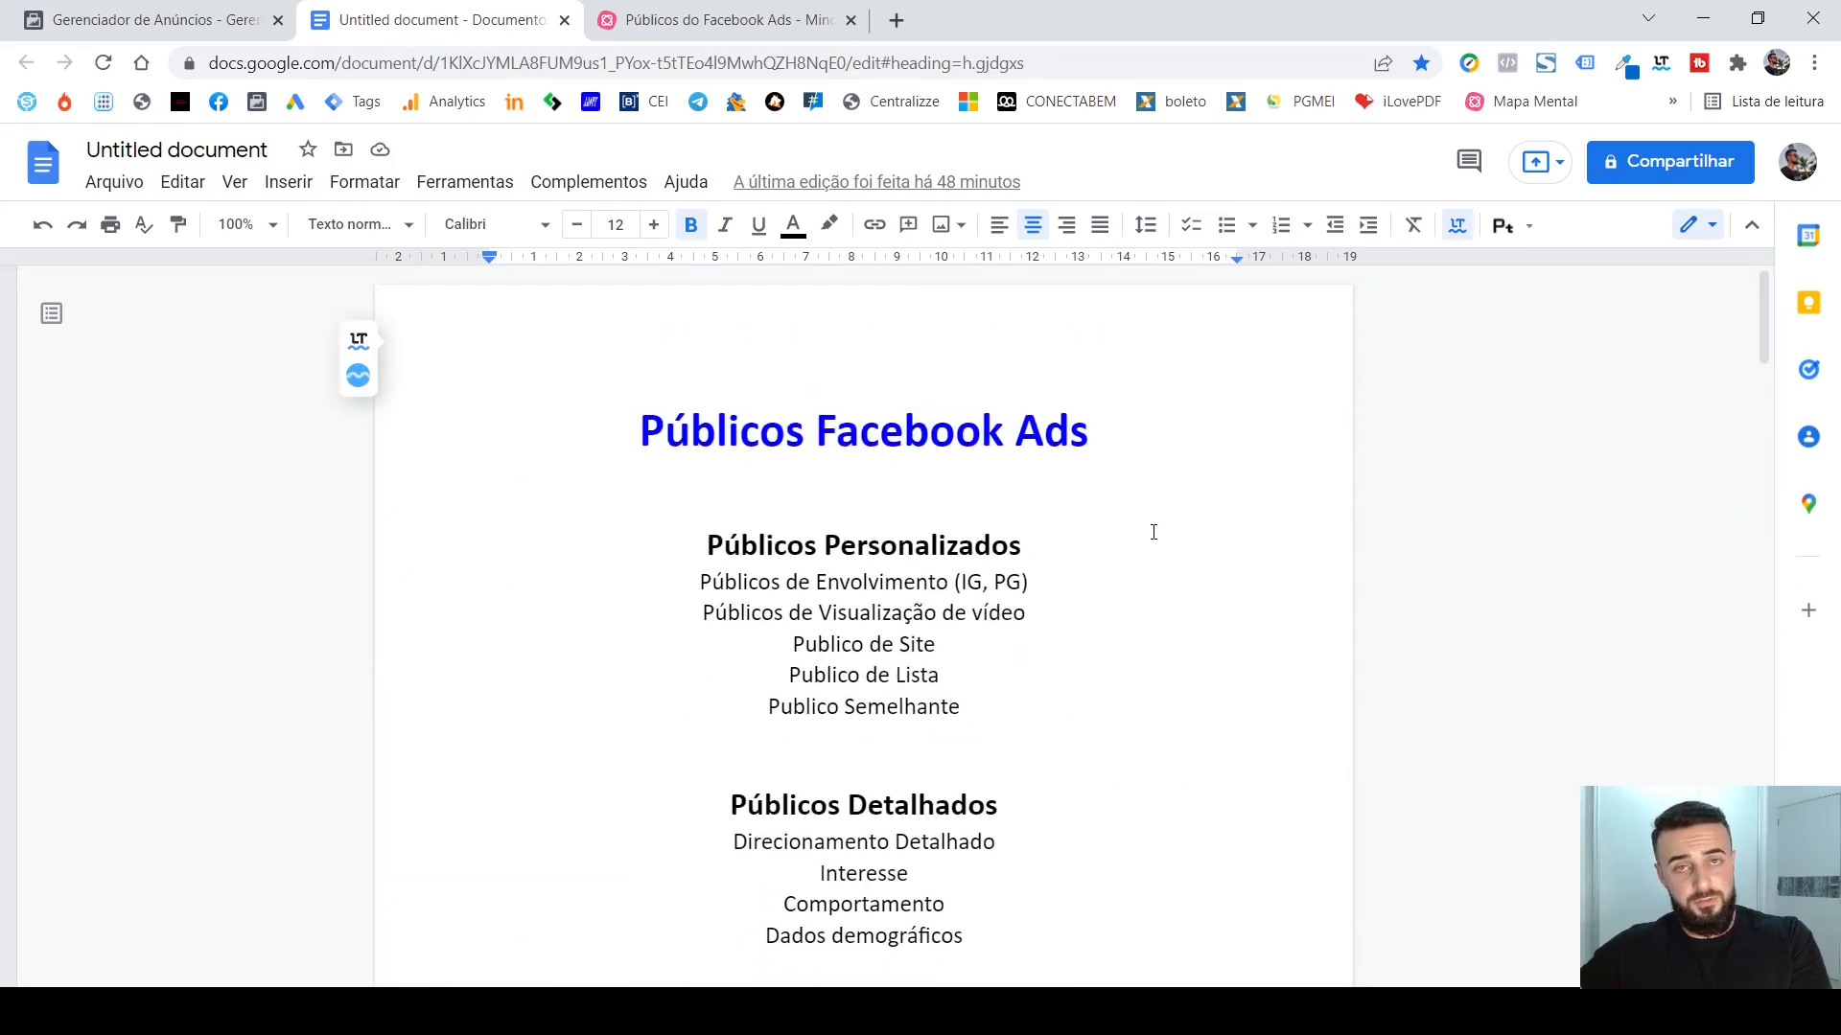
scroll(1148, 532, down, 6)
scroll(1148, 534, down, 20)
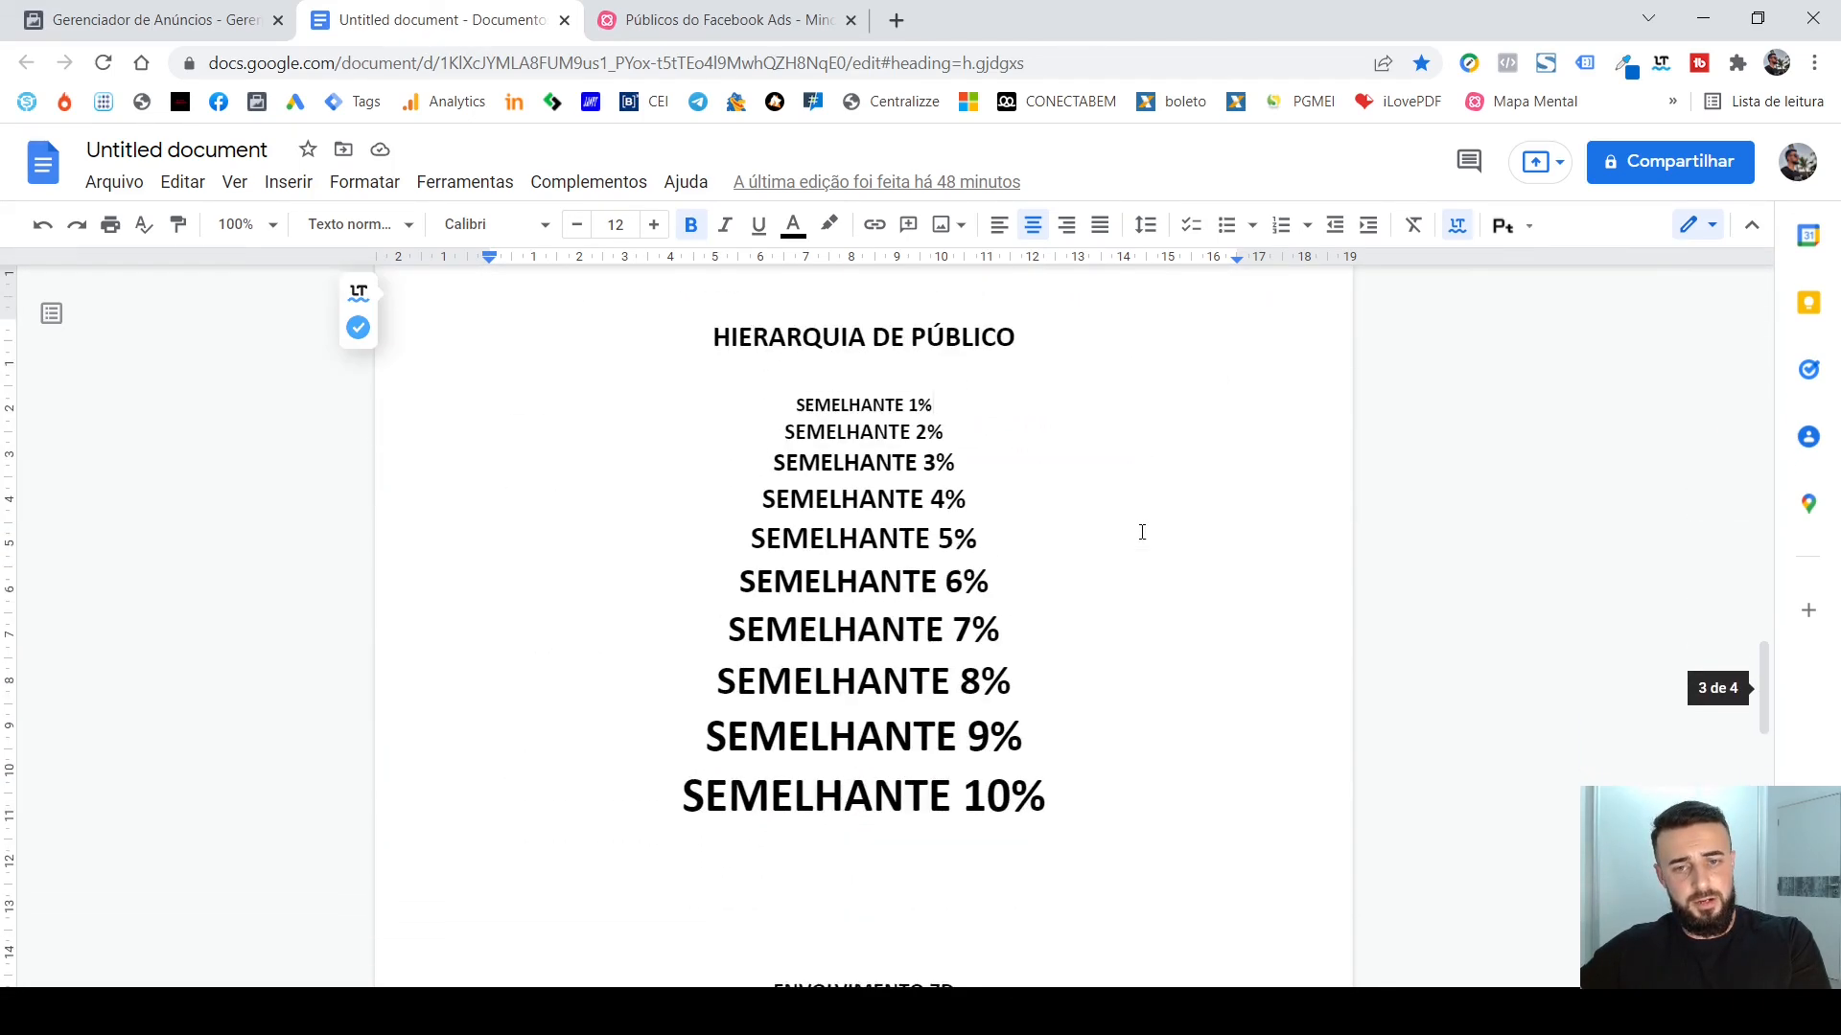
scroll(1115, 622, down, 3)
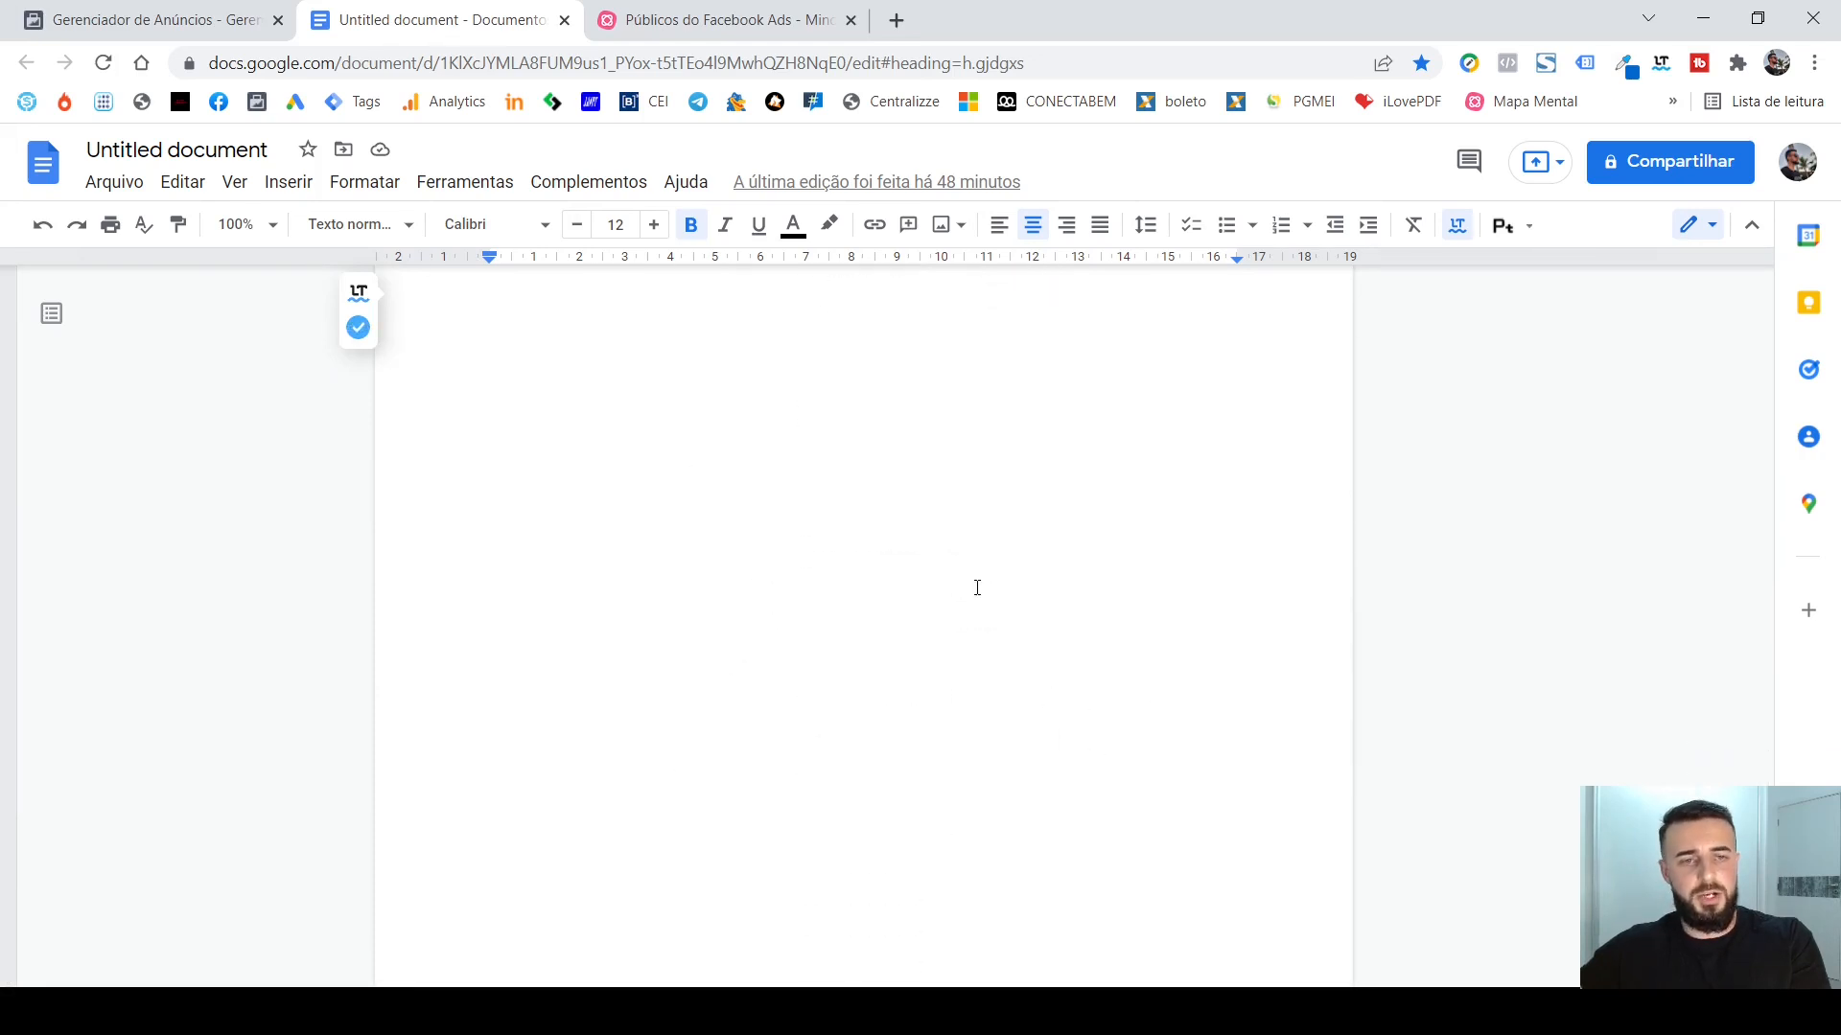
scroll(1003, 584, up, 1)
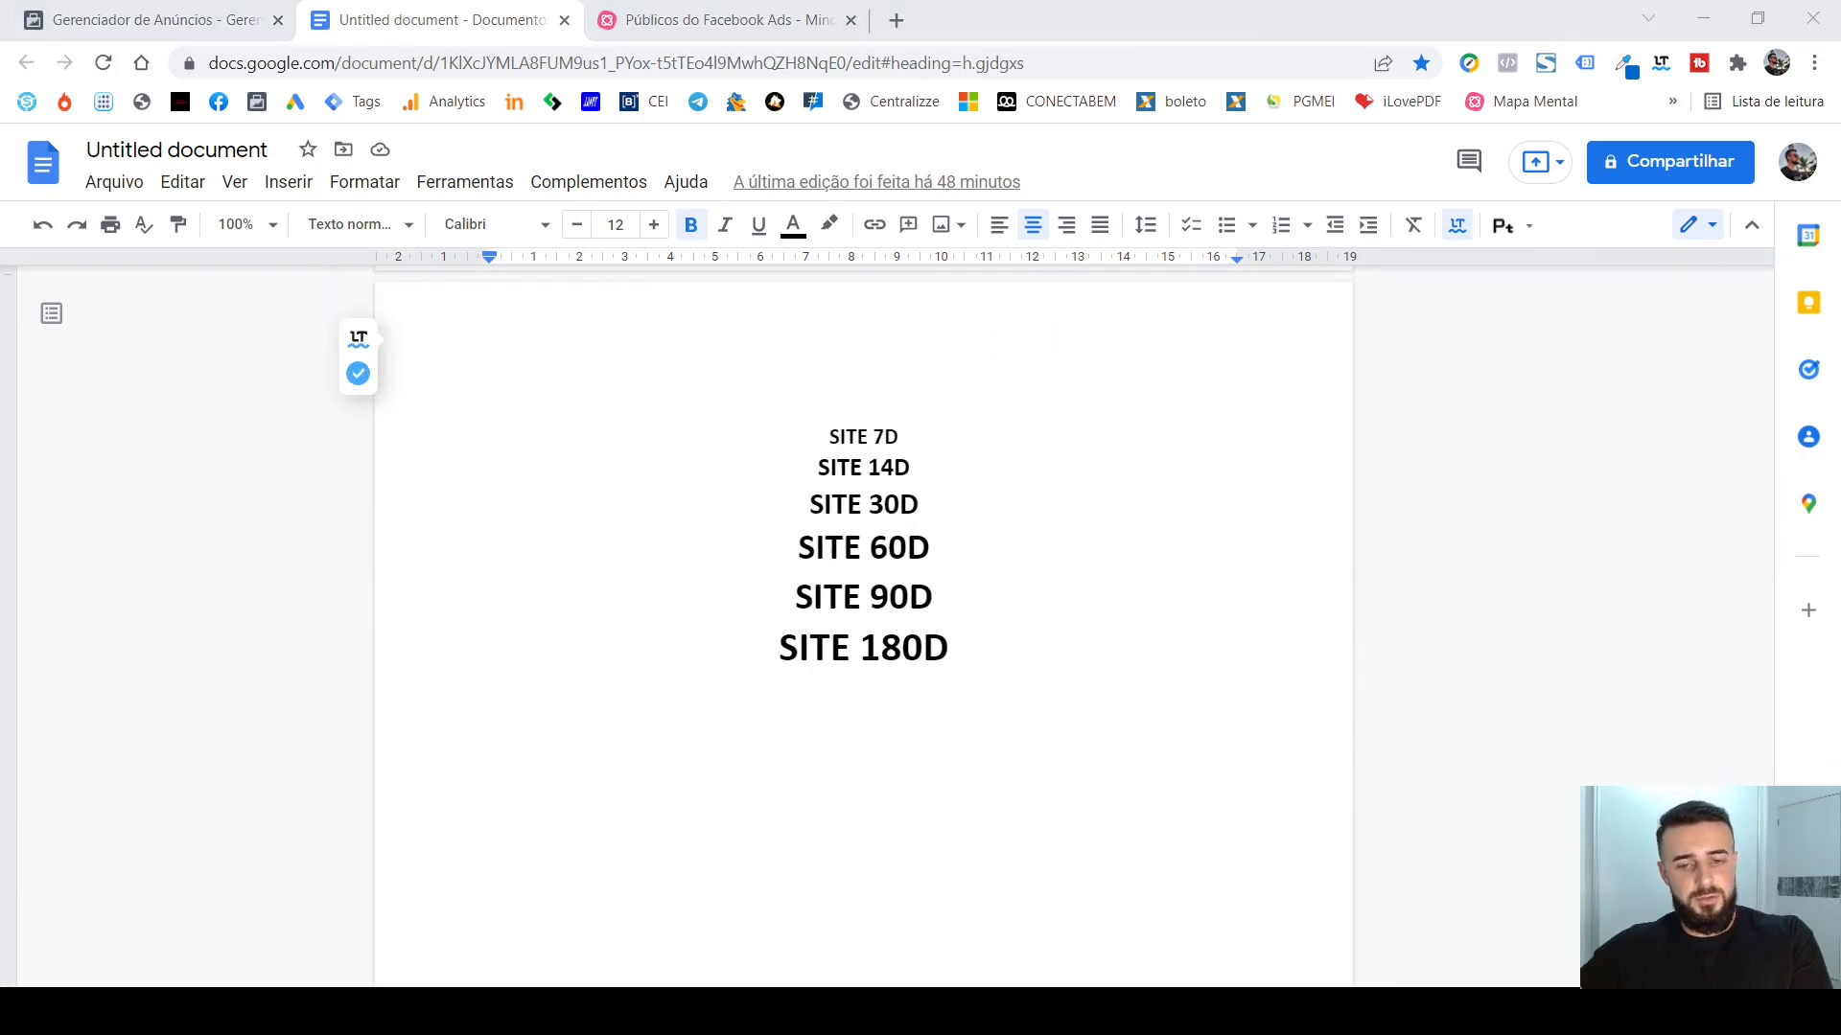